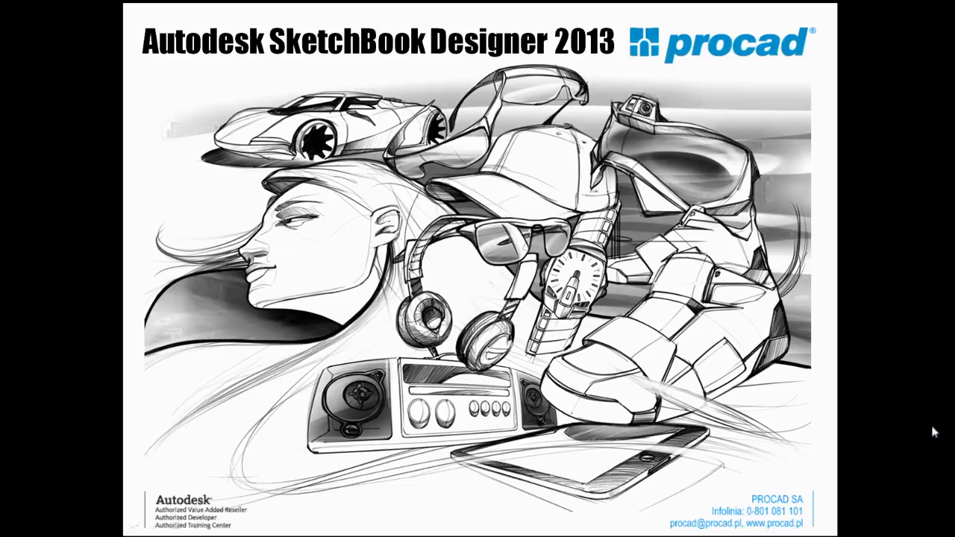
Advance through the last slides and end the slide show on slide 18.
{"action": "left_click", "coordinate": [852, 307]}
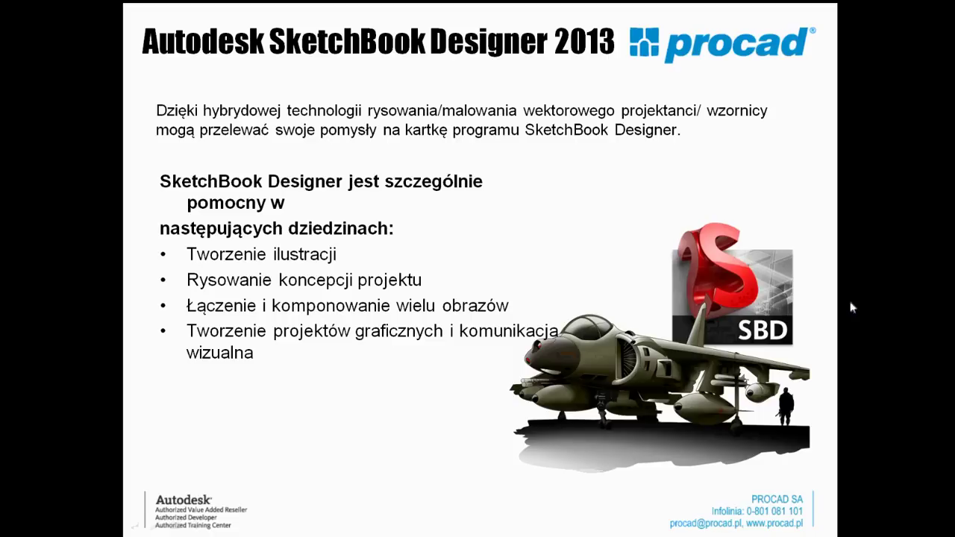
{"action": "left_click", "coordinate": [855, 310]}
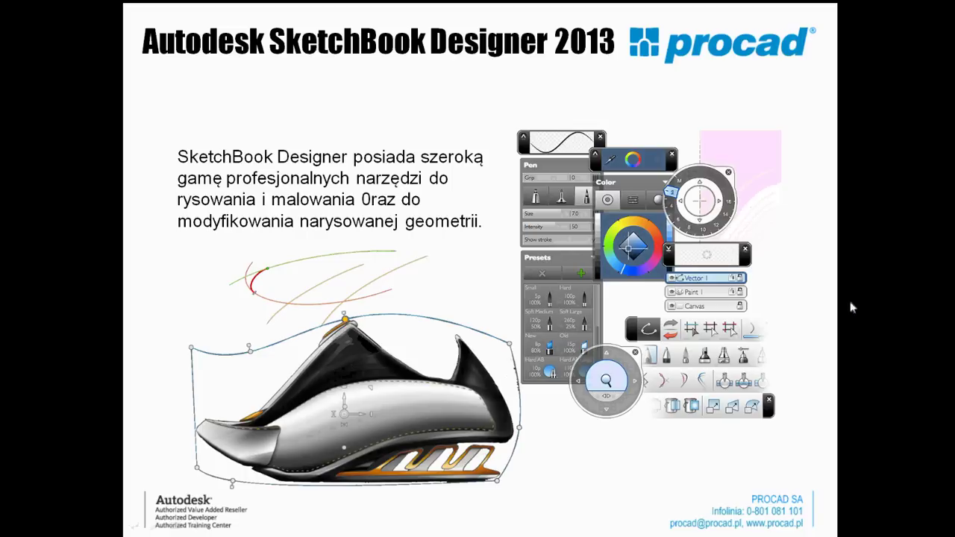
{"action": "key", "text": "Escape"}
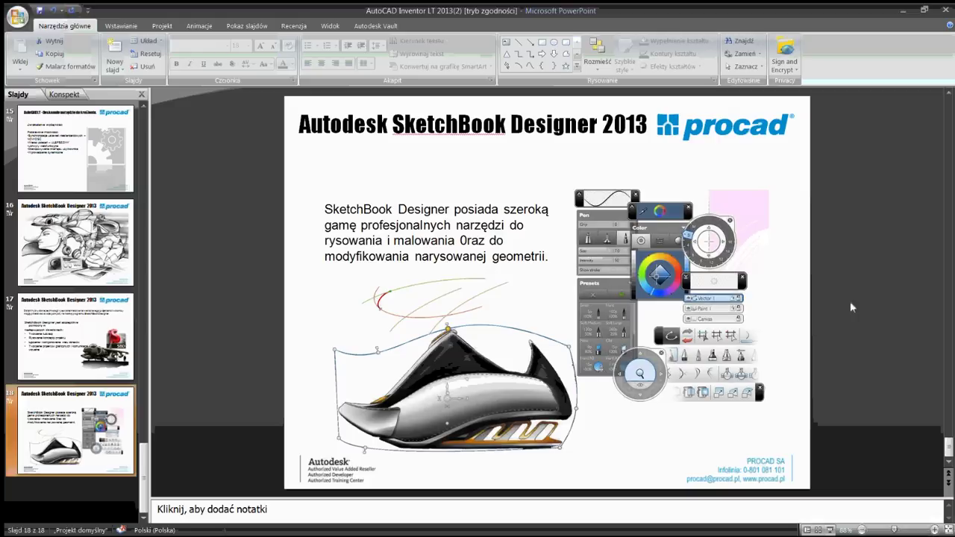
Minimize PowerPoint and cycle through AutoCAD and SketchBook, ending on Inventor LT's Body-60 model.
{"action": "left_click", "coordinate": [901, 11]}
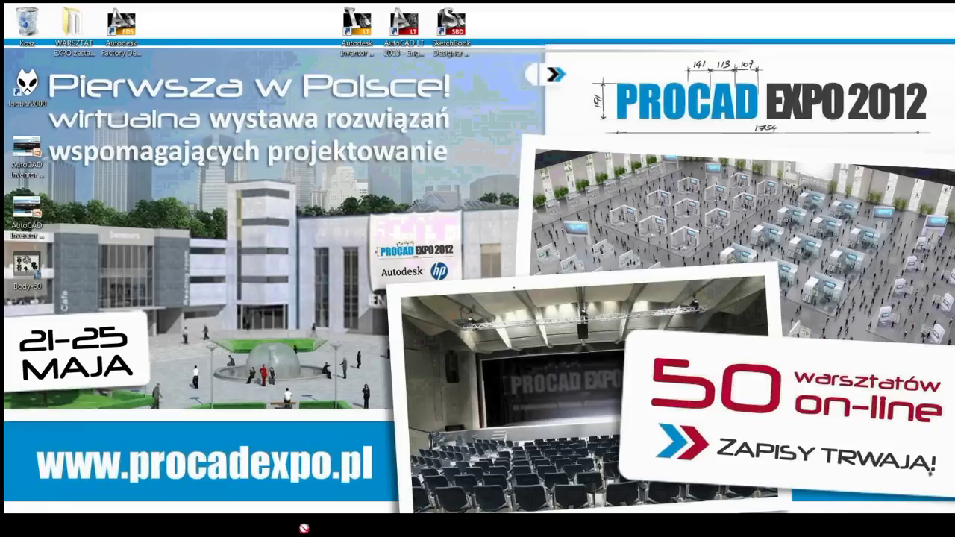
{"action": "left_click", "coordinate": [302, 529]}
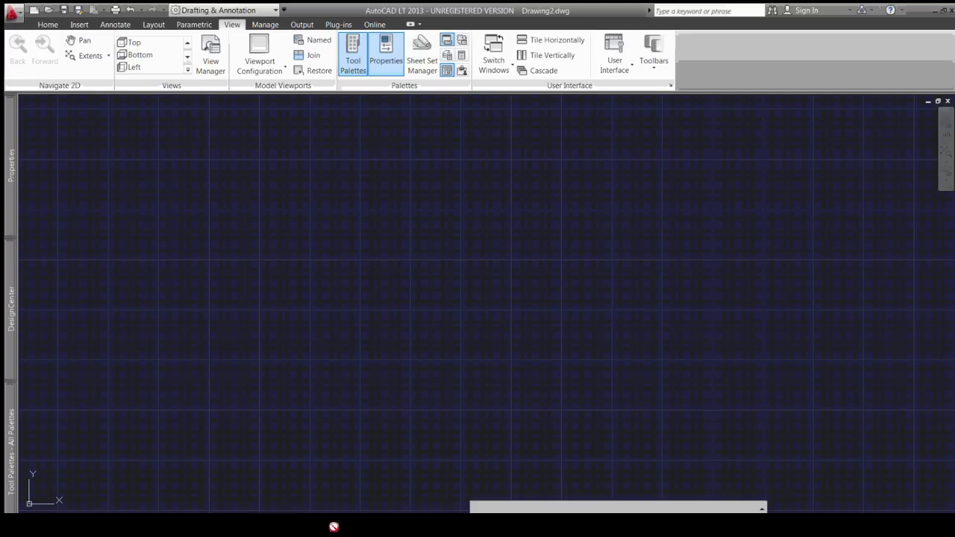
{"action": "left_click", "coordinate": [335, 527]}
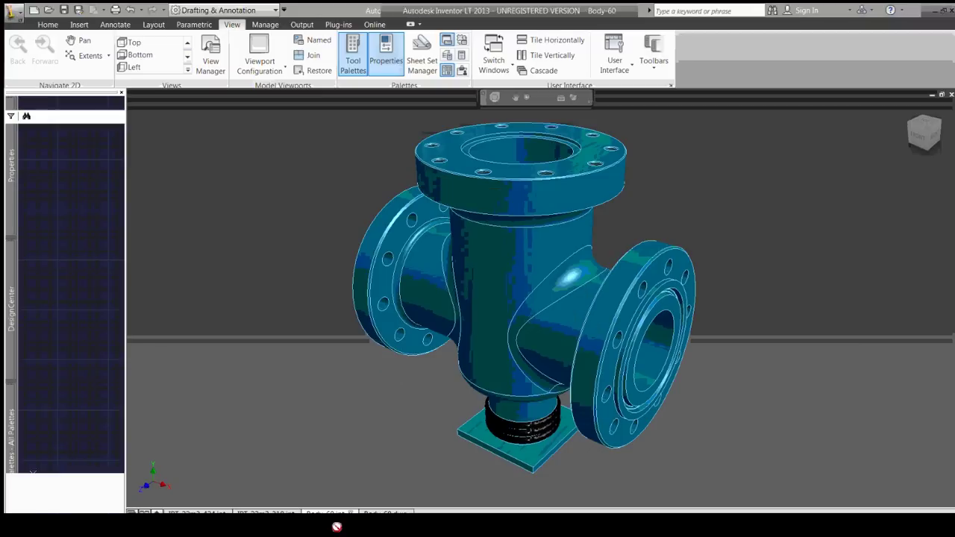
{"action": "left_click", "coordinate": [371, 530]}
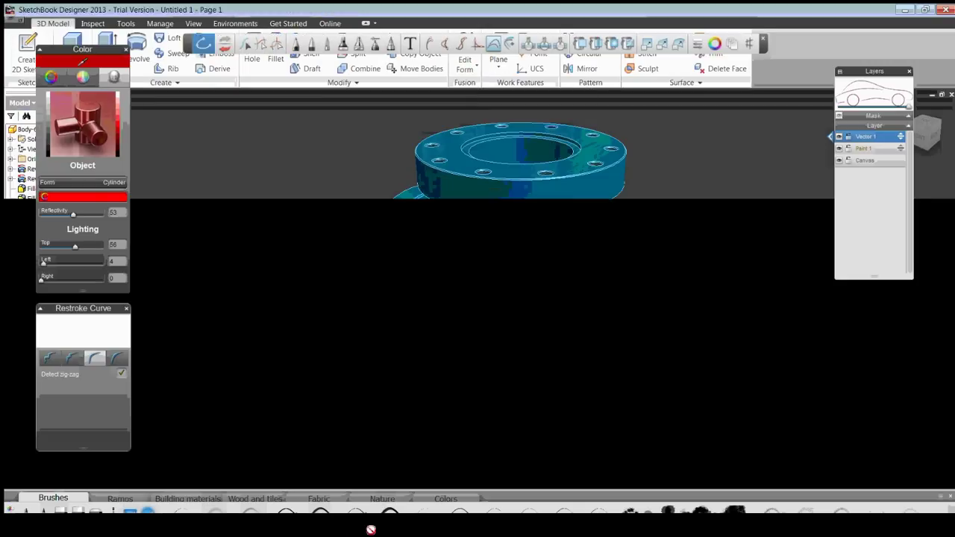
{"action": "left_click", "coordinate": [371, 529]}
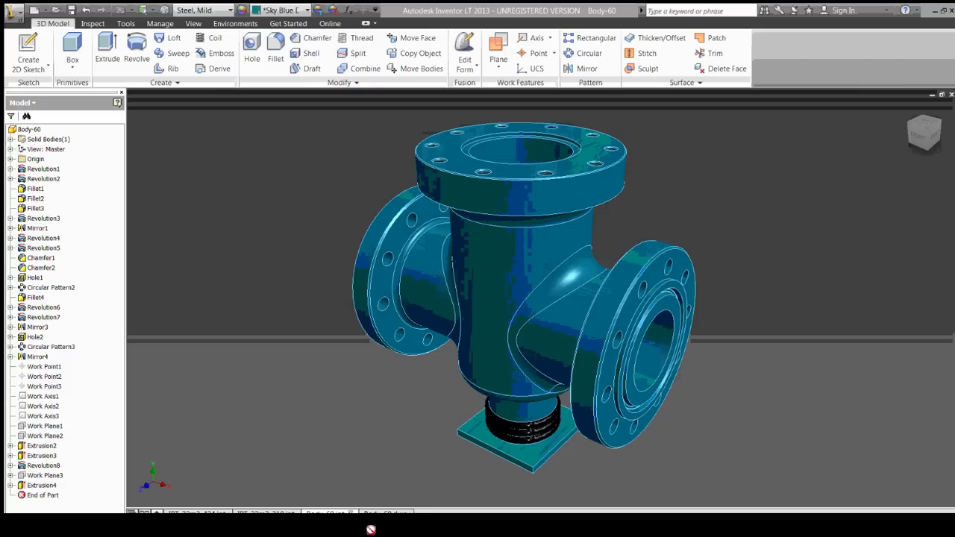
{"action": "left_click", "coordinate": [370, 530]}
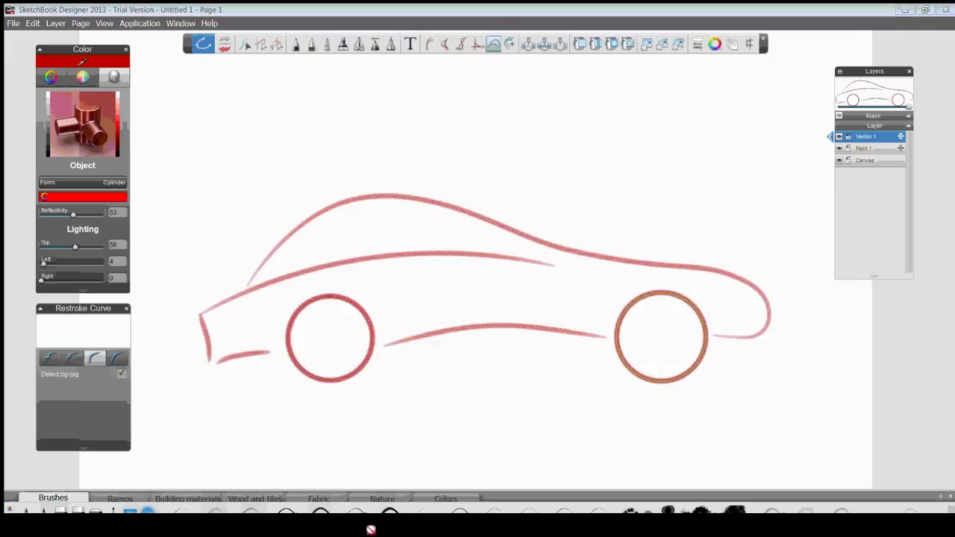
{"action": "left_click", "coordinate": [371, 530]}
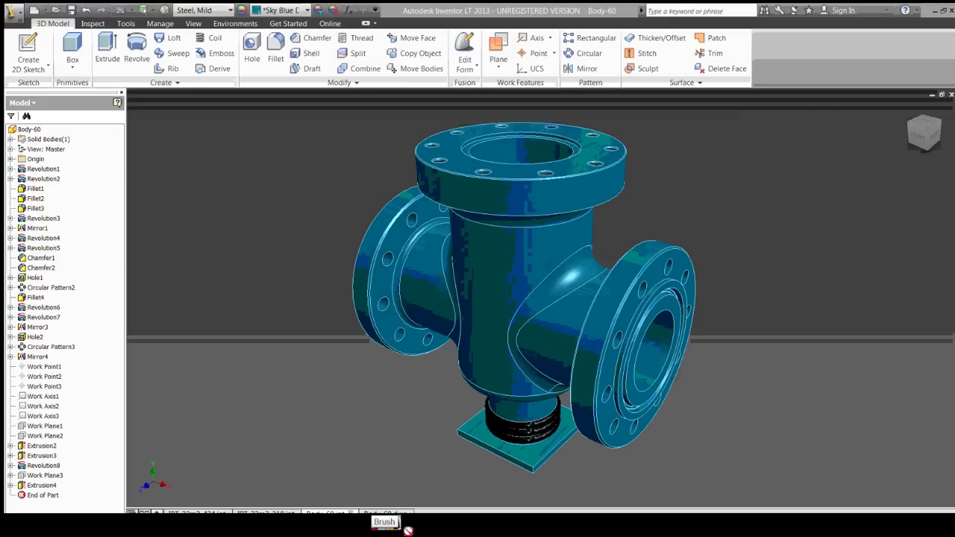
{"action": "left_click", "coordinate": [387, 475]}
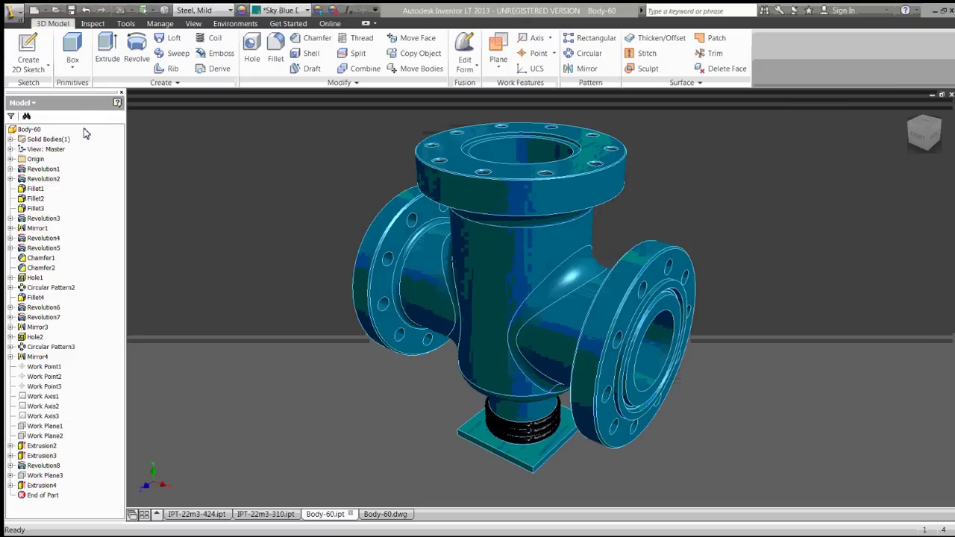
{"action": "right_click", "coordinate": [37, 495]}
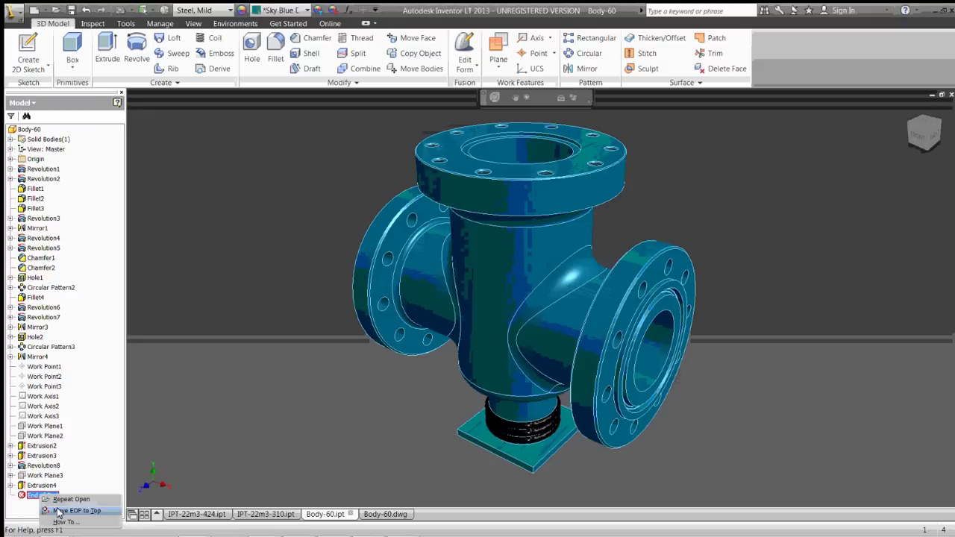
{"action": "left_click", "coordinate": [58, 512]}
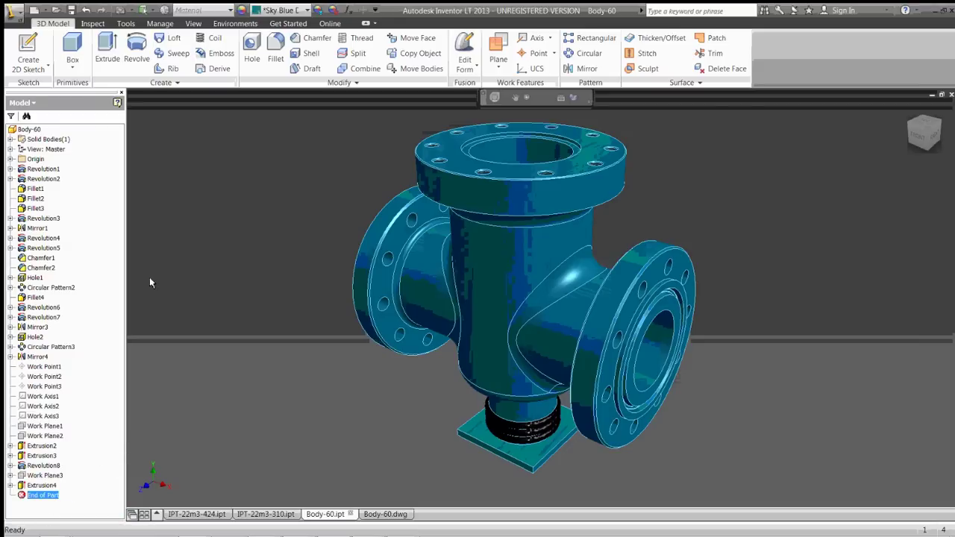
{"action": "left_click", "coordinate": [73, 65]}
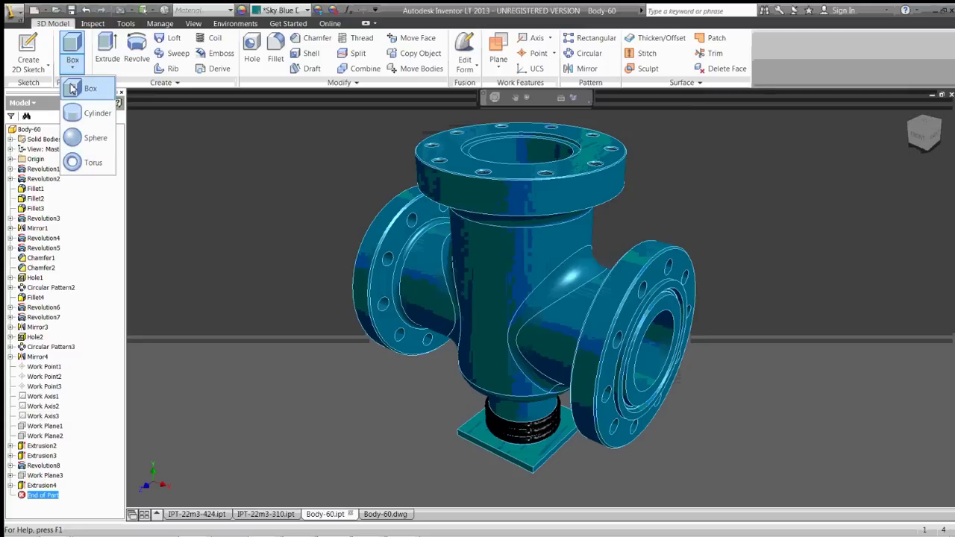
{"action": "left_click", "coordinate": [76, 64]}
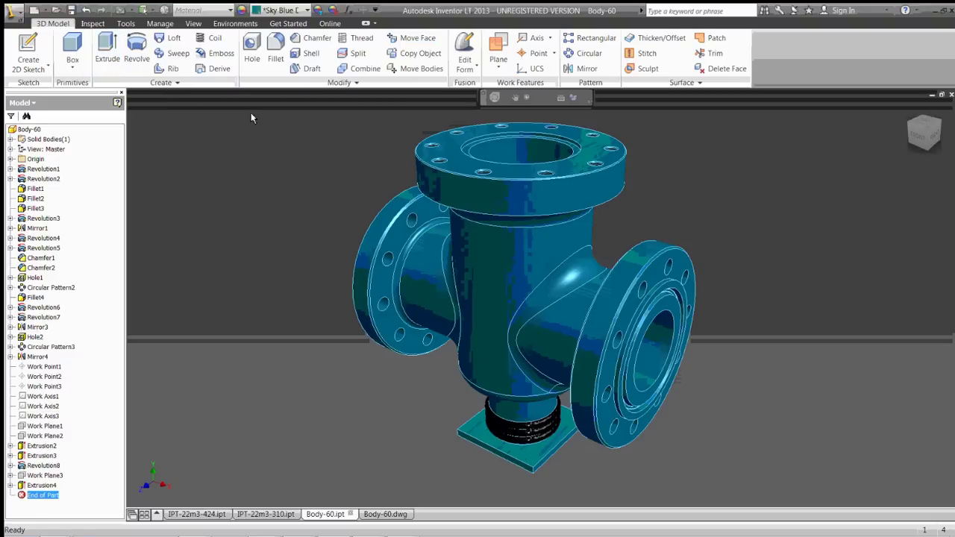
{"action": "left_click", "coordinate": [464, 66]}
Show the Quick Access Toolbar below the ribbon and add the Box primitive command to it.
{"action": "left_click", "coordinate": [375, 9]}
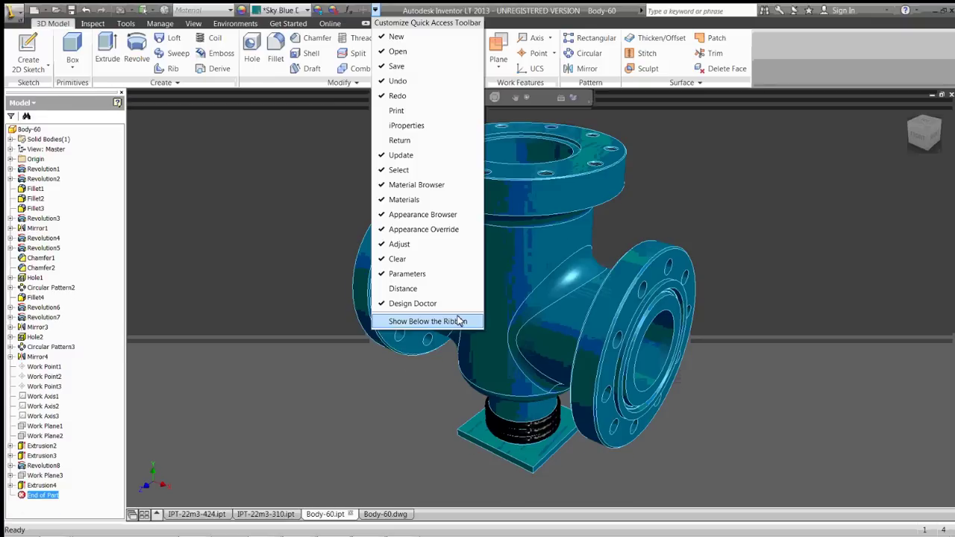
{"action": "left_click", "coordinate": [458, 321]}
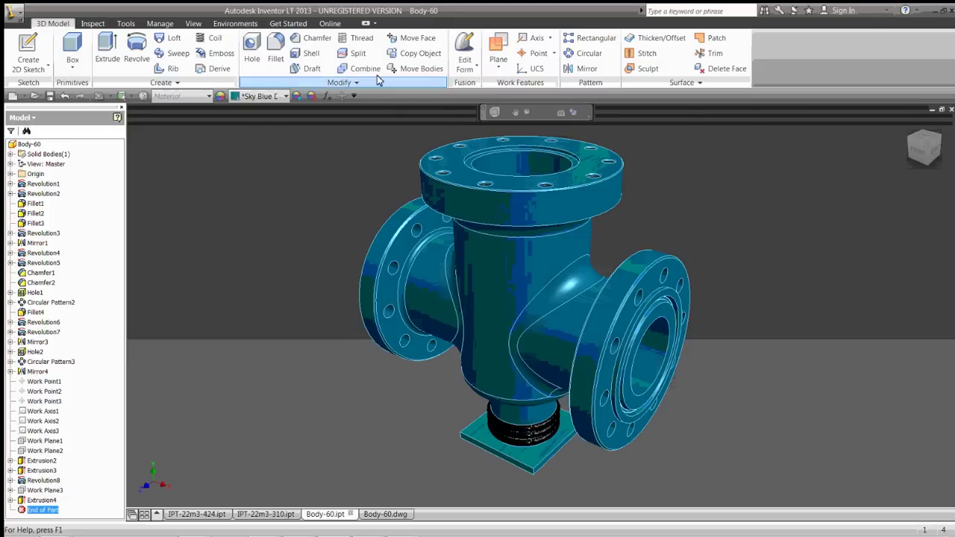
{"action": "right_click", "coordinate": [71, 42]}
{"action": "mouse_move", "coordinate": [125, 48]}
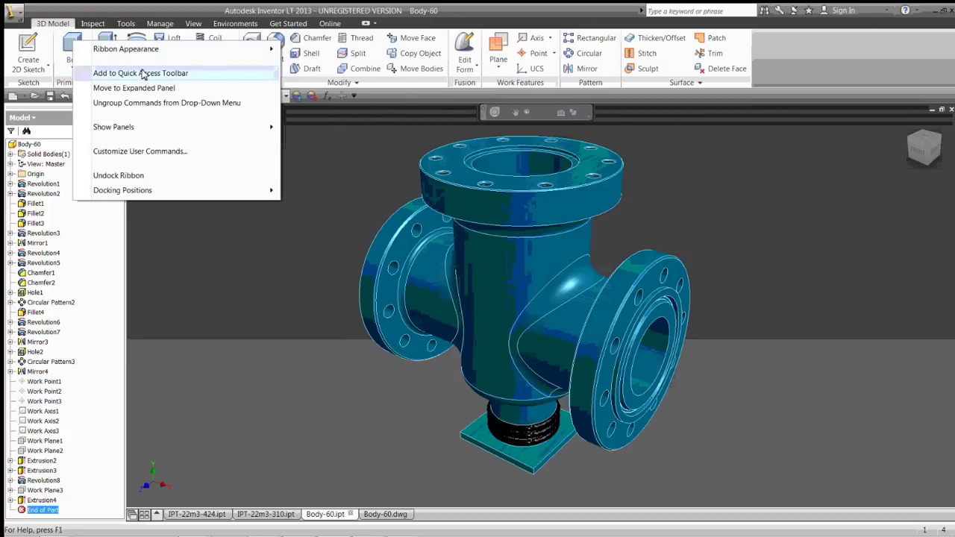
{"action": "left_click", "coordinate": [142, 74]}
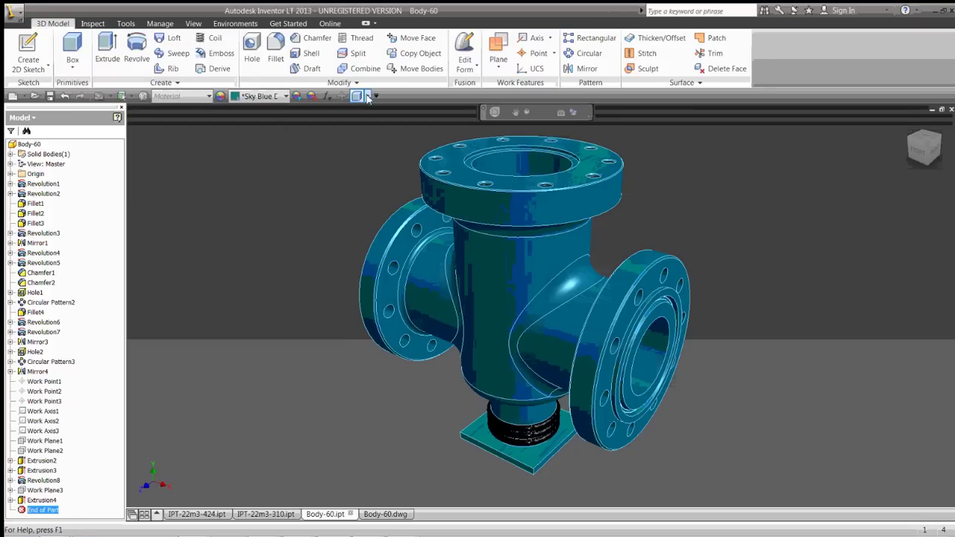
{"action": "left_click", "coordinate": [368, 96]}
{"action": "left_click", "coordinate": [377, 206]}
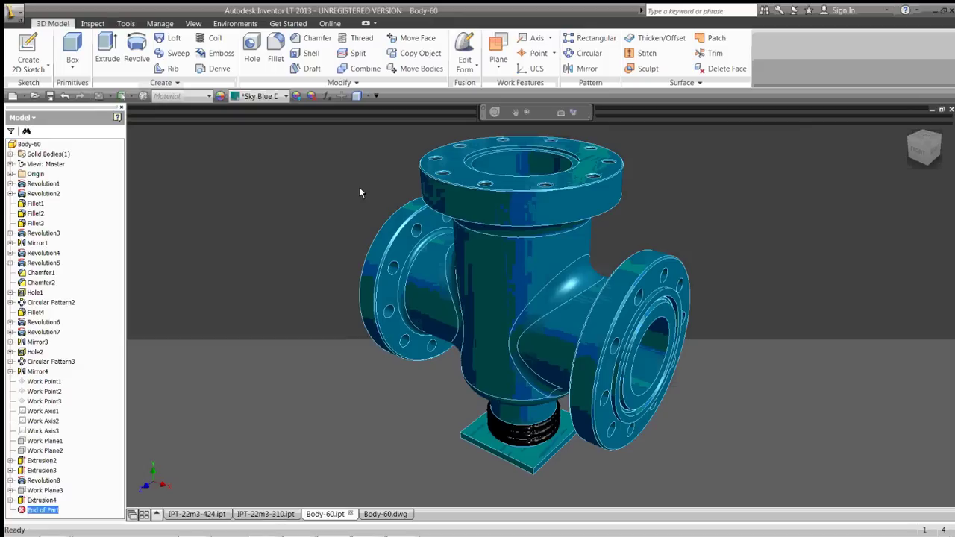
{"action": "left_click", "coordinate": [144, 97]}
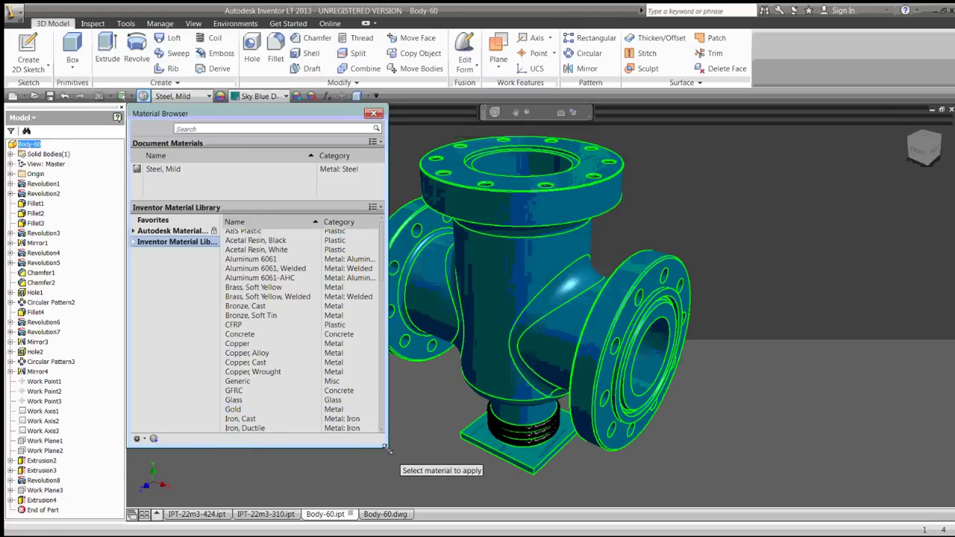
{"action": "left_click_drag", "start_coordinate": [385, 447], "coordinate": [426, 503]}
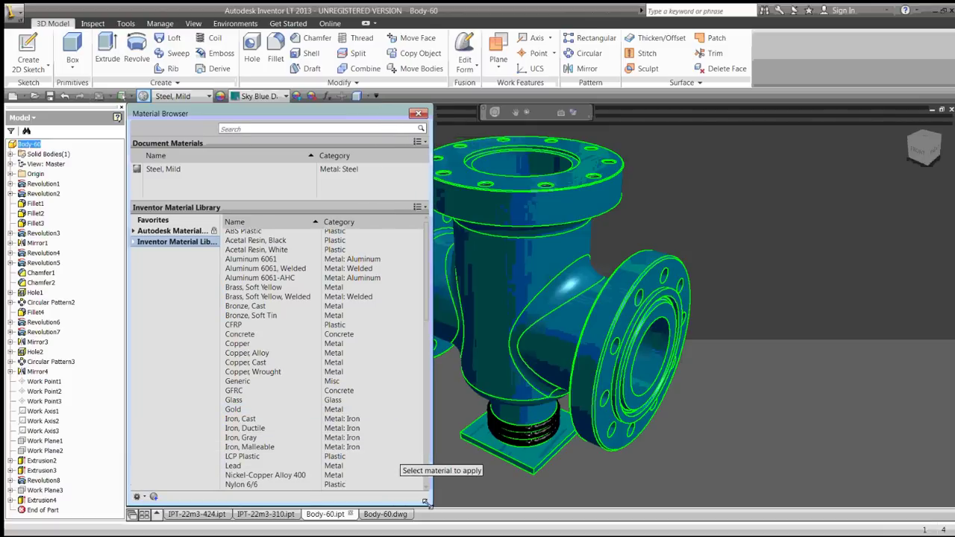
{"action": "left_click", "coordinate": [373, 427]}
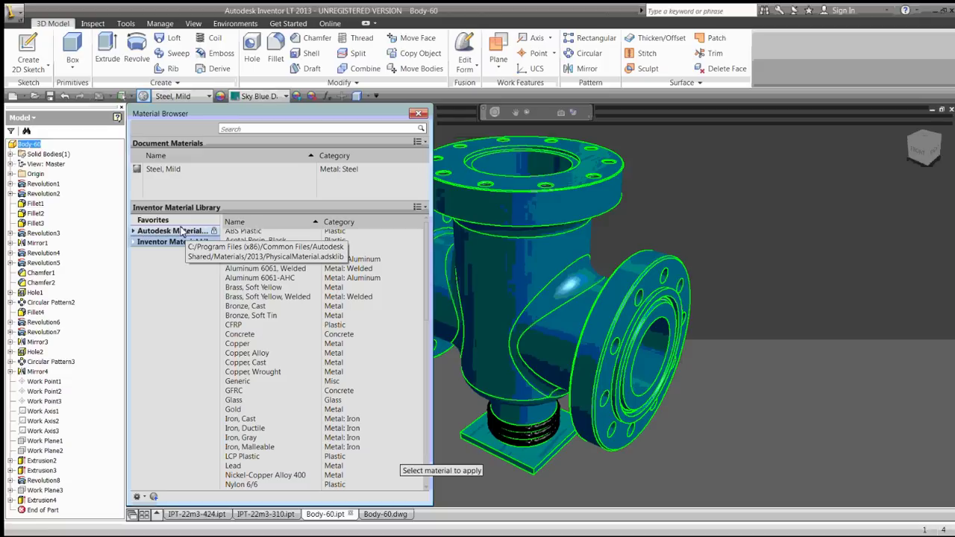
{"action": "left_click", "coordinate": [419, 113]}
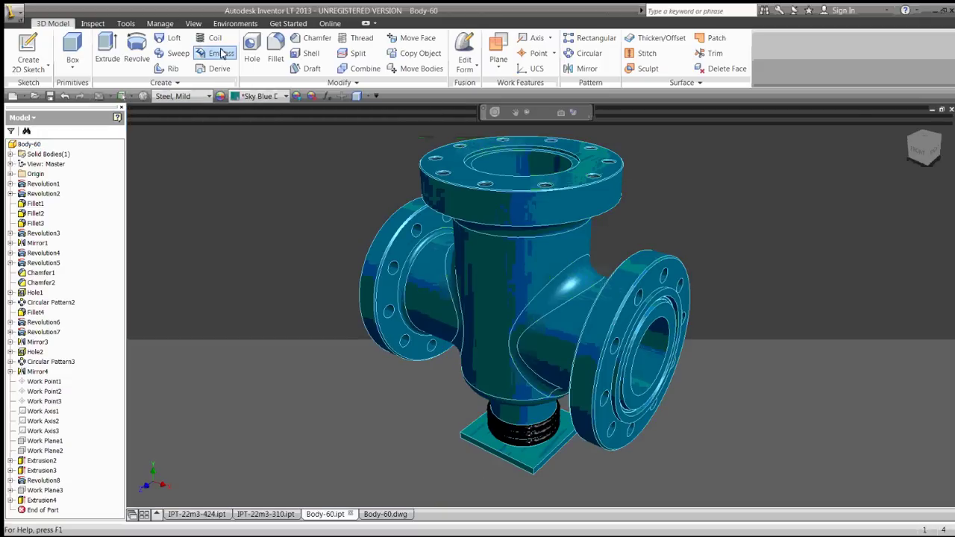
{"action": "left_click", "coordinate": [209, 96]}
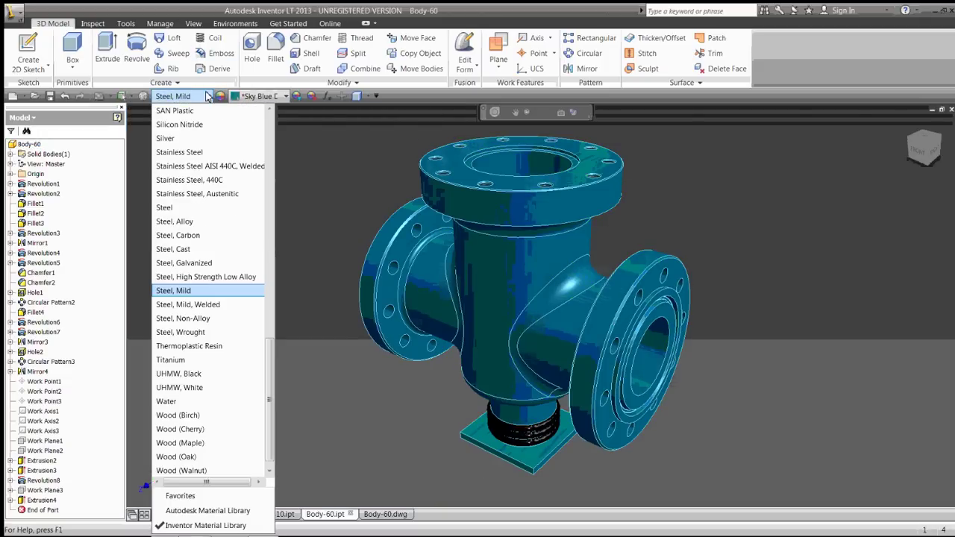
{"action": "left_click", "coordinate": [209, 96]}
{"action": "left_click", "coordinate": [221, 97]}
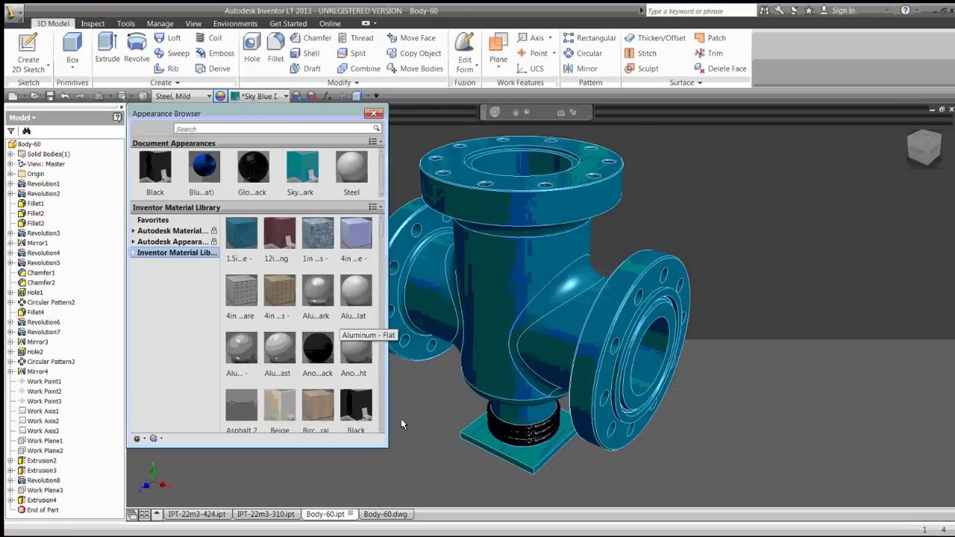
{"action": "mouse_move", "coordinate": [386, 449]}
{"action": "left_mouse_down"}
{"action": "mouse_move", "coordinate": [494, 510]}
{"action": "mouse_move", "coordinate": [503, 498]}
{"action": "left_mouse_up"}
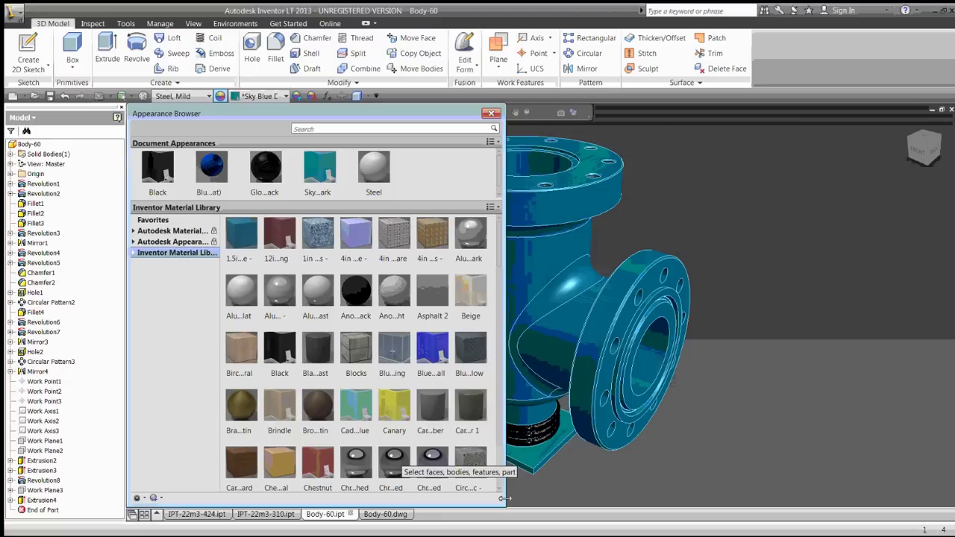
{"action": "left_click", "coordinate": [485, 489]}
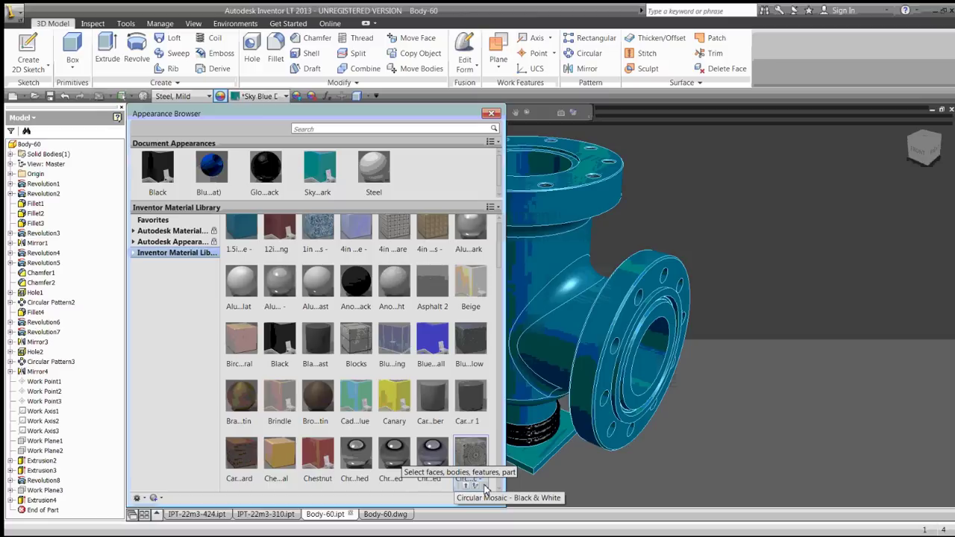
{"action": "left_click", "coordinate": [490, 112]}
Preview With Stone 2 on the curved web face, then cancel so it stays Sky Blue Dark.
{"action": "left_click", "coordinate": [296, 97]}
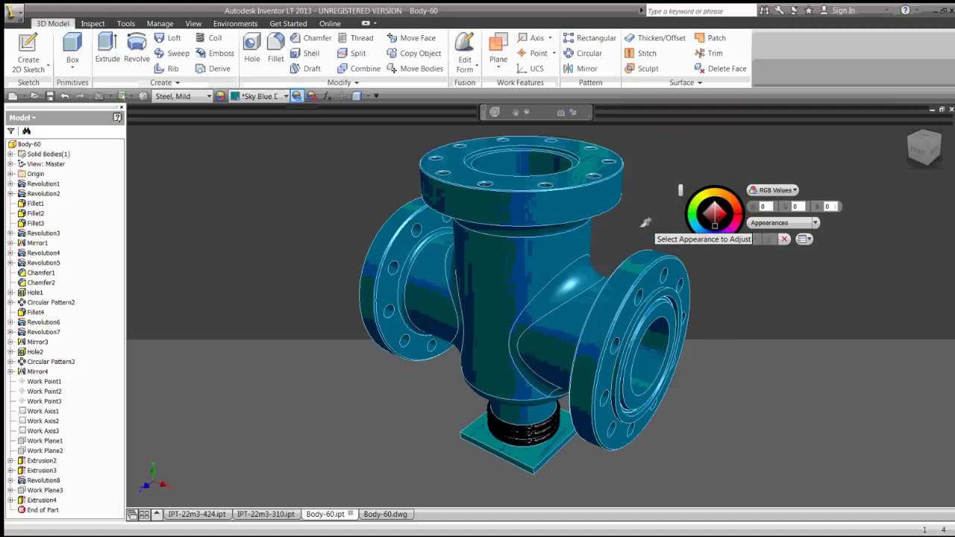
{"action": "left_click", "coordinate": [573, 259]}
{"action": "left_click", "coordinate": [581, 287]}
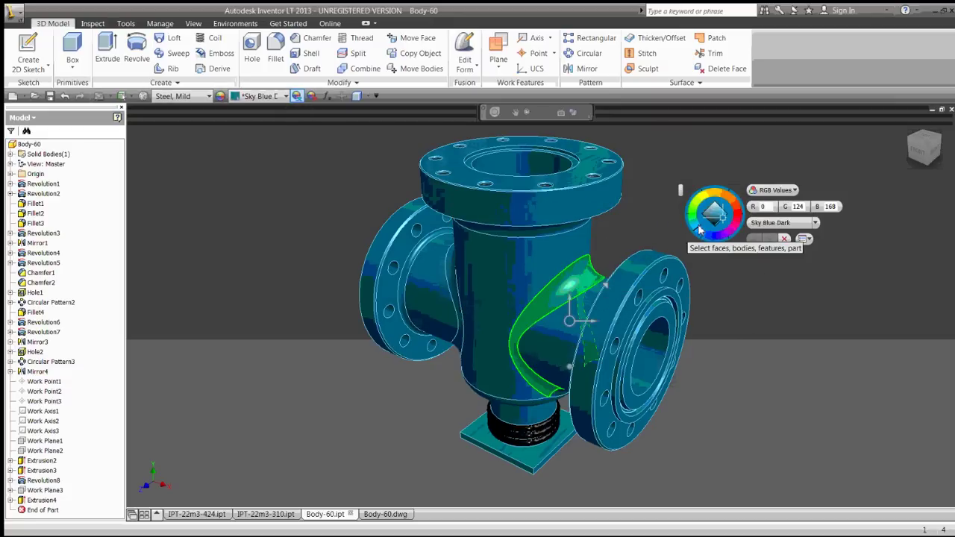
{"action": "left_click", "coordinate": [718, 206]}
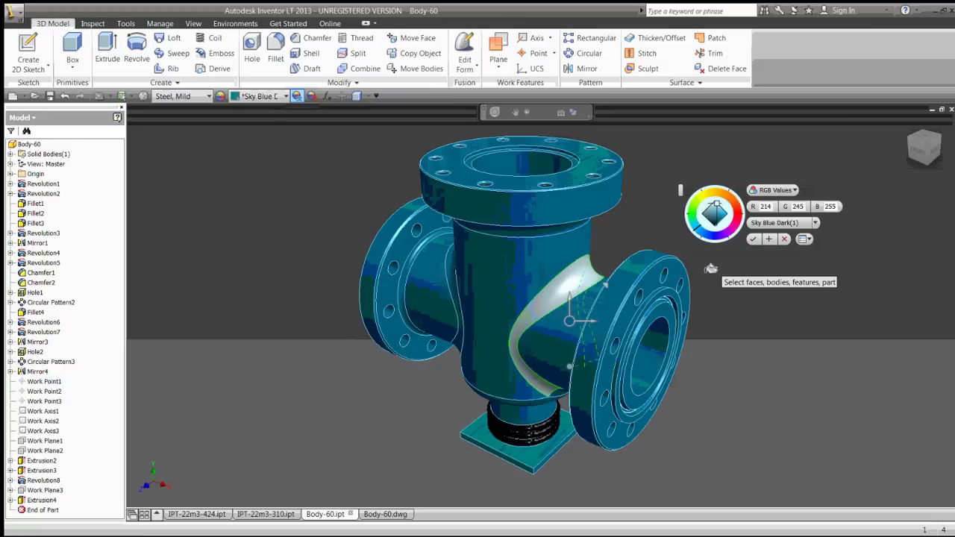
{"action": "left_click", "coordinate": [814, 223]}
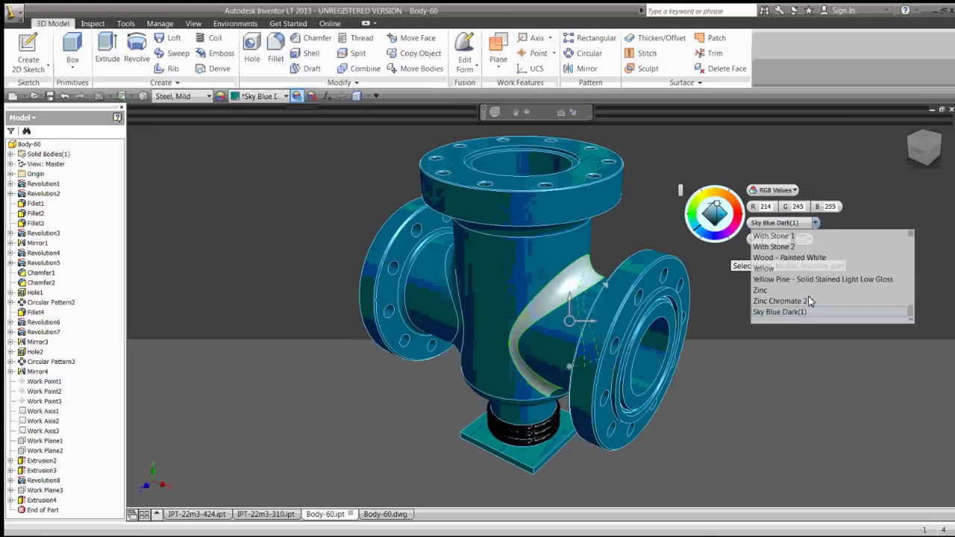
{"action": "left_click", "coordinate": [812, 247]}
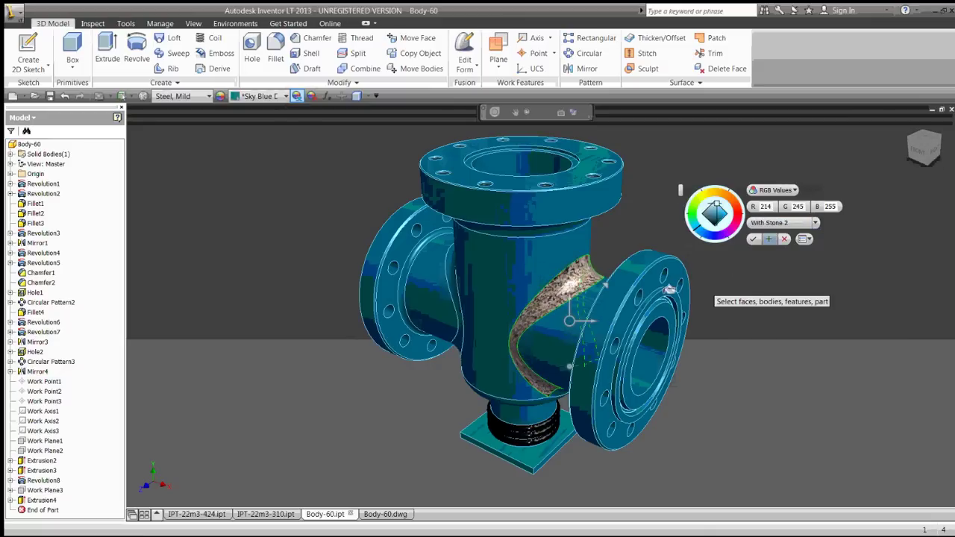
{"action": "left_click", "coordinate": [773, 190]}
{"action": "left_click", "coordinate": [775, 206]}
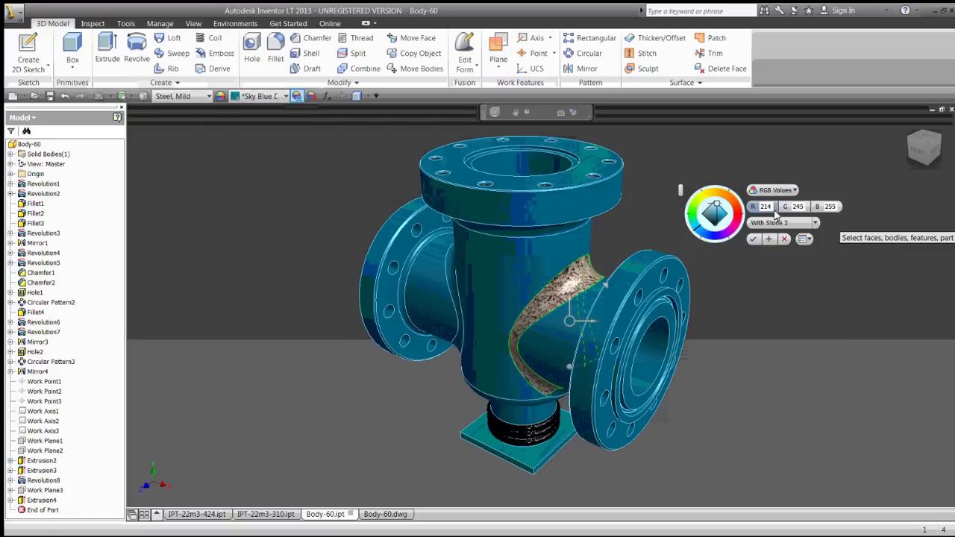
{"action": "left_click", "coordinate": [783, 239]}
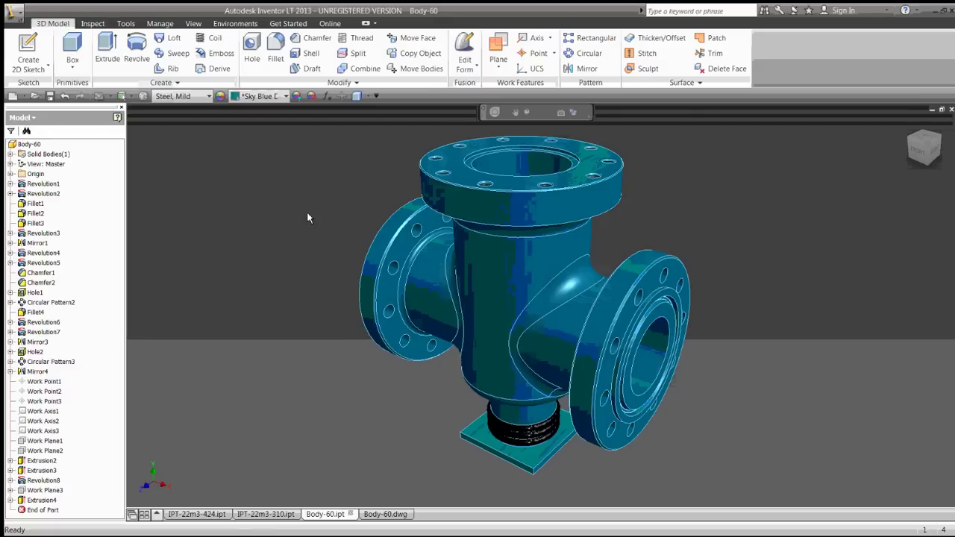
Cycle the document tabs, close Body-60.dwg, and bring up the IPT-22m3-310 bracket.
{"action": "left_click", "coordinate": [194, 514]}
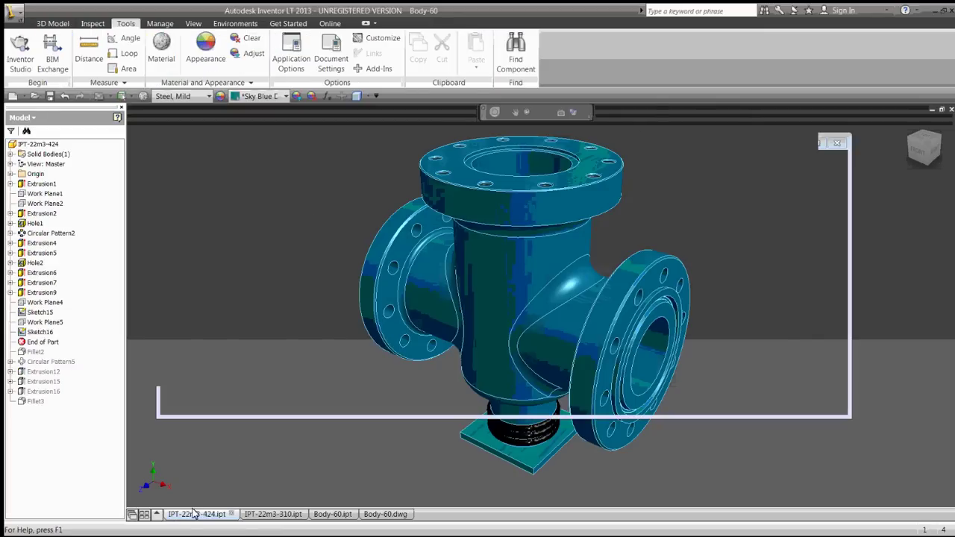
{"action": "left_click", "coordinate": [272, 514]}
{"action": "left_click", "coordinate": [334, 513]}
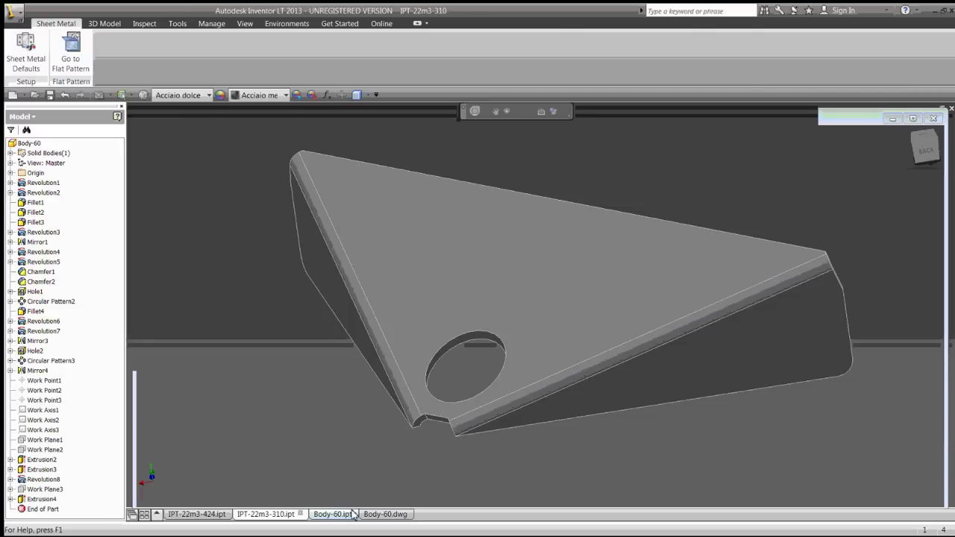
{"action": "left_click", "coordinate": [394, 514]}
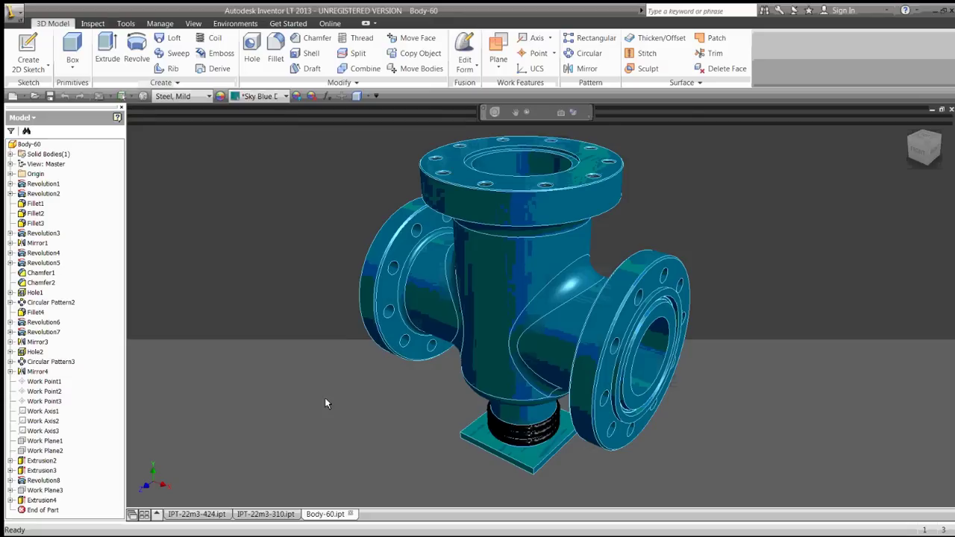
{"action": "left_click", "coordinate": [265, 513]}
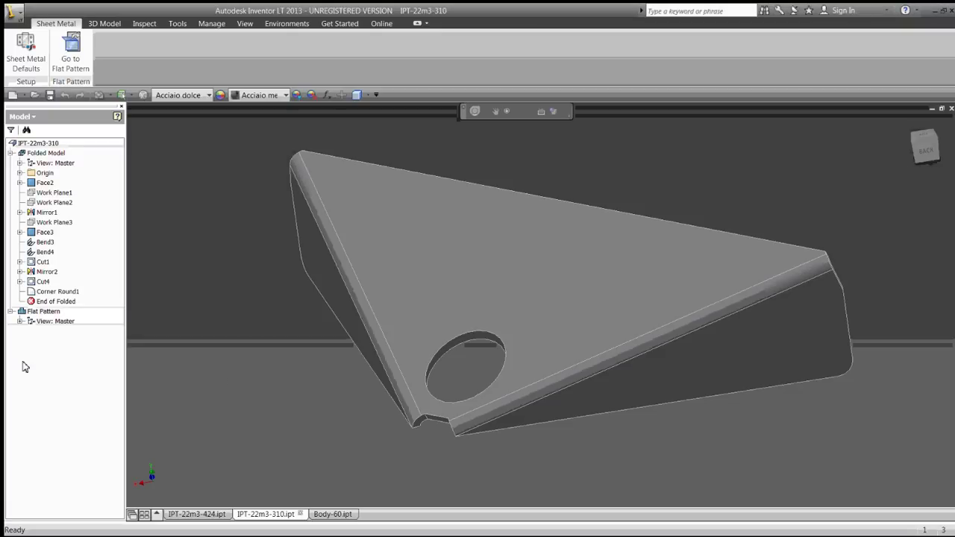
Show the bracket's flat pattern, then return to its folded model.
{"action": "double_click", "coordinate": [20, 310]}
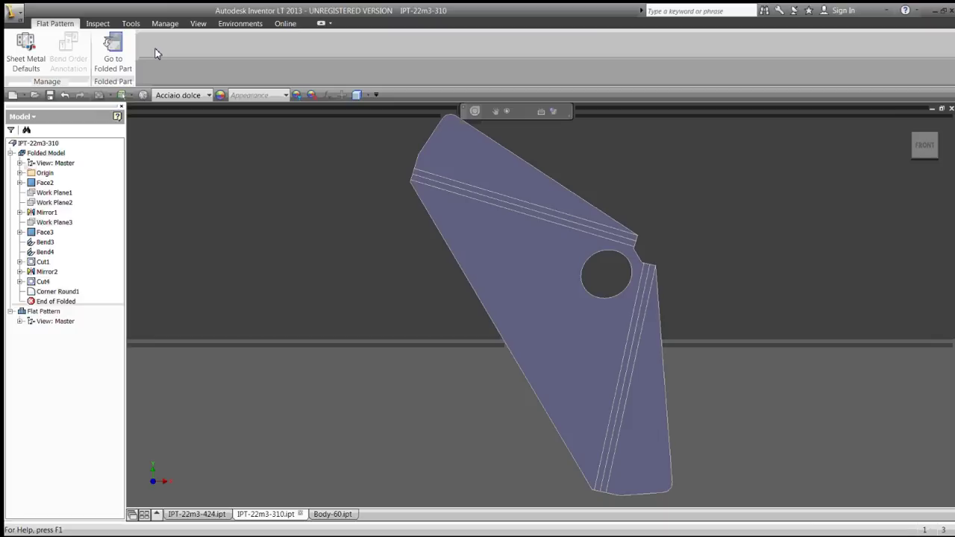
{"action": "double_click", "coordinate": [46, 153]}
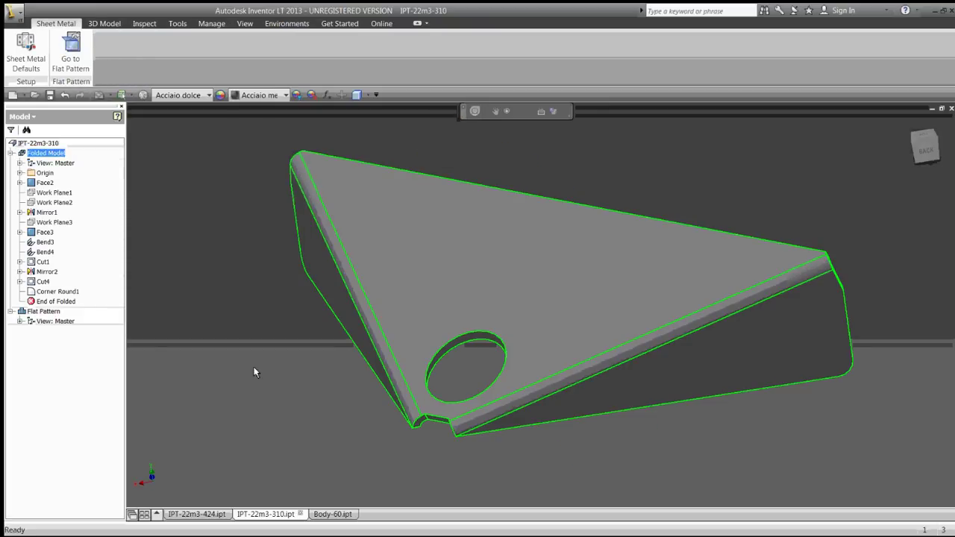
{"action": "left_click", "coordinate": [253, 367]}
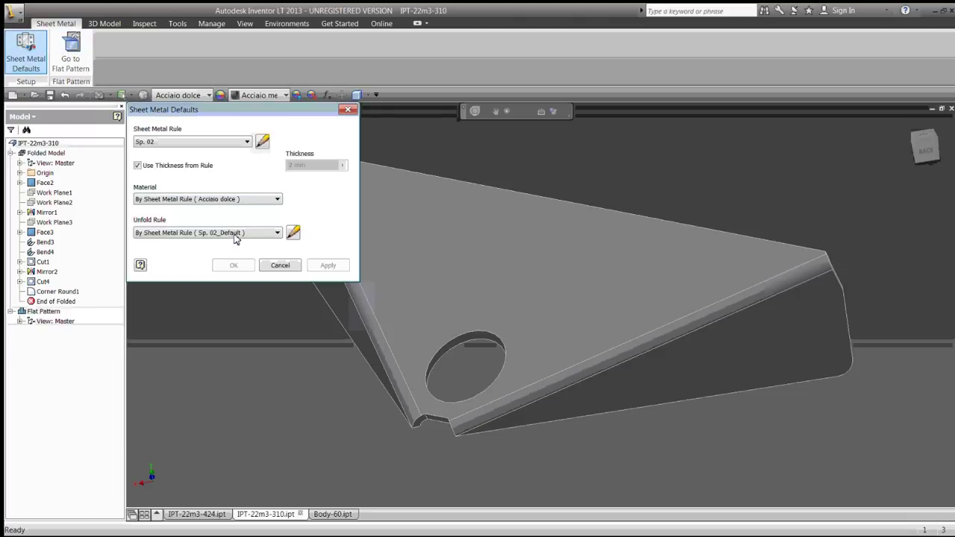
Inspect the Sp. 02 rule in an enlarged Style and Standard Editor, then close both dialogs unchanged.
{"action": "left_click", "coordinate": [261, 141]}
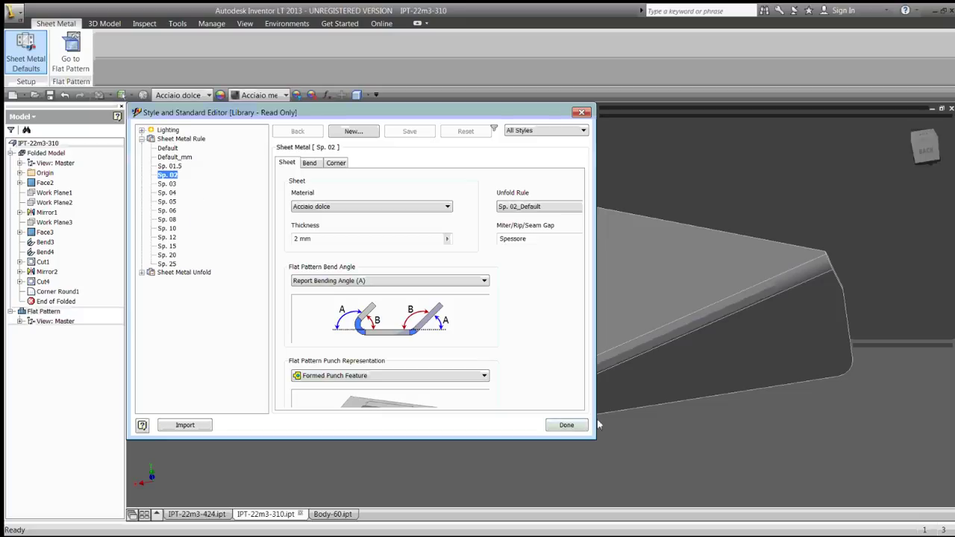
{"action": "left_click_drag", "start_coordinate": [590, 440], "coordinate": [649, 475]}
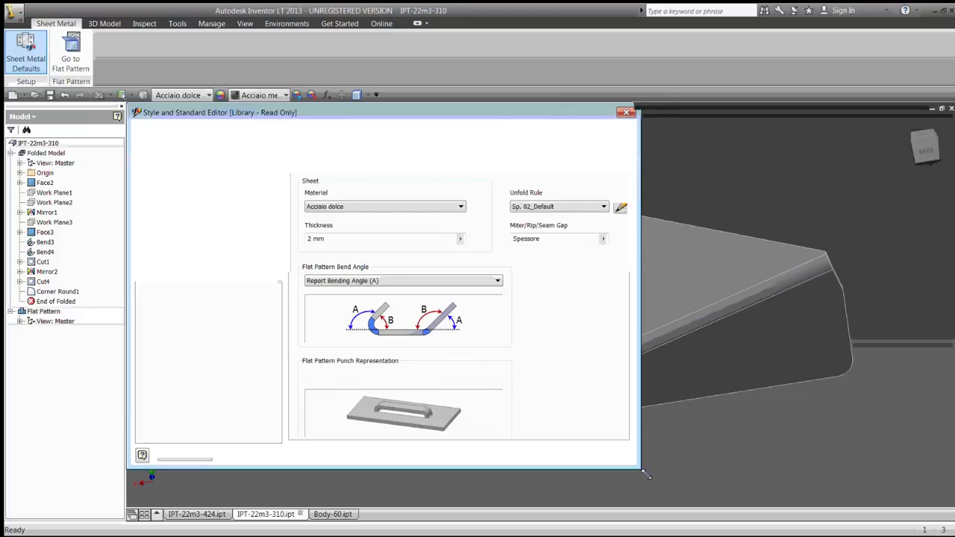
{"action": "left_click", "coordinate": [637, 461]}
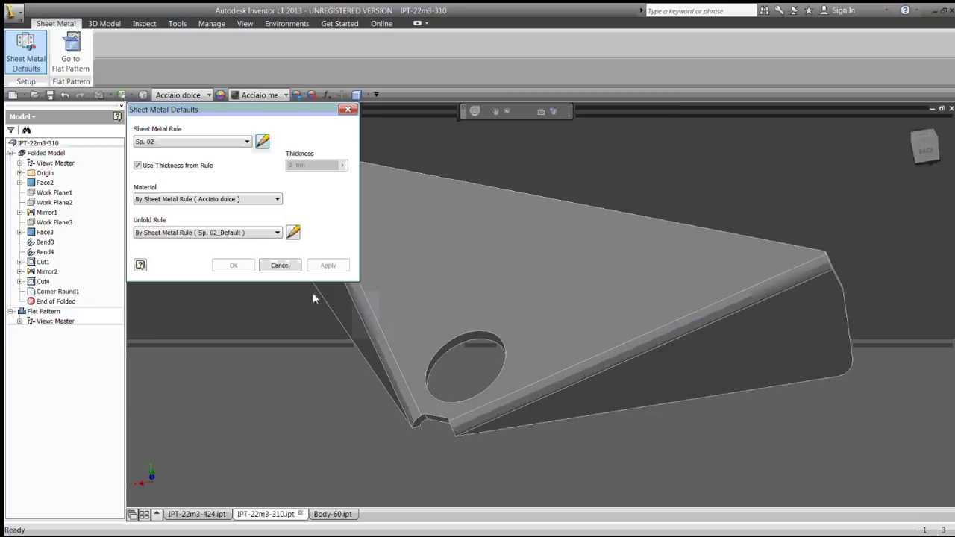
{"action": "left_click", "coordinate": [280, 265]}
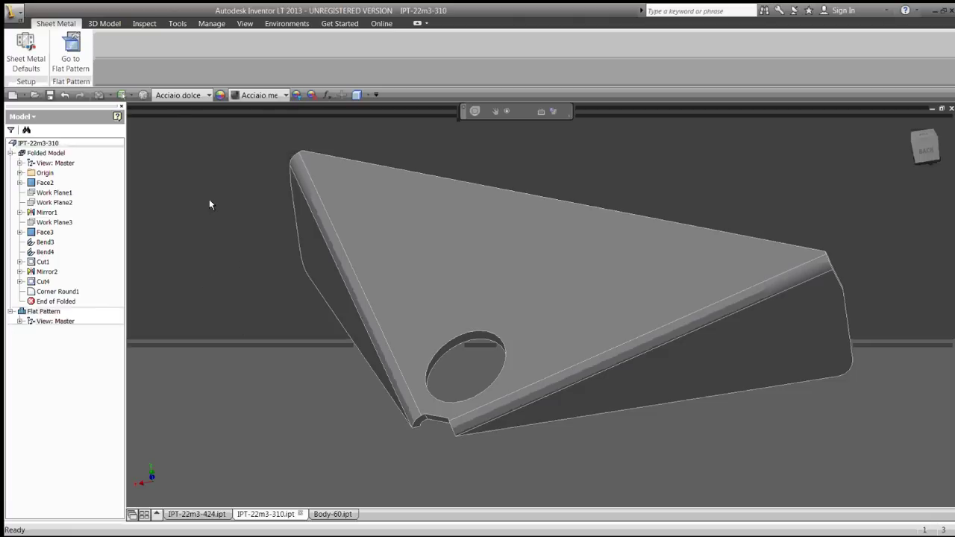
Expand the 3D Model tab's Modify tools, then return to the Body-60 part.
{"action": "left_click", "coordinate": [103, 23]}
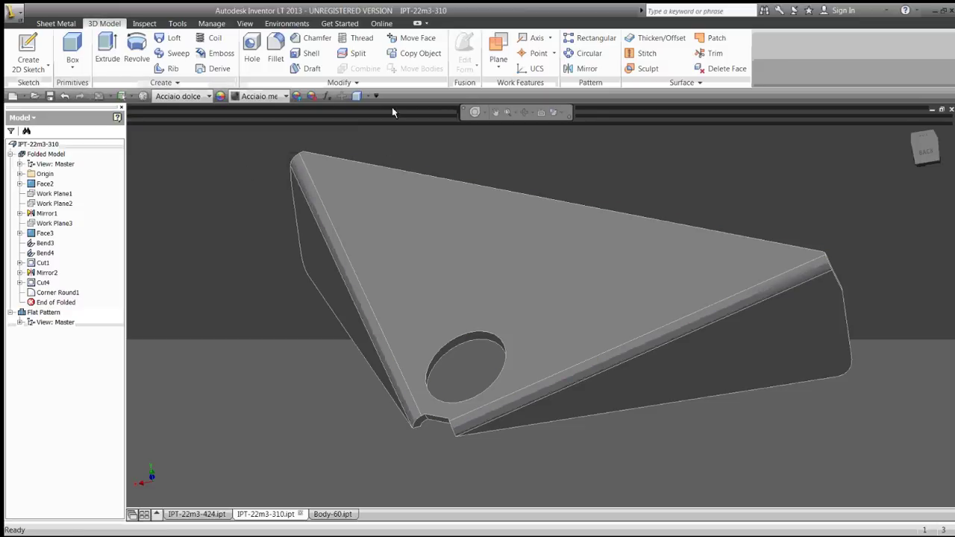
{"action": "left_click", "coordinate": [374, 82]}
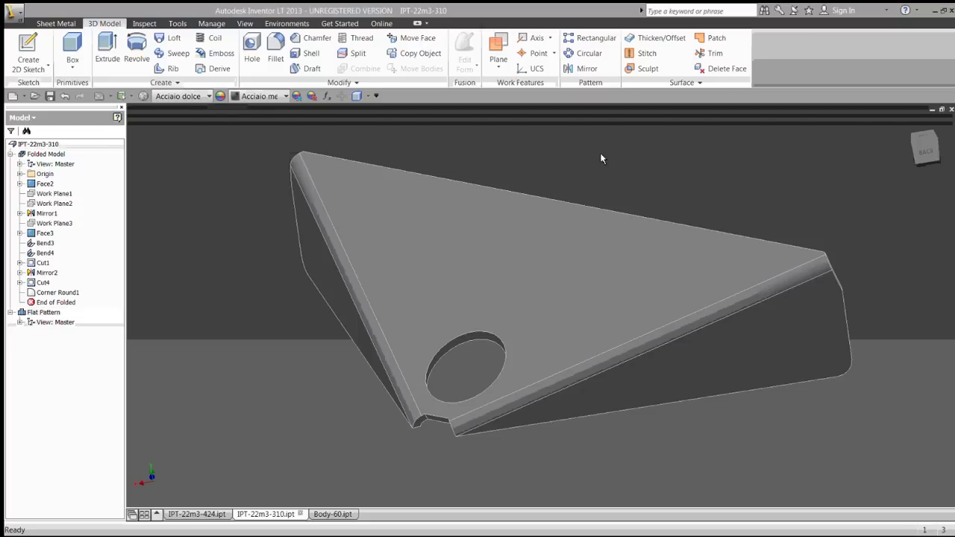
{"action": "left_click", "coordinate": [317, 513]}
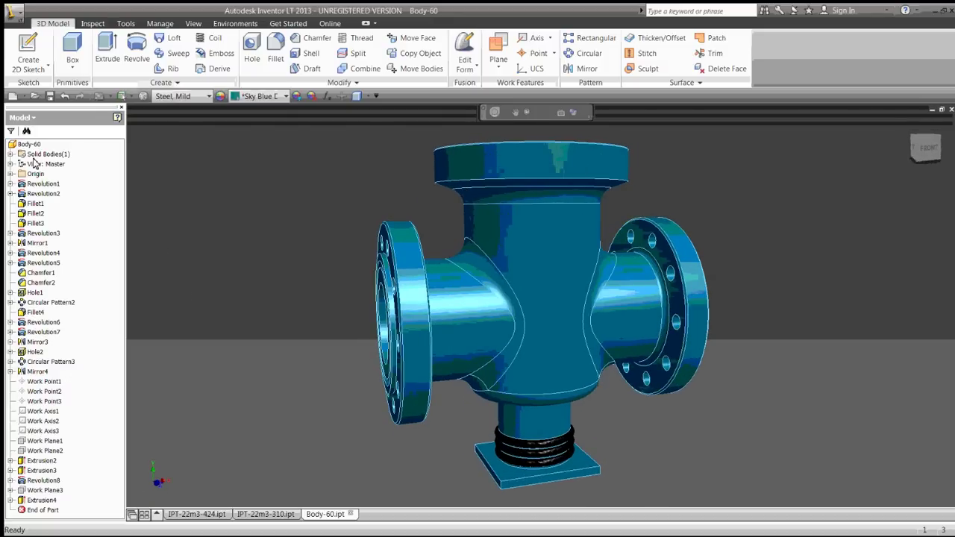
Expand Solid Bodies and list Solid1's features, briefly highlighting the body.
{"action": "left_click", "coordinate": [11, 153]}
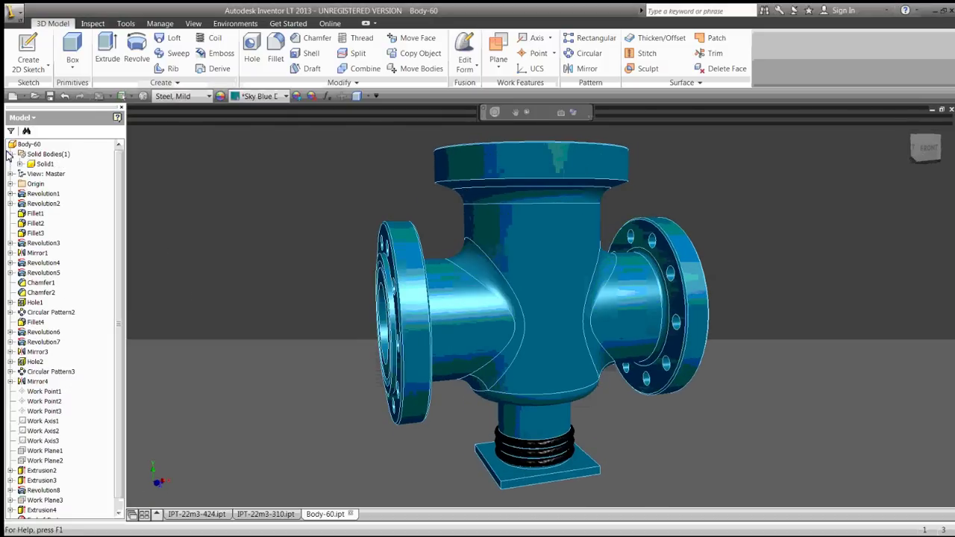
{"action": "double_click", "coordinate": [45, 165]}
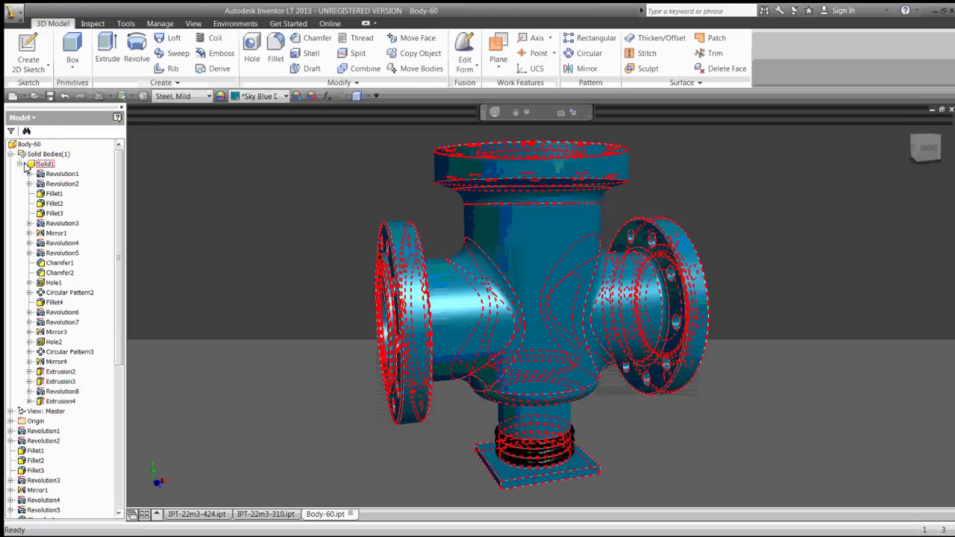
{"action": "left_click", "coordinate": [26, 166]}
{"action": "left_click", "coordinate": [221, 233]}
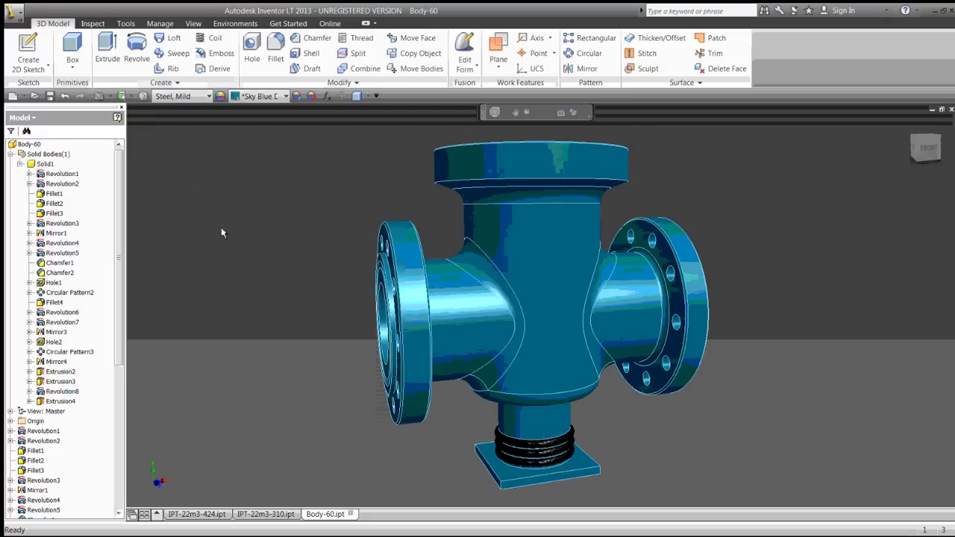
Turn the valve to isometric, then front, and select the curved web face.
{"action": "key", "text": "F6"}
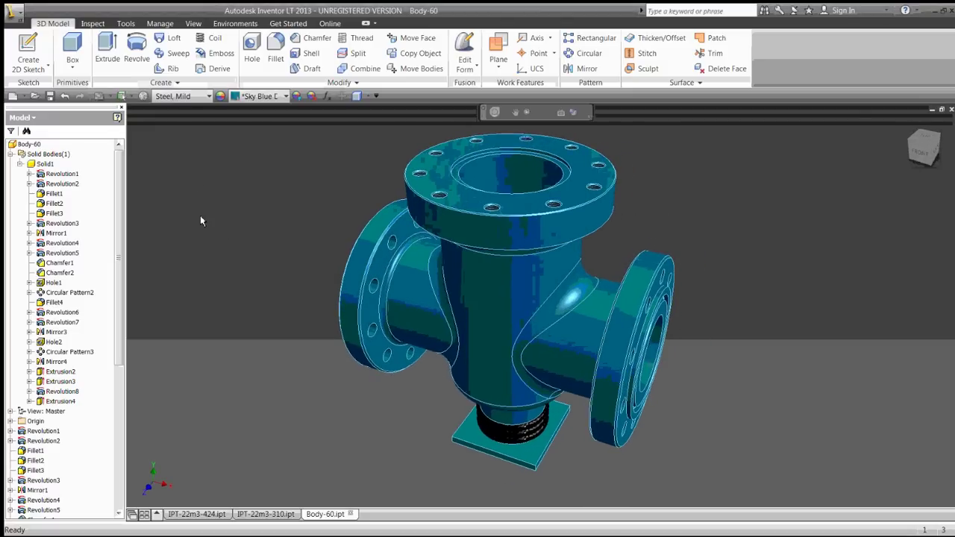
{"action": "key", "text": "F5"}
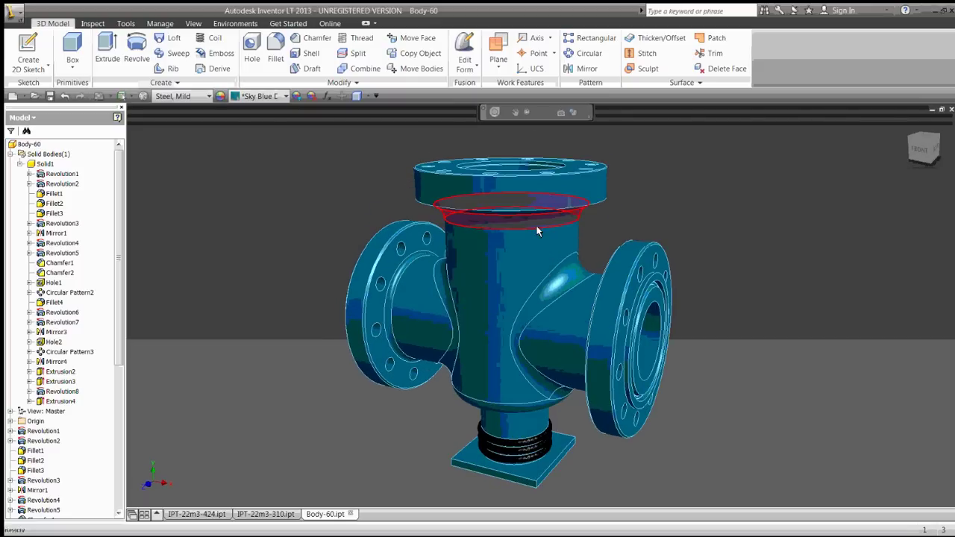
{"action": "left_click", "coordinate": [557, 273]}
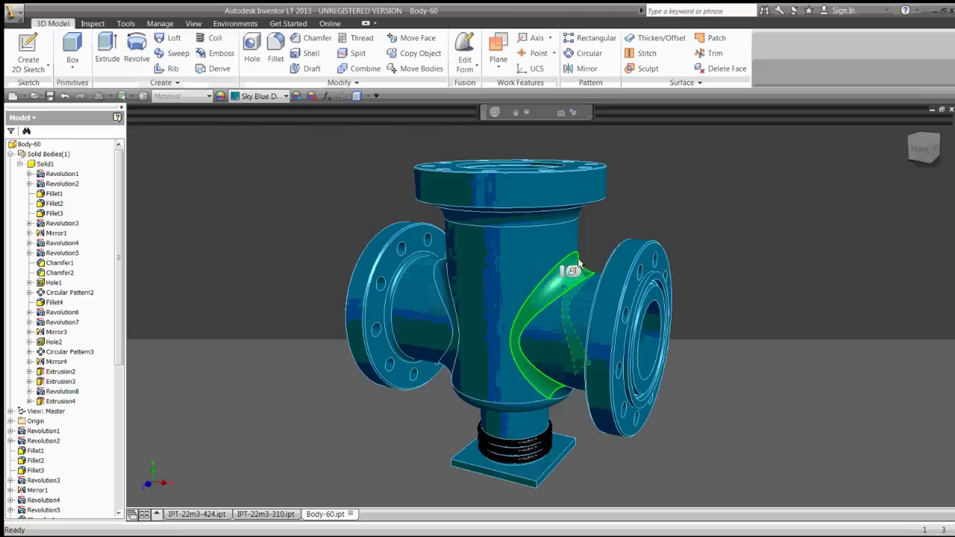
Open Fillet2 for editing and rotate the valve through several views.
{"action": "double_click", "coordinate": [570, 270]}
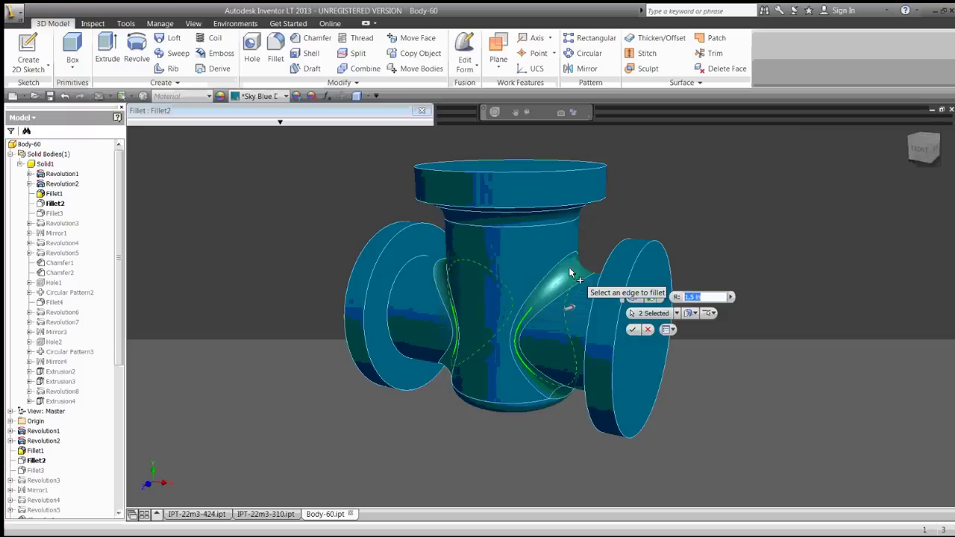
{"action": "key", "text": "F5"}
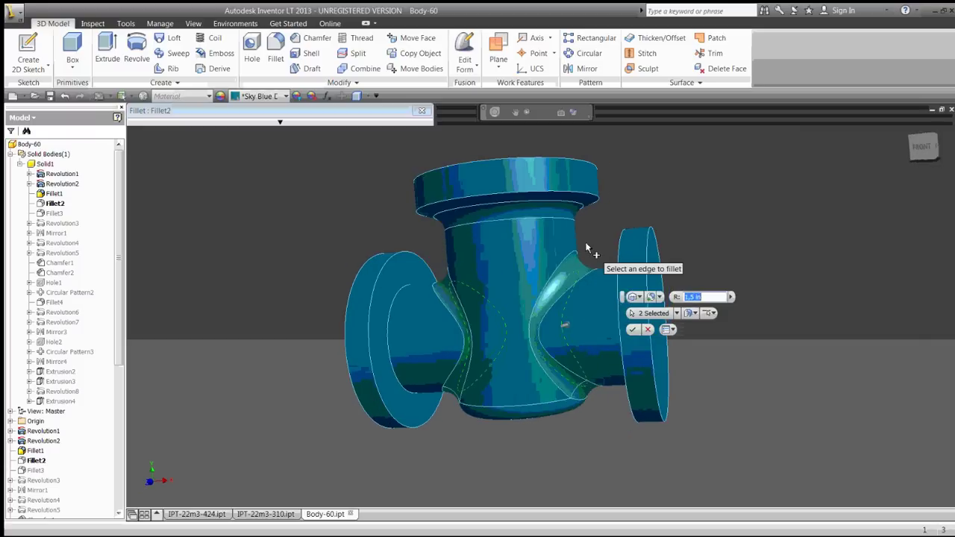
{"action": "key", "text": "F5"}
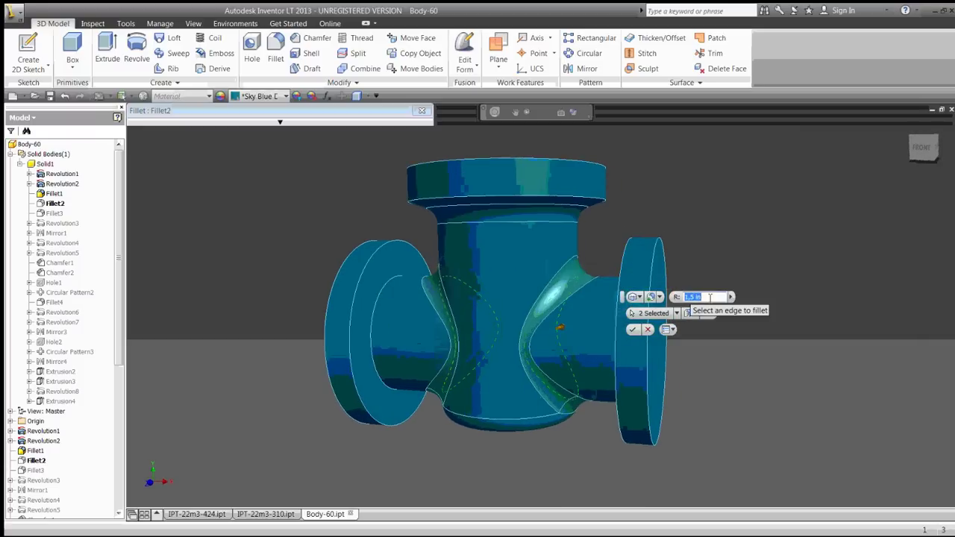
{"action": "key", "text": "F5"}
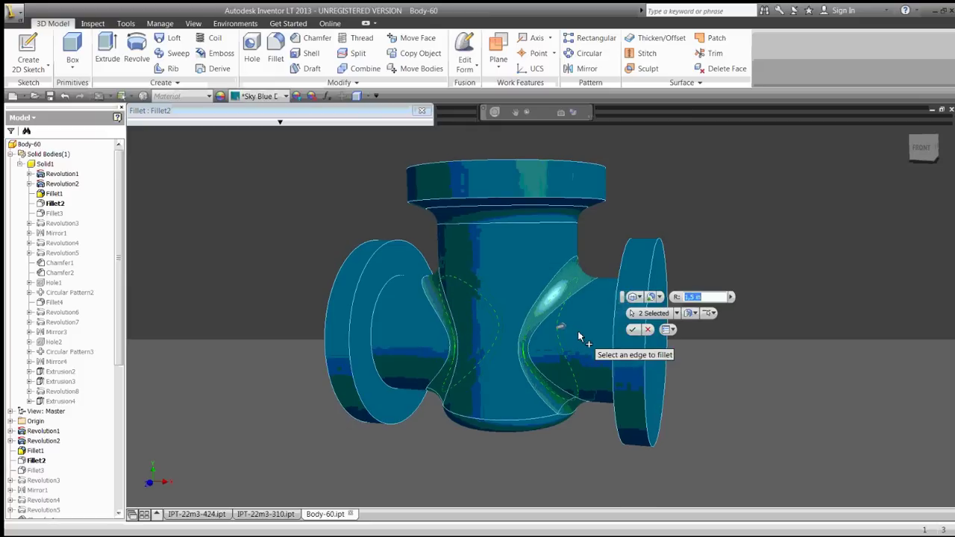
{"action": "key", "text": "F5"}
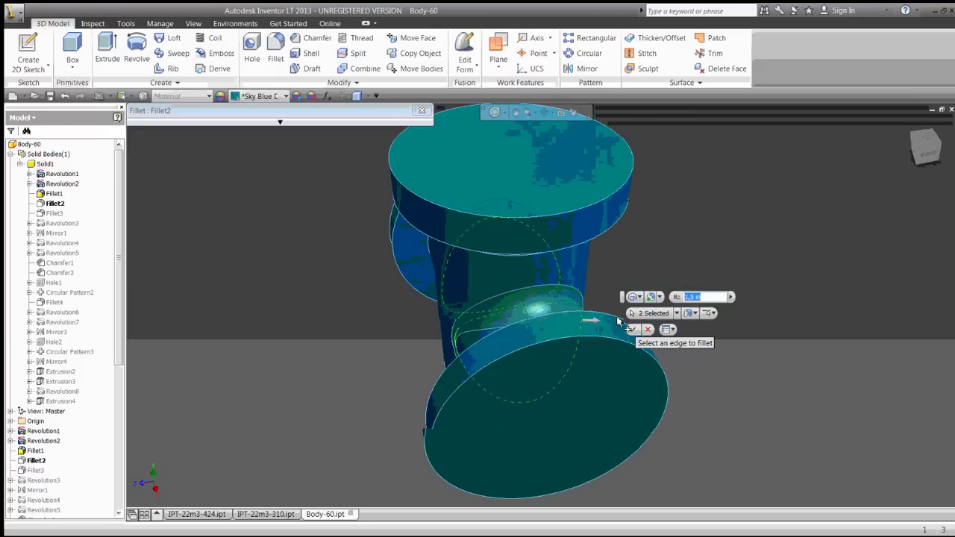
{"action": "key", "text": "F5"}
{"action": "key", "text": "F5"}
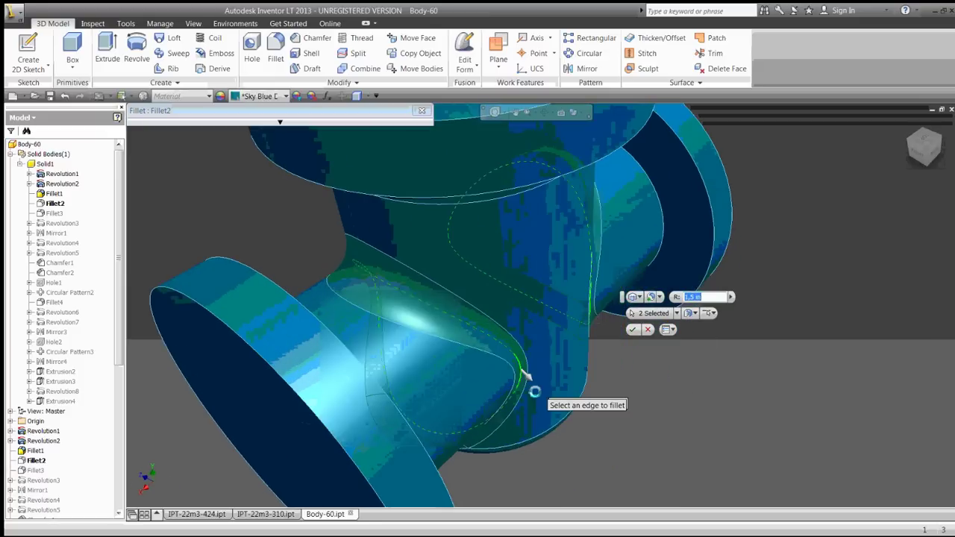
Pick the web edge, finish the Fillet2 edit at 1.500 in, and orbit the valve.
{"action": "left_click", "coordinate": [525, 378]}
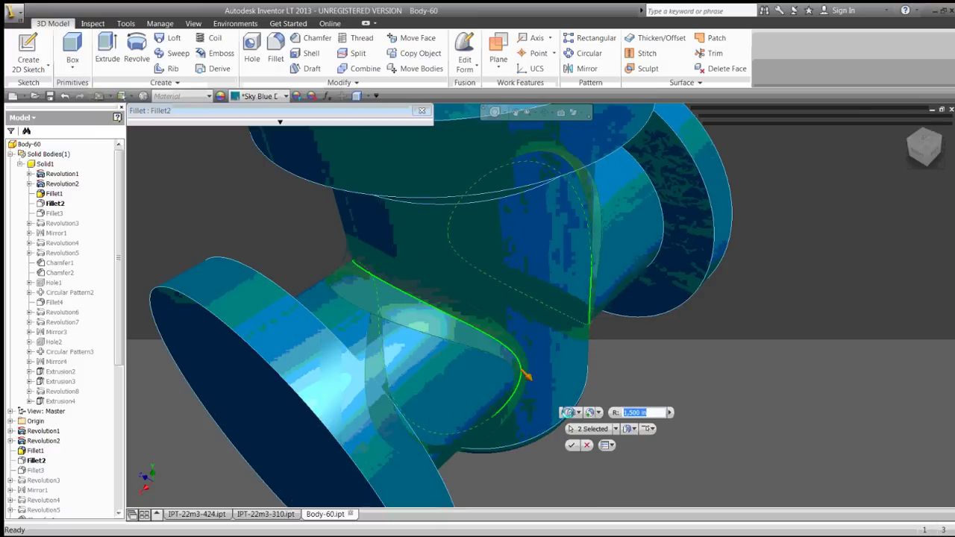
{"action": "mouse_move", "coordinate": [556, 418]}
{"action": "middle_mouse_down", "text": "shift"}
{"action": "mouse_move", "coordinate": [505, 447]}
{"action": "mouse_move", "coordinate": [555, 447]}
{"action": "middle_mouse_up", "text": "shift"}
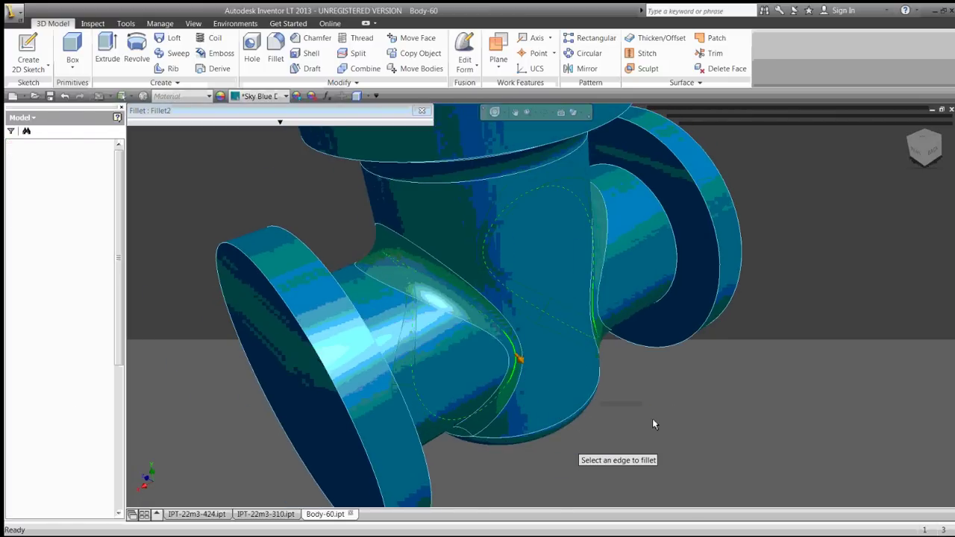
{"action": "key", "text": "Return"}
{"action": "mouse_move", "coordinate": [655, 402]}
{"action": "middle_mouse_down", "text": "shift"}
{"action": "mouse_move", "coordinate": [738, 331]}
{"action": "mouse_move", "coordinate": [744, 316]}
{"action": "mouse_move", "coordinate": [522, 227]}
{"action": "middle_mouse_up", "text": "shift"}
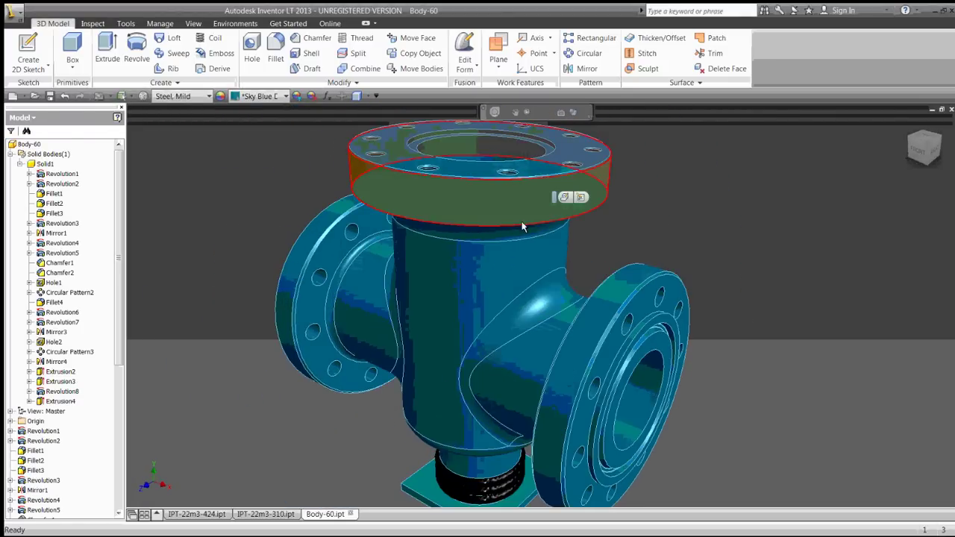
Change the top flange sketch's ø14 diameter to 15 in and its 18 height to 19 in.
{"action": "left_click", "coordinate": [522, 227]}
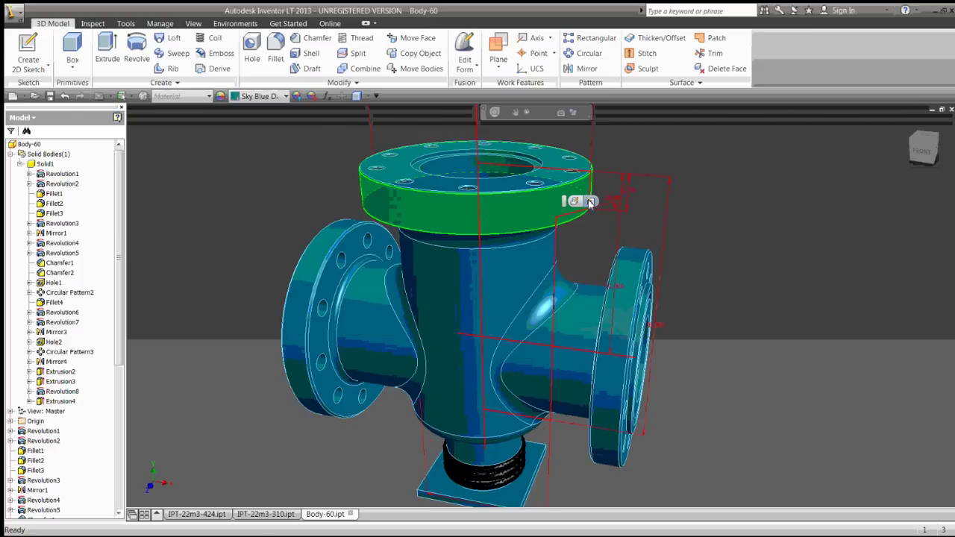
{"action": "left_click", "coordinate": [589, 202]}
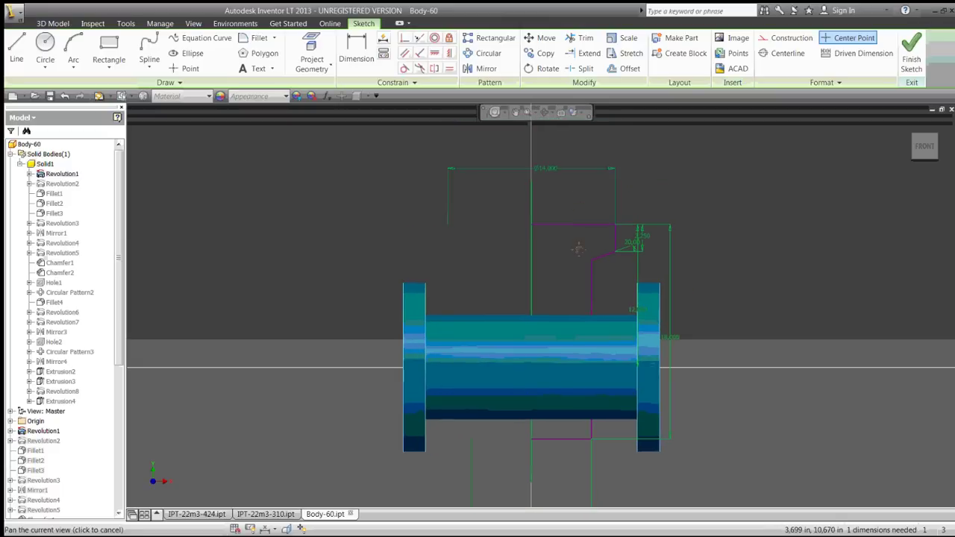
{"action": "double_click", "coordinate": [544, 170]}
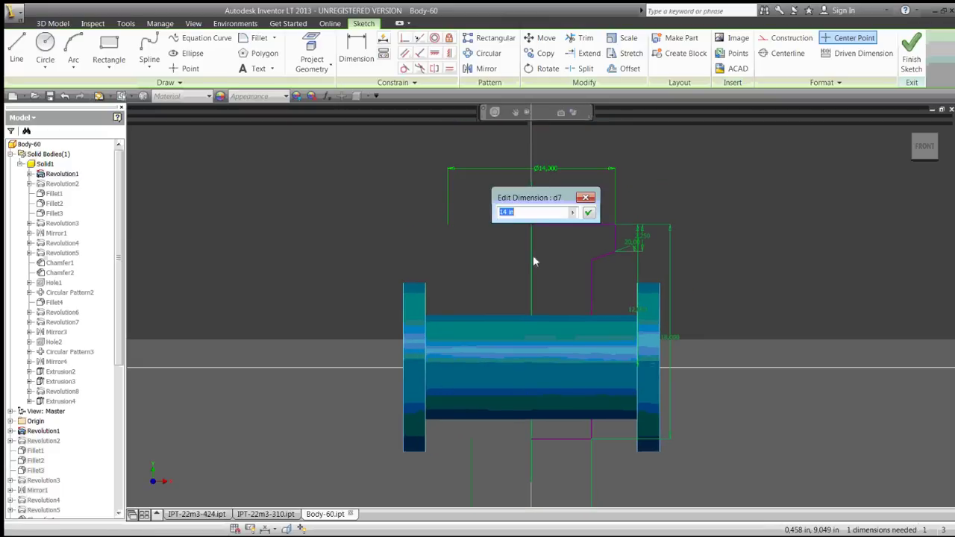
{"action": "type", "text": "15in"}
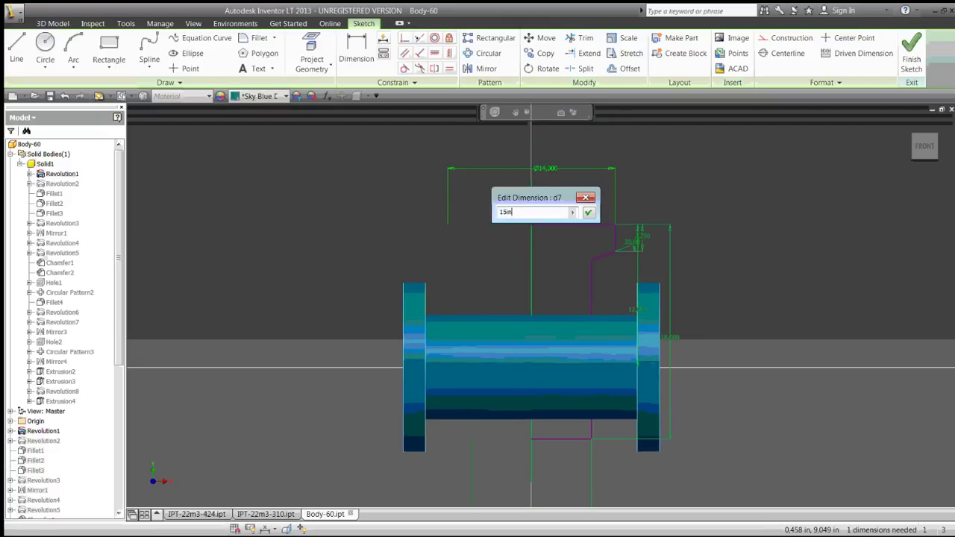
{"action": "key", "text": "Return"}
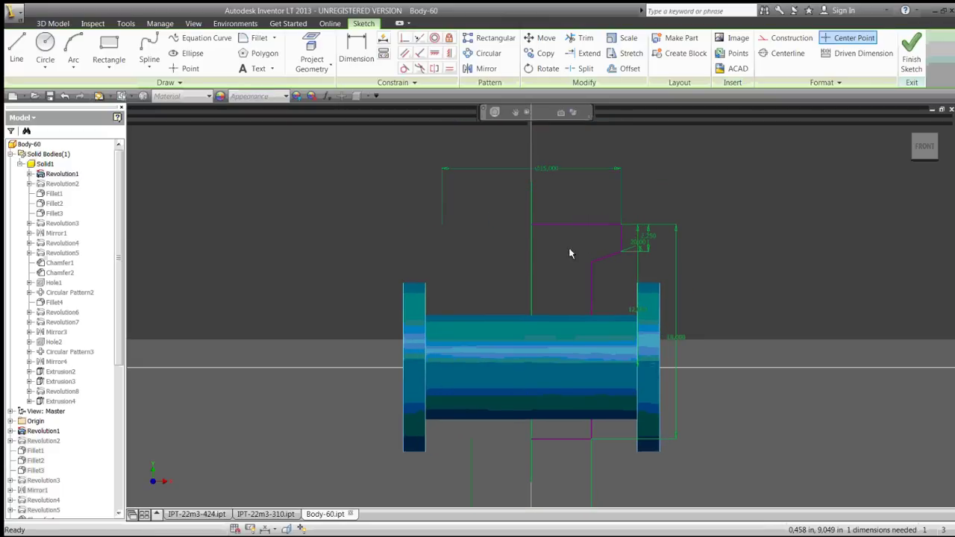
{"action": "double_click", "coordinate": [674, 338]}
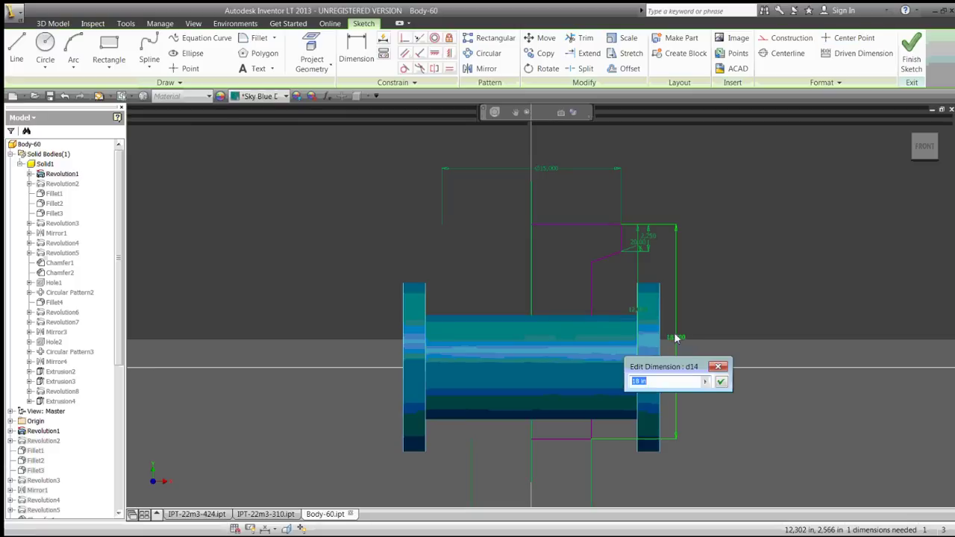
{"action": "type", "text": "19in"}
{"action": "key", "text": "Return"}
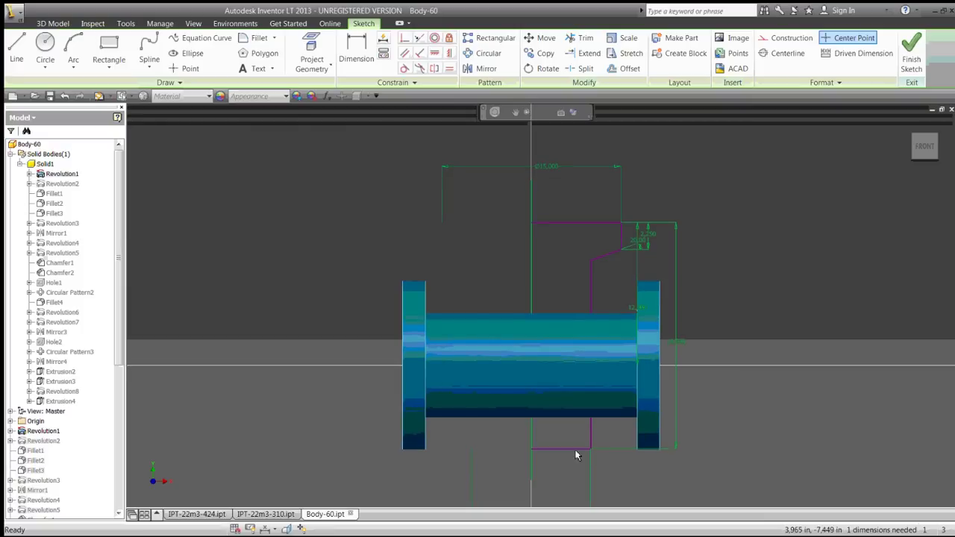
{"action": "left_click_drag", "start_coordinate": [576, 444], "coordinate": [581, 443]}
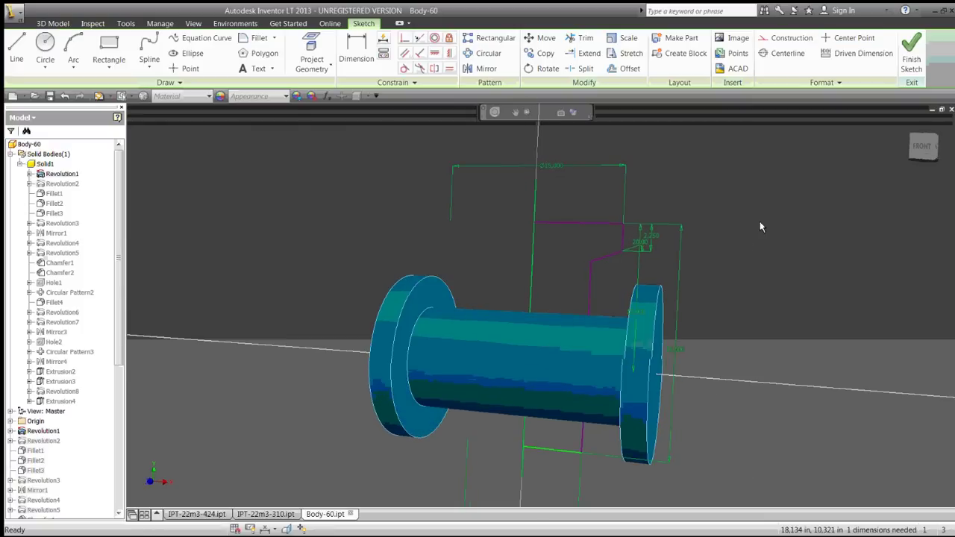
{"action": "right_click", "coordinate": [714, 236]}
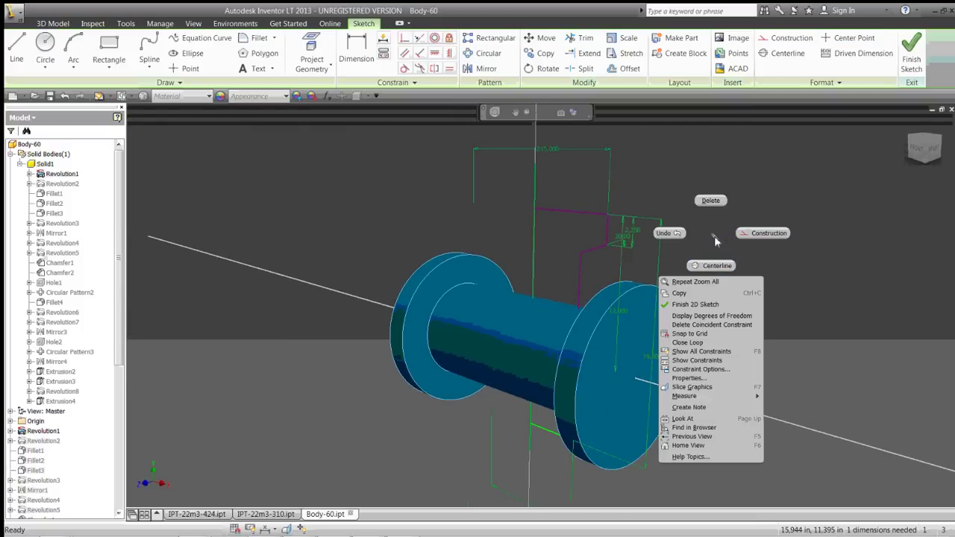
{"action": "left_click", "coordinate": [696, 304]}
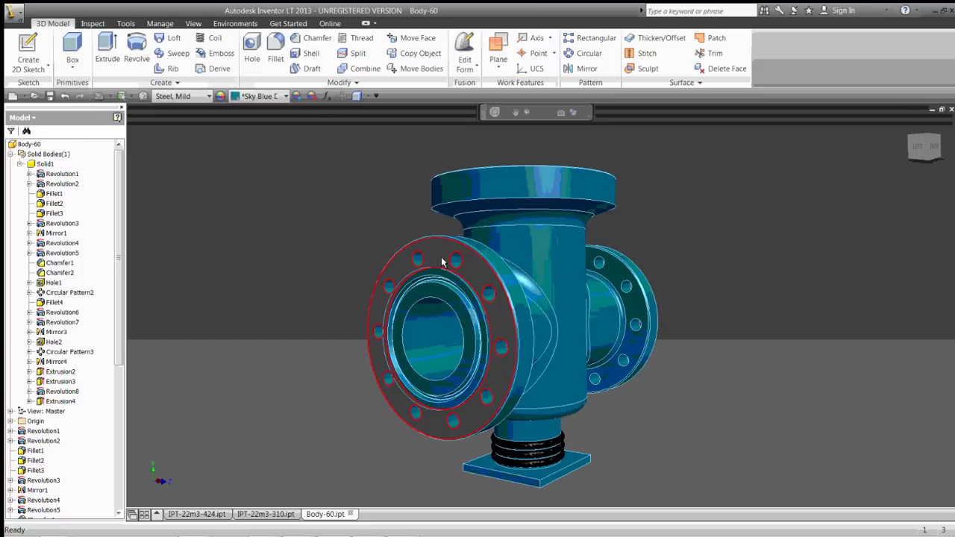
Increase the side flange's circular bolt-hole pattern to 12 occurrences, then select Hole2.
{"action": "left_click", "coordinate": [450, 259]}
{"action": "left_click", "coordinate": [465, 254]}
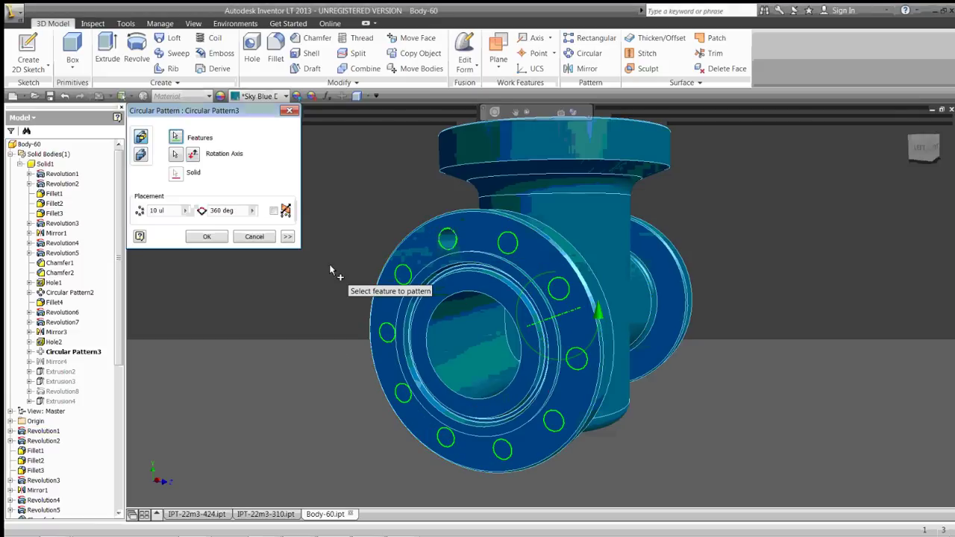
{"action": "double_click", "coordinate": [169, 214]}
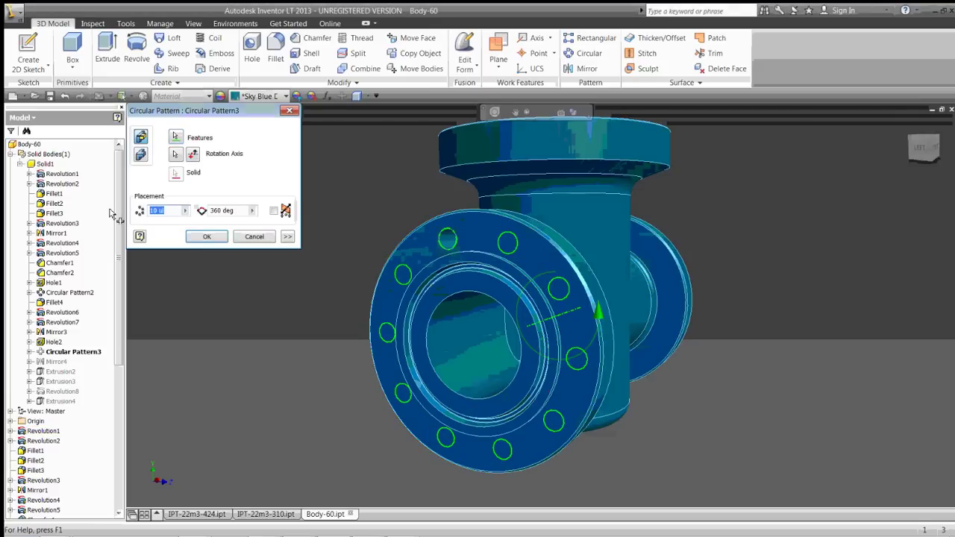
{"action": "type", "text": "12"}
{"action": "key", "text": "Return"}
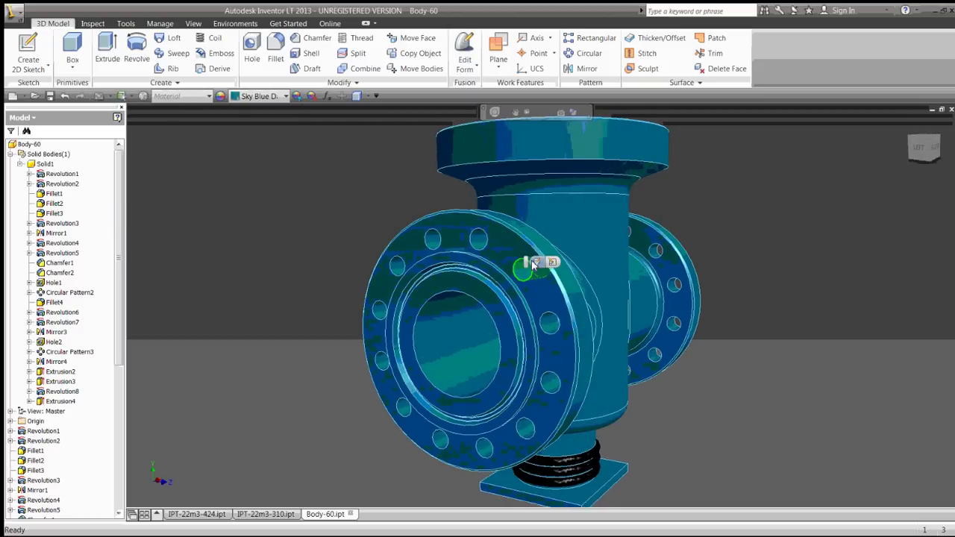
{"action": "left_click_drag", "start_coordinate": [117, 261], "coordinate": [118, 407]}
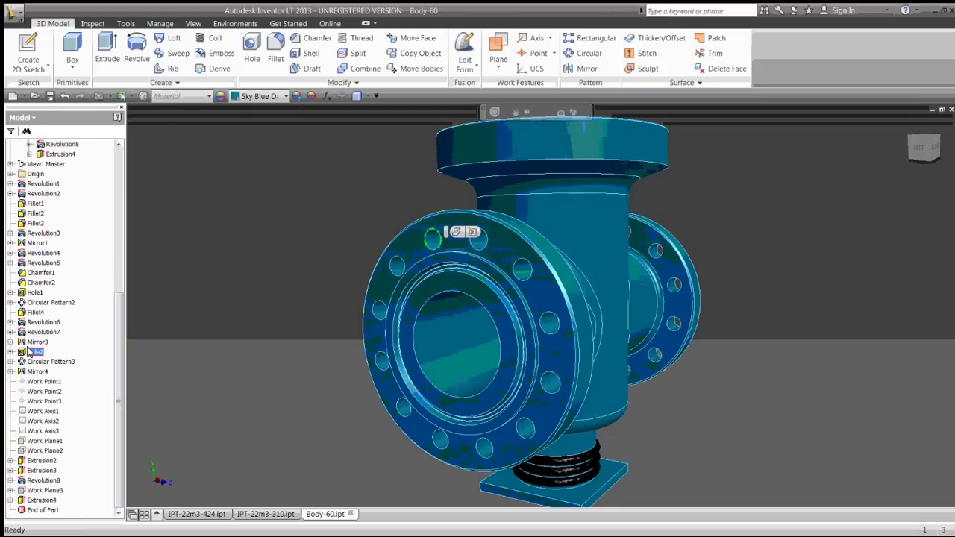
{"action": "left_click", "coordinate": [23, 352]}
Make Hole2 a clearance hole using the ANSI Unified Screw fastener standard.
{"action": "double_click", "coordinate": [22, 352]}
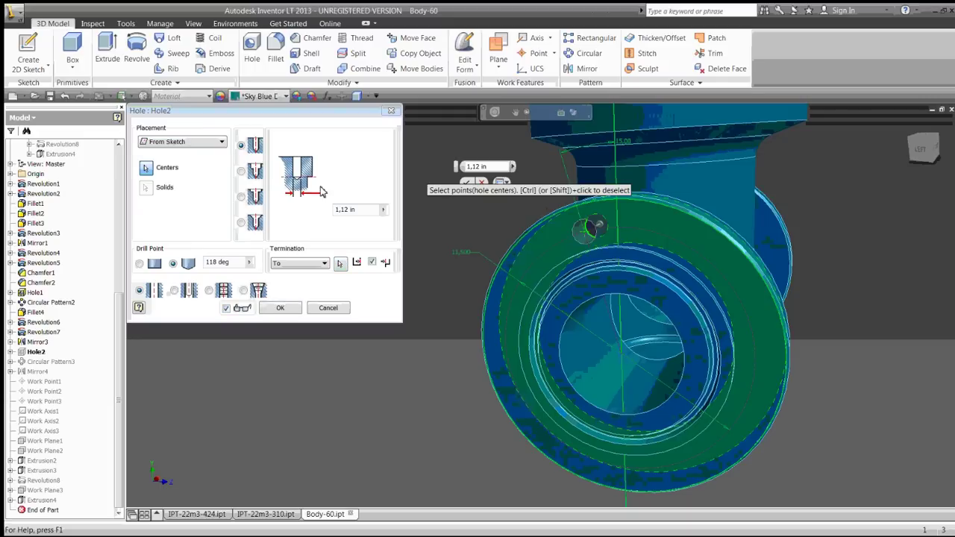
{"action": "left_click", "coordinate": [174, 290]}
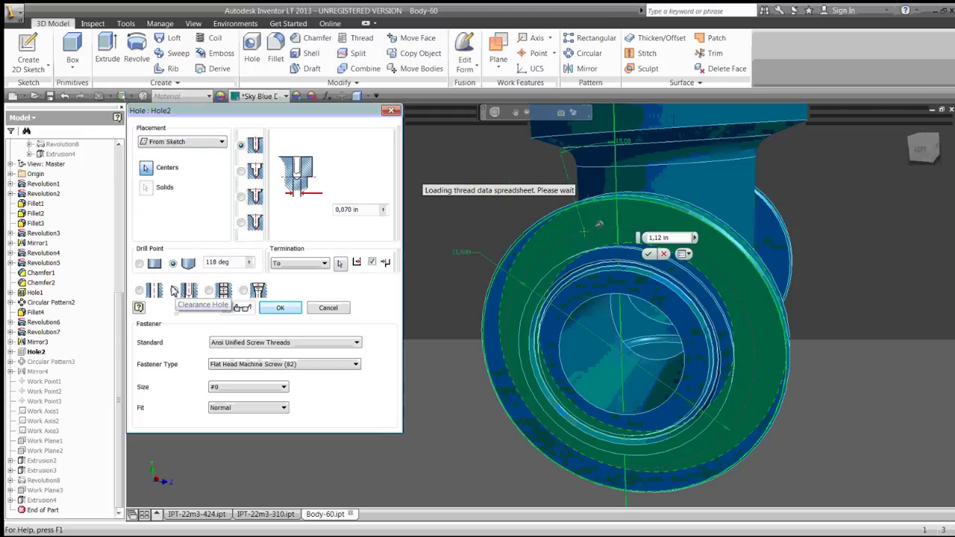
{"action": "left_click", "coordinate": [297, 342]}
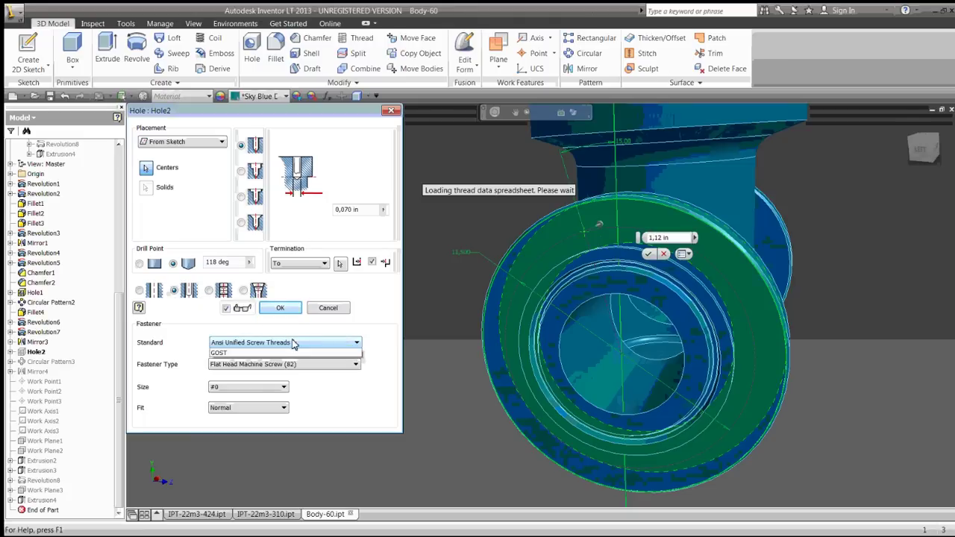
{"action": "left_click", "coordinate": [295, 343]}
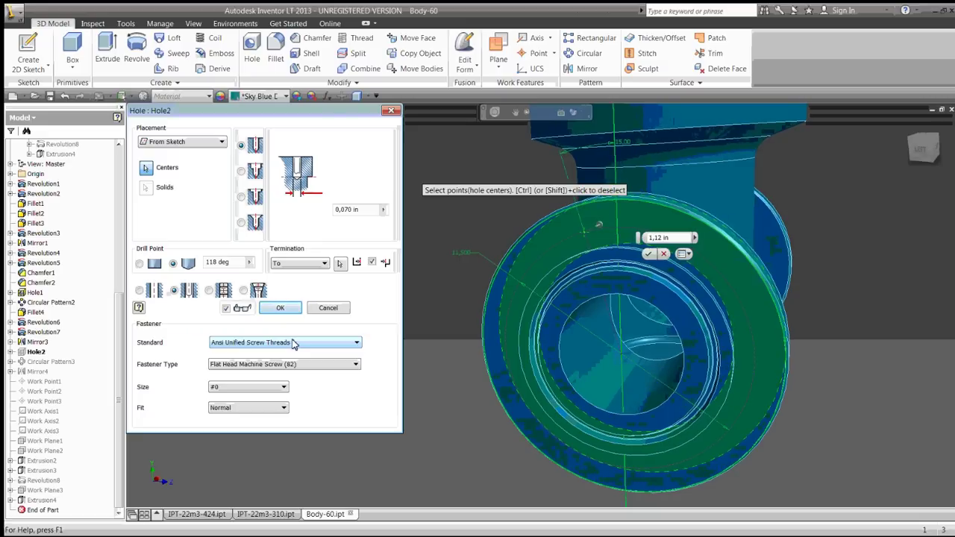
{"action": "left_click", "coordinate": [653, 252]}
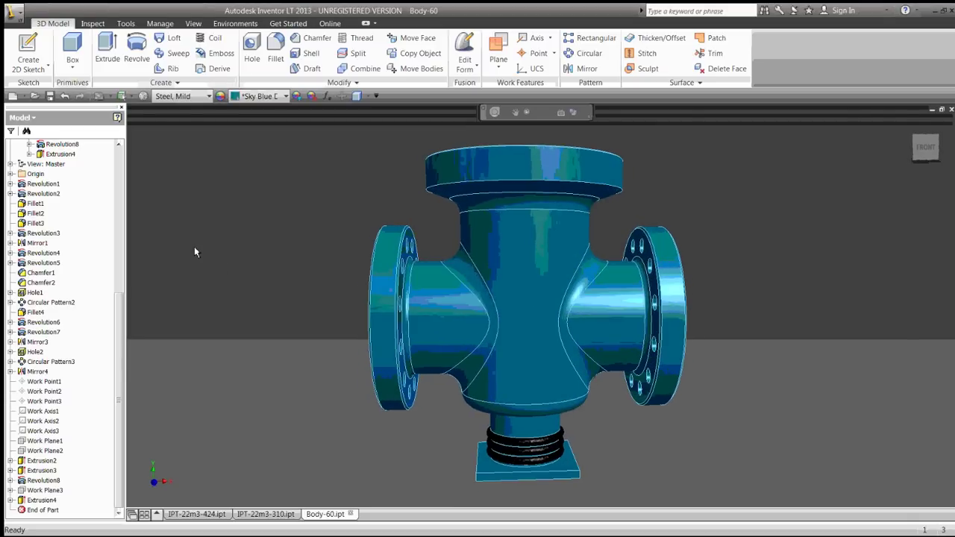
Create a new drawing, Drawing3, from the standard.dwg template.
{"action": "left_click", "coordinate": [12, 98]}
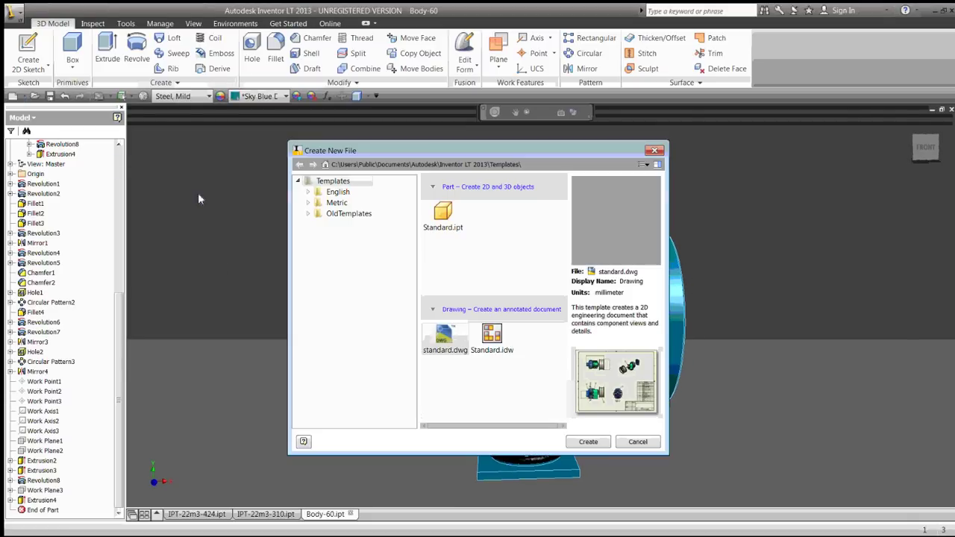
{"action": "left_click_drag", "start_coordinate": [380, 149], "coordinate": [239, 143]}
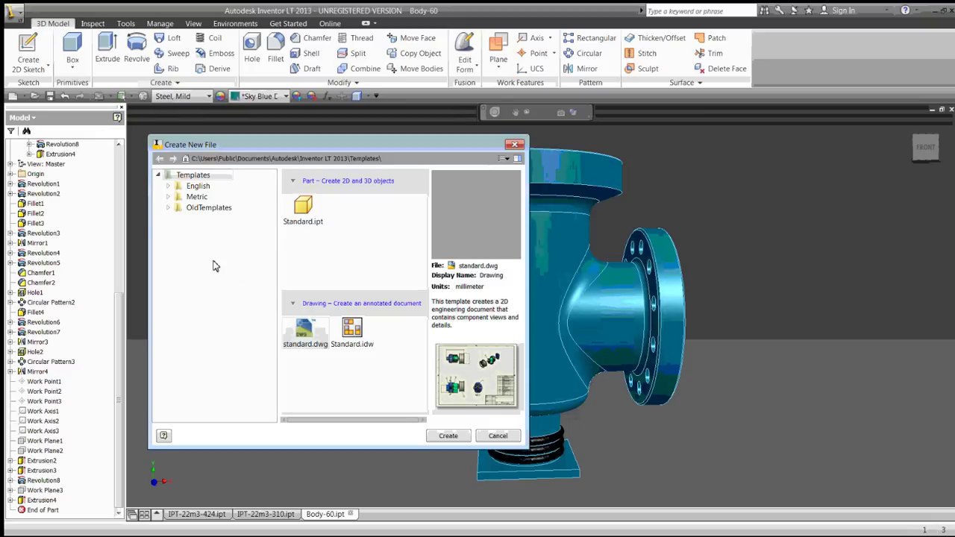
{"action": "left_click", "coordinate": [303, 211]}
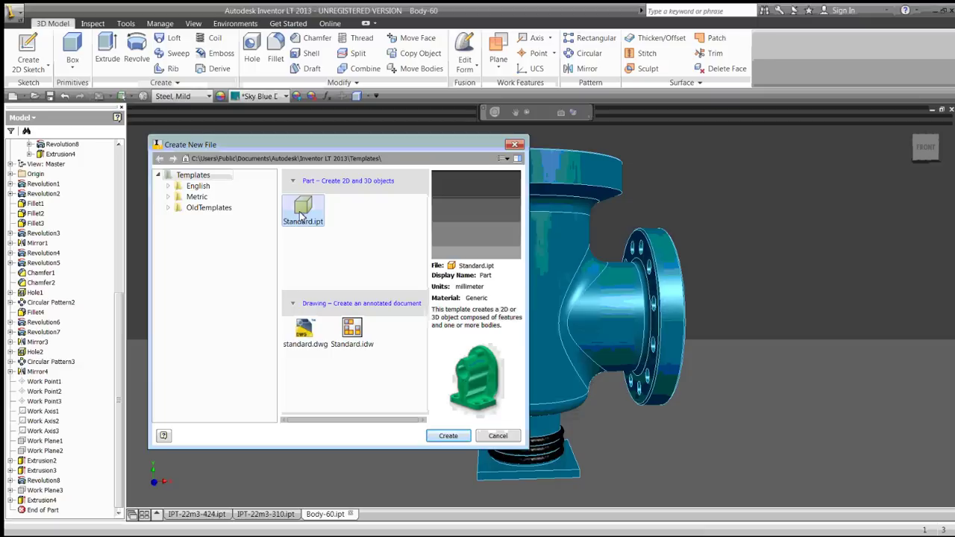
{"action": "left_click", "coordinate": [302, 337]}
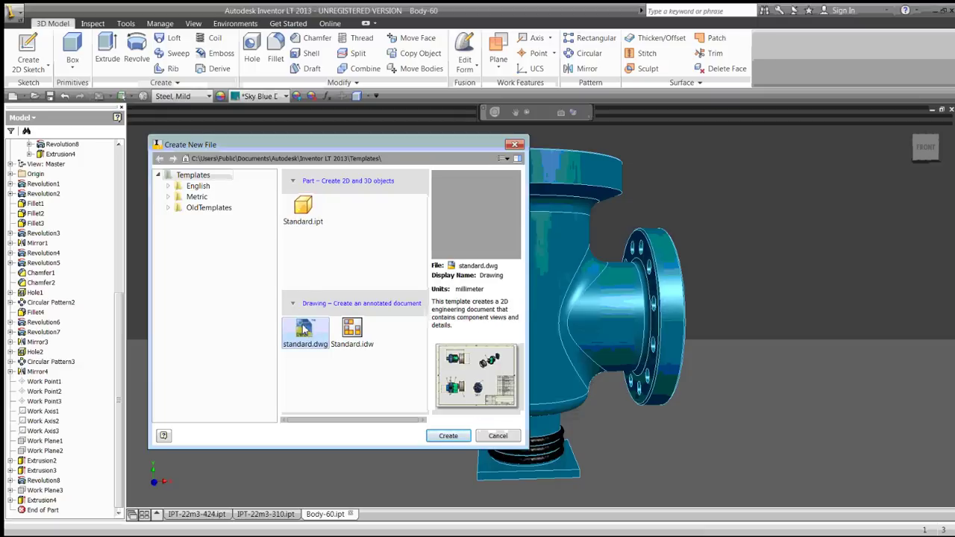
{"action": "double_click", "coordinate": [304, 329]}
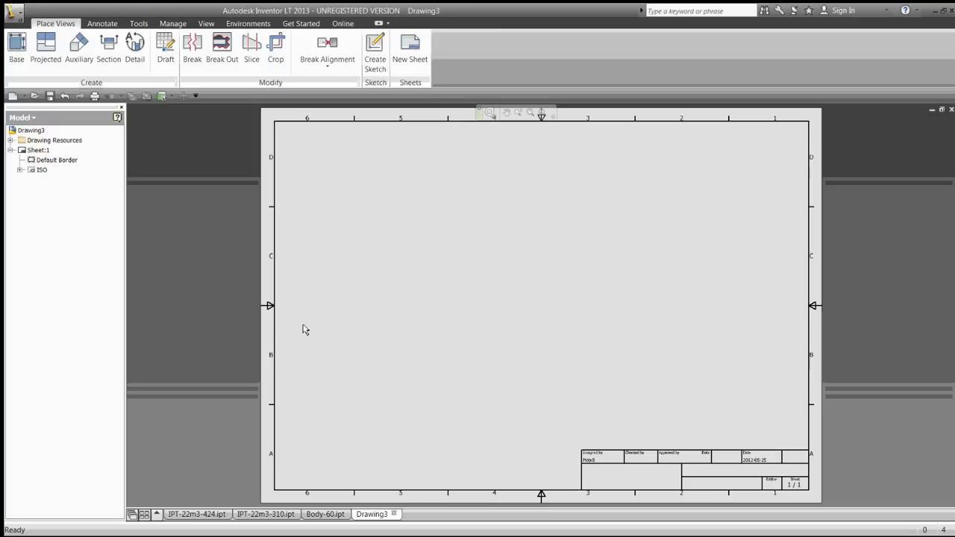
Start a base view from the sheet's marking menu, opening Drawing View with a front preview.
{"action": "right_click", "coordinate": [358, 241]}
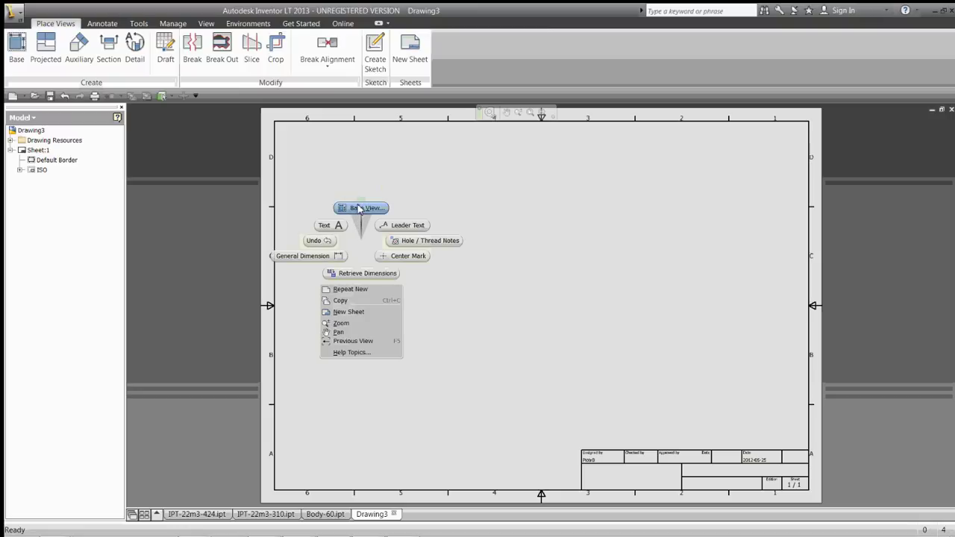
{"action": "key", "text": "Escape"}
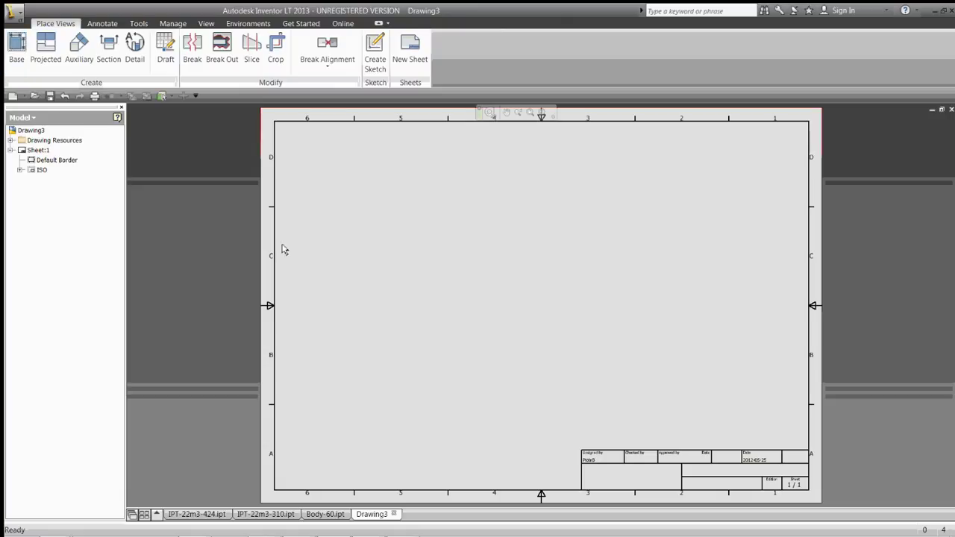
{"action": "right_click", "coordinate": [385, 248]}
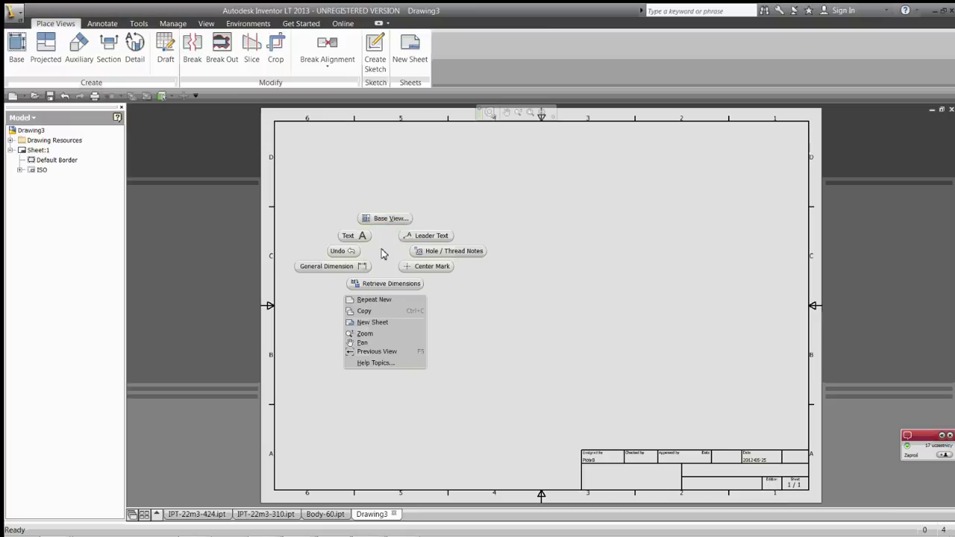
{"action": "left_click", "coordinate": [382, 249]}
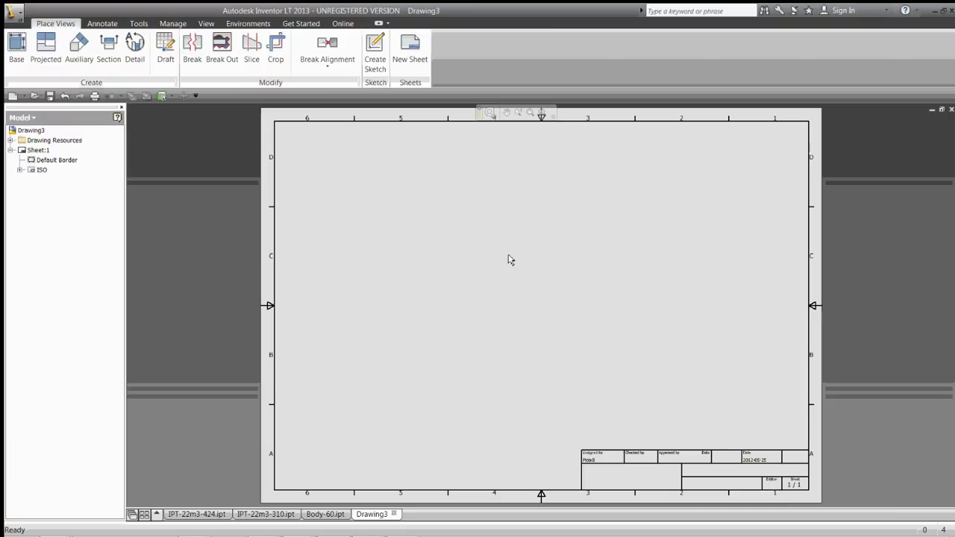
{"action": "right_click", "coordinate": [656, 229]}
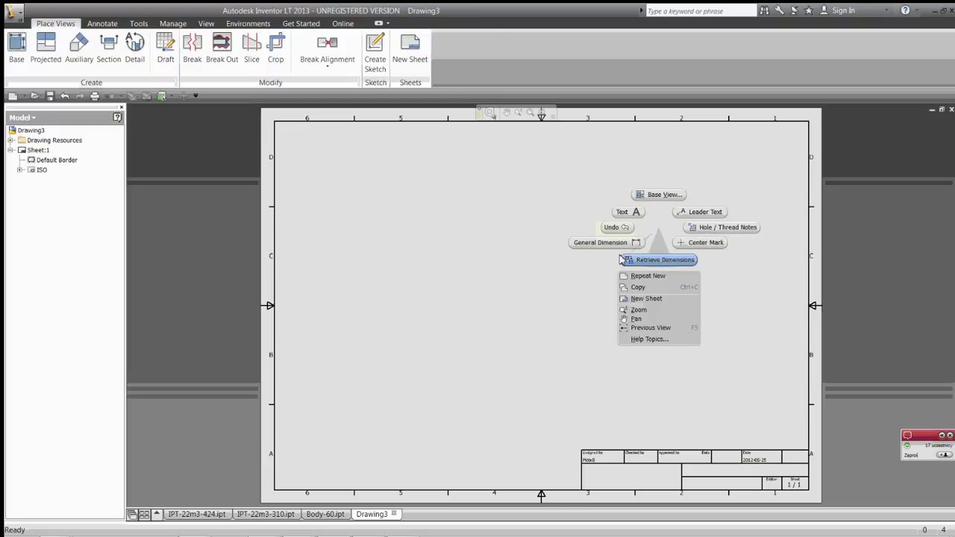
{"action": "left_click", "coordinate": [659, 193]}
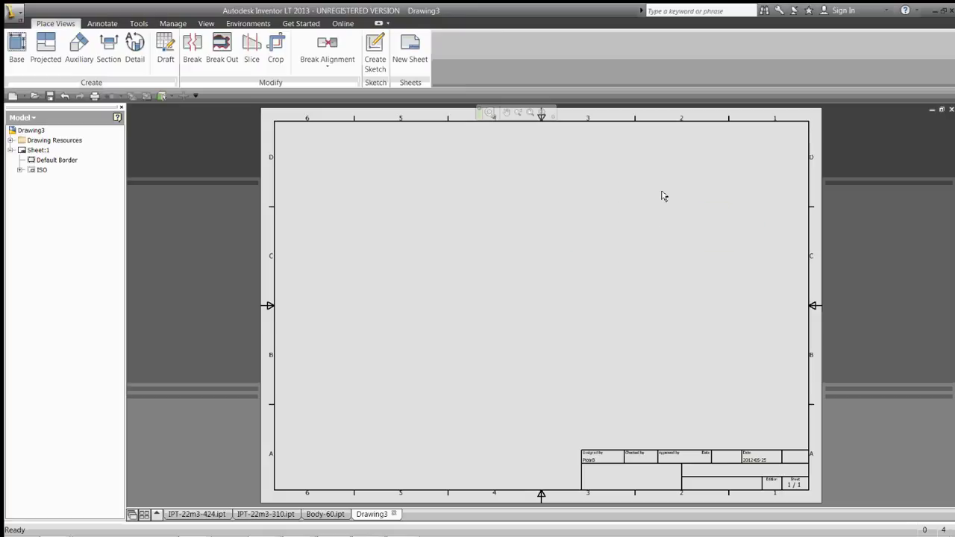
{"action": "right_click", "coordinate": [634, 277]}
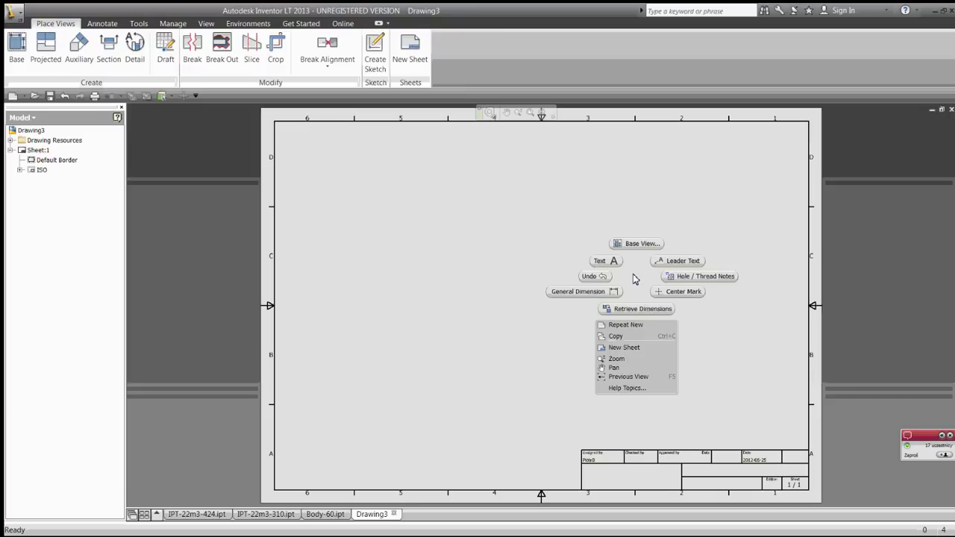
{"action": "key", "text": "Escape"}
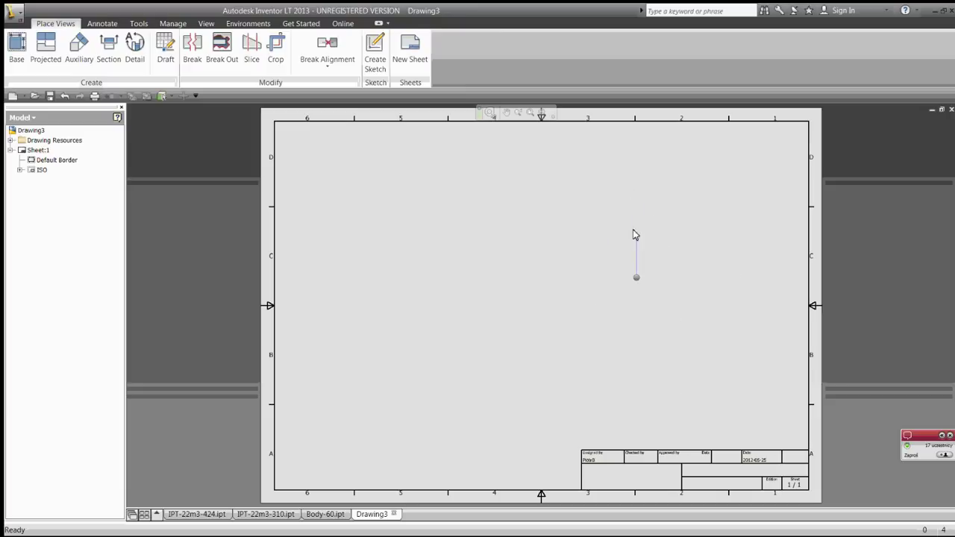
{"action": "right_click_drag", "start_coordinate": [634, 279], "coordinate": [635, 200]}
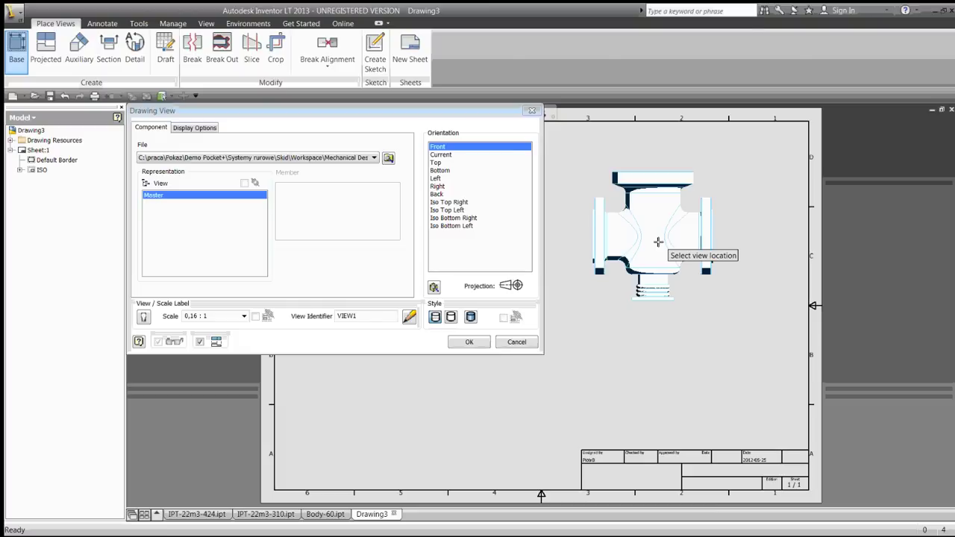
{"action": "key", "text": "Escape"}
{"action": "key", "text": "t"}
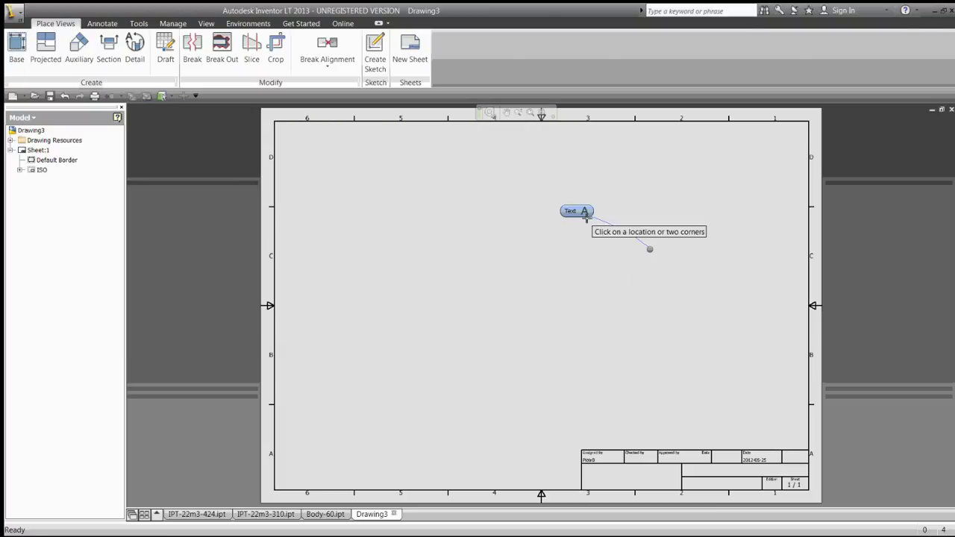
{"action": "key", "text": "Escape"}
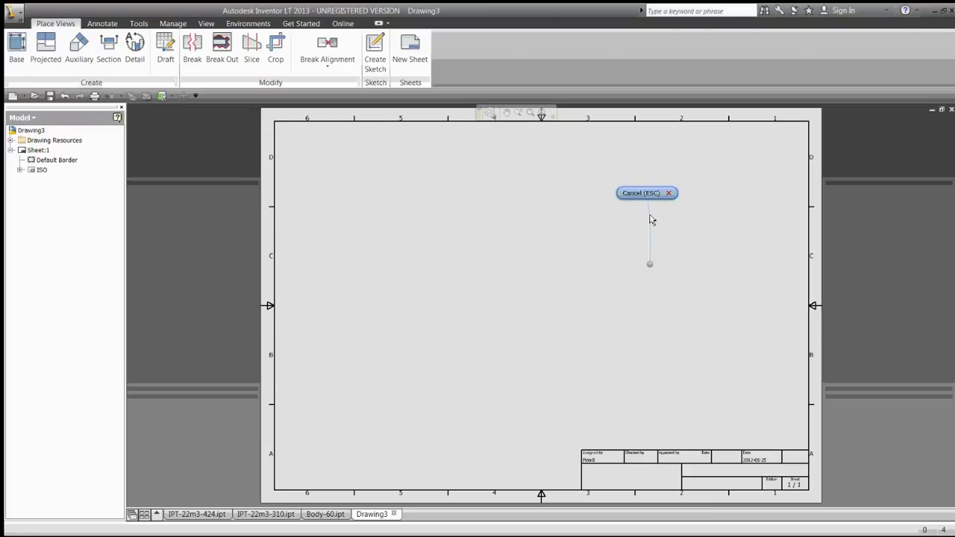
{"action": "key", "text": "b"}
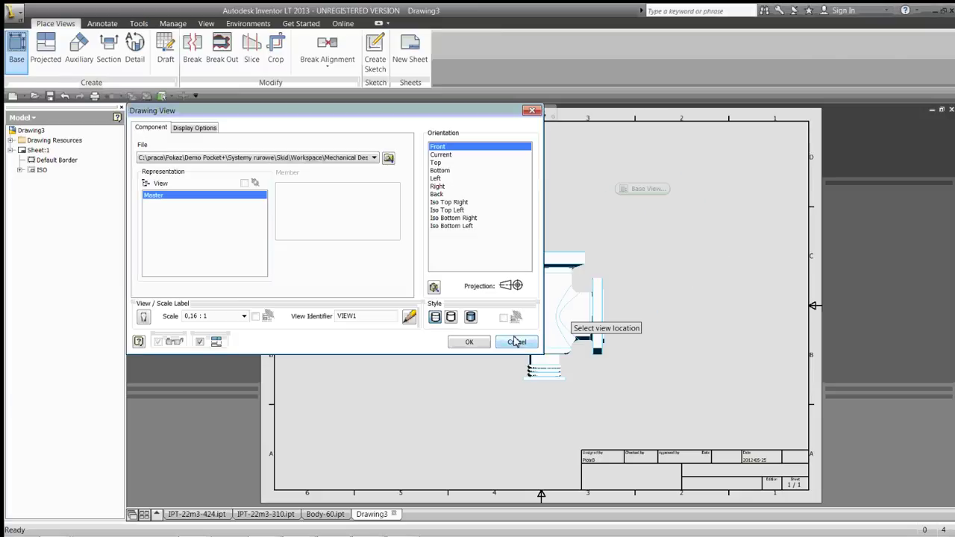
{"action": "left_click", "coordinate": [517, 342]}
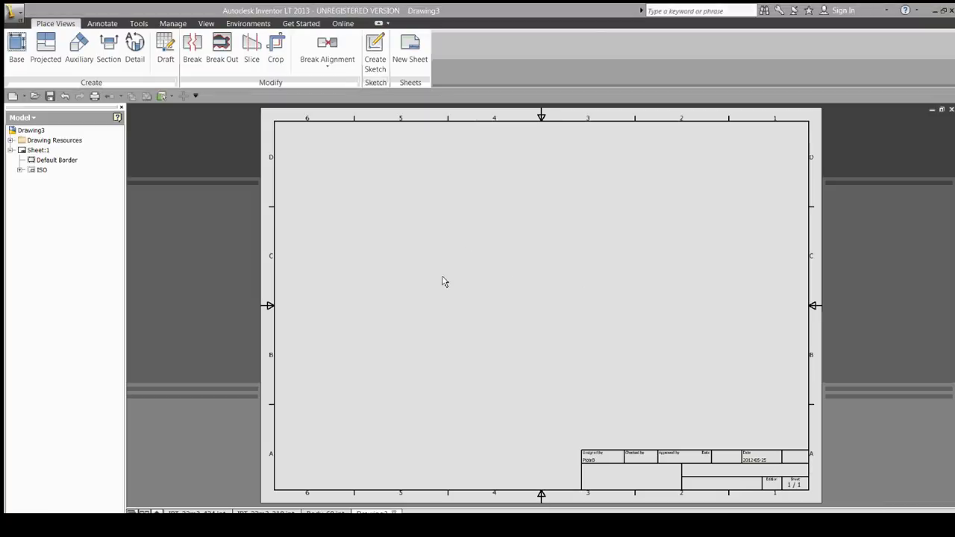
{"action": "right_click_drag", "start_coordinate": [441, 277], "coordinate": [452, 213]}
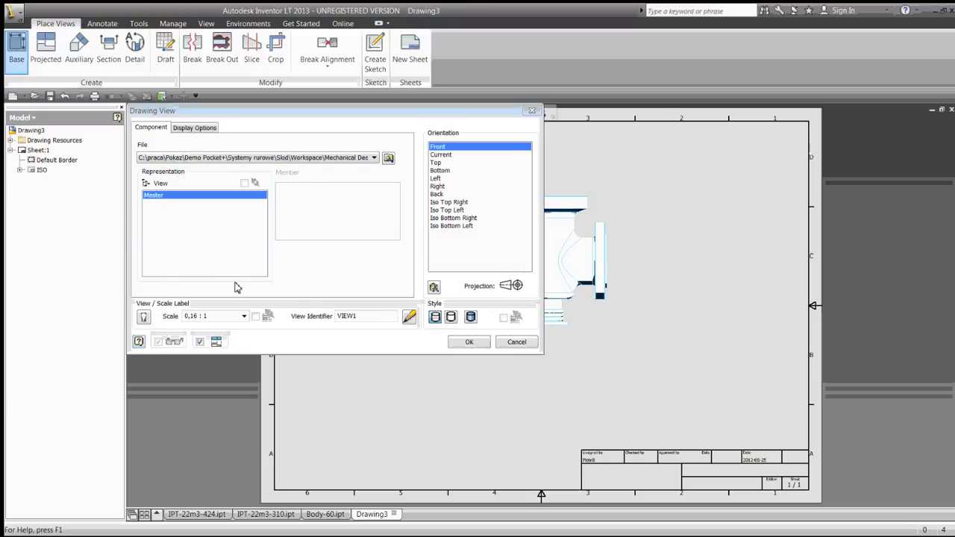
Set the base view to 1:5 scale, Left orientation and Hidden Line style.
{"action": "left_click", "coordinate": [220, 317]}
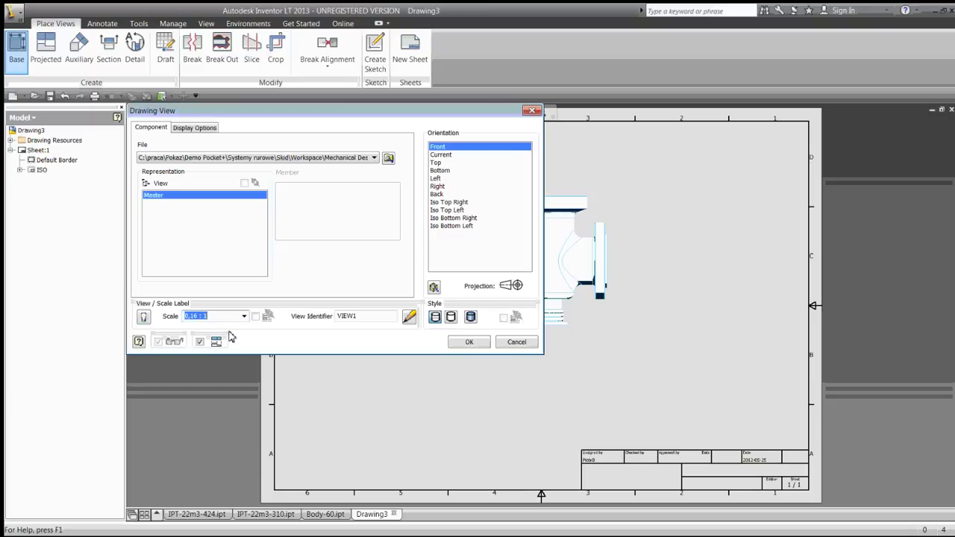
{"action": "left_click", "coordinate": [244, 316]}
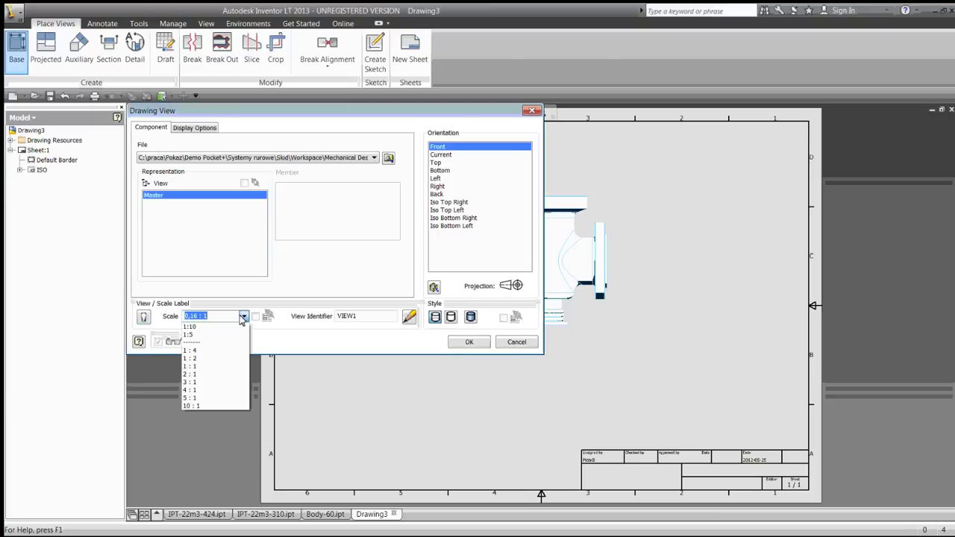
{"action": "left_click", "coordinate": [243, 317]}
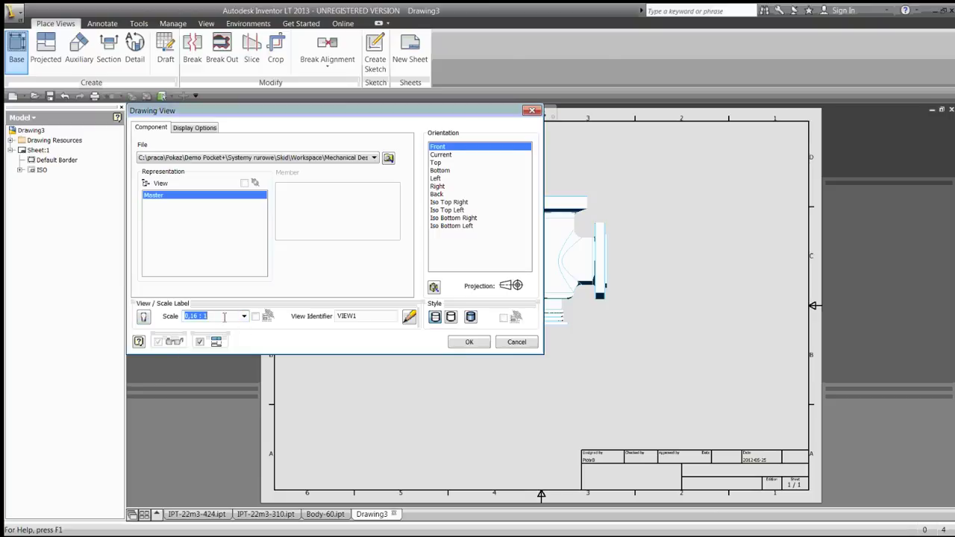
{"action": "key", "text": "BackSpace"}
{"action": "type", "text": "1:5"}
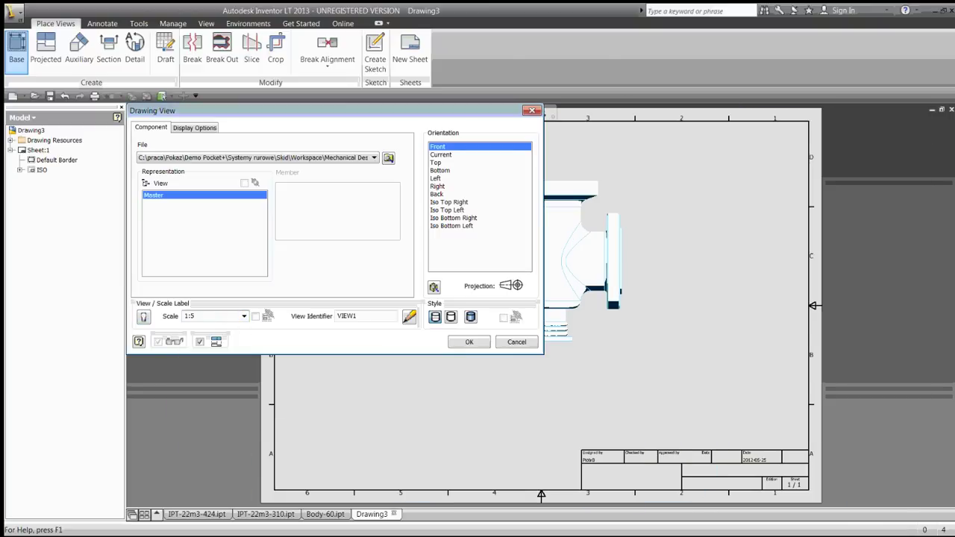
{"action": "scroll", "coordinate": [522, 381], "scroll_direction": "up", "scroll_amount": 5}
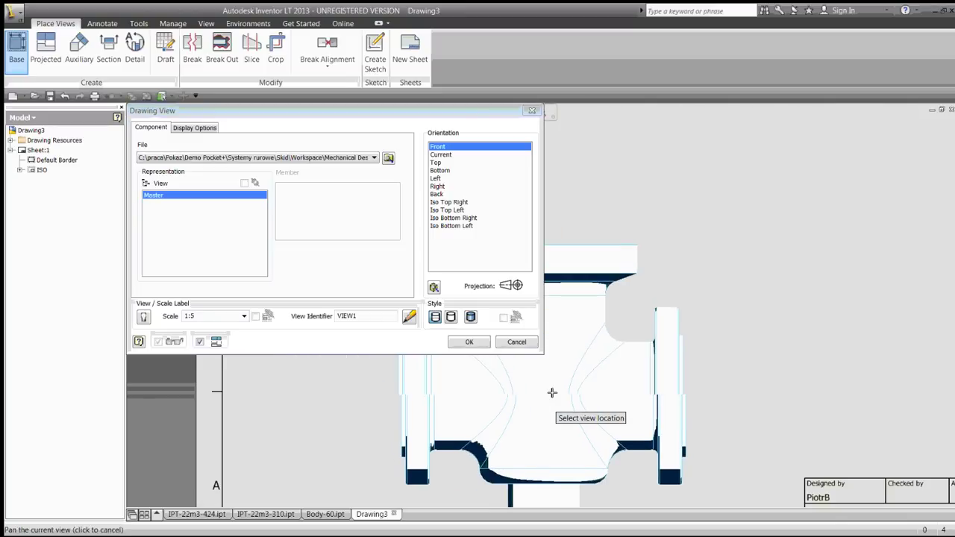
{"action": "scroll", "coordinate": [551, 393], "scroll_direction": "down", "scroll_amount": 3}
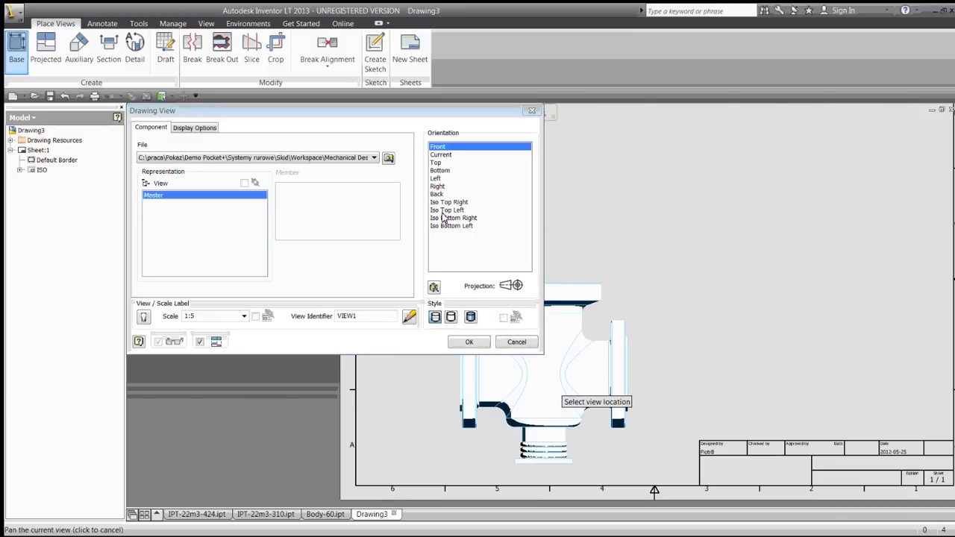
{"action": "left_click", "coordinate": [436, 179]}
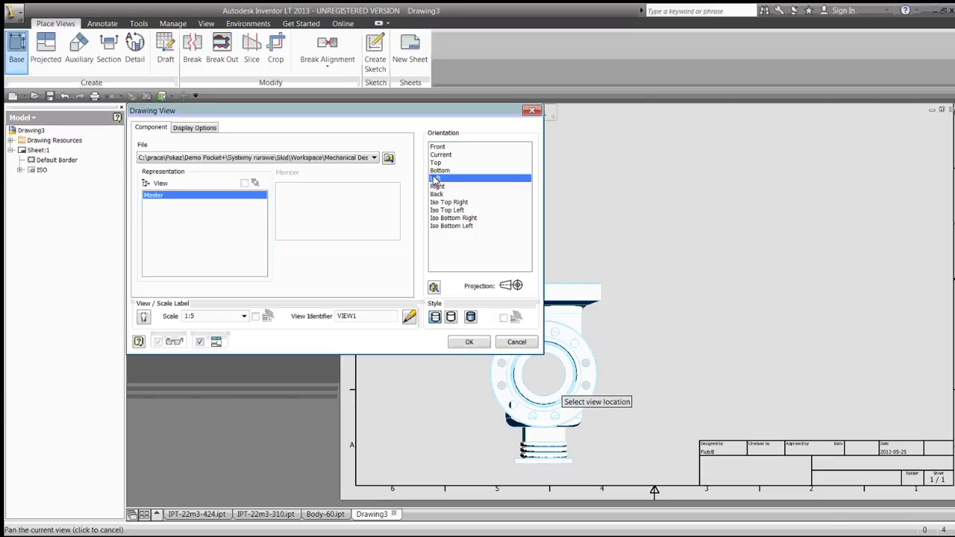
{"action": "scroll", "coordinate": [634, 408], "scroll_direction": "up", "scroll_amount": 4}
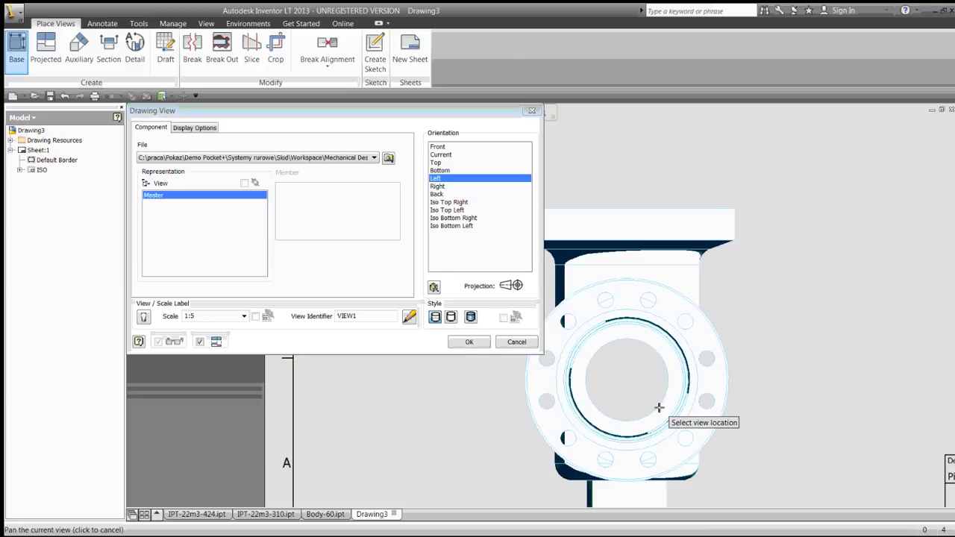
{"action": "scroll", "coordinate": [659, 407], "scroll_direction": "down", "scroll_amount": 4}
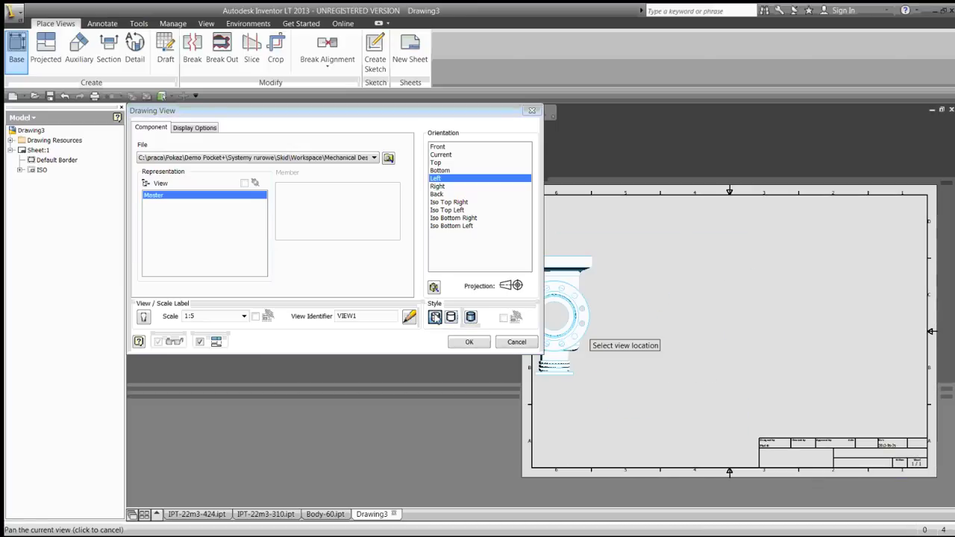
{"action": "left_click", "coordinate": [435, 317]}
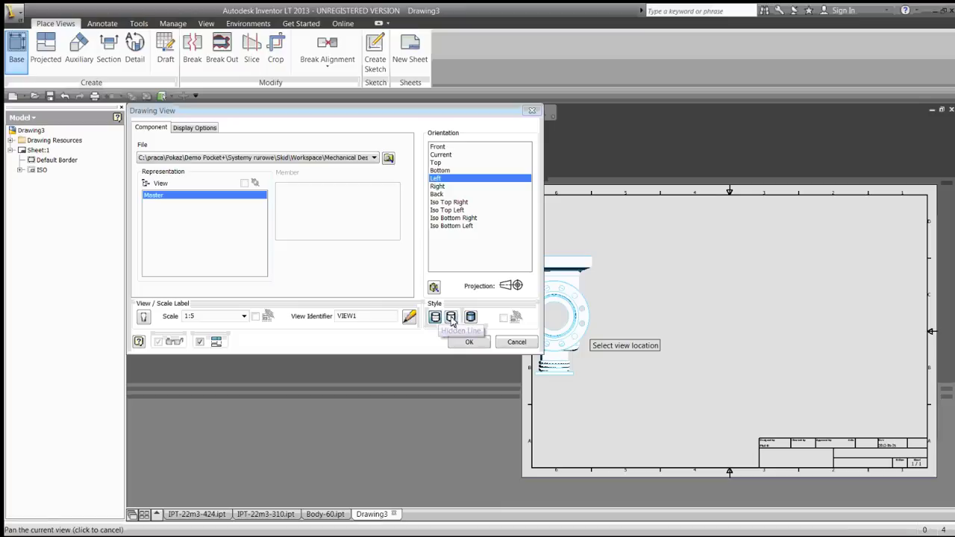
Enable Tangent Edges and Foreshortened in the view's display options.
{"action": "left_click", "coordinate": [195, 130]}
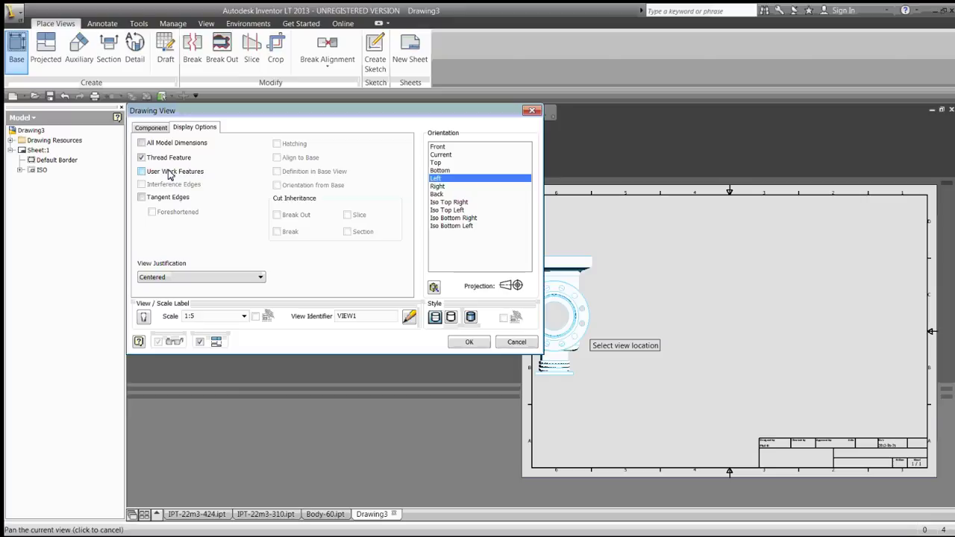
{"action": "left_click", "coordinate": [141, 196]}
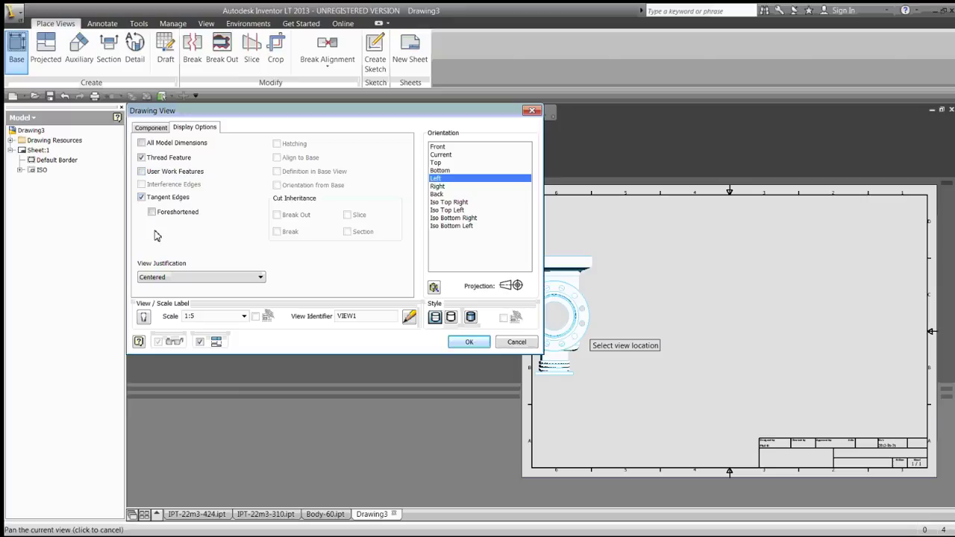
{"action": "left_click", "coordinate": [157, 212]}
{"action": "left_click", "coordinate": [153, 126]}
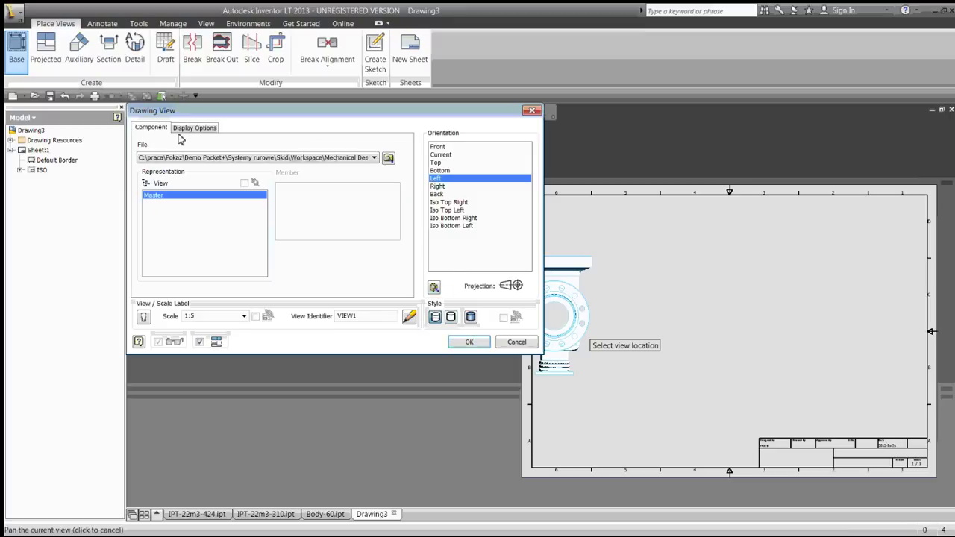
Place the left base view upper left, a projected view below it, and an isometric view lower right.
{"action": "left_click", "coordinate": [612, 287]}
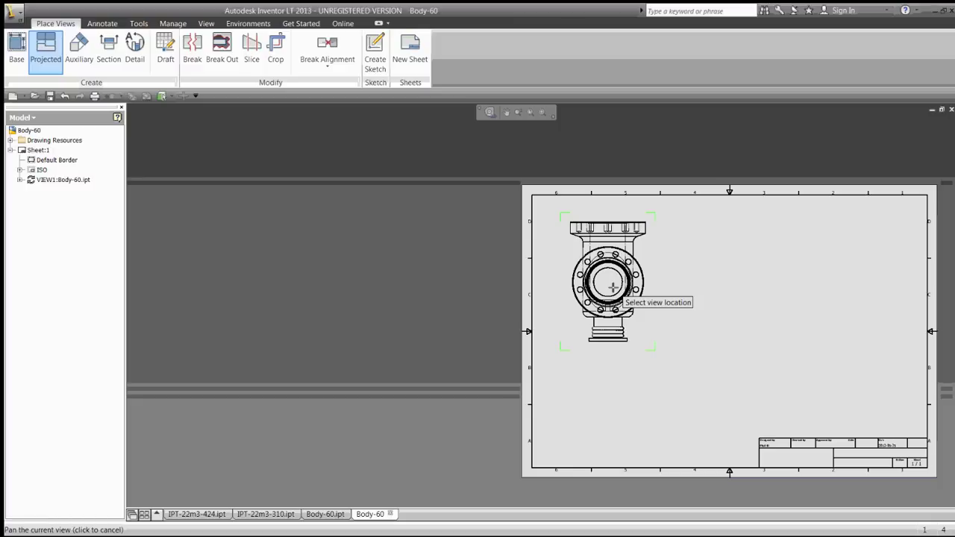
{"action": "middle_click_drag", "start_coordinate": [613, 287], "coordinate": [370, 240]}
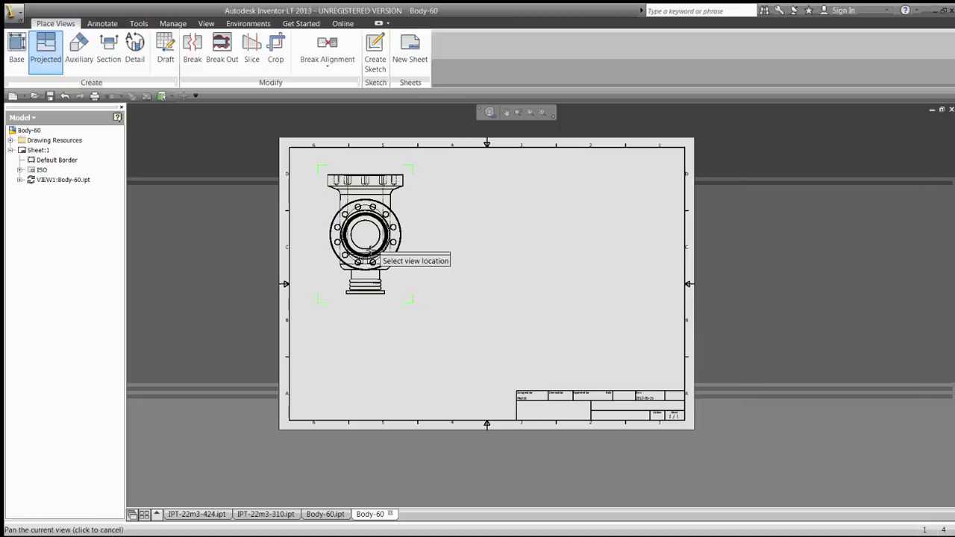
{"action": "left_click", "coordinate": [373, 371]}
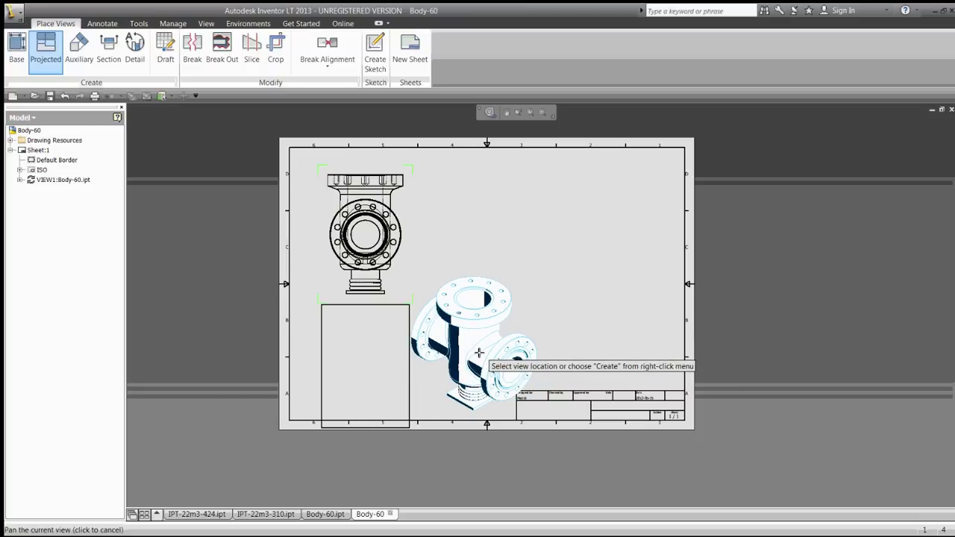
{"action": "left_click", "coordinate": [478, 354]}
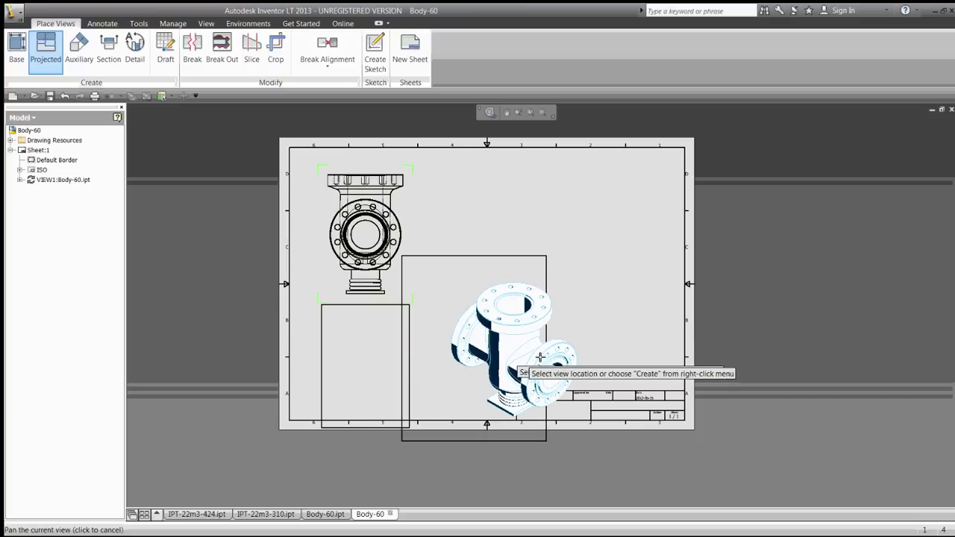
{"action": "right_click", "coordinate": [581, 323]}
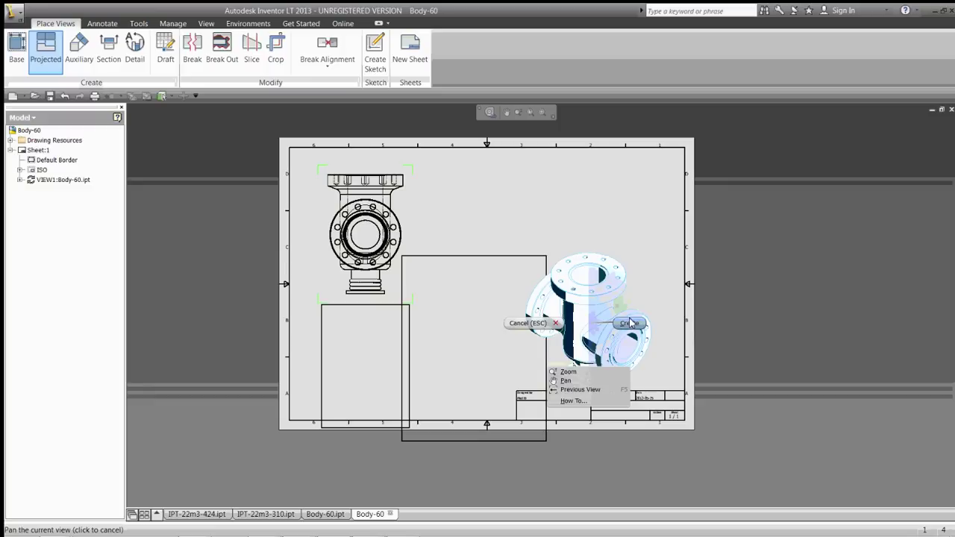
{"action": "left_click", "coordinate": [630, 323]}
{"action": "key", "text": "Home"}
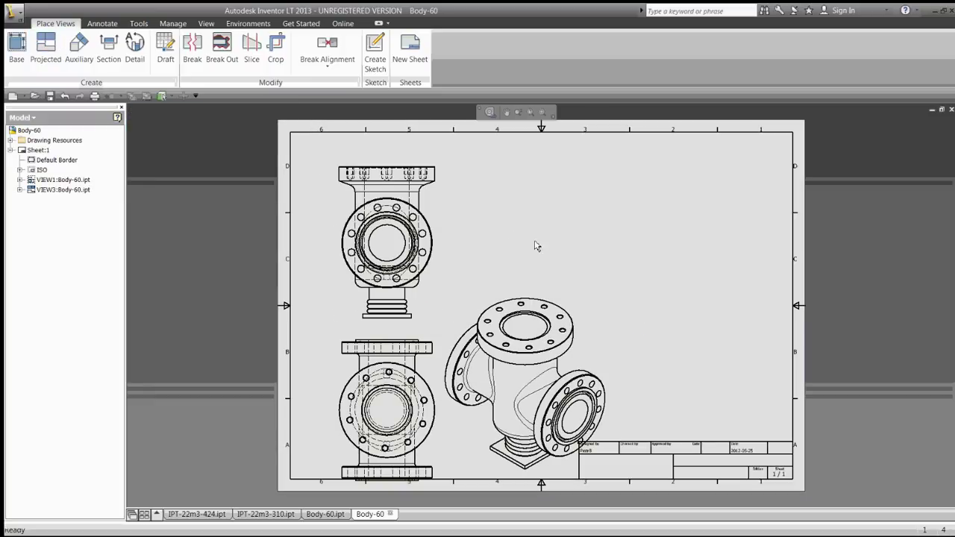
Move the base and projected views closer together and nudge the isometric view.
{"action": "left_click_drag", "start_coordinate": [439, 196], "coordinate": [425, 177]}
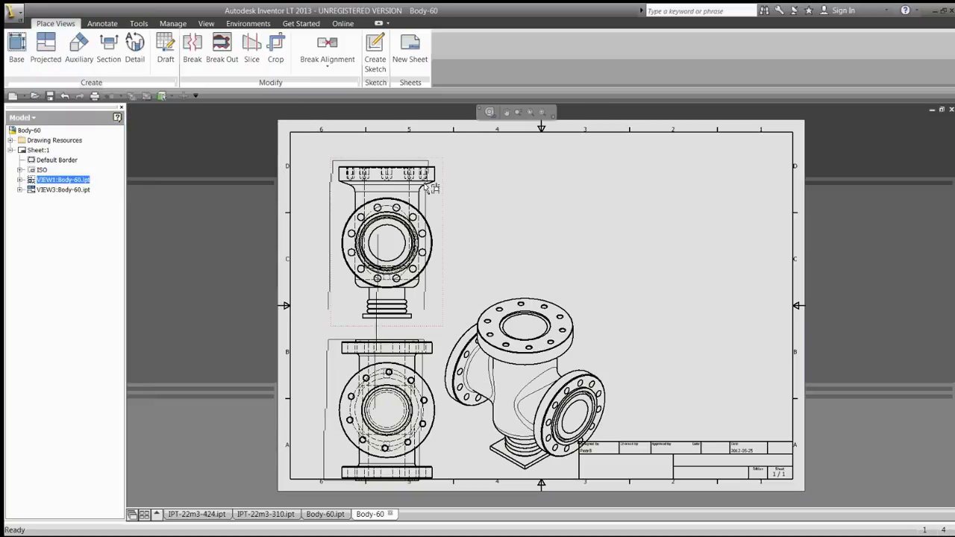
{"action": "left_click_drag", "start_coordinate": [422, 333], "coordinate": [419, 313]}
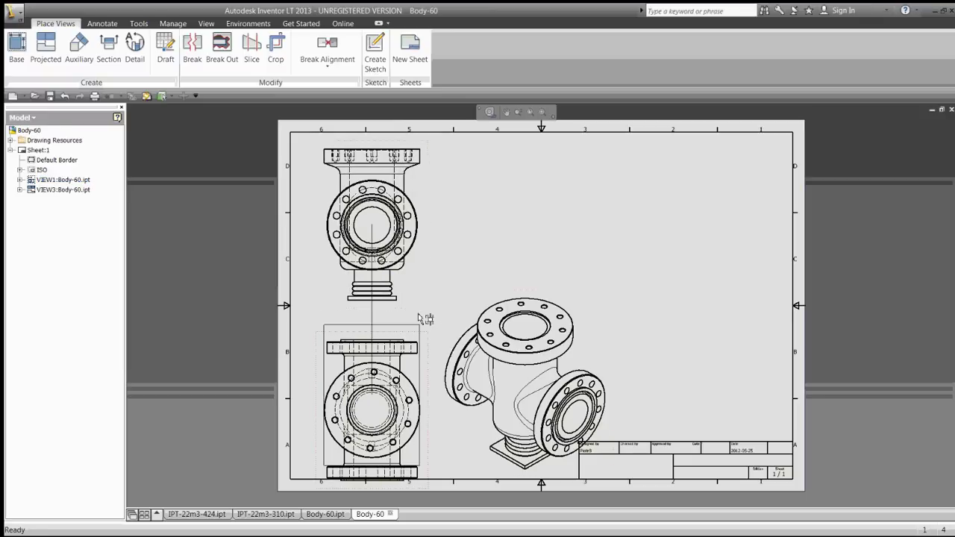
{"action": "left_click_drag", "start_coordinate": [606, 300], "coordinate": [598, 292]}
Rescale the isometric view to 1:10 and move it beside the title block.
{"action": "double_click", "coordinate": [597, 290]}
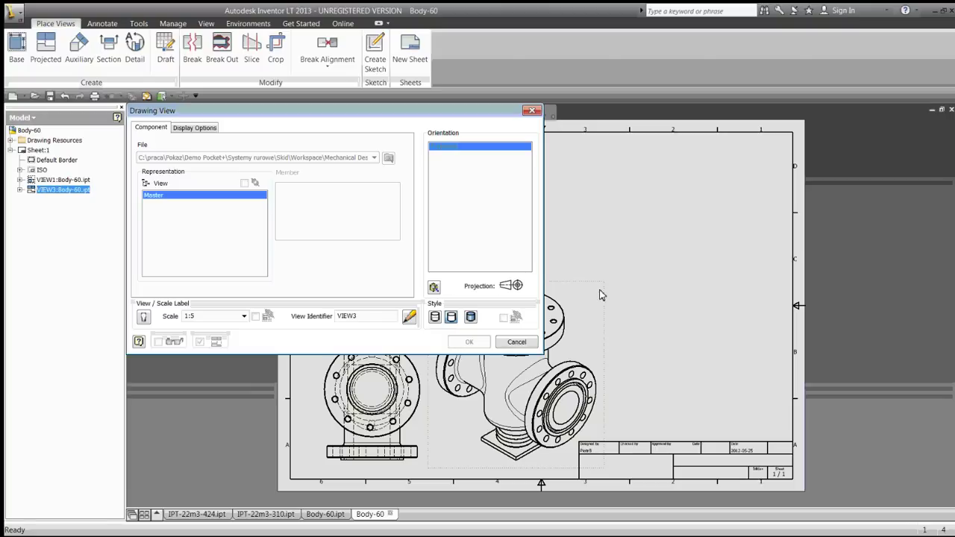
{"action": "left_click", "coordinate": [244, 315]}
{"action": "left_click", "coordinate": [203, 324]}
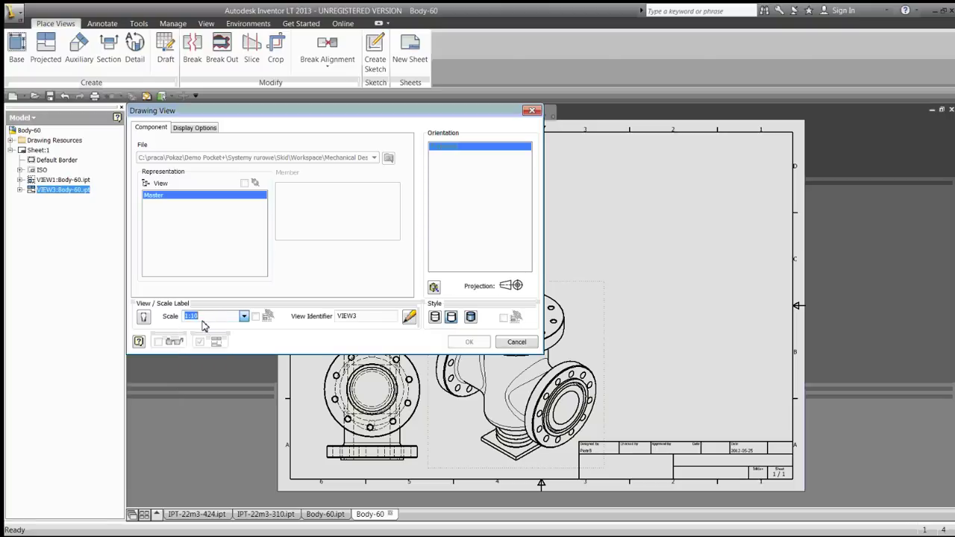
{"action": "left_click", "coordinate": [468, 342]}
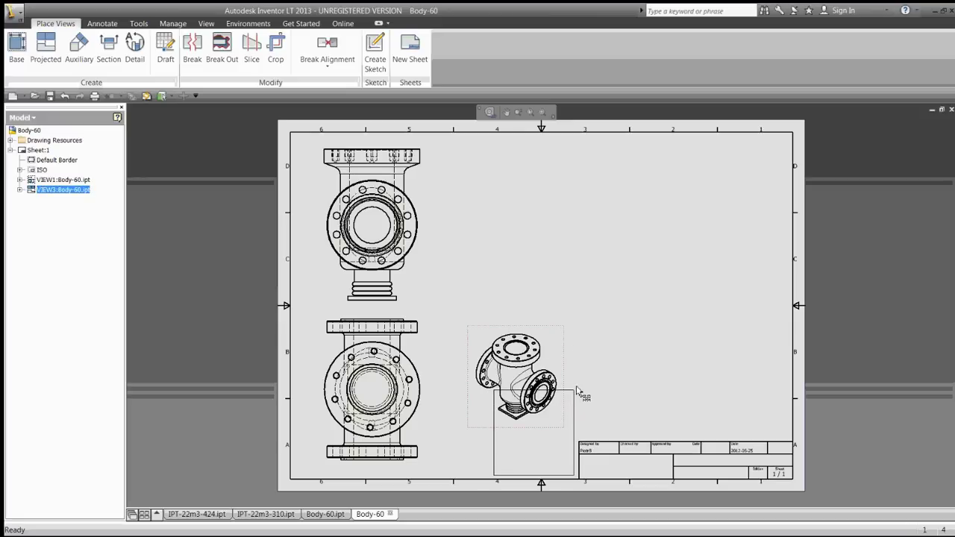
{"action": "left_click_drag", "start_coordinate": [577, 389], "coordinate": [577, 389]}
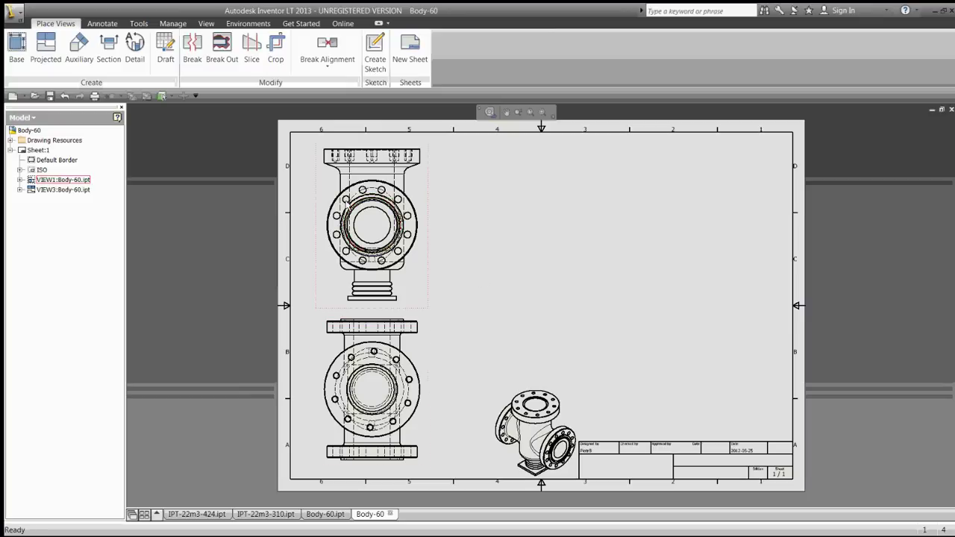
Cut section A-A vertically through the upper view, place it to the right, and reposition its label.
{"action": "left_click", "coordinate": [108, 52]}
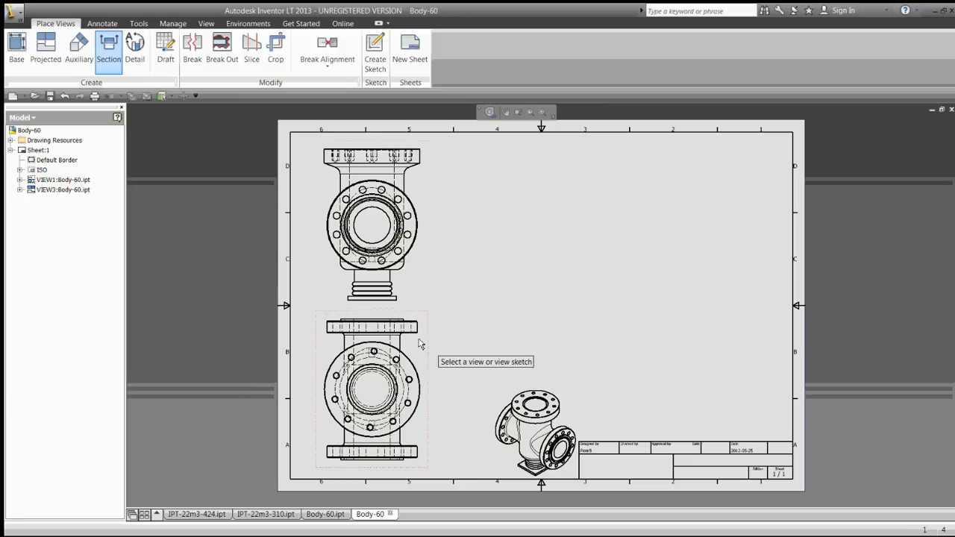
{"action": "left_click", "coordinate": [430, 188]}
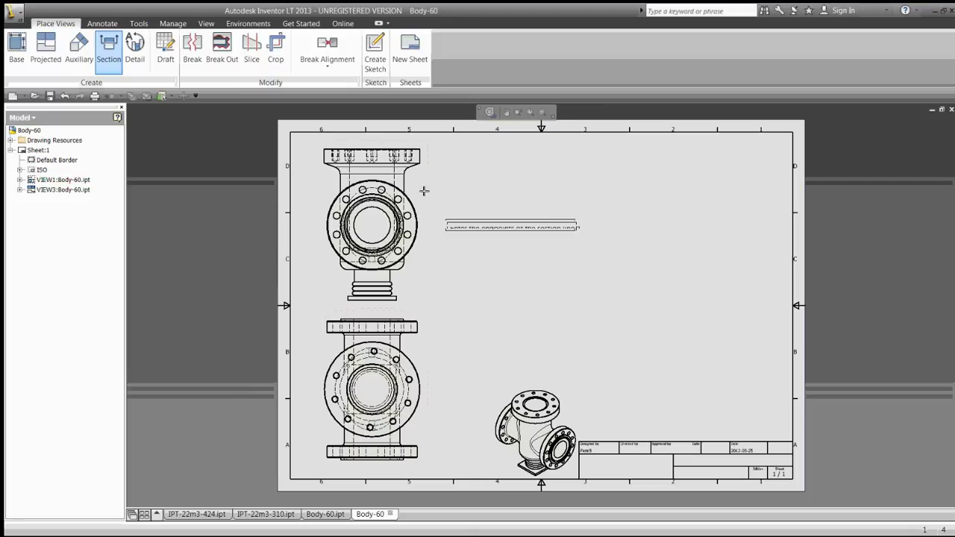
{"action": "left_click", "coordinate": [372, 137]}
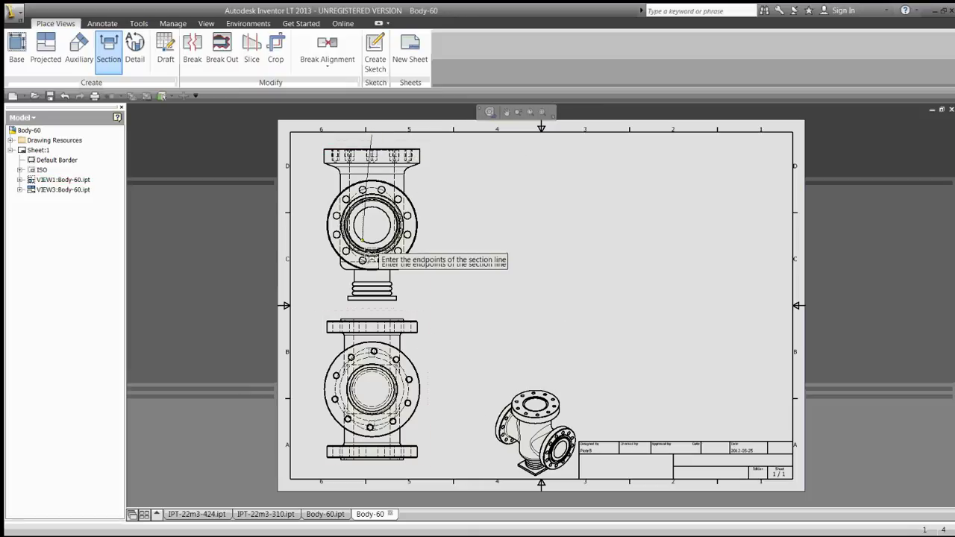
{"action": "left_click", "coordinate": [371, 311]}
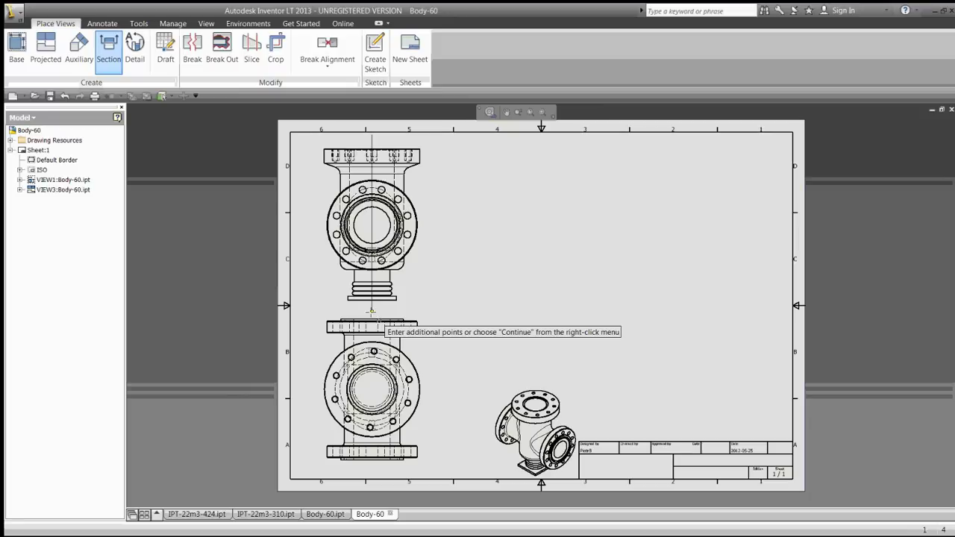
{"action": "right_click", "coordinate": [453, 322]}
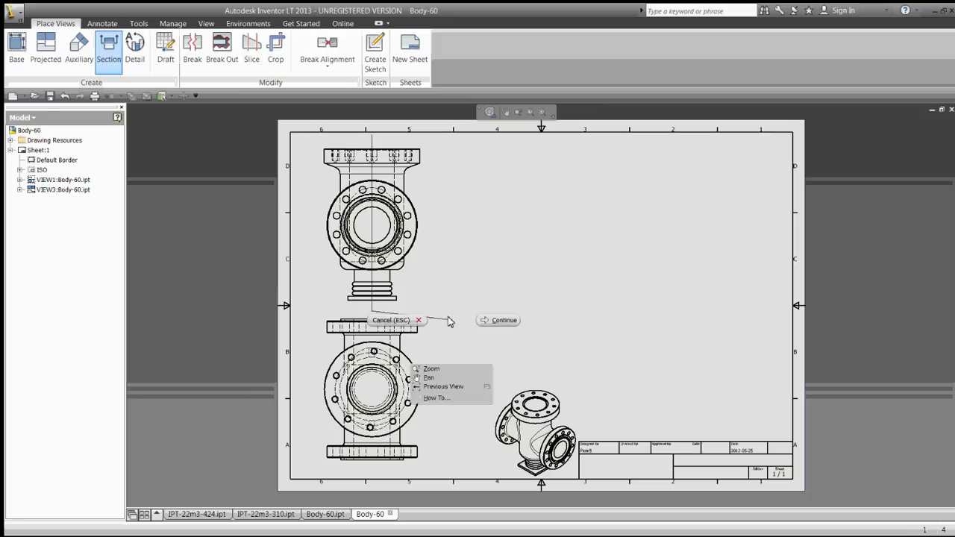
{"action": "left_click", "coordinate": [499, 321]}
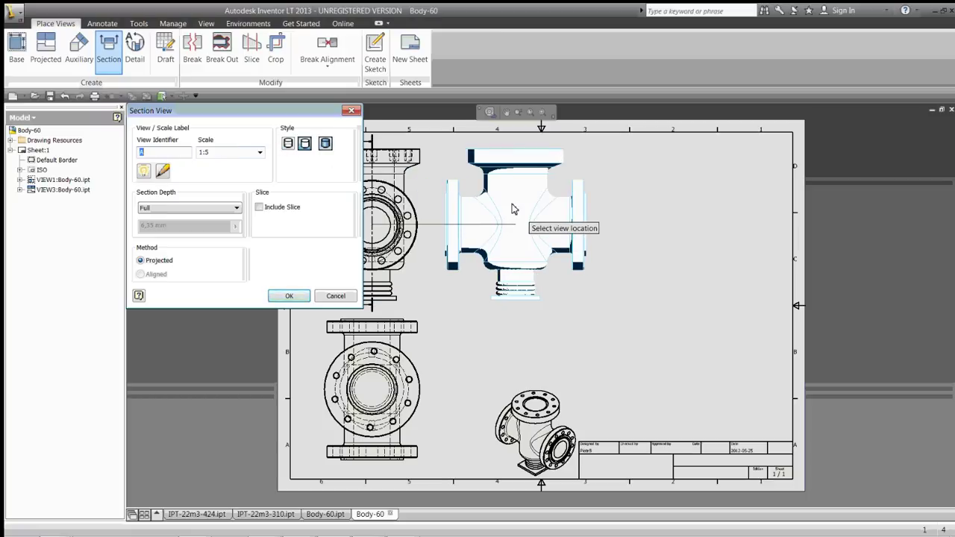
{"action": "left_click", "coordinate": [545, 212]}
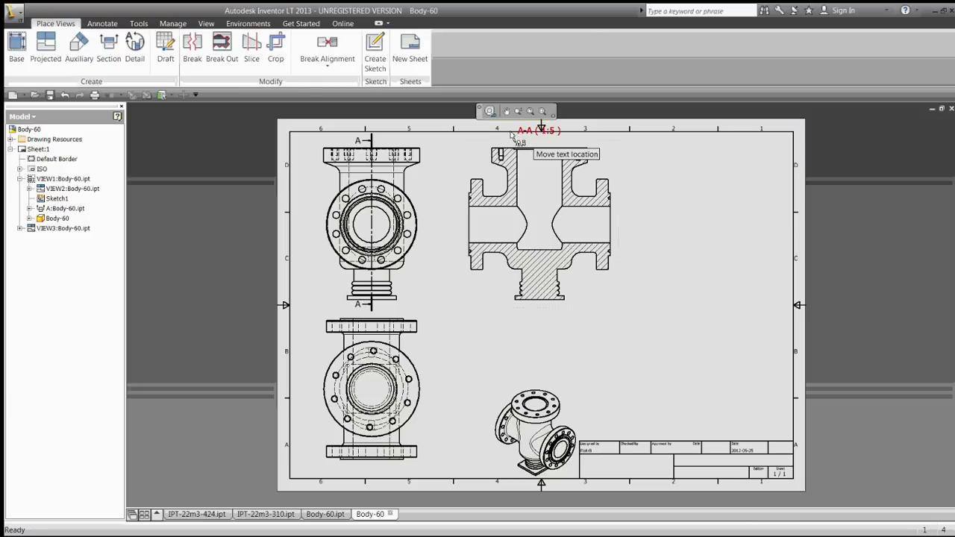
{"action": "left_click_drag", "start_coordinate": [531, 132], "coordinate": [446, 142]}
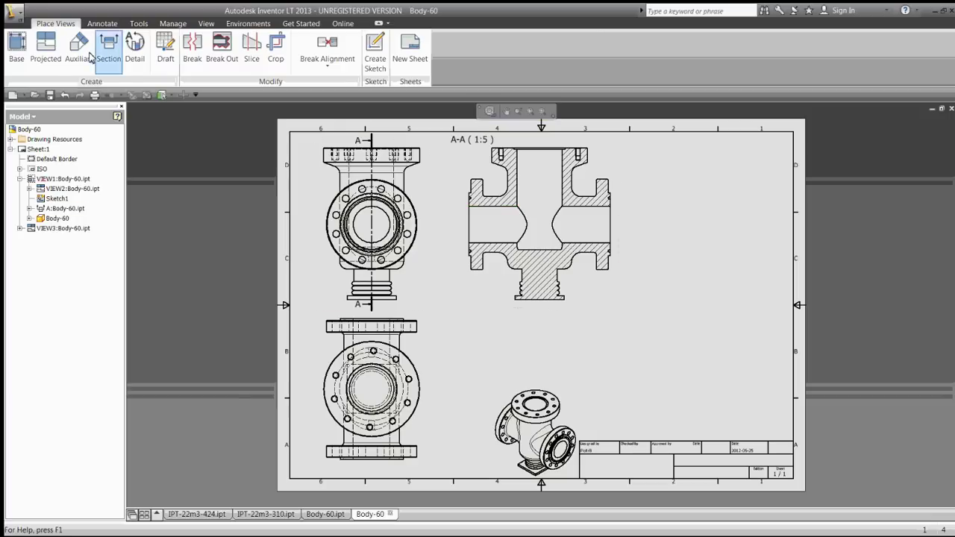
Project an isometric view from section A-A and place it at the sheet's lower right.
{"action": "left_click", "coordinate": [46, 53]}
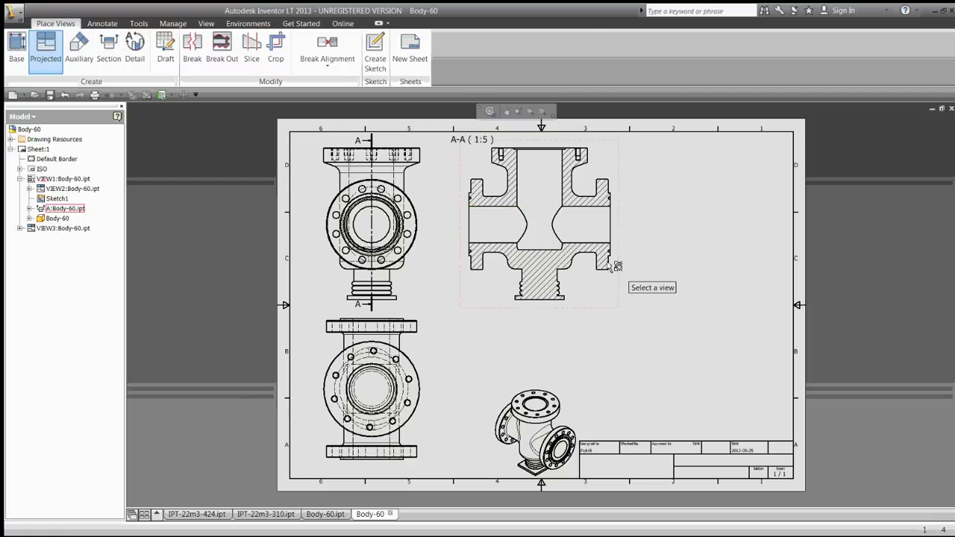
{"action": "left_click", "coordinate": [596, 282]}
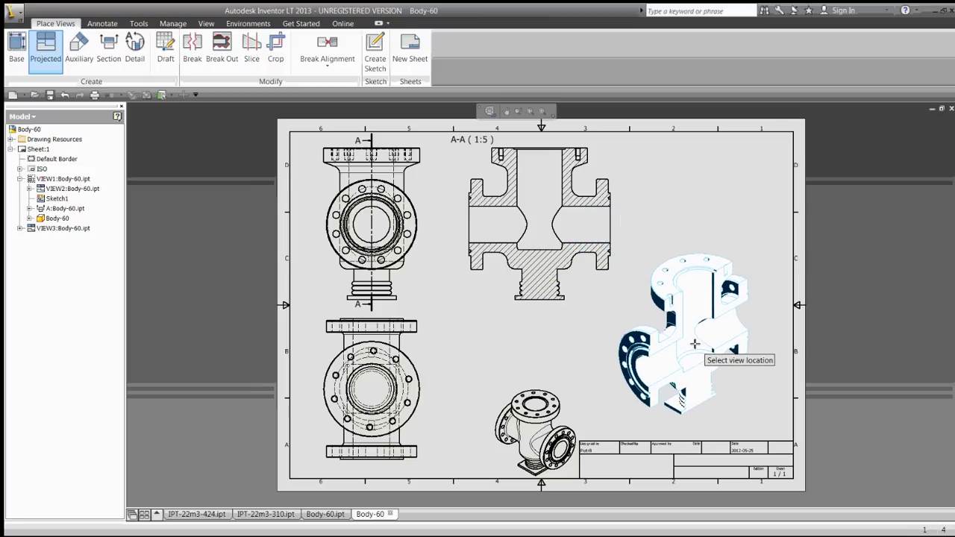
{"action": "left_click", "coordinate": [690, 339]}
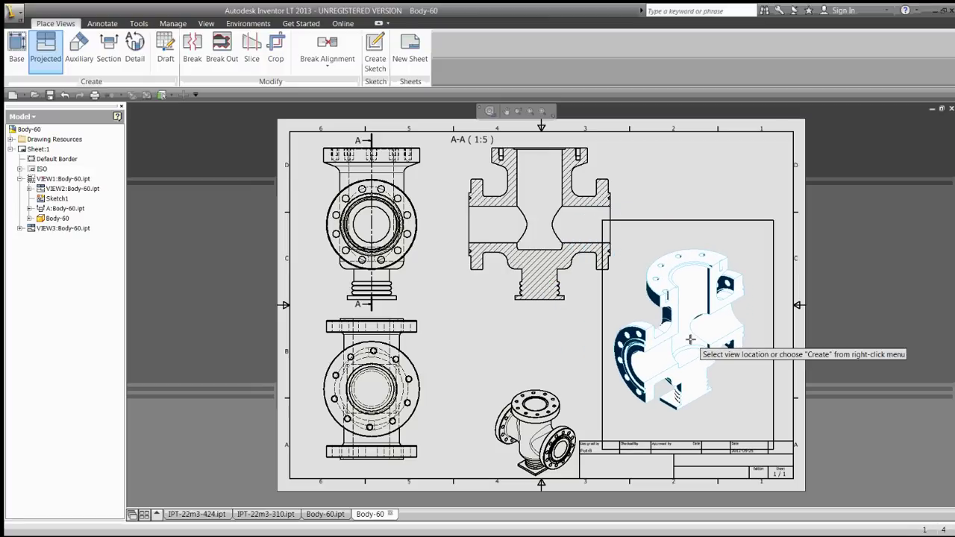
{"action": "right_click", "coordinate": [690, 340]}
{"action": "left_click", "coordinate": [633, 331]}
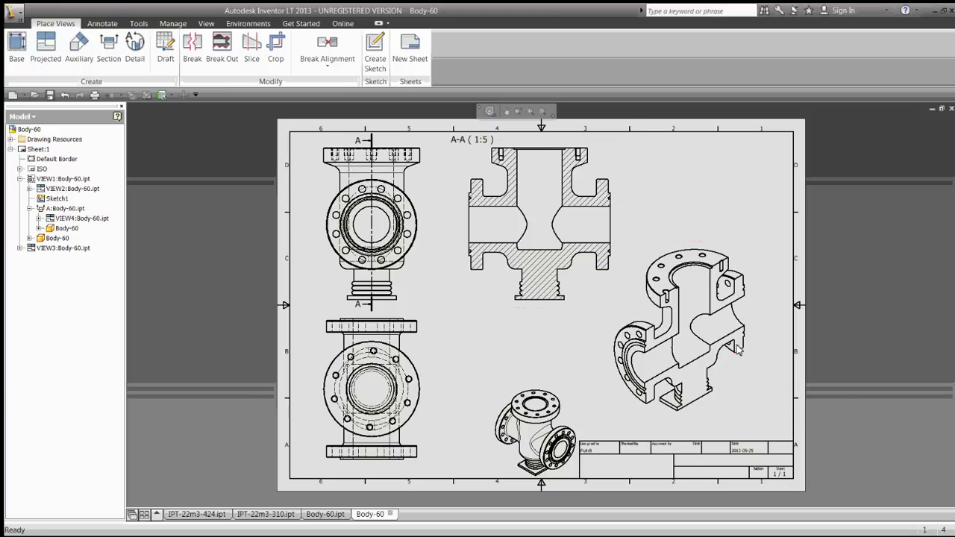
{"action": "scroll", "coordinate": [686, 416], "scroll_direction": "down", "scroll_amount": 1}
{"action": "scroll", "coordinate": [671, 388], "scroll_direction": "up", "scroll_amount": 2}
{"action": "scroll", "coordinate": [649, 355], "scroll_direction": "up", "scroll_amount": 2}
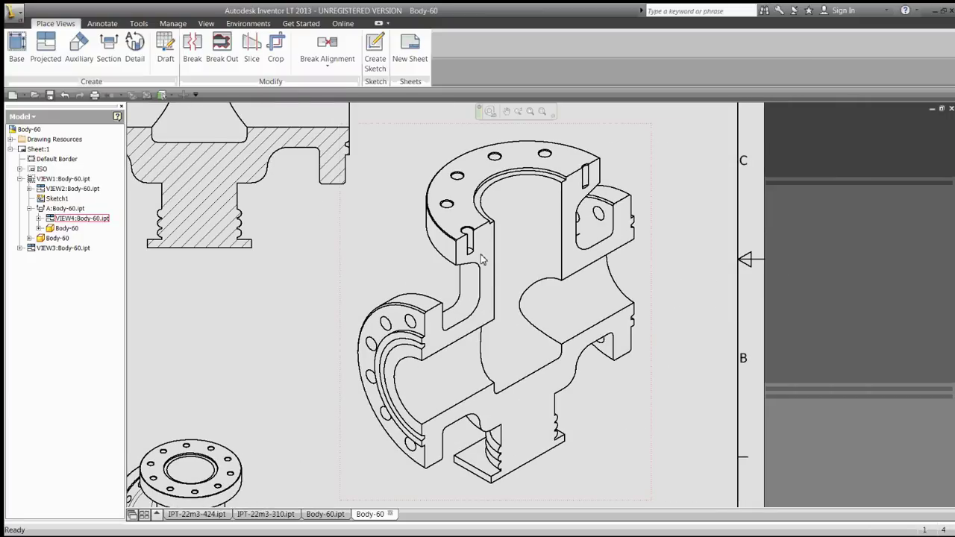
Make the isometric cut-away view Shaded, no longer styled from base, with hatching on its cut faces.
{"action": "double_click", "coordinate": [645, 176]}
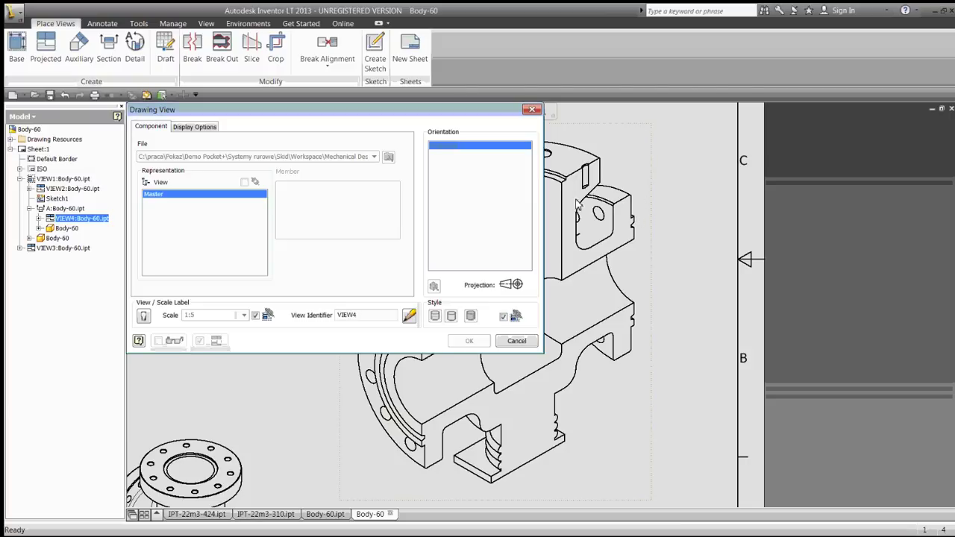
{"action": "left_click", "coordinate": [503, 317]}
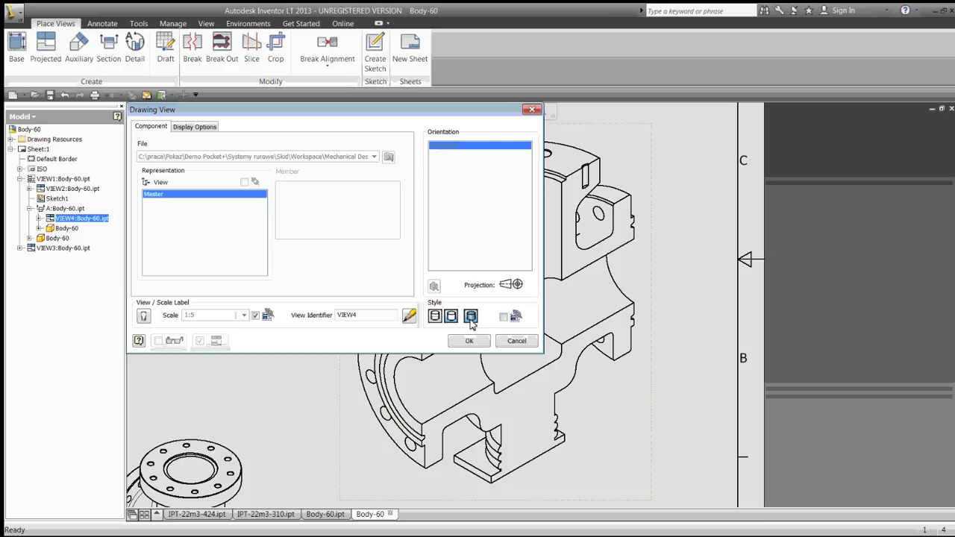
{"action": "left_click", "coordinate": [186, 127]}
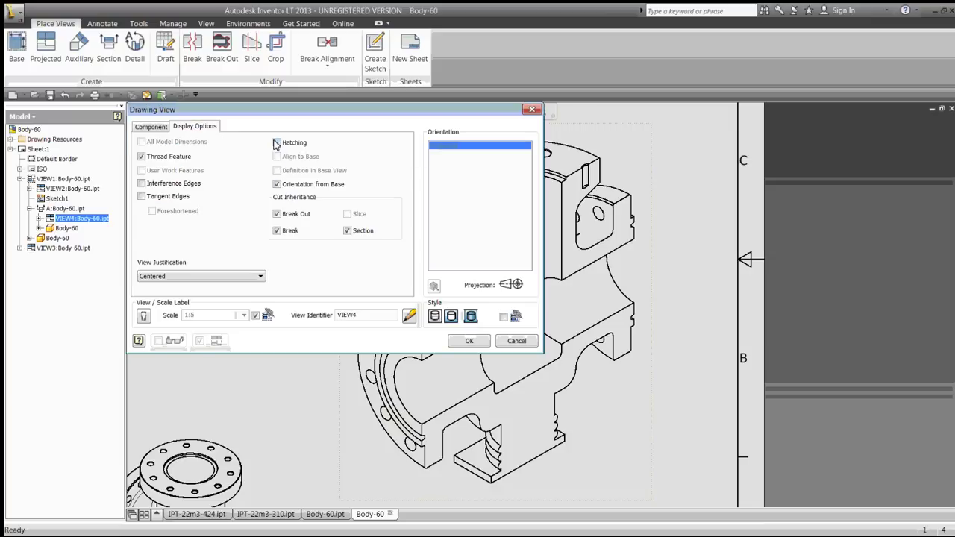
{"action": "left_click", "coordinate": [276, 142]}
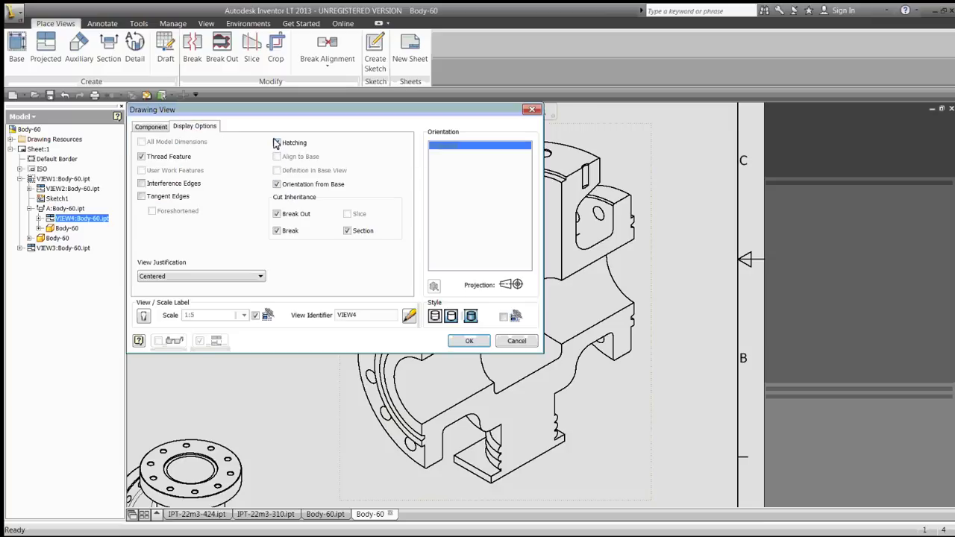
{"action": "left_click", "coordinate": [468, 345]}
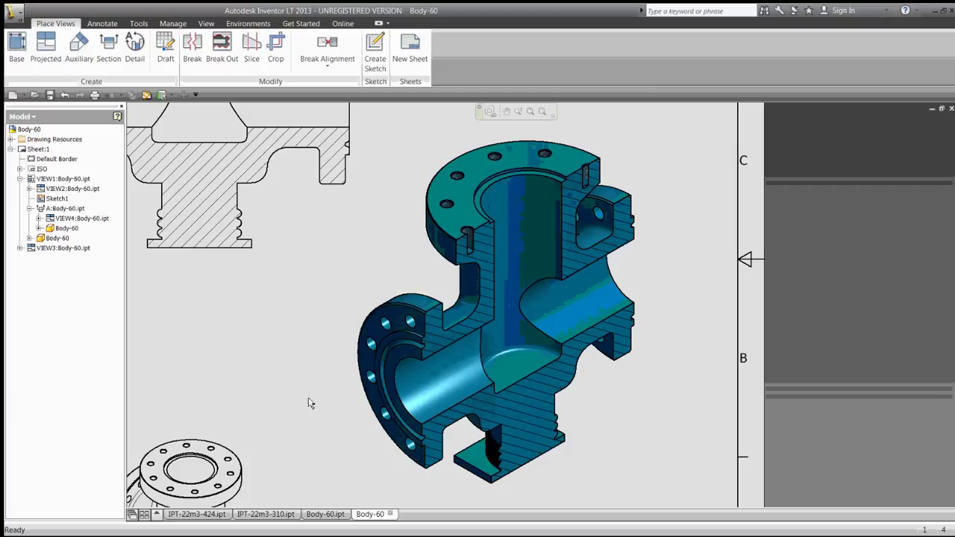
Nudge the shaded isometric view slightly right and down, then fit the whole sheet on screen.
{"action": "scroll", "coordinate": [367, 331], "scroll_direction": "up", "scroll_amount": 2}
{"action": "scroll", "coordinate": [549, 333], "scroll_direction": "down", "scroll_amount": 5}
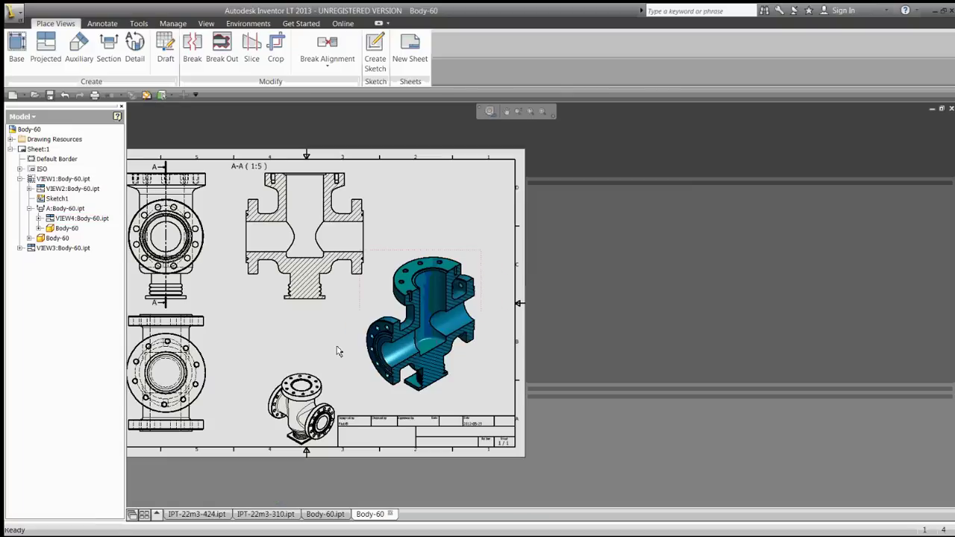
{"action": "left_click_drag", "start_coordinate": [529, 331], "coordinate": [538, 341]}
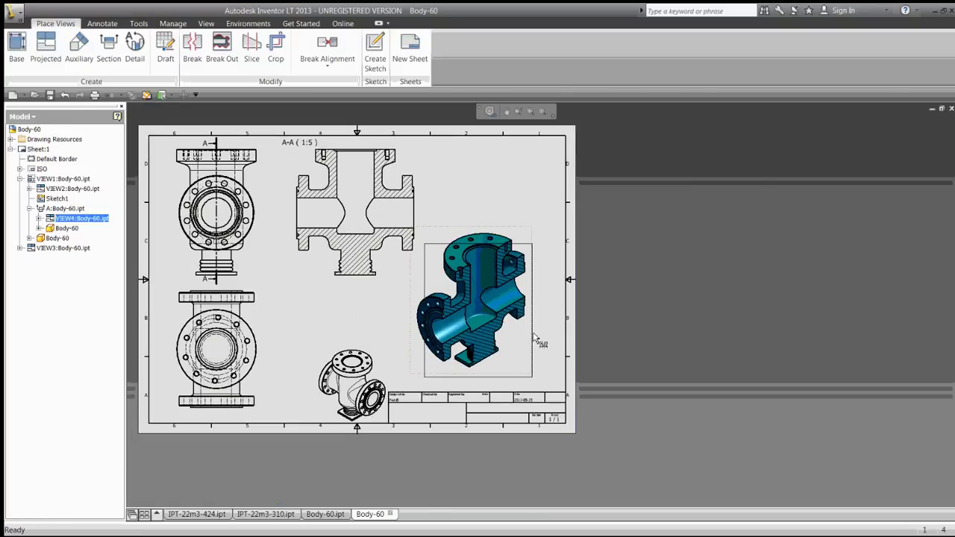
{"action": "left_click", "coordinate": [480, 213]}
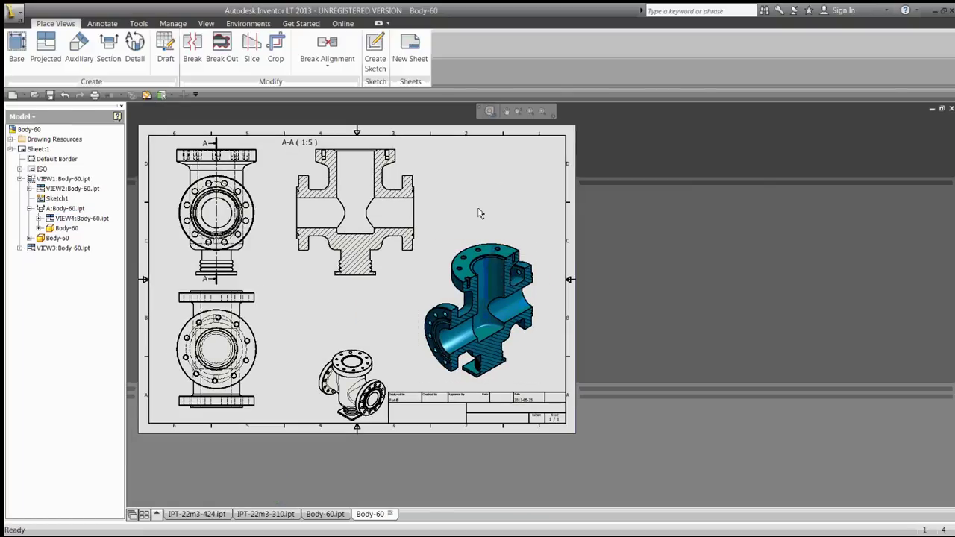
{"action": "key", "text": "F2"}
{"action": "left_click_drag", "start_coordinate": [347, 330], "coordinate": [373, 331]}
{"action": "key", "text": "F6"}
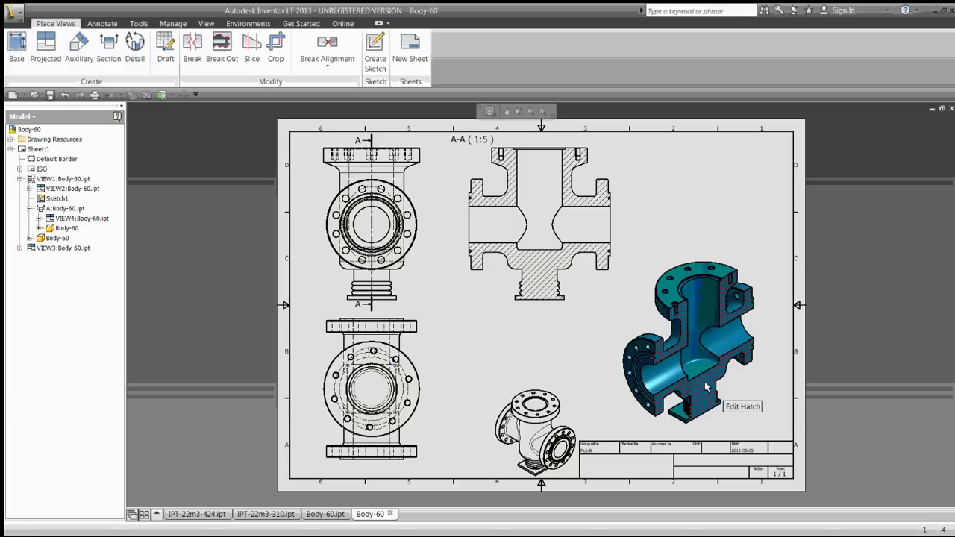
{"action": "scroll", "coordinate": [705, 385], "scroll_direction": "up", "scroll_amount": 1}
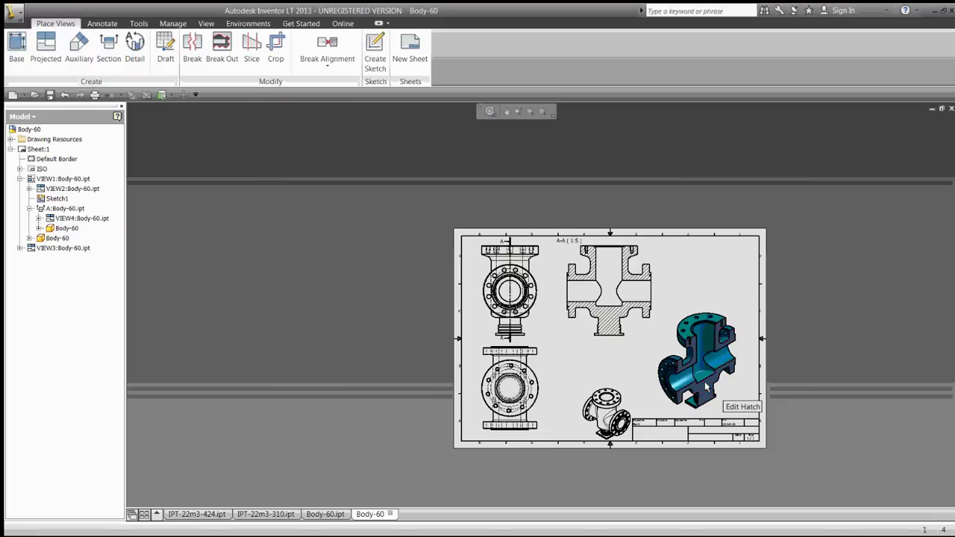
{"action": "scroll", "coordinate": [706, 386], "scroll_direction": "up", "scroll_amount": 2}
{"action": "scroll", "coordinate": [704, 381], "scroll_direction": "up", "scroll_amount": 2}
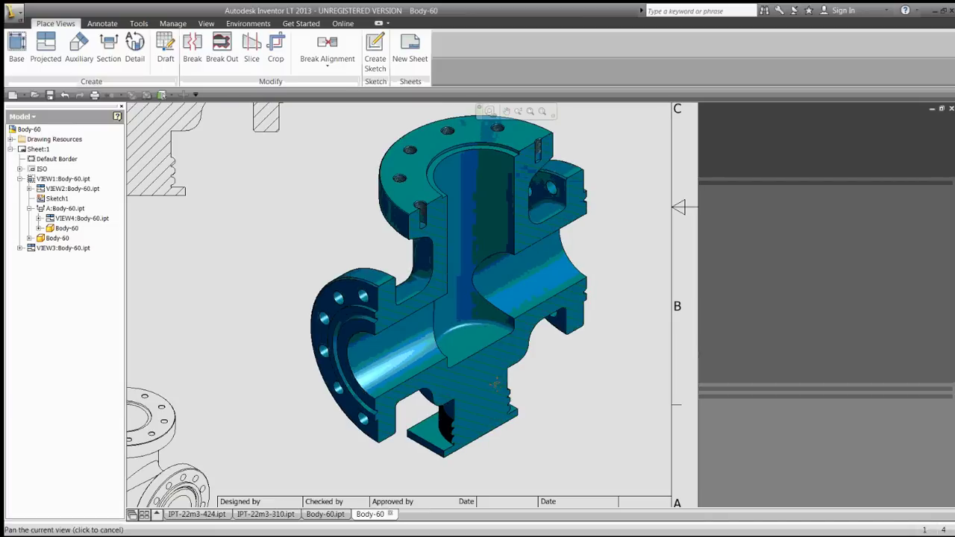
Open the Hatch (ISO) style and the layer styles in the Style and Standard Editor.
{"action": "right_click", "coordinate": [546, 368]}
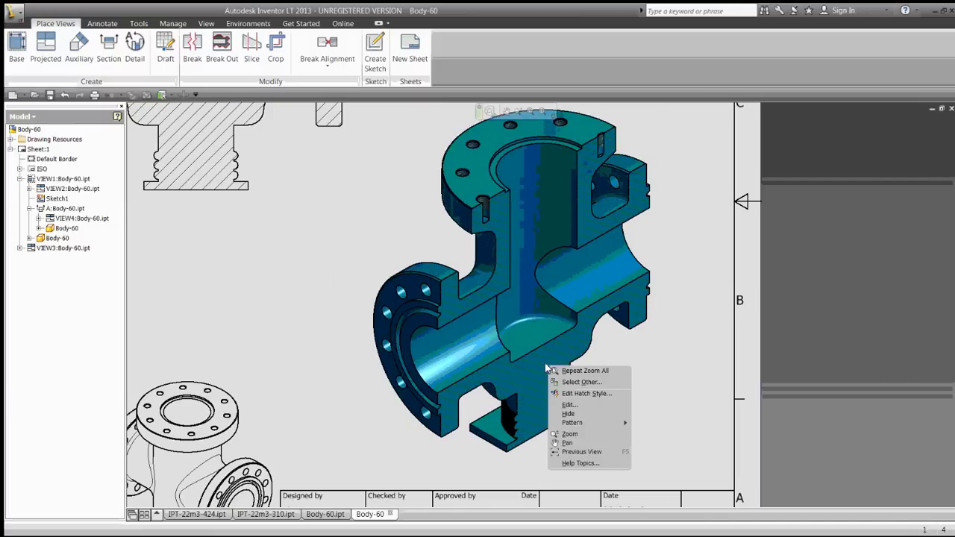
{"action": "left_click", "coordinate": [579, 393]}
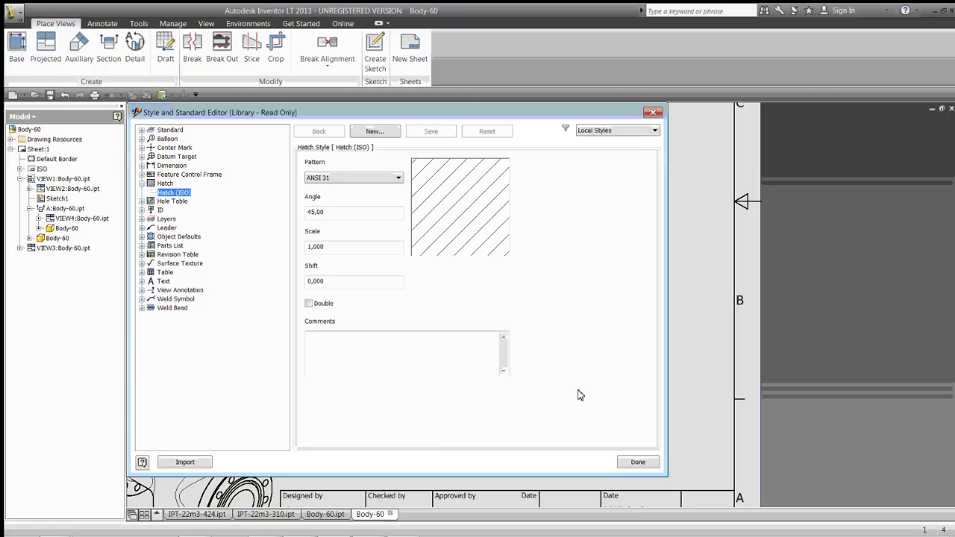
{"action": "left_click", "coordinate": [164, 183]}
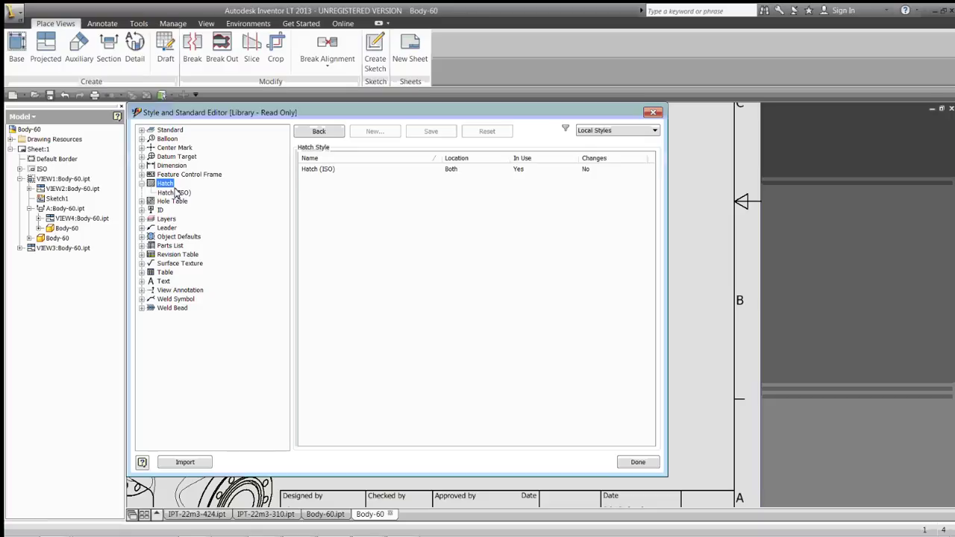
{"action": "left_click", "coordinate": [175, 192]}
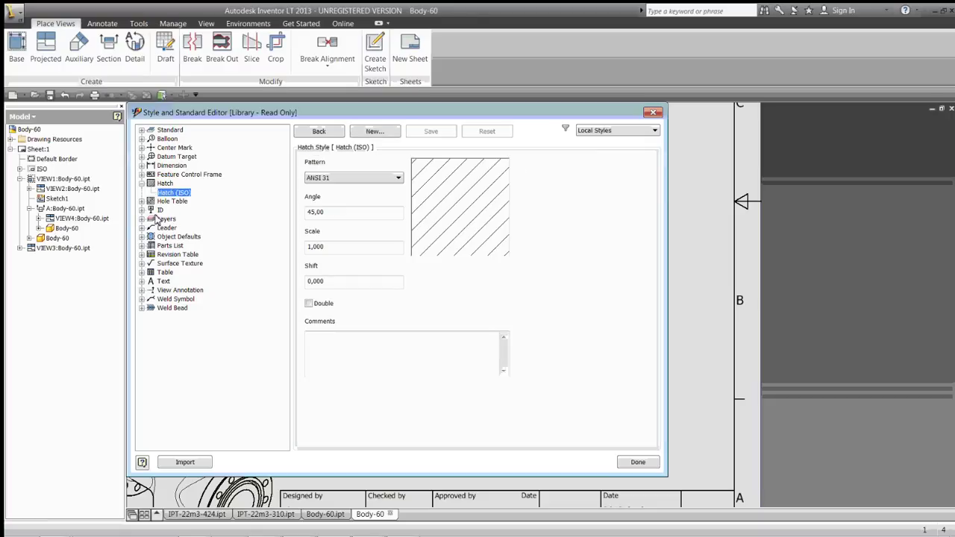
{"action": "left_click", "coordinate": [159, 219]}
{"action": "left_click", "coordinate": [142, 218]}
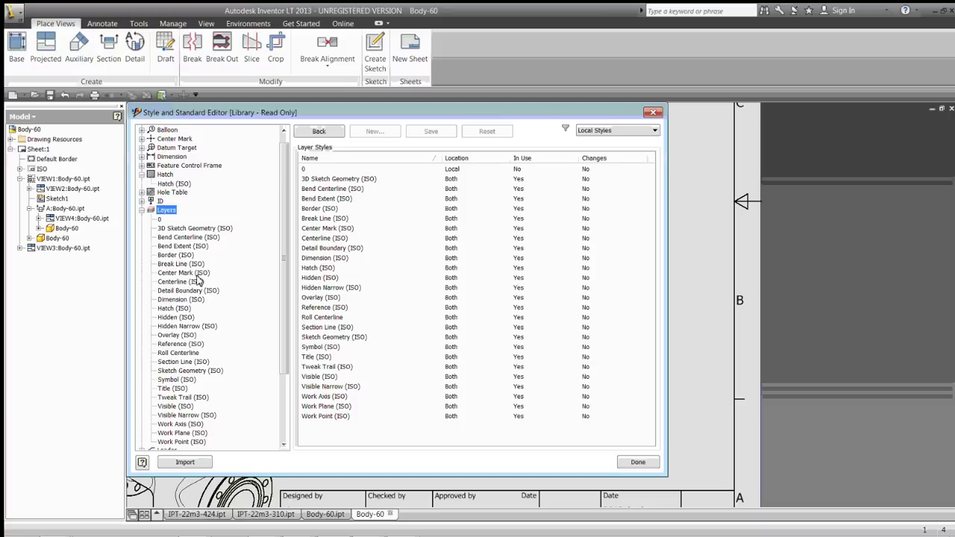
Set the Hatch (ISO) layer colour to red and save the style edits.
{"action": "left_click_drag", "start_coordinate": [282, 248], "coordinate": [284, 267]}
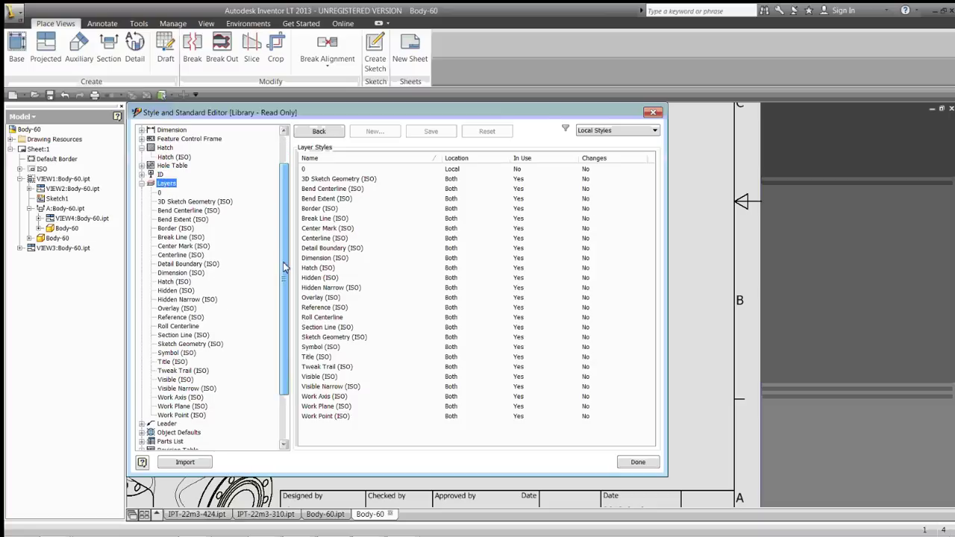
{"action": "left_click", "coordinate": [177, 196]}
{"action": "left_click", "coordinate": [332, 267]}
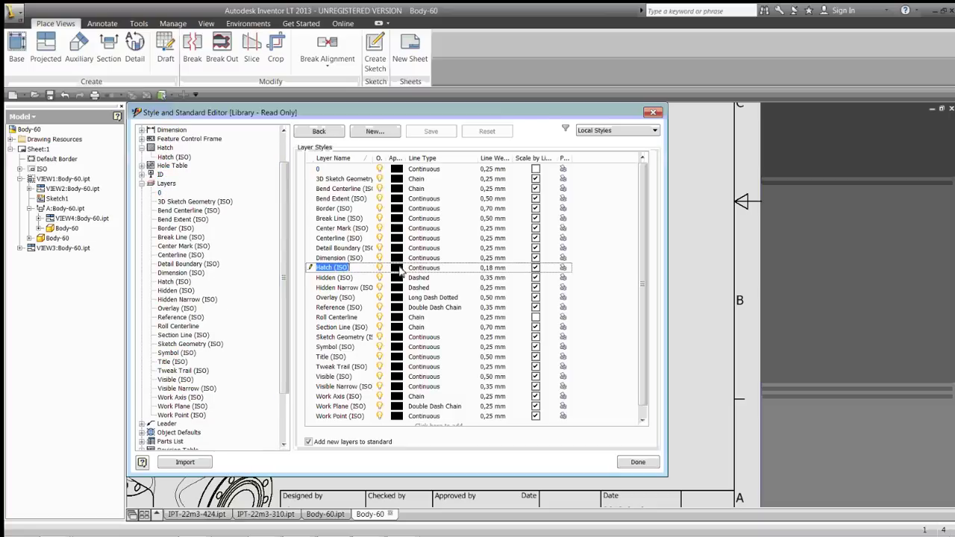
{"action": "left_click", "coordinate": [397, 268]}
{"action": "left_click", "coordinate": [344, 245]}
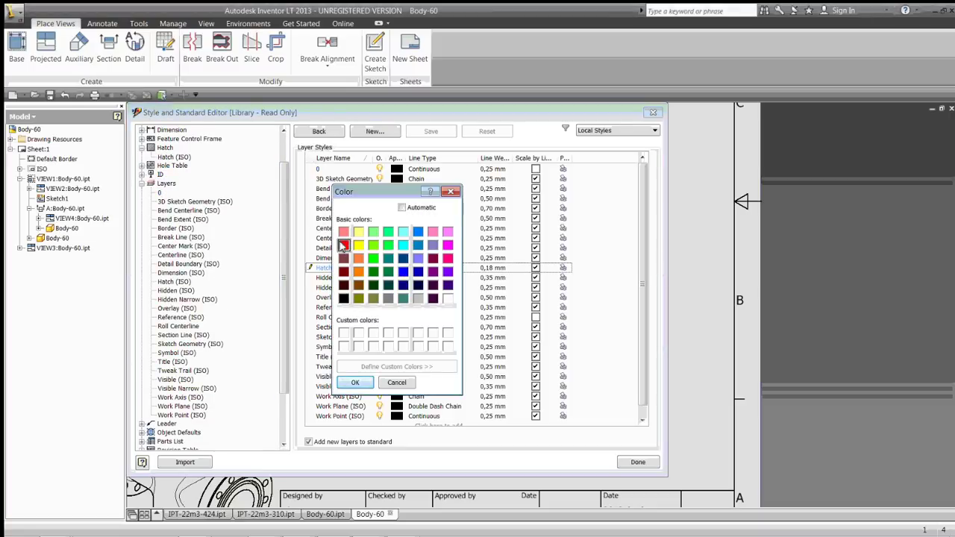
{"action": "left_click", "coordinate": [355, 381]}
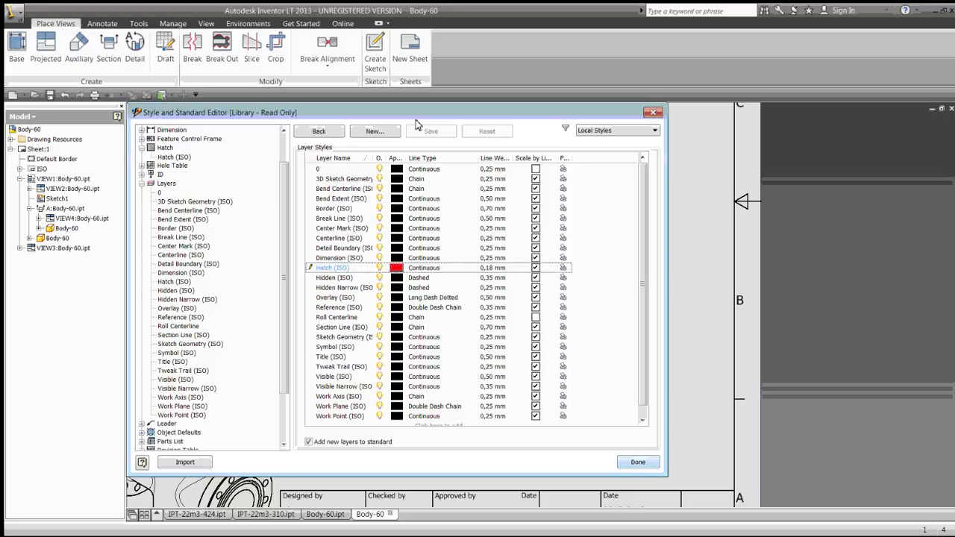
{"action": "left_click", "coordinate": [635, 462]}
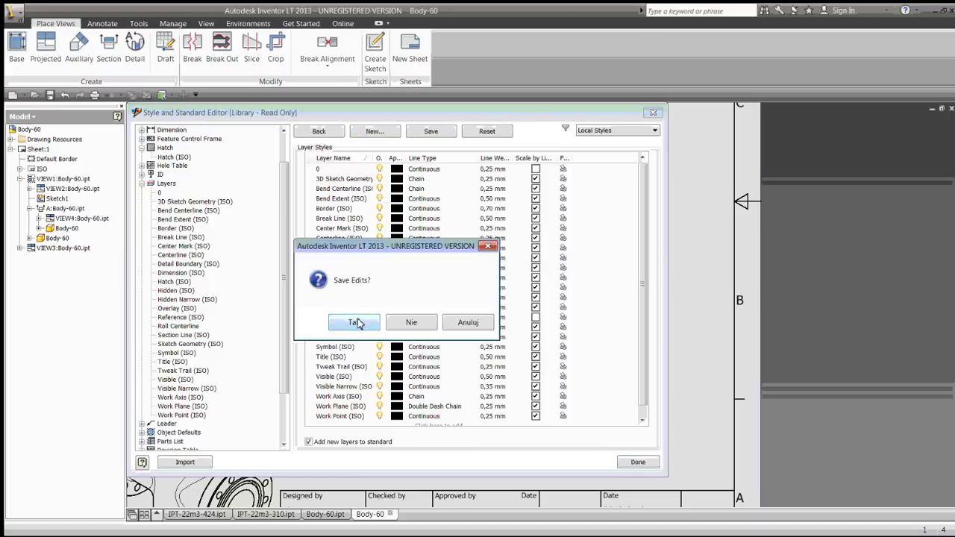
{"action": "left_click", "coordinate": [353, 321]}
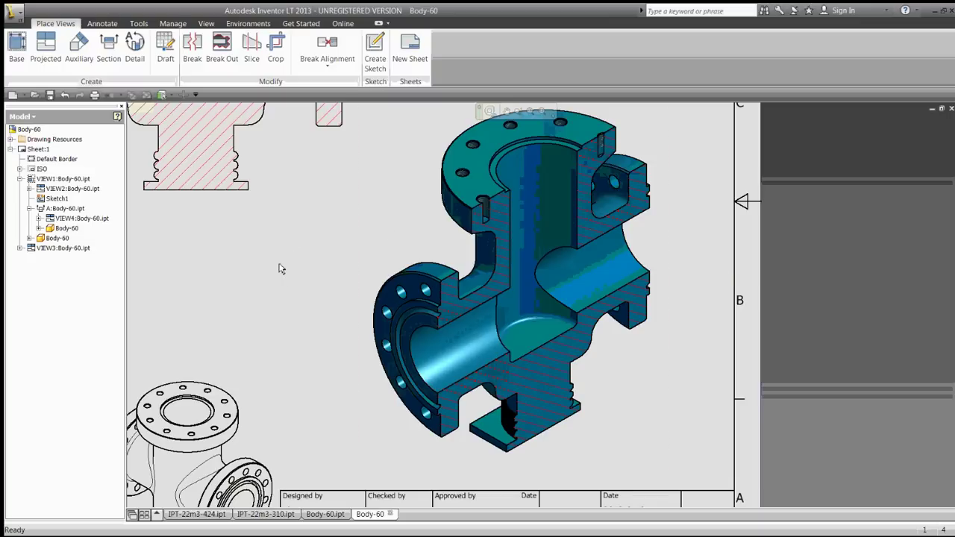
Fit the whole sheet in view and select VIEW1, VIEW2 and section view A together.
{"action": "key", "text": "Home"}
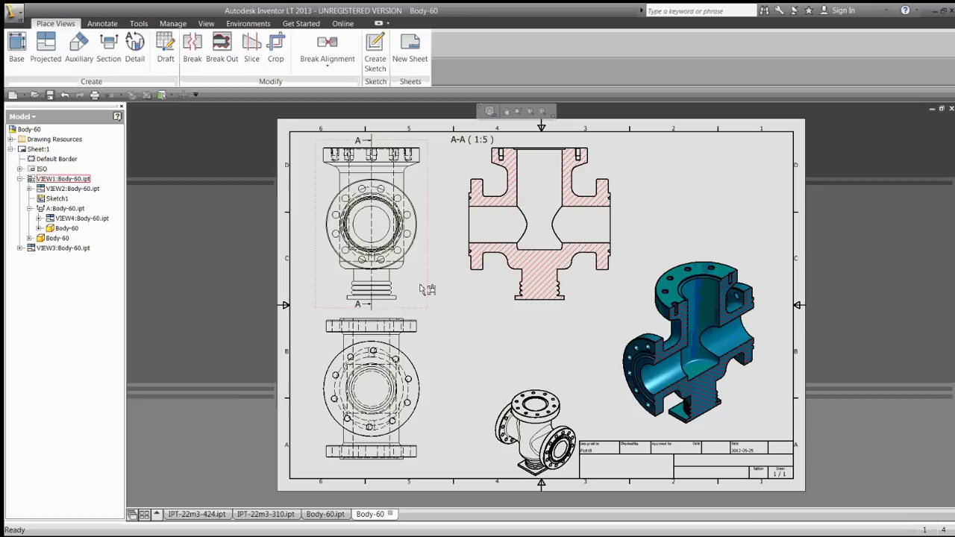
{"action": "left_click", "coordinate": [422, 288]}
{"action": "left_click", "coordinate": [429, 326], "text": "ctrl"}
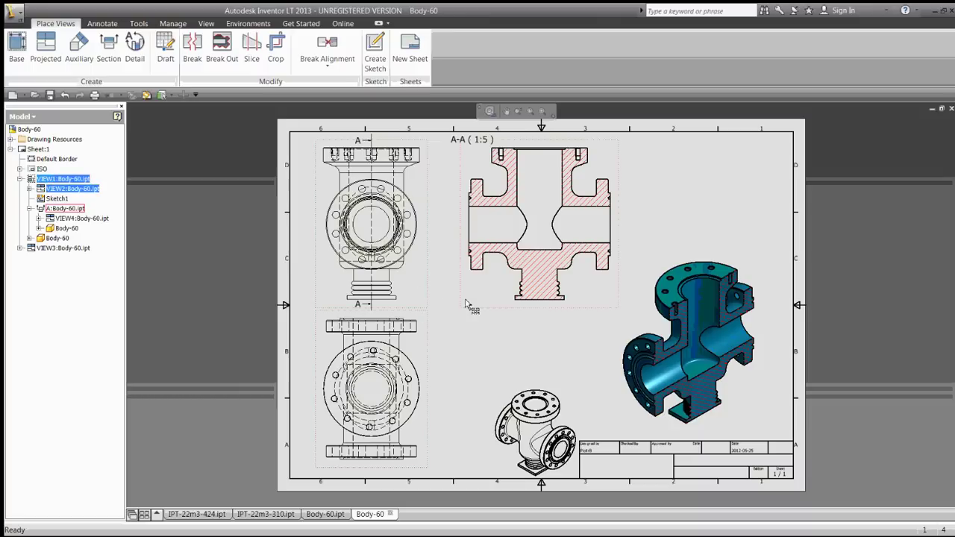
{"action": "left_click", "coordinate": [471, 304], "text": "ctrl"}
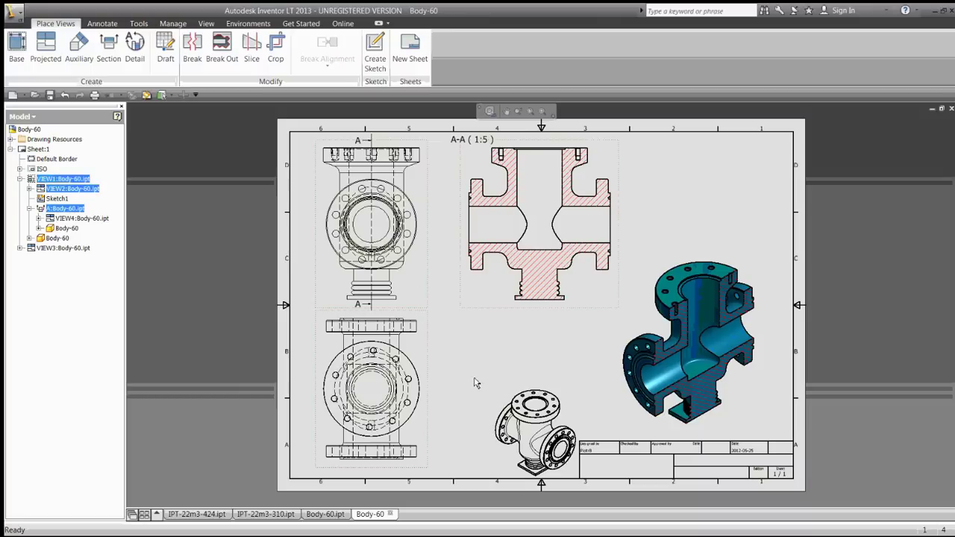
Apply Automated Centerlines to the three views for all feature types and both projections.
{"action": "right_click", "coordinate": [472, 309]}
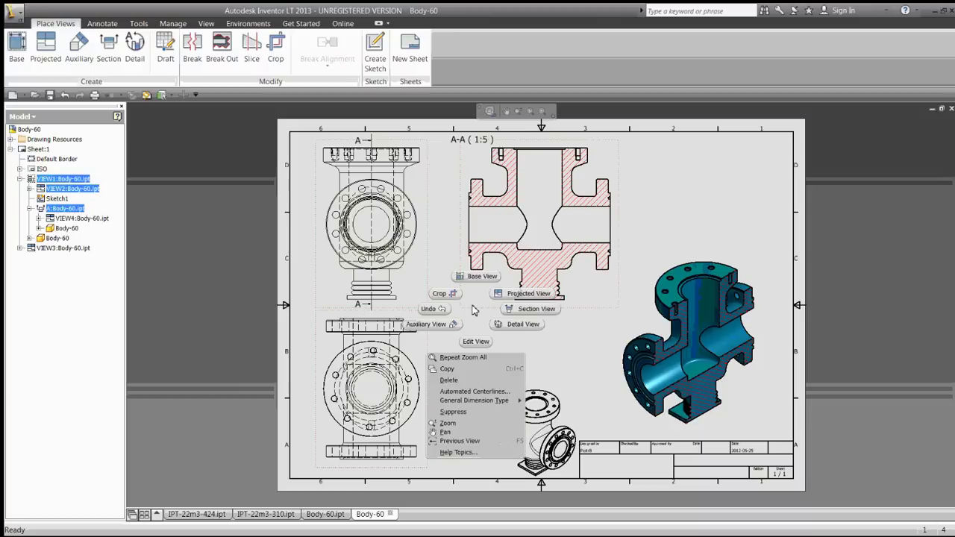
{"action": "left_click", "coordinate": [462, 392]}
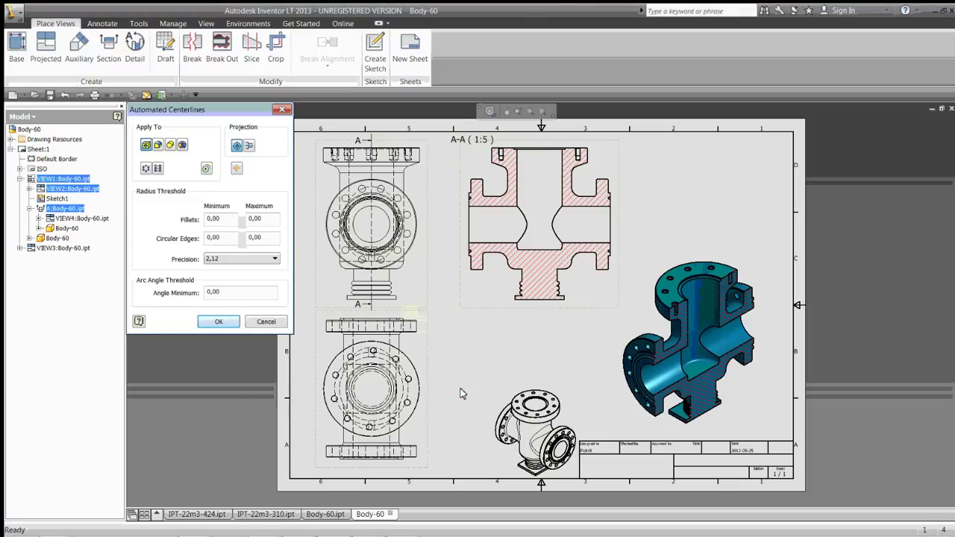
{"action": "left_click", "coordinate": [157, 145]}
{"action": "left_click", "coordinate": [170, 145]}
{"action": "left_click", "coordinate": [182, 145]}
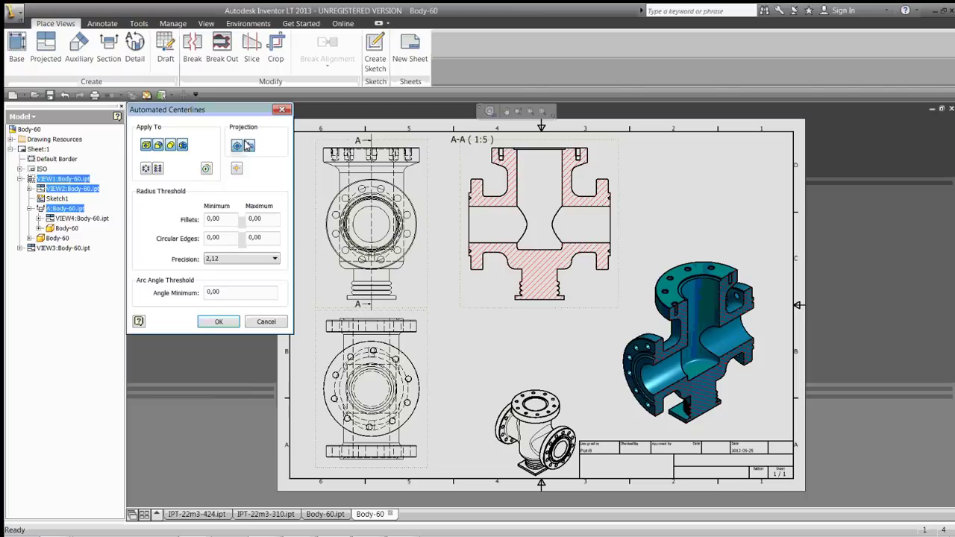
{"action": "left_click", "coordinate": [247, 145]}
{"action": "left_click", "coordinate": [217, 321]}
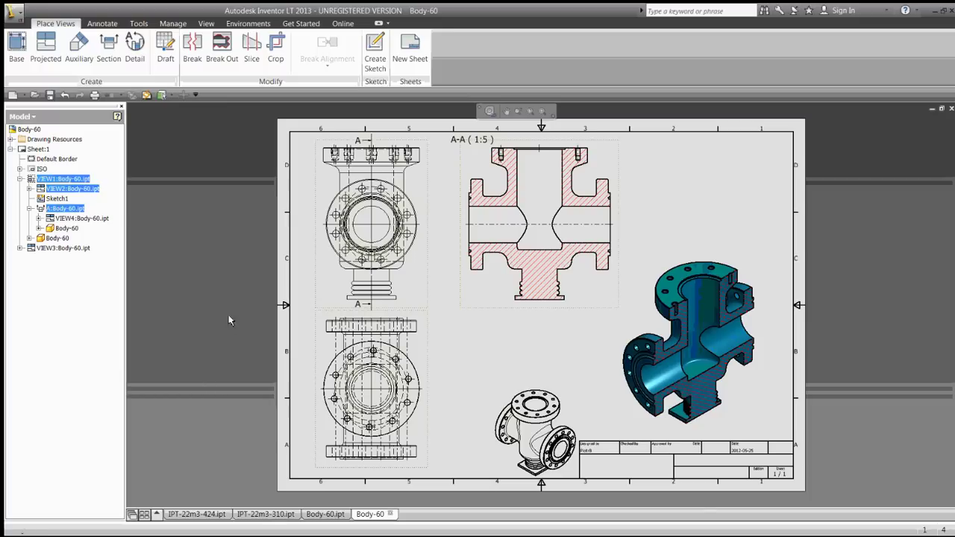
Check the vertical centerline on section A-A, then clear the selection.
{"action": "left_click", "coordinate": [542, 160]}
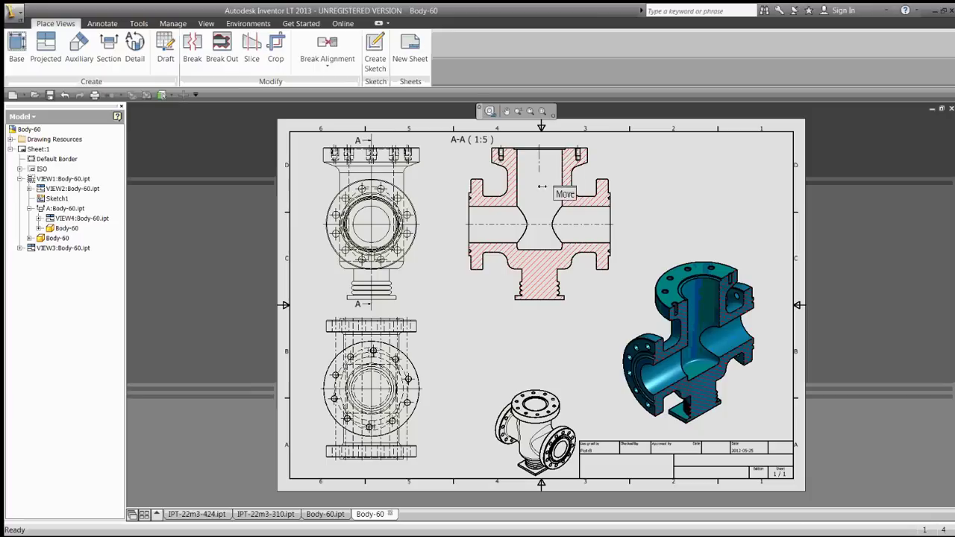
{"action": "left_click", "coordinate": [540, 311]}
{"action": "left_click", "coordinate": [448, 178]}
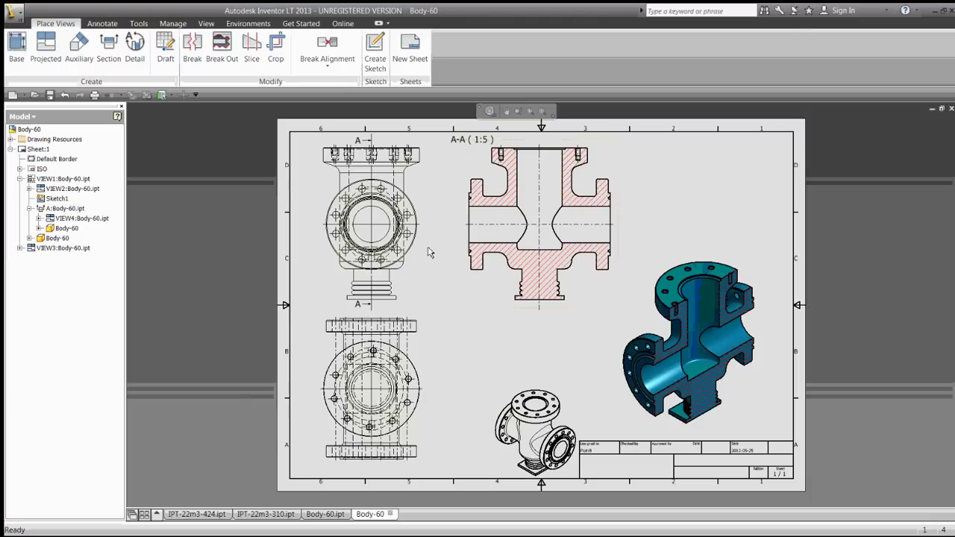
Zoom in on VIEW1's flange with its ring of bolt holes and bring up the Annotate tools.
{"action": "scroll", "coordinate": [359, 216], "scroll_direction": "up", "scroll_amount": 1}
{"action": "scroll", "coordinate": [417, 220], "scroll_direction": "down", "scroll_amount": 5}
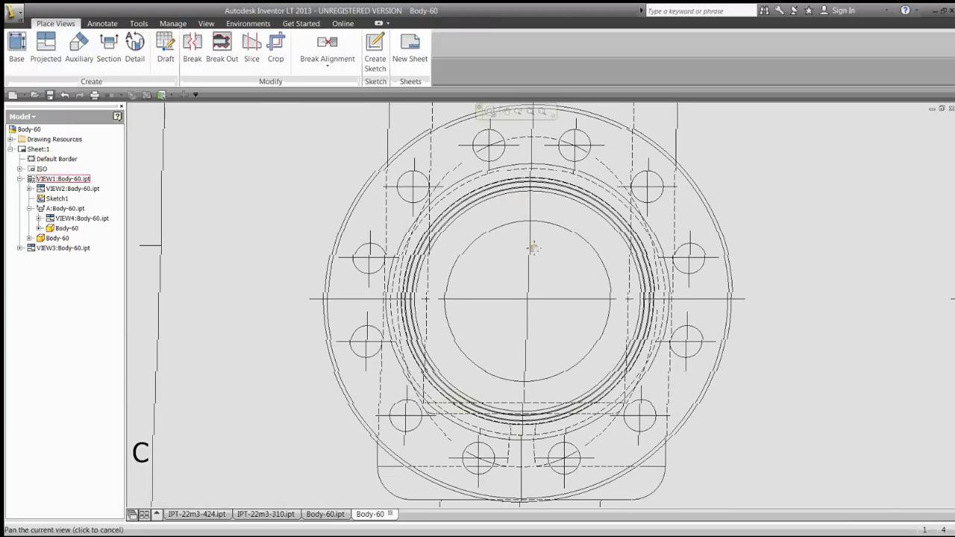
{"action": "middle_click_drag", "start_coordinate": [548, 261], "coordinate": [524, 237]}
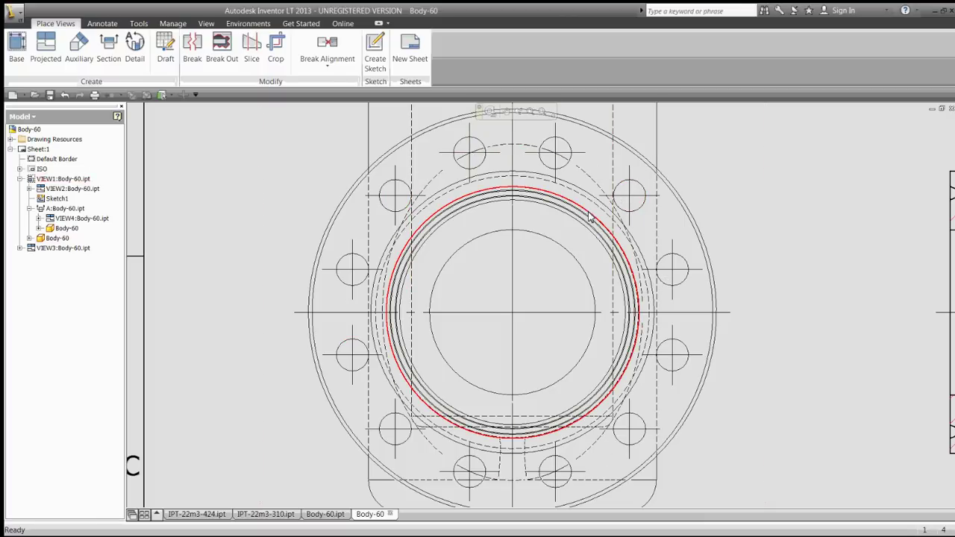
{"action": "left_click", "coordinate": [101, 24]}
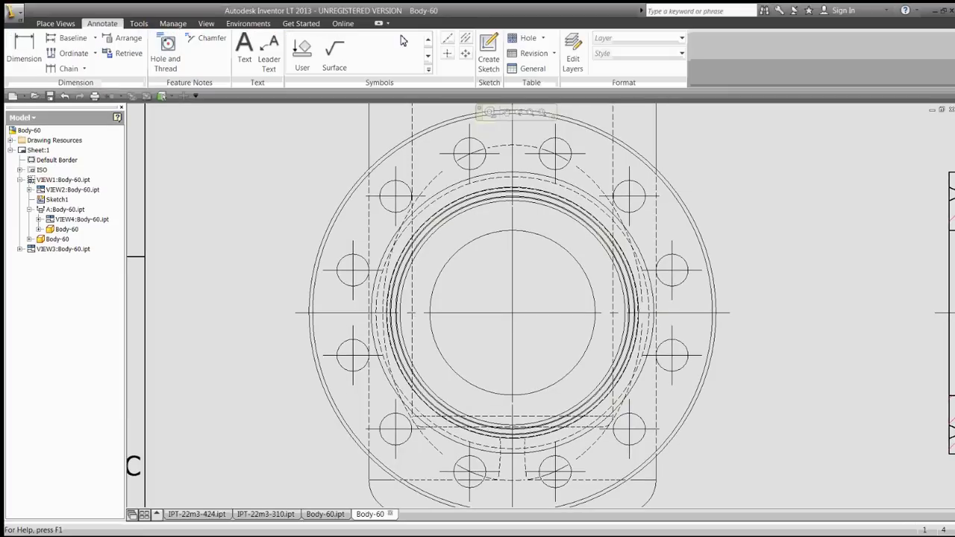
Create a Centered Pattern centreline through all twelve flange bolt holes around the flange centre.
{"action": "left_click", "coordinate": [464, 54]}
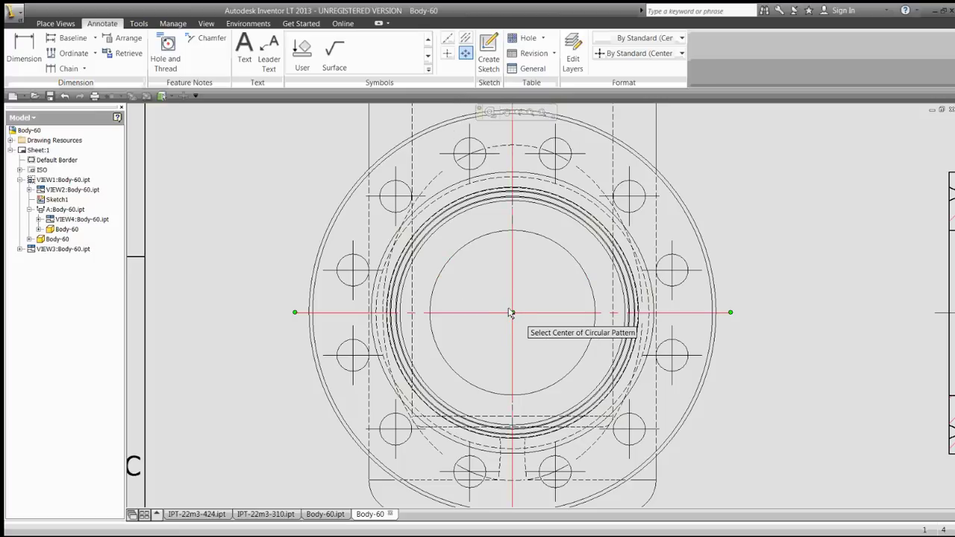
{"action": "left_click", "coordinate": [510, 312]}
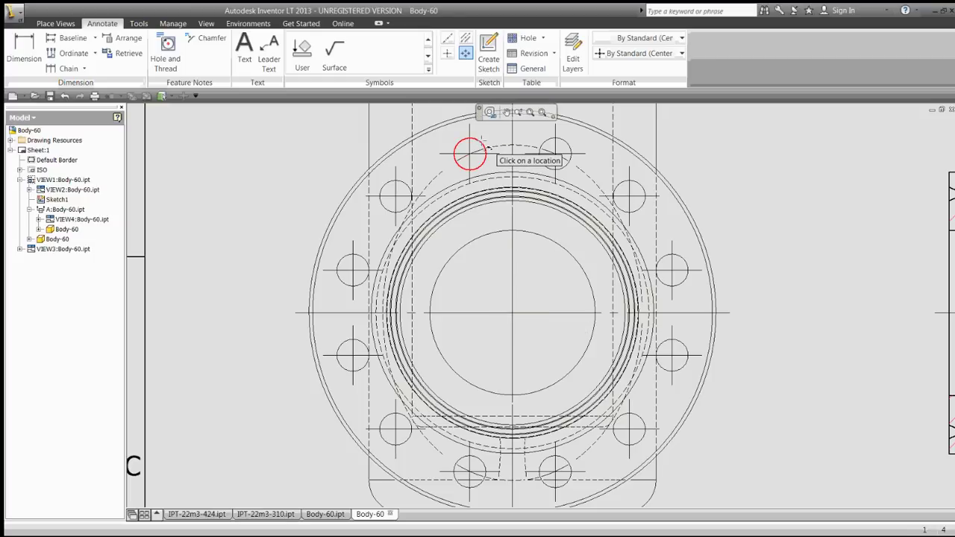
{"action": "left_click", "coordinate": [485, 149]}
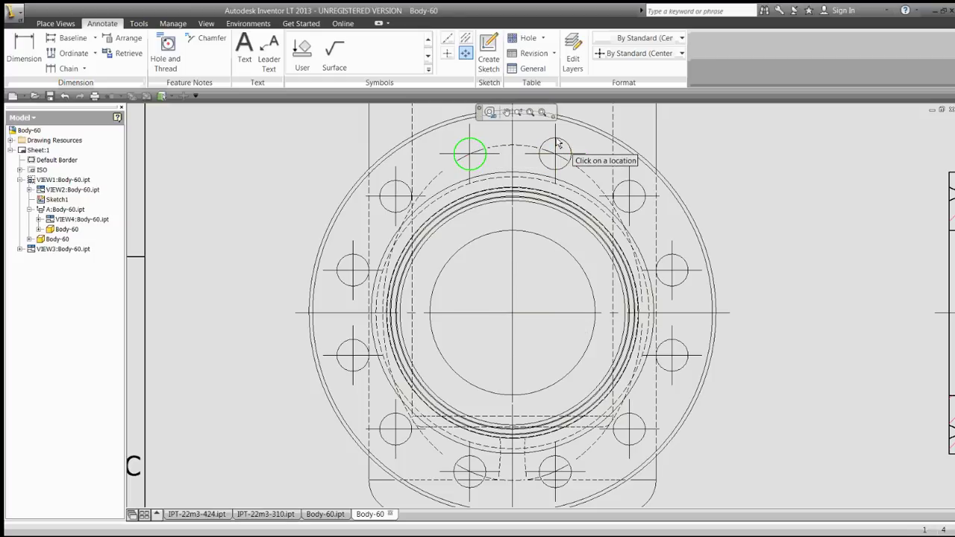
{"action": "left_click", "coordinate": [561, 150]}
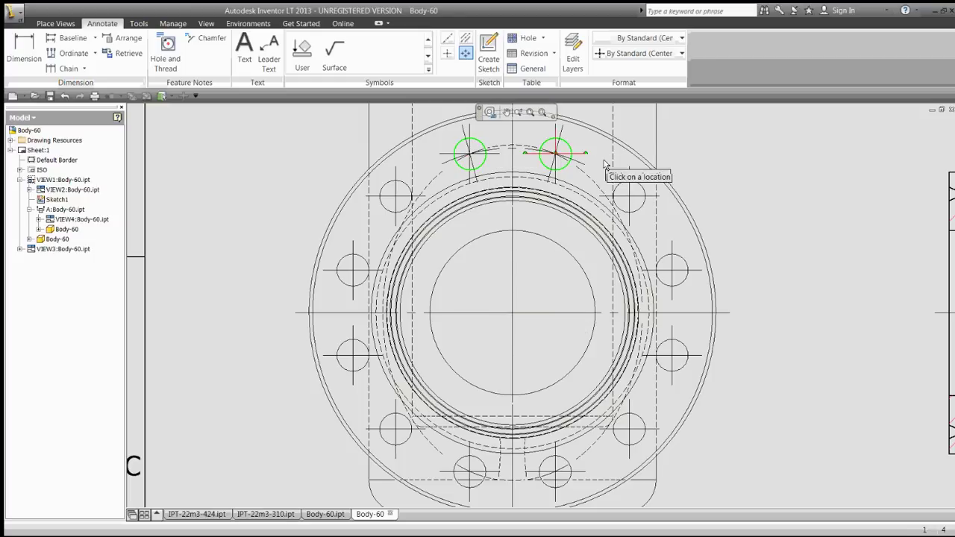
{"action": "left_click", "coordinate": [646, 193]}
{"action": "left_click", "coordinate": [682, 268]}
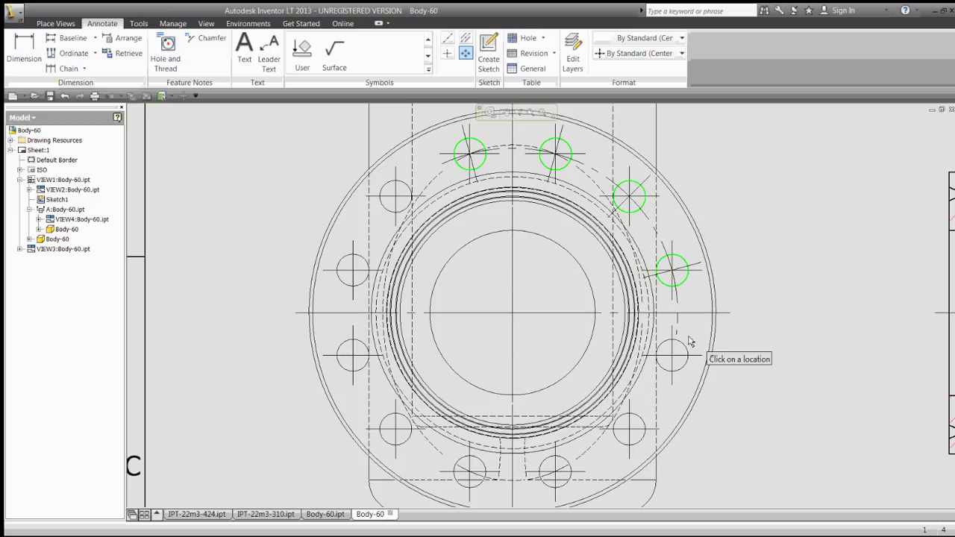
{"action": "left_click", "coordinate": [682, 352]}
{"action": "left_click", "coordinate": [648, 430]}
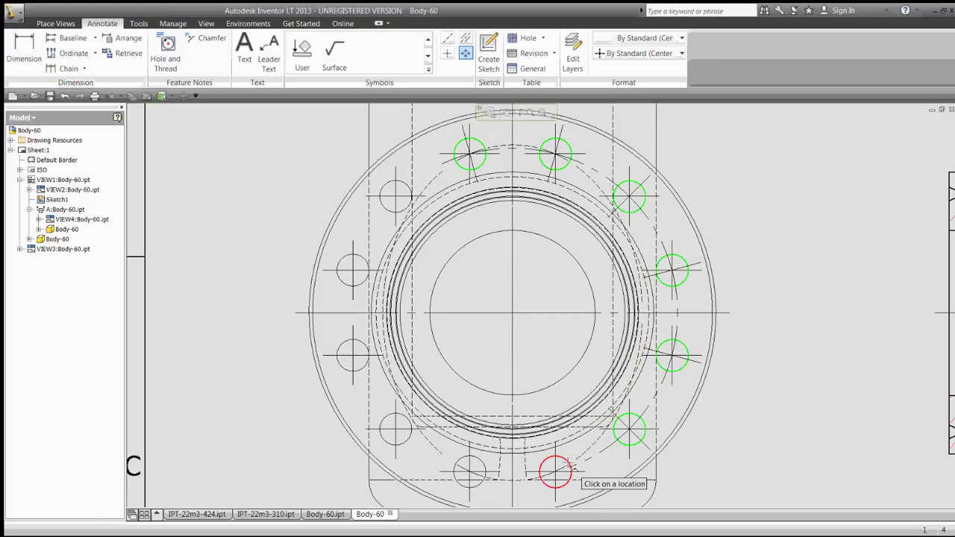
{"action": "left_click", "coordinate": [570, 468]}
{"action": "left_click", "coordinate": [482, 464]}
{"action": "left_click", "coordinate": [410, 440]}
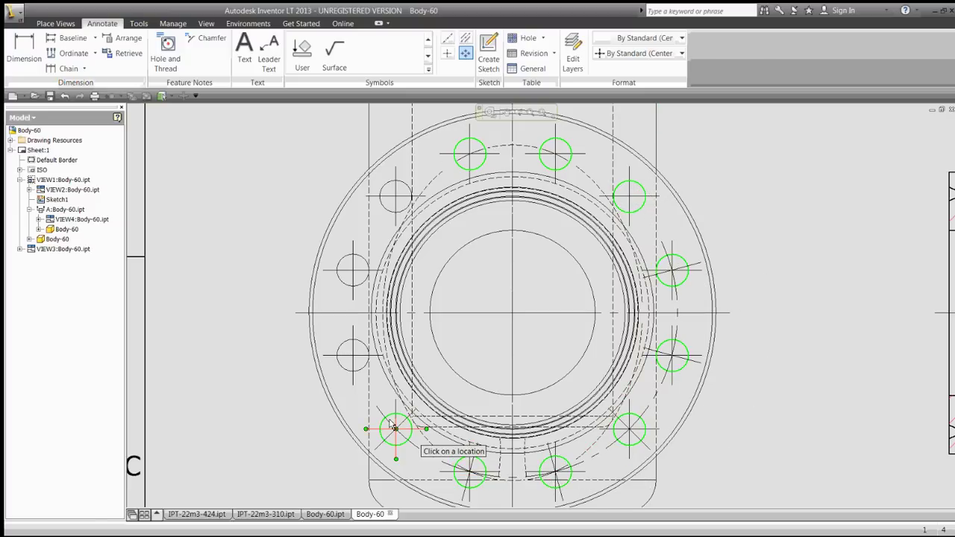
{"action": "left_click", "coordinate": [364, 374]}
{"action": "left_click", "coordinate": [349, 270]}
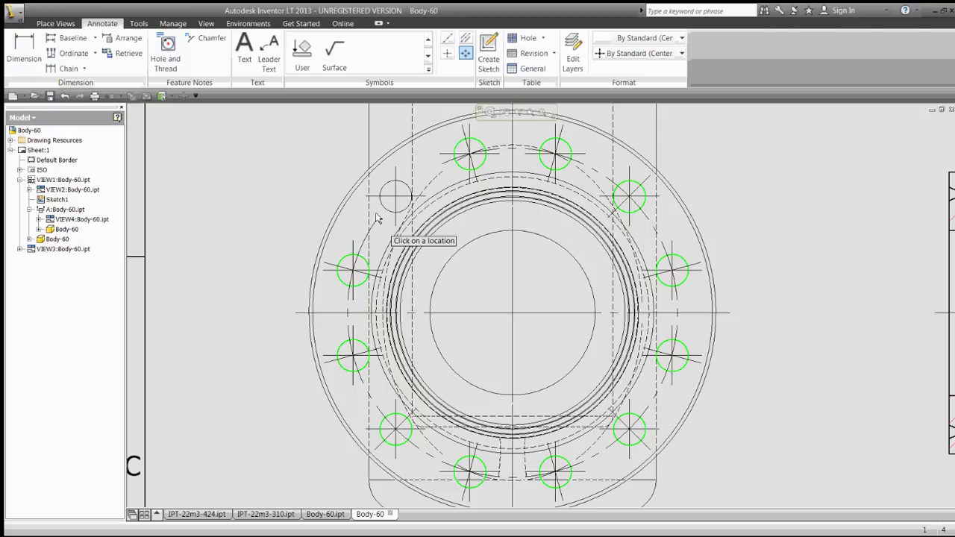
{"action": "left_click", "coordinate": [390, 199]}
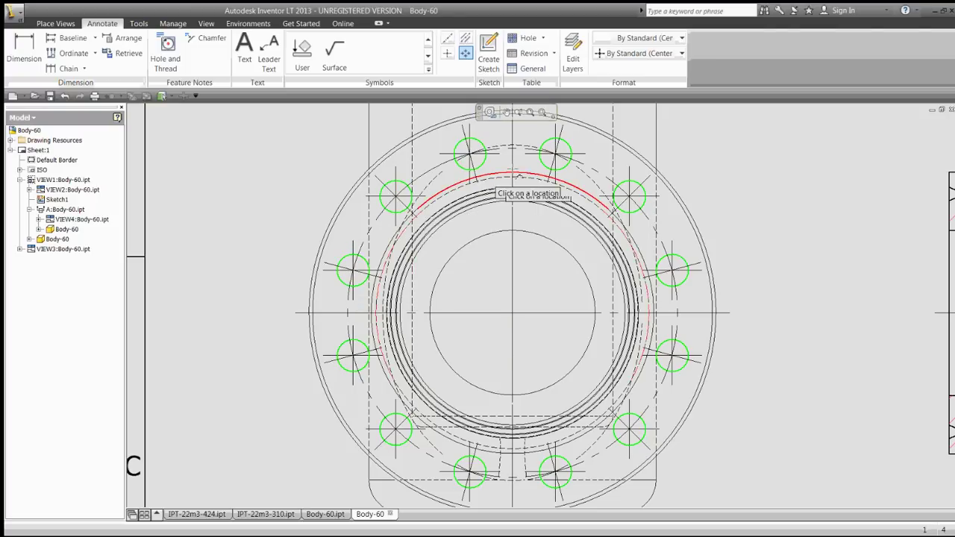
{"action": "right_click", "coordinate": [461, 206]}
{"action": "left_click", "coordinate": [477, 212]}
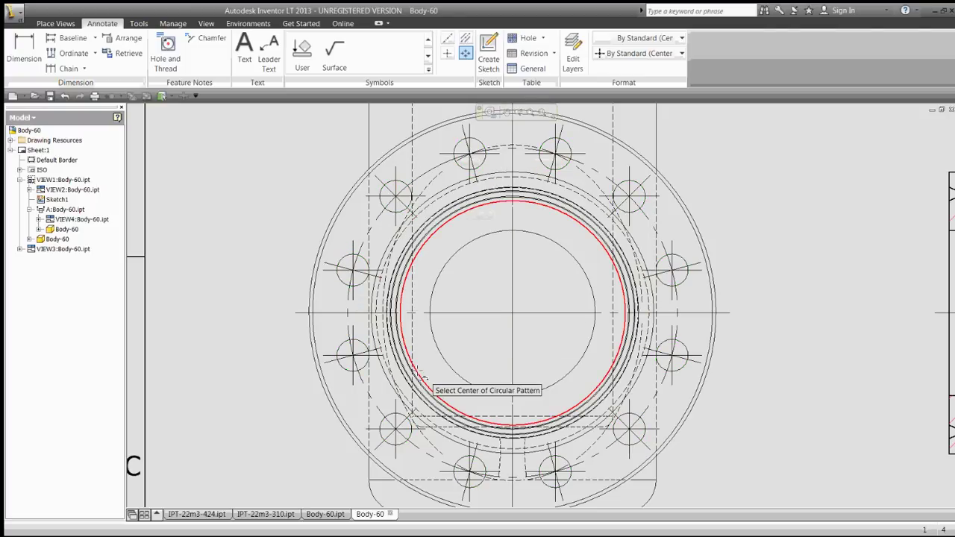
{"action": "left_click", "coordinate": [418, 425]}
Delete the old individual centre marks on the twelve bolt holes.
{"action": "left_click", "coordinate": [370, 360]}
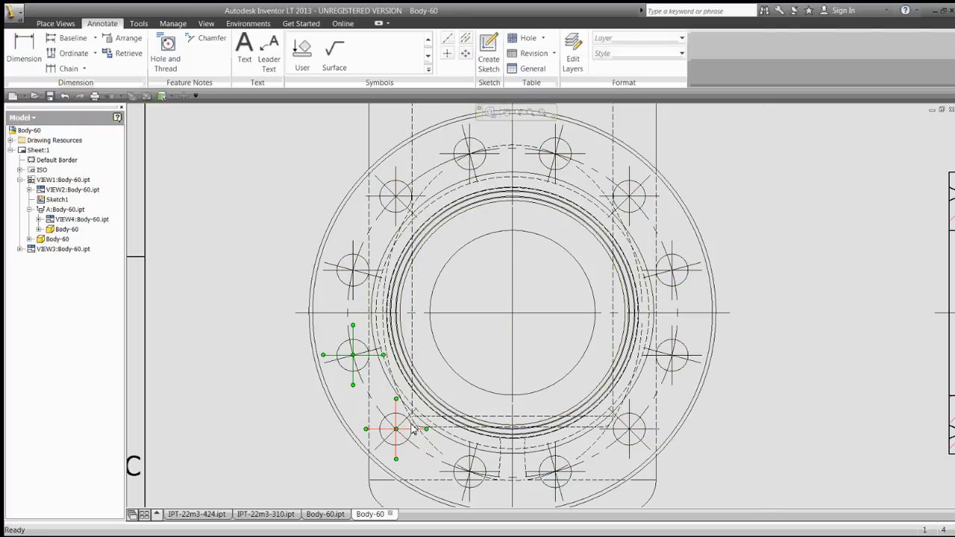
{"action": "left_click", "coordinate": [414, 428]}
{"action": "left_click", "coordinate": [473, 470]}
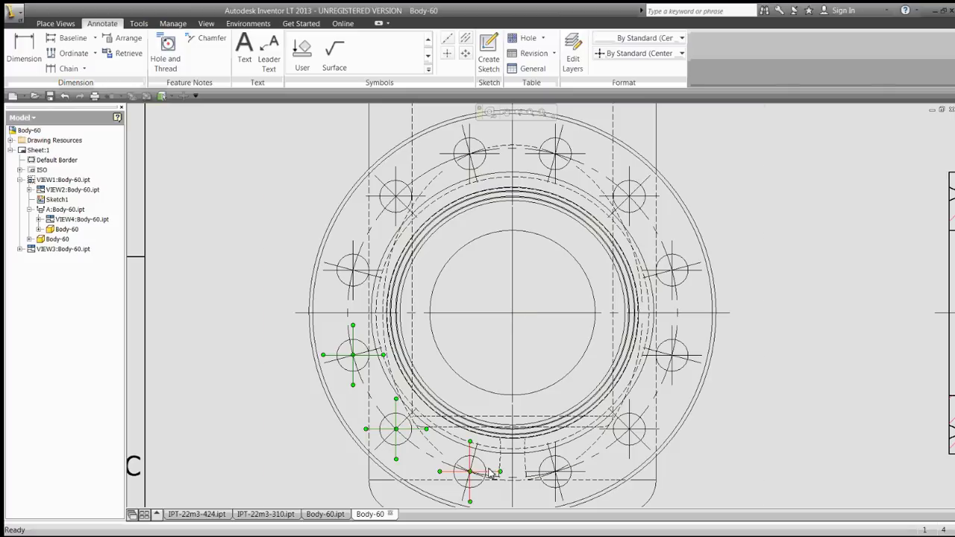
{"action": "left_click", "coordinate": [559, 471]}
{"action": "left_click", "coordinate": [645, 430]}
{"action": "left_click", "coordinate": [691, 356]}
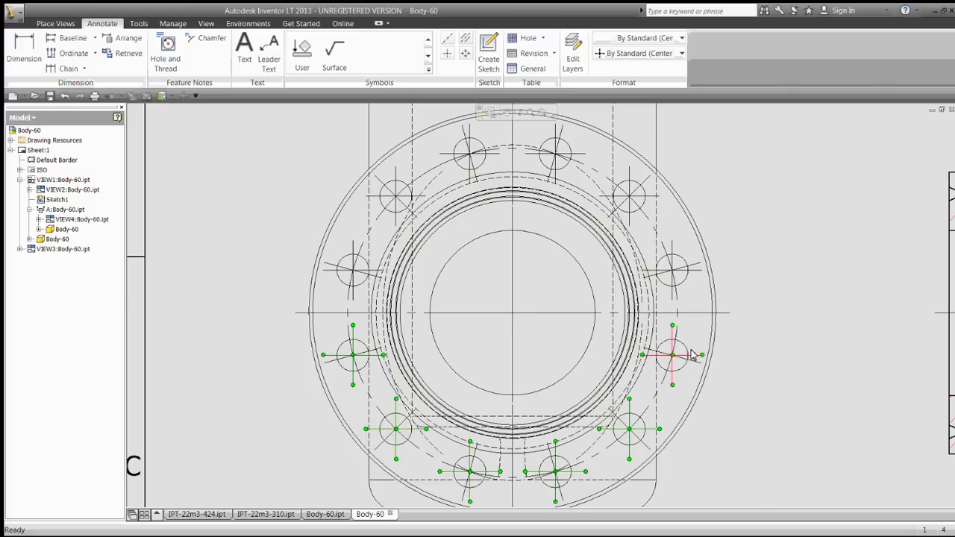
{"action": "left_click", "coordinate": [690, 270]}
{"action": "left_click", "coordinate": [646, 195]}
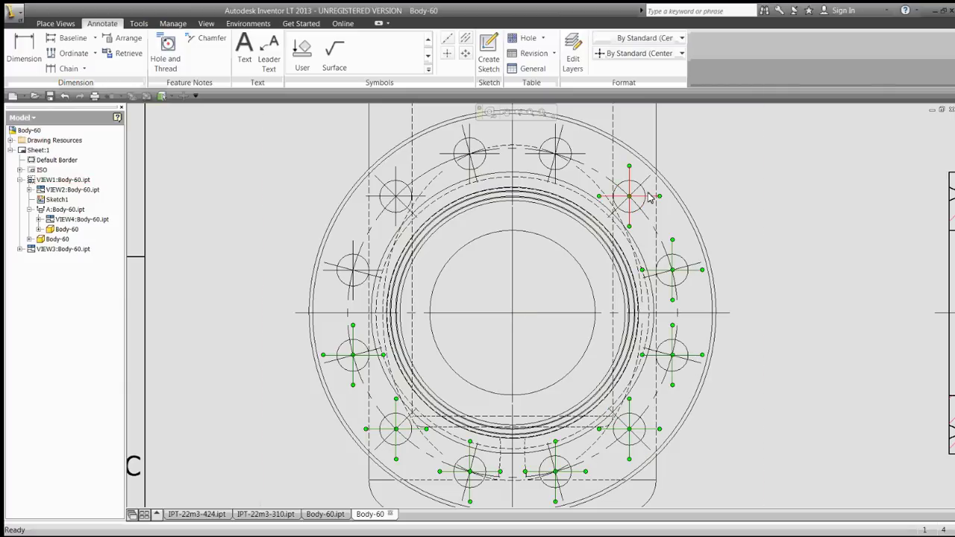
{"action": "left_click", "coordinate": [581, 154]}
{"action": "left_click", "coordinate": [494, 154]}
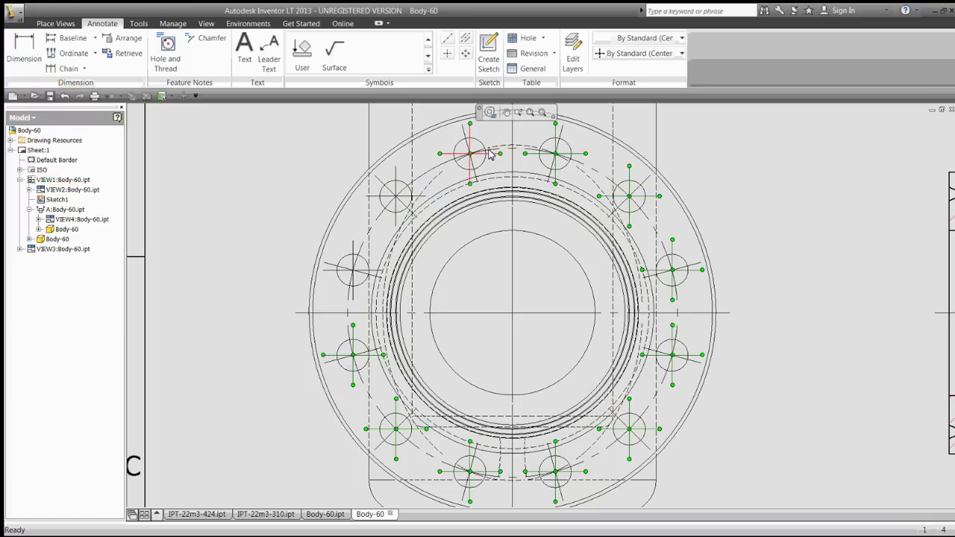
{"action": "left_click", "coordinate": [414, 197]}
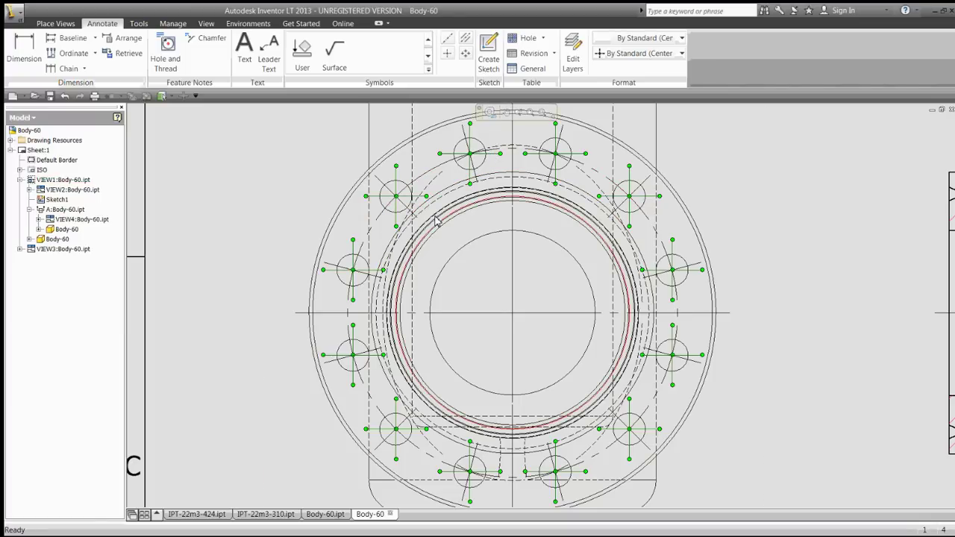
{"action": "key", "text": "Delete"}
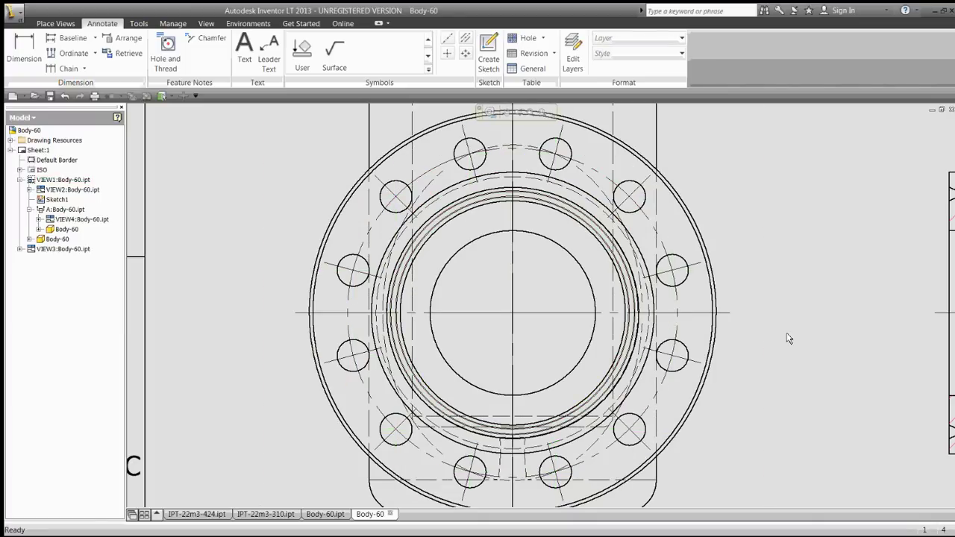
Zoom out, select section view A-A and bring up its context commands.
{"action": "scroll", "coordinate": [788, 337], "scroll_direction": "up", "scroll_amount": 3}
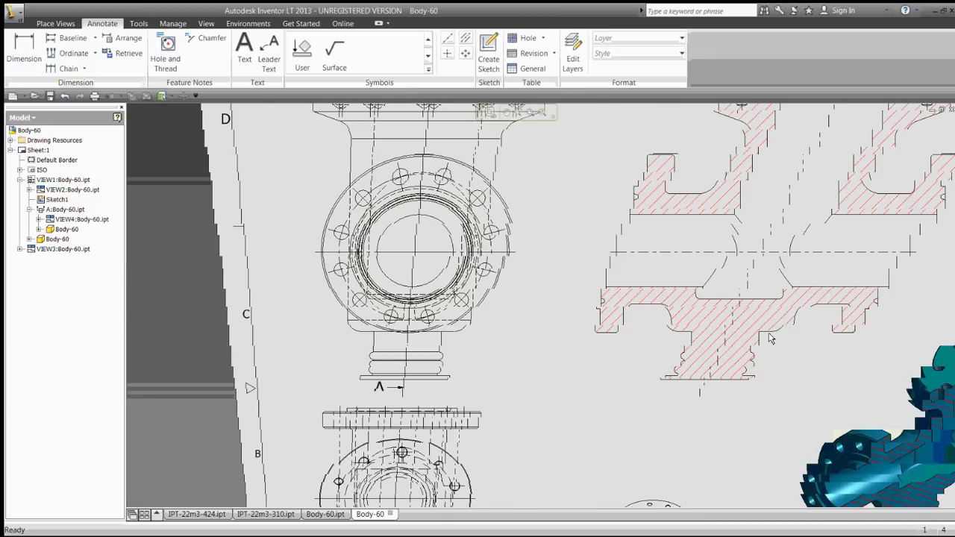
{"action": "scroll", "coordinate": [484, 367], "scroll_direction": "up", "scroll_amount": 3}
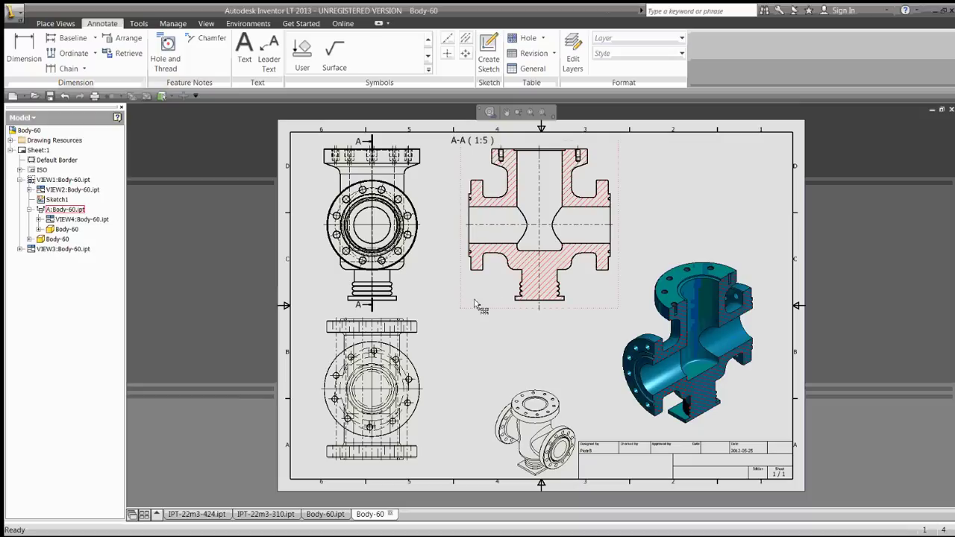
{"action": "left_click", "coordinate": [474, 304]}
{"action": "right_click", "coordinate": [475, 305]}
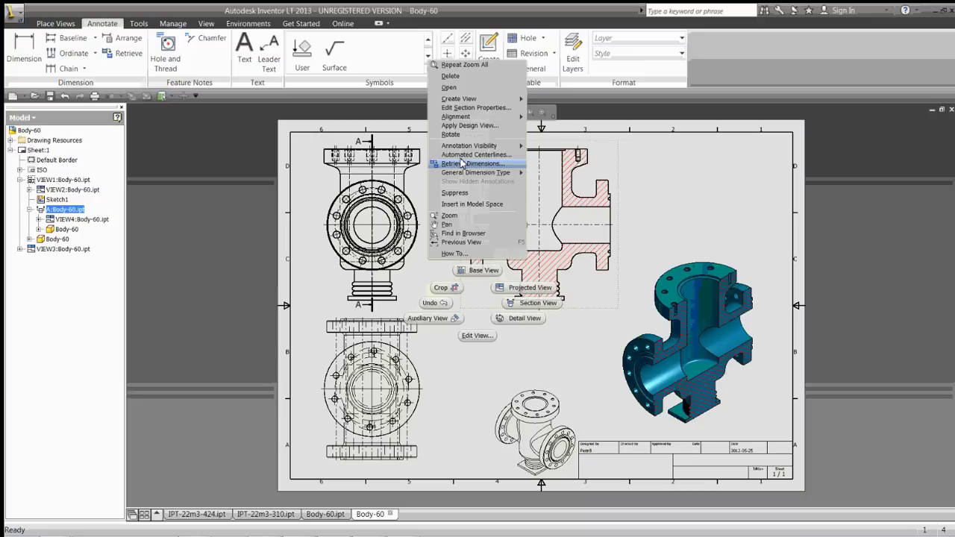
Start Retrieve Dimensions on section A-A using Select Part and pick the Body-60 part.
{"action": "left_click", "coordinate": [462, 163]}
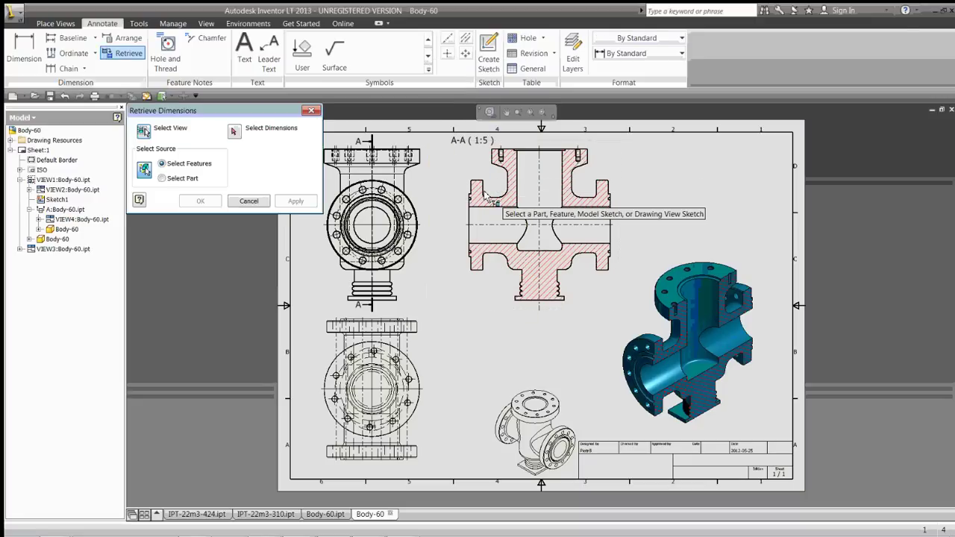
{"action": "left_click", "coordinate": [161, 177]}
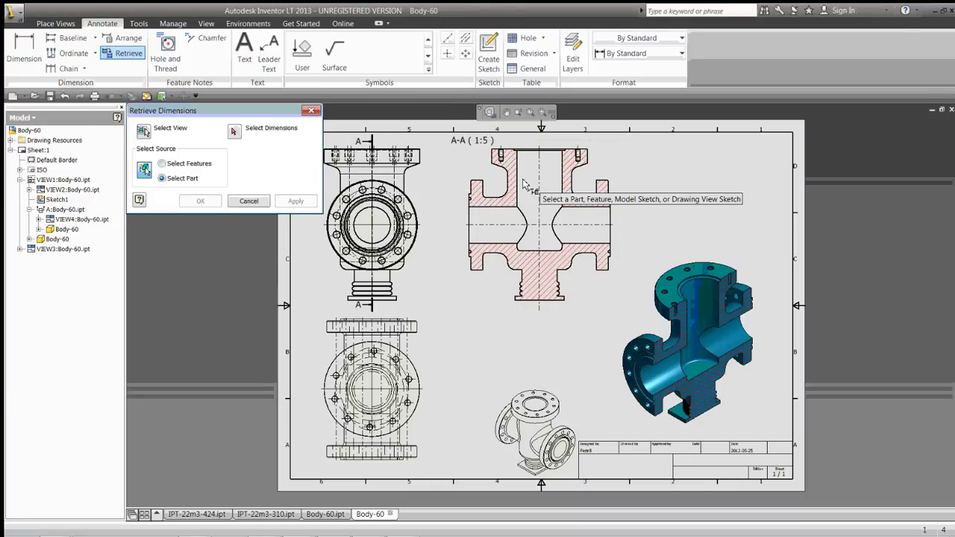
{"action": "left_click", "coordinate": [160, 164]}
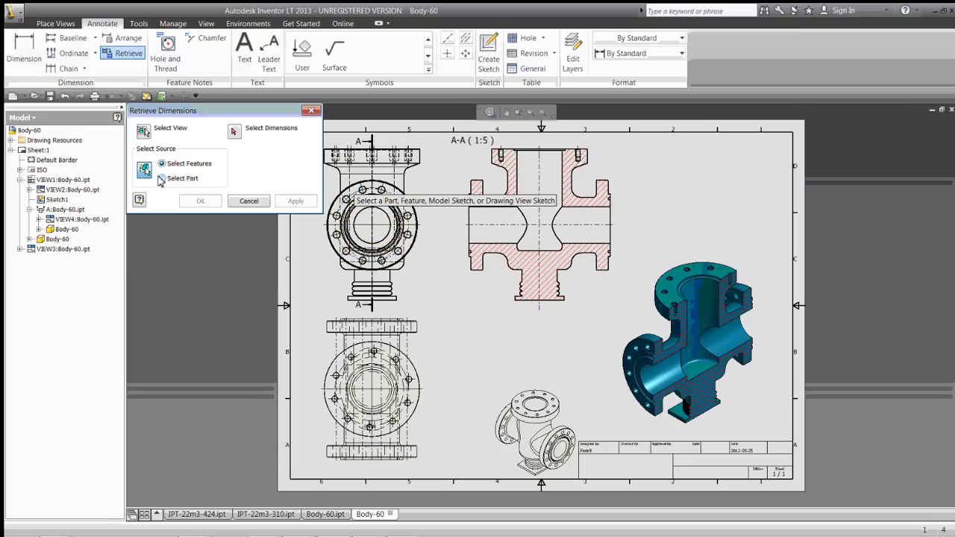
{"action": "left_click", "coordinate": [161, 179]}
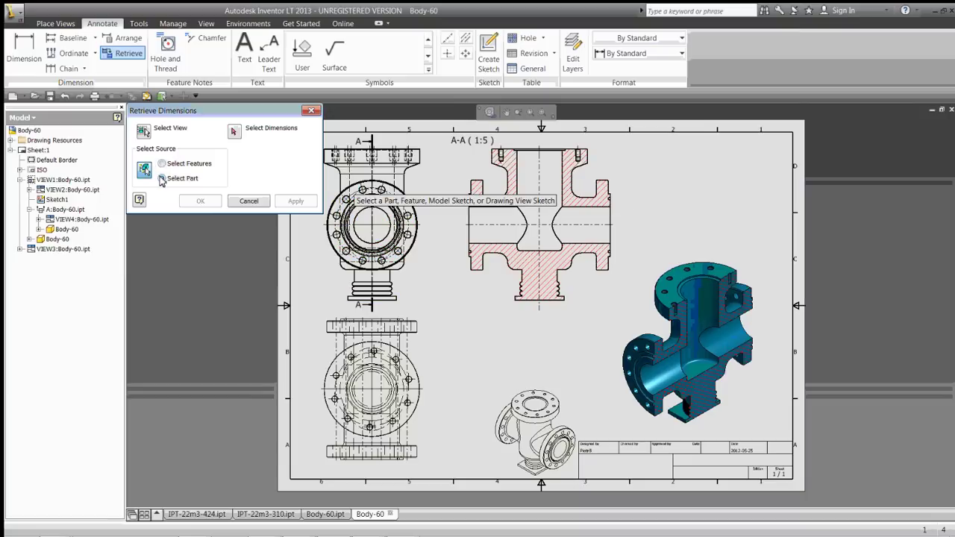
{"action": "left_click", "coordinate": [498, 257]}
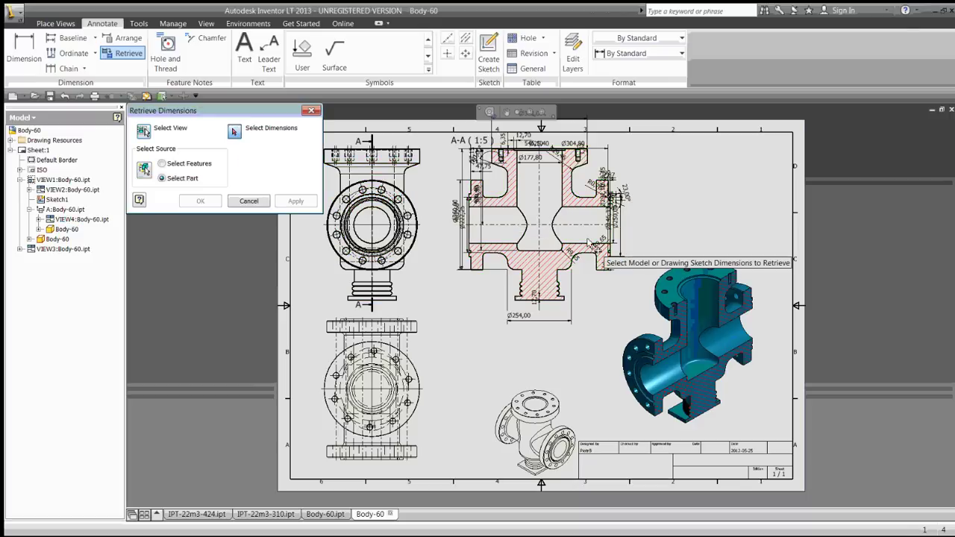
{"action": "scroll", "coordinate": [609, 244], "scroll_direction": "down", "scroll_amount": 3}
{"action": "scroll", "coordinate": [609, 244], "scroll_direction": "up", "scroll_amount": 3}
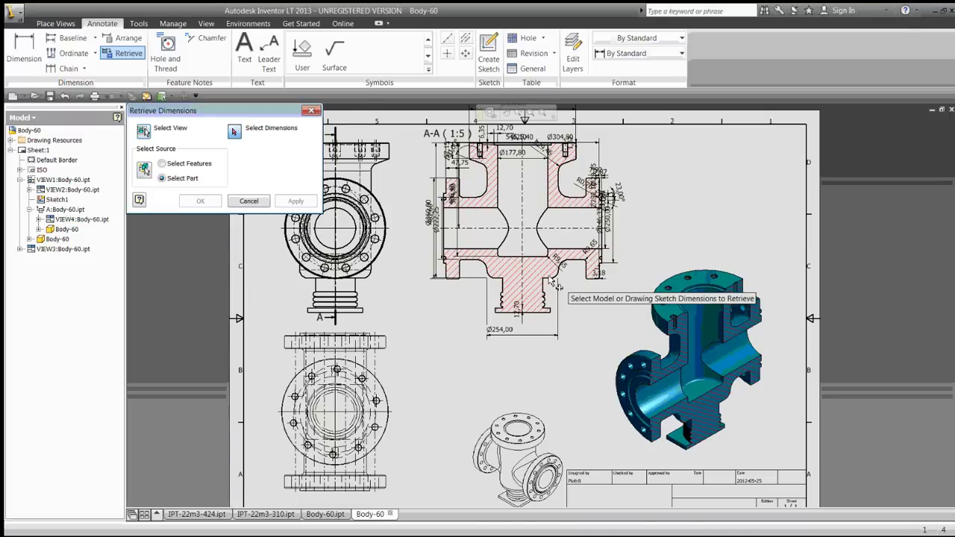
{"action": "scroll", "coordinate": [550, 281], "scroll_direction": "up", "scroll_amount": 3}
{"action": "middle_click_drag", "start_coordinate": [492, 297], "coordinate": [560, 390]}
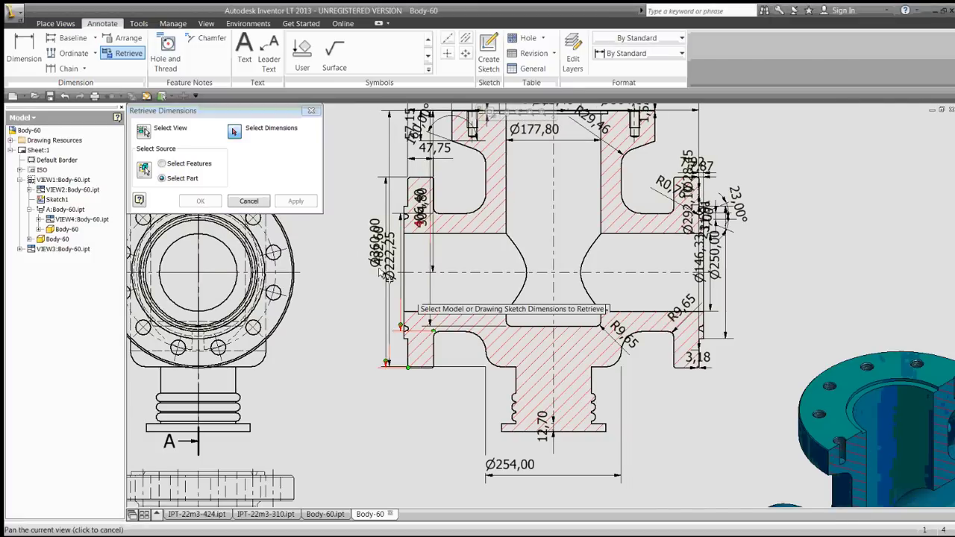
{"action": "scroll", "coordinate": [381, 323], "scroll_direction": "up", "scroll_amount": 4}
Pick the Ø360,00, Ø222,25, Ø381,00 and R29,46 dimensions to retrieve.
{"action": "left_click", "coordinate": [387, 321]}
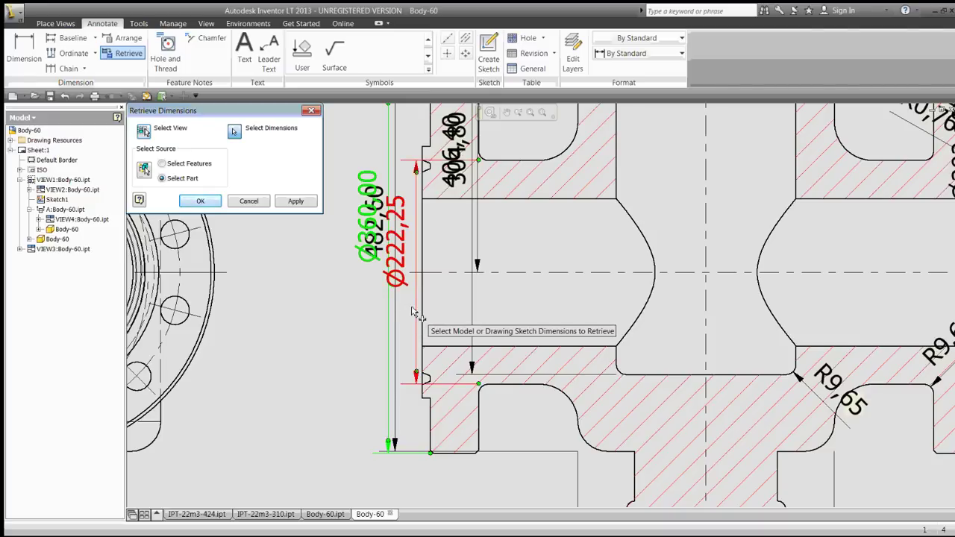
{"action": "left_click", "coordinate": [412, 311]}
{"action": "mouse_move", "coordinate": [453, 261]}
{"action": "middle_mouse_down"}
{"action": "mouse_move", "coordinate": [424, 385]}
{"action": "mouse_move", "coordinate": [425, 218]}
{"action": "mouse_move", "coordinate": [318, 351]}
{"action": "middle_mouse_up"}
{"action": "left_click", "coordinate": [555, 146]}
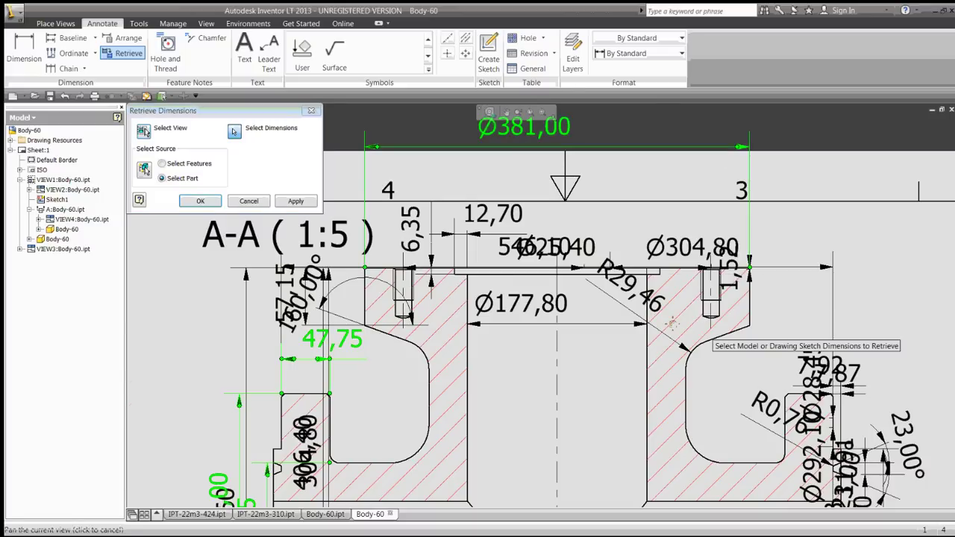
{"action": "left_click", "coordinate": [672, 323]}
Pick the Ø250,00, Ø146,33 and both R9,65 dimensions to retrieve.
{"action": "middle_click_drag", "start_coordinate": [671, 323], "coordinate": [613, 261]}
{"action": "mouse_move", "coordinate": [588, 368]}
{"action": "middle_mouse_down"}
{"action": "mouse_move", "coordinate": [470, 365]}
{"action": "mouse_move", "coordinate": [437, 255]}
{"action": "middle_mouse_up"}
{"action": "mouse_move", "coordinate": [540, 400]}
{"action": "middle_mouse_down"}
{"action": "mouse_move", "coordinate": [497, 347]}
{"action": "mouse_move", "coordinate": [501, 284]}
{"action": "mouse_move", "coordinate": [518, 328]}
{"action": "mouse_move", "coordinate": [488, 347]}
{"action": "middle_mouse_up"}
{"action": "left_click", "coordinate": [610, 370]}
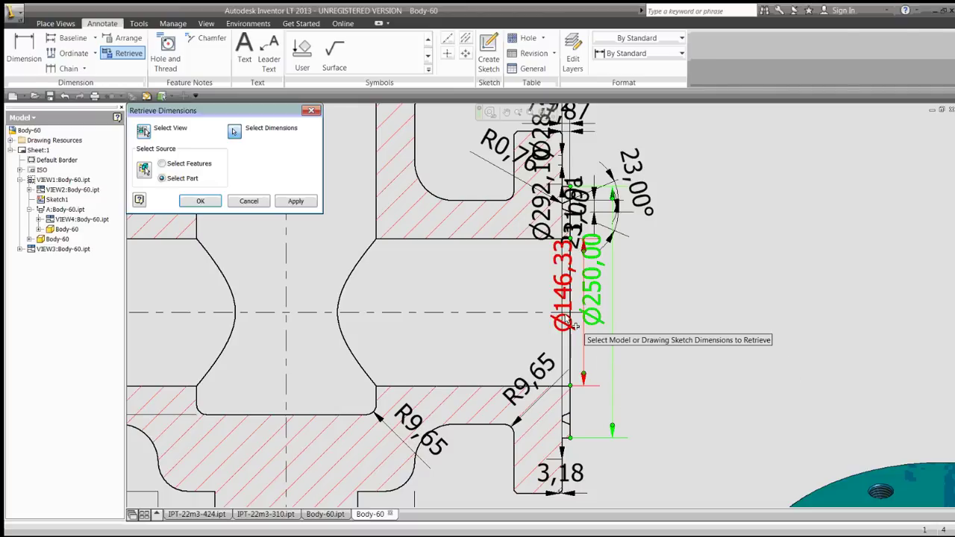
{"action": "left_click", "coordinate": [572, 326]}
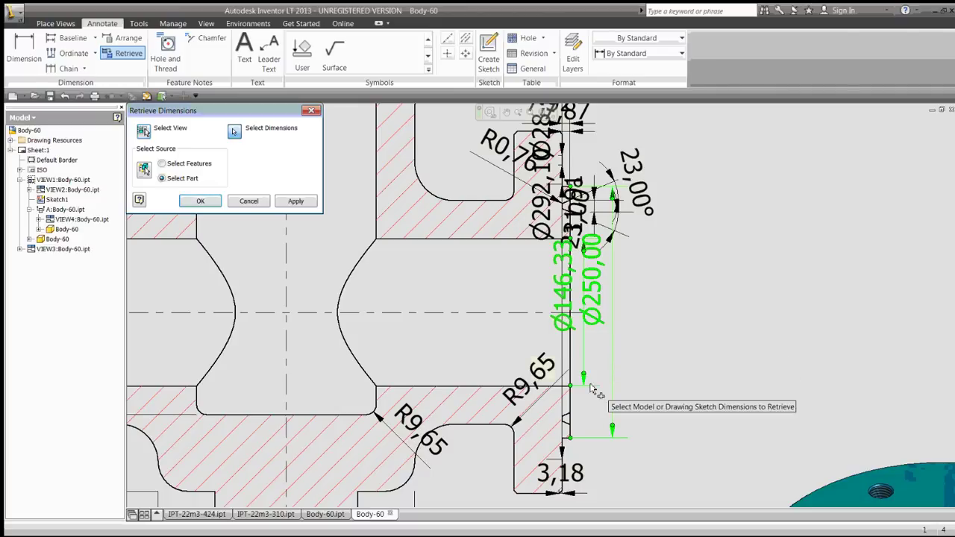
{"action": "left_click", "coordinate": [382, 422]}
{"action": "left_click", "coordinate": [531, 395]}
{"action": "scroll", "coordinate": [574, 481], "scroll_direction": "down", "scroll_amount": 3}
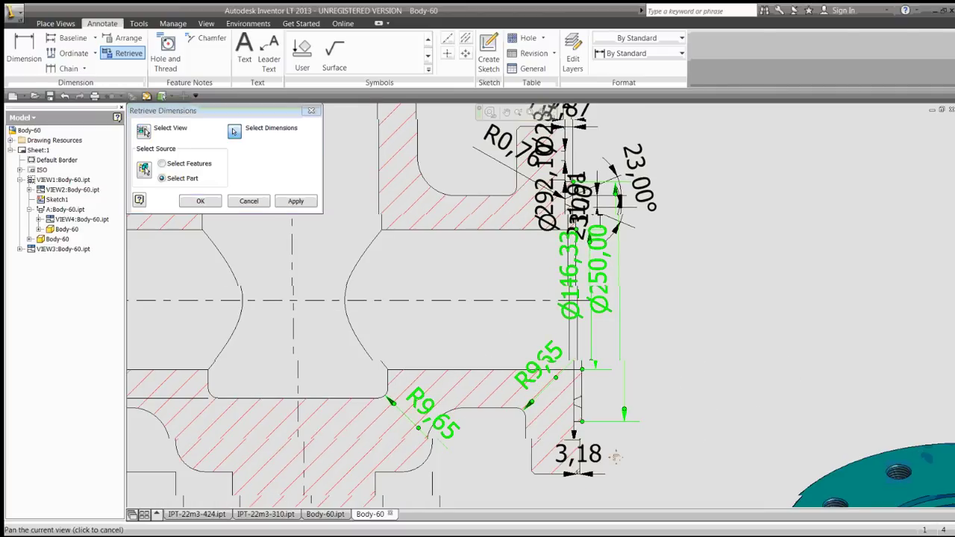
{"action": "middle_click_drag", "start_coordinate": [574, 481], "coordinate": [526, 397]}
{"action": "scroll", "coordinate": [526, 397], "scroll_direction": "up", "scroll_amount": 4}
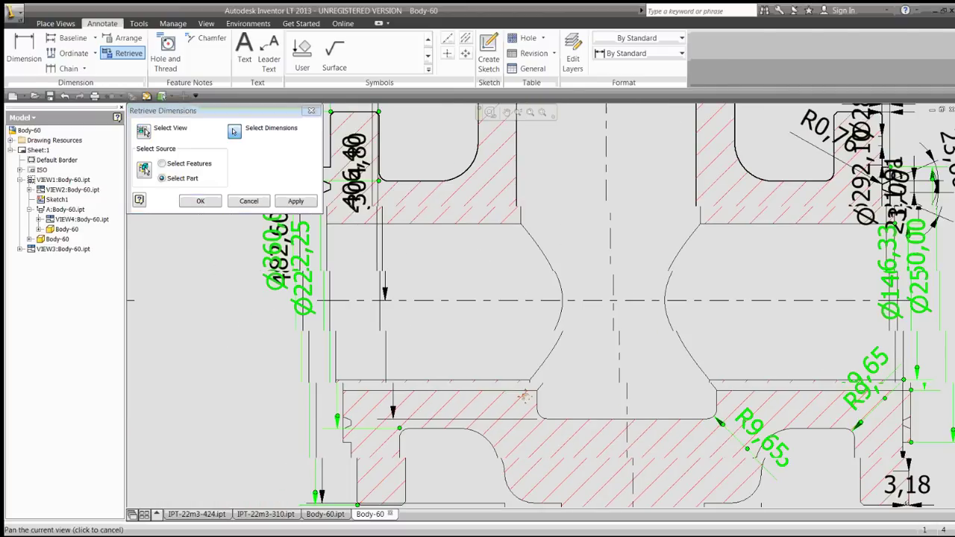
{"action": "scroll", "coordinate": [515, 365], "scroll_direction": "up", "scroll_amount": 2}
{"action": "scroll", "coordinate": [492, 332], "scroll_direction": "down", "scroll_amount": 5}
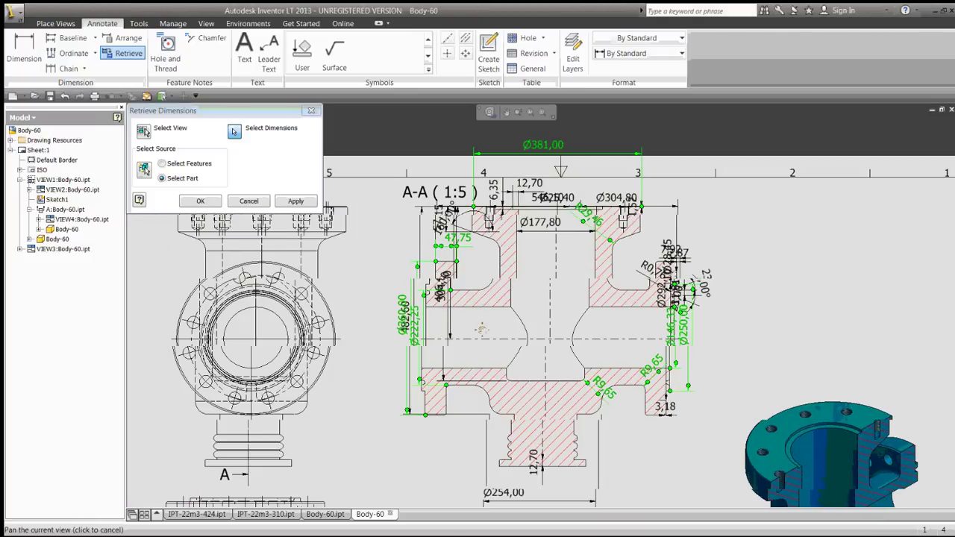
Accept the retrieved dimensions and move R29,46, Ø360,00, 47,75, both R9,65 and Ø250,00 clear of geometry.
{"action": "key", "text": "Escape"}
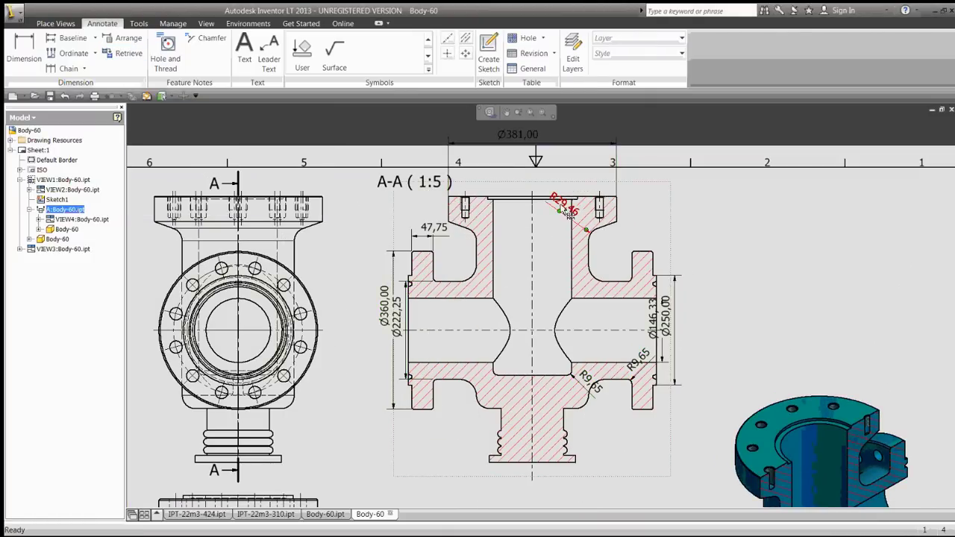
{"action": "left_click_drag", "start_coordinate": [567, 212], "coordinate": [613, 240]}
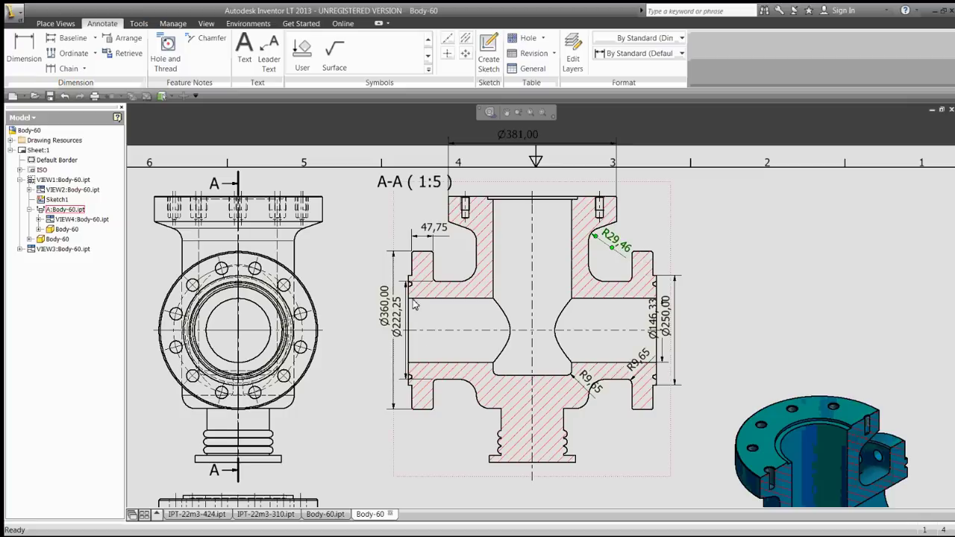
{"action": "mouse_move", "coordinate": [385, 310]}
{"action": "left_mouse_down"}
{"action": "mouse_move", "coordinate": [362, 313]}
{"action": "mouse_move", "coordinate": [393, 326]}
{"action": "left_mouse_up"}
{"action": "left_click", "coordinate": [393, 326]}
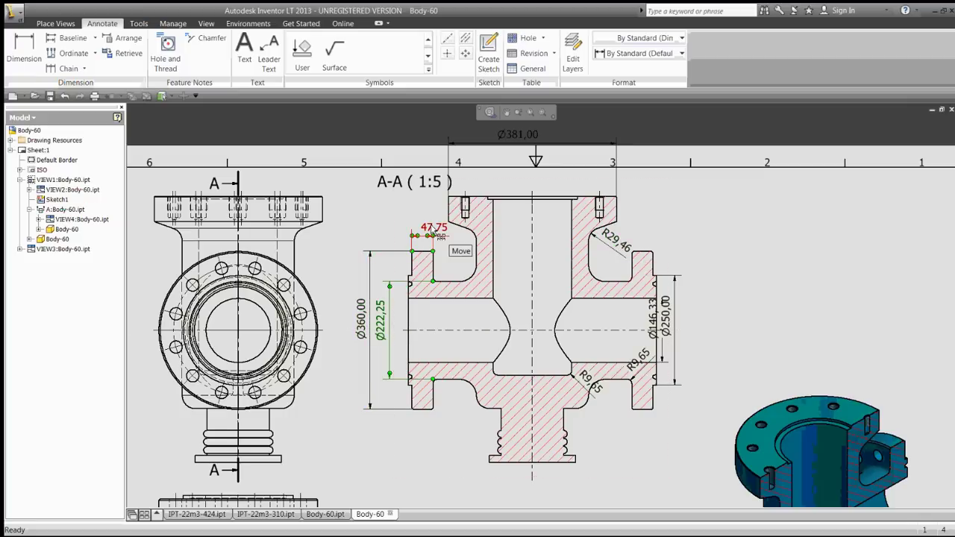
{"action": "left_click_drag", "start_coordinate": [438, 234], "coordinate": [405, 234]}
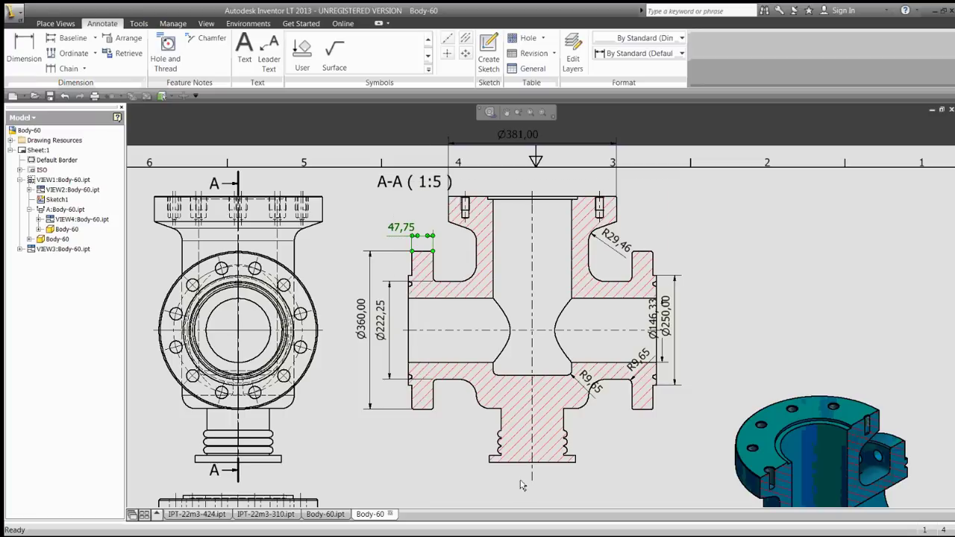
{"action": "left_click_drag", "start_coordinate": [569, 396], "coordinate": [535, 364]}
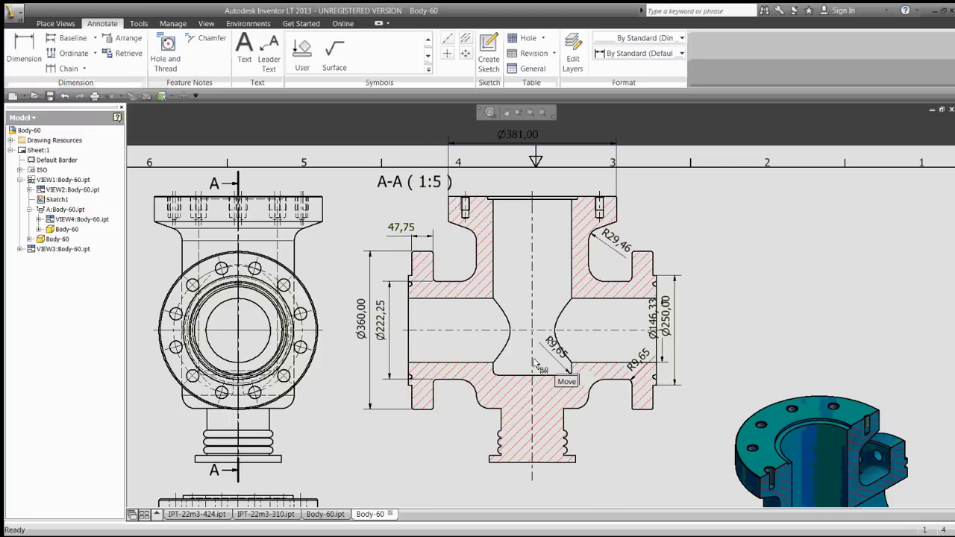
{"action": "left_click_drag", "start_coordinate": [632, 365], "coordinate": [595, 404]}
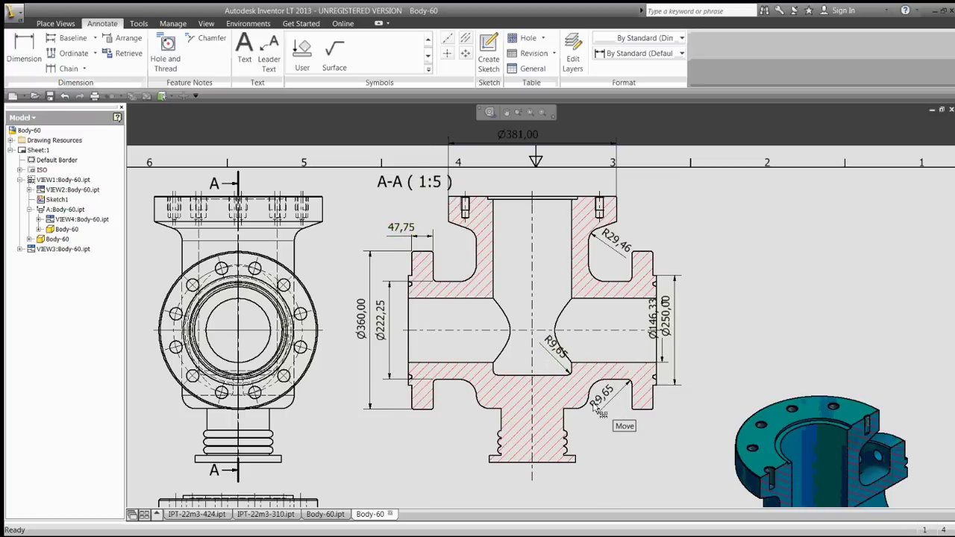
{"action": "mouse_move", "coordinate": [675, 332]}
{"action": "left_mouse_down"}
{"action": "mouse_move", "coordinate": [695, 333]}
{"action": "mouse_move", "coordinate": [680, 302]}
{"action": "left_mouse_up"}
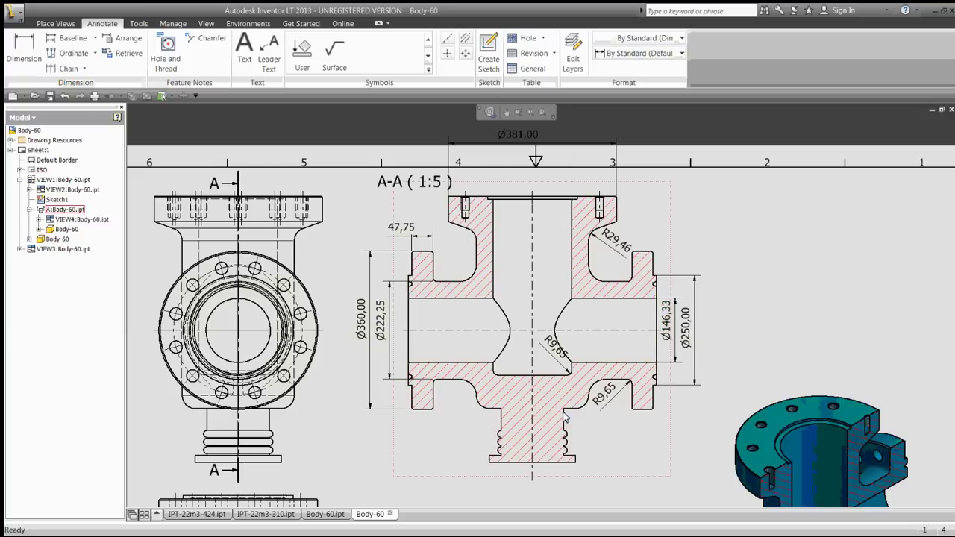
{"action": "key", "text": "Escape"}
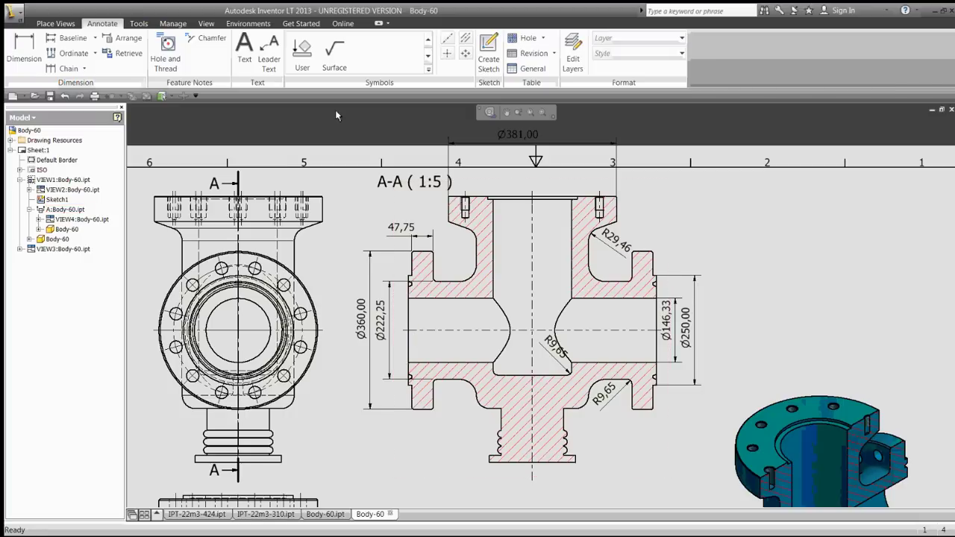
Add a 1-8 UNC - 2B, Ø1,00 X 82,00° hole note to a flange bolt hole in the lower view.
{"action": "left_click", "coordinate": [428, 68]}
{"action": "left_click", "coordinate": [163, 61]}
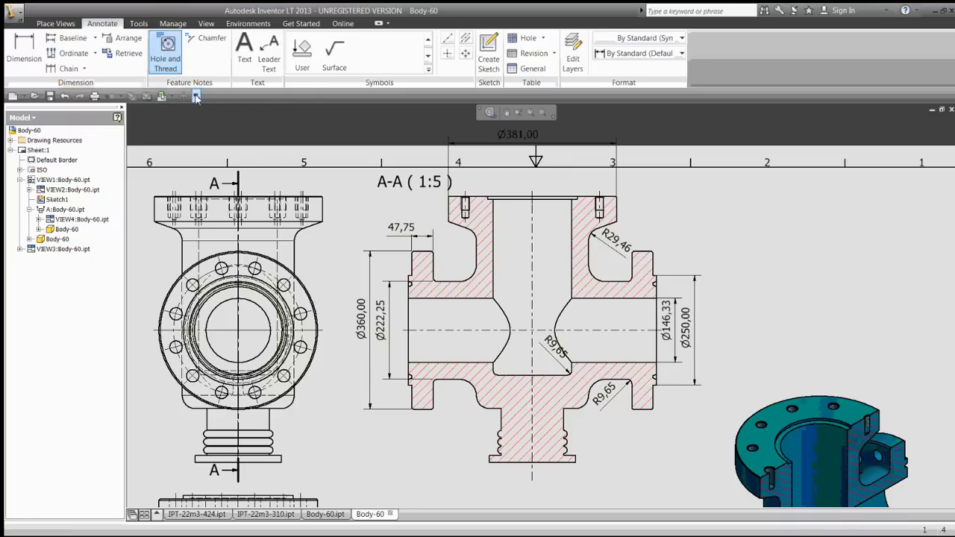
{"action": "mouse_move", "coordinate": [602, 270]}
{"action": "middle_mouse_down"}
{"action": "mouse_move", "coordinate": [596, 230]}
{"action": "mouse_move", "coordinate": [619, 127]}
{"action": "middle_mouse_up"}
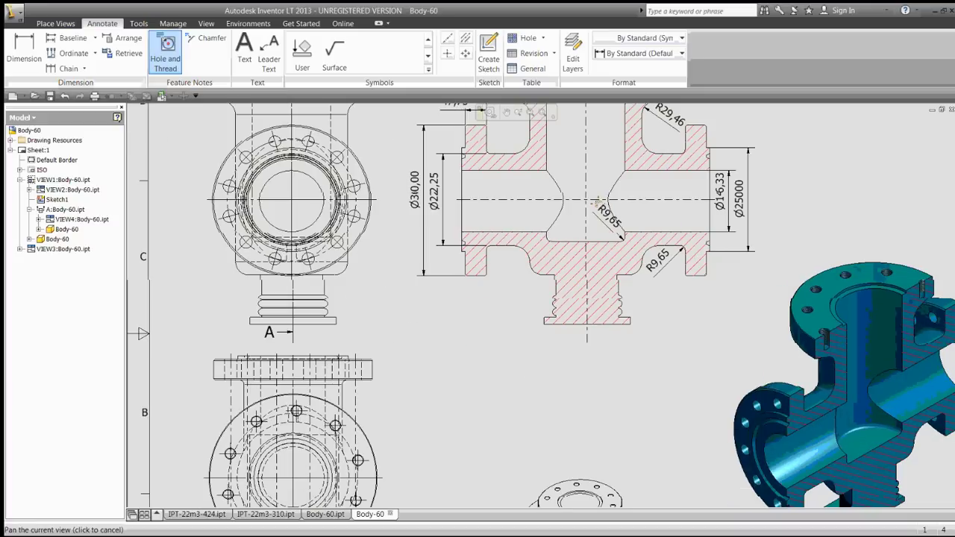
{"action": "scroll", "coordinate": [540, 311], "scroll_direction": "up", "scroll_amount": 2}
{"action": "scroll", "coordinate": [329, 321], "scroll_direction": "down", "scroll_amount": 2}
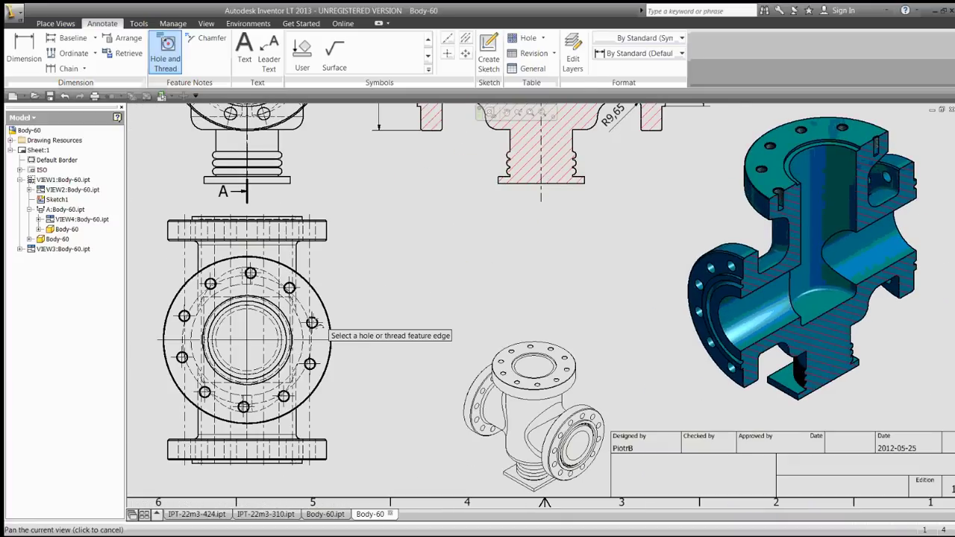
{"action": "scroll", "coordinate": [317, 343], "scroll_direction": "down", "scroll_amount": 3}
{"action": "scroll", "coordinate": [297, 328], "scroll_direction": "down", "scroll_amount": 3}
{"action": "left_click", "coordinate": [295, 327]}
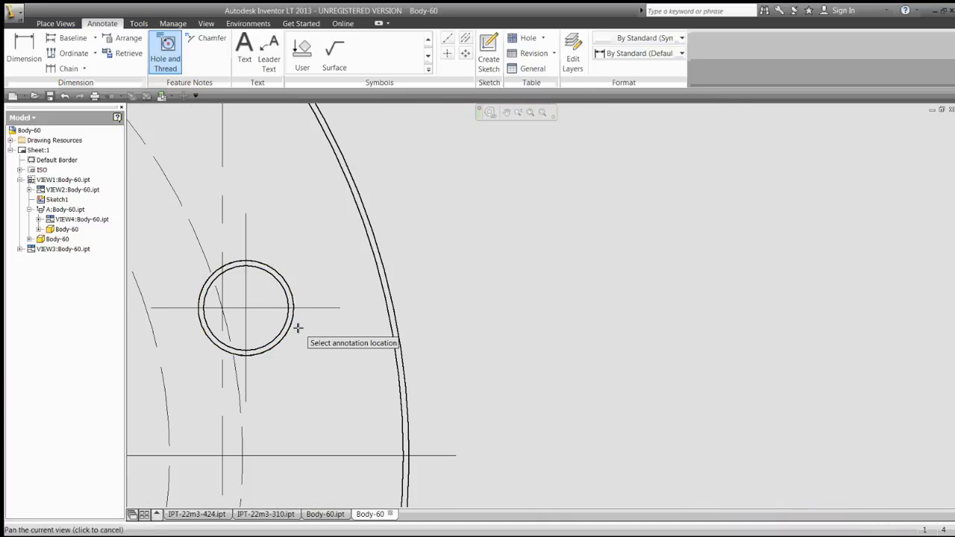
{"action": "scroll", "coordinate": [332, 341], "scroll_direction": "down", "scroll_amount": 2}
{"action": "scroll", "coordinate": [328, 328], "scroll_direction": "up", "scroll_amount": 3}
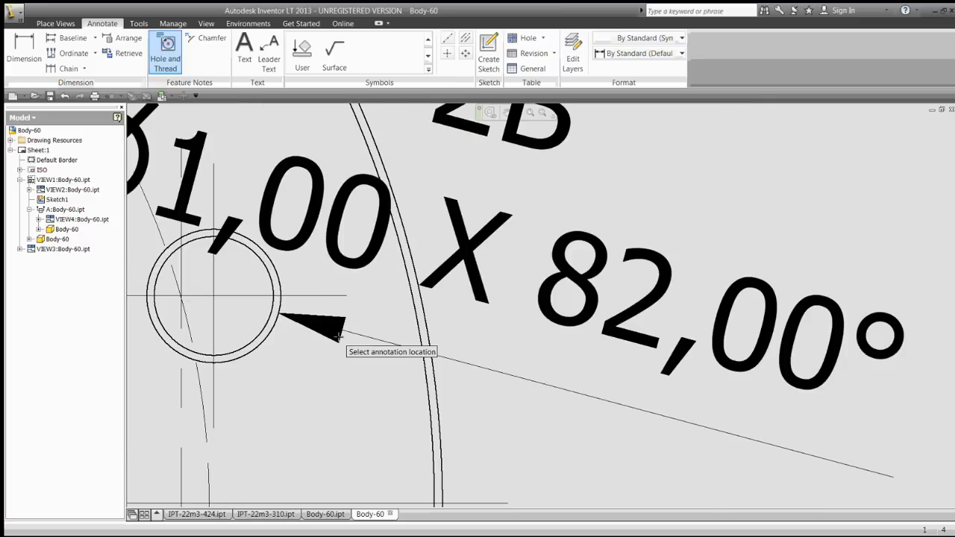
{"action": "scroll", "coordinate": [320, 316], "scroll_direction": "up", "scroll_amount": 4}
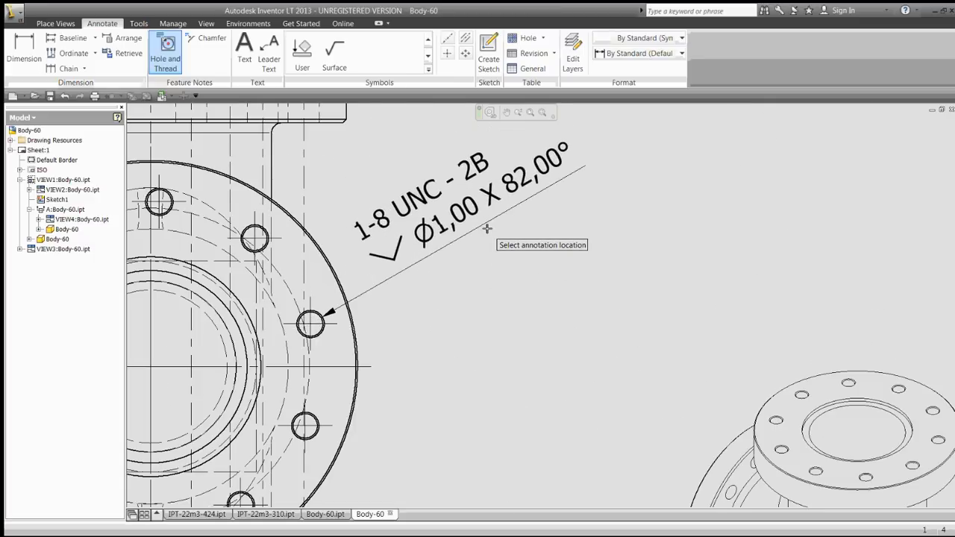
{"action": "right_click", "coordinate": [552, 220]}
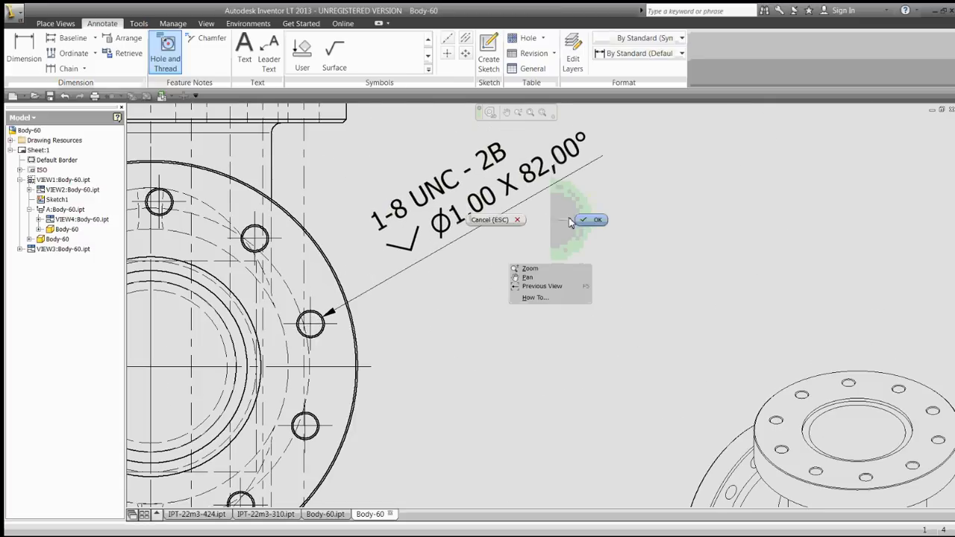
{"action": "left_click", "coordinate": [581, 220]}
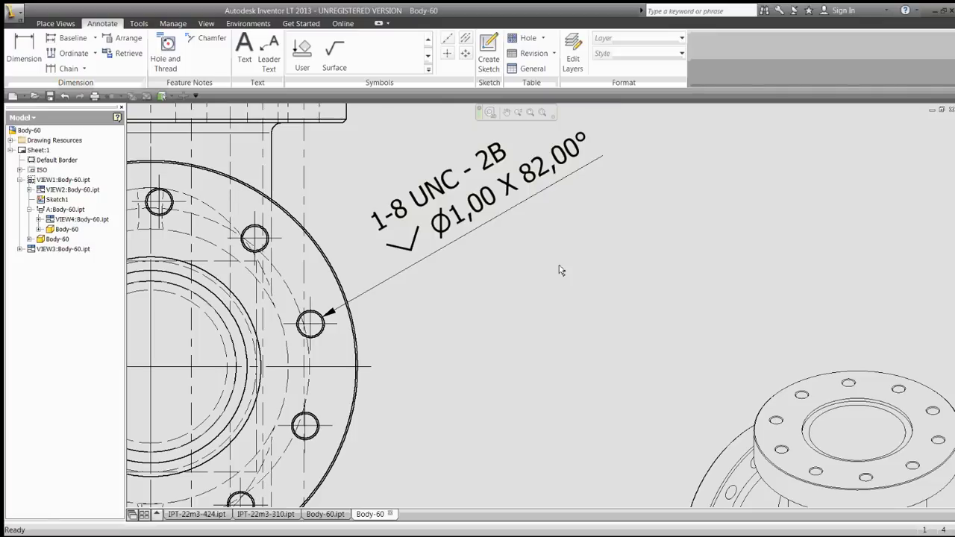
Give the 1-8 UNC - 2B hole note's dimension style a horizontal leader orientation and save the style.
{"action": "right_click", "coordinate": [478, 196]}
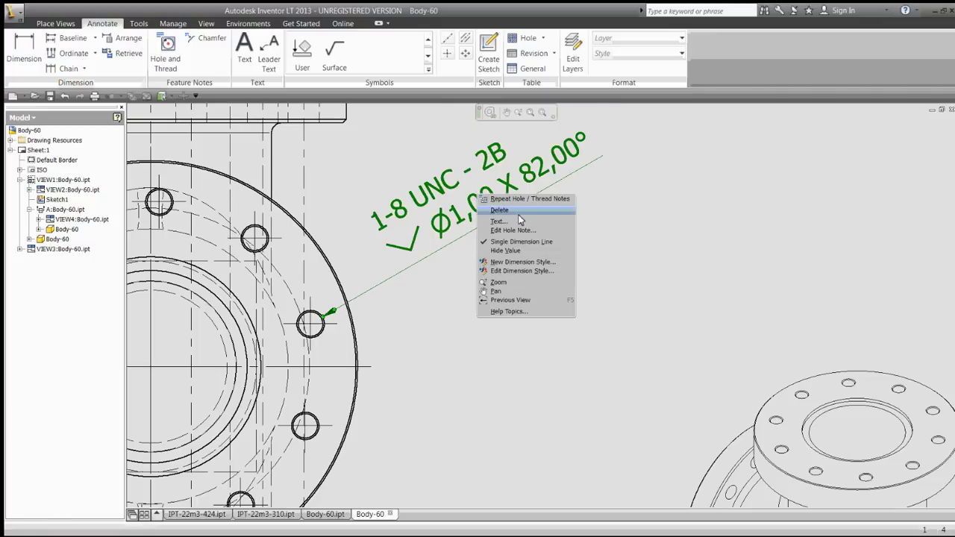
{"action": "left_click", "coordinate": [531, 270]}
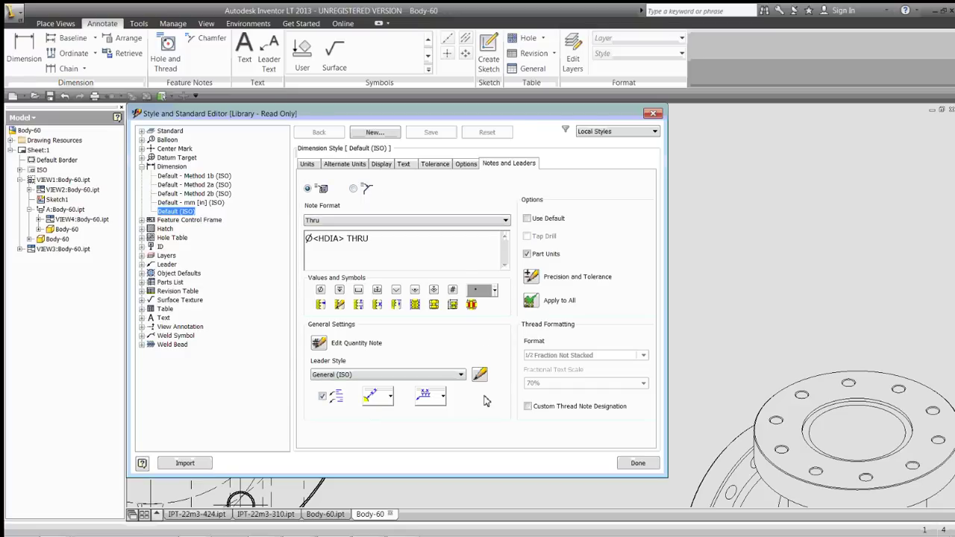
{"action": "left_click", "coordinate": [388, 396]}
{"action": "left_click", "coordinate": [371, 417]}
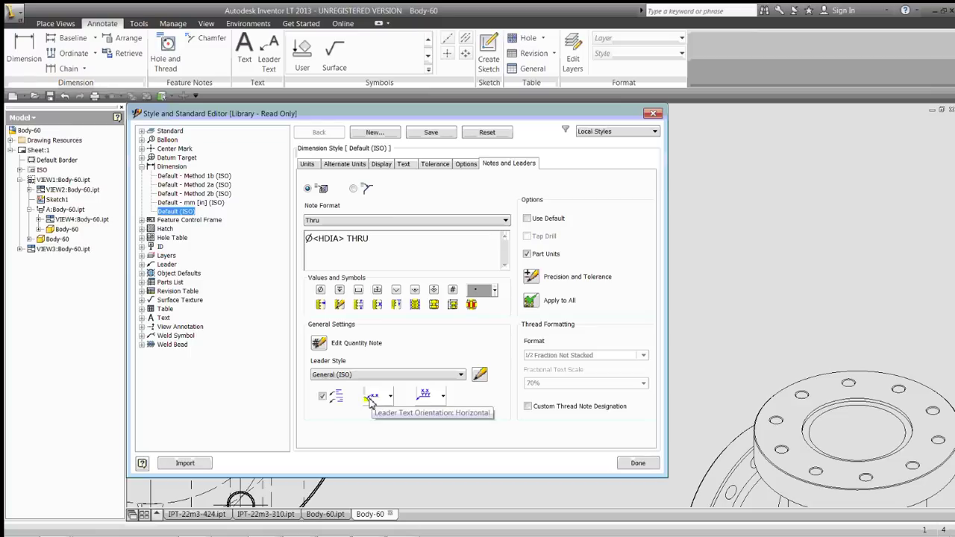
{"action": "left_click", "coordinate": [638, 463]}
{"action": "left_click", "coordinate": [377, 334]}
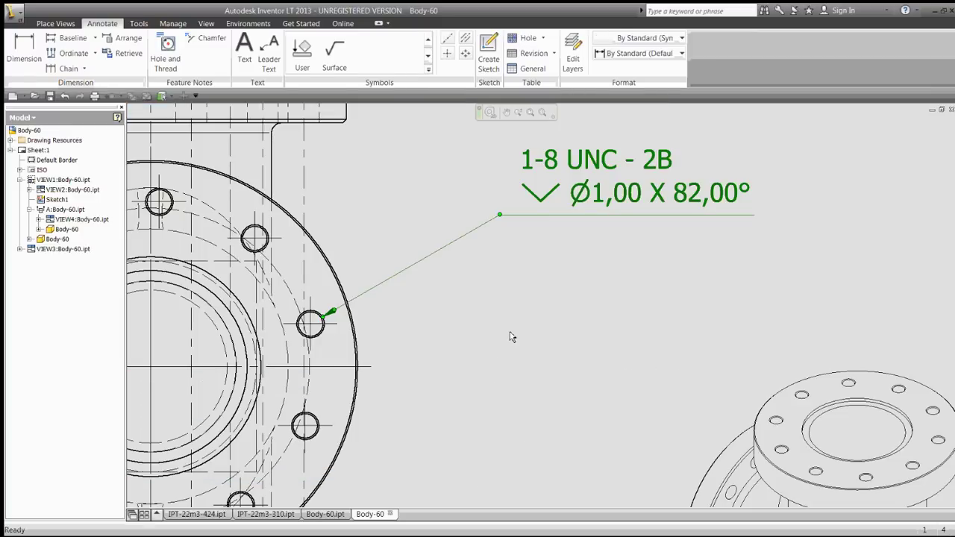
Dimension section A-A's overall width between its outer edges as 561,85.
{"action": "scroll", "coordinate": [492, 369], "scroll_direction": "up", "scroll_amount": 3}
{"action": "scroll", "coordinate": [492, 369], "scroll_direction": "down", "scroll_amount": 4}
{"action": "scroll", "coordinate": [504, 360], "scroll_direction": "down", "scroll_amount": 5}
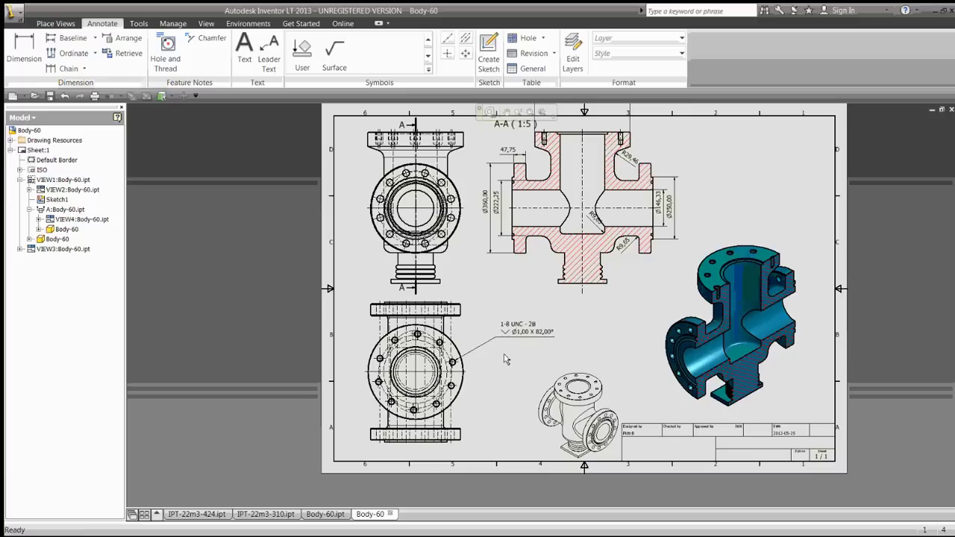
{"action": "scroll", "coordinate": [504, 359], "scroll_direction": "up", "scroll_amount": 2}
{"action": "scroll", "coordinate": [485, 313], "scroll_direction": "down", "scroll_amount": 2}
{"action": "key", "text": "d"}
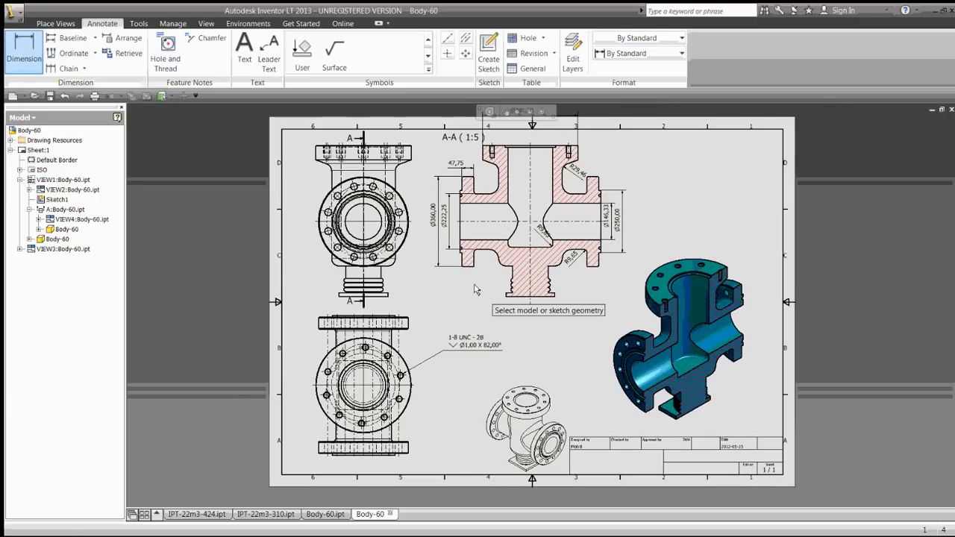
{"action": "middle_click_drag", "start_coordinate": [474, 290], "coordinate": [416, 287]}
{"action": "scroll", "coordinate": [407, 261], "scroll_direction": "down", "scroll_amount": 3}
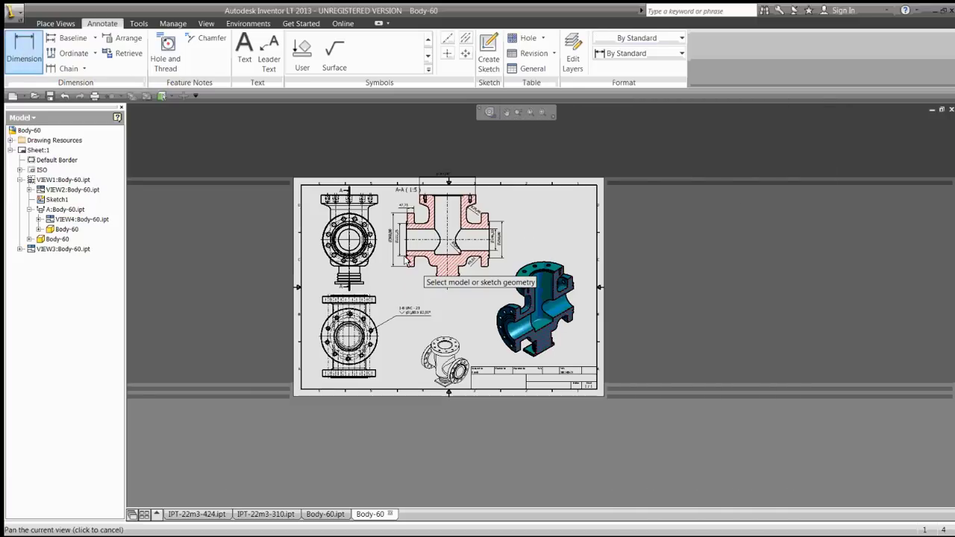
{"action": "scroll", "coordinate": [407, 262], "scroll_direction": "up", "scroll_amount": 5}
{"action": "left_click", "coordinate": [401, 186]}
{"action": "left_click", "coordinate": [698, 208]}
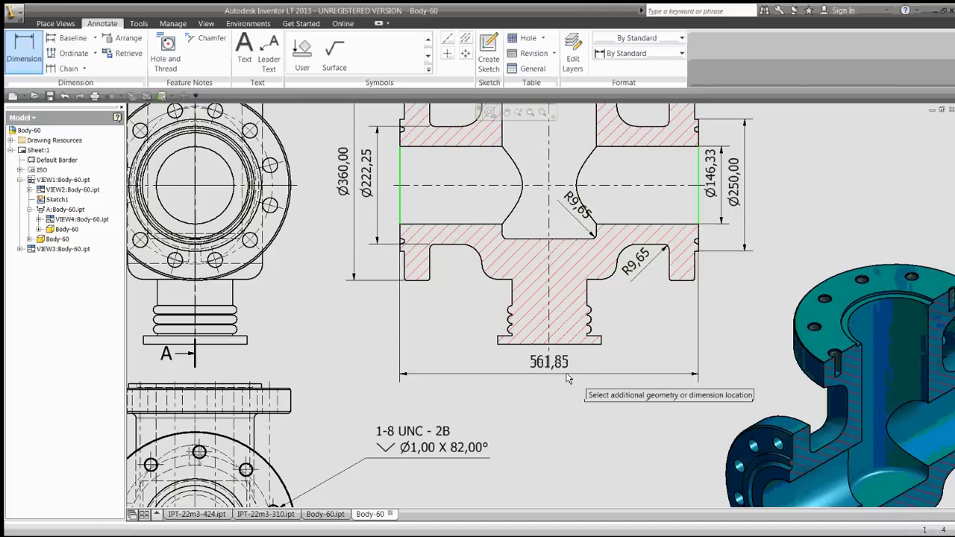
{"action": "left_click", "coordinate": [561, 384]}
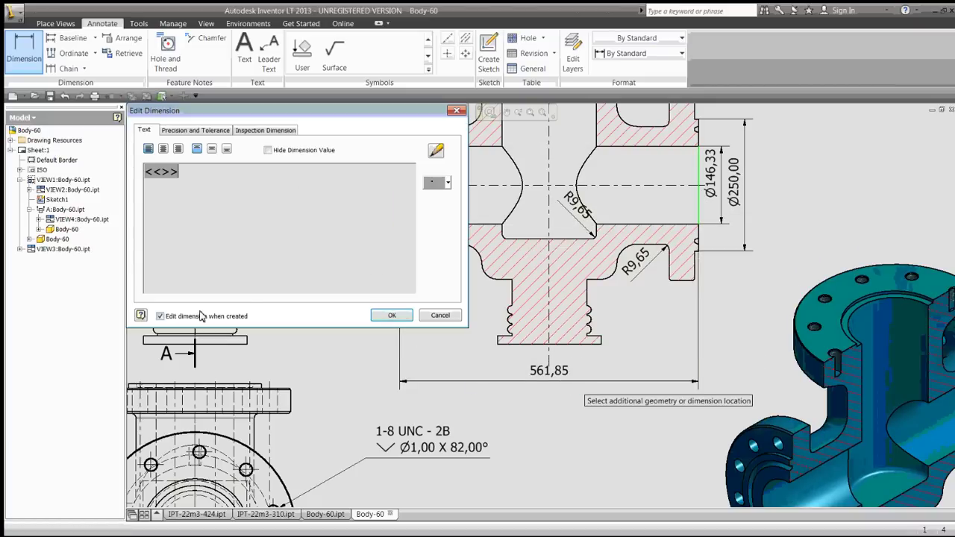
{"action": "left_click", "coordinate": [401, 321]}
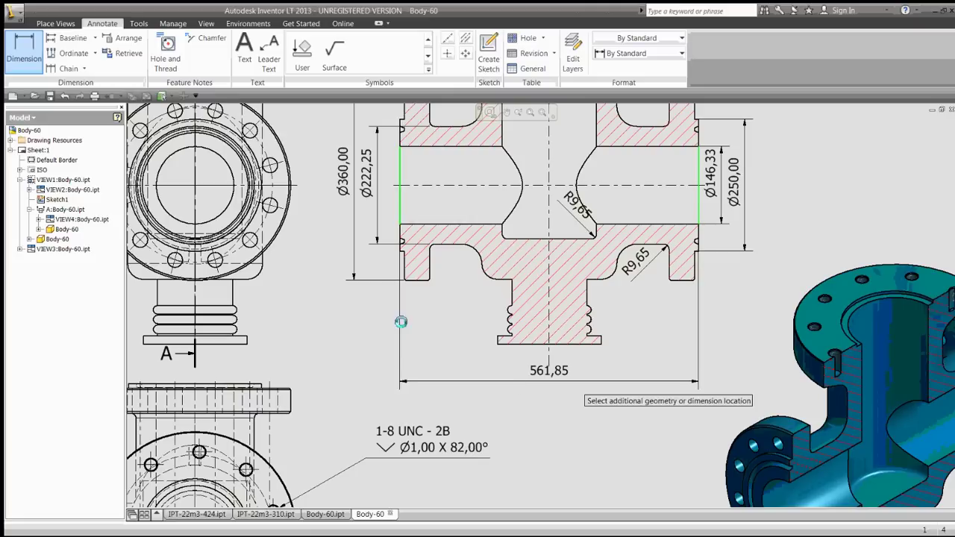
Add a 47,75 dimension to the lower-left flange, then fit the whole sheet in view.
{"action": "left_click", "coordinate": [402, 266]}
{"action": "left_click", "coordinate": [430, 270]}
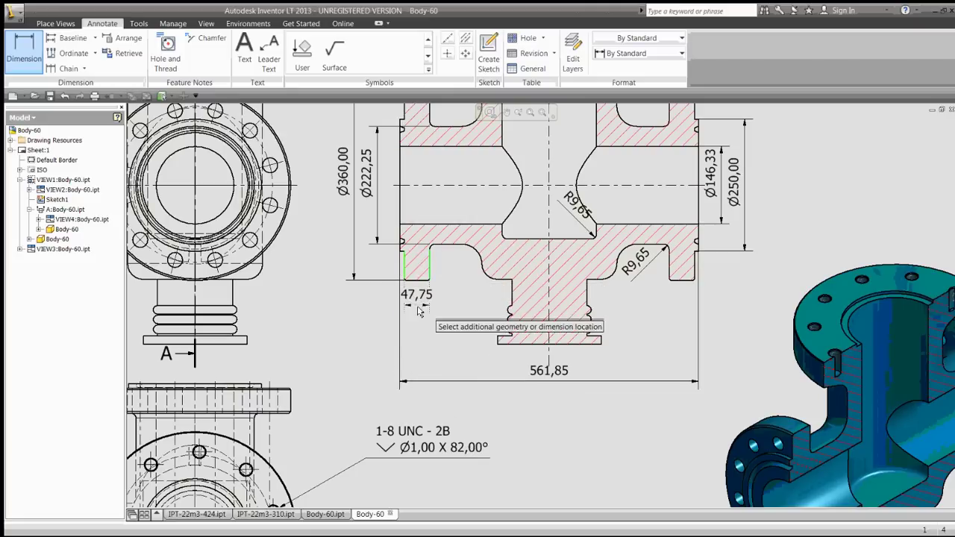
{"action": "left_click", "coordinate": [420, 317]}
{"action": "key", "text": "F2"}
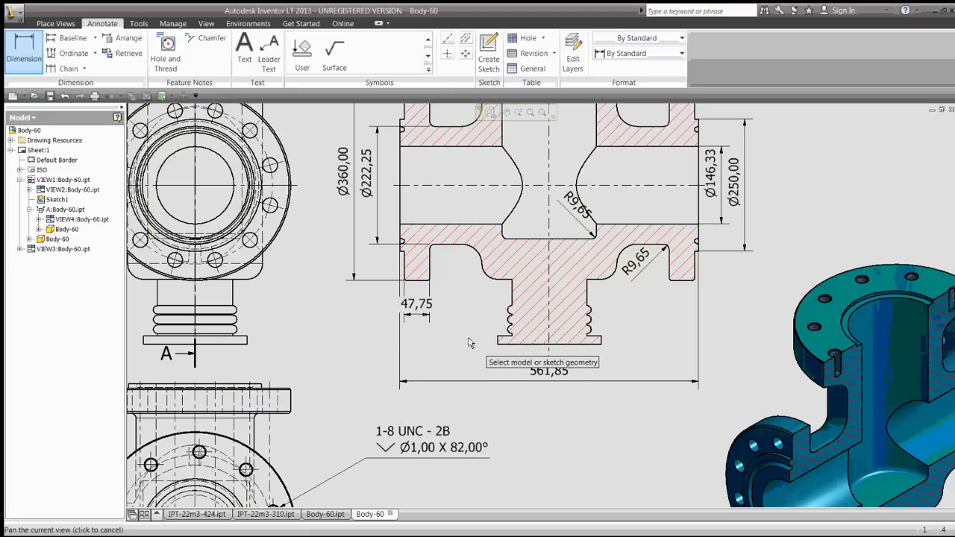
{"action": "key", "text": "Home"}
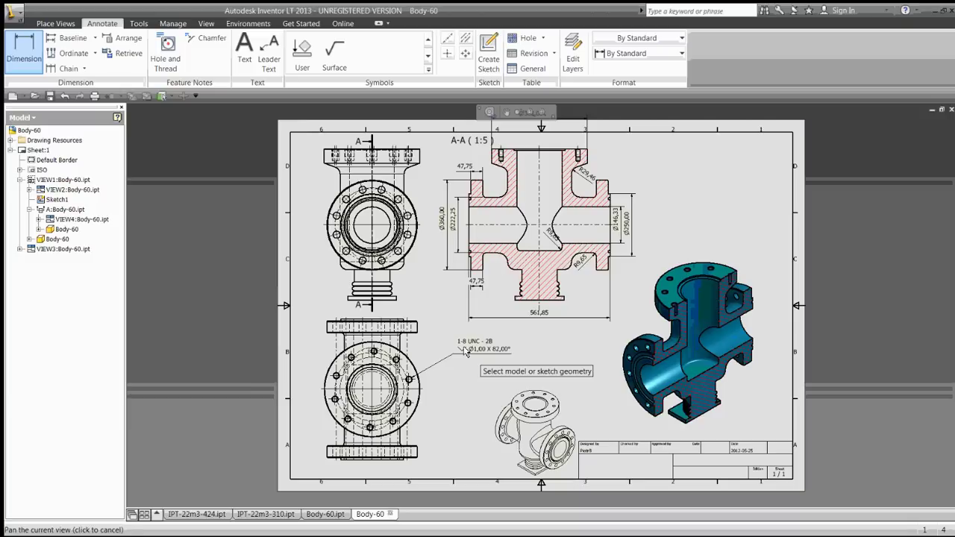
Circle section A-A's upper-right flange as detail view B at 1:2 scale, placed at the sheet's upper right.
{"action": "left_click", "coordinate": [56, 23]}
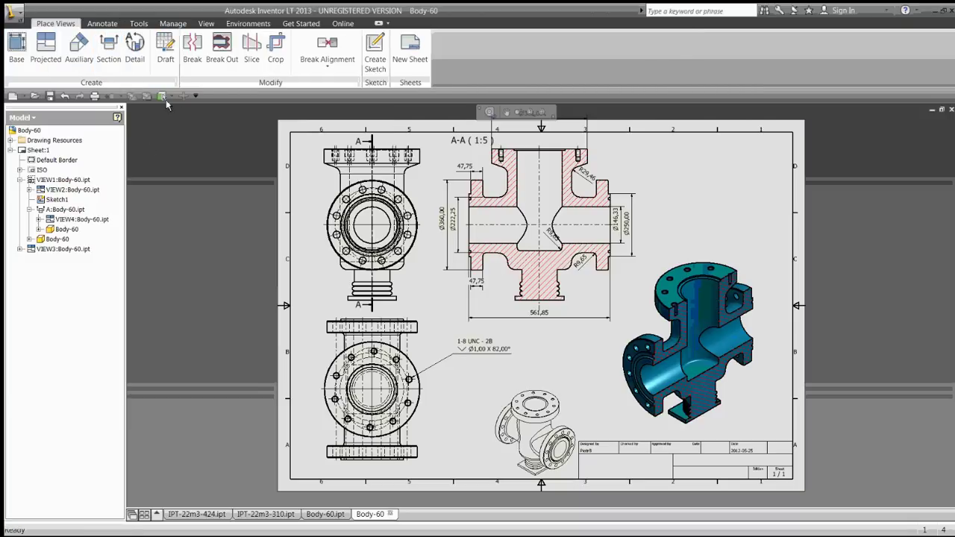
{"action": "left_click", "coordinate": [134, 46]}
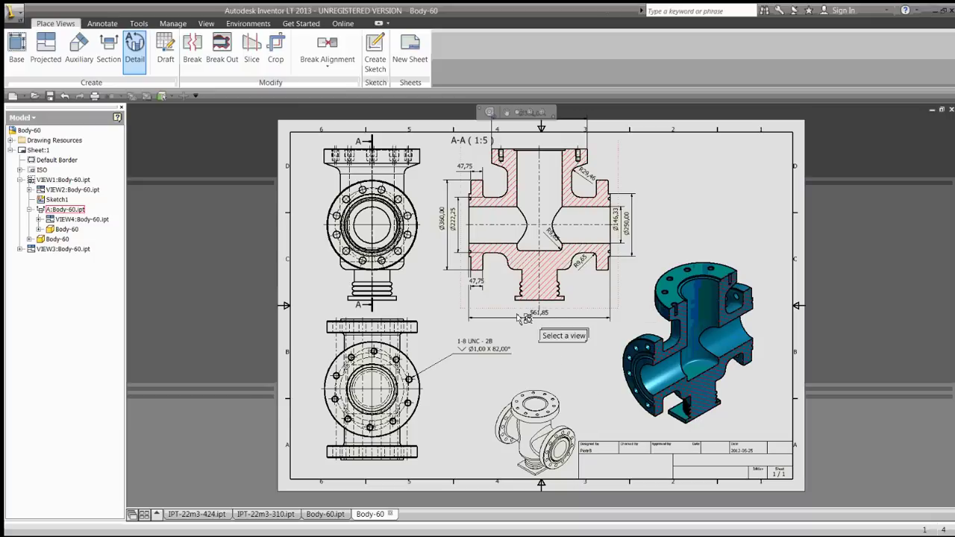
{"action": "left_click", "coordinate": [579, 233]}
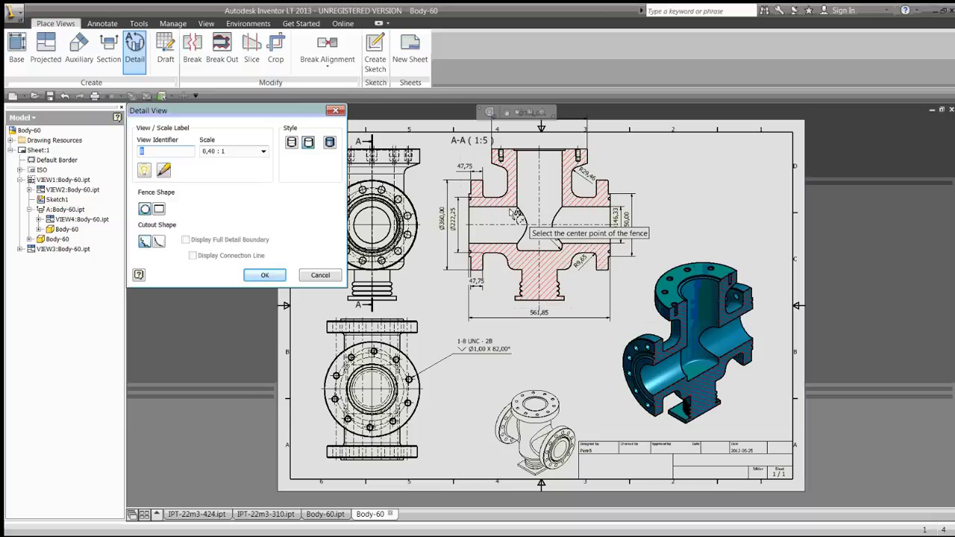
{"action": "left_click", "coordinate": [578, 153]}
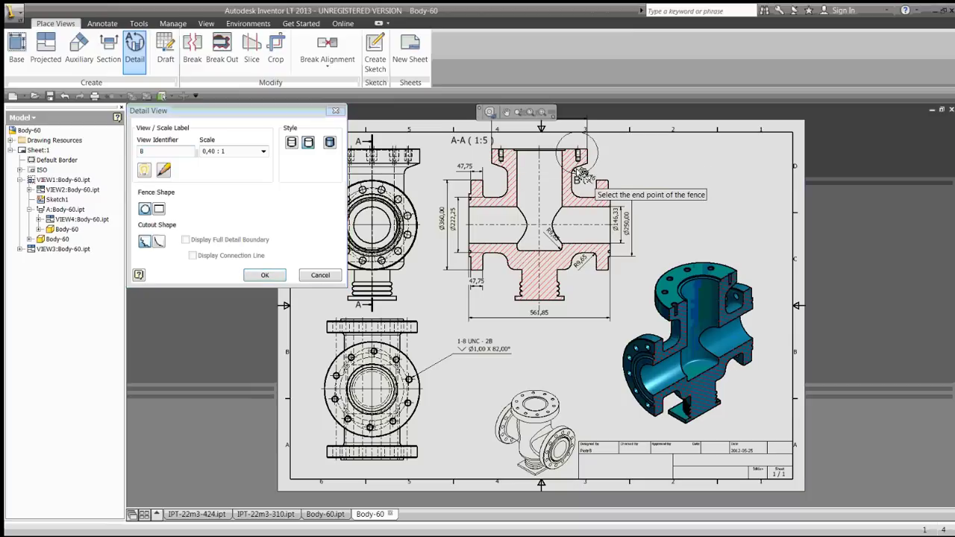
{"action": "left_click", "coordinate": [584, 176]}
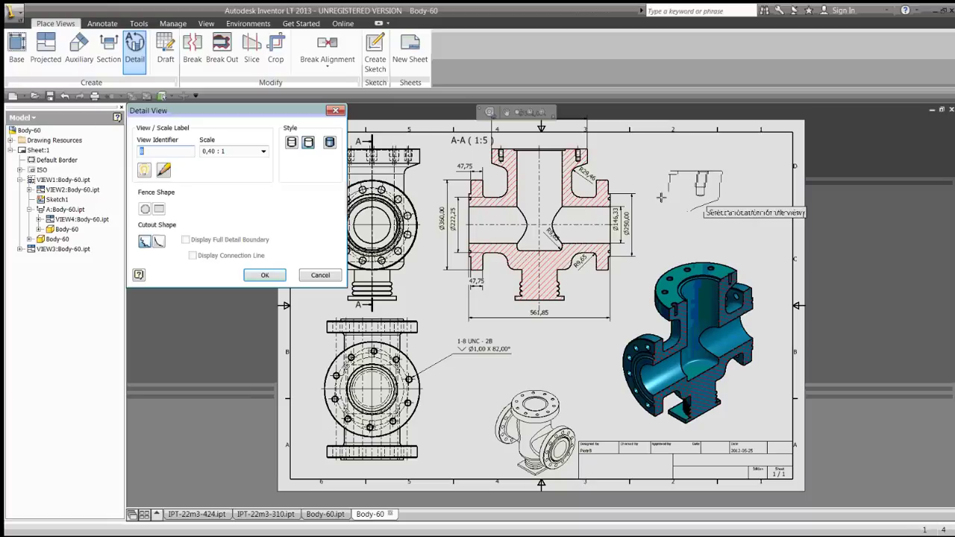
{"action": "left_click", "coordinate": [232, 152]}
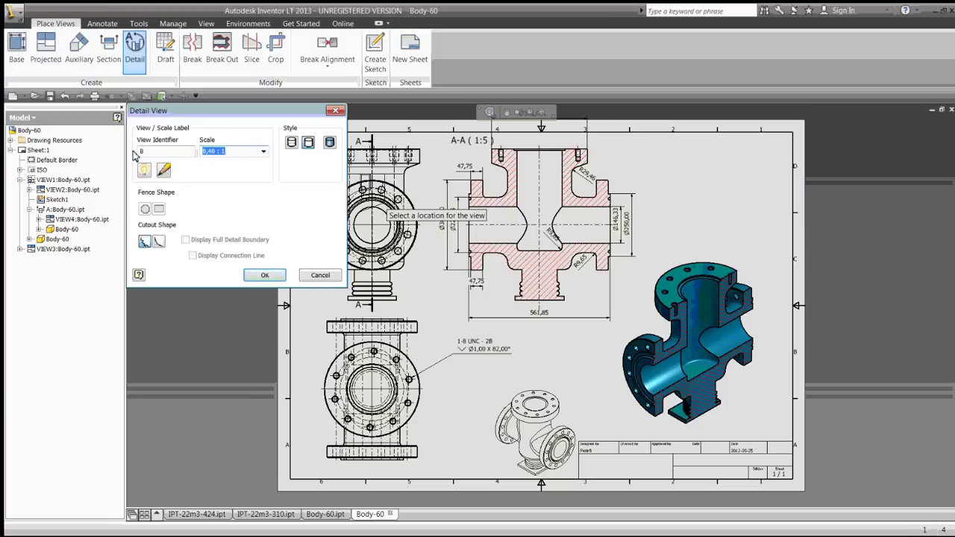
{"action": "type", "text": "1:1"}
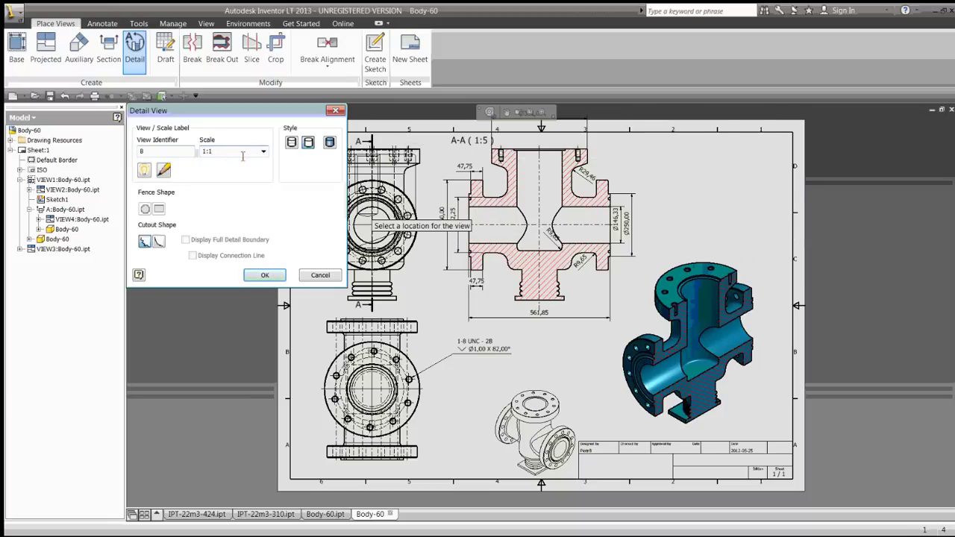
{"action": "key", "text": "BackSpace"}
{"action": "type", "text": "2"}
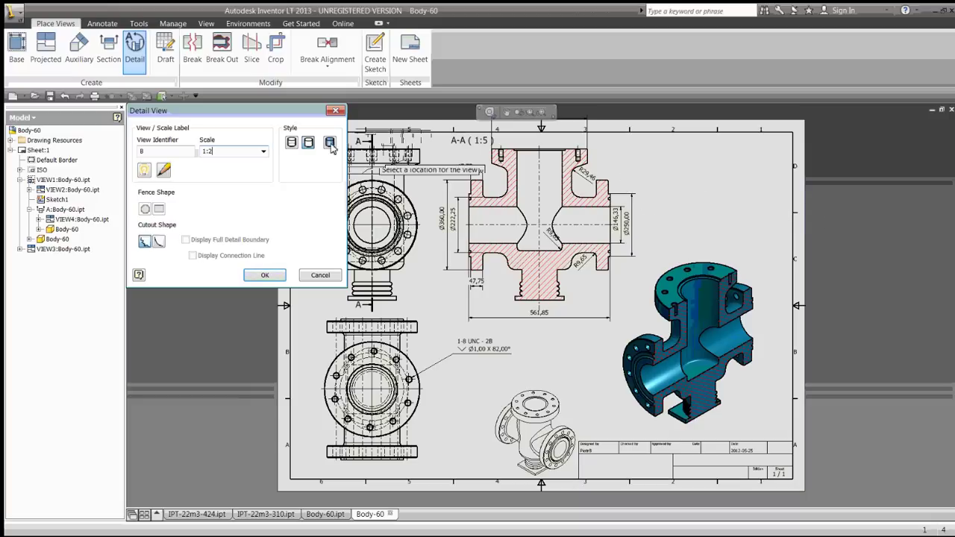
{"action": "left_click", "coordinate": [710, 203]}
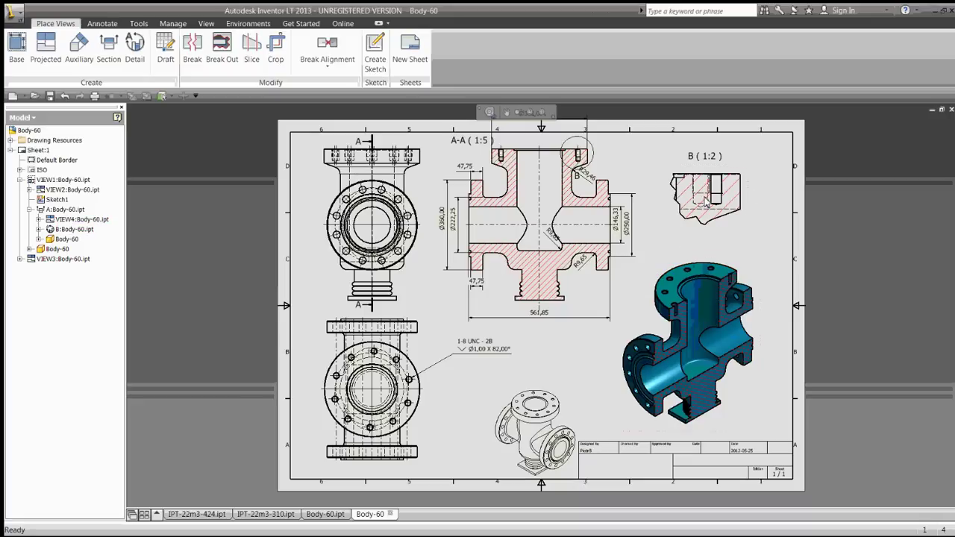
Edit detail view B so its hidden lines are no longer shown.
{"action": "scroll", "coordinate": [706, 196], "scroll_direction": "down", "scroll_amount": 2}
{"action": "scroll", "coordinate": [738, 200], "scroll_direction": "up", "scroll_amount": 6}
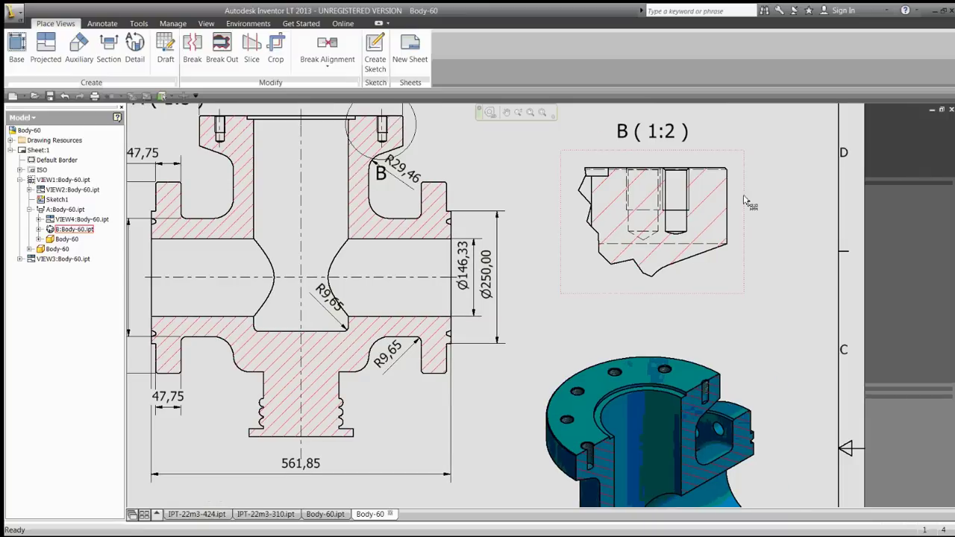
{"action": "double_click", "coordinate": [742, 201]}
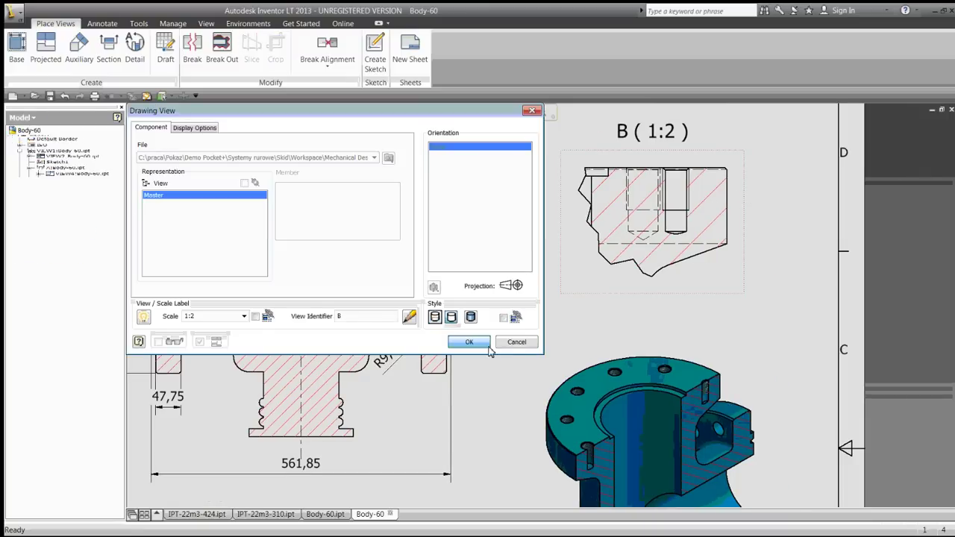
{"action": "left_click", "coordinate": [485, 346]}
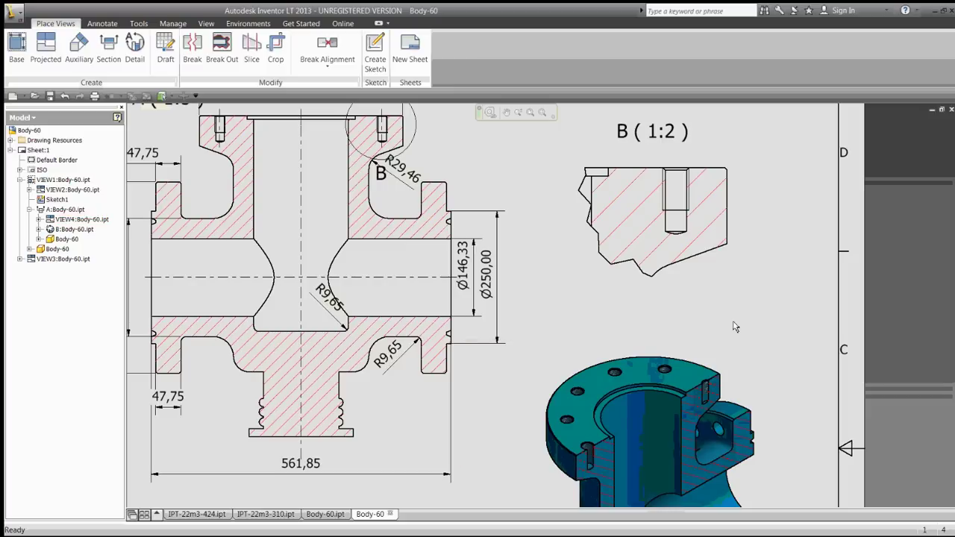
Add an automatic centerline to the hole in detail view B.
{"action": "right_click", "coordinate": [736, 256]}
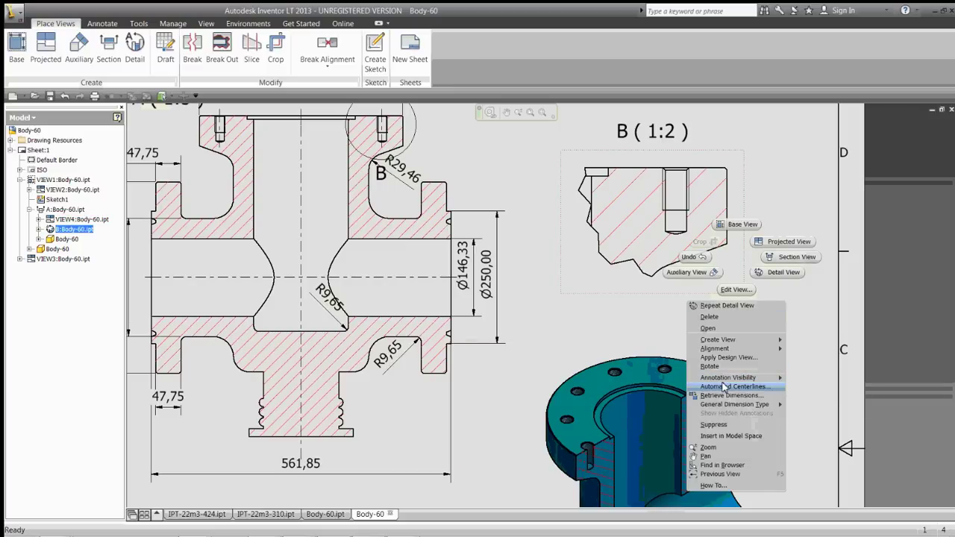
{"action": "left_click", "coordinate": [734, 386]}
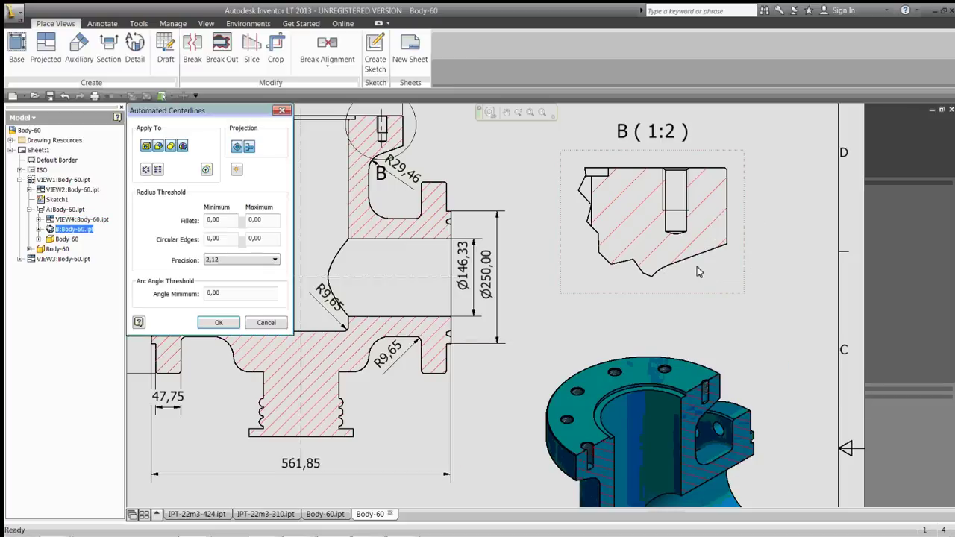
{"action": "left_click", "coordinate": [218, 322]}
{"action": "left_click", "coordinate": [480, 174]}
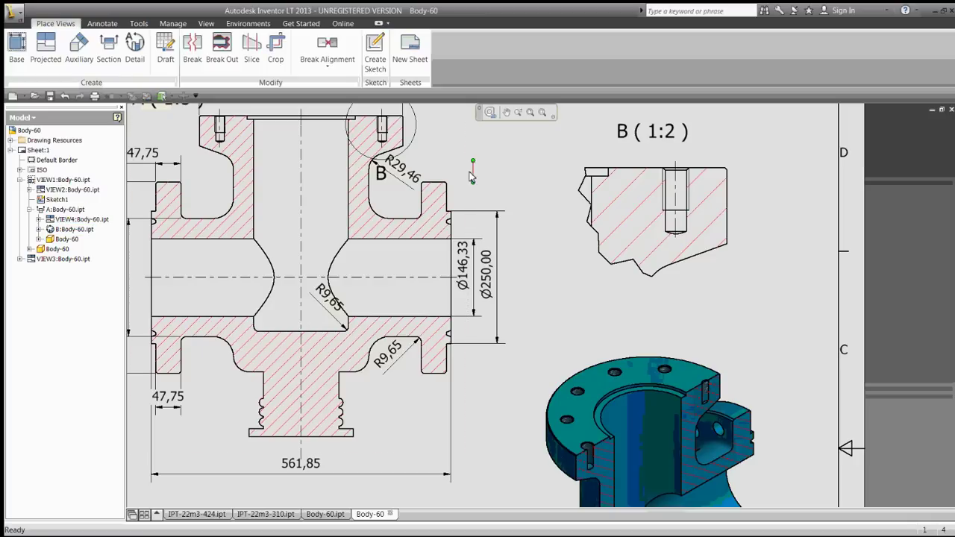
Pan and zoom out until the whole Body-60 drawing sheet is visible.
{"action": "middle_click_drag", "start_coordinate": [622, 341], "coordinate": [607, 330]}
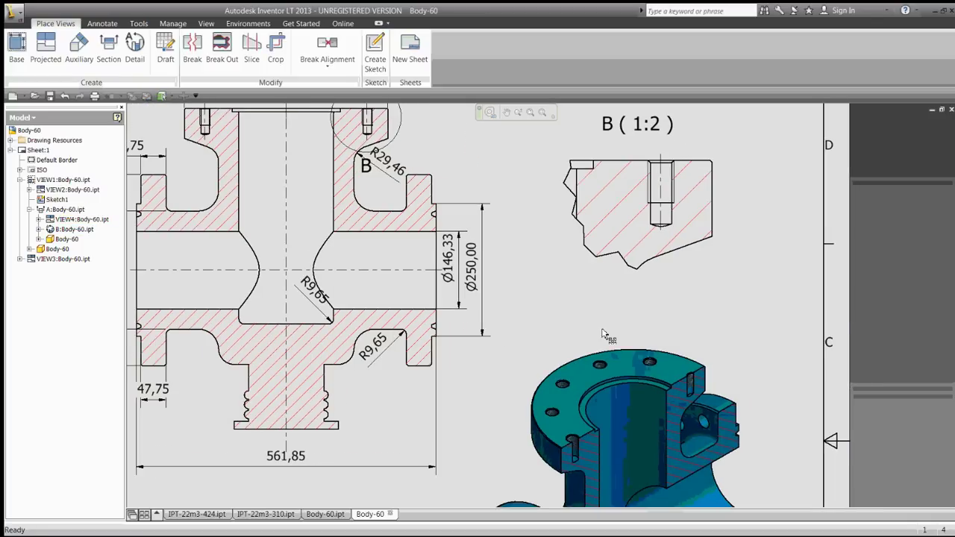
{"action": "scroll", "coordinate": [604, 328], "scroll_direction": "up", "scroll_amount": 2}
{"action": "scroll", "coordinate": [605, 315], "scroll_direction": "down", "scroll_amount": 2}
{"action": "scroll", "coordinate": [589, 312], "scroll_direction": "down", "scroll_amount": 2}
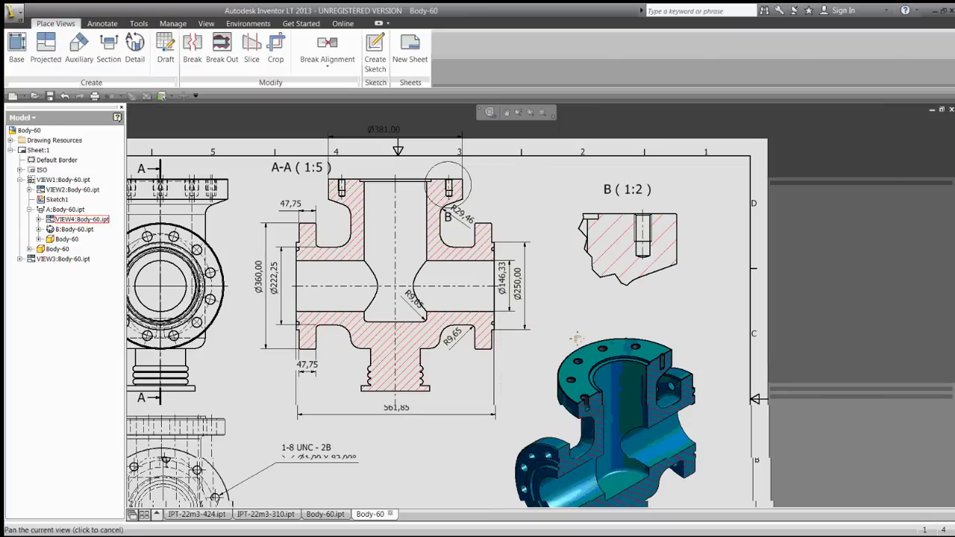
{"action": "middle_click_drag", "start_coordinate": [576, 338], "coordinate": [587, 326]}
{"action": "scroll", "coordinate": [588, 320], "scroll_direction": "down", "scroll_amount": 2}
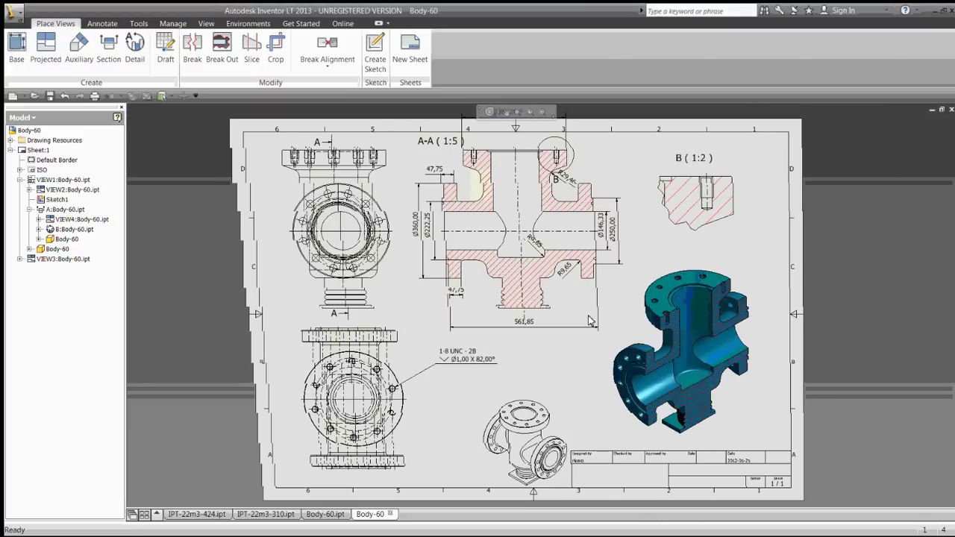
{"action": "scroll", "coordinate": [588, 314], "scroll_direction": "down", "scroll_amount": 1}
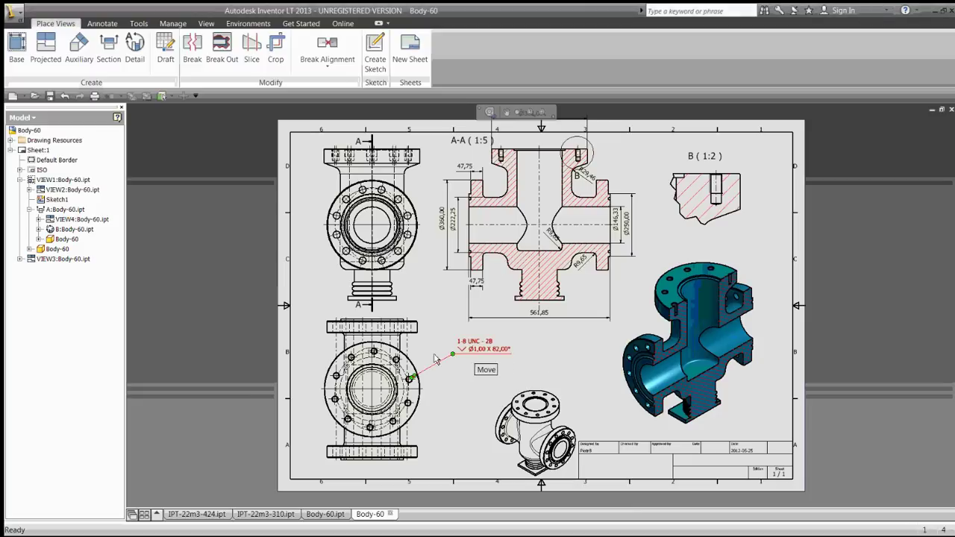
Switch to the Body-60.ipt model, orbit the valve, and edit the revolved pipe body's sketch.
{"action": "left_click", "coordinate": [322, 515]}
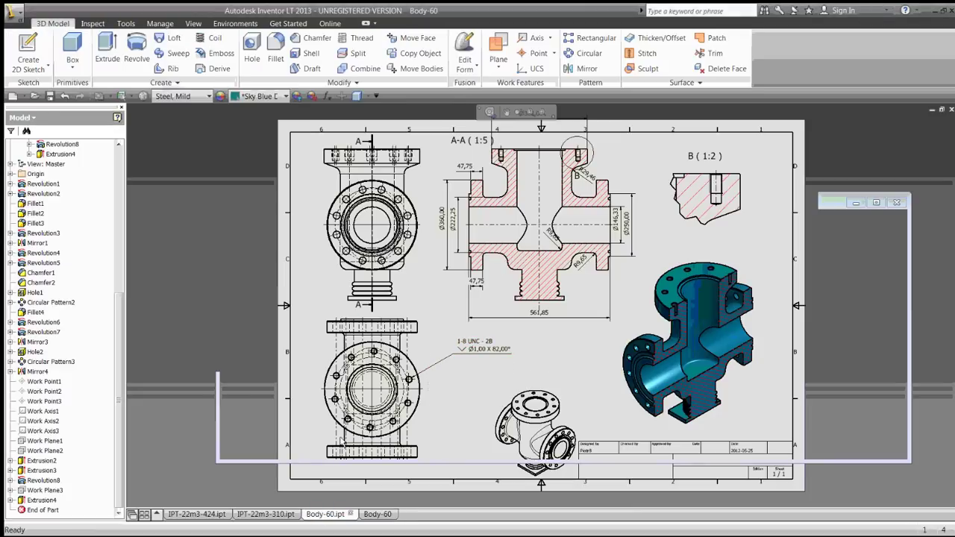
{"action": "key", "text": "F6"}
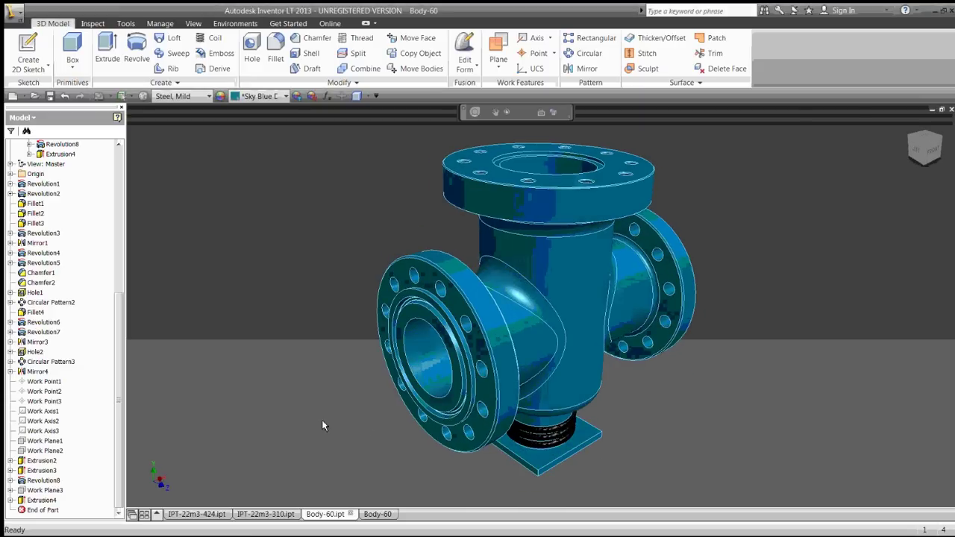
{"action": "mouse_move", "coordinate": [322, 425]}
{"action": "middle_mouse_down", "text": "shift"}
{"action": "mouse_move", "coordinate": [332, 469]}
{"action": "mouse_move", "coordinate": [345, 444]}
{"action": "mouse_move", "coordinate": [460, 384]}
{"action": "mouse_move", "coordinate": [511, 392]}
{"action": "mouse_move", "coordinate": [541, 375]}
{"action": "mouse_move", "coordinate": [565, 281]}
{"action": "middle_mouse_up", "text": "shift"}
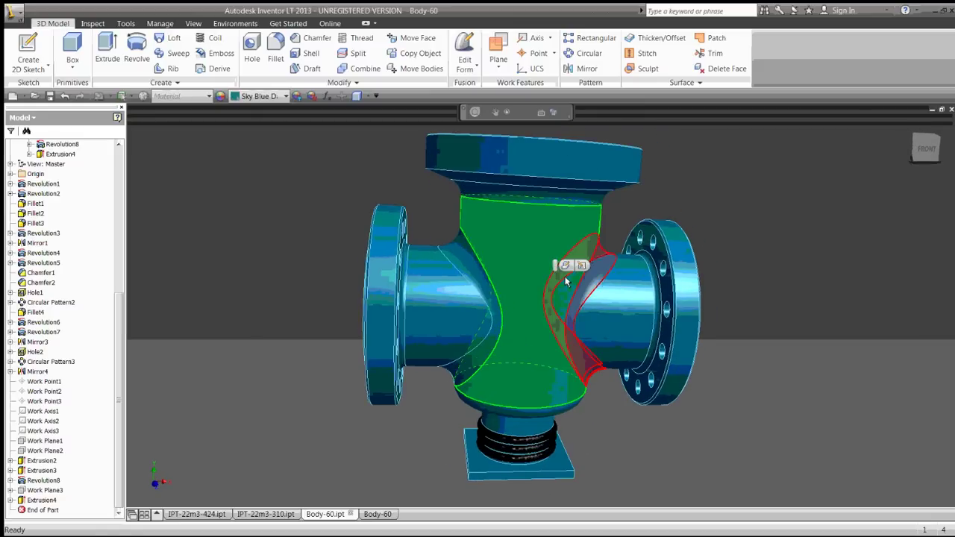
{"action": "left_click", "coordinate": [559, 256]}
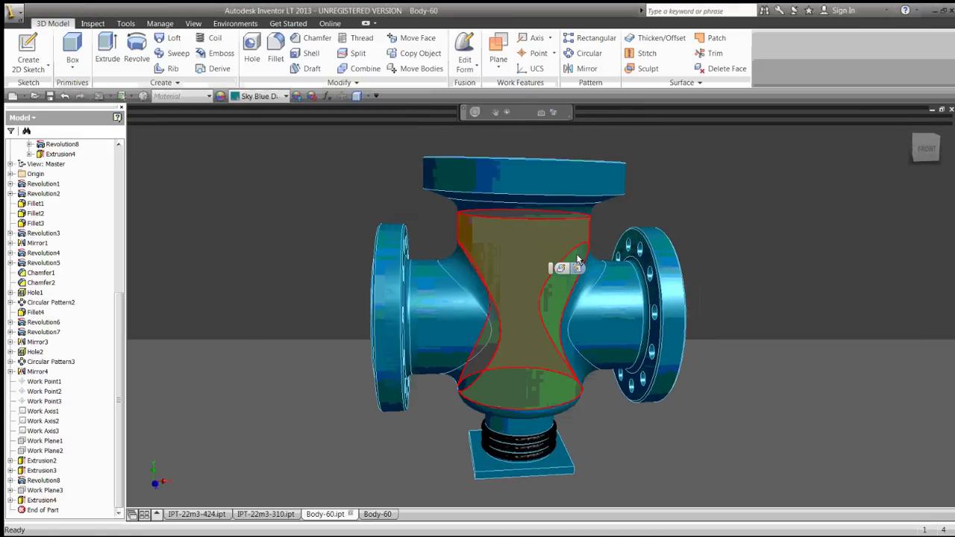
{"action": "middle_click_drag", "start_coordinate": [565, 266], "coordinate": [578, 259], "text": "shift"}
{"action": "left_click", "coordinate": [577, 267]}
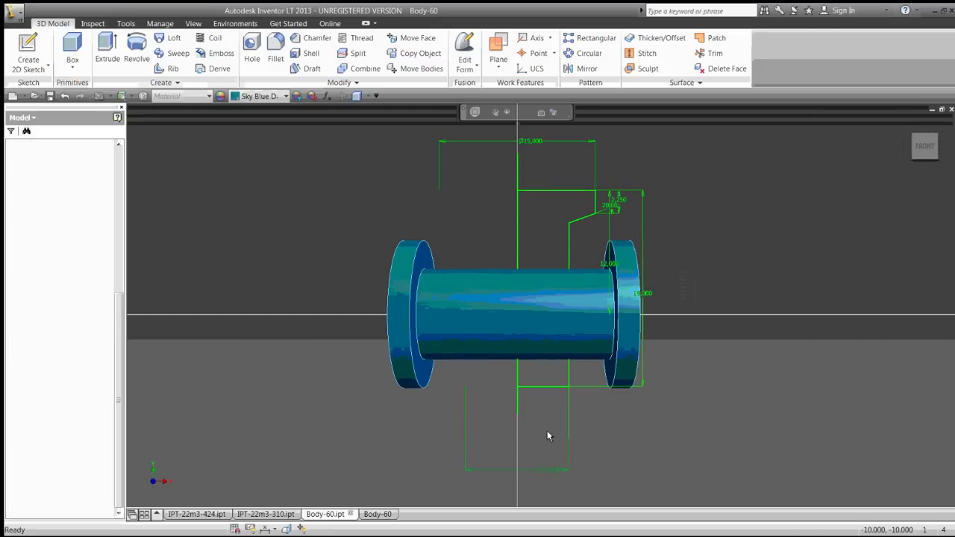
Add a 9 in horizontal dimension to the sketch's bottom line.
{"action": "left_click", "coordinate": [546, 469]}
{"action": "left_click", "coordinate": [547, 472]}
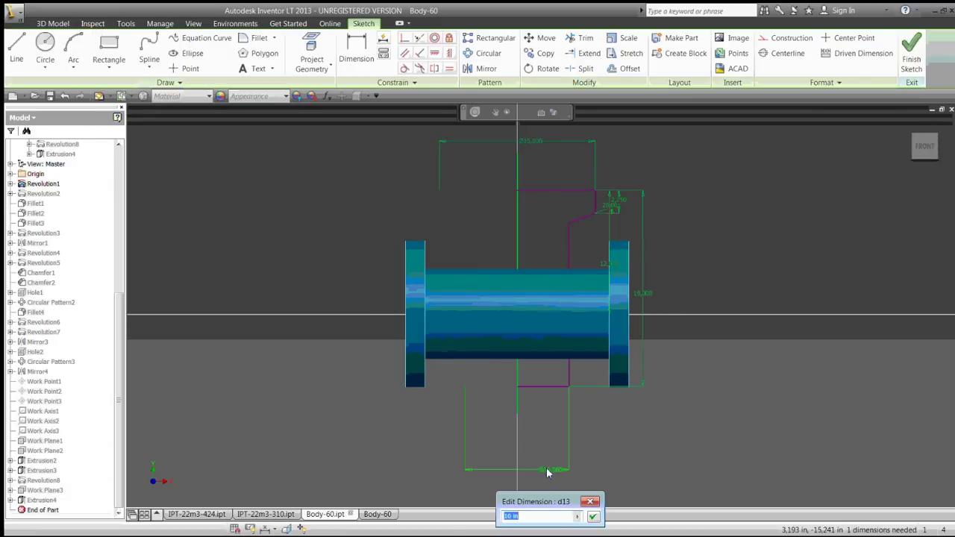
{"action": "type", "text": "9"}
{"action": "left_click", "coordinate": [592, 516]}
{"action": "left_click", "coordinate": [850, 37]}
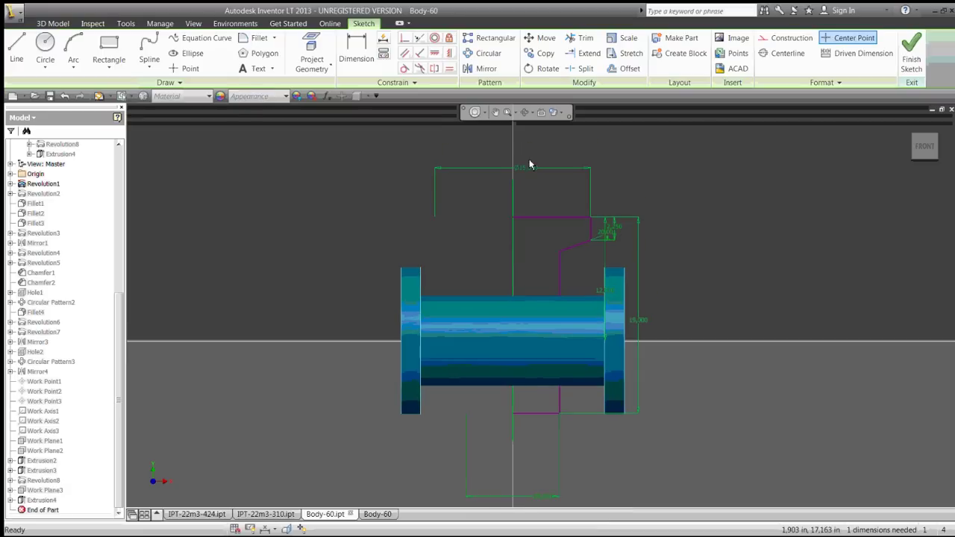
Set the top diameter to 12 in and the vertical dimension to 18 in, then finish the sketch.
{"action": "double_click", "coordinate": [527, 167]}
{"action": "type", "text": "12"}
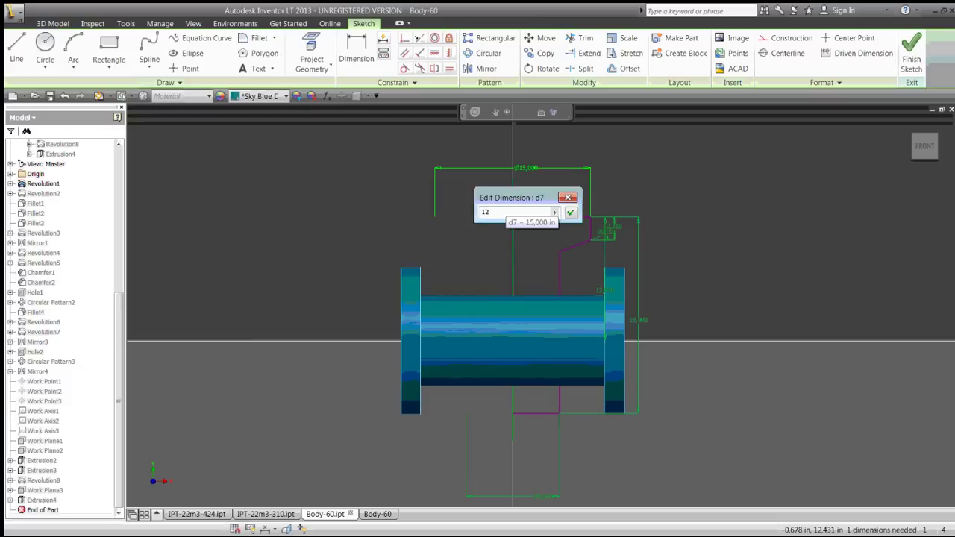
{"action": "type", "text": ",0"}
{"action": "key", "text": "Return"}
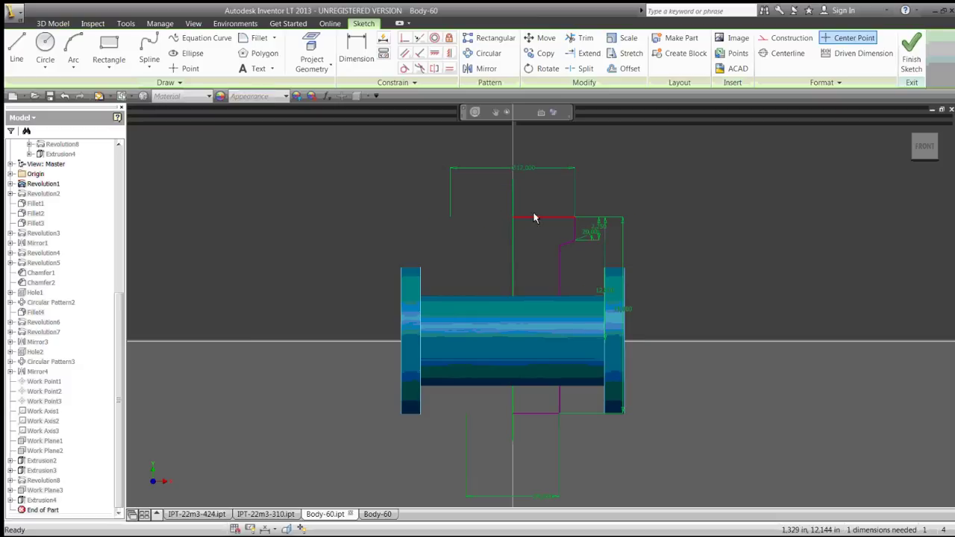
{"action": "left_click", "coordinate": [616, 309]}
{"action": "type", "text": "18in"}
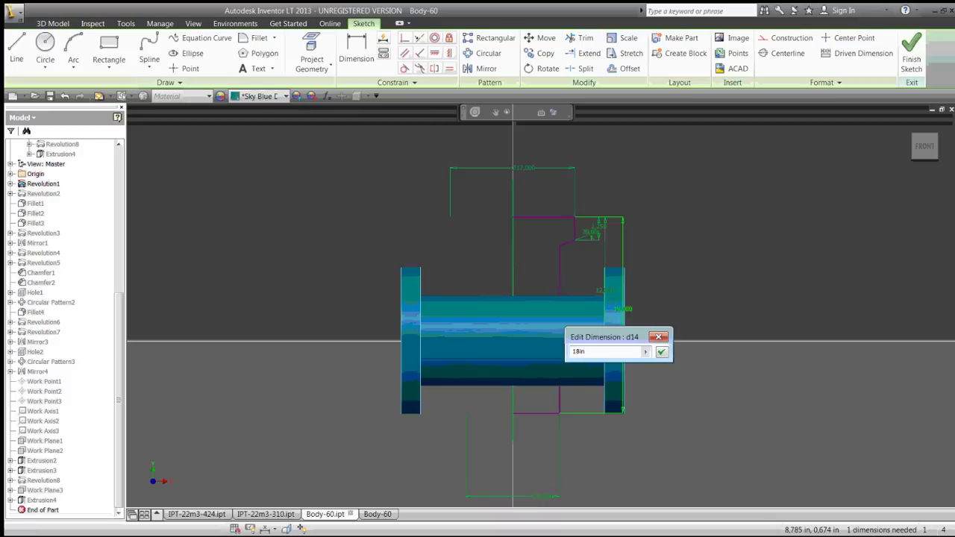
{"action": "key", "text": "Return"}
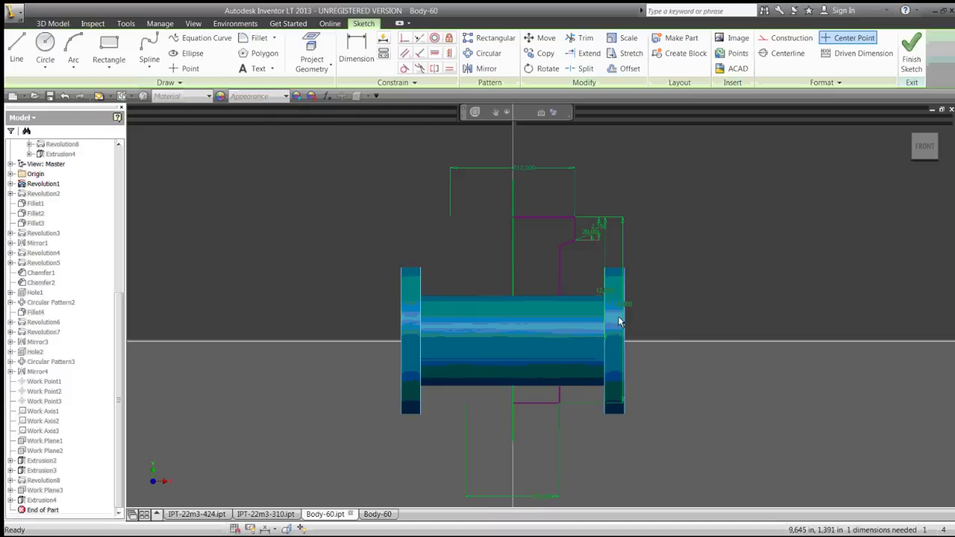
{"action": "right_click", "coordinate": [700, 240]}
{"action": "left_click", "coordinate": [699, 276]}
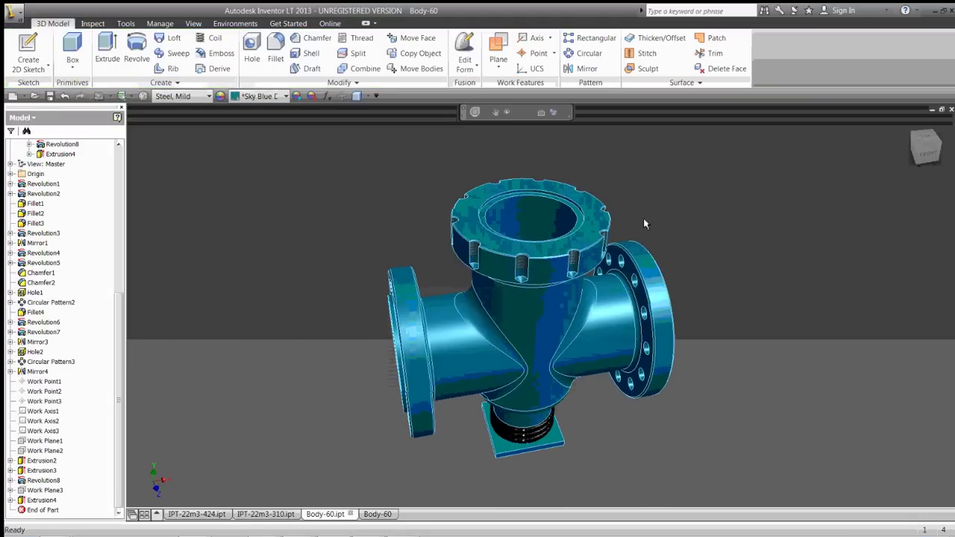
Reopen the top flange sketch, change the top diameter to 14 in, and finish the sketch.
{"action": "left_click", "coordinate": [586, 246]}
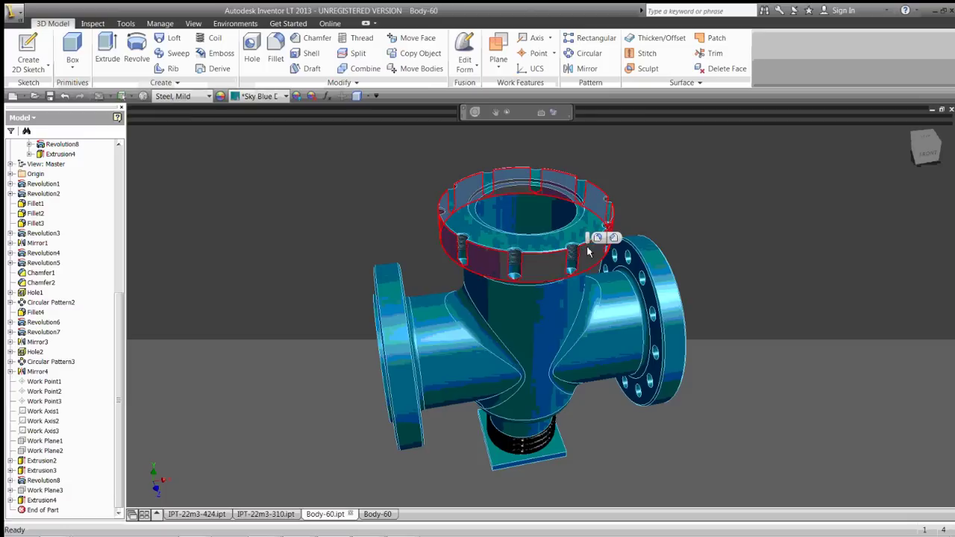
{"action": "left_click", "coordinate": [613, 238]}
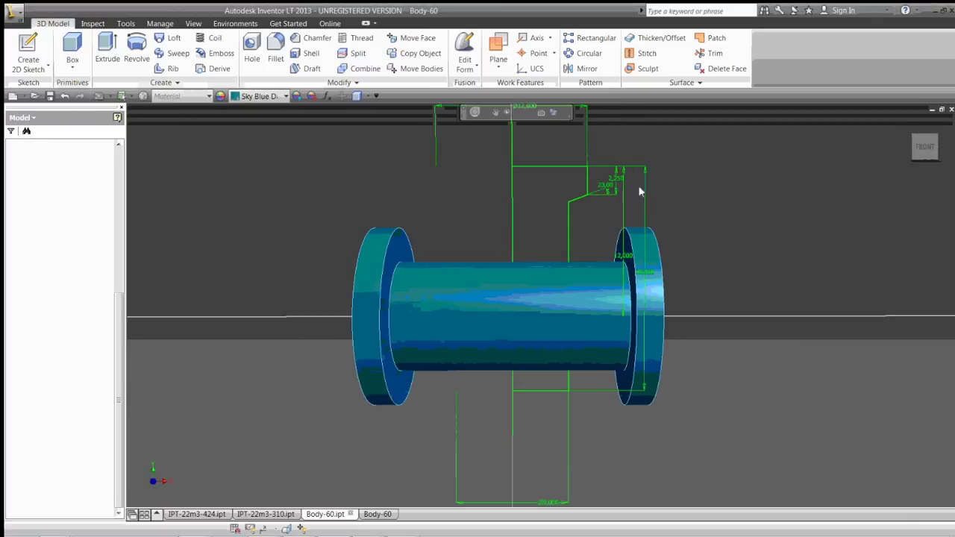
{"action": "double_click", "coordinate": [515, 137]}
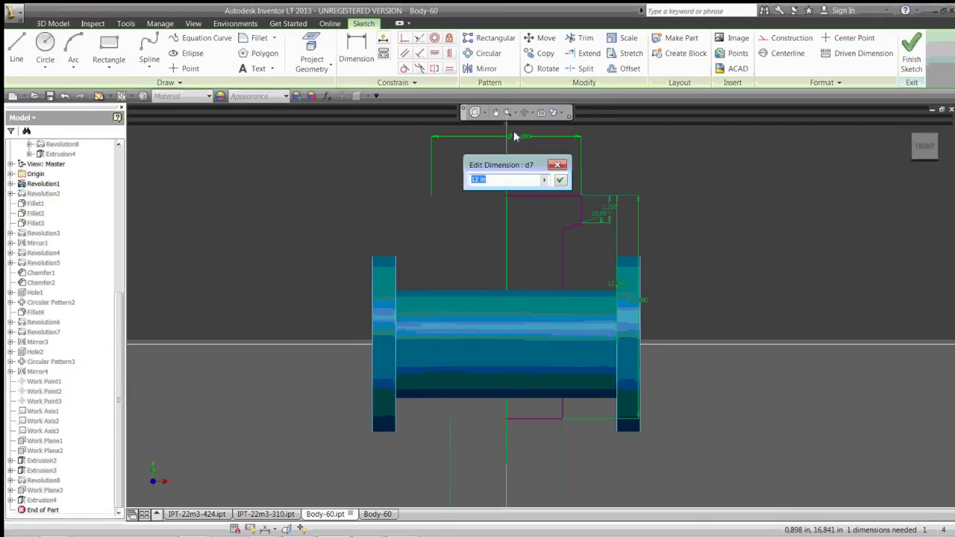
{"action": "type", "text": "14"}
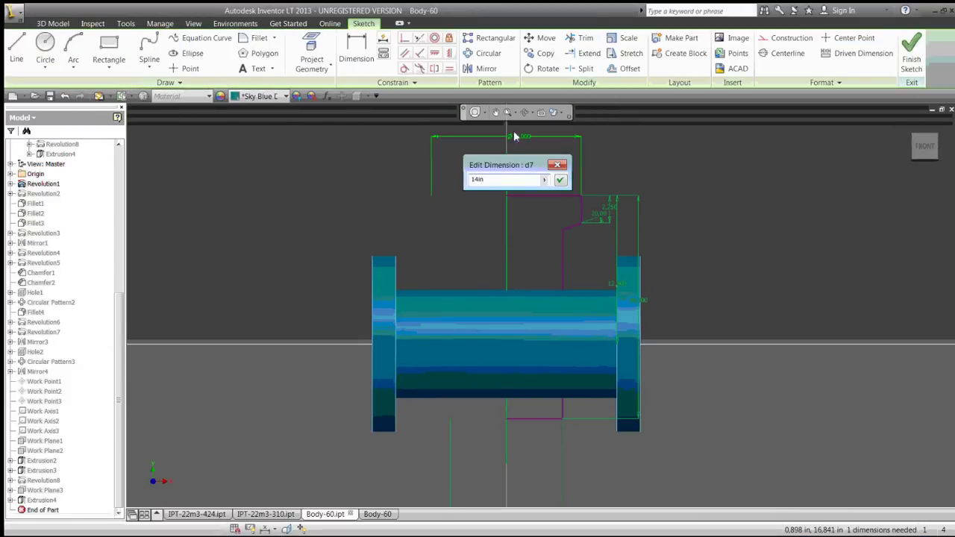
{"action": "key", "text": "Return"}
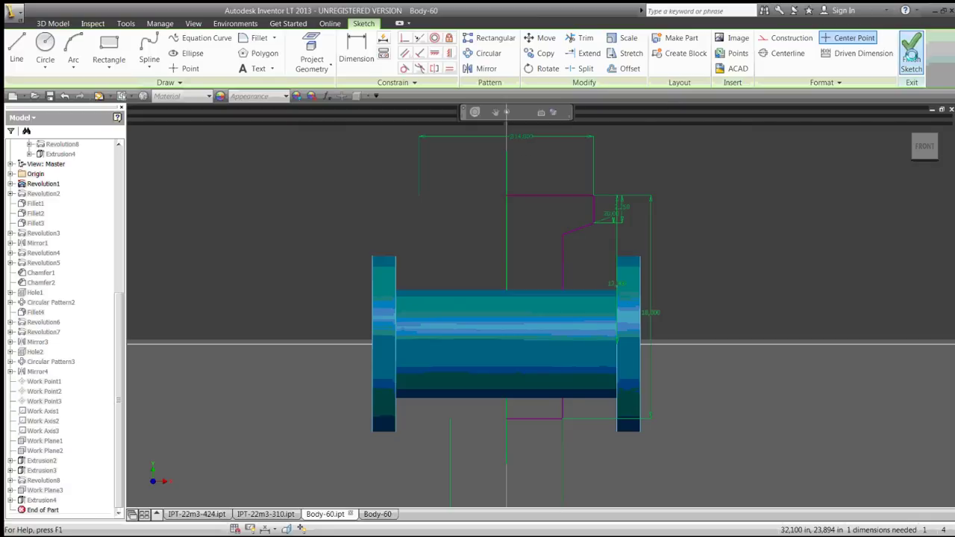
{"action": "left_click", "coordinate": [911, 54]}
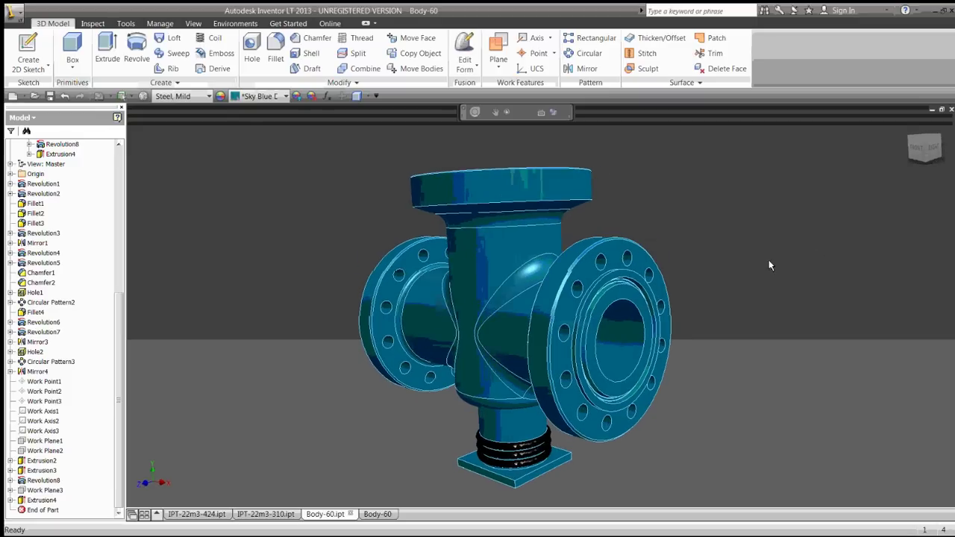
Open Chamfer1 on the right flange edge for editing.
{"action": "scroll", "coordinate": [742, 283], "scroll_direction": "down", "scroll_amount": 2}
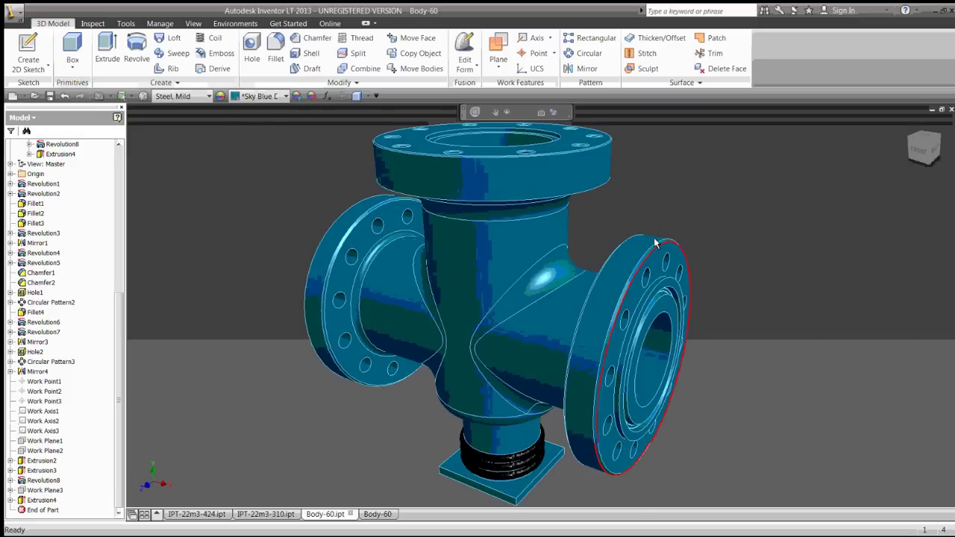
{"action": "scroll", "coordinate": [655, 239], "scroll_direction": "down", "scroll_amount": 3}
{"action": "left_click", "coordinate": [658, 239]}
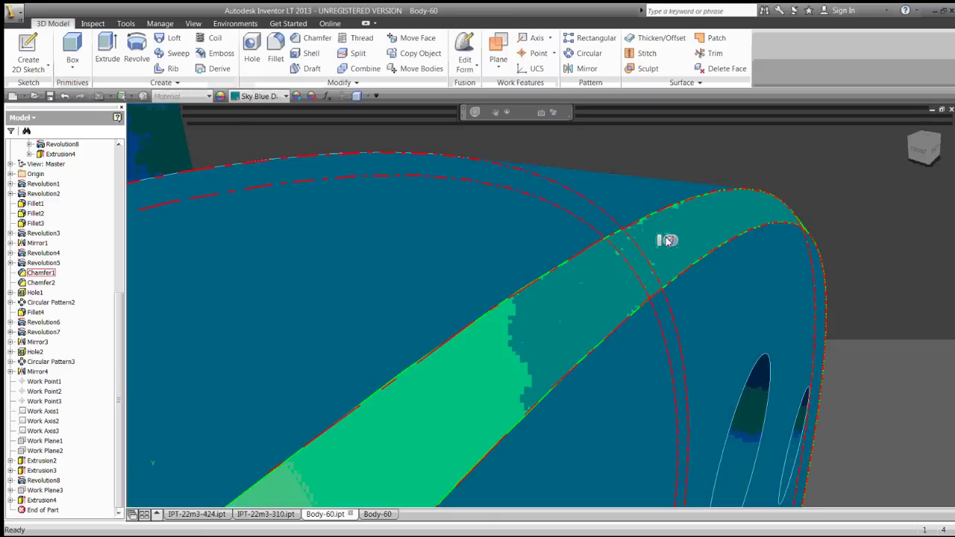
{"action": "double_click", "coordinate": [667, 239]}
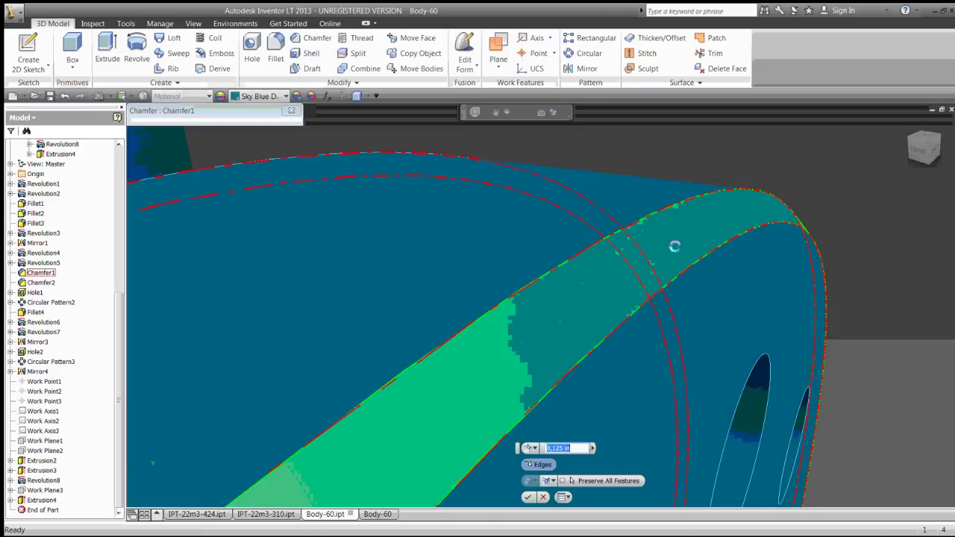
Drag Chamfer1's distance handle to shrink the chamfer, then return to the Body-60 drawing.
{"action": "left_click_drag", "start_coordinate": [516, 447], "coordinate": [678, 283]}
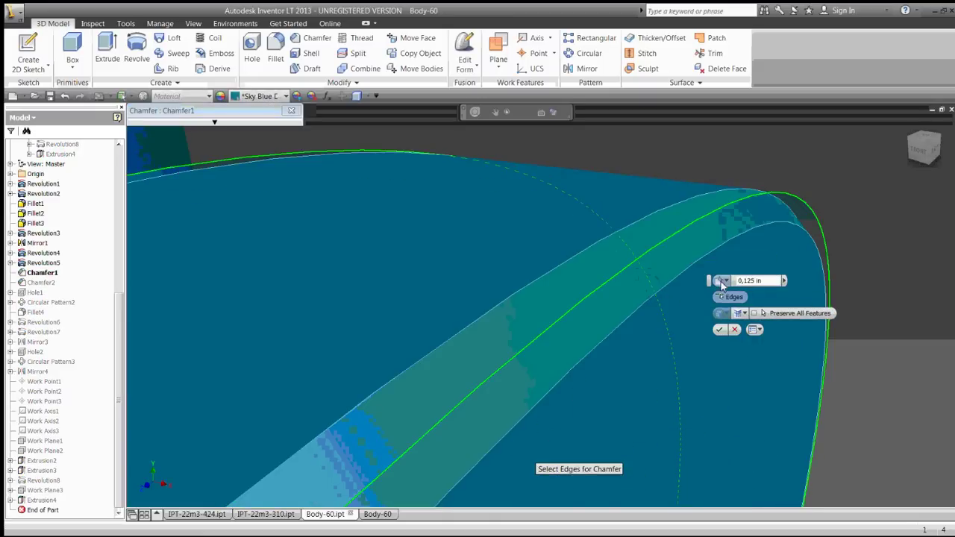
{"action": "scroll", "coordinate": [679, 284], "scroll_direction": "up", "scroll_amount": 2}
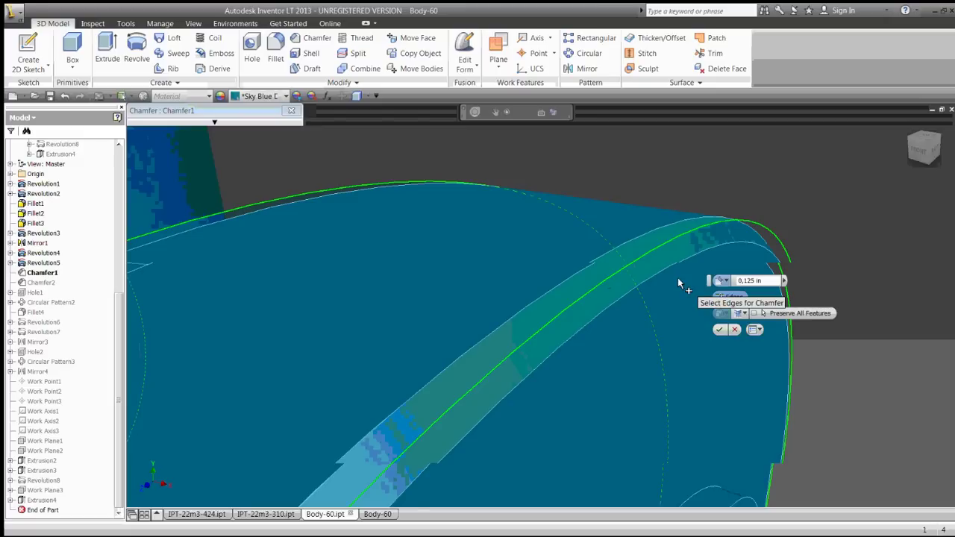
{"action": "scroll", "coordinate": [631, 293], "scroll_direction": "up", "scroll_amount": 3}
{"action": "mouse_move", "coordinate": [631, 294]}
{"action": "middle_mouse_down", "text": "shift"}
{"action": "mouse_move", "coordinate": [635, 384]}
{"action": "mouse_move", "coordinate": [603, 352]}
{"action": "middle_mouse_up", "text": "shift"}
{"action": "left_click", "coordinate": [599, 349]}
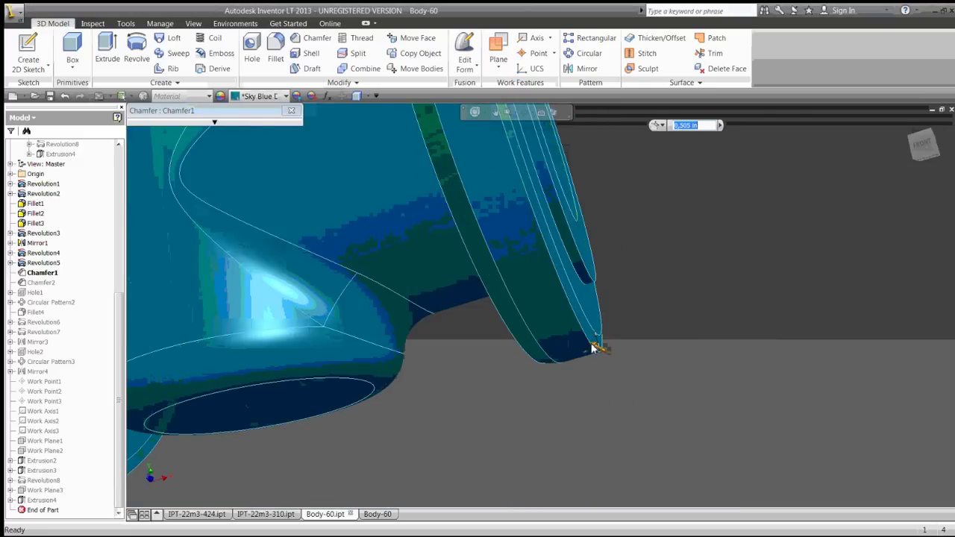
{"action": "middle_click_drag", "start_coordinate": [595, 347], "coordinate": [599, 348], "text": "shift"}
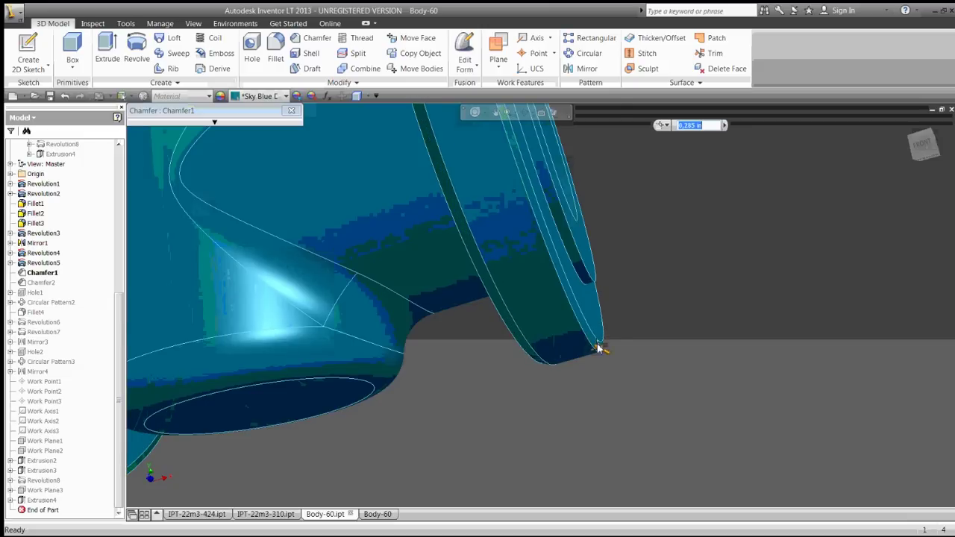
{"action": "middle_click_drag", "start_coordinate": [599, 349], "coordinate": [711, 357], "text": "shift"}
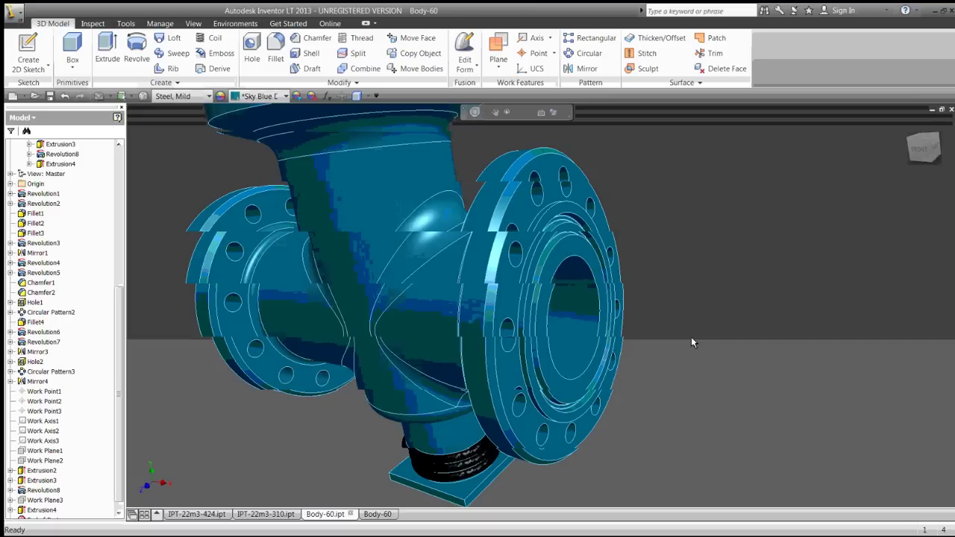
{"action": "left_click", "coordinate": [377, 514]}
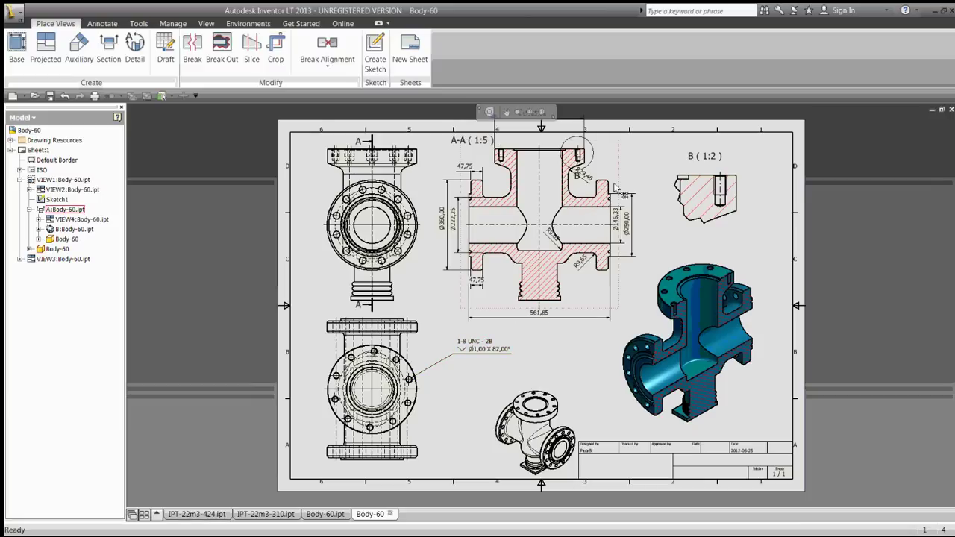
Add a 7,24 X 45,00° chamfer note to section A-A's flange corner beside detail B.
{"action": "scroll", "coordinate": [618, 193], "scroll_direction": "up", "scroll_amount": 2}
{"action": "scroll", "coordinate": [617, 192], "scroll_direction": "down", "scroll_amount": 3}
{"action": "scroll", "coordinate": [618, 193], "scroll_direction": "down", "scroll_amount": 2}
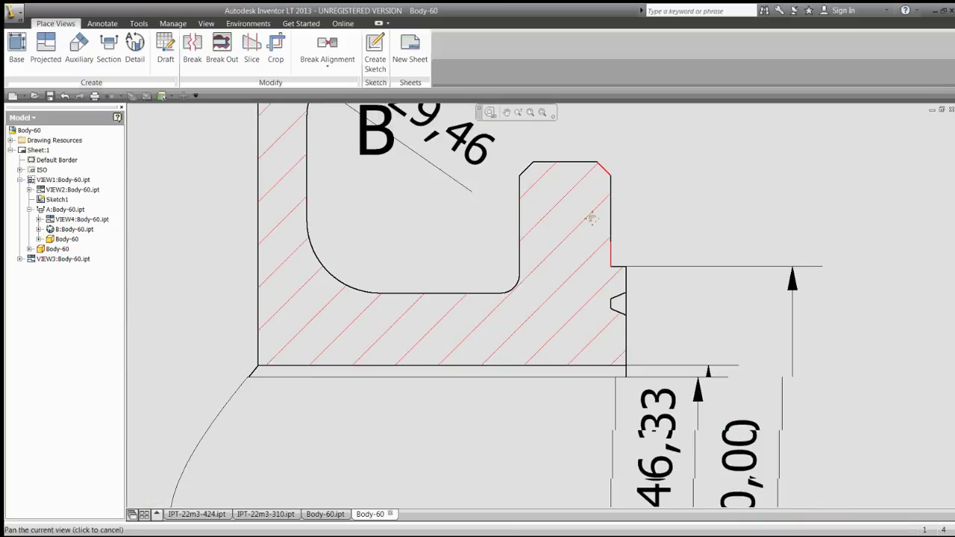
{"action": "left_click", "coordinate": [102, 23]}
{"action": "left_click", "coordinate": [207, 37]}
{"action": "left_click", "coordinate": [571, 203]}
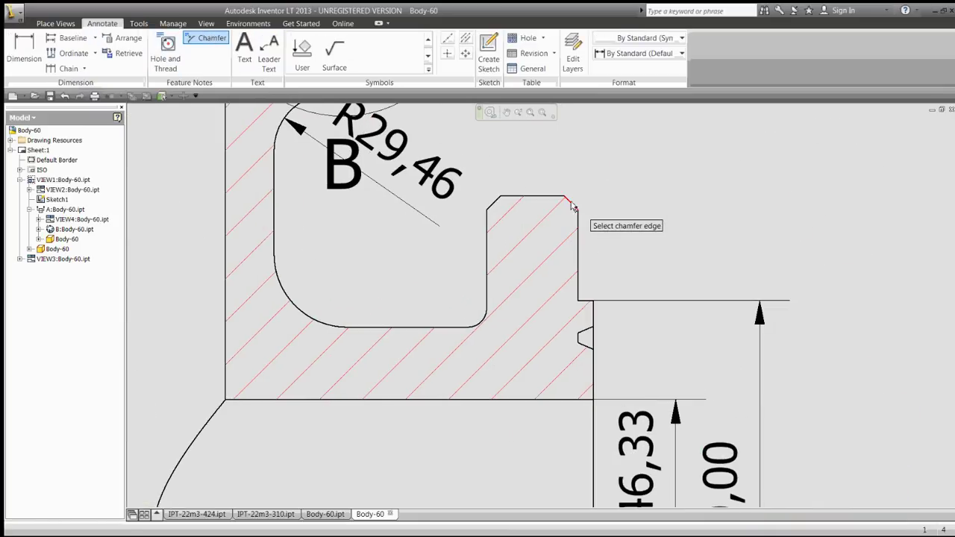
{"action": "left_click", "coordinate": [558, 197]}
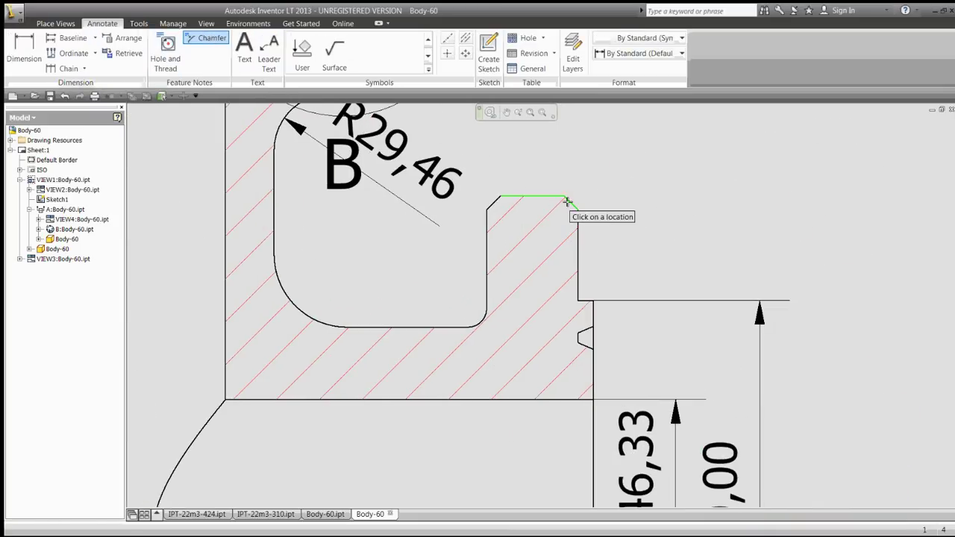
{"action": "left_click", "coordinate": [631, 173]}
{"action": "right_click", "coordinate": [657, 164]}
{"action": "left_click", "coordinate": [654, 236]}
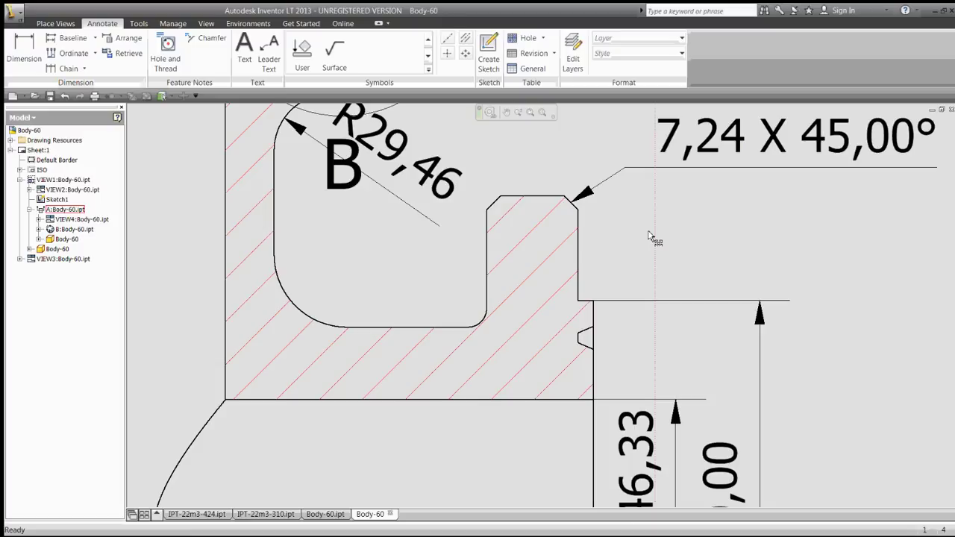
Check the chamfer note, zoom out, and switch to the Body-60.ipt part model.
{"action": "middle_click_drag", "start_coordinate": [629, 261], "coordinate": [526, 324]}
{"action": "left_click", "coordinate": [596, 208]}
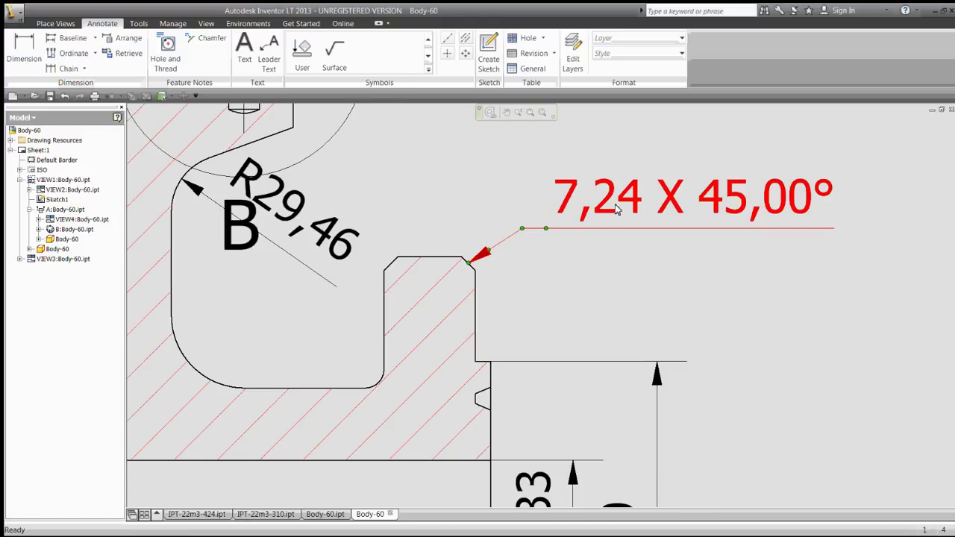
{"action": "left_click", "coordinate": [616, 298]}
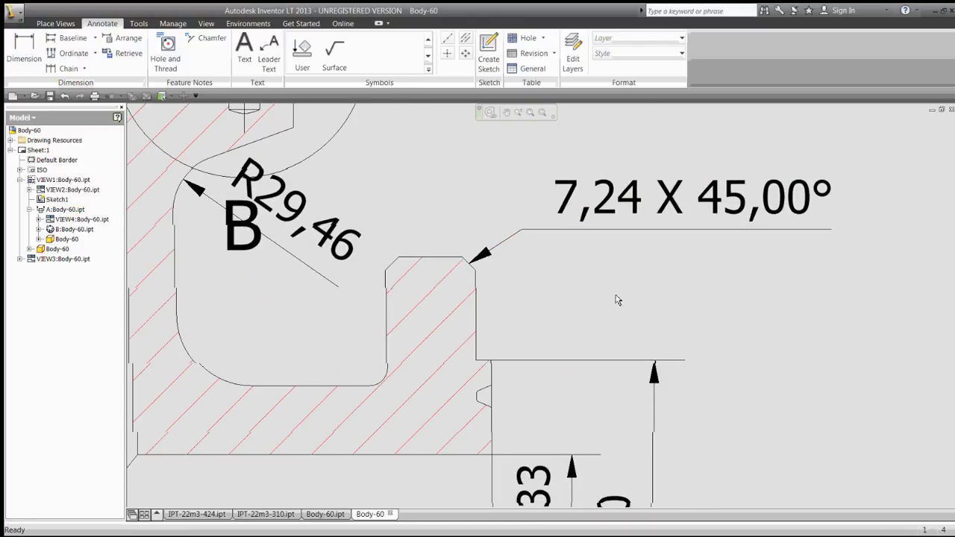
{"action": "scroll", "coordinate": [616, 300], "scroll_direction": "up", "scroll_amount": 1}
{"action": "scroll", "coordinate": [616, 300], "scroll_direction": "up", "scroll_amount": 1}
{"action": "scroll", "coordinate": [616, 302], "scroll_direction": "up", "scroll_amount": 1}
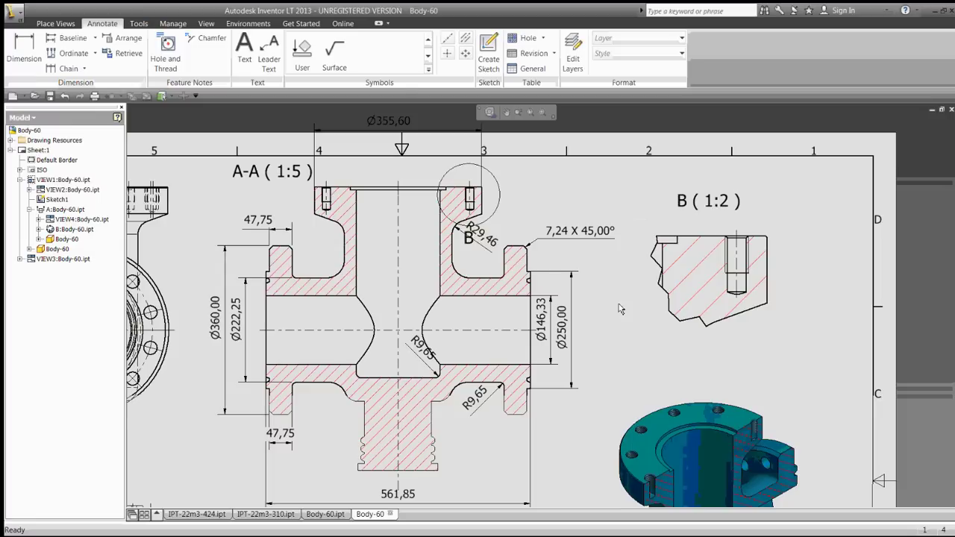
{"action": "scroll", "coordinate": [618, 308], "scroll_direction": "up", "scroll_amount": 1}
{"action": "key", "text": "ctrl+Tab"}
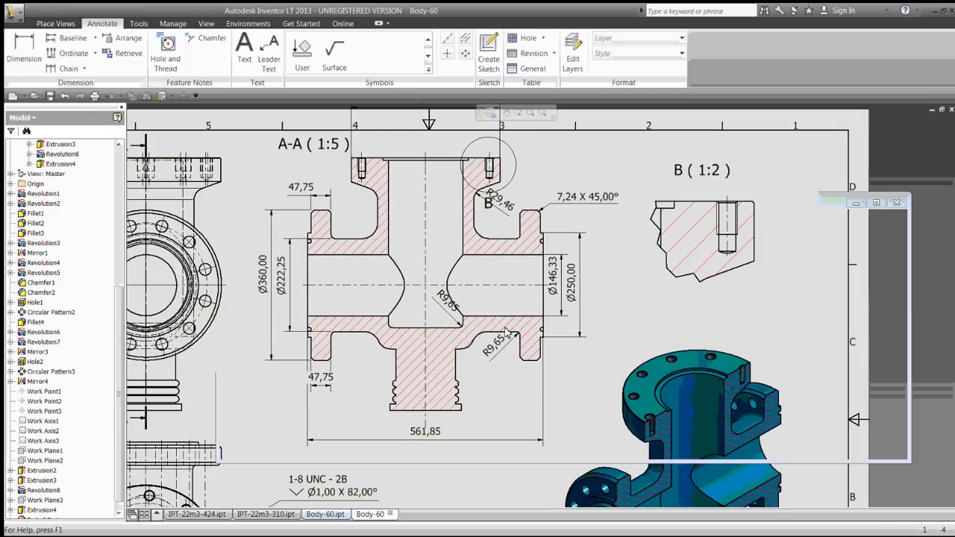
{"action": "scroll", "coordinate": [635, 272], "scroll_direction": "up", "scroll_amount": 1}
Change Chamfer1's distance on the flange so the drawing note becomes 14,35 X 45,00°.
{"action": "scroll", "coordinate": [635, 267], "scroll_direction": "down", "scroll_amount": 5}
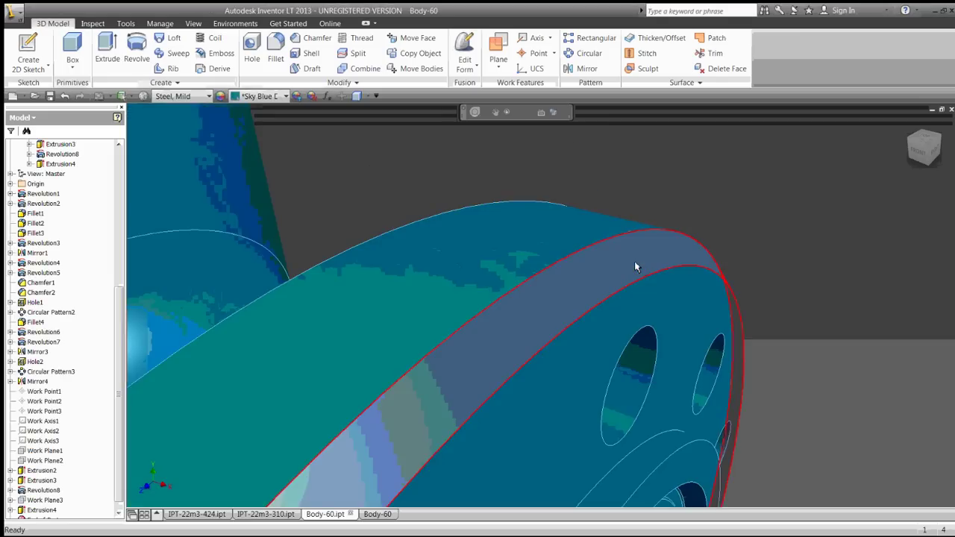
{"action": "double_click", "coordinate": [636, 266]}
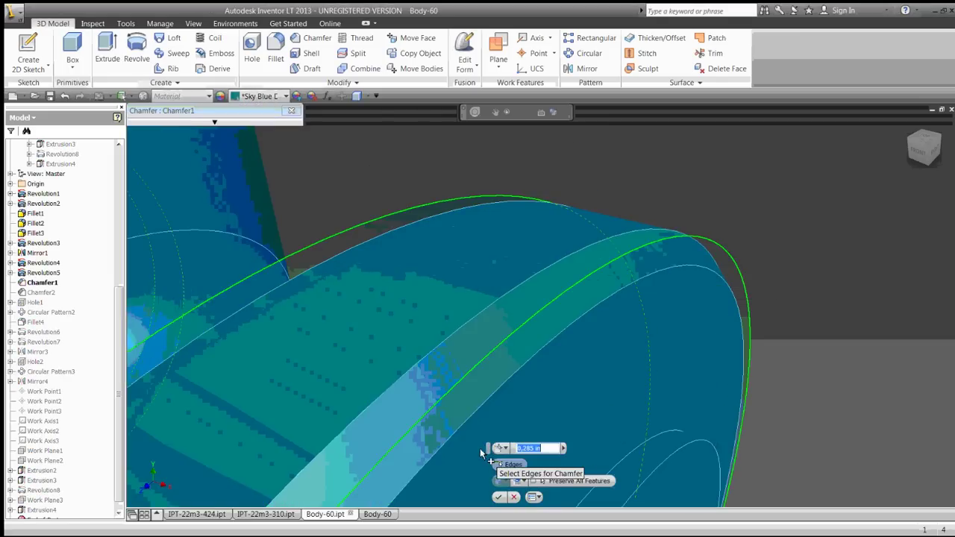
{"action": "left_click_drag", "start_coordinate": [483, 451], "coordinate": [710, 181]}
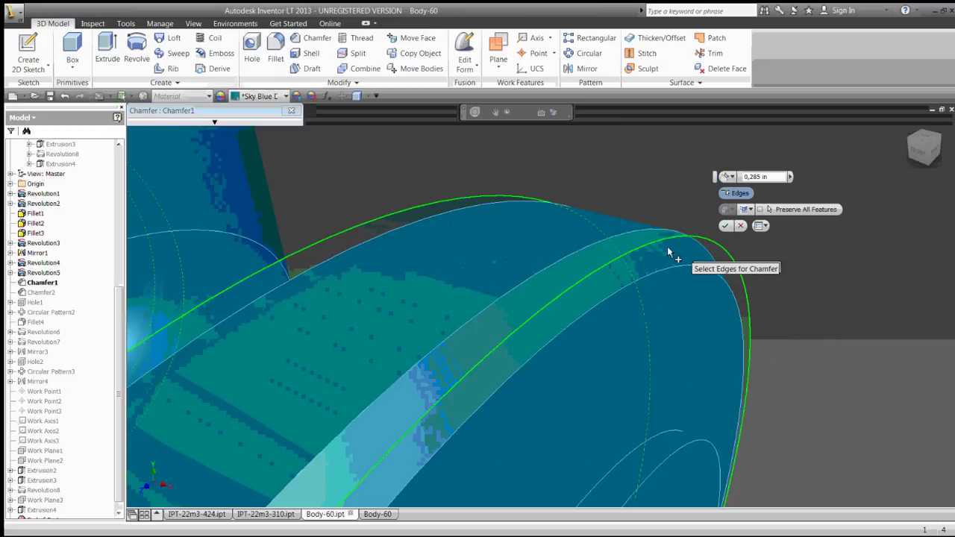
{"action": "scroll", "coordinate": [653, 261], "scroll_direction": "down", "scroll_amount": 1}
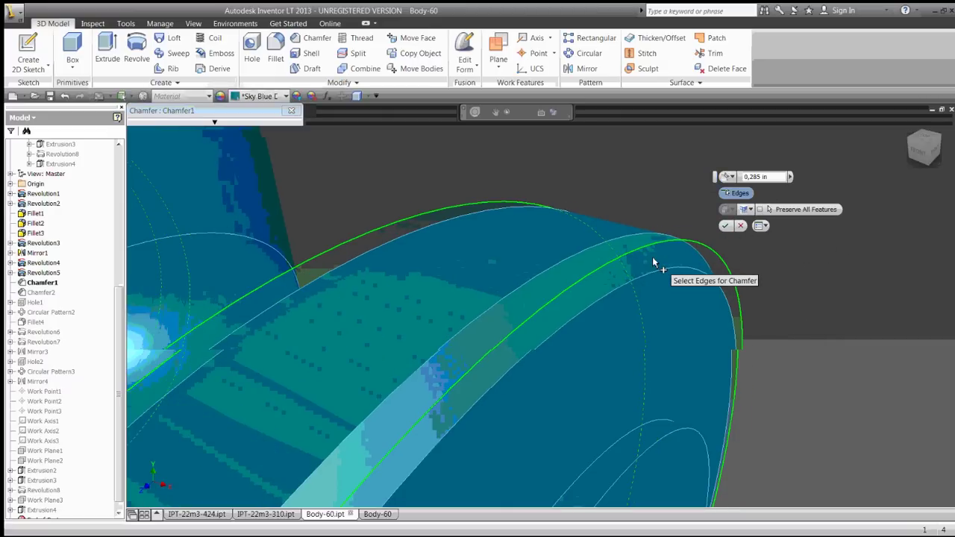
{"action": "scroll", "coordinate": [653, 261], "scroll_direction": "down", "scroll_amount": 1}
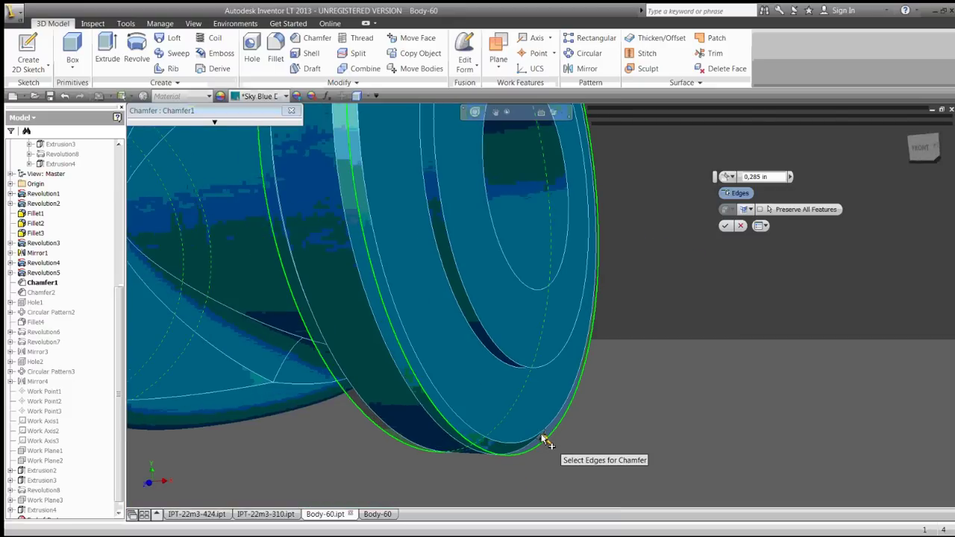
{"action": "left_click", "coordinate": [674, 174]}
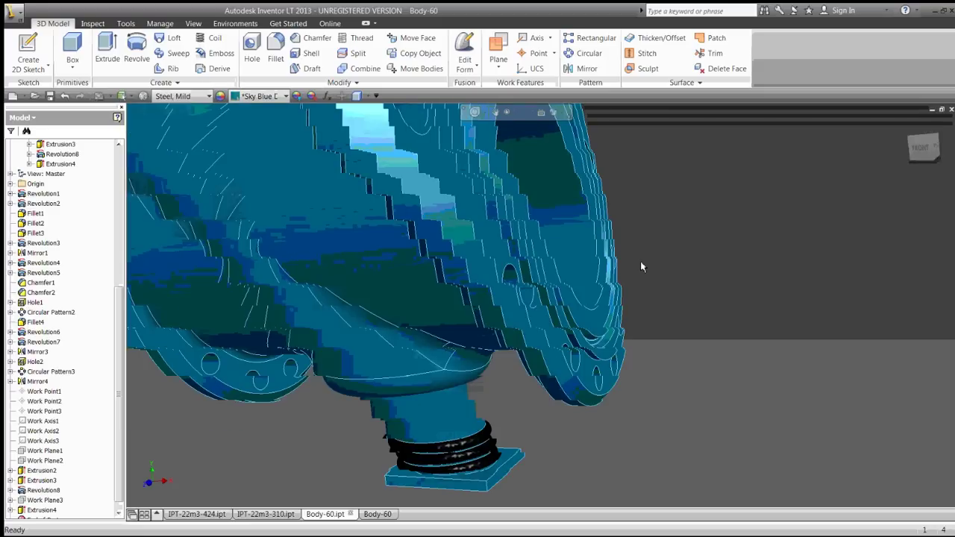
{"action": "left_click", "coordinate": [377, 514]}
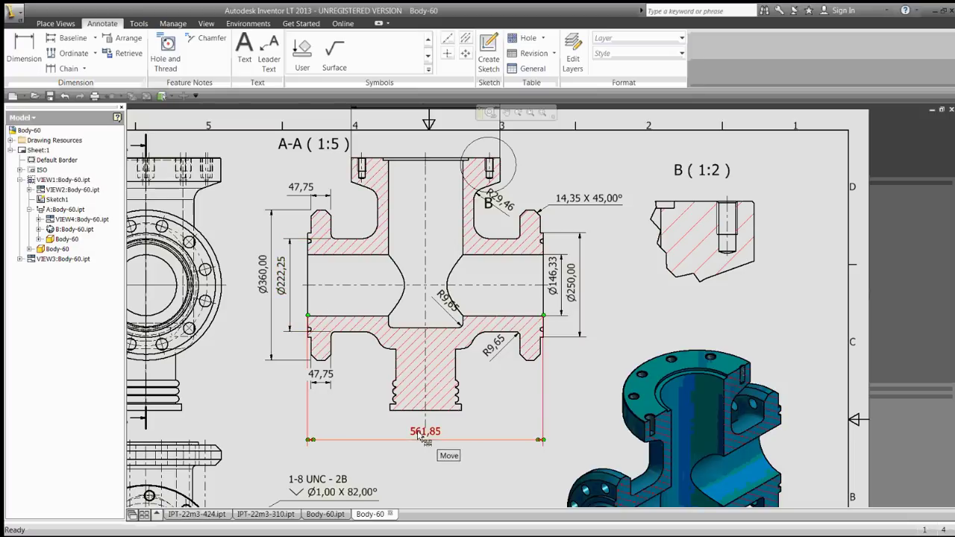
Change the Ø360,00 flange diameter model dimension to 365 mm, then switch to Body-60.ipt.
{"action": "right_click", "coordinate": [420, 433]}
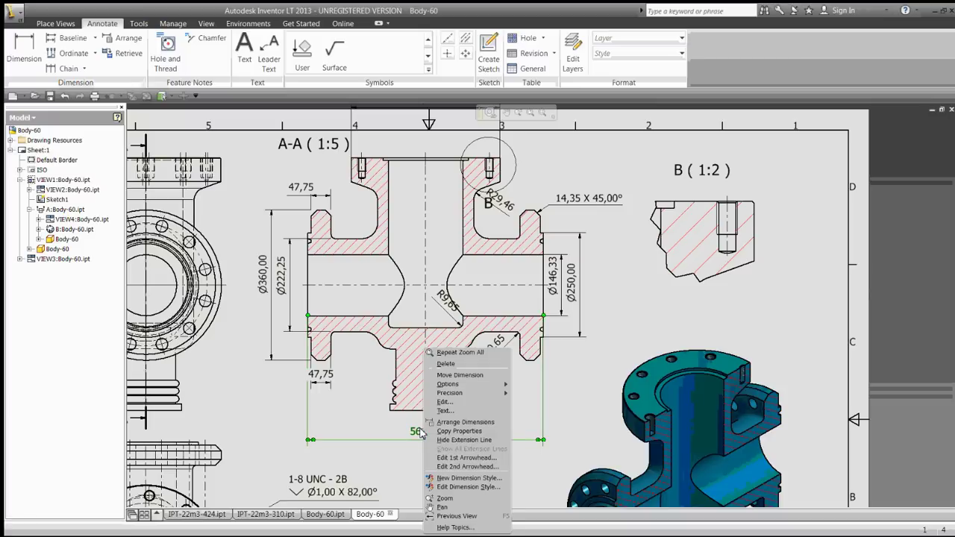
{"action": "key", "text": "Escape"}
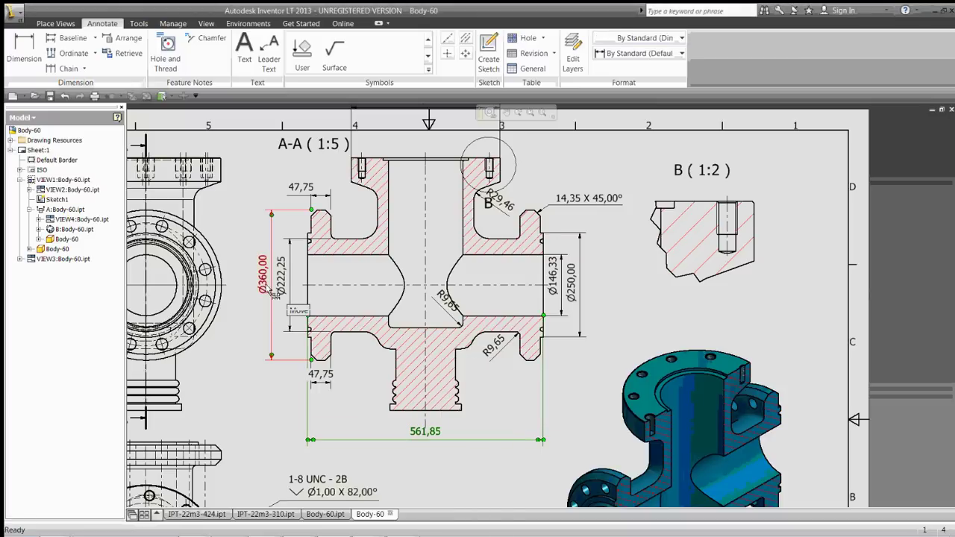
{"action": "right_click", "coordinate": [266, 278]}
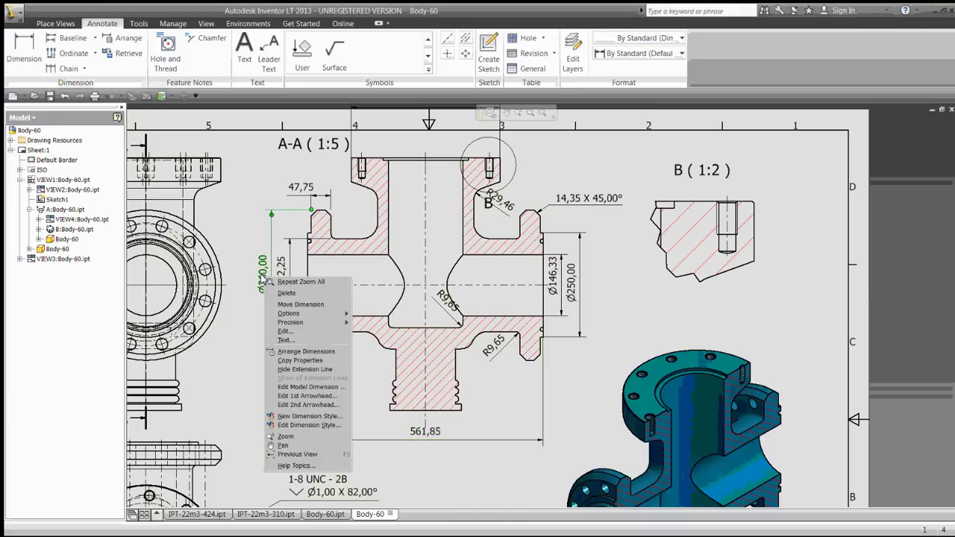
{"action": "left_click", "coordinate": [296, 387]}
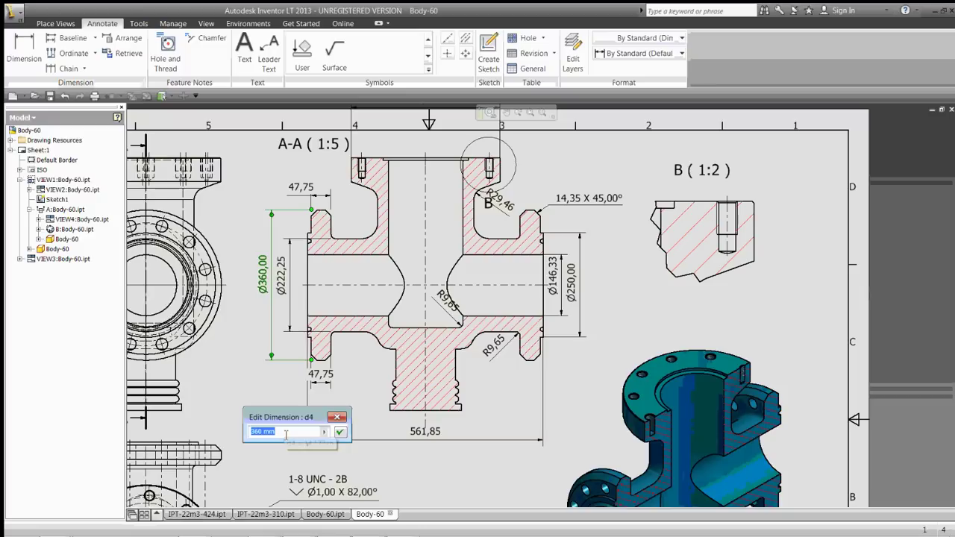
{"action": "mouse_move", "coordinate": [285, 431]}
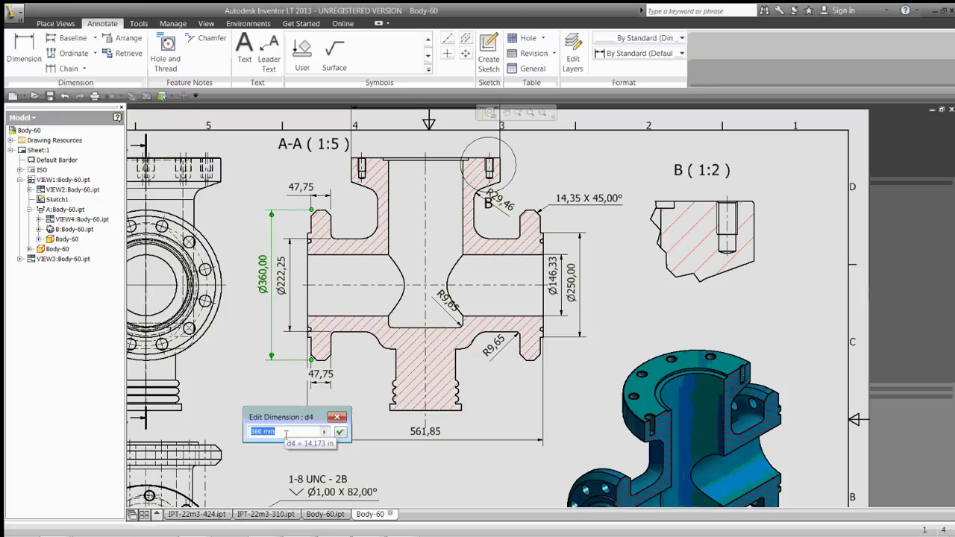
{"action": "type", "text": "3"}
{"action": "key", "text": "Return"}
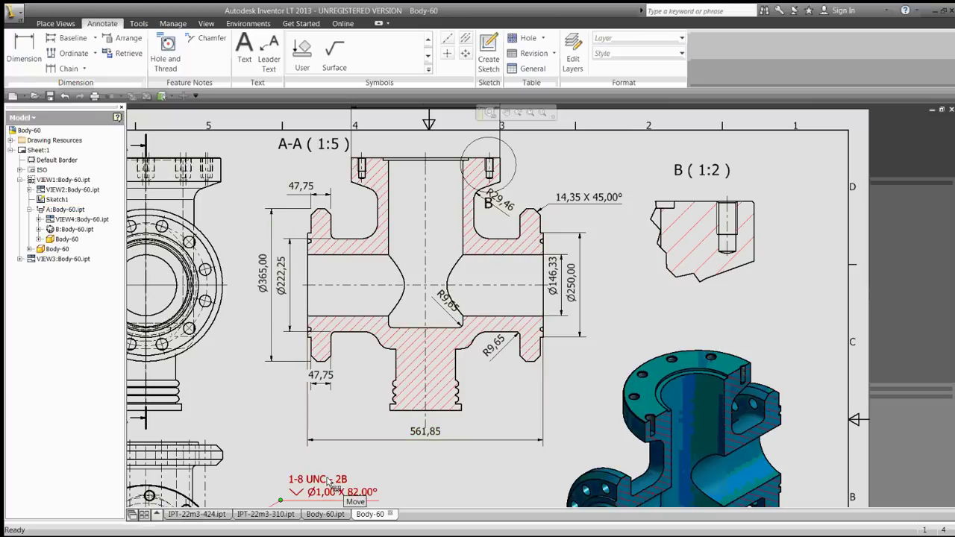
{"action": "left_click", "coordinate": [324, 513]}
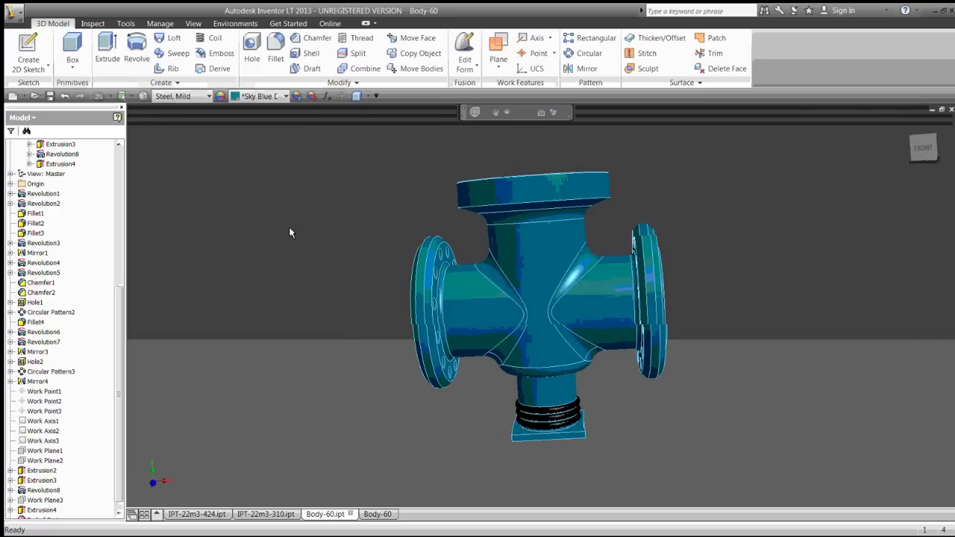
{"action": "right_click", "coordinate": [277, 215]}
{"action": "left_click", "coordinate": [247, 199]}
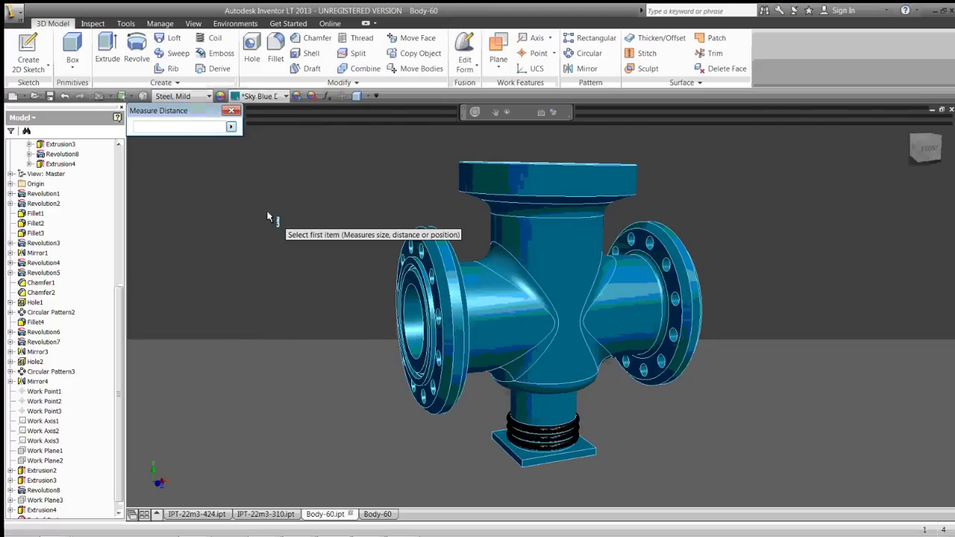
{"action": "scroll", "coordinate": [270, 214], "scroll_direction": "down", "scroll_amount": 1}
{"action": "scroll", "coordinate": [274, 209], "scroll_direction": "down", "scroll_amount": 1}
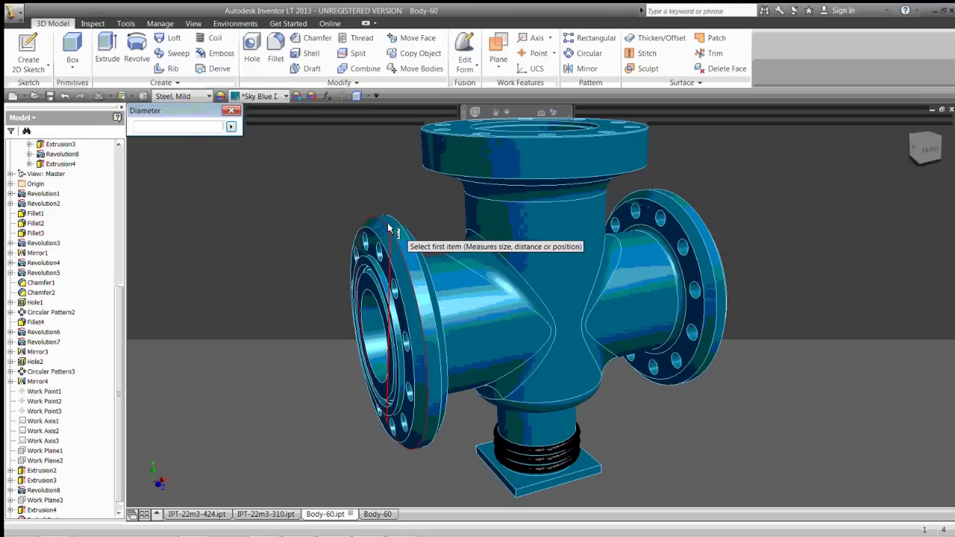
{"action": "left_click", "coordinate": [389, 215]}
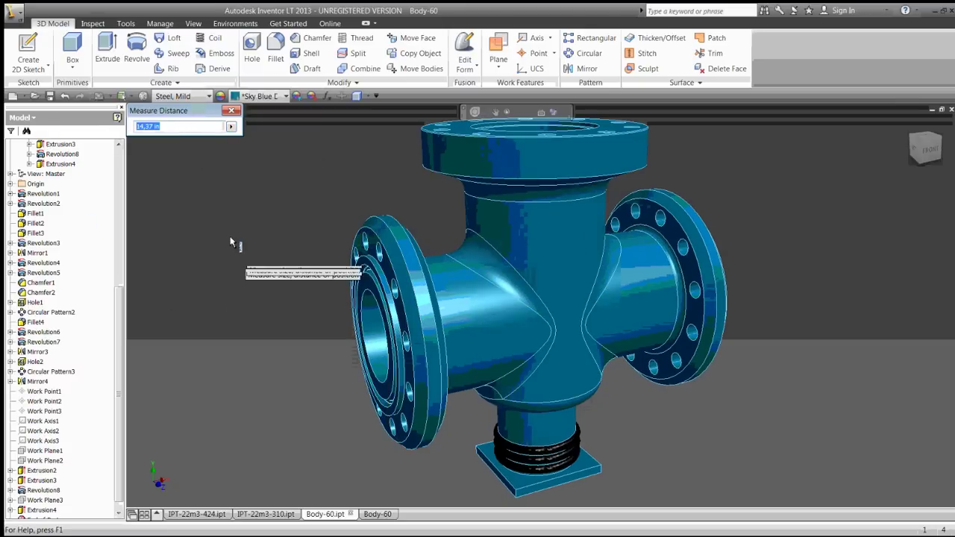
{"action": "left_click", "coordinate": [230, 112]}
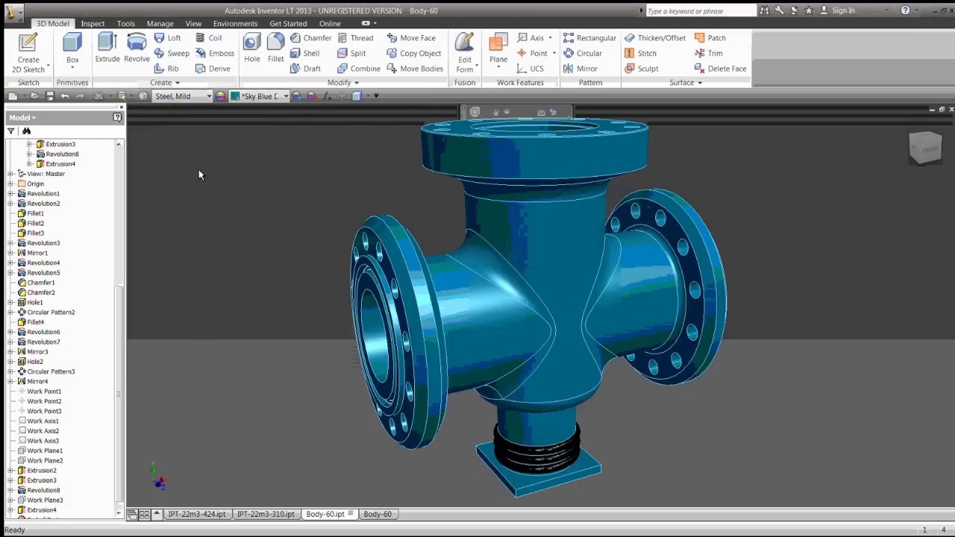
Review the Application Options General and File settings, including the default template, then close them.
{"action": "left_click", "coordinate": [128, 23]}
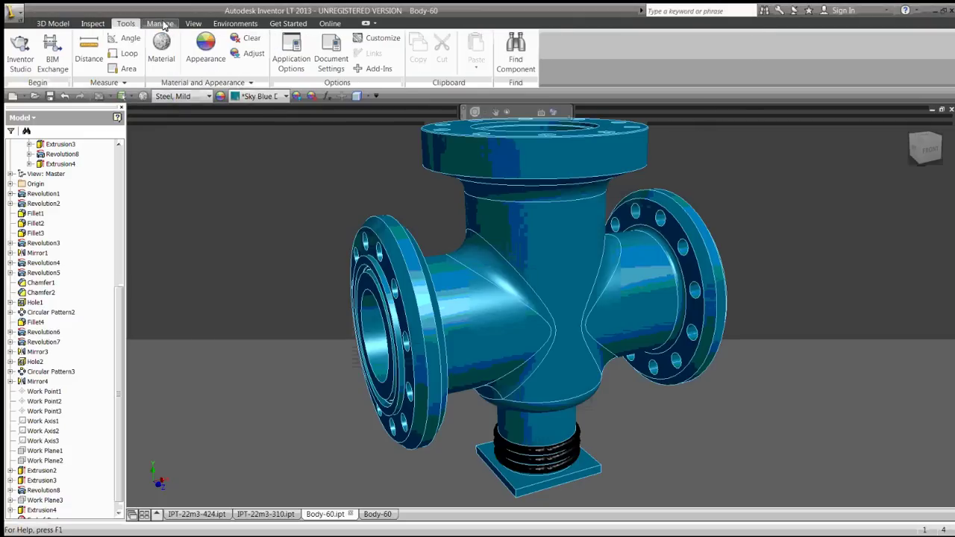
{"action": "left_click", "coordinate": [161, 24]}
{"action": "left_click", "coordinate": [125, 24]}
{"action": "left_click", "coordinate": [291, 52]}
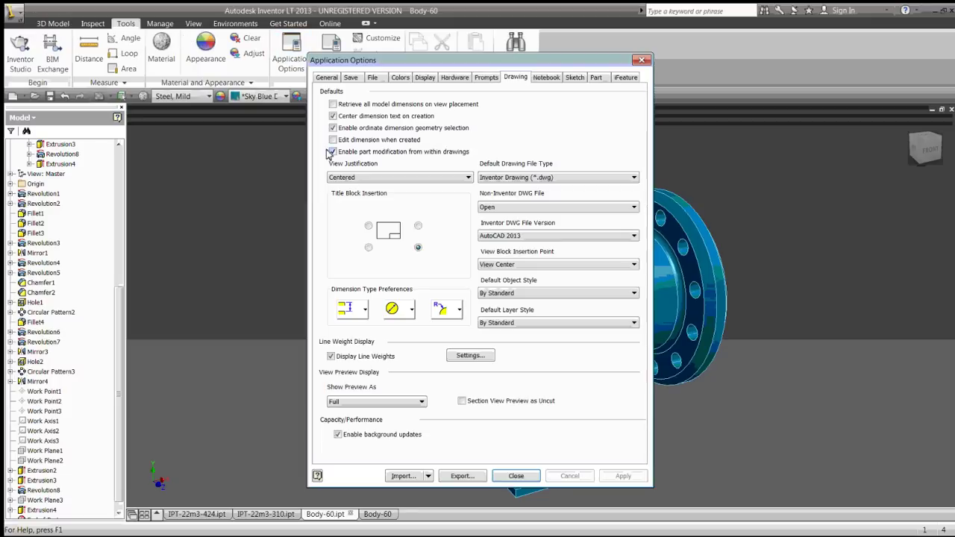
{"action": "left_click", "coordinate": [326, 77]}
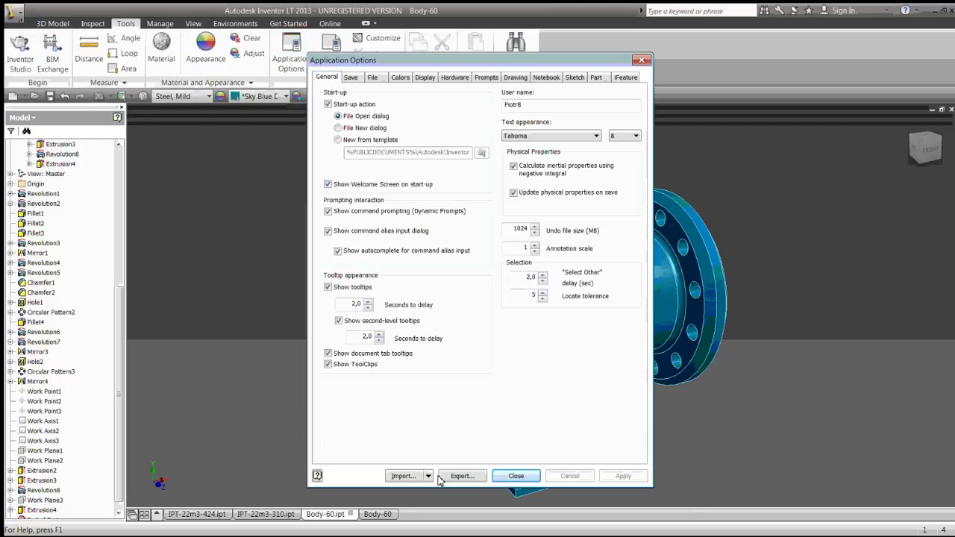
{"action": "left_click", "coordinate": [427, 476]}
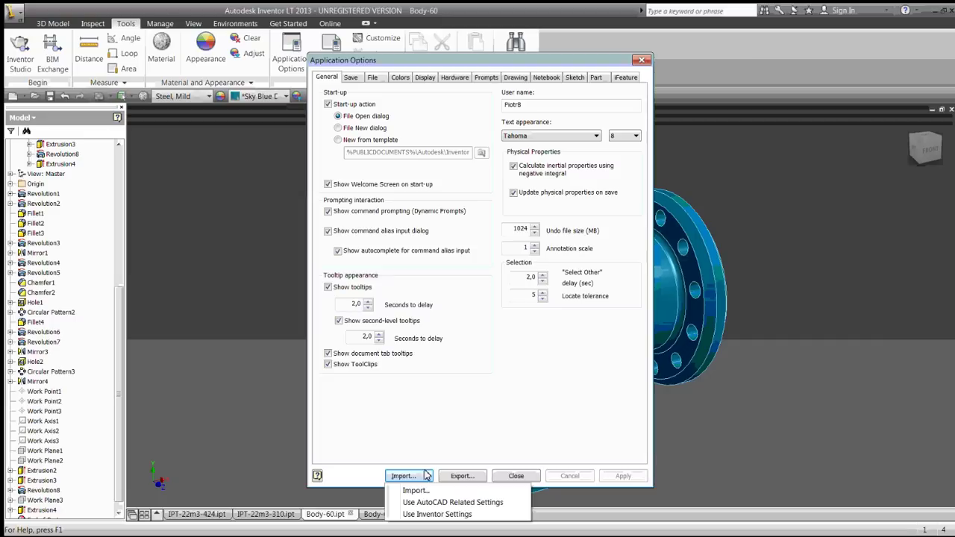
{"action": "left_click", "coordinate": [393, 325]}
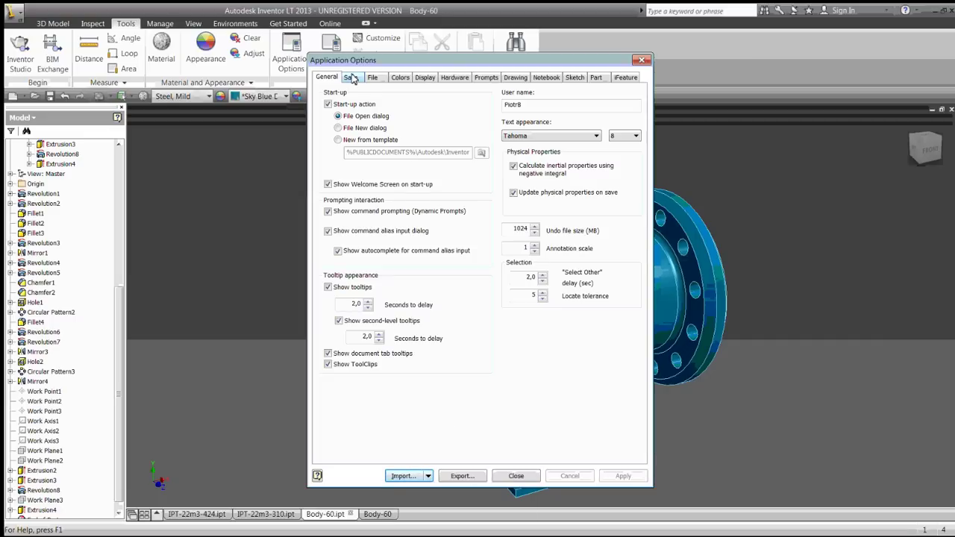
{"action": "left_click", "coordinate": [374, 79]}
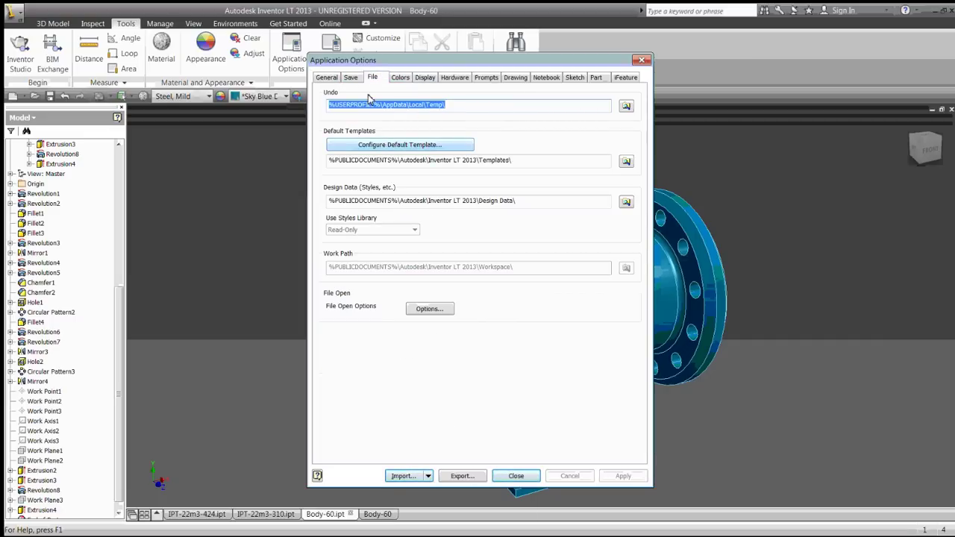
{"action": "left_click", "coordinate": [371, 145]}
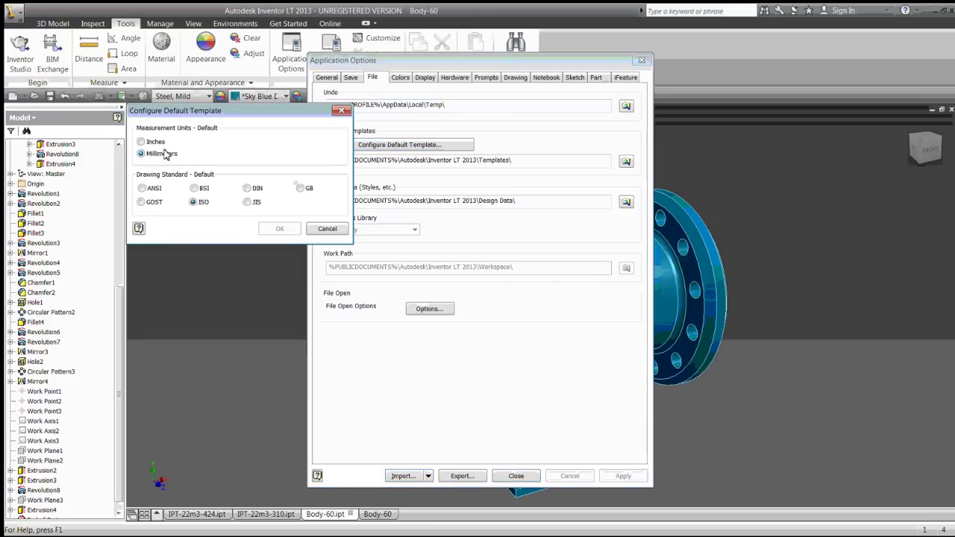
{"action": "left_click", "coordinate": [327, 229]}
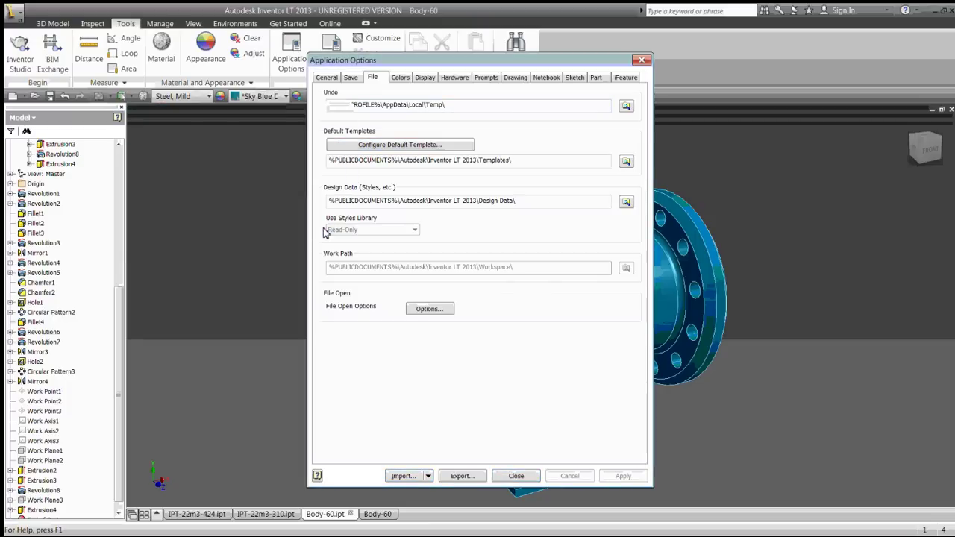
{"action": "left_click", "coordinate": [526, 477]}
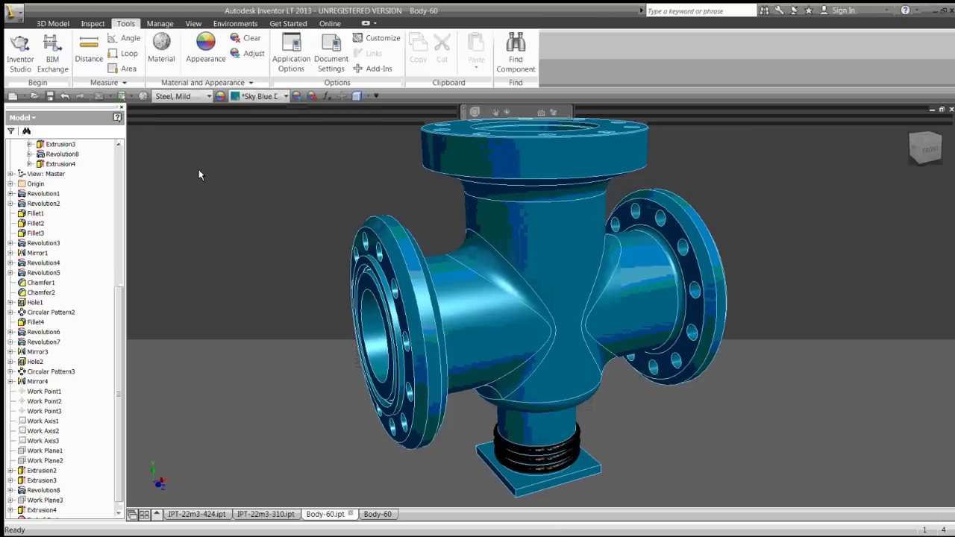
Set the part's length unit to millimeter in Document Settings.
{"action": "left_click", "coordinate": [334, 58]}
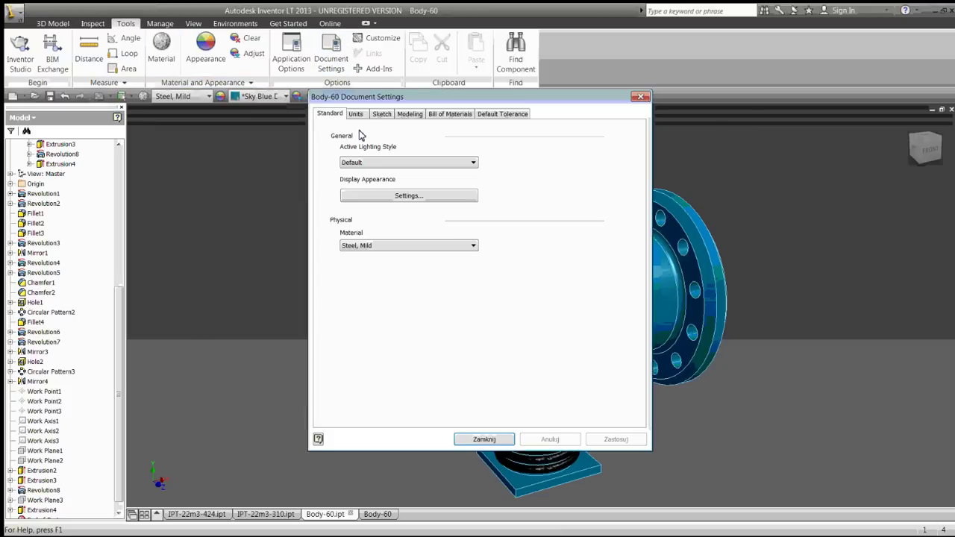
{"action": "left_click", "coordinate": [356, 114]}
{"action": "left_click", "coordinate": [357, 156]}
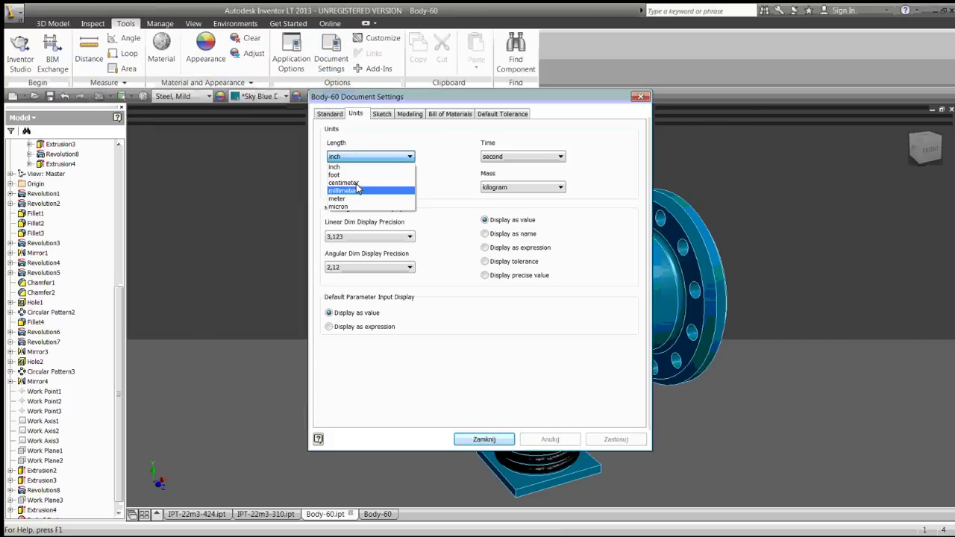
{"action": "left_click", "coordinate": [343, 183]}
{"action": "left_click", "coordinate": [488, 439]}
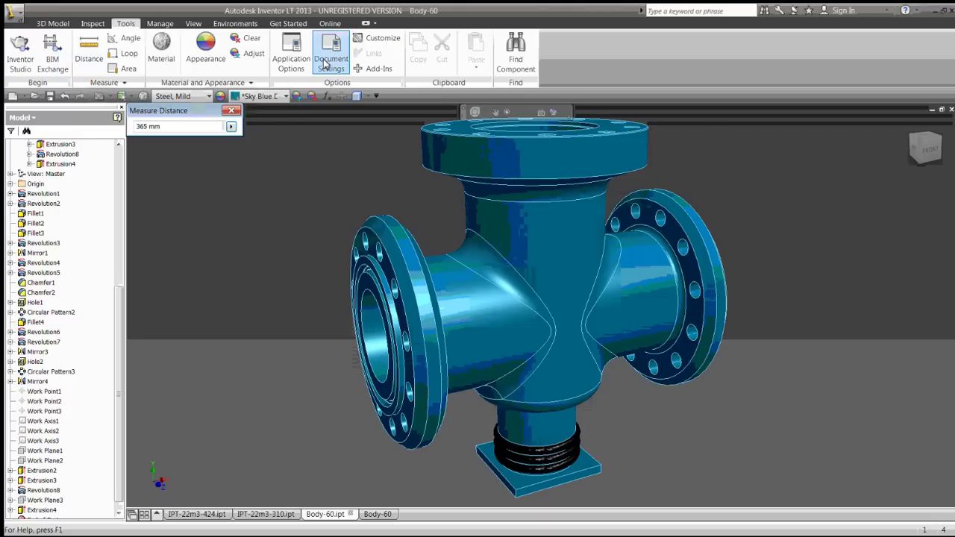
Dismiss the 365 mm distance readout and recheck the Units settings before closing them.
{"action": "left_click", "coordinate": [230, 110]}
{"action": "left_click", "coordinate": [326, 52]}
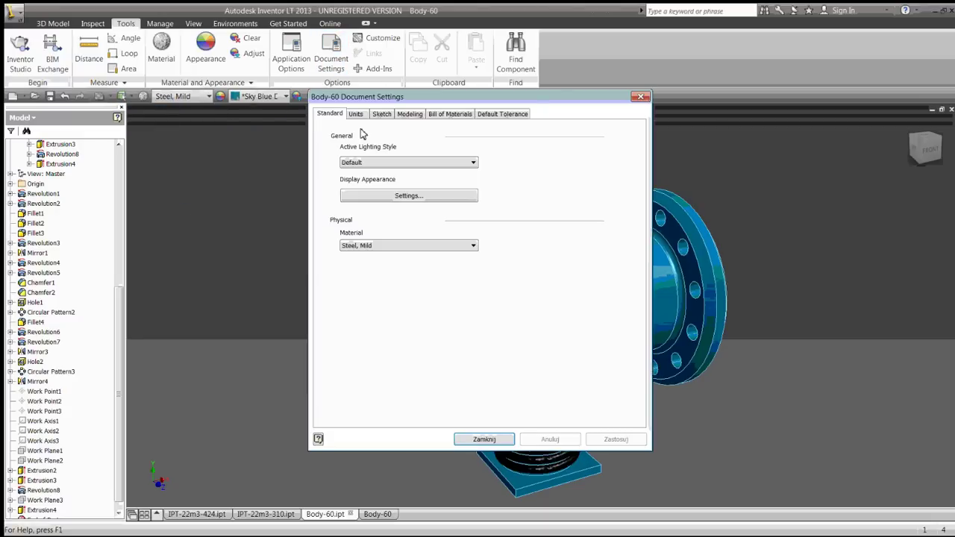
{"action": "left_click", "coordinate": [355, 114]}
{"action": "left_click", "coordinate": [481, 439]}
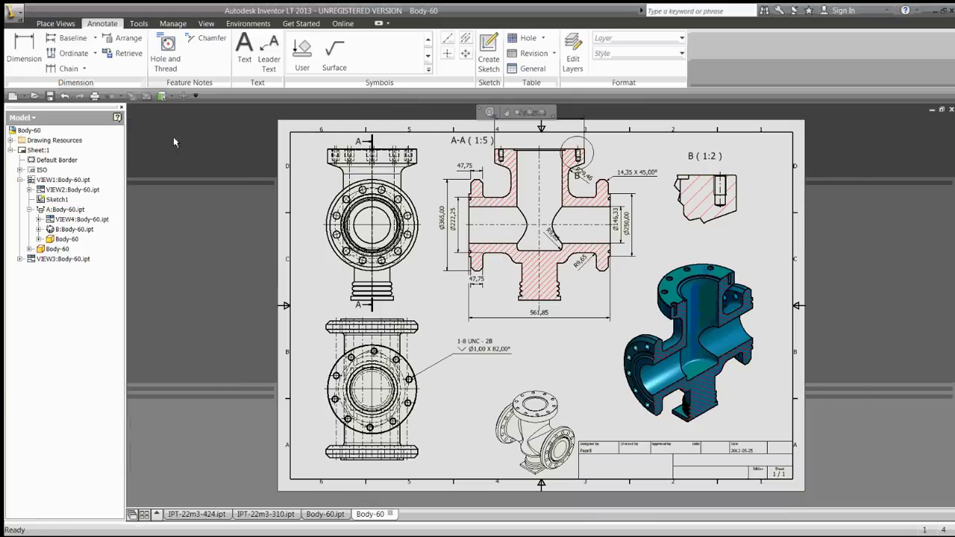
Save the drawing with its dependents to the Desktop as Body-60+.dwg, accepting the project-path warning.
{"action": "left_click", "coordinate": [12, 12]}
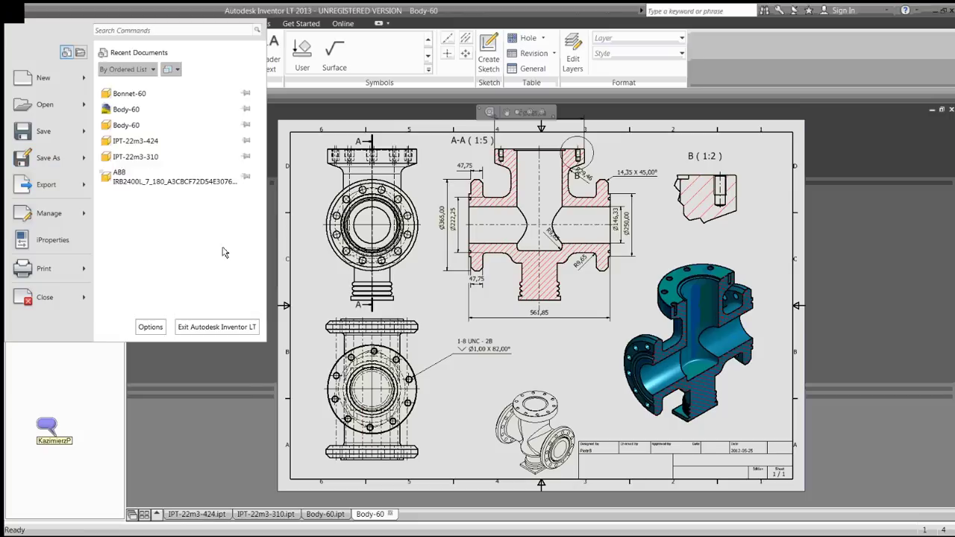
{"action": "key", "text": "Escape"}
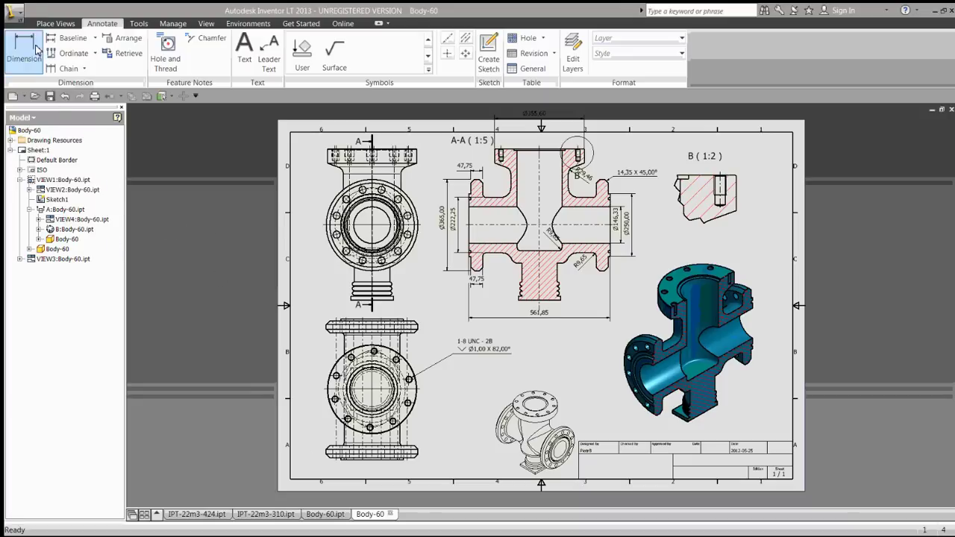
{"action": "left_click", "coordinate": [49, 96]}
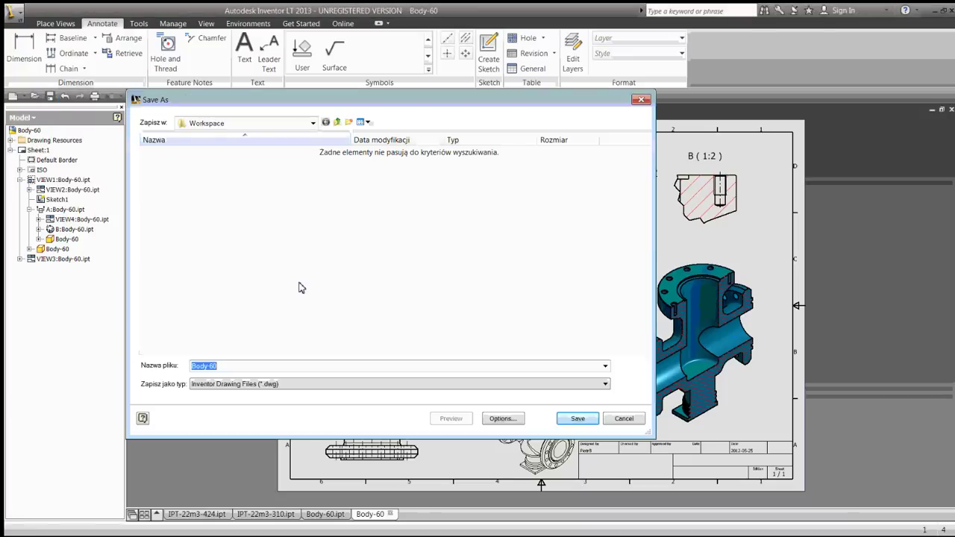
{"action": "left_click", "coordinate": [311, 123]}
{"action": "left_click", "coordinate": [202, 138]}
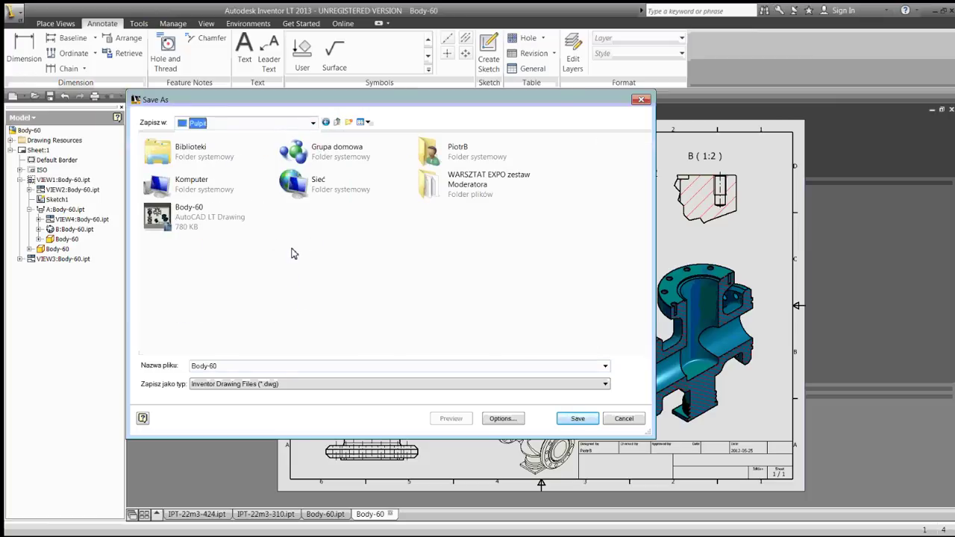
{"action": "left_click", "coordinate": [229, 366]}
{"action": "left_click", "coordinate": [227, 365]}
{"action": "type", "text": "+"}
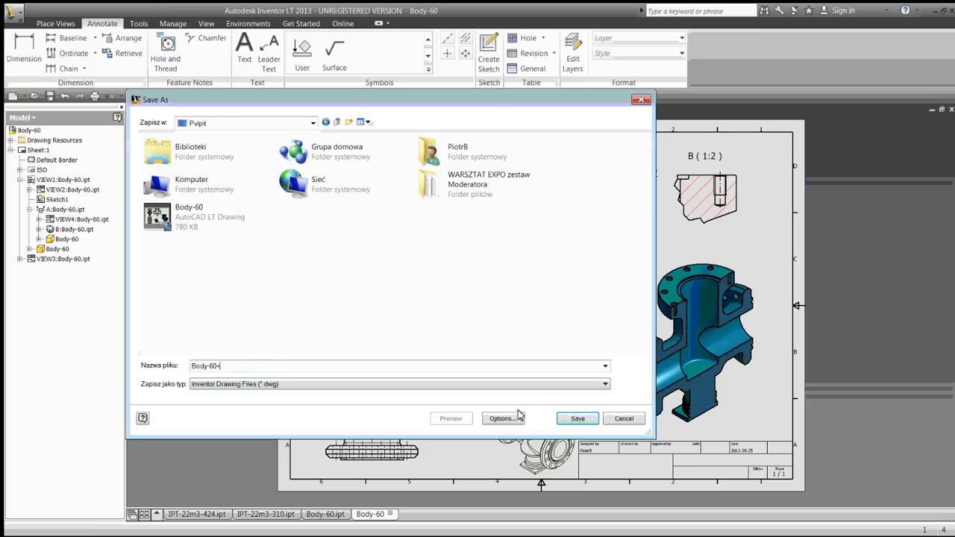
{"action": "left_click", "coordinate": [575, 418]}
{"action": "left_click", "coordinate": [334, 291]}
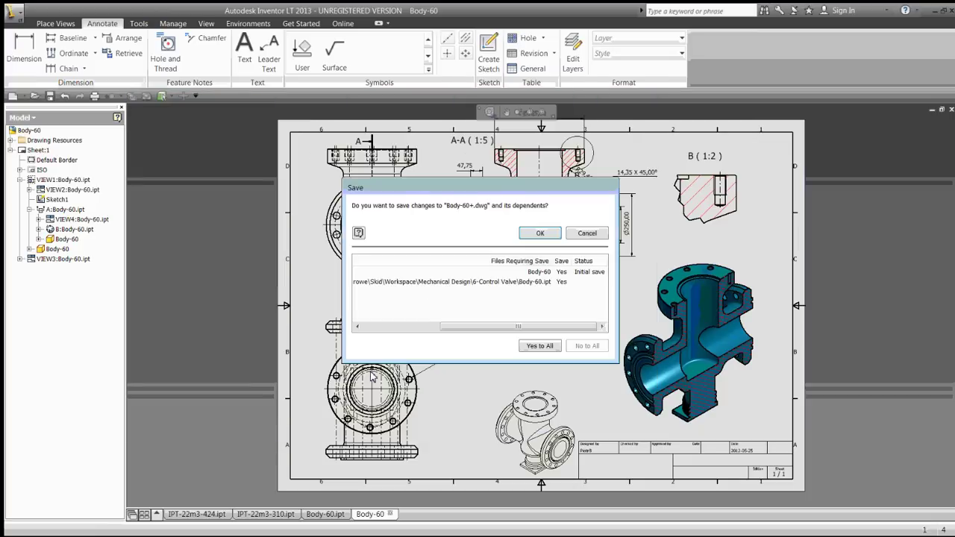
{"action": "left_click", "coordinate": [538, 232]}
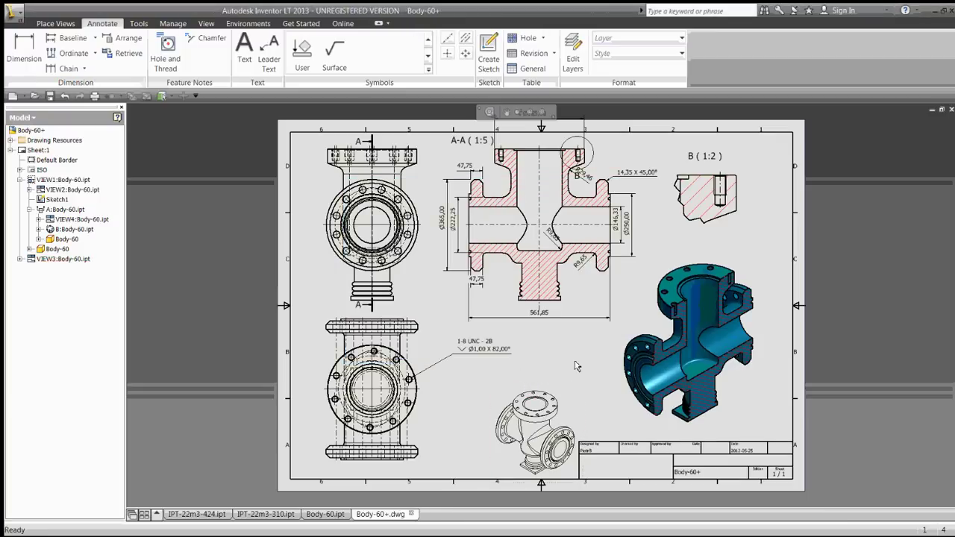
{"action": "left_click", "coordinate": [303, 527]}
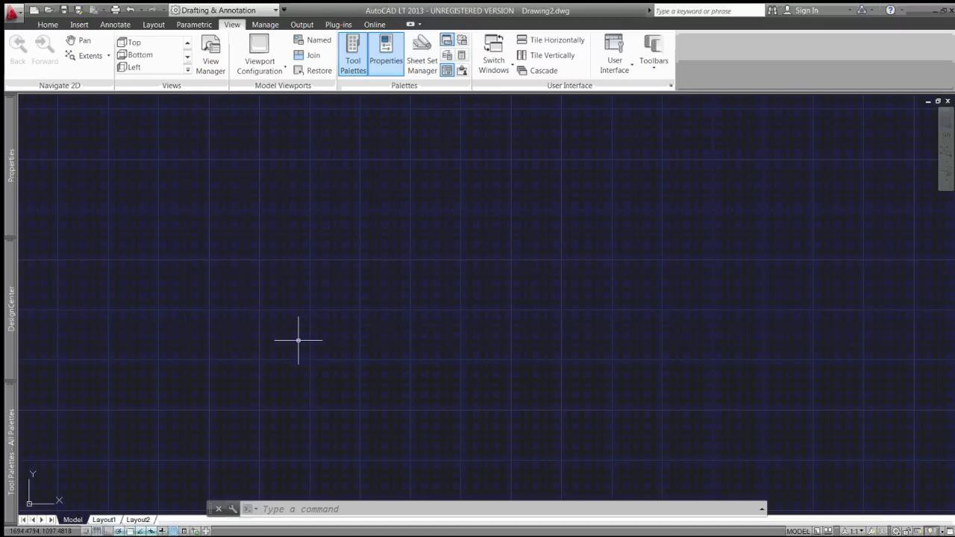
Open Body-60+.dwg from the Desktop in AutoCAD LT as read-only.
{"action": "left_click", "coordinate": [49, 9]}
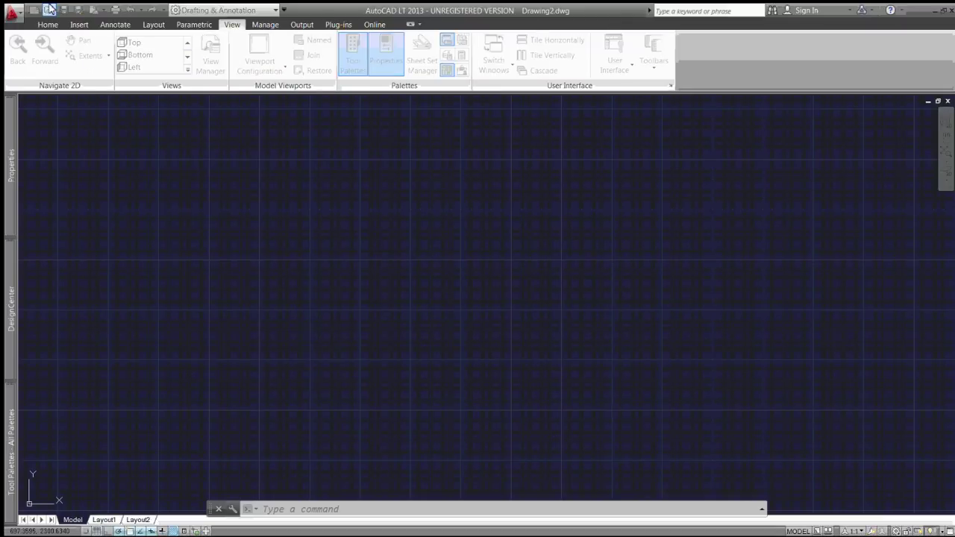
{"action": "left_click", "coordinate": [385, 258]}
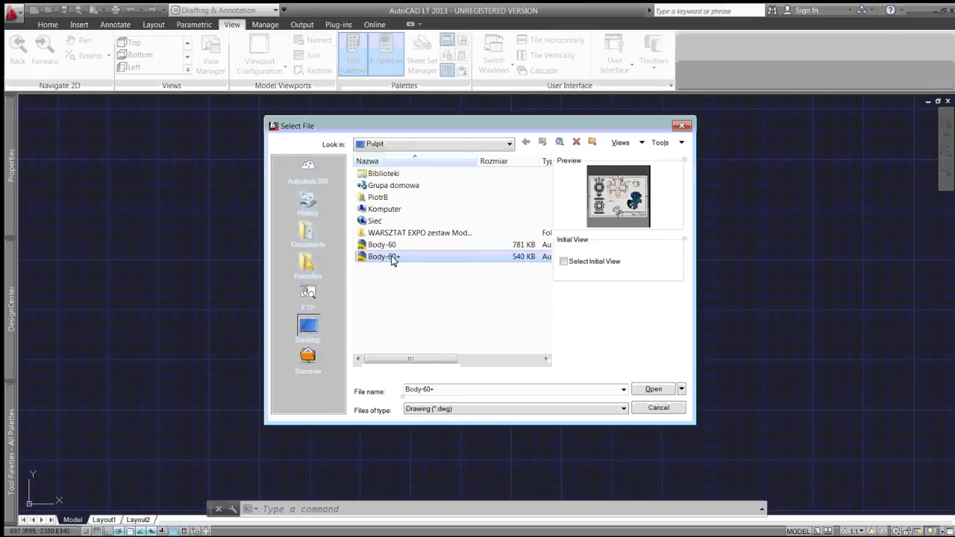
{"action": "left_click", "coordinate": [646, 389]}
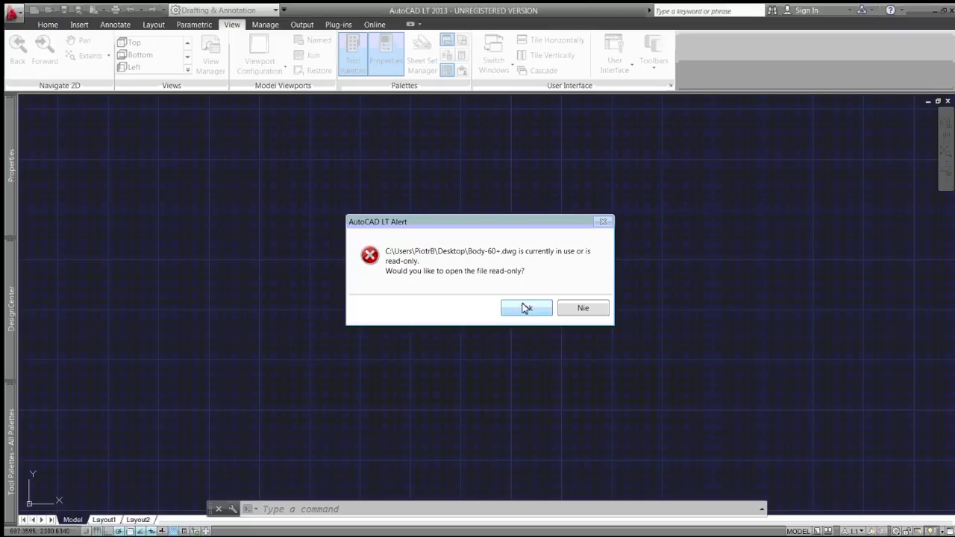
{"action": "left_click", "coordinate": [525, 308]}
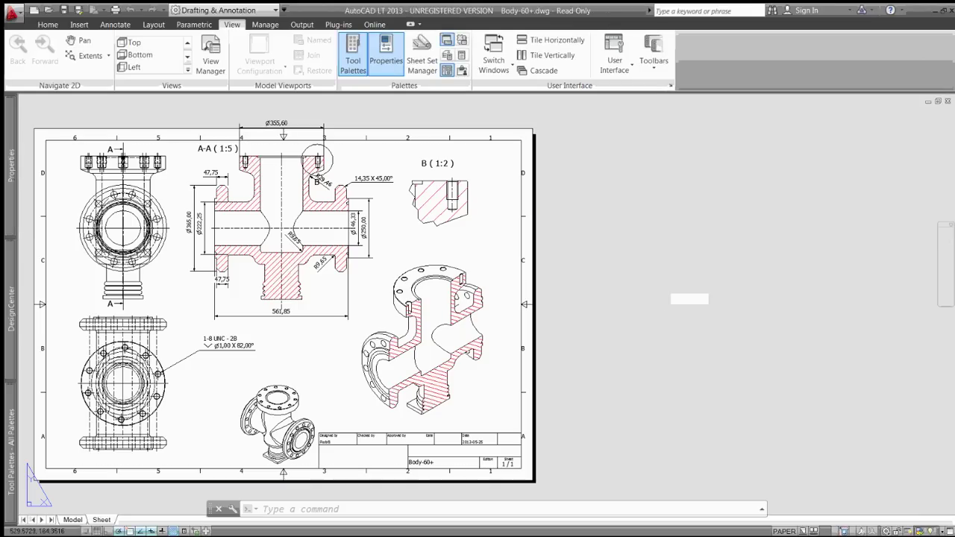
Zoom to extents, confirm model space is empty, and return to the Sheet layout.
{"action": "middle_click", "coordinate": [663, 287]}
{"action": "middle_click", "coordinate": [663, 287]}
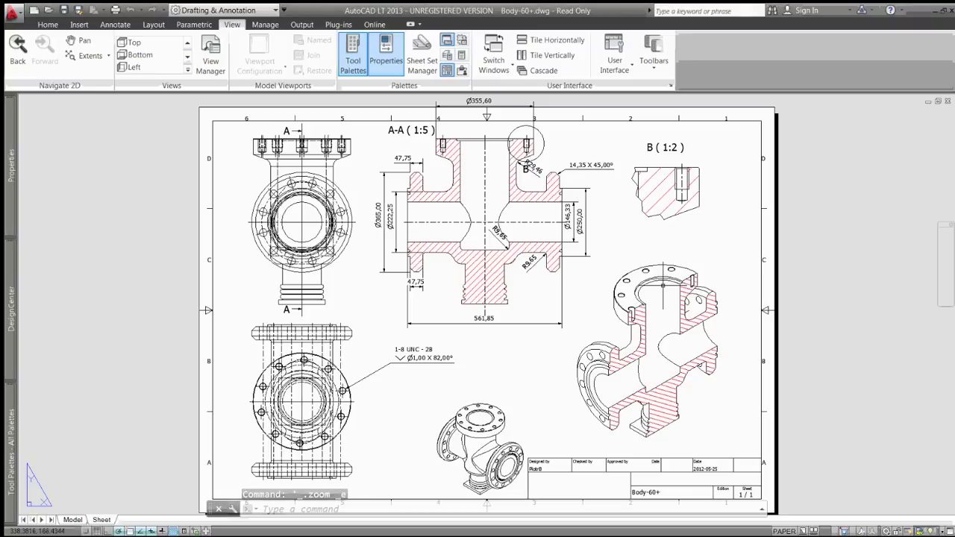
{"action": "left_click", "coordinate": [72, 520]}
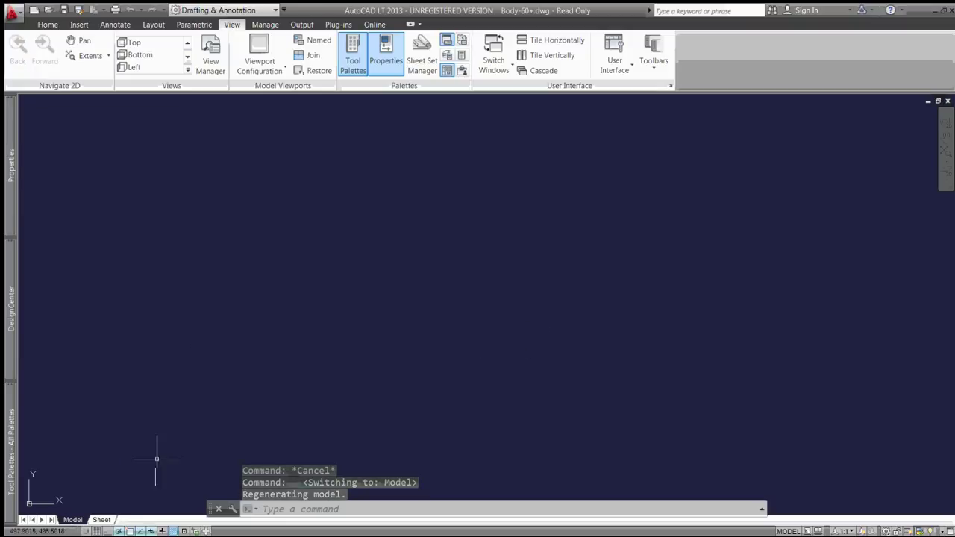
{"action": "left_click", "coordinate": [100, 520]}
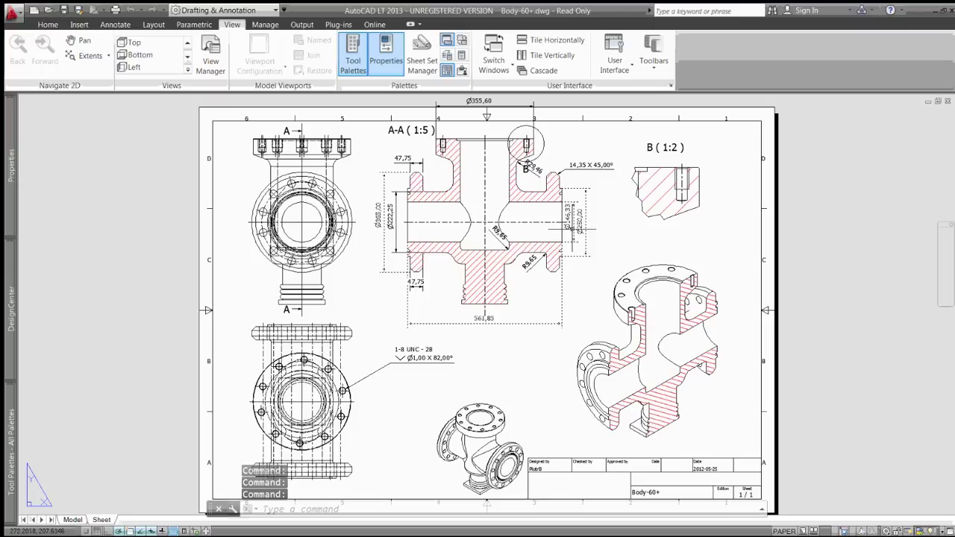
{"action": "key", "text": "Escape"}
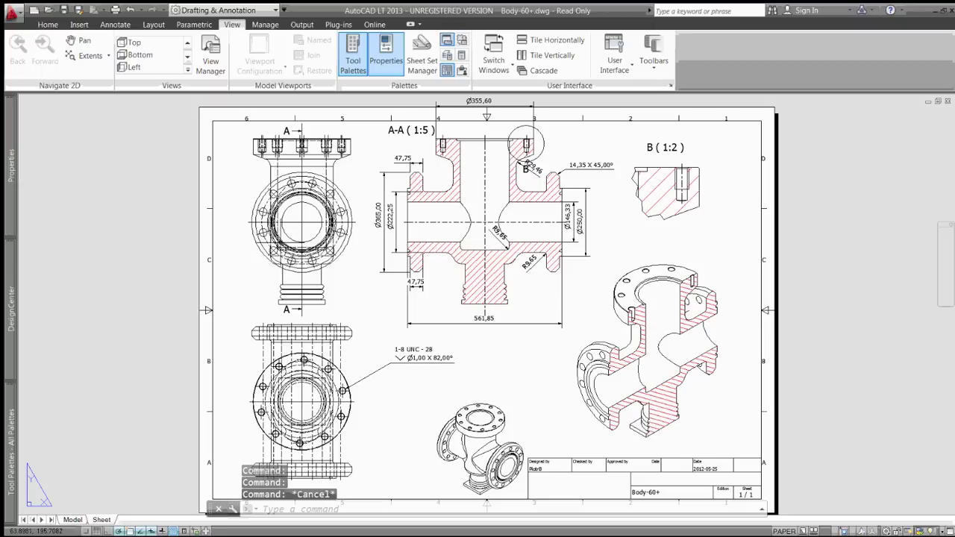
{"action": "left_click", "coordinate": [447, 200]}
{"action": "left_click", "coordinate": [447, 200]}
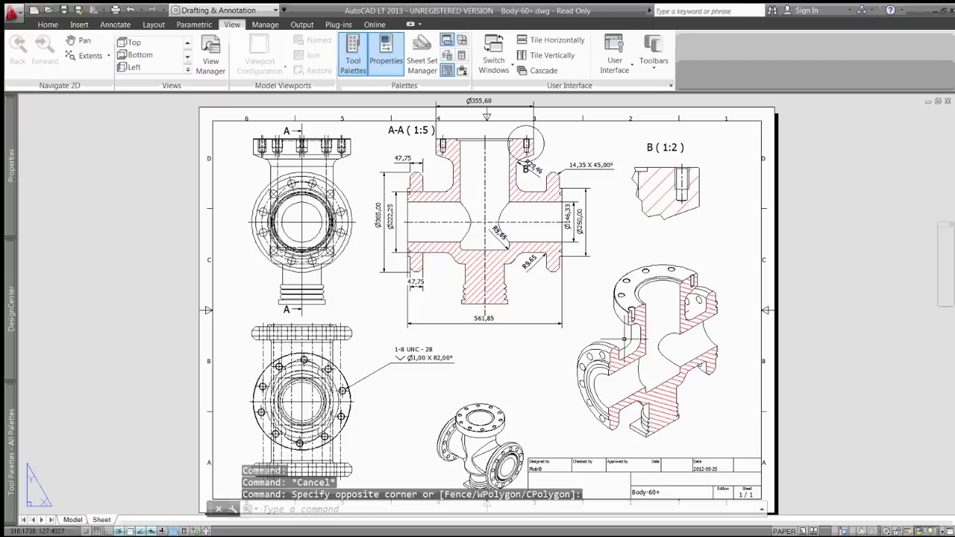
{"action": "middle_click", "coordinate": [590, 335]}
{"action": "middle_click", "coordinate": [590, 335]}
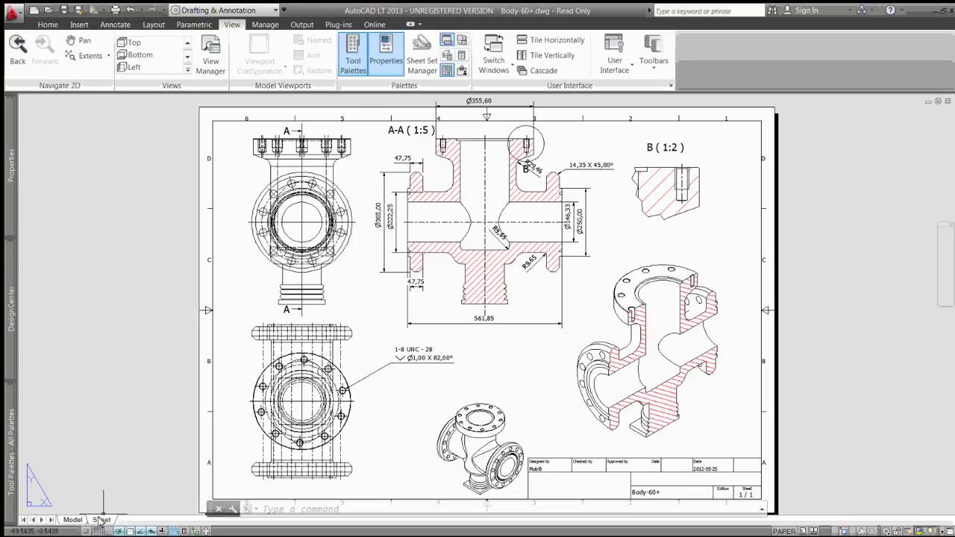
Export the Sheet layout to model space as Body-60+_Sheet.dwg on the Desktop and open it.
{"action": "right_click", "coordinate": [101, 520]}
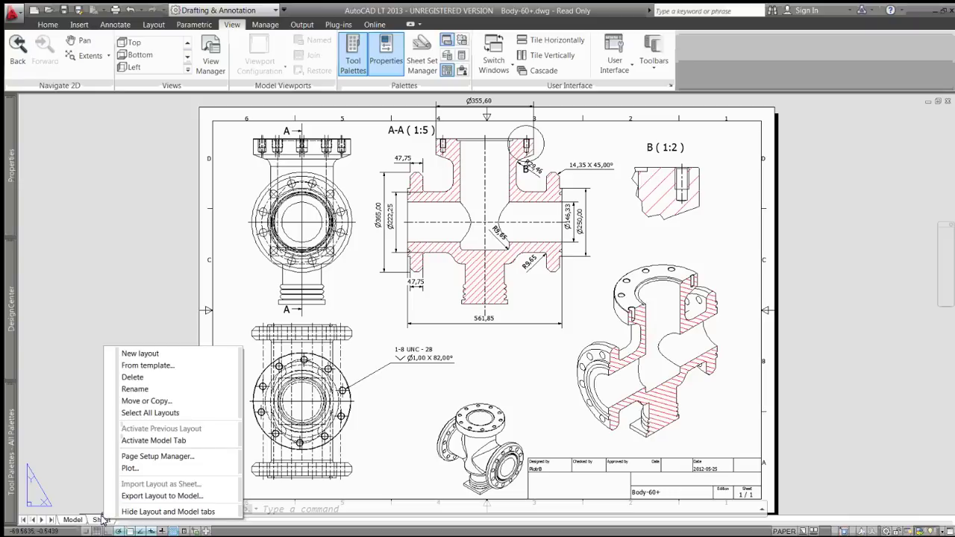
{"action": "left_click", "coordinate": [137, 496]}
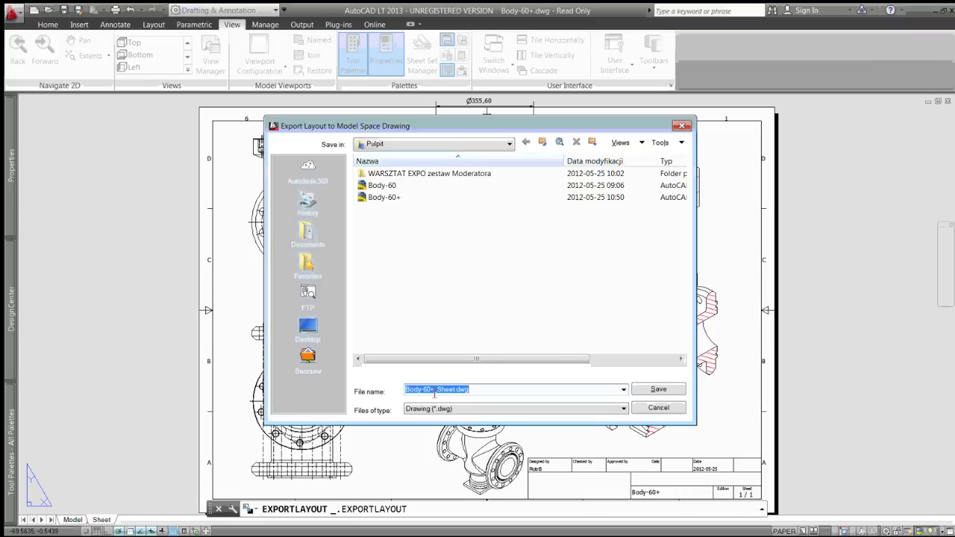
{"action": "left_click", "coordinate": [659, 389]}
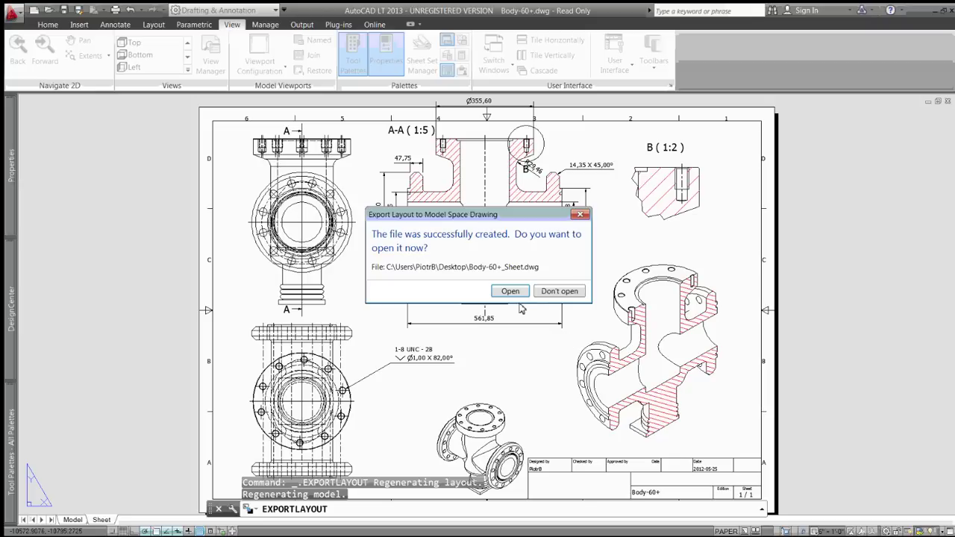
{"action": "left_click", "coordinate": [511, 291]}
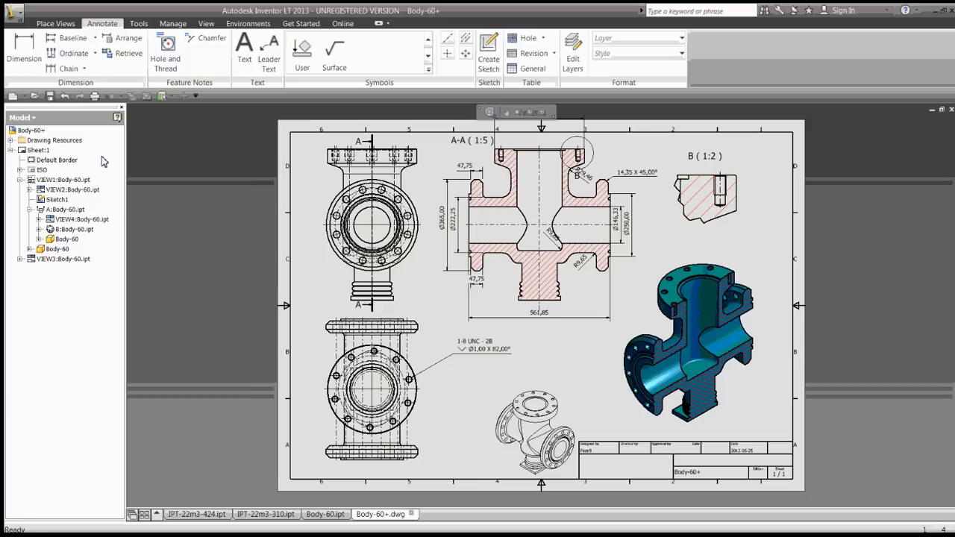
Switch to the Body-60 part and open its iProperties.
{"action": "left_click", "coordinate": [333, 514]}
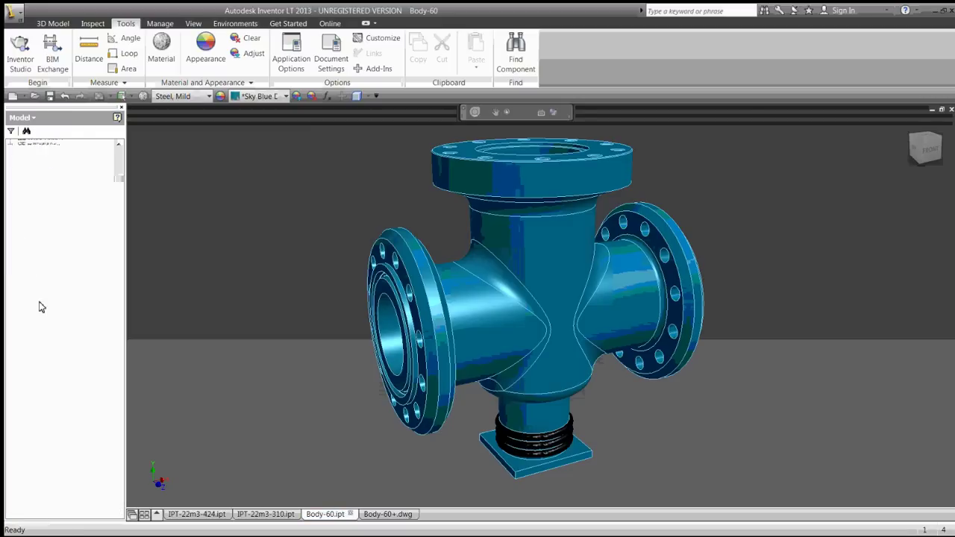
{"action": "left_click_drag", "start_coordinate": [117, 303], "coordinate": [117, 162]}
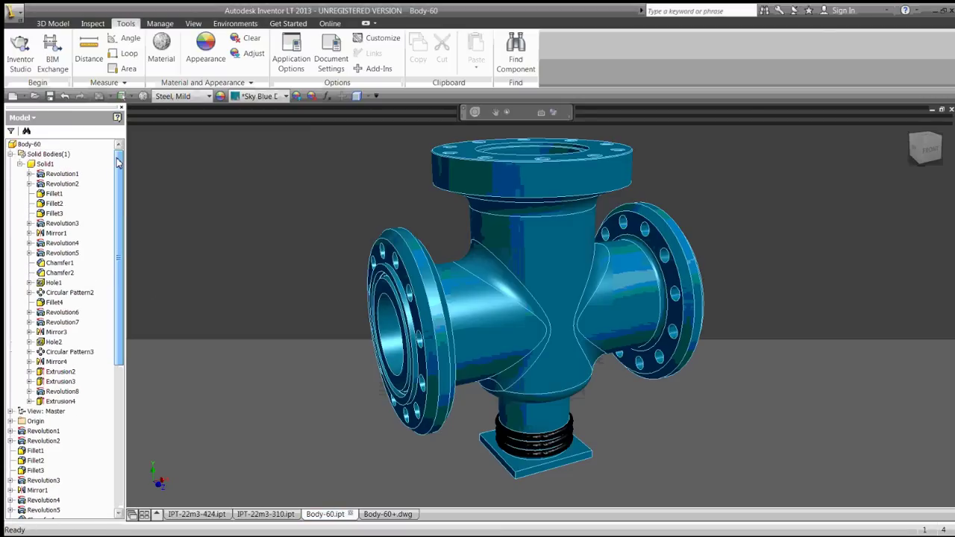
{"action": "right_click", "coordinate": [26, 144]}
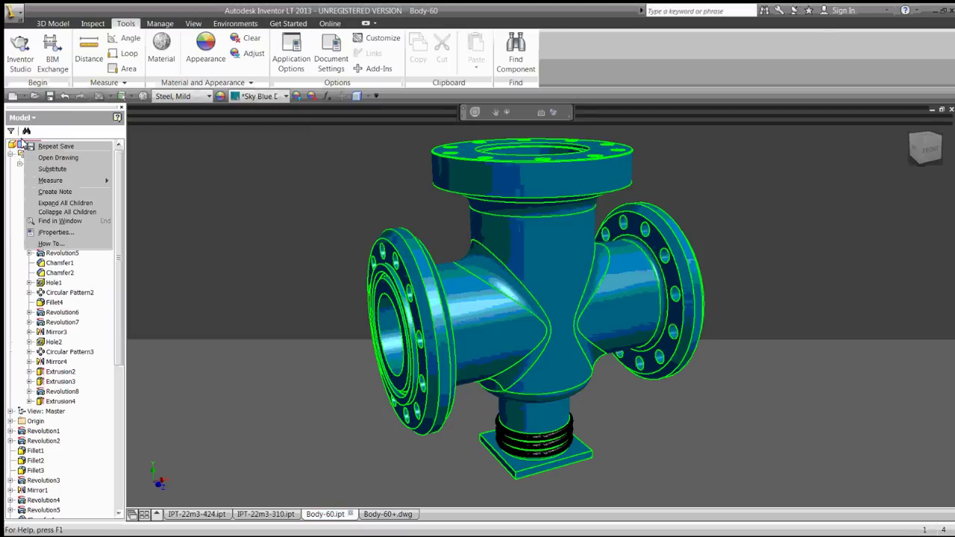
{"action": "left_click", "coordinate": [51, 233]}
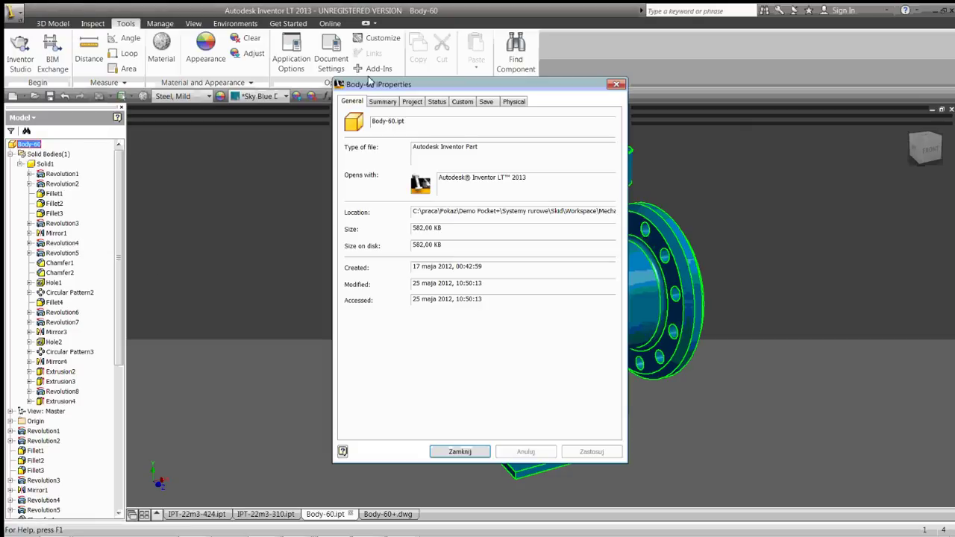
Browse the Summary, Project, Status and Custom tabs, ending on Physical (Steel, Mild, 218,332 kg).
{"action": "left_click", "coordinate": [380, 100]}
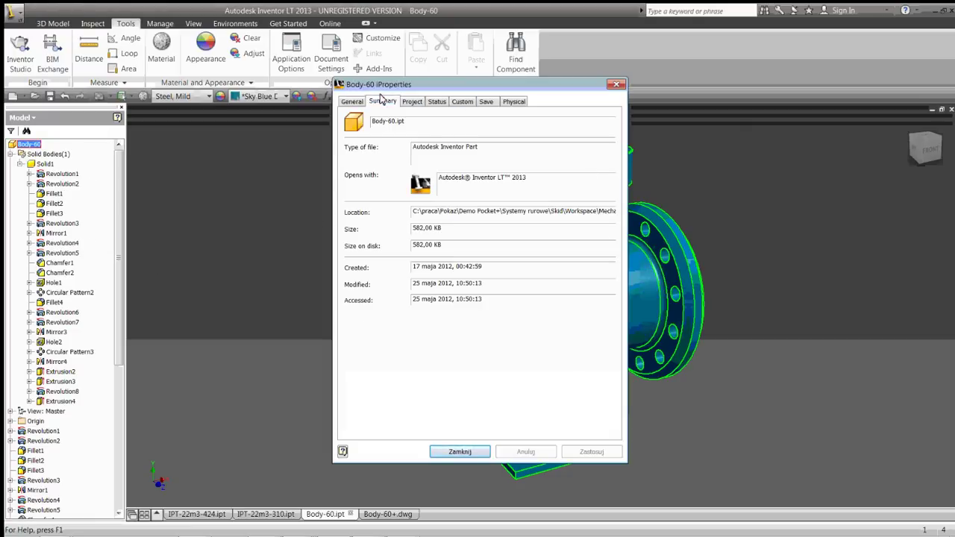
{"action": "left_click", "coordinate": [411, 102]}
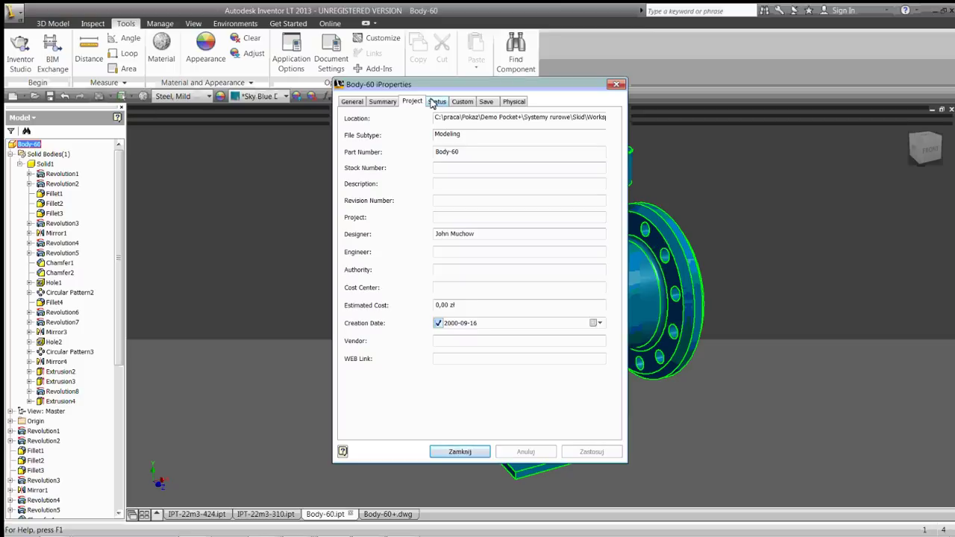
{"action": "left_click", "coordinate": [432, 103]}
{"action": "left_click", "coordinate": [410, 102]}
{"action": "left_click", "coordinate": [440, 102]}
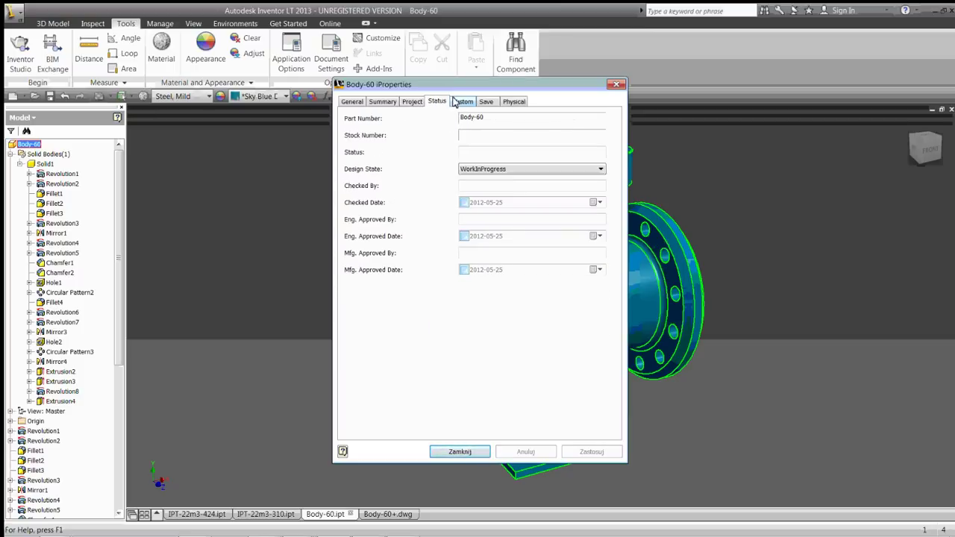
{"action": "left_click", "coordinate": [456, 102]}
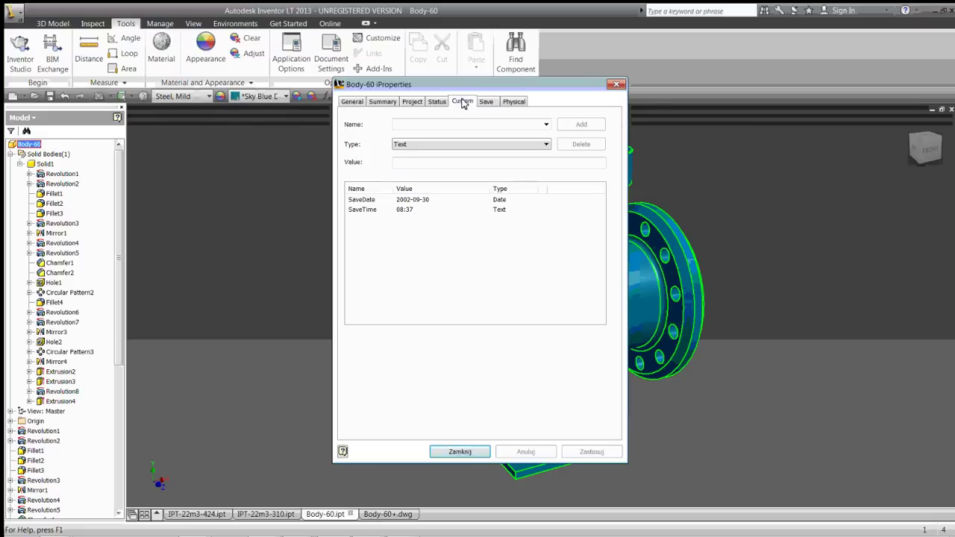
{"action": "left_click", "coordinate": [484, 103]}
On the Physical tab, try Titanium as the material, then change it to Steel.
{"action": "left_click", "coordinate": [513, 101]}
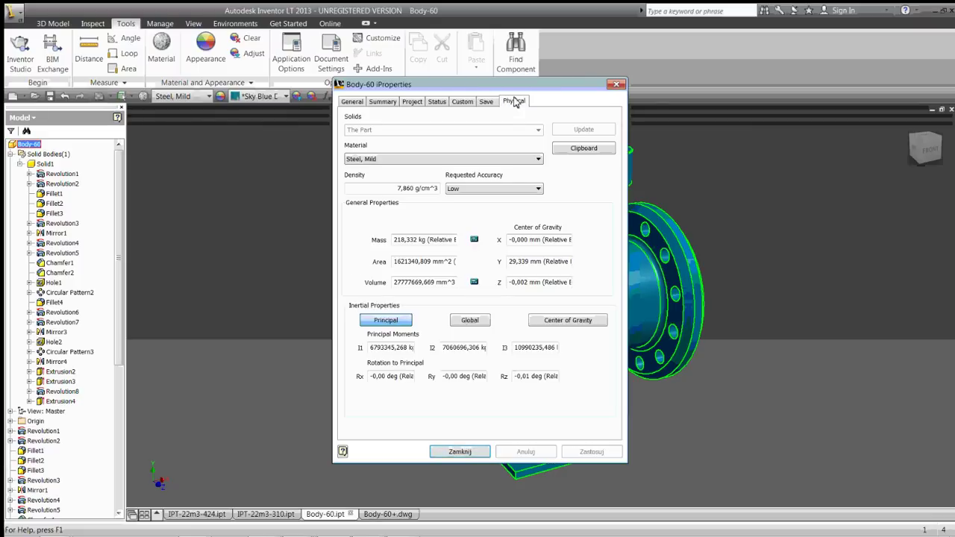
{"action": "left_click", "coordinate": [537, 159]}
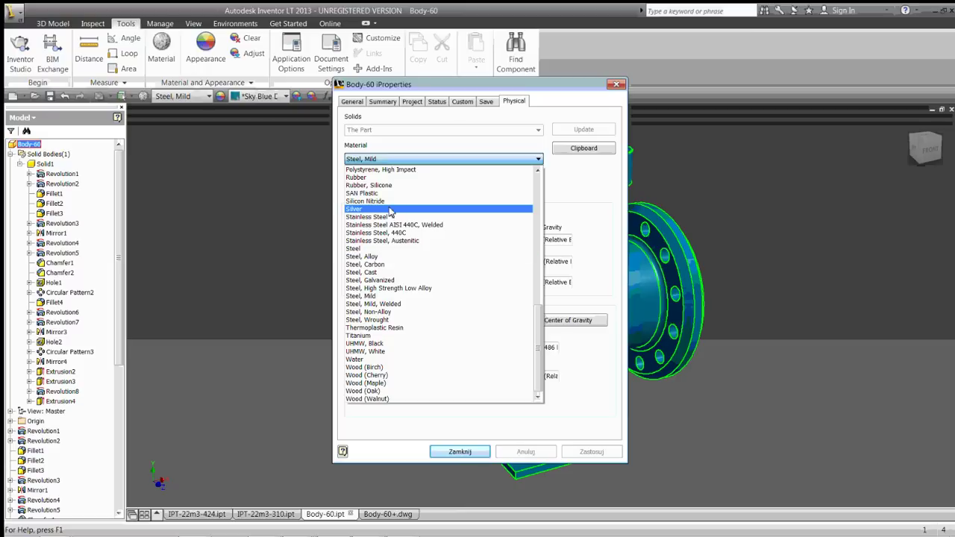
{"action": "left_click", "coordinate": [369, 335]}
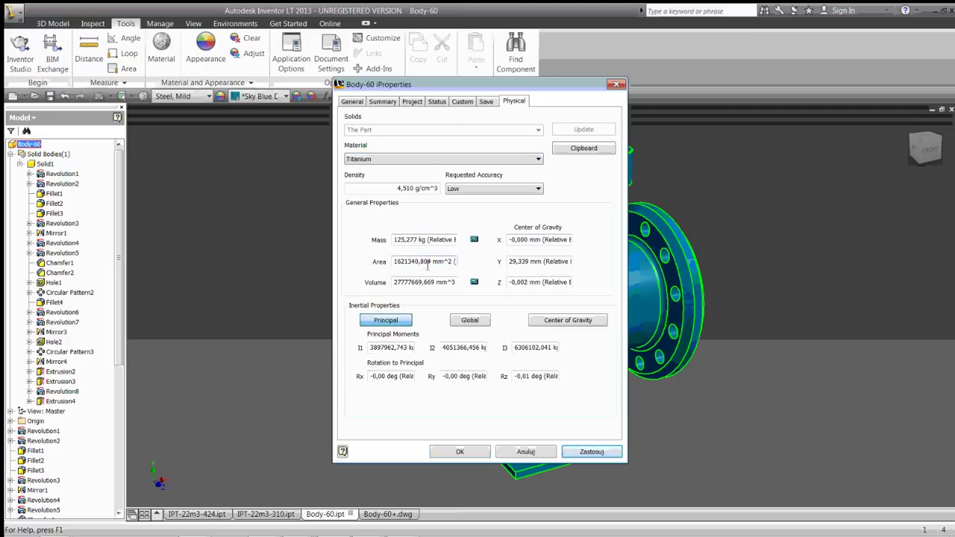
{"action": "left_click", "coordinate": [422, 159]}
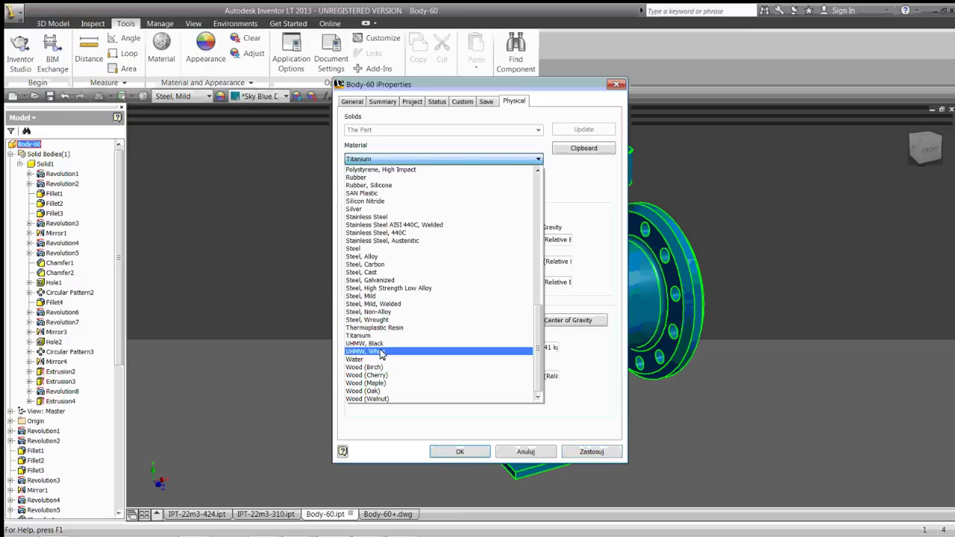
{"action": "scroll", "coordinate": [377, 321], "scroll_direction": "up", "scroll_amount": 2}
{"action": "left_click", "coordinate": [369, 273]}
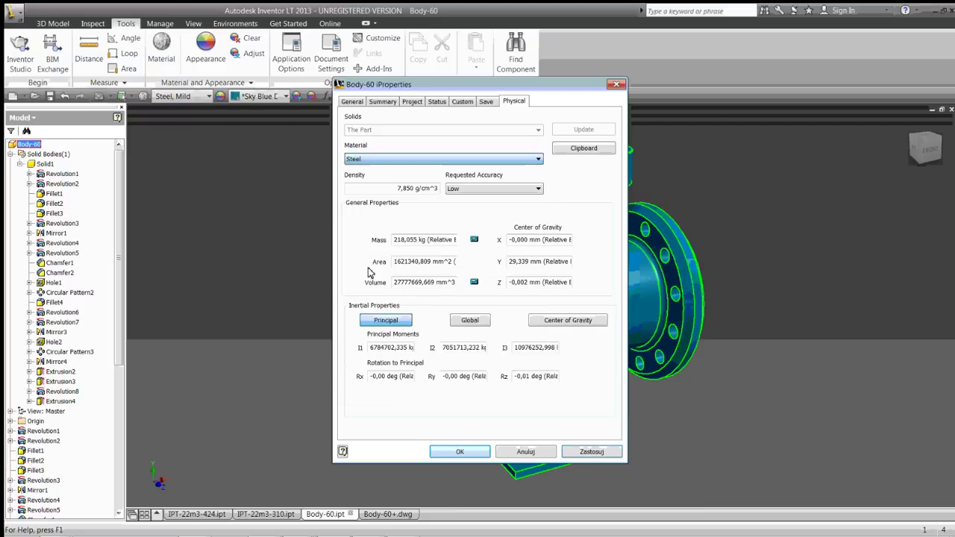
Keep Steel (7,850 g/cm^3, 218,055 kg), toggle the inertia views, and close iProperties.
{"action": "left_click", "coordinate": [426, 159]}
{"action": "scroll", "coordinate": [420, 300], "scroll_direction": "up", "scroll_amount": 4}
{"action": "scroll", "coordinate": [414, 261], "scroll_direction": "up", "scroll_amount": 5}
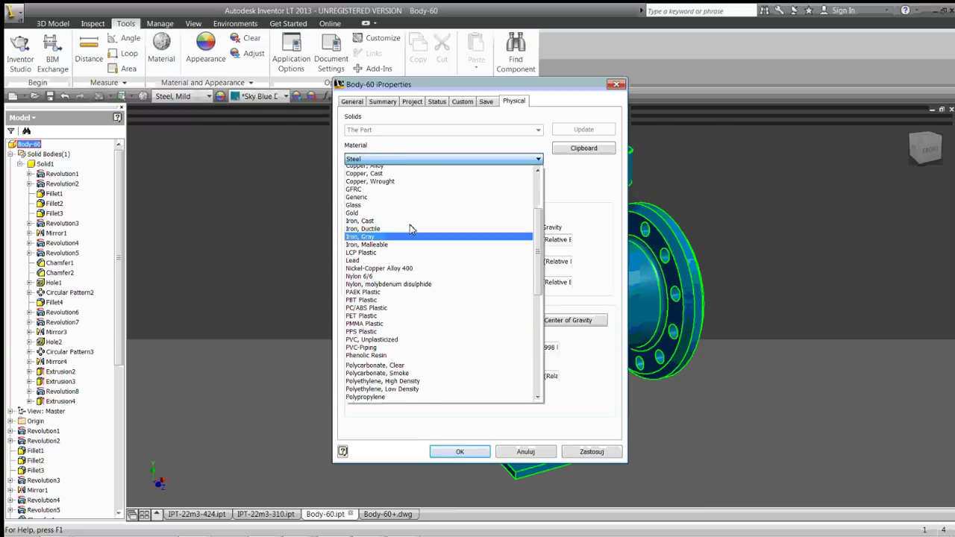
{"action": "scroll", "coordinate": [411, 224], "scroll_direction": "up", "scroll_amount": 5}
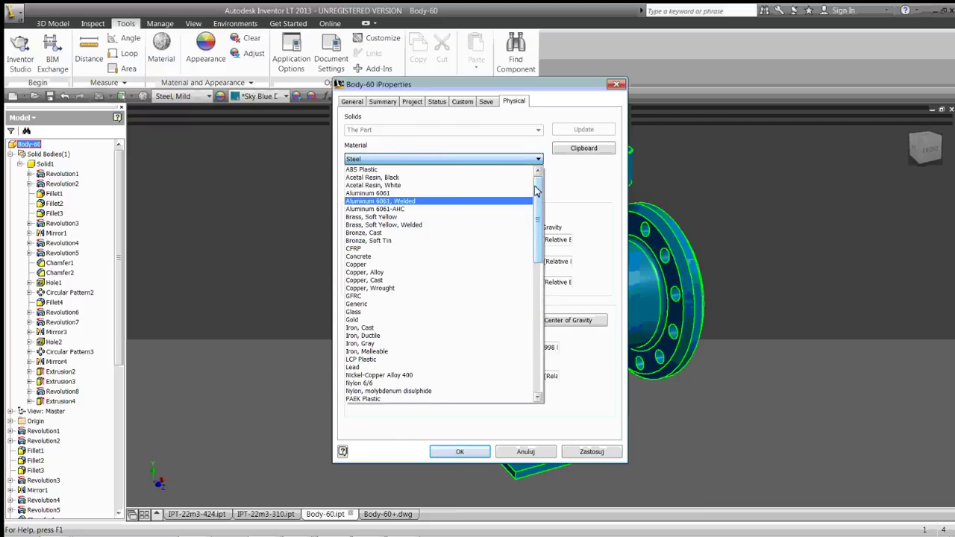
{"action": "left_click_drag", "start_coordinate": [536, 195], "coordinate": [532, 278]}
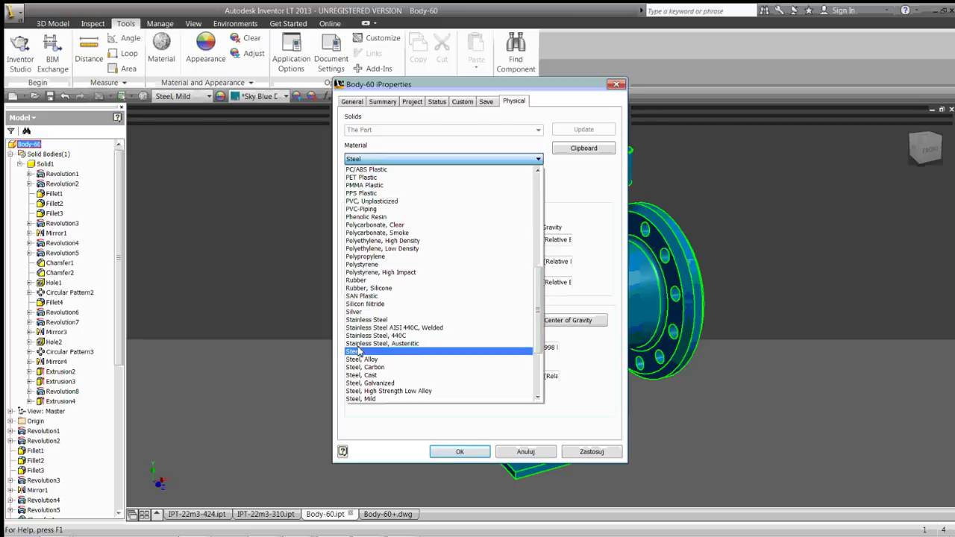
{"action": "left_click", "coordinate": [358, 350]}
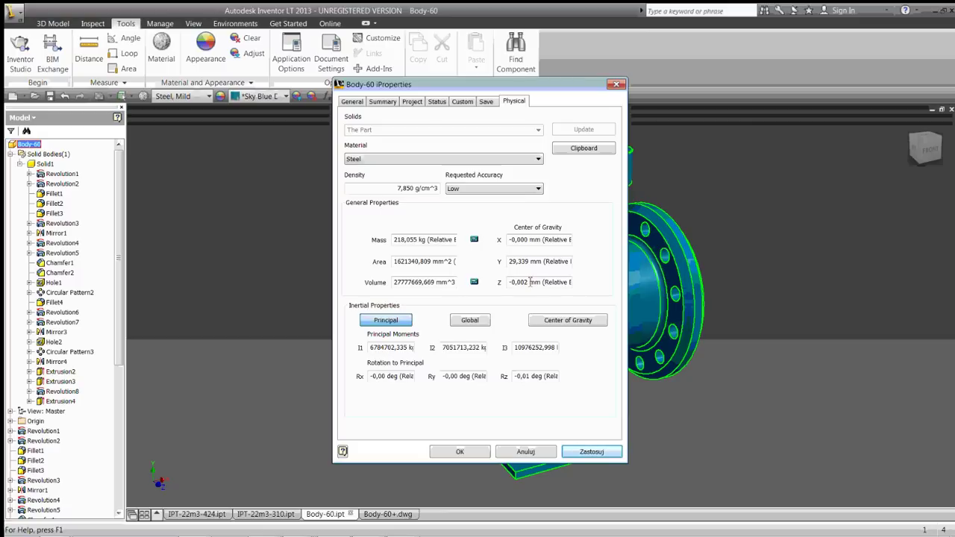
{"action": "left_click", "coordinate": [571, 321]}
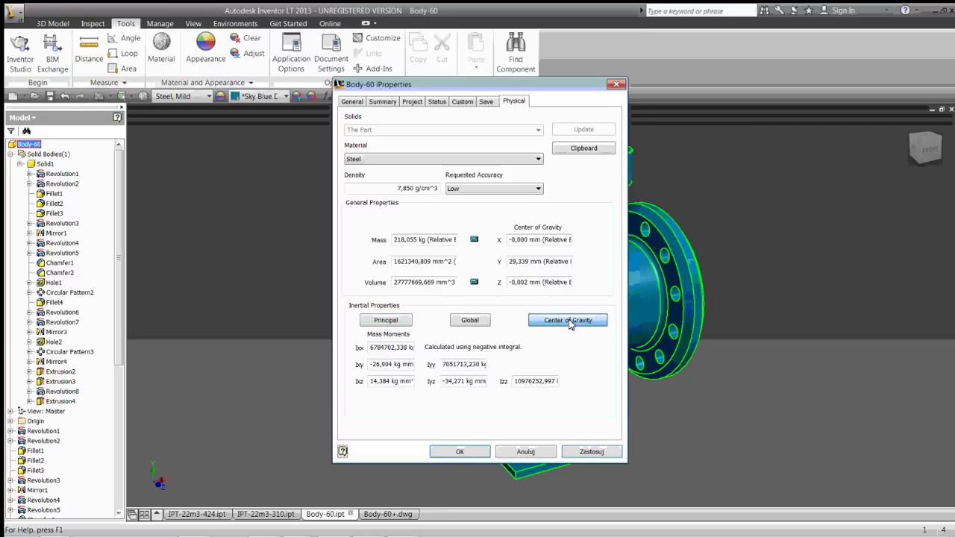
{"action": "left_click", "coordinate": [386, 320]}
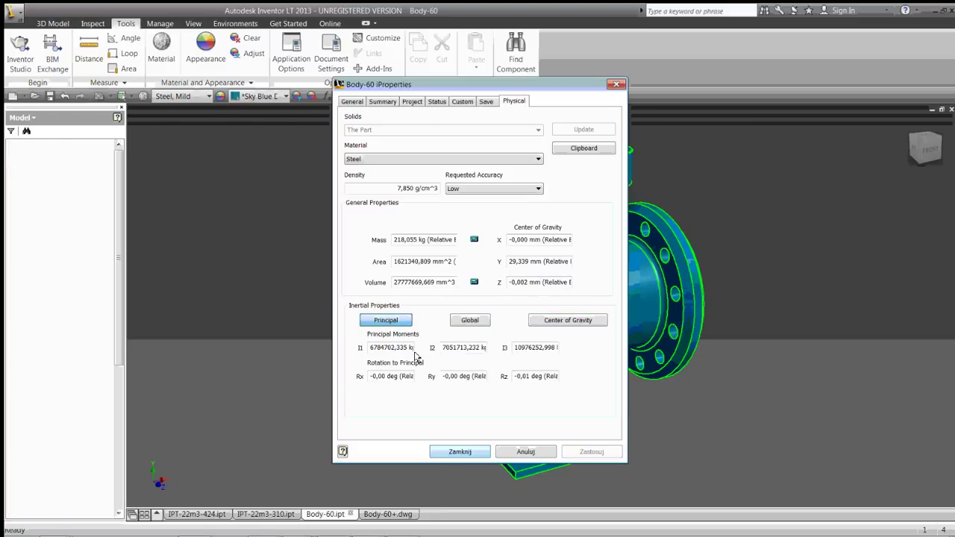
{"action": "key", "text": "Escape"}
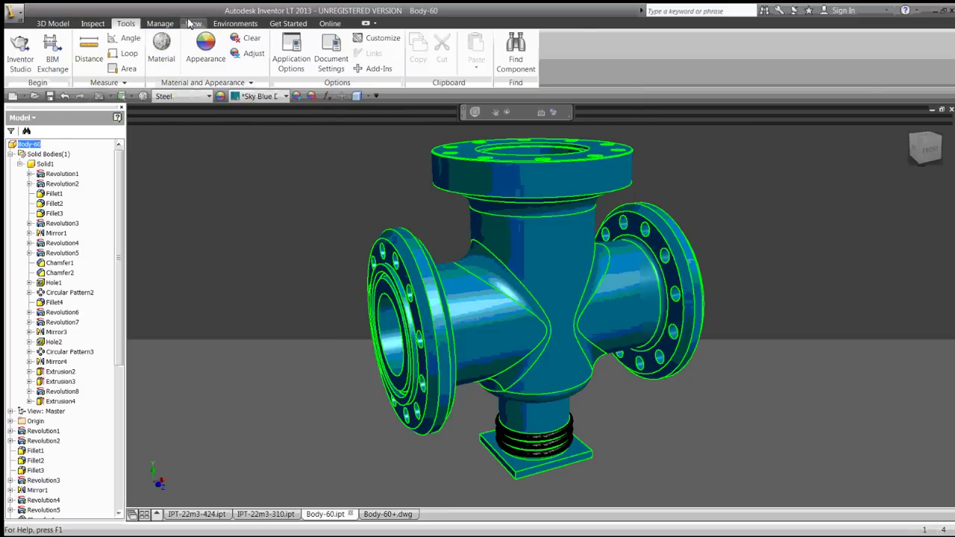
Show Body-60's centre-of-gravity marker, clear the selection, and start Cross Section Analysis CrossSection1.
{"action": "left_click", "coordinate": [193, 24]}
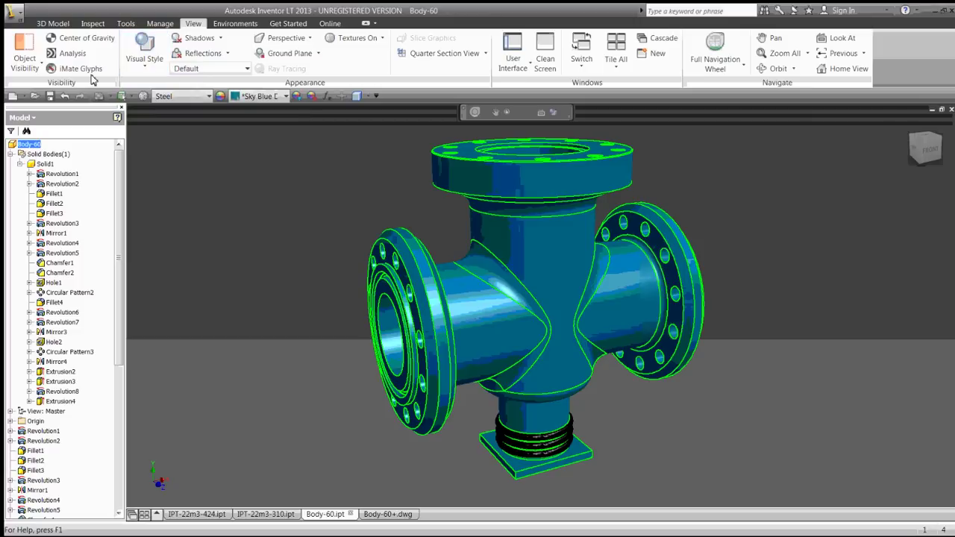
{"action": "left_click", "coordinate": [66, 38]}
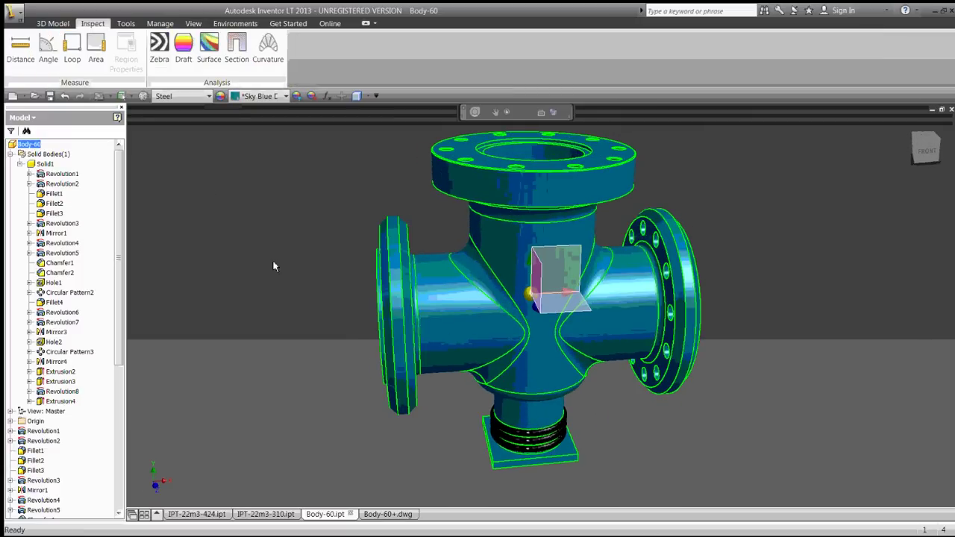
{"action": "left_click", "coordinate": [224, 263]}
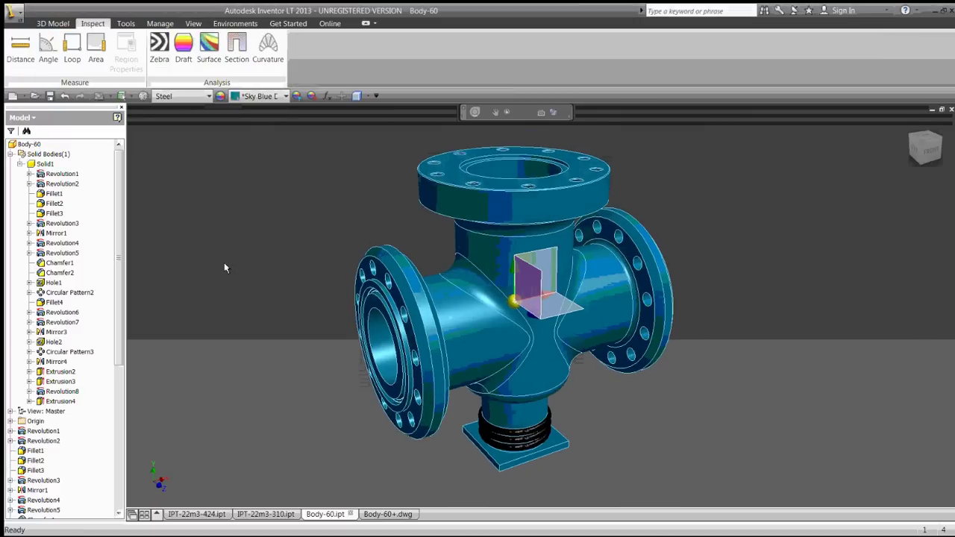
{"action": "left_click", "coordinate": [237, 51]}
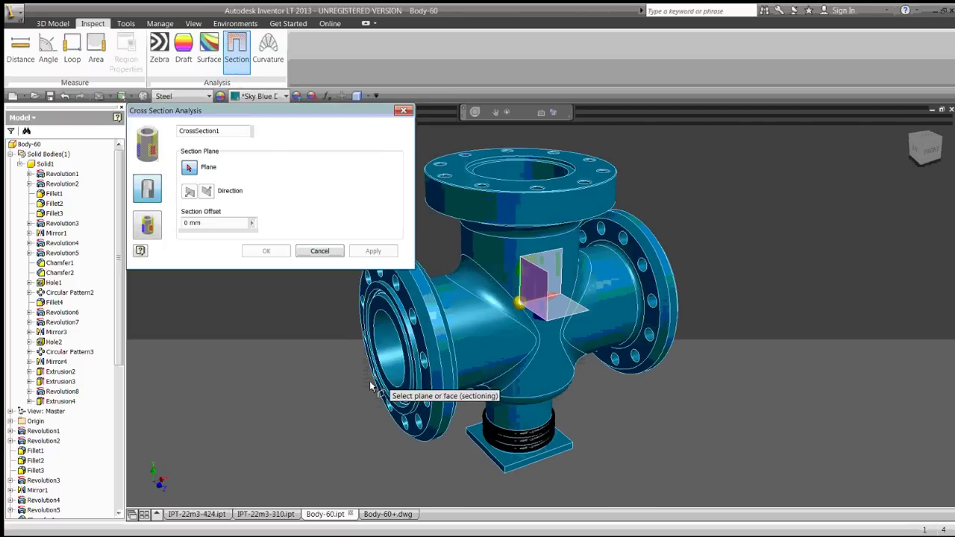
Orbit to the left flange, pick the Origin XY Plane as section plane, and choose multiple sections.
{"action": "mouse_move", "coordinate": [371, 385]}
{"action": "middle_mouse_down", "text": "shift"}
{"action": "mouse_move", "coordinate": [686, 472]}
{"action": "mouse_move", "coordinate": [663, 435]}
{"action": "mouse_move", "coordinate": [691, 428]}
{"action": "mouse_move", "coordinate": [663, 430]}
{"action": "middle_mouse_up", "text": "shift"}
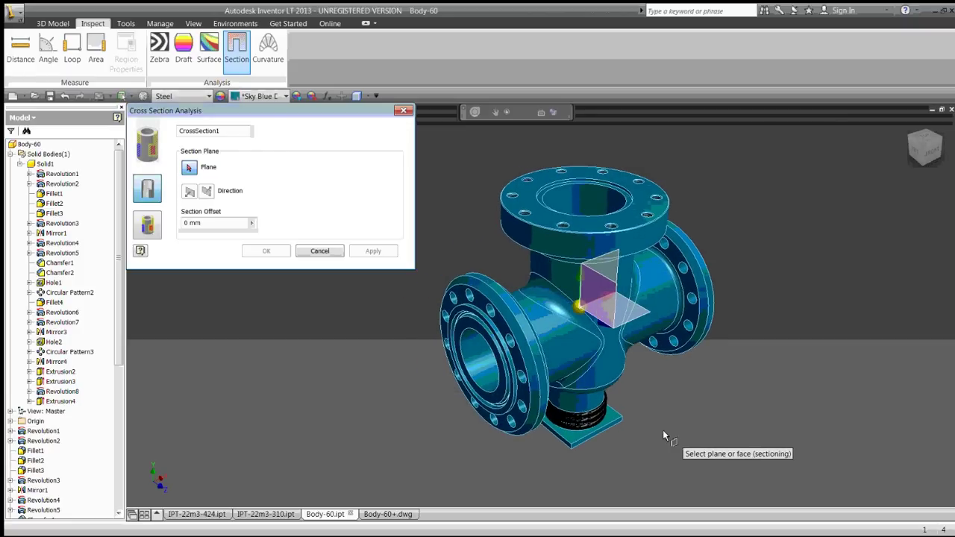
{"action": "left_click", "coordinate": [10, 153]}
{"action": "left_click", "coordinate": [11, 173]}
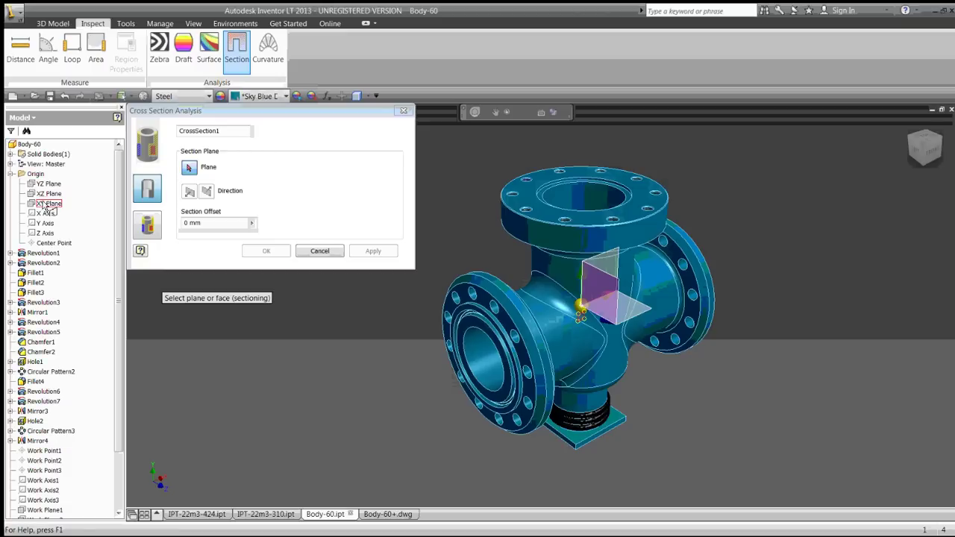
{"action": "left_click", "coordinate": [48, 205]}
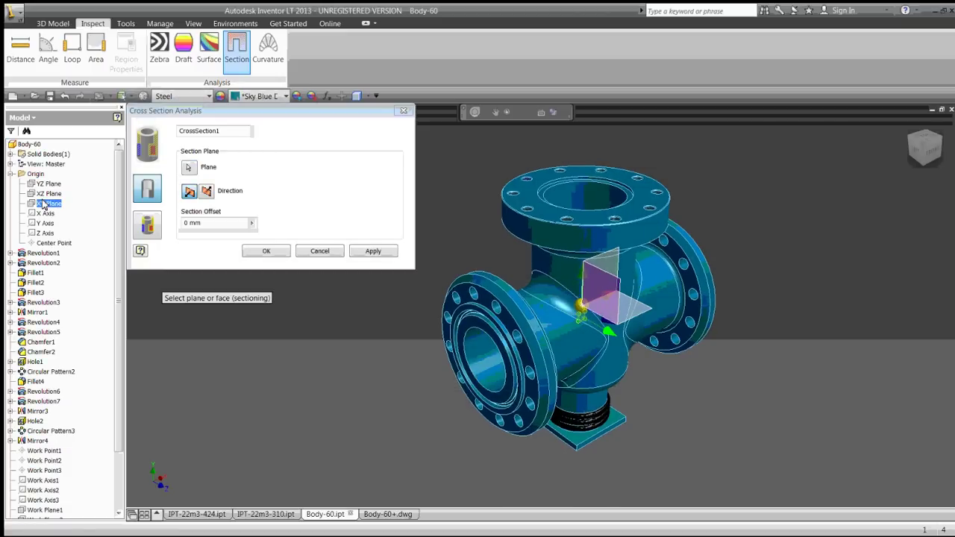
{"action": "left_click", "coordinate": [147, 225]}
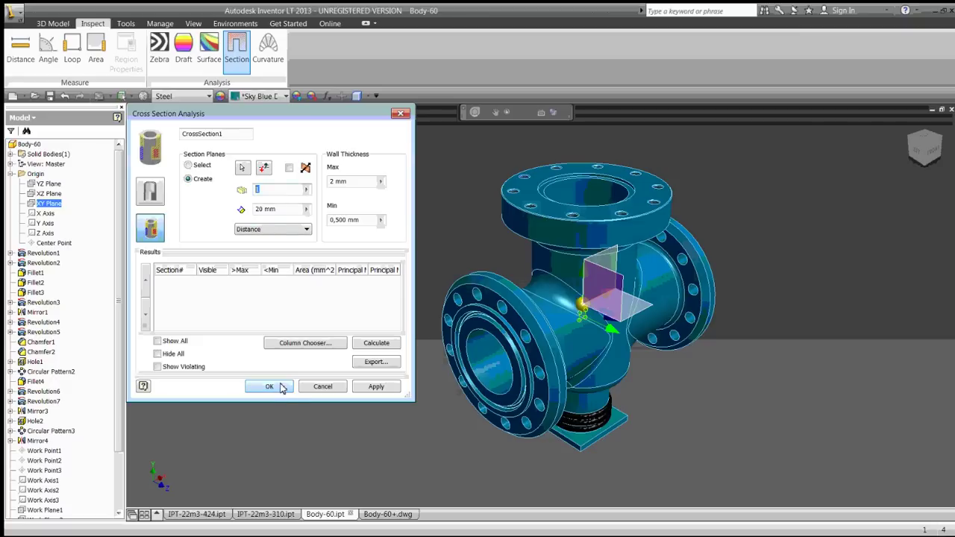
Show the section direction and try section values 10, 60 mm and 120 mm.
{"action": "left_click", "coordinate": [288, 168]}
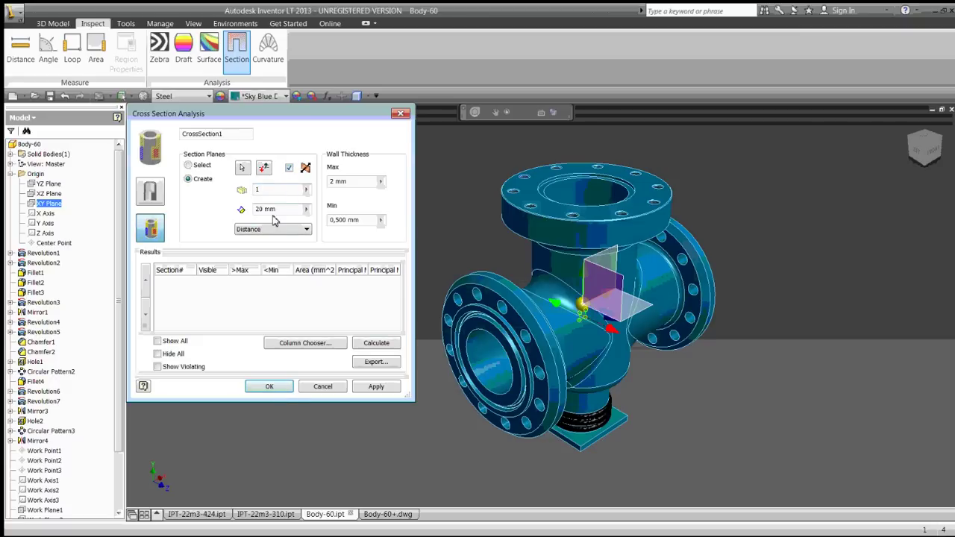
{"action": "type", "text": "10"}
{"action": "left_click", "coordinate": [163, 231]}
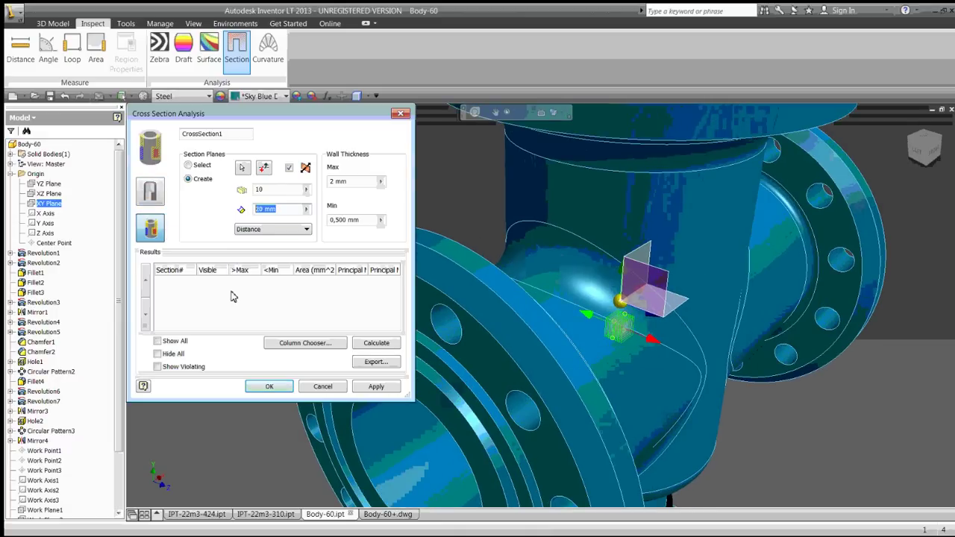
{"action": "type", "text": "60"}
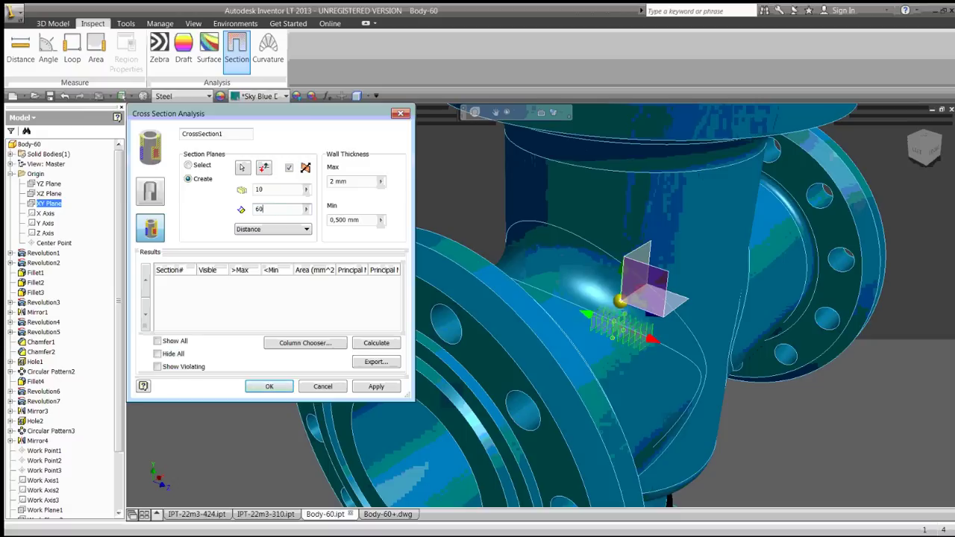
{"action": "type", "text": "mm"}
{"action": "key", "text": "BackSpace"}
{"action": "key", "text": "BackSpace"}
{"action": "key", "text": "BackSpace"}
{"action": "type", "text": "120"}
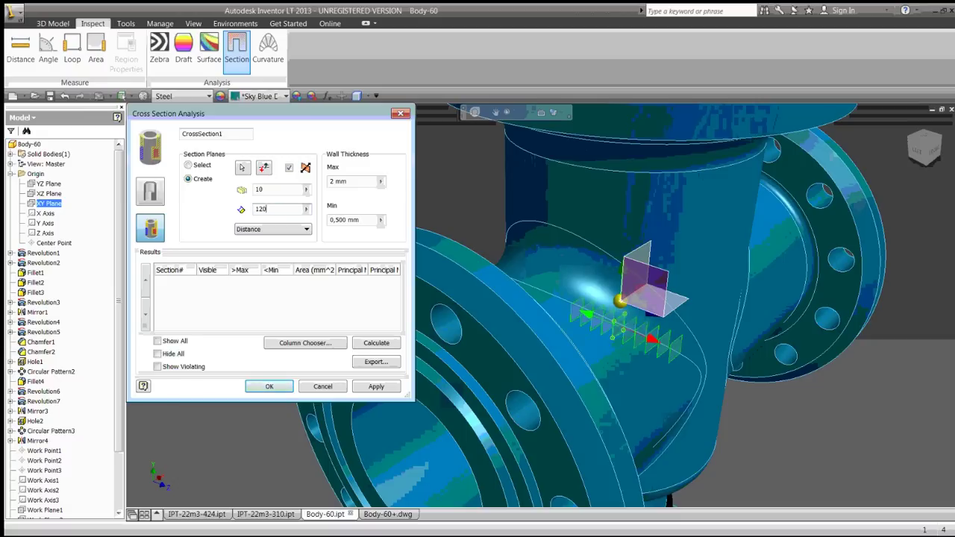
{"action": "type", "text": "mm"}
Set 16 section planes spanning 300 mm, after briefly trying a spacing of 200.
{"action": "double_click", "coordinate": [266, 208]}
{"action": "type", "text": "200"}
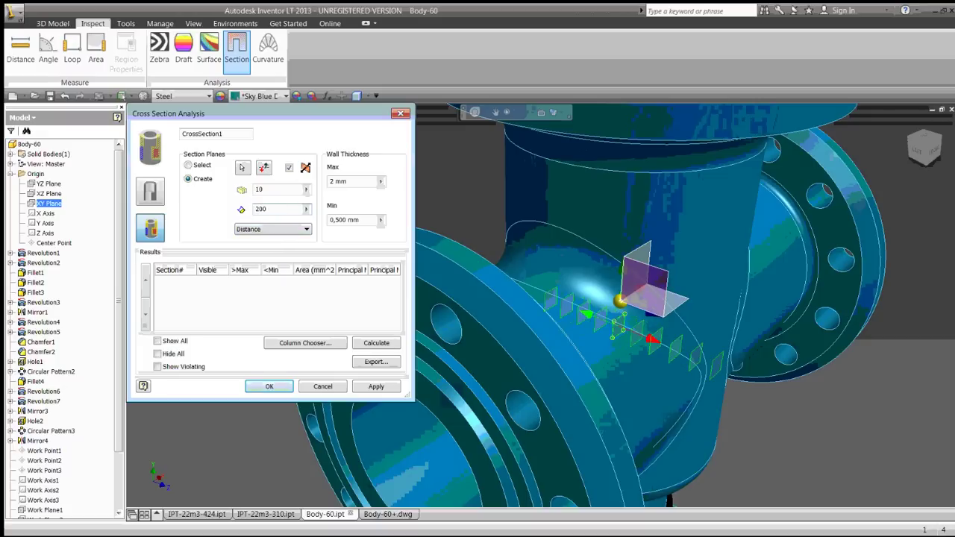
{"action": "double_click", "coordinate": [272, 189]}
{"action": "type", "text": "12"}
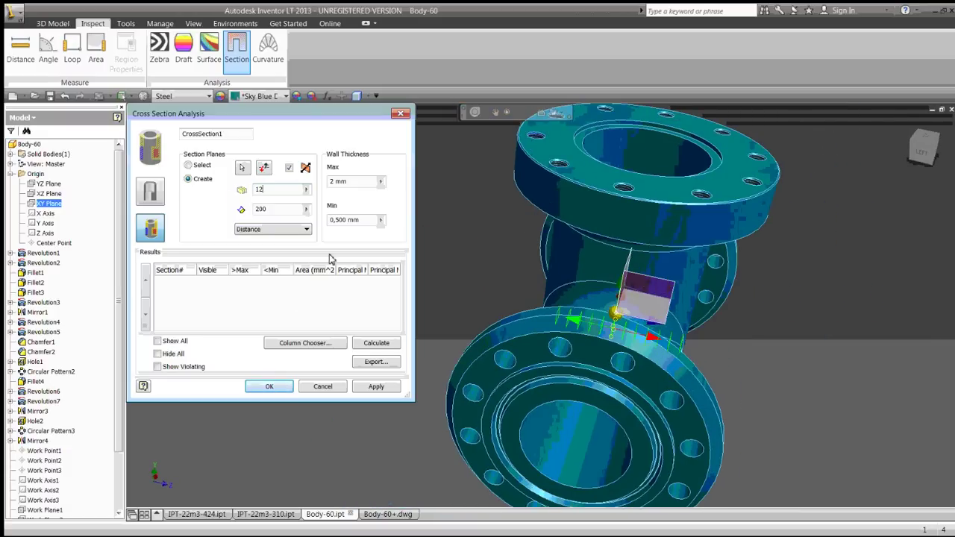
{"action": "type", "text": "16"}
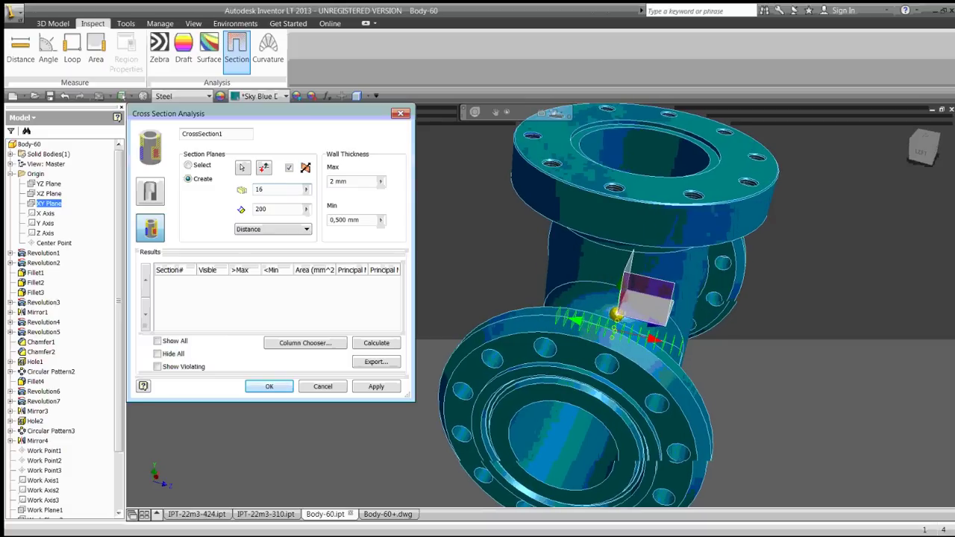
{"action": "key", "text": "Tab"}
{"action": "type", "text": "300"}
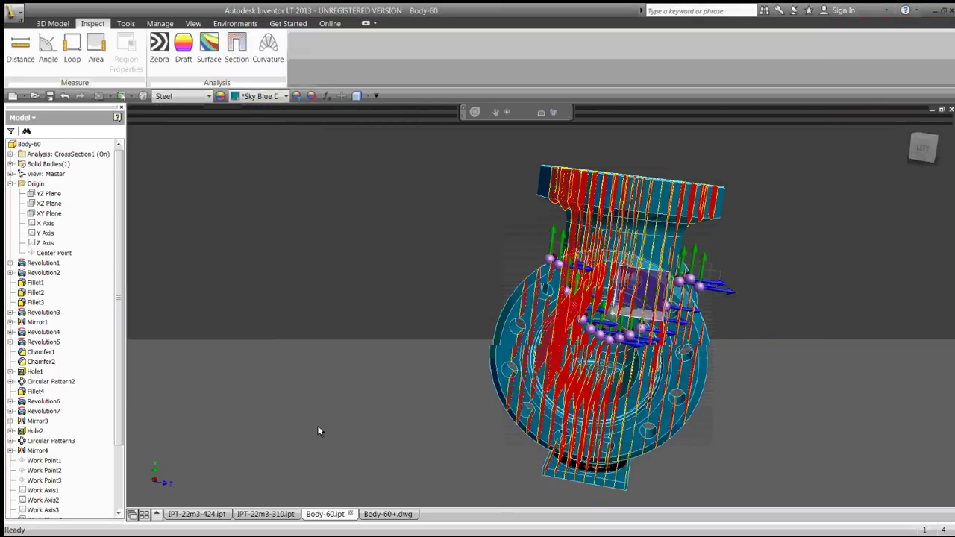
Orbit the valve to inspect the red section slices, then return to the home view.
{"action": "key", "text": "F6"}
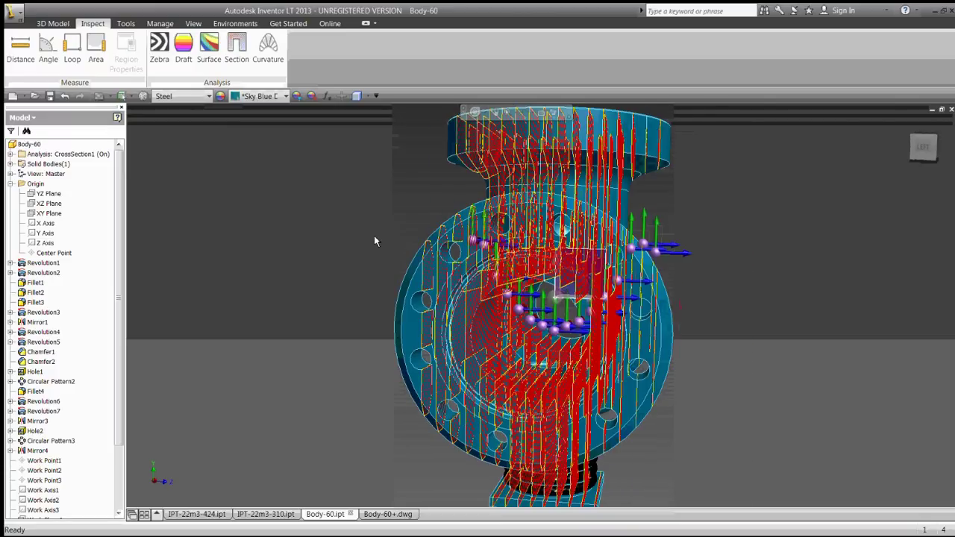
{"action": "middle_click_drag", "start_coordinate": [375, 241], "coordinate": [338, 249], "text": "shift"}
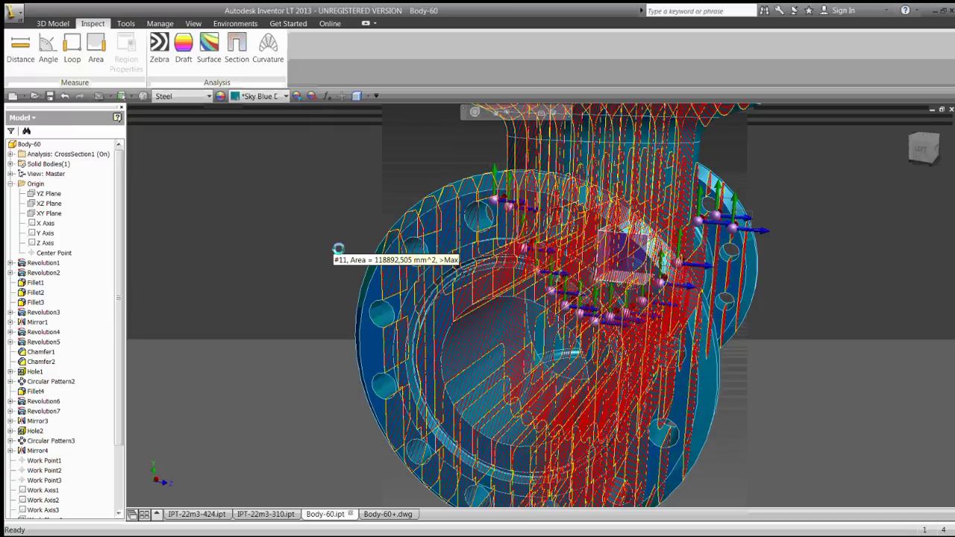
{"action": "middle_click_drag", "start_coordinate": [338, 249], "coordinate": [387, 243], "text": "shift"}
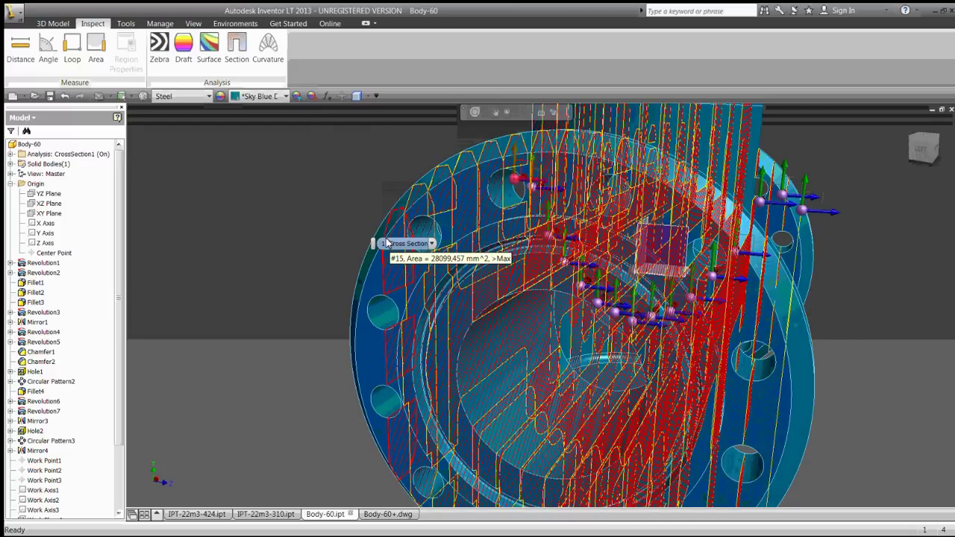
{"action": "key", "text": "F6"}
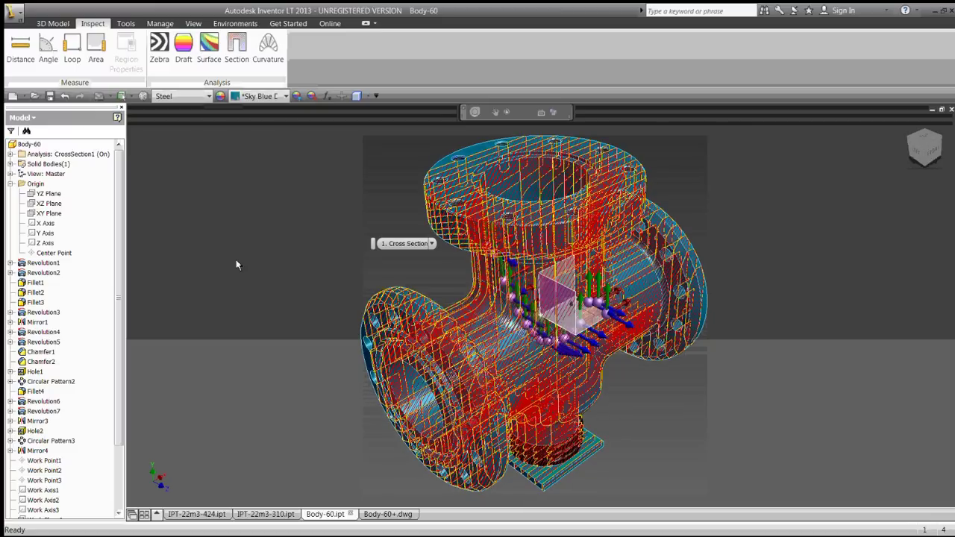
Turn off the CrossSection1 analysis from the browser's Analysis node.
{"action": "right_click", "coordinate": [42, 154]}
{"action": "left_click", "coordinate": [41, 154]}
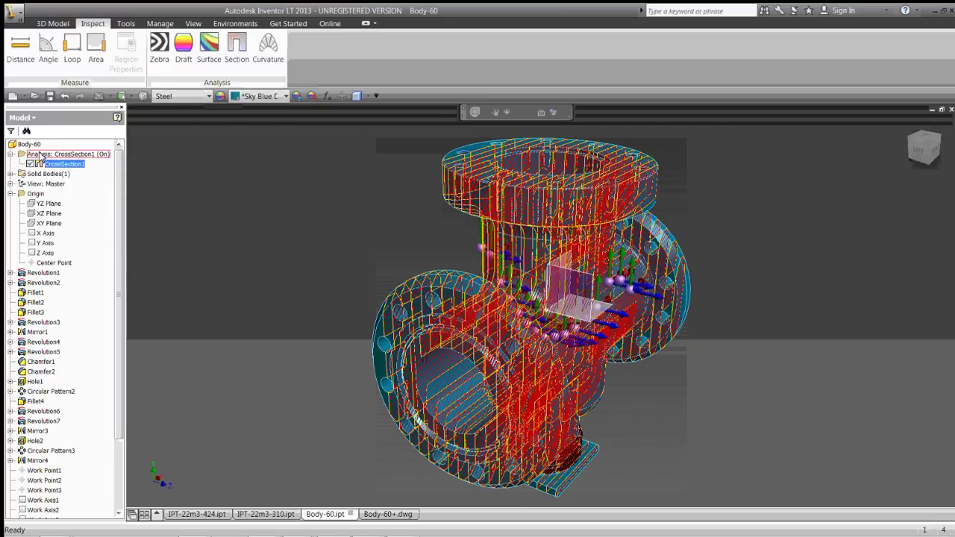
{"action": "right_click", "coordinate": [41, 155]}
{"action": "left_click", "coordinate": [71, 174]}
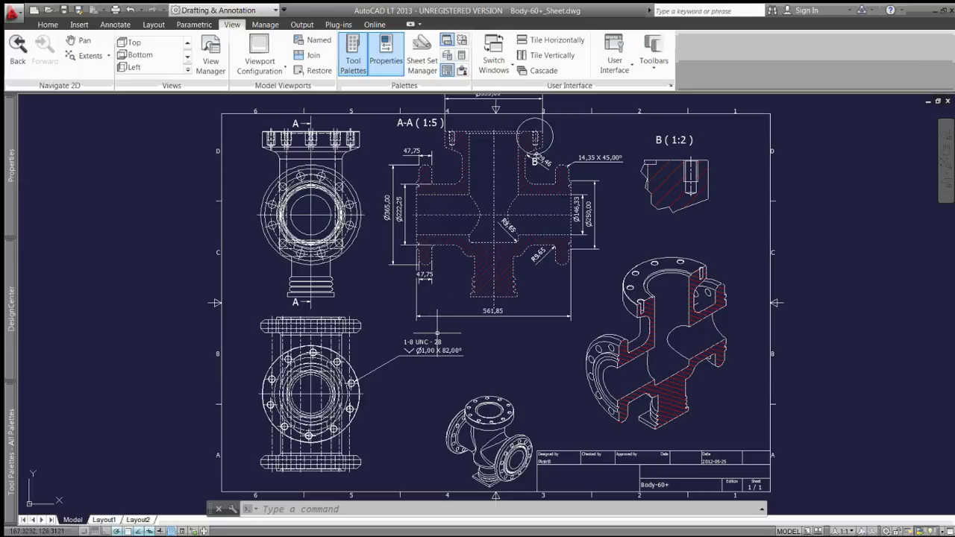
Start a new drawing, Drawing3.dwg, from the acadltiso template.
{"action": "left_click", "coordinate": [47, 9]}
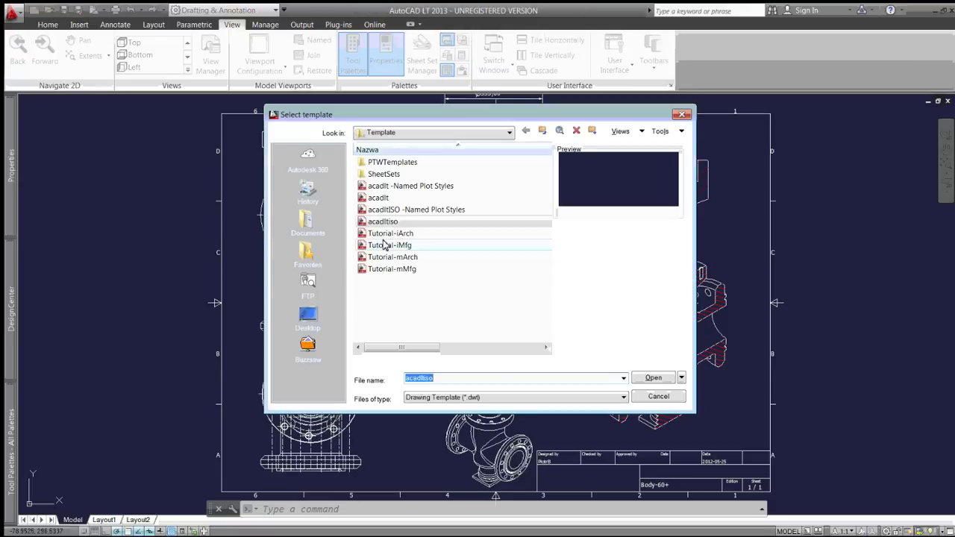
{"action": "double_click", "coordinate": [389, 222]}
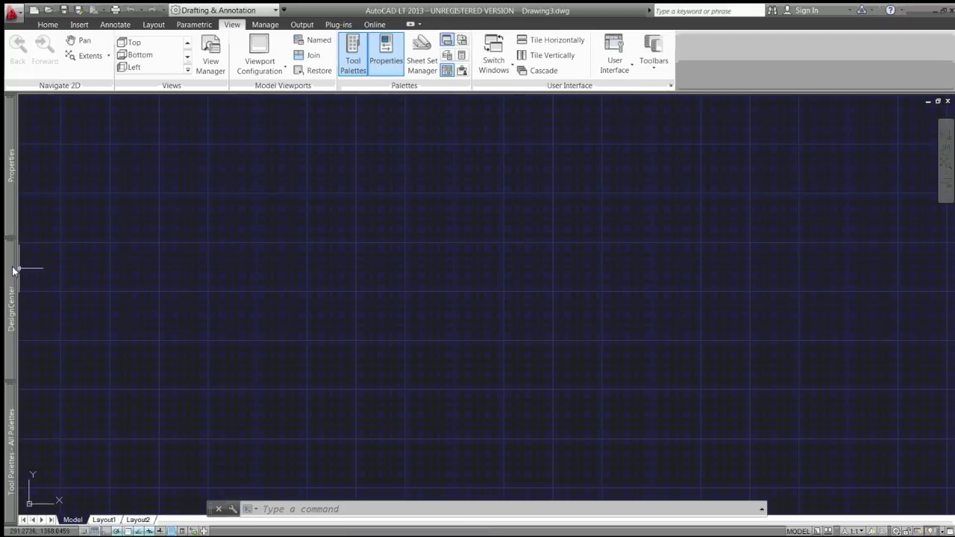
{"action": "mouse_move", "coordinate": [11, 306]}
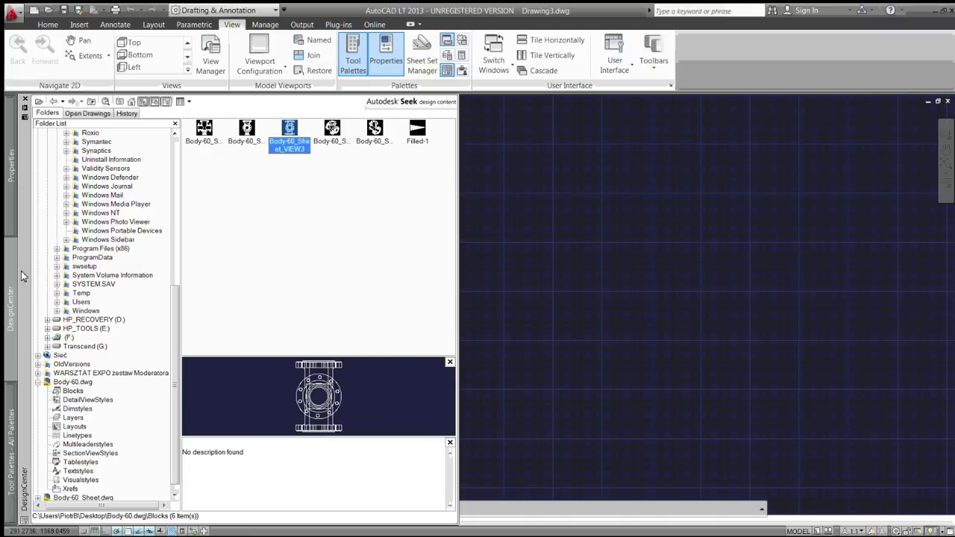
In DesignCenter, expand Body-60+.dwg, check its DetailViewStyles, and list its seven blocks.
{"action": "left_click", "coordinate": [38, 383]}
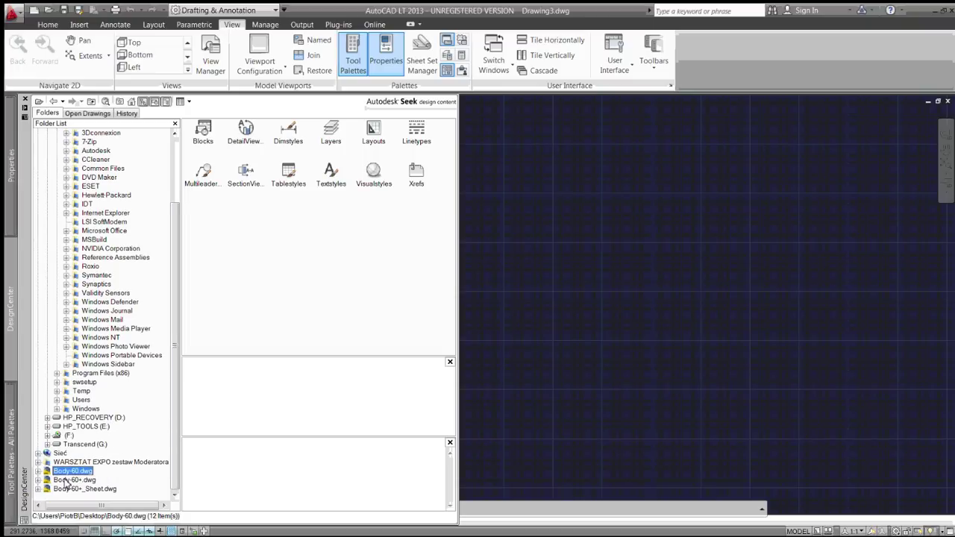
{"action": "left_click", "coordinate": [77, 480]}
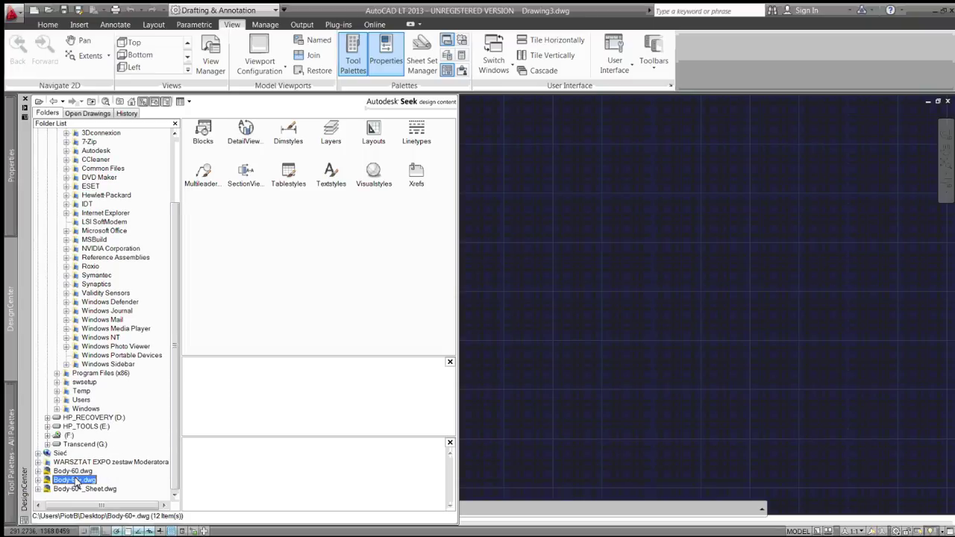
{"action": "left_click", "coordinate": [38, 479]}
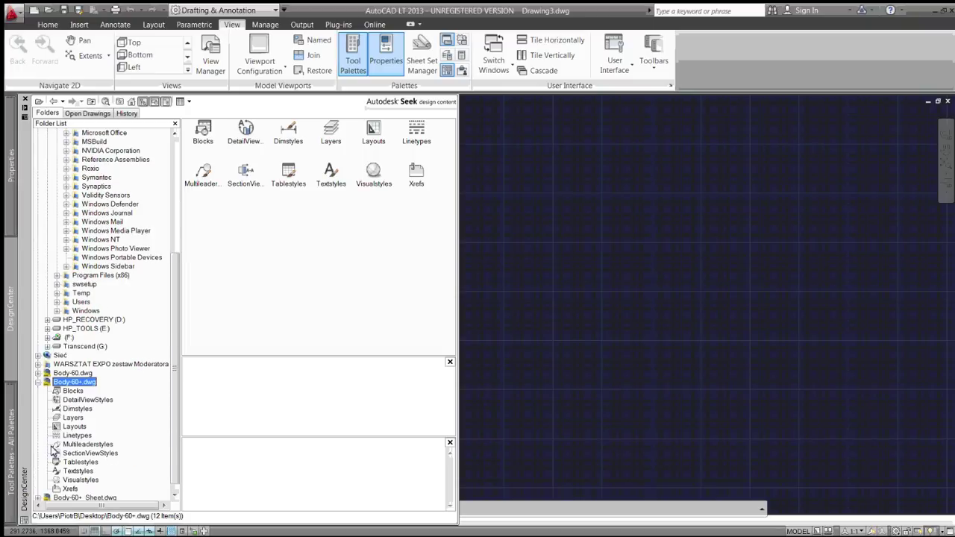
{"action": "left_click", "coordinate": [66, 403]}
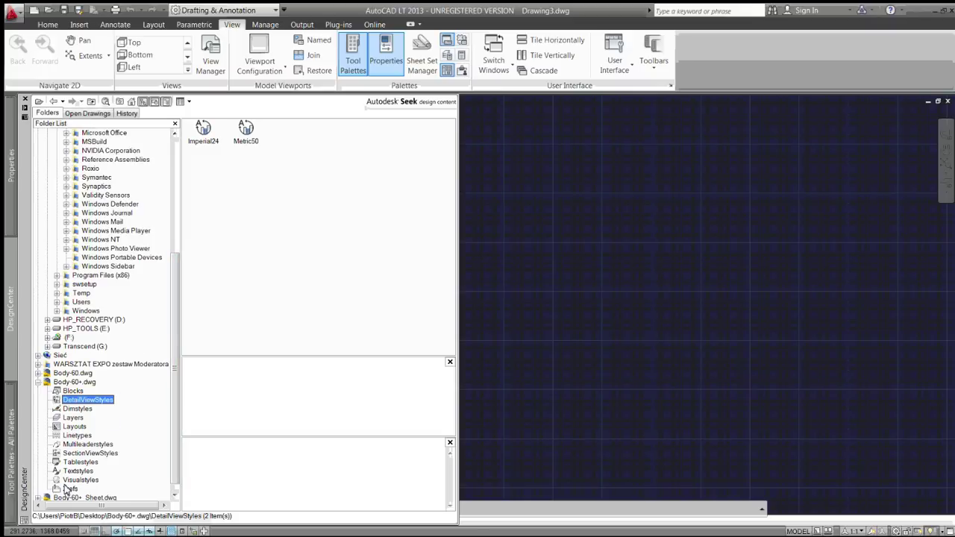
{"action": "left_click", "coordinate": [67, 391]}
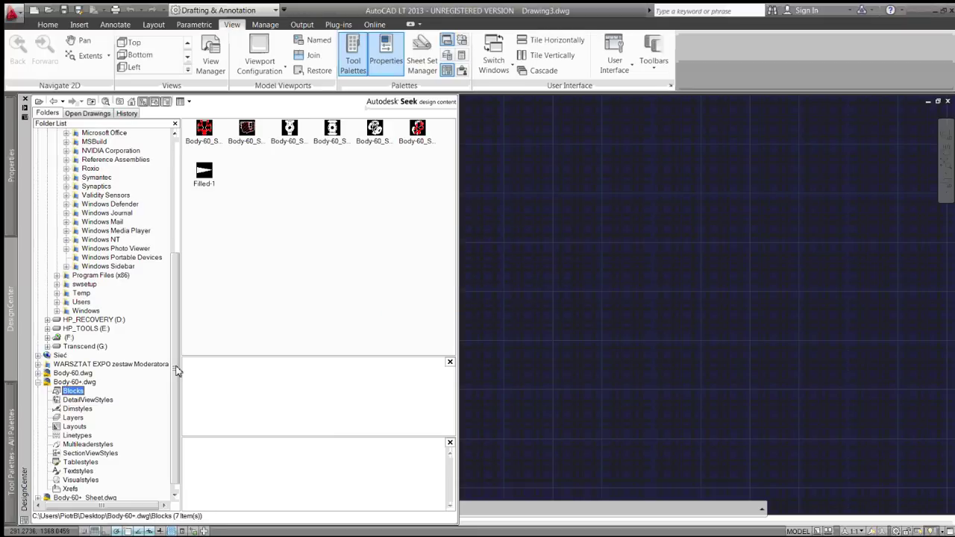
Insert the Body-60_Sheet_VIEW4 isometric section block into Drawing3.
{"action": "left_click", "coordinate": [205, 129]}
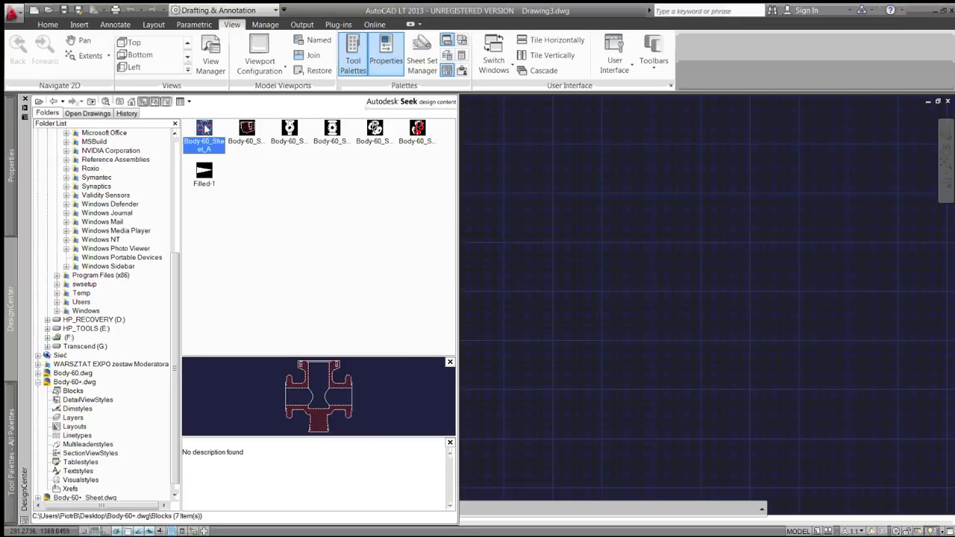
{"action": "left_click", "coordinate": [416, 129]}
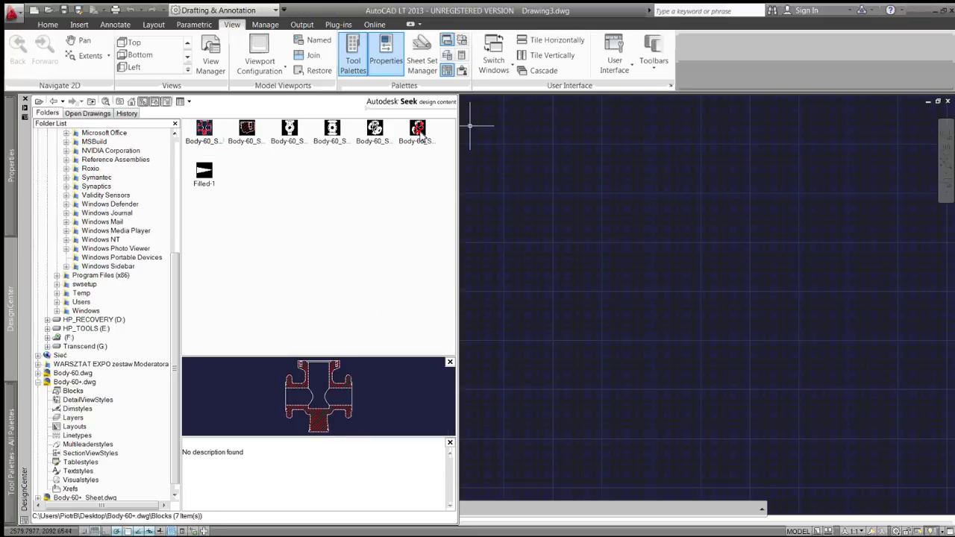
{"action": "left_click", "coordinate": [417, 129]}
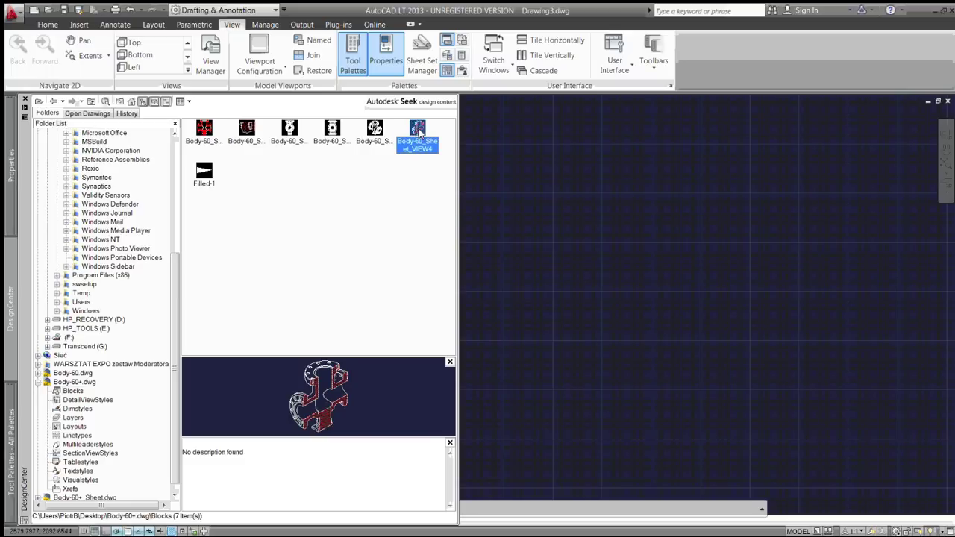
{"action": "right_click", "coordinate": [421, 132]}
{"action": "left_click", "coordinate": [462, 139]}
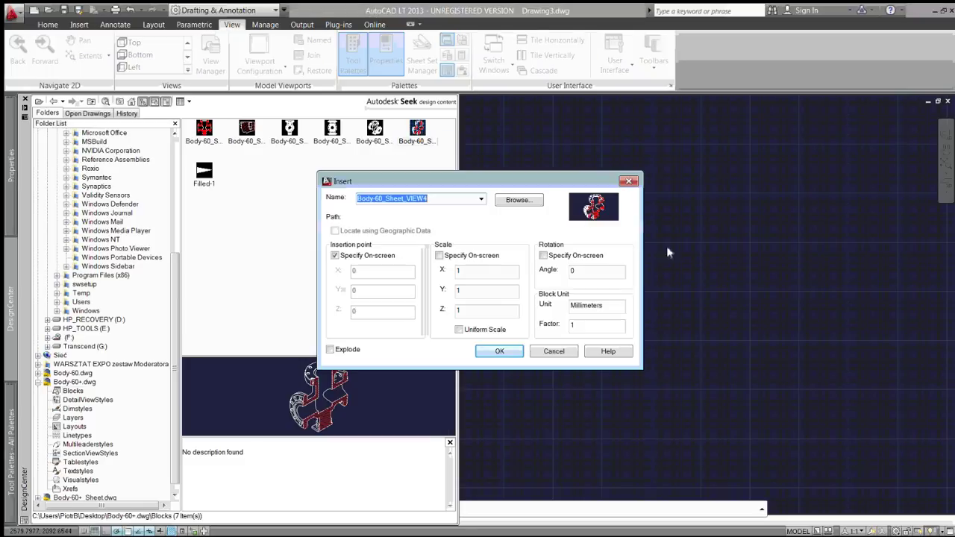
{"action": "left_click", "coordinate": [499, 351]}
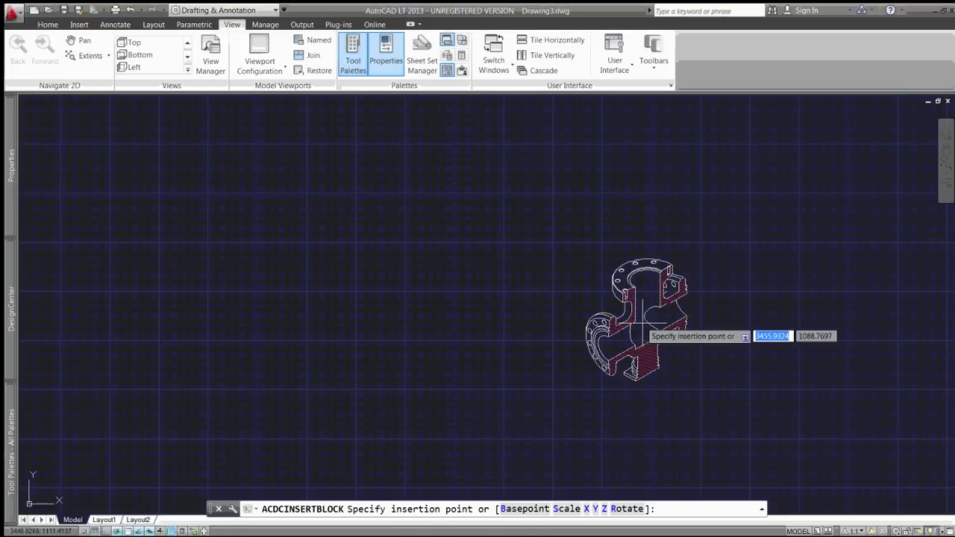
{"action": "scroll", "coordinate": [564, 267], "scroll_direction": "up", "scroll_amount": 3}
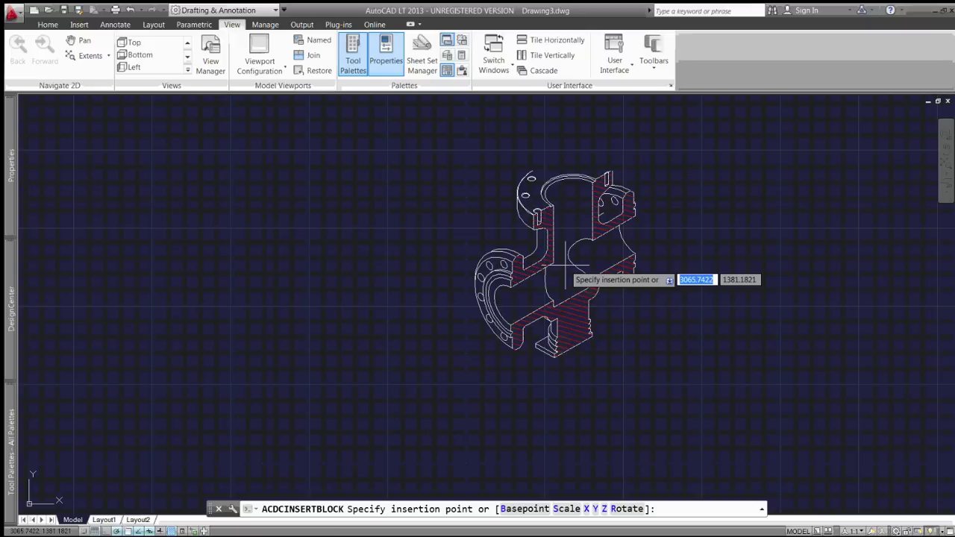
{"action": "left_click", "coordinate": [560, 272]}
{"action": "scroll", "coordinate": [445, 344], "scroll_direction": "up", "scroll_amount": 2}
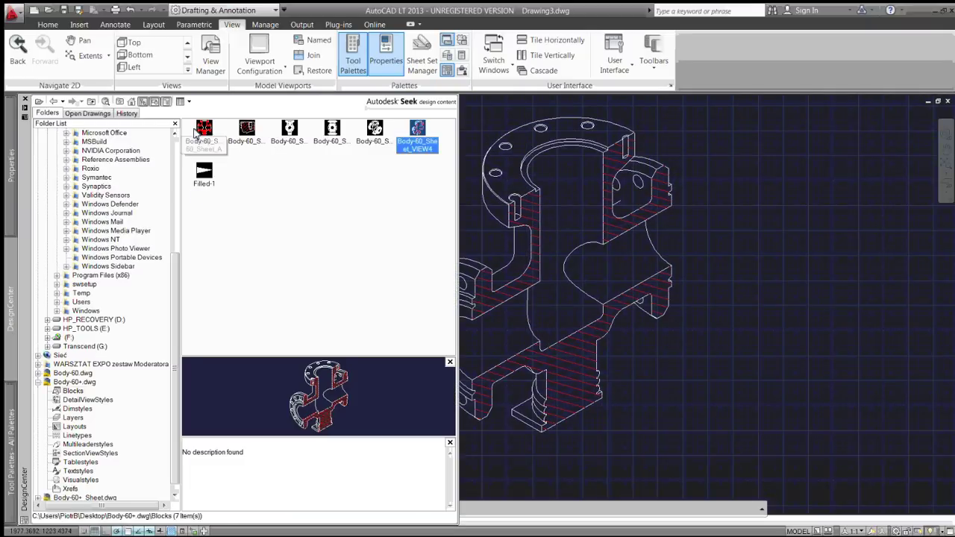
Insert the Body-60_Sheet_A section block to the left of the isometric view.
{"action": "right_click", "coordinate": [203, 131]}
{"action": "left_click", "coordinate": [224, 136]}
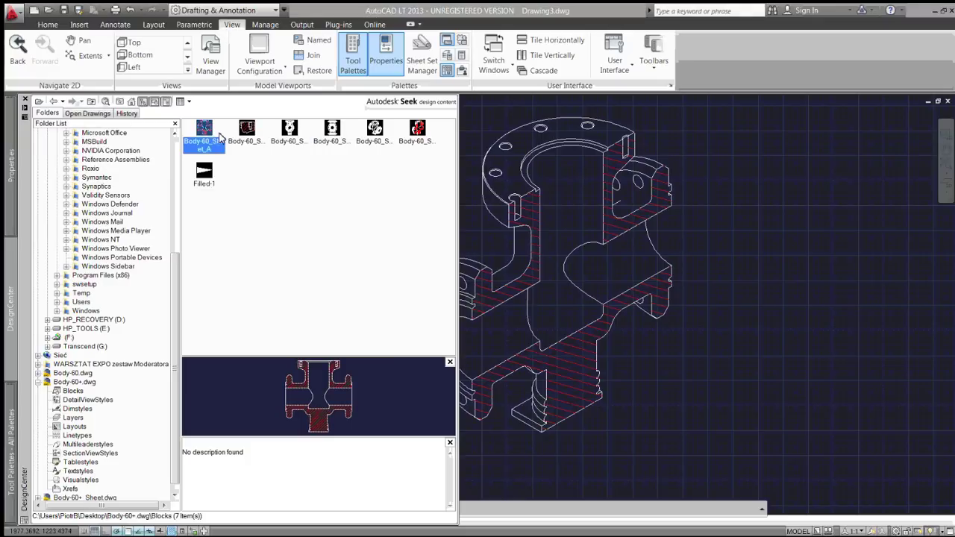
{"action": "left_click", "coordinate": [495, 351]}
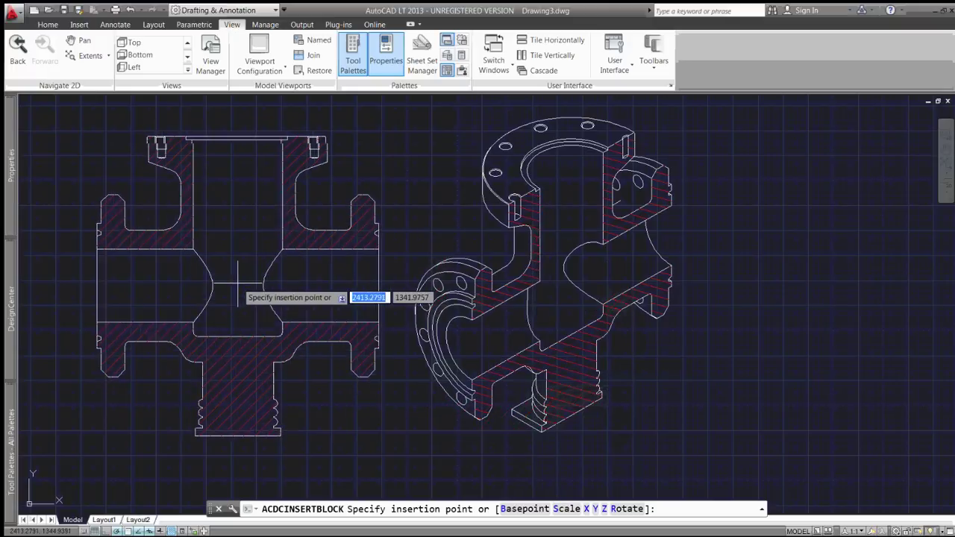
{"action": "left_click", "coordinate": [235, 276]}
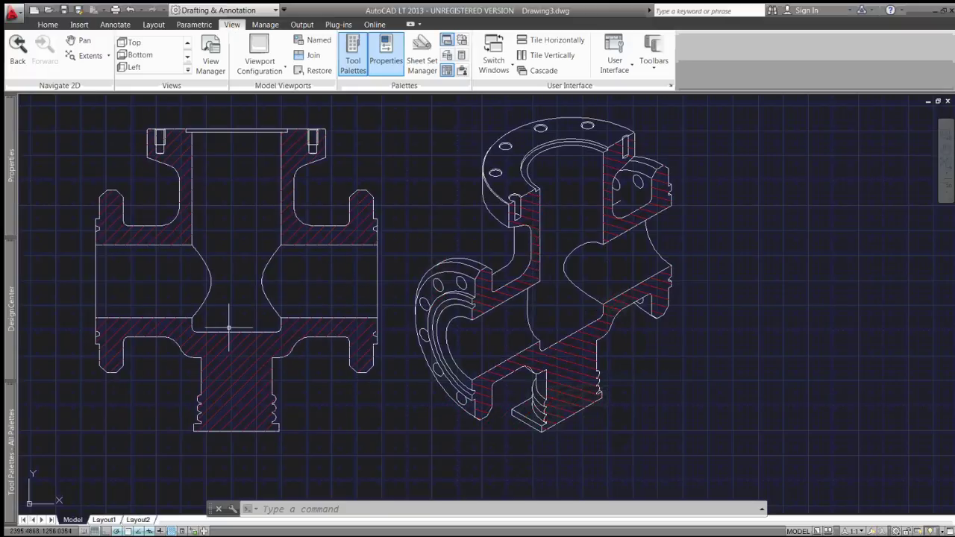
{"action": "scroll", "coordinate": [228, 327], "scroll_direction": "up", "scroll_amount": 2}
{"action": "scroll", "coordinate": [228, 326], "scroll_direction": "down", "scroll_amount": 2}
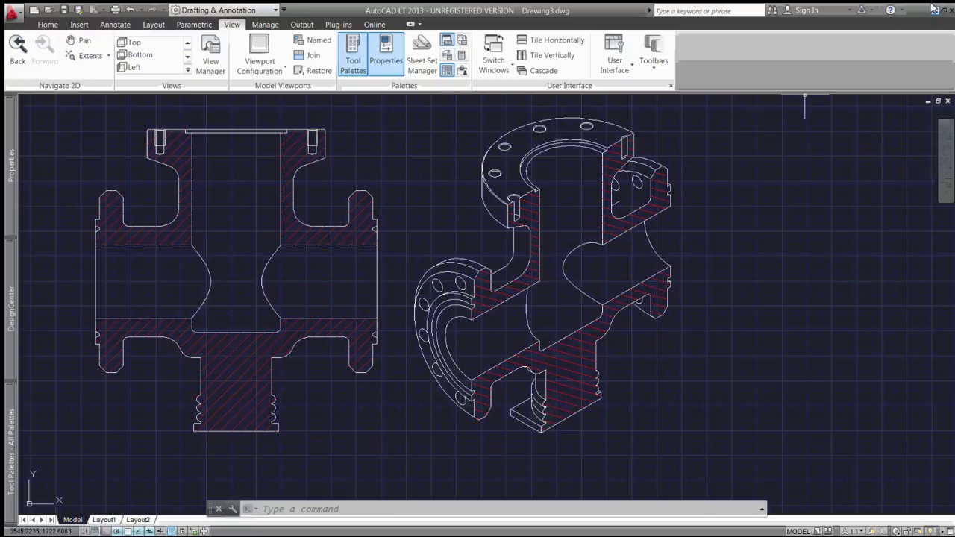
{"action": "key", "text": "ctrl+9"}
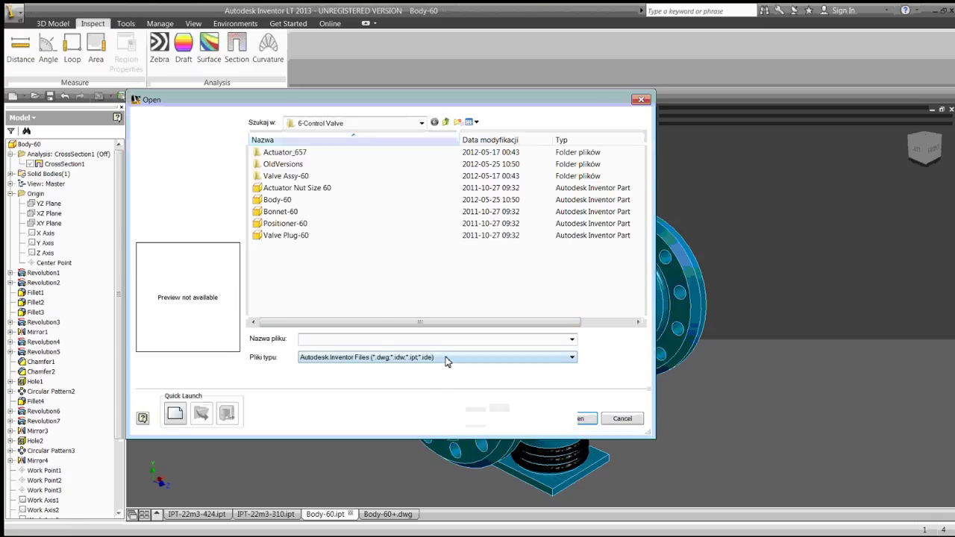
Show the list of file types Inventor LT's Open dialog supports.
{"action": "left_click", "coordinate": [445, 358]}
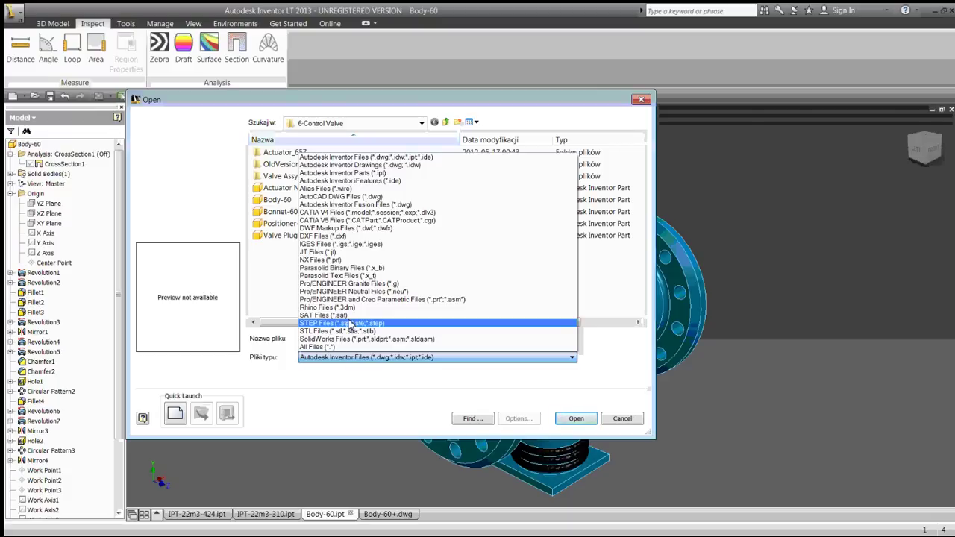
Dismiss the Open dialog without opening any file.
{"action": "key", "text": "Escape"}
{"action": "key", "text": "Escape"}
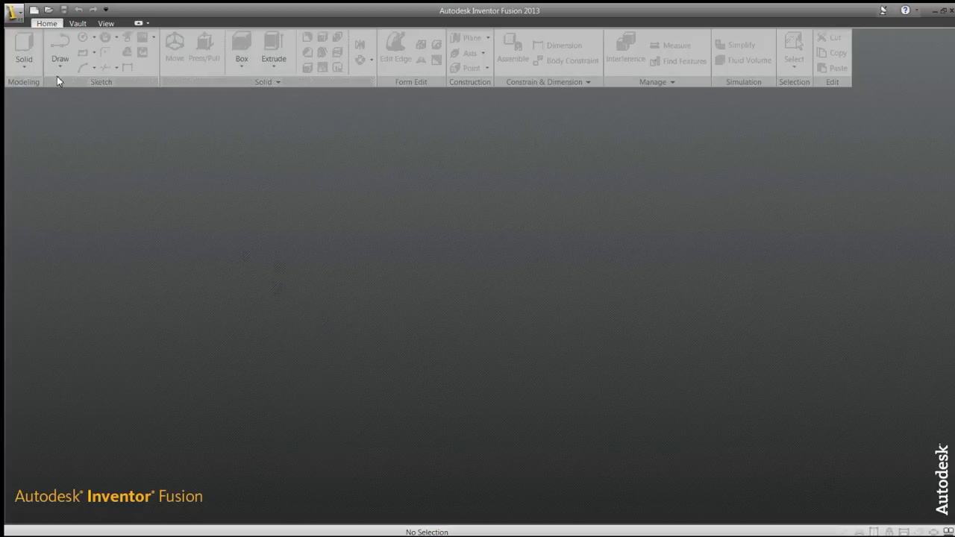
Open Bonnet-60 from the 6-Control Valve folder using the STEP Files filter.
{"action": "left_click", "coordinate": [49, 10]}
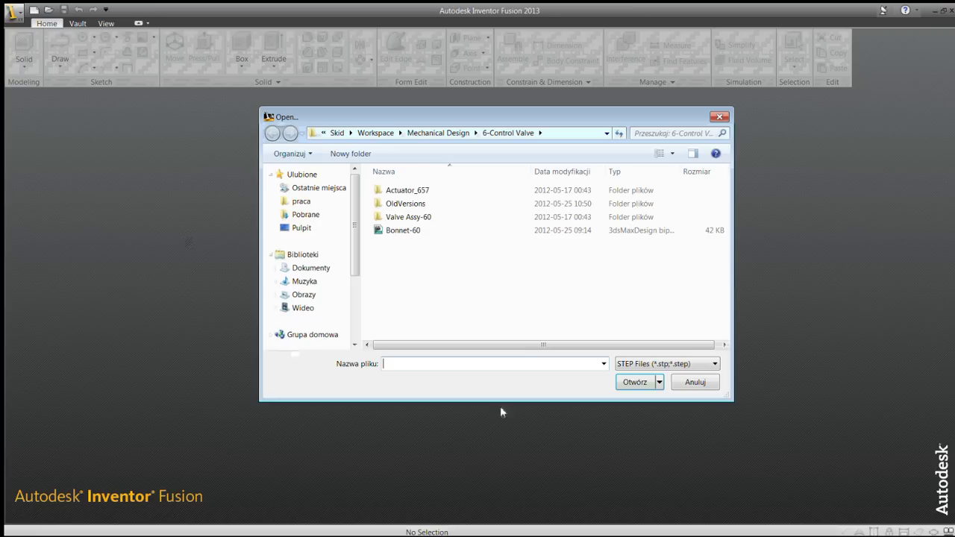
{"action": "left_click", "coordinate": [678, 363]}
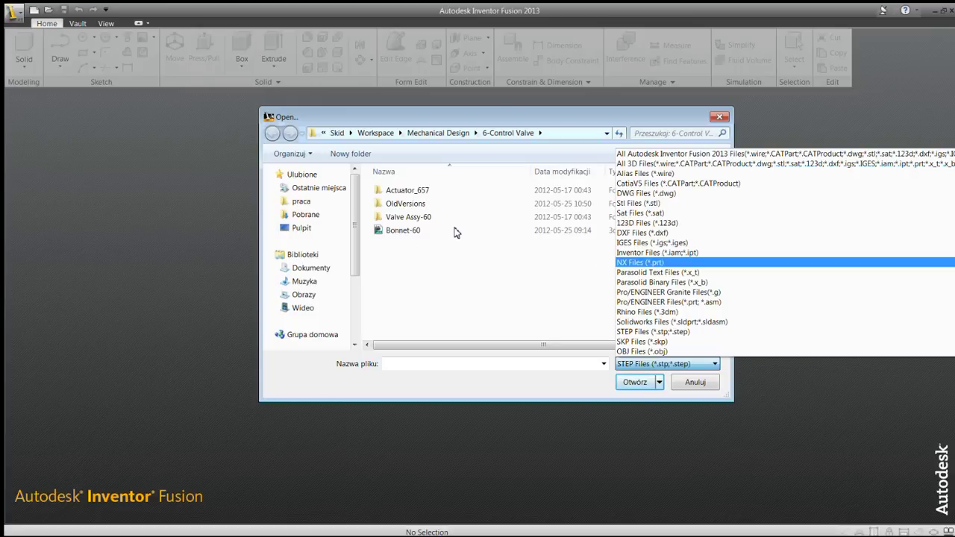
{"action": "left_click", "coordinate": [401, 229]}
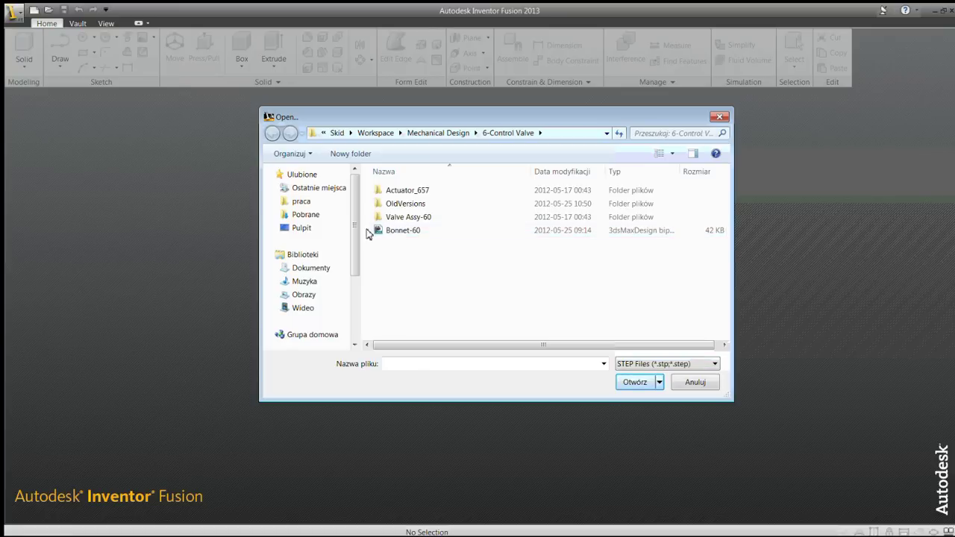
{"action": "left_click", "coordinate": [378, 231]}
{"action": "double_click", "coordinate": [377, 231]}
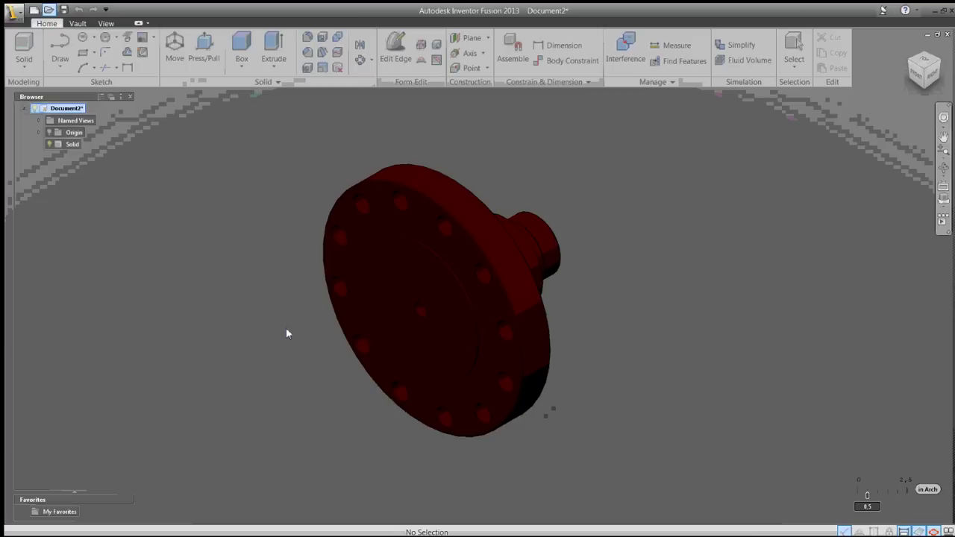
Change Document2's display units from architectural inches to mm.
{"action": "middle_click_drag", "start_coordinate": [287, 329], "coordinate": [262, 391], "text": "shift"}
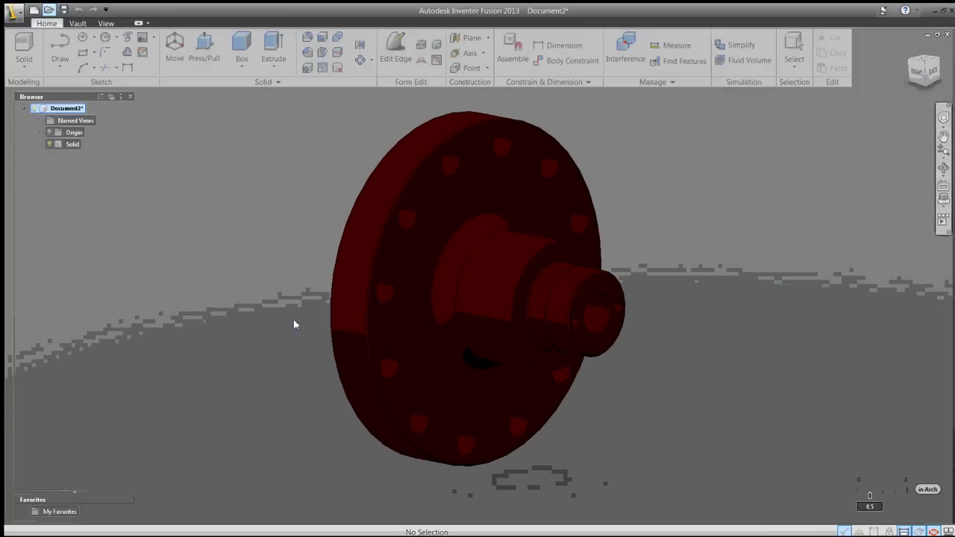
{"action": "middle_click_drag", "start_coordinate": [294, 319], "coordinate": [350, 247], "text": "shift"}
{"action": "left_click", "coordinate": [341, 258]}
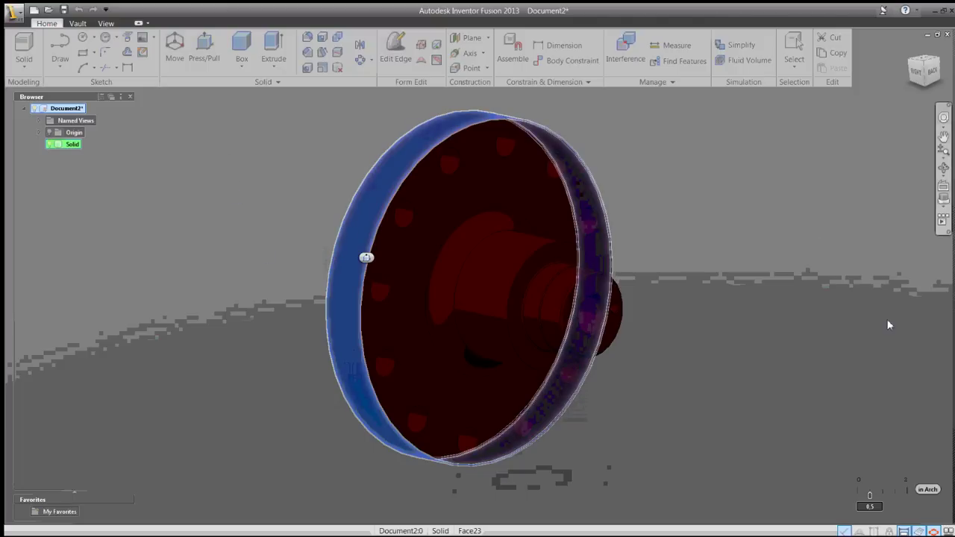
{"action": "left_click", "coordinate": [926, 490]}
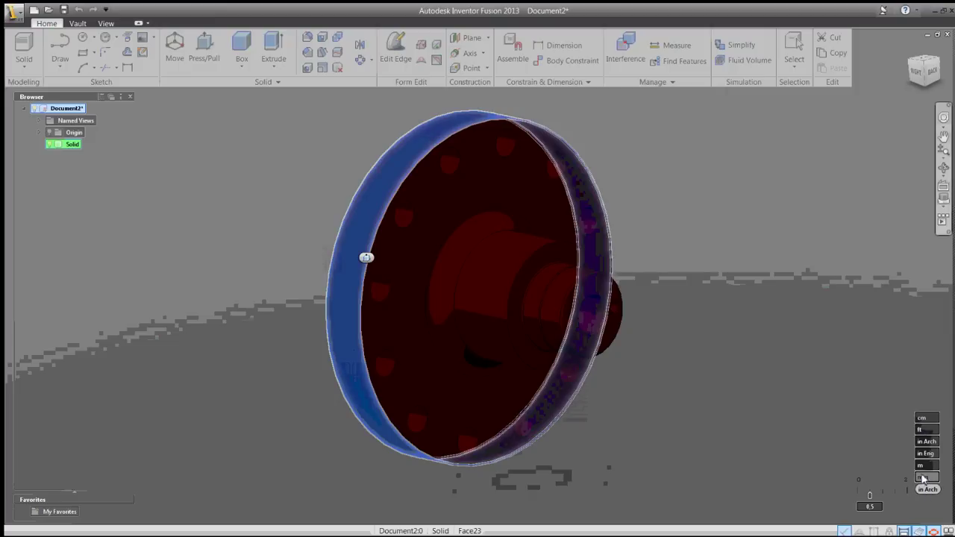
{"action": "left_click", "coordinate": [924, 478]}
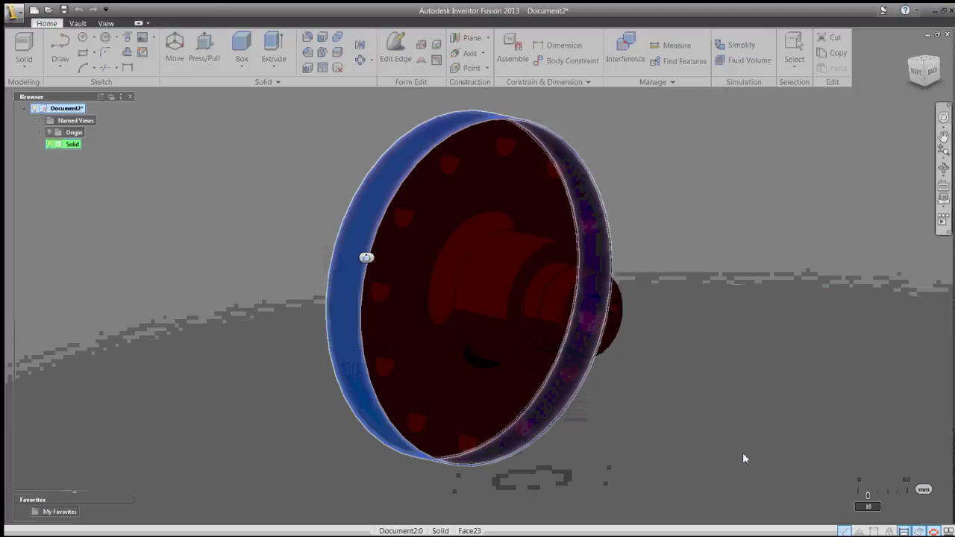
{"action": "left_click", "coordinate": [702, 360]}
{"action": "mouse_move", "coordinate": [663, 412]}
{"action": "middle_mouse_down", "text": "shift"}
{"action": "mouse_move", "coordinate": [721, 365]}
{"action": "mouse_move", "coordinate": [726, 318]}
{"action": "middle_mouse_up", "text": "shift"}
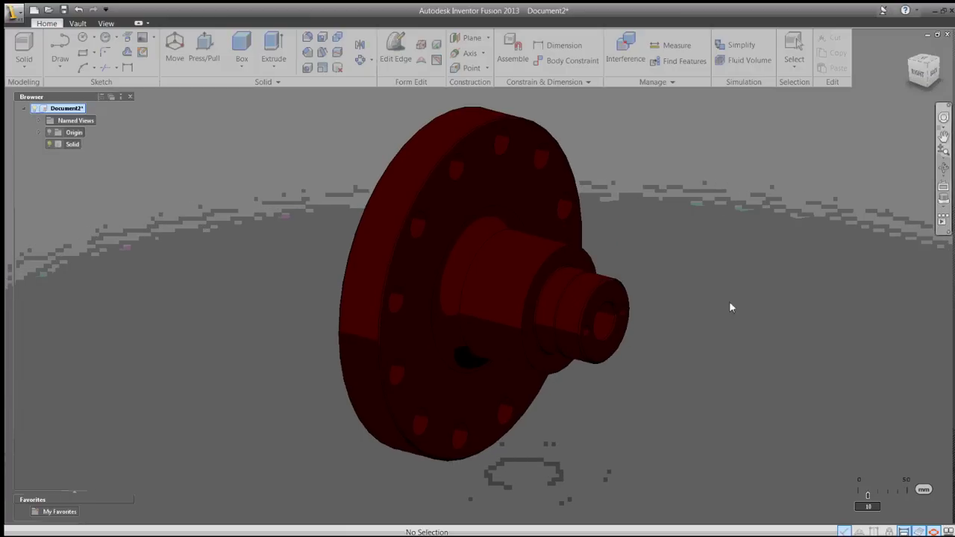
Press/Pull the flange's outer rim face to a 190 mm radius and finish the command.
{"action": "mouse_move", "coordinate": [728, 300]}
{"action": "middle_mouse_down", "text": "shift"}
{"action": "mouse_move", "coordinate": [418, 191]}
{"action": "mouse_move", "coordinate": [669, 236]}
{"action": "mouse_move", "coordinate": [714, 263]}
{"action": "mouse_move", "coordinate": [402, 165]}
{"action": "middle_mouse_up", "text": "shift"}
{"action": "left_click", "coordinate": [401, 164]}
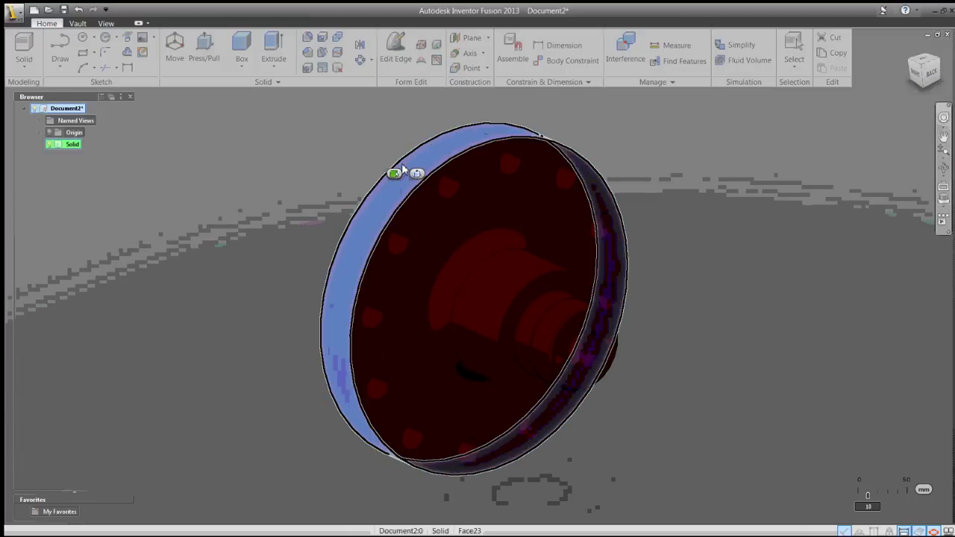
{"action": "left_click", "coordinate": [394, 173]}
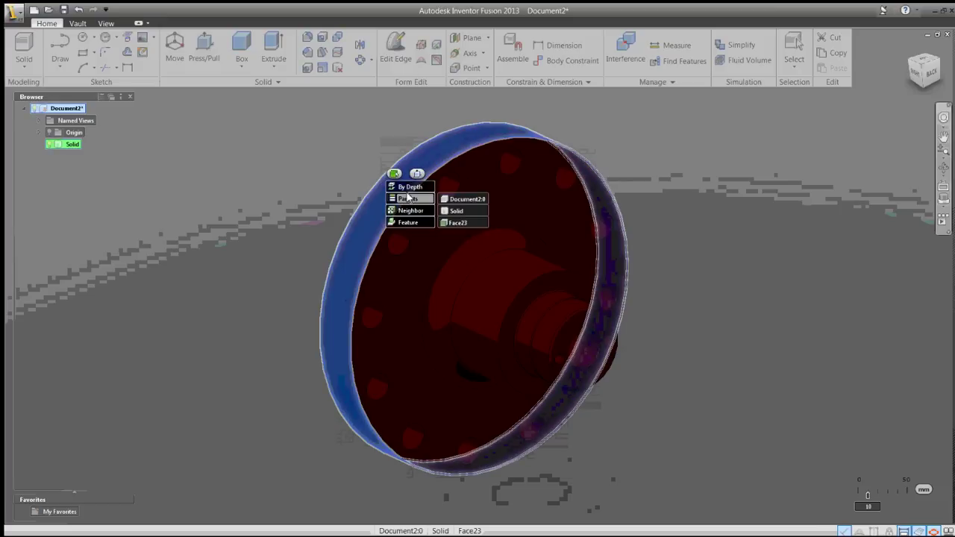
{"action": "mouse_move", "coordinate": [410, 211]}
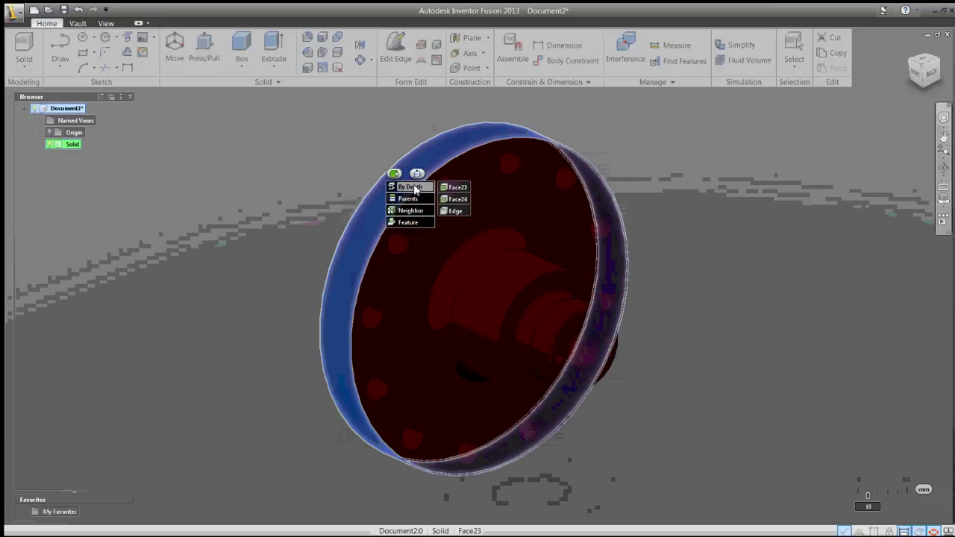
{"action": "mouse_move", "coordinate": [409, 187]}
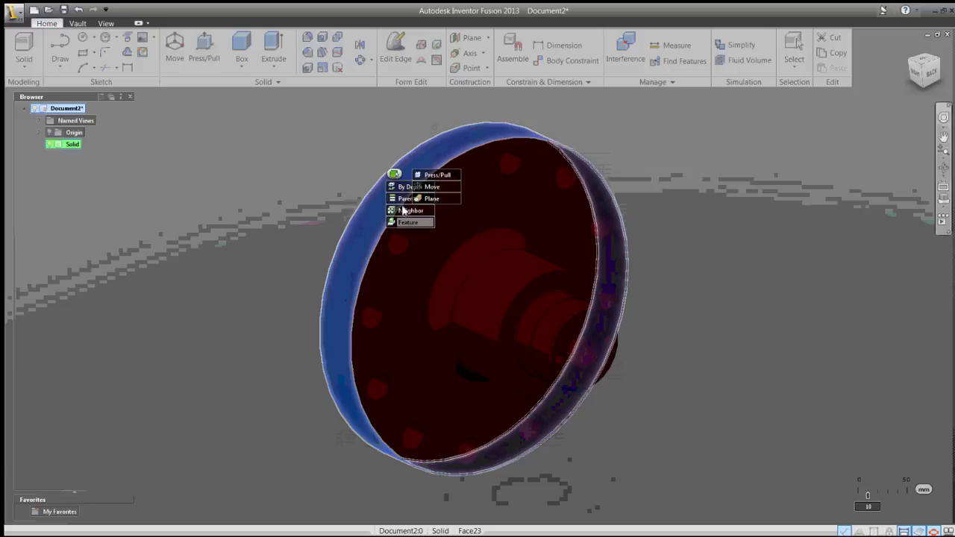
{"action": "left_click", "coordinate": [429, 175]}
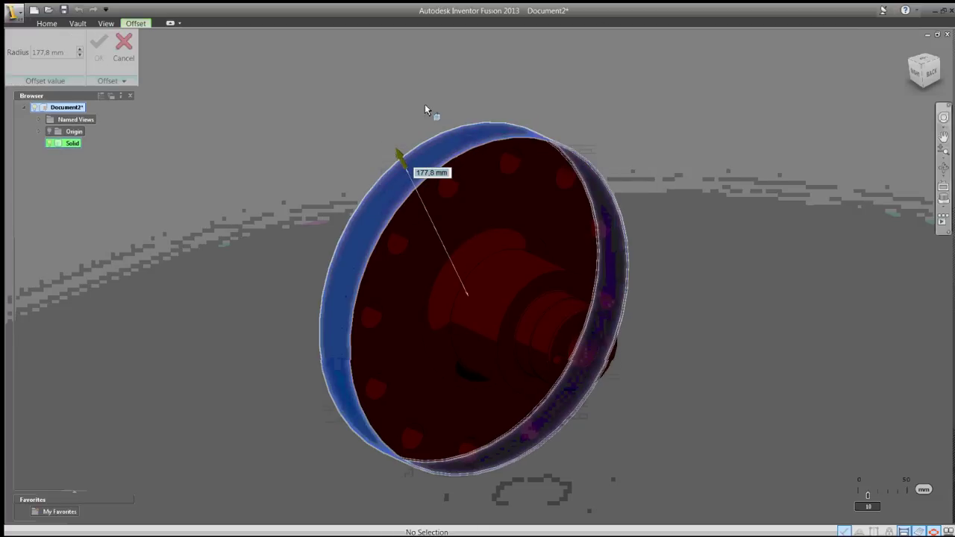
{"action": "left_click_drag", "start_coordinate": [395, 153], "coordinate": [391, 156]}
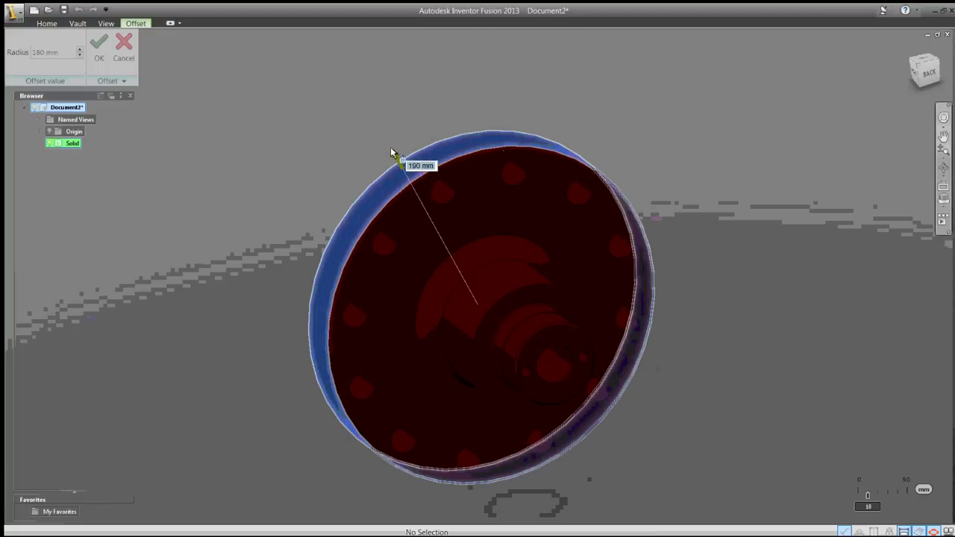
{"action": "mouse_move", "coordinate": [391, 156]}
{"action": "middle_mouse_down", "text": "shift"}
{"action": "mouse_move", "coordinate": [408, 115]}
{"action": "mouse_move", "coordinate": [390, 105]}
{"action": "mouse_move", "coordinate": [334, 119]}
{"action": "mouse_move", "coordinate": [315, 185]}
{"action": "mouse_move", "coordinate": [259, 157]}
{"action": "middle_mouse_up", "text": "shift"}
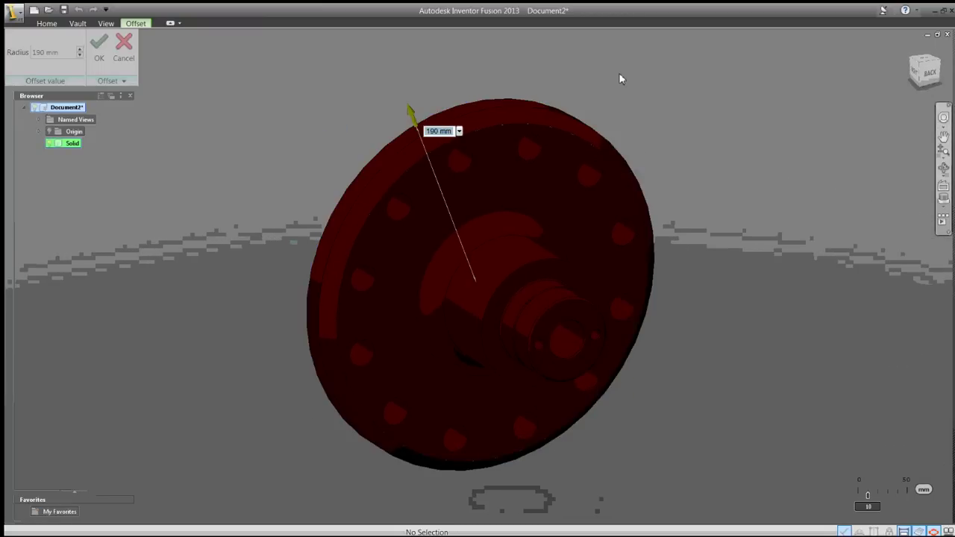
{"action": "right_click", "coordinate": [620, 79]}
{"action": "left_click", "coordinate": [649, 78]}
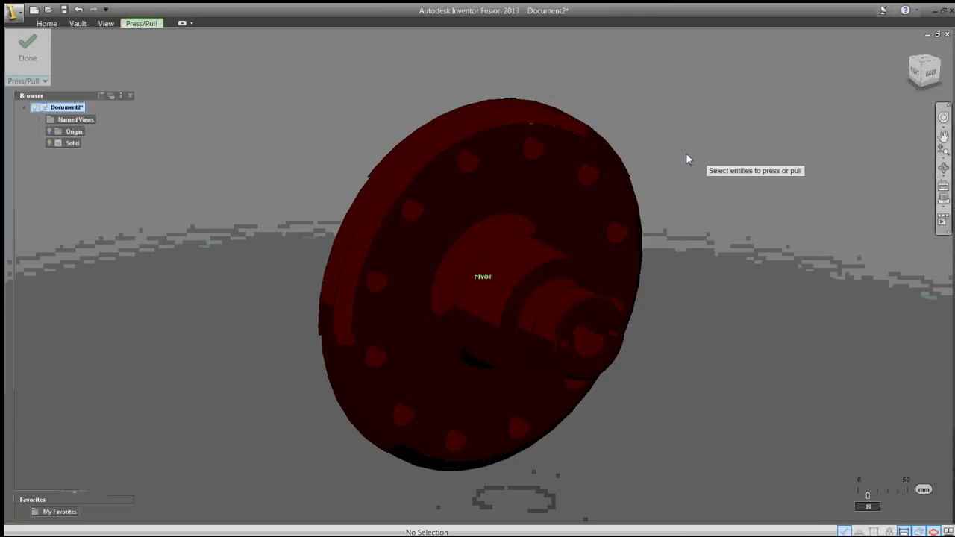
{"action": "middle_click_drag", "start_coordinate": [686, 152], "coordinate": [614, 123], "text": "shift"}
{"action": "right_click", "coordinate": [614, 123]}
{"action": "left_click", "coordinate": [641, 111]}
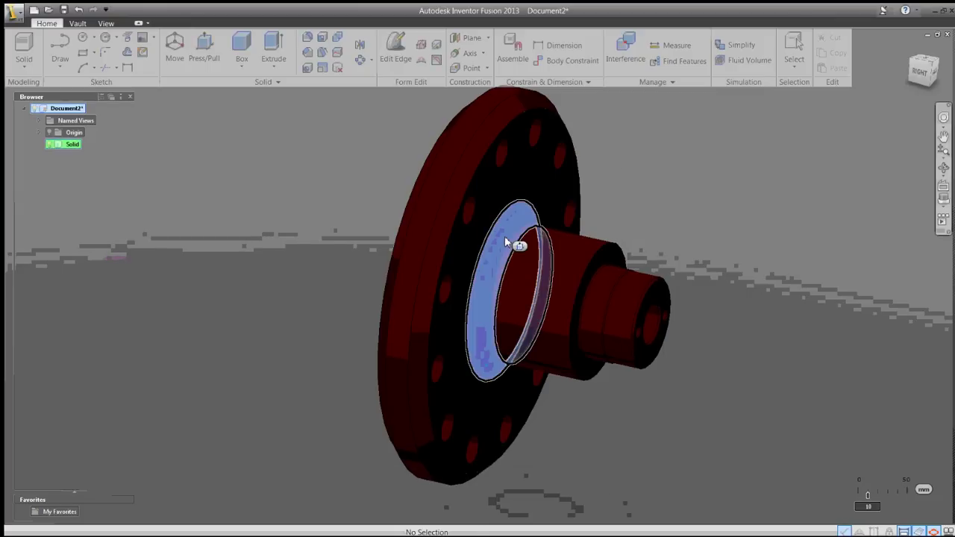
Offset the ring face at the hub base by 5 mm with Press/Pull.
{"action": "left_click", "coordinate": [504, 236]}
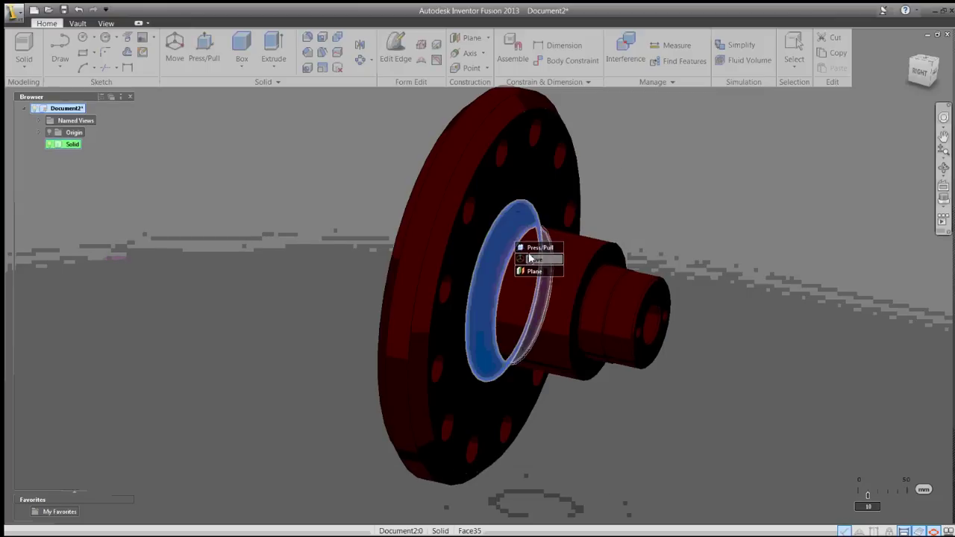
{"action": "left_click", "coordinate": [533, 246]}
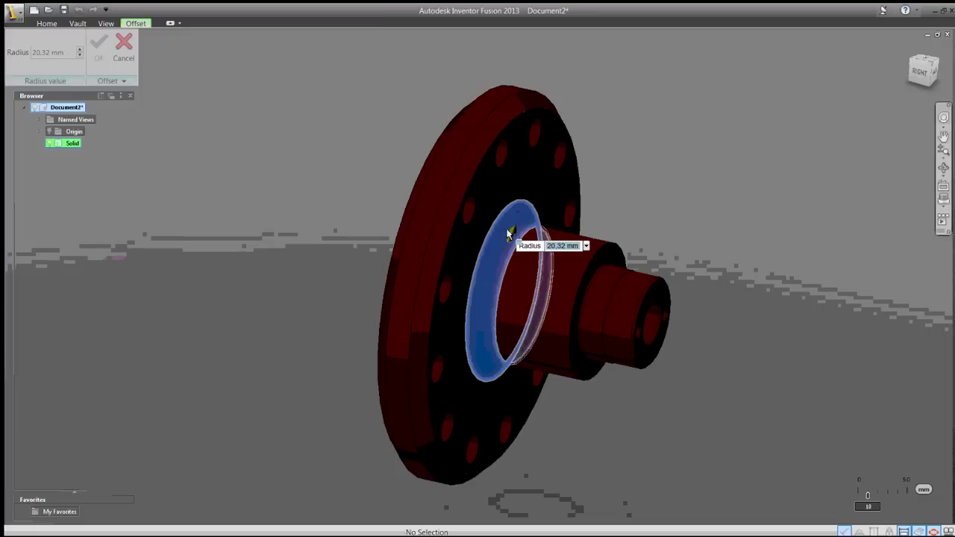
{"action": "type", "text": "5"}
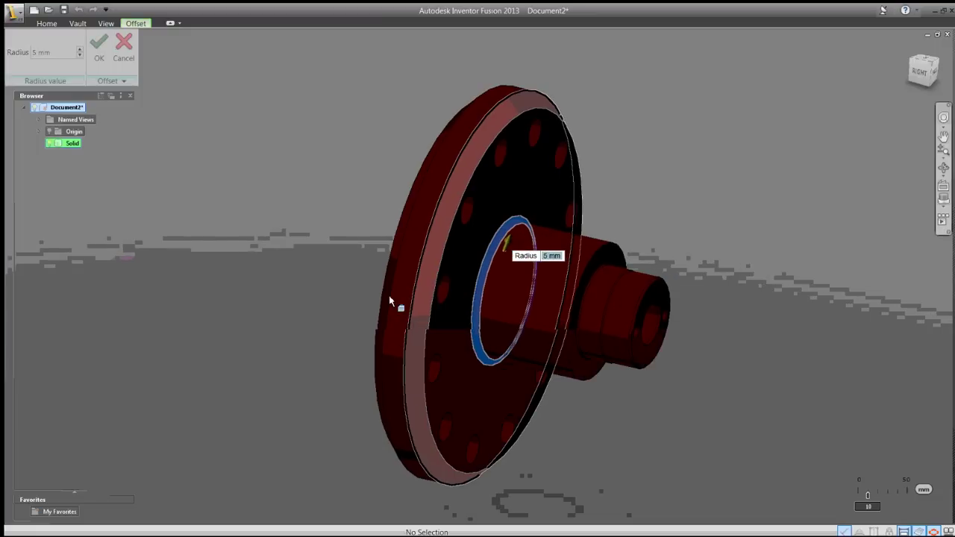
{"action": "middle_click_drag", "start_coordinate": [379, 299], "coordinate": [363, 293], "text": "shift"}
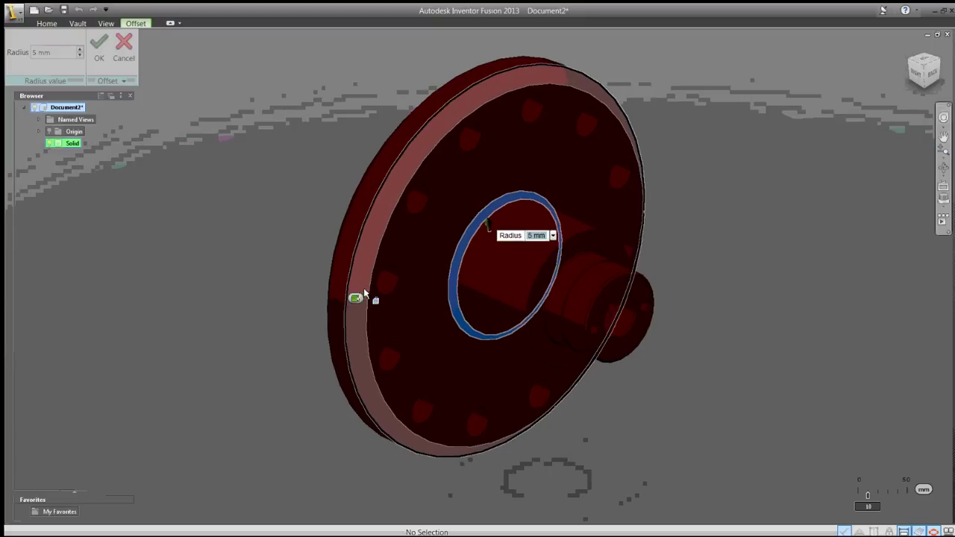
{"action": "right_click", "coordinate": [689, 146]}
{"action": "left_click", "coordinate": [703, 151]}
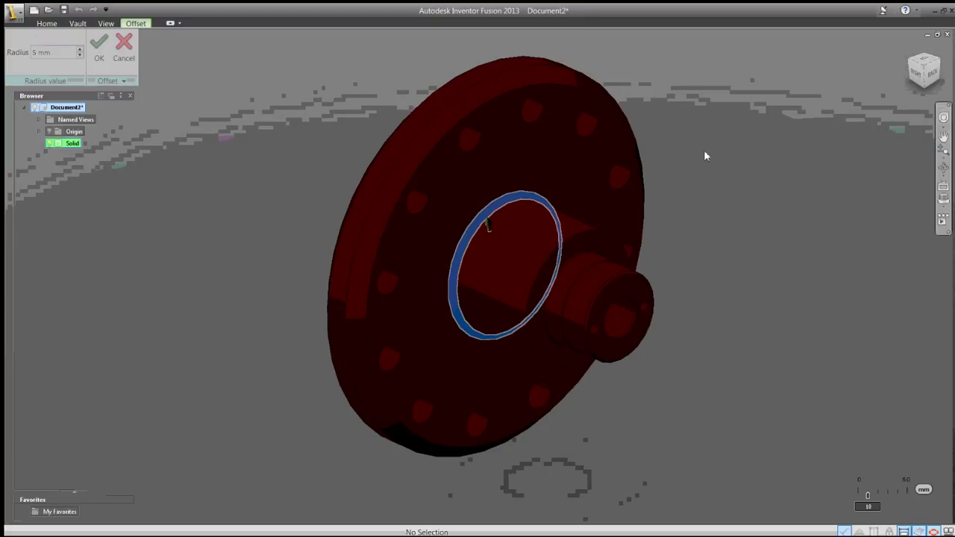
Offset the flange's central front face by 20 mm, then exit Press/Pull.
{"action": "middle_click_drag", "start_coordinate": [678, 265], "coordinate": [644, 250], "text": "shift"}
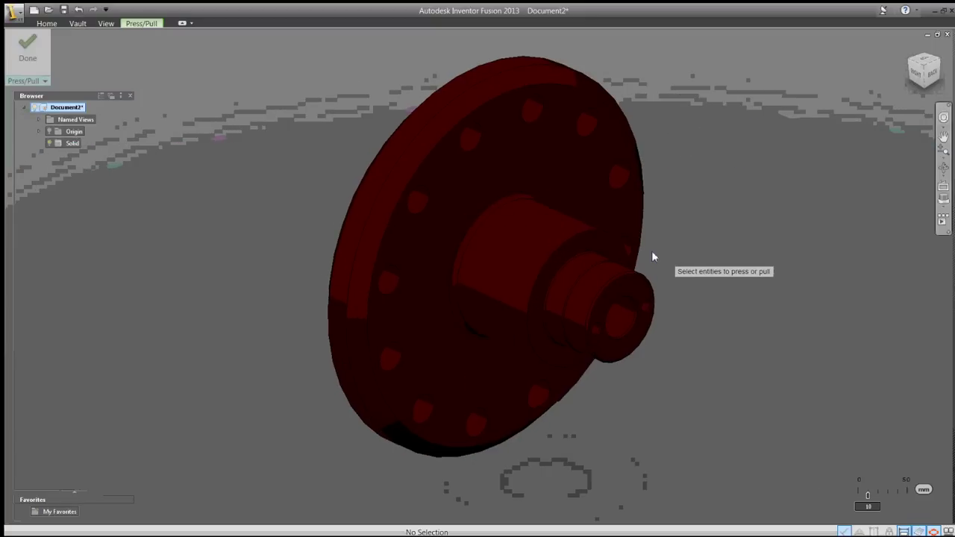
{"action": "left_click", "coordinate": [635, 258]}
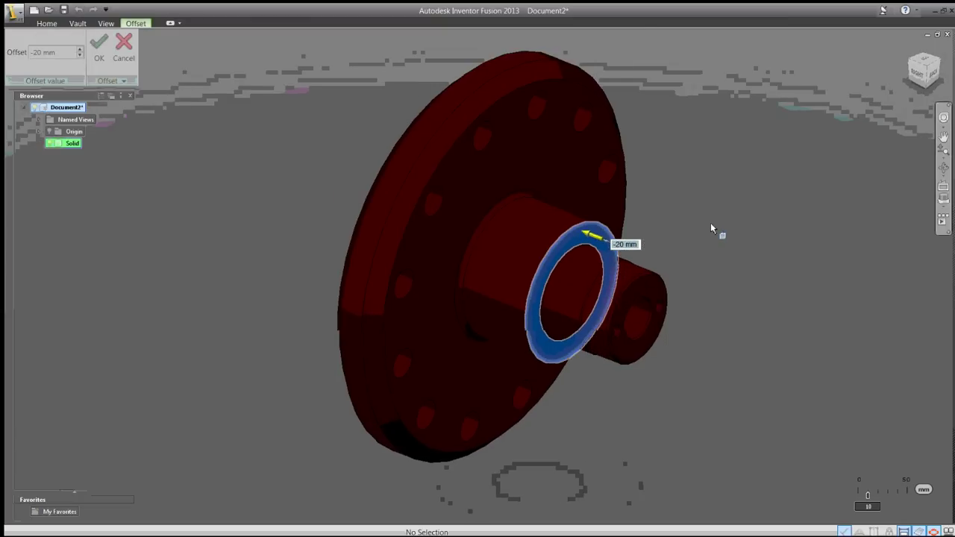
{"action": "mouse_move", "coordinate": [709, 226]}
{"action": "middle_mouse_down", "text": "shift"}
{"action": "mouse_move", "coordinate": [711, 209]}
{"action": "mouse_move", "coordinate": [727, 252]}
{"action": "mouse_move", "coordinate": [781, 228]}
{"action": "middle_mouse_up", "text": "shift"}
{"action": "key", "text": "Return"}
{"action": "left_click", "coordinate": [461, 260]}
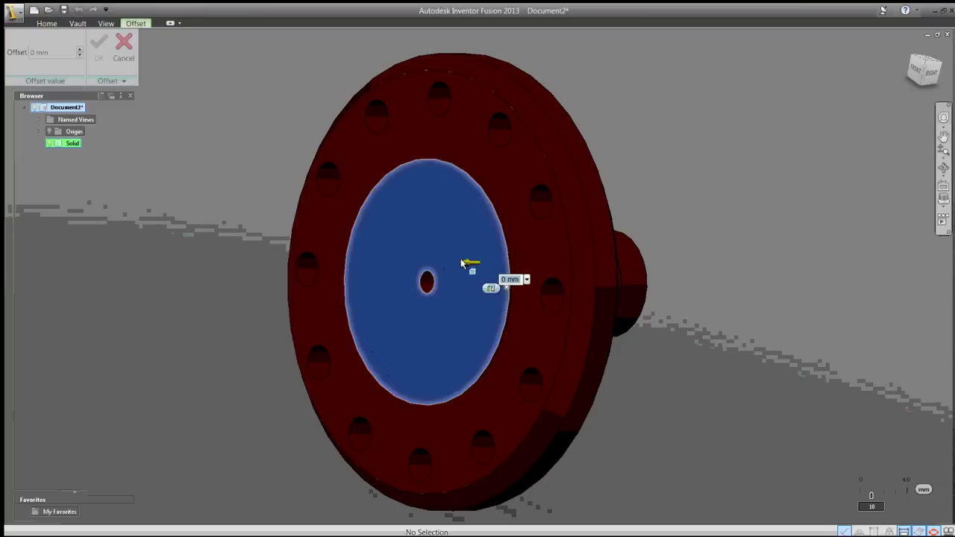
{"action": "left_click_drag", "start_coordinate": [463, 261], "coordinate": [445, 270]}
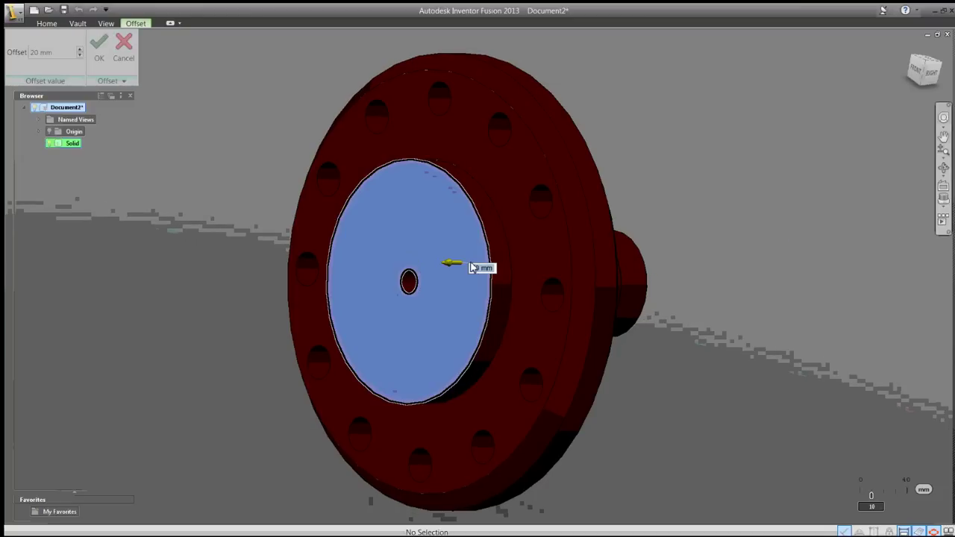
{"action": "mouse_move", "coordinate": [472, 267]}
{"action": "middle_mouse_down", "text": "shift"}
{"action": "mouse_move", "coordinate": [607, 213]}
{"action": "mouse_move", "coordinate": [720, 117]}
{"action": "mouse_move", "coordinate": [687, 135]}
{"action": "mouse_move", "coordinate": [726, 212]}
{"action": "middle_mouse_up", "text": "shift"}
{"action": "key", "text": "Return"}
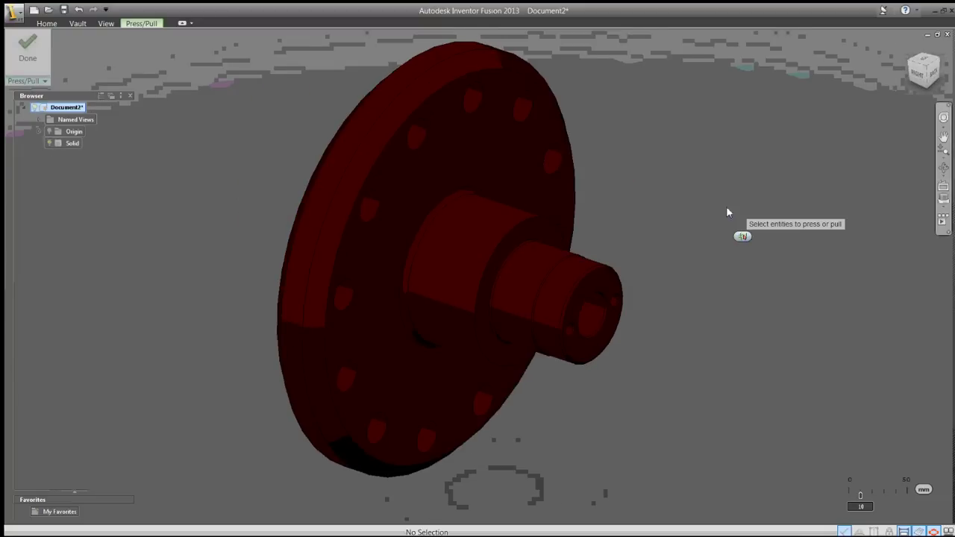
{"action": "key", "text": "Escape"}
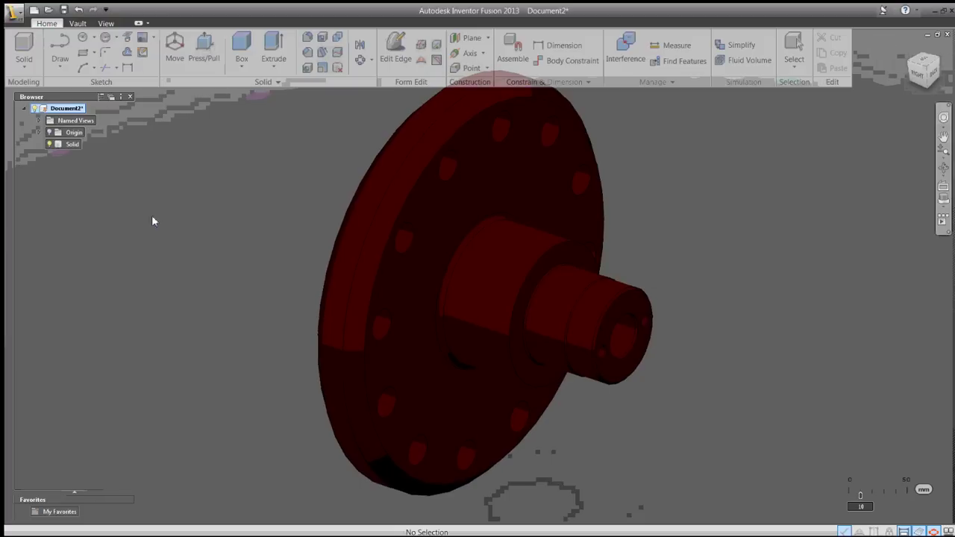
Run feature recognition on the whole flange, inspect Revolve6 and Fillet9, then open the application menu.
{"action": "middle_click_drag", "start_coordinate": [156, 215], "coordinate": [295, 156], "text": "shift"}
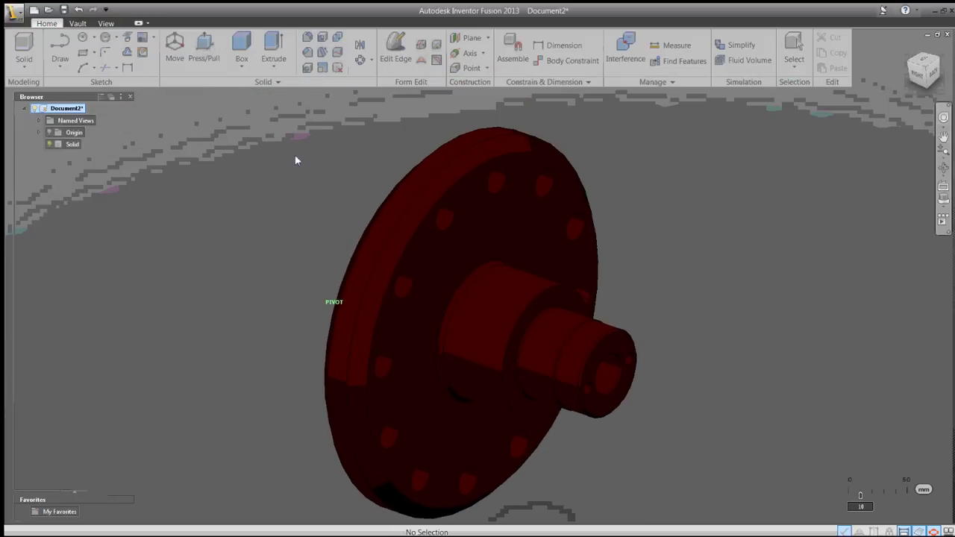
{"action": "left_click", "coordinate": [668, 61]}
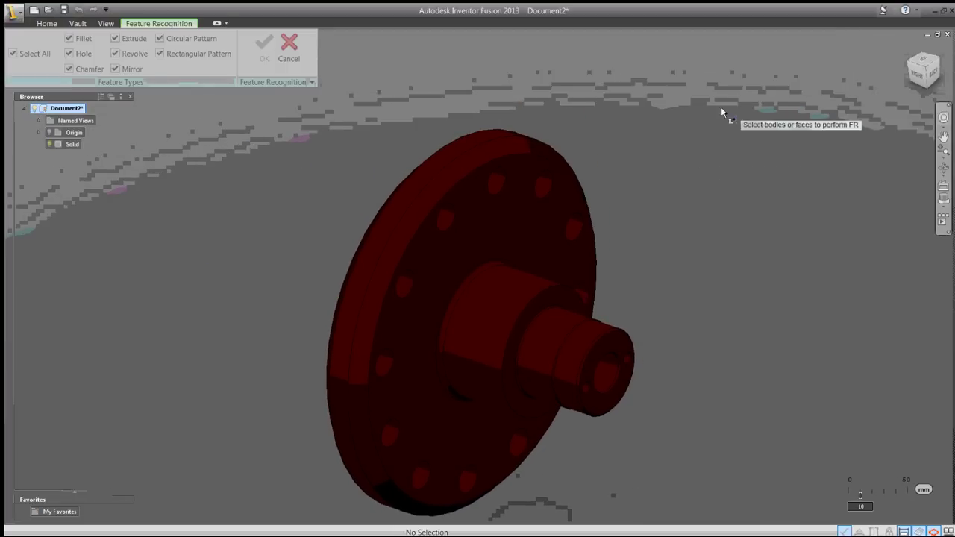
{"action": "left_click_drag", "start_coordinate": [720, 106], "coordinate": [215, 532]}
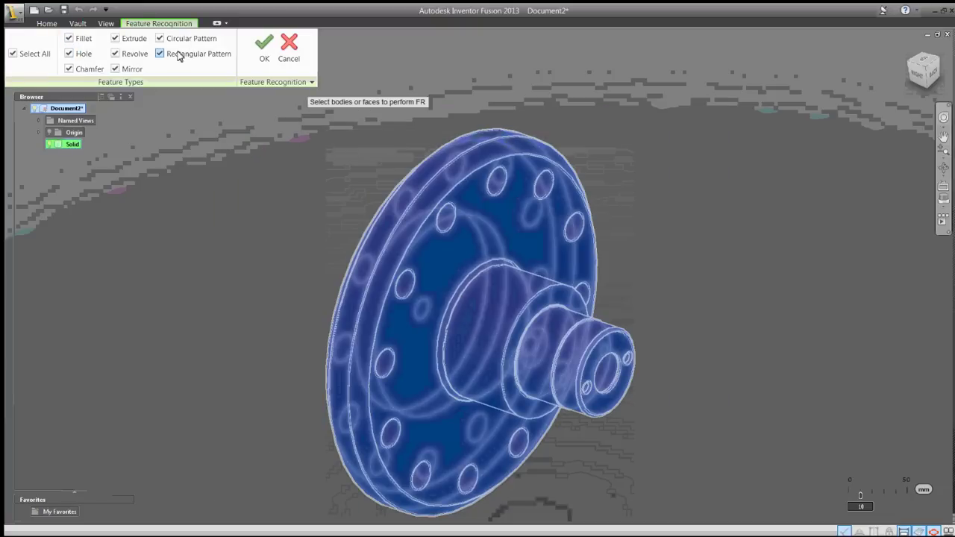
{"action": "left_click", "coordinate": [265, 58]}
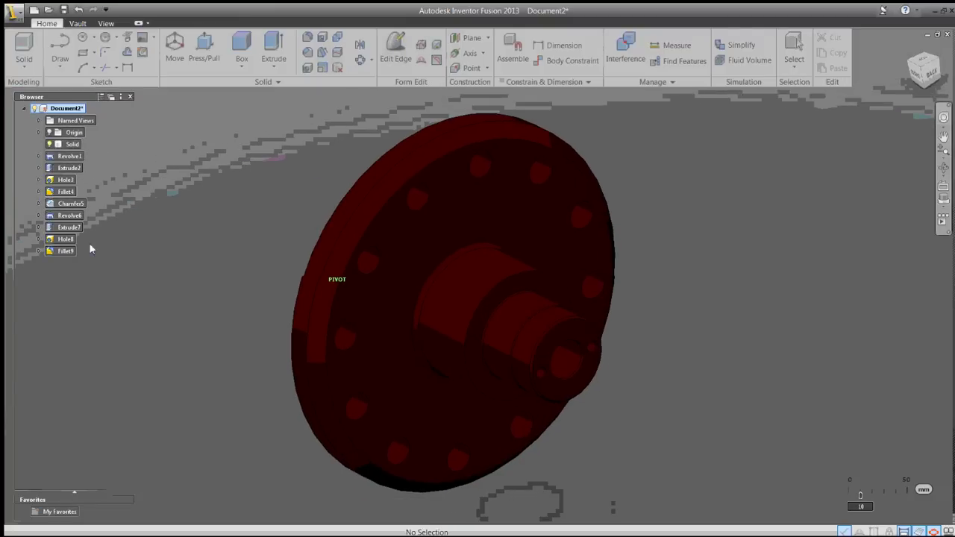
{"action": "left_click", "coordinate": [70, 216]}
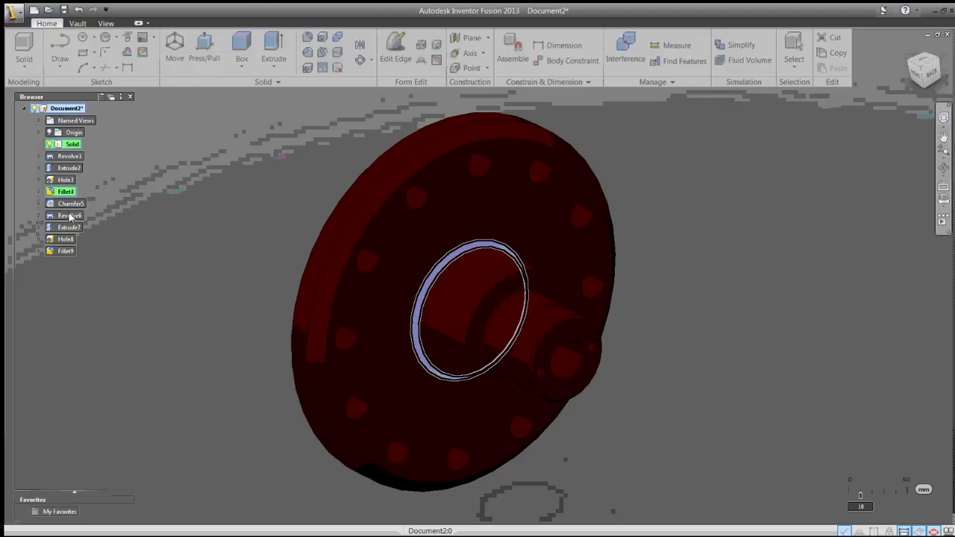
{"action": "left_click", "coordinate": [62, 252]}
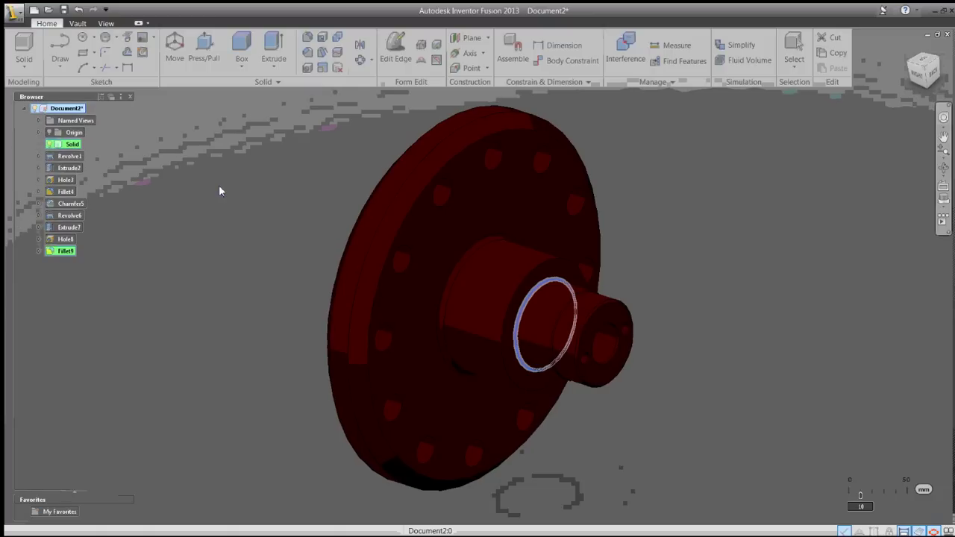
{"action": "left_click", "coordinate": [14, 13]}
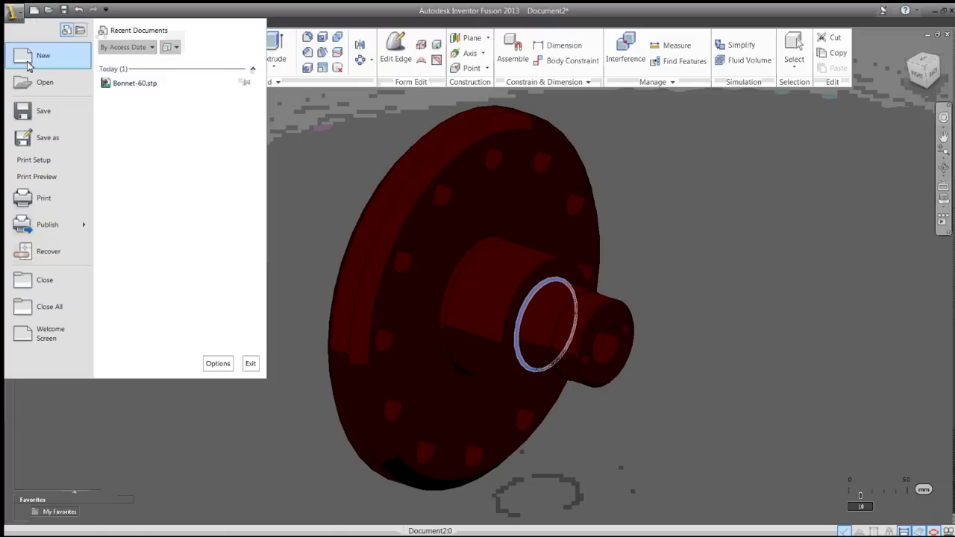
Save the flange model as Document2 in DWG format on the Desktop (Pulpit).
{"action": "left_click", "coordinate": [41, 137]}
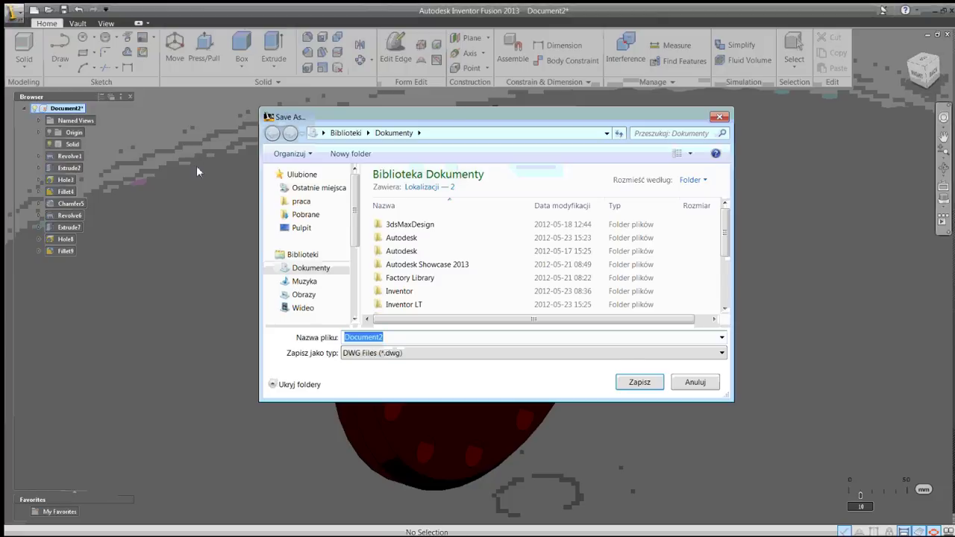
{"action": "left_click", "coordinate": [433, 354]}
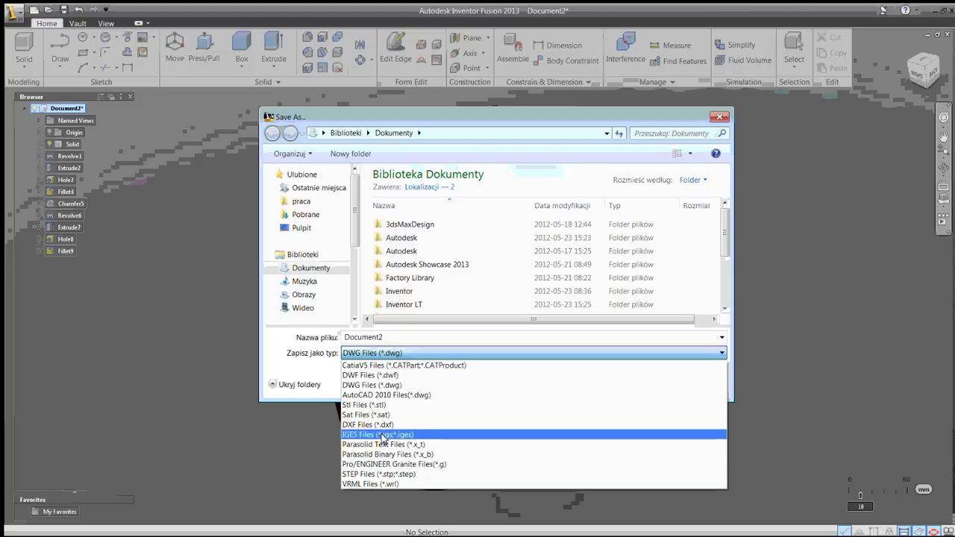
{"action": "left_click", "coordinate": [379, 384]}
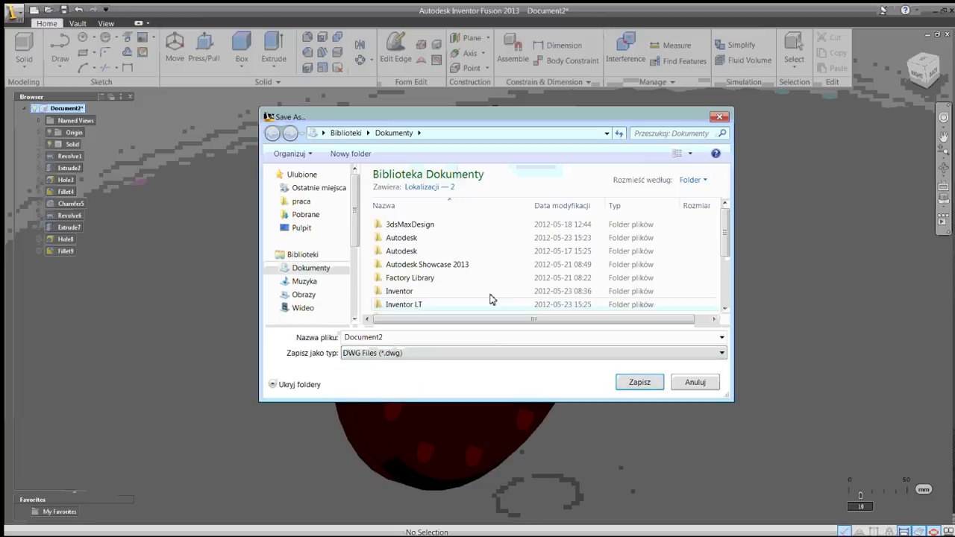
{"action": "left_click", "coordinate": [293, 231]}
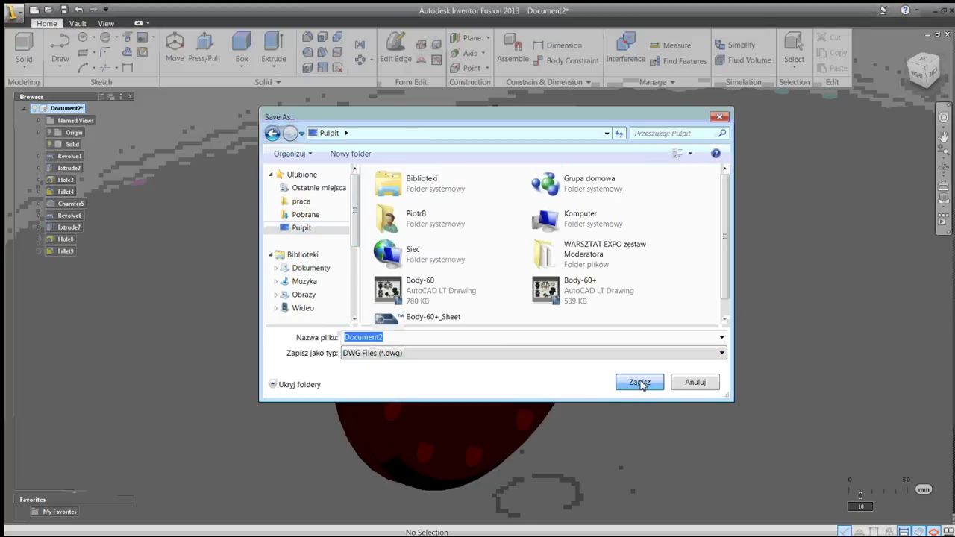
{"action": "left_click", "coordinate": [639, 384]}
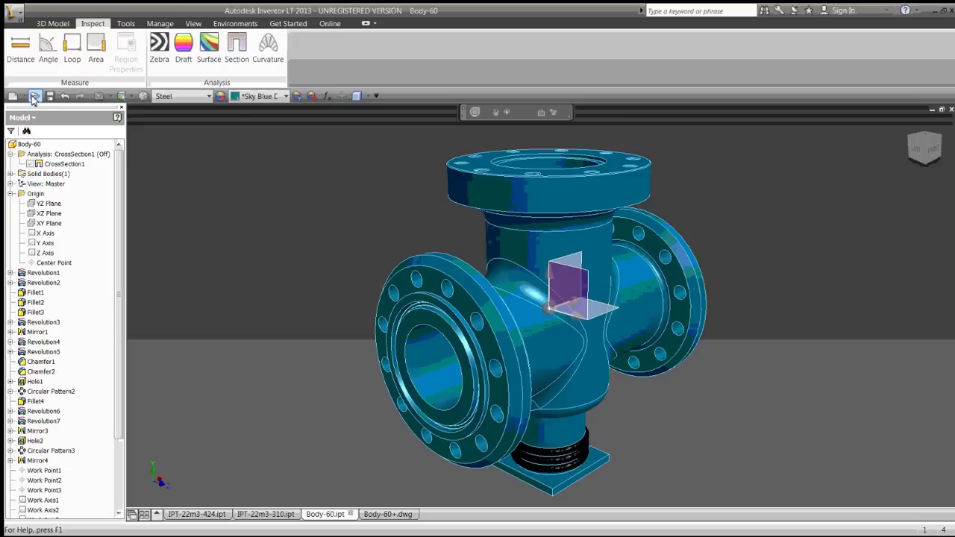
Open Document2 from the Desktop in Inventor LT with the DWG Import option selected.
{"action": "left_click", "coordinate": [34, 96]}
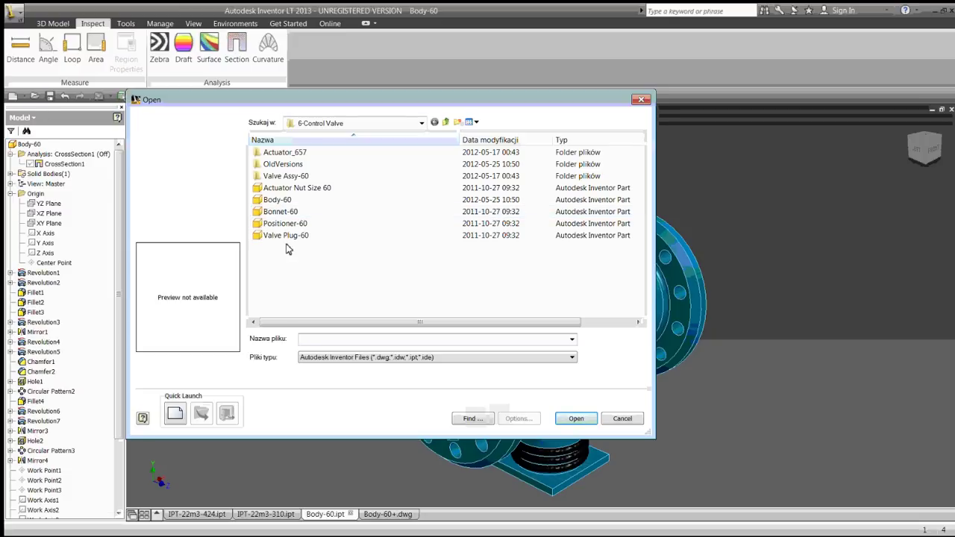
{"action": "left_click", "coordinate": [421, 122]}
{"action": "left_click", "coordinate": [310, 133]}
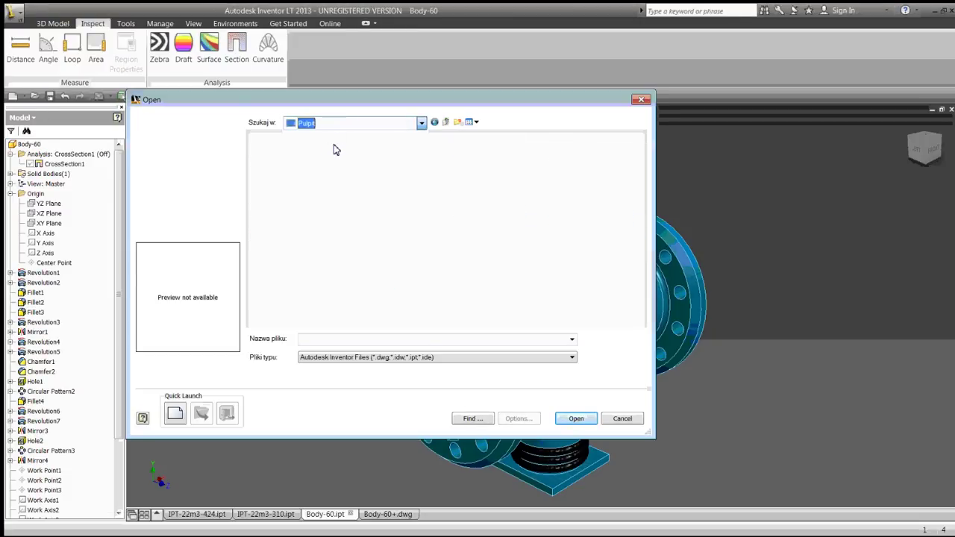
{"action": "left_click", "coordinate": [406, 282]}
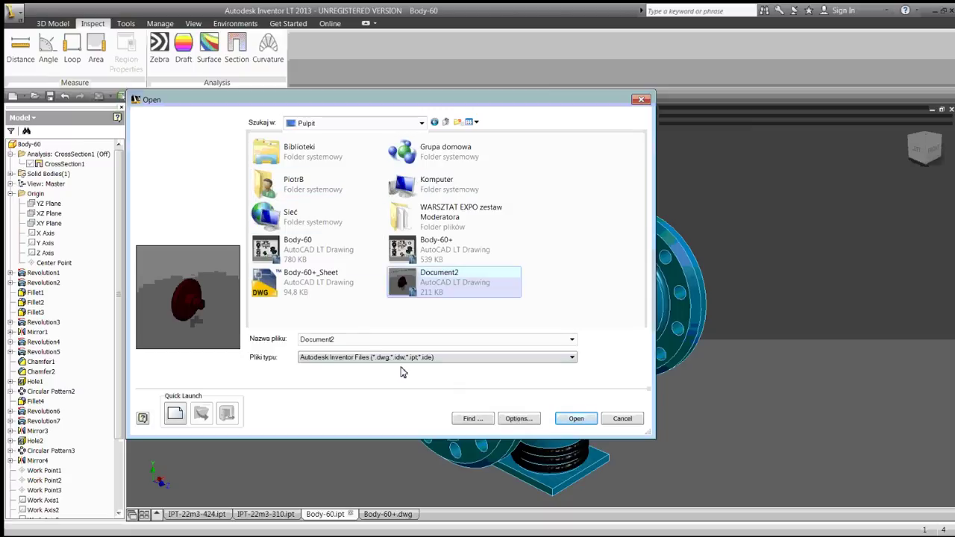
{"action": "left_click", "coordinate": [507, 418]}
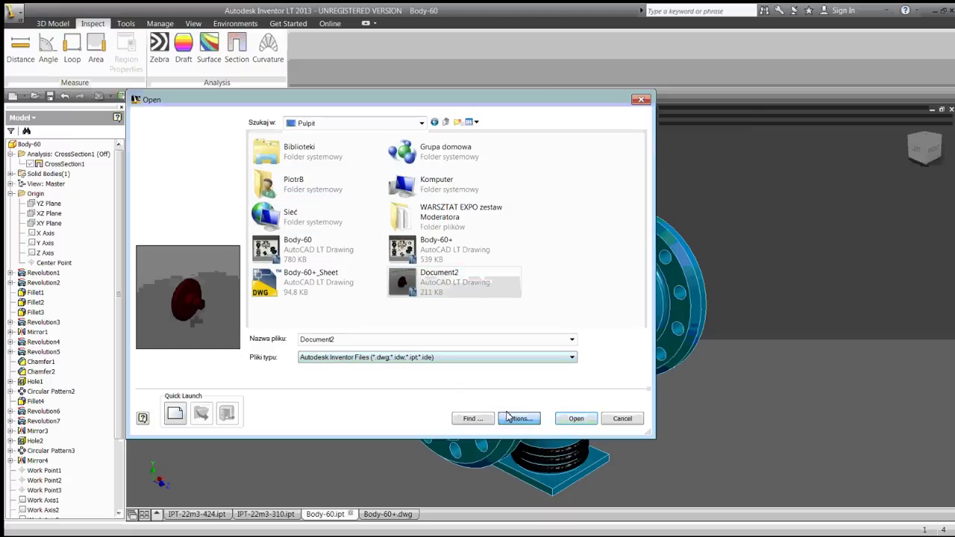
{"action": "left_click", "coordinate": [507, 418]}
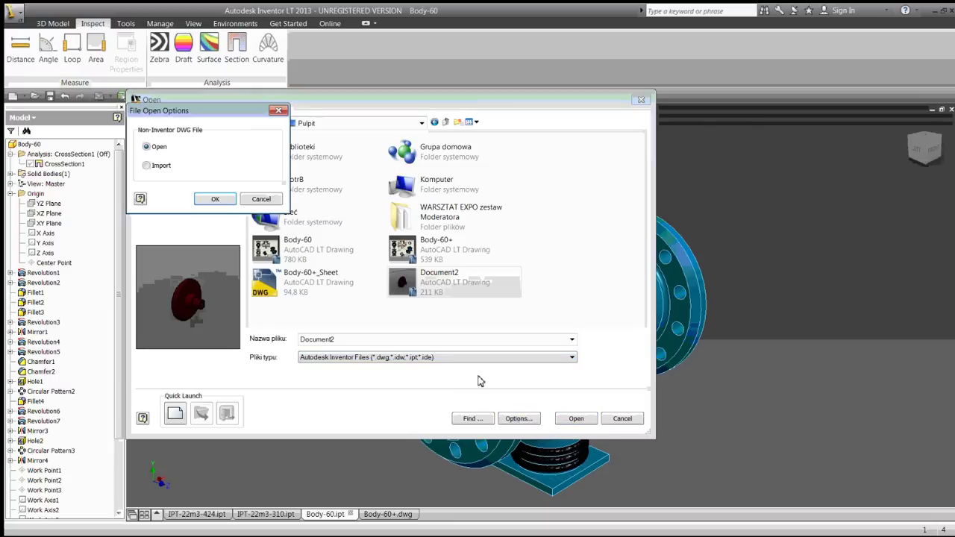
{"action": "left_click", "coordinate": [161, 169]}
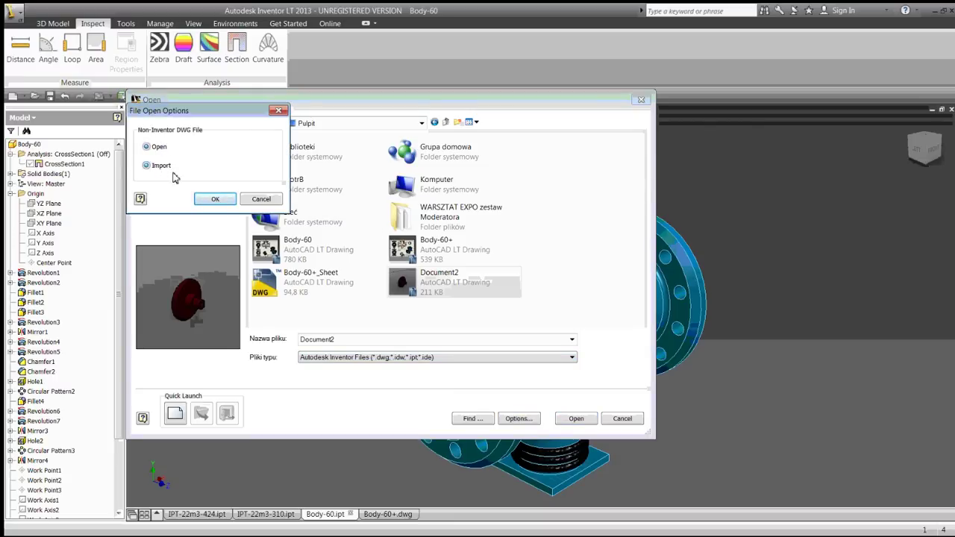
{"action": "left_click", "coordinate": [212, 199]}
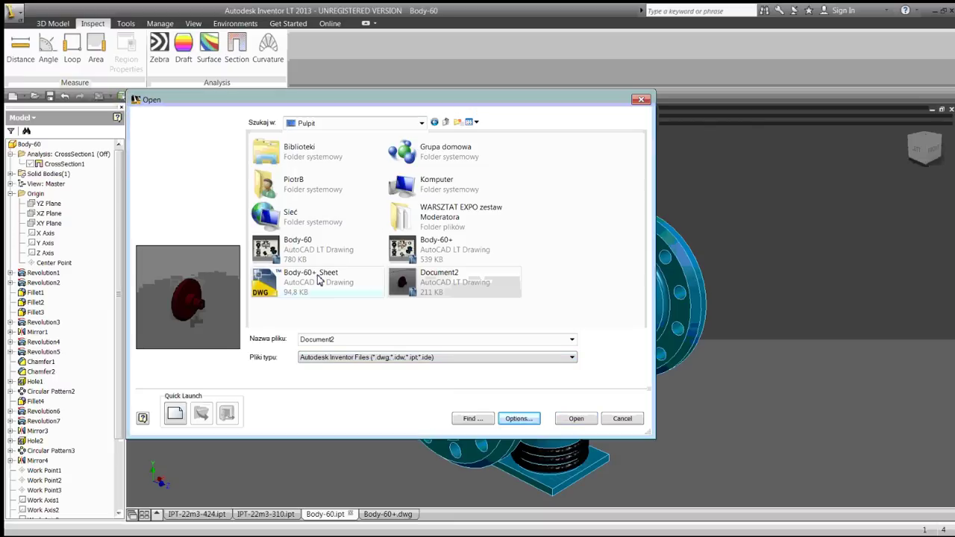
{"action": "left_click", "coordinate": [569, 419]}
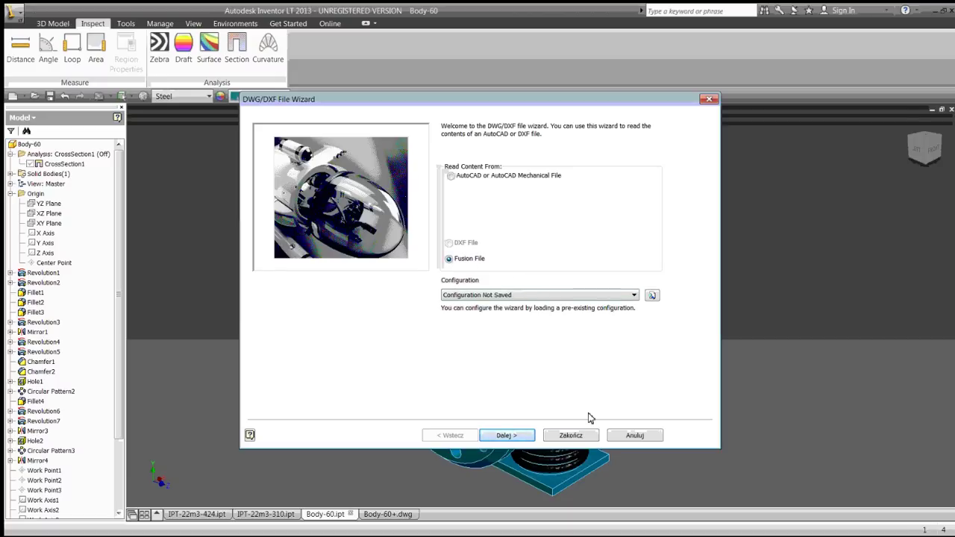
Run the Fusion File import wizard, dismiss the import error, and reselect Document2 in the Open dialog.
{"action": "left_click", "coordinate": [507, 435]}
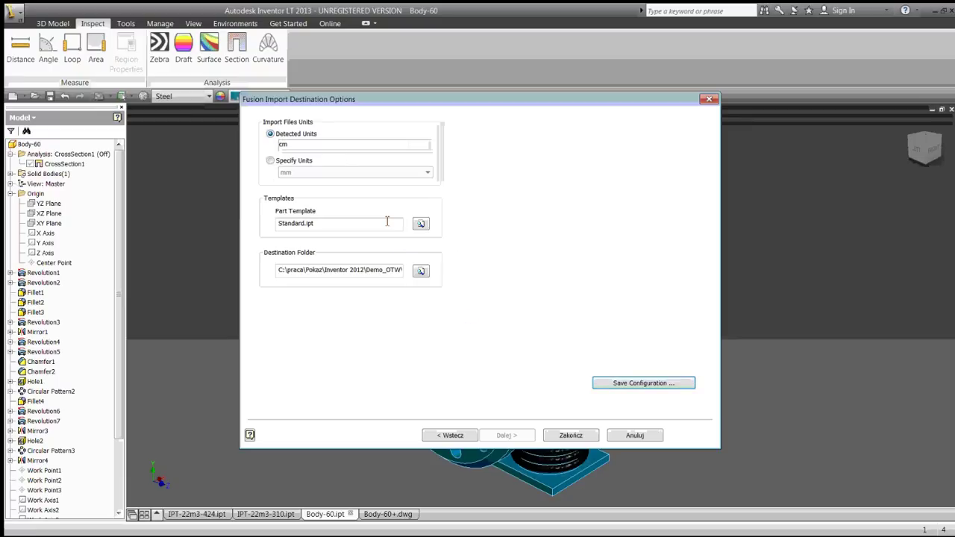
{"action": "left_click", "coordinate": [572, 436]}
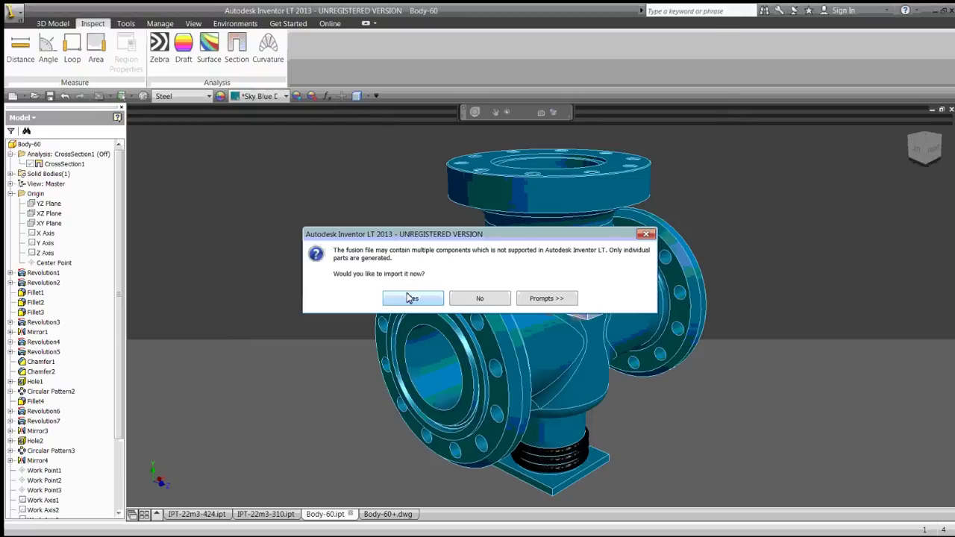
{"action": "left_click", "coordinate": [410, 299]}
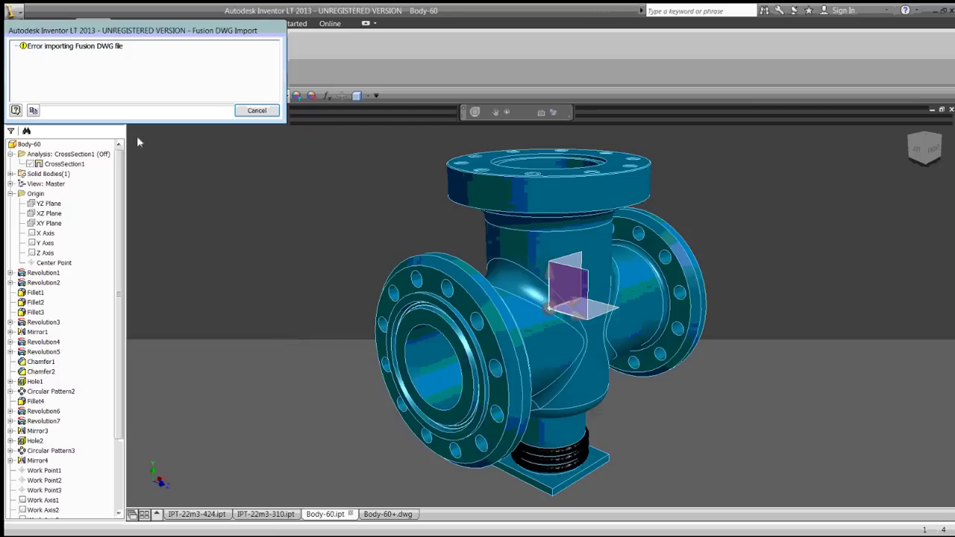
{"action": "left_click", "coordinate": [245, 112]}
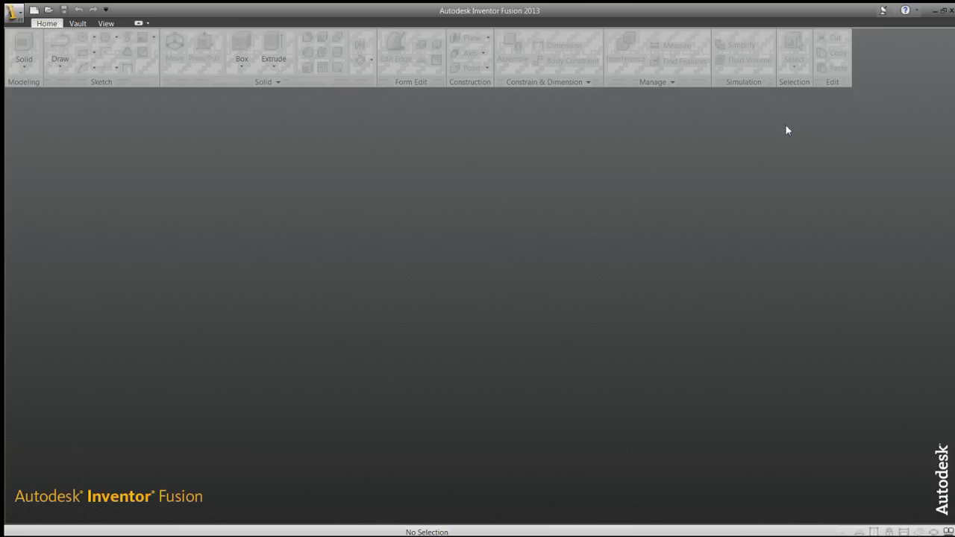
{"action": "left_click", "coordinate": [934, 9]}
{"action": "left_click", "coordinate": [34, 95]}
{"action": "left_click", "coordinate": [448, 282]}
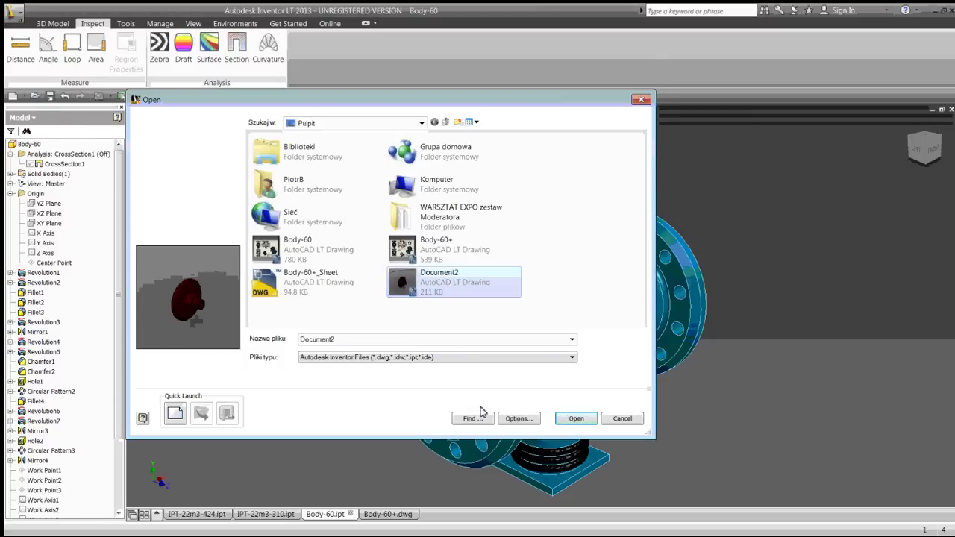
Open Document2 as a plain drawing, inspect its AutoCAD Blocks, then close it.
{"action": "left_click", "coordinate": [576, 418]}
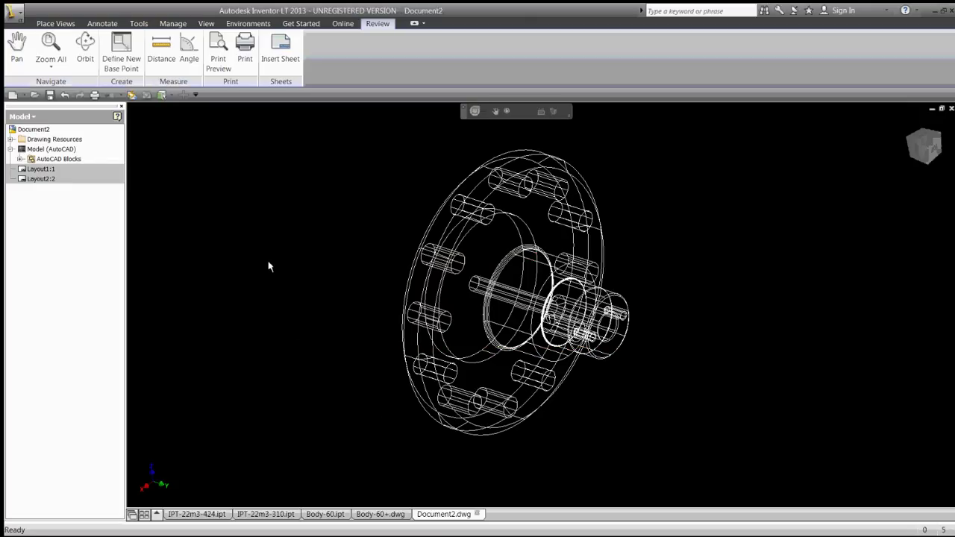
{"action": "left_click", "coordinate": [20, 159]}
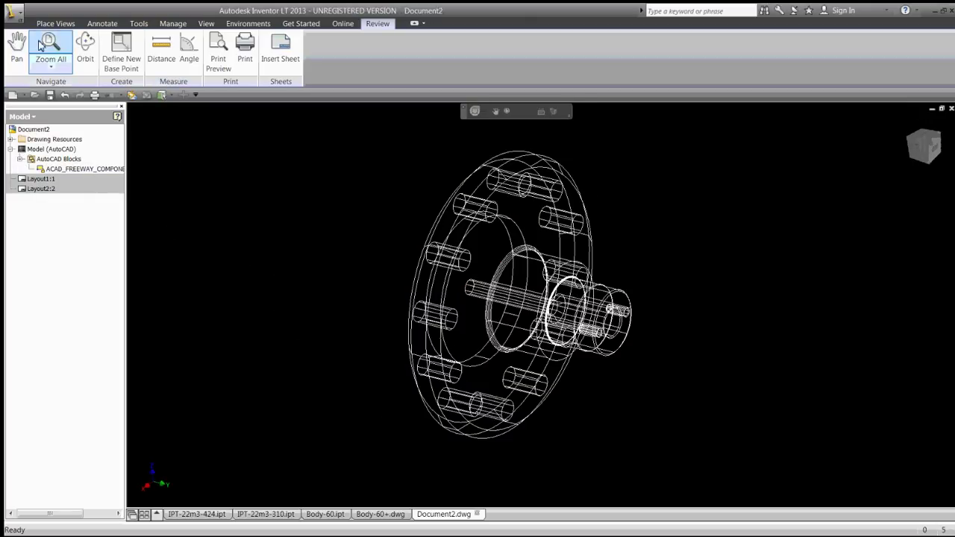
{"action": "left_click", "coordinate": [34, 95]}
{"action": "key", "text": "Escape"}
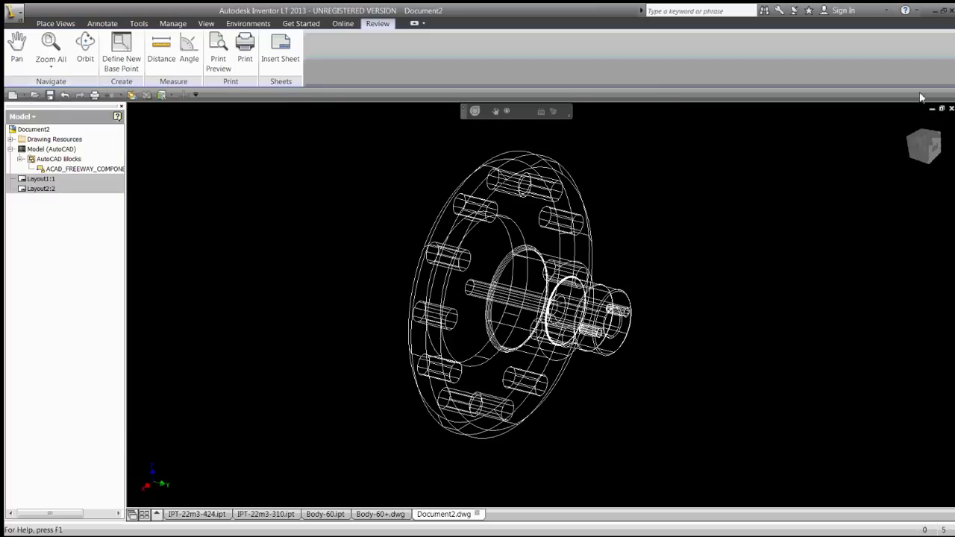
{"action": "left_click", "coordinate": [951, 108]}
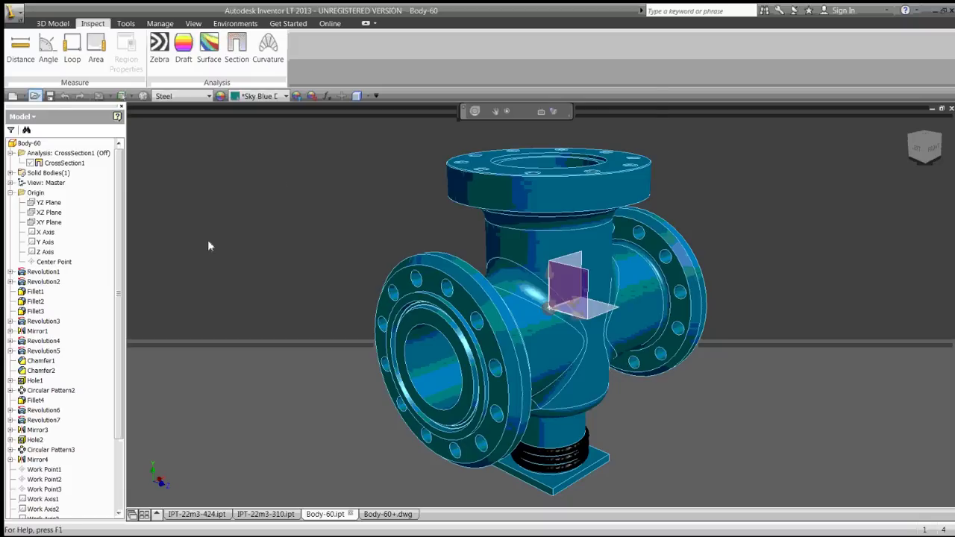
Re-import Document2 from the Desktop as a Fusion file through the DWG Import wizard.
{"action": "left_click", "coordinate": [34, 95]}
{"action": "left_click", "coordinate": [448, 281]}
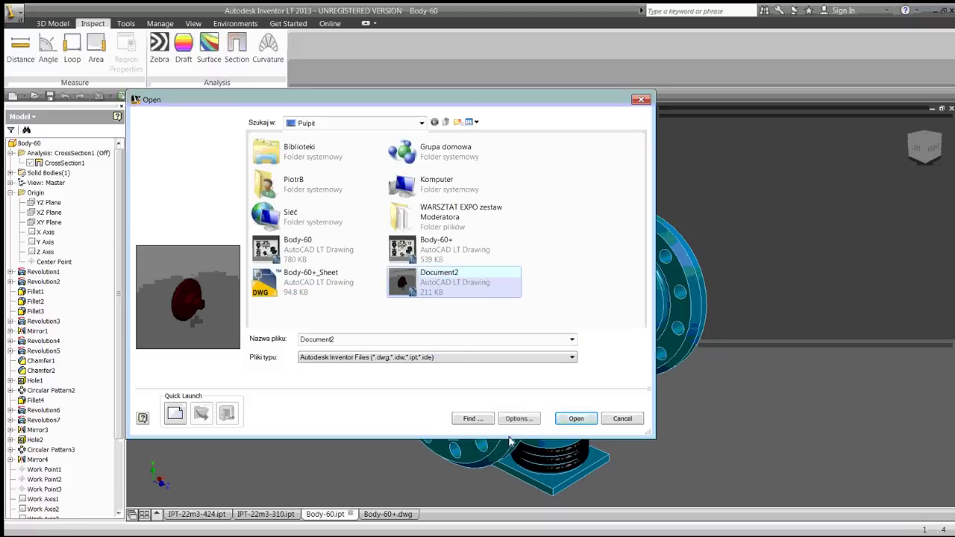
{"action": "left_click", "coordinate": [518, 419]}
{"action": "left_click", "coordinate": [157, 166]}
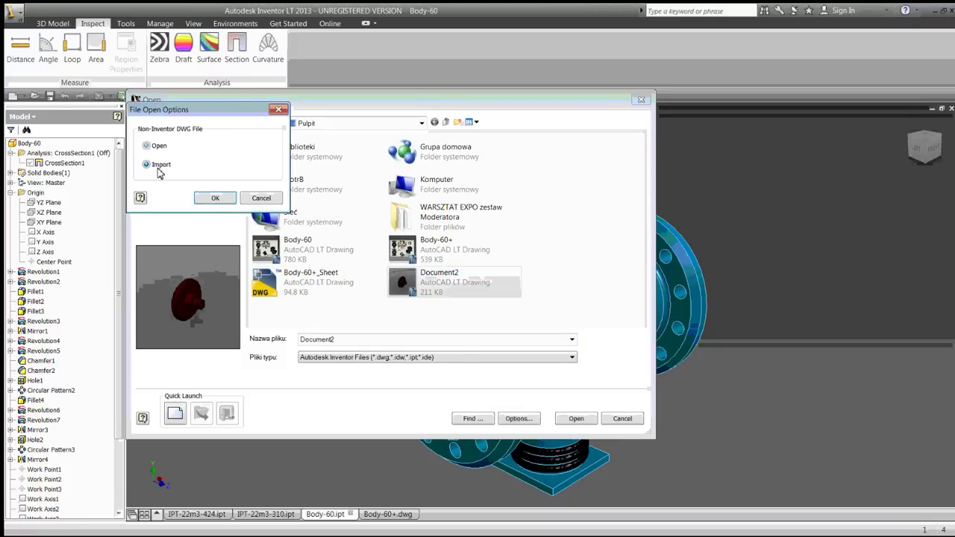
{"action": "left_click", "coordinate": [214, 198]}
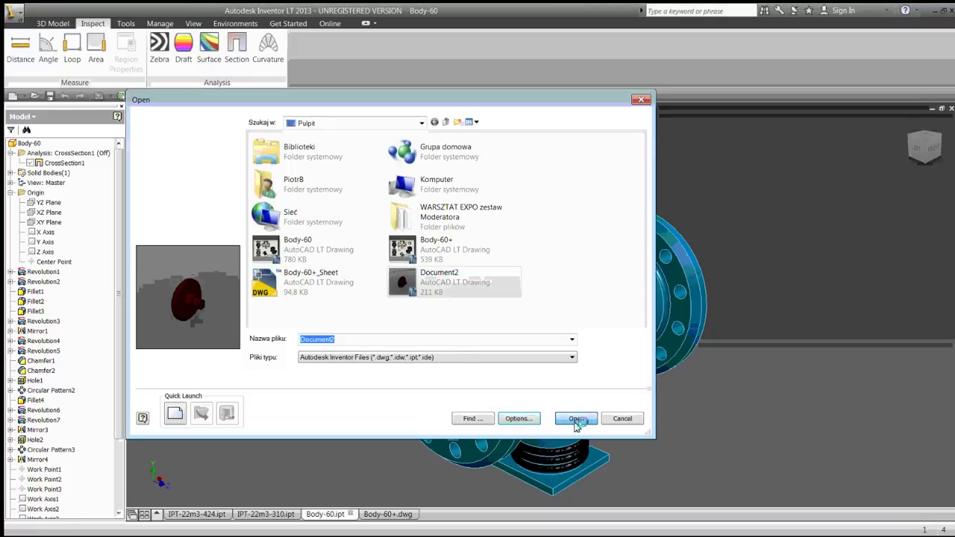
{"action": "left_click", "coordinate": [576, 420]}
{"action": "left_click", "coordinate": [512, 435]}
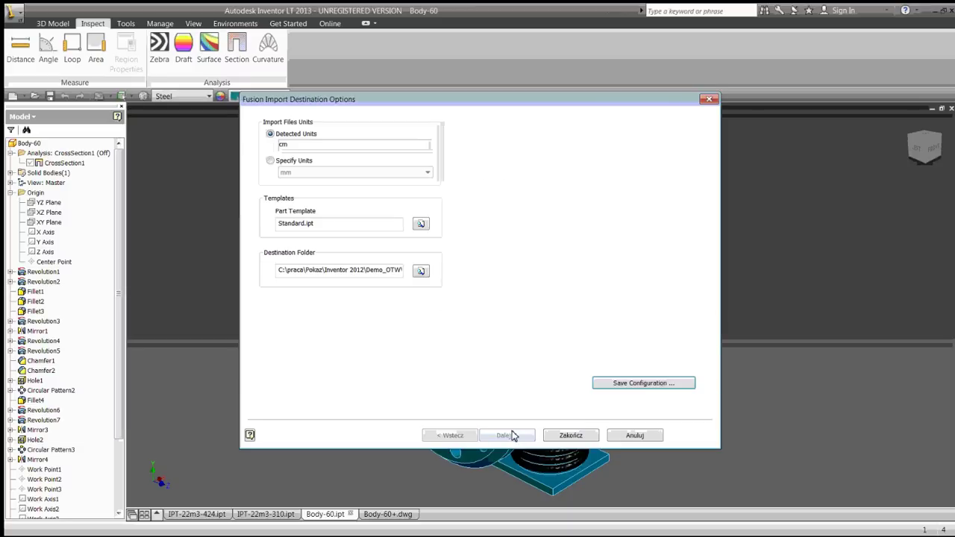
{"action": "left_click", "coordinate": [564, 434]}
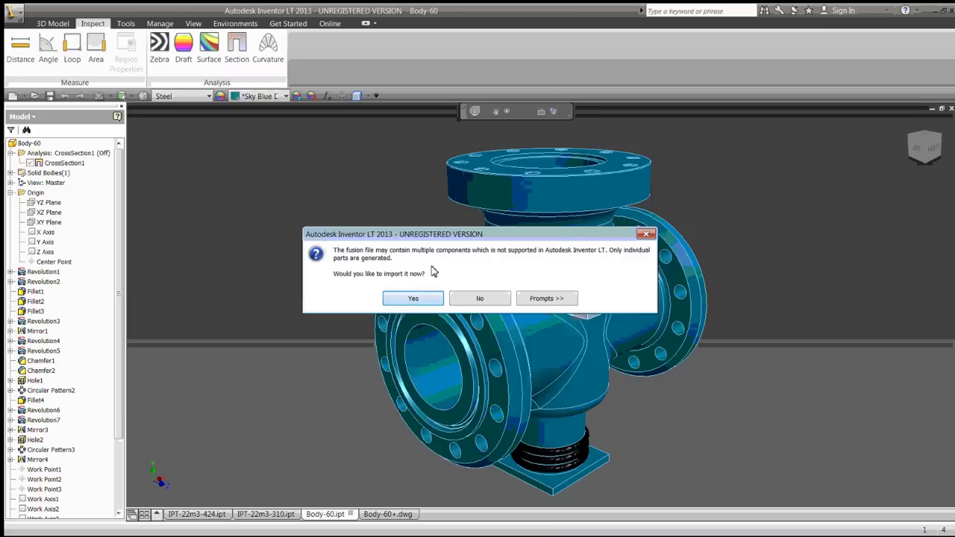
{"action": "left_click", "coordinate": [413, 297]}
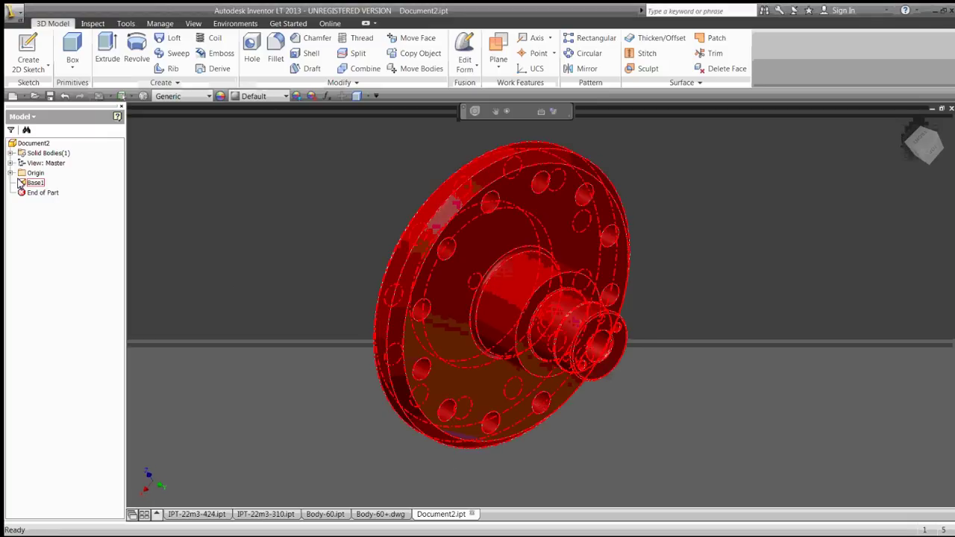
Select the imported Base1 feature, then create a new part from Standard.ipt.
{"action": "left_click", "coordinate": [20, 183]}
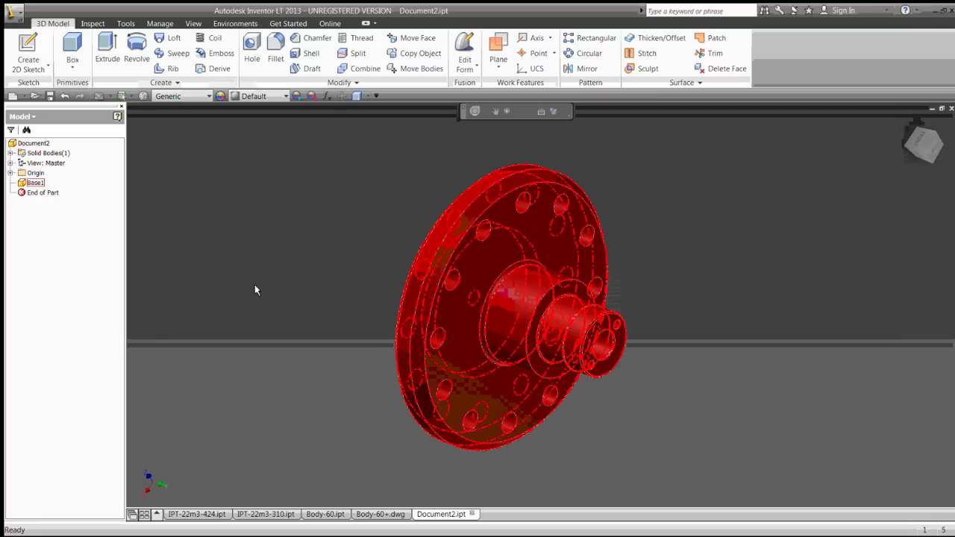
{"action": "left_click", "coordinate": [13, 96]}
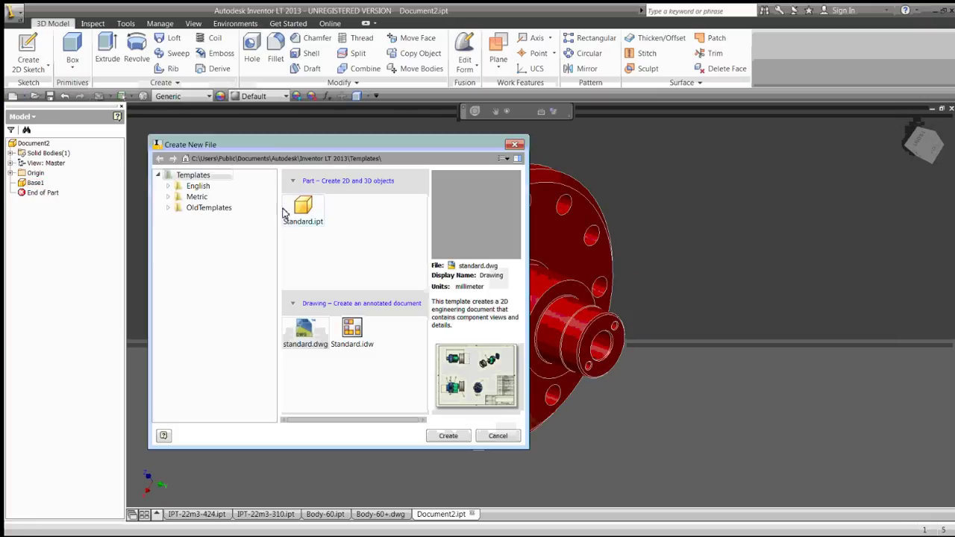
{"action": "double_click", "coordinate": [303, 206]}
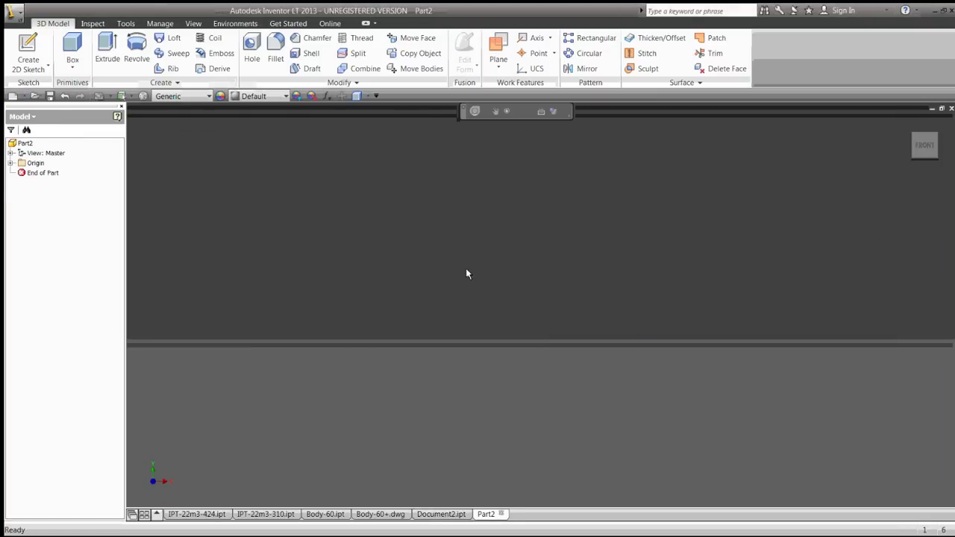
Sketch a 60 × 40 mm center-point rectangle centred on the origin plane.
{"action": "right_click", "coordinate": [466, 273]}
{"action": "left_click", "coordinate": [470, 305]}
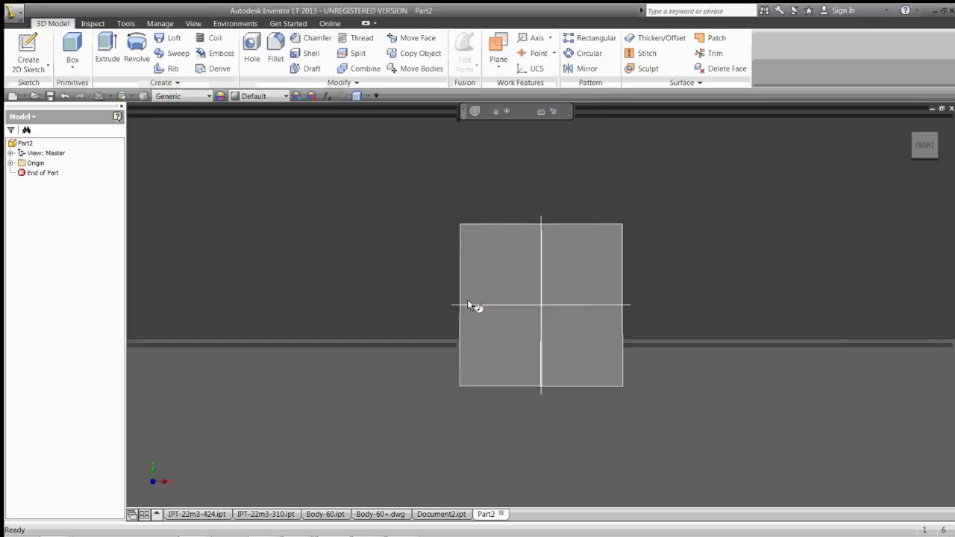
{"action": "left_click", "coordinate": [411, 312]}
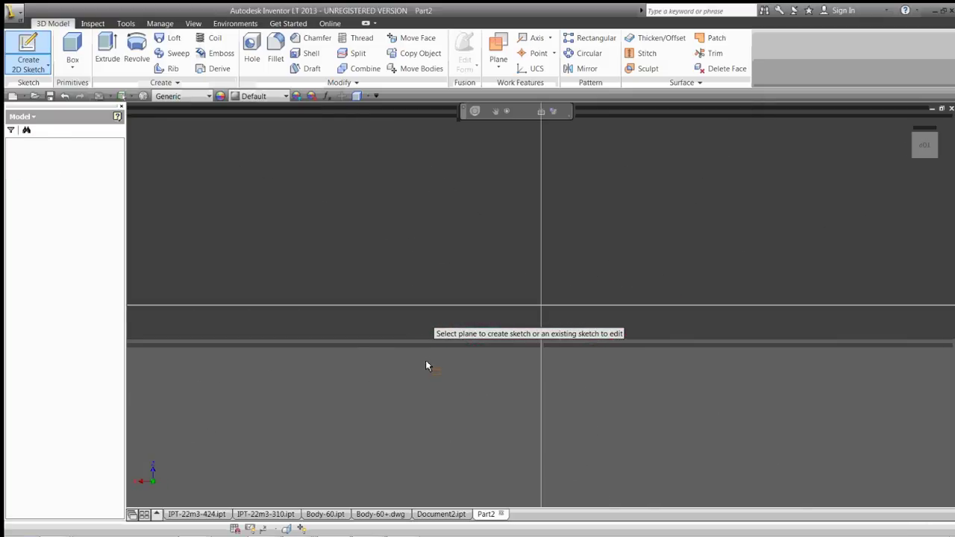
{"action": "right_click", "coordinate": [432, 269]}
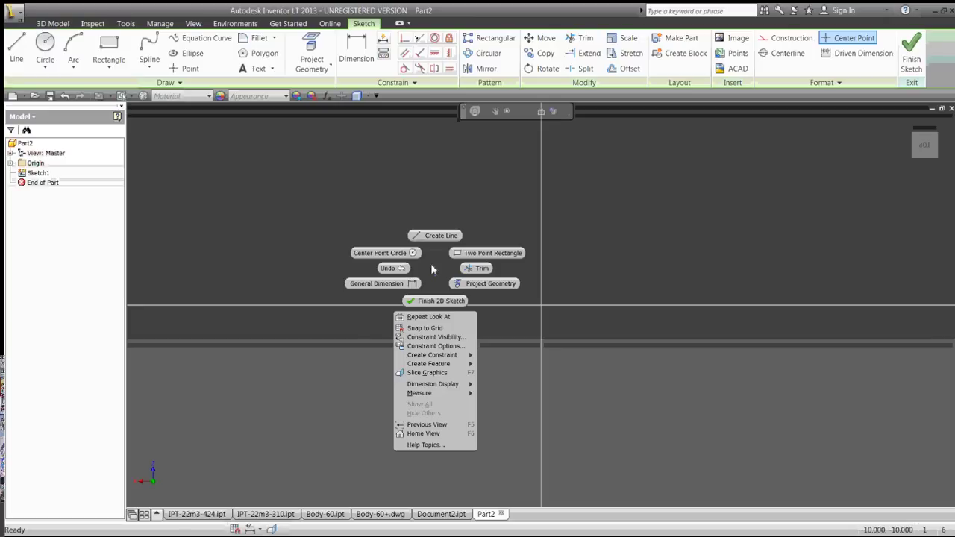
{"action": "left_click", "coordinate": [492, 253]}
{"action": "left_click", "coordinate": [540, 305]}
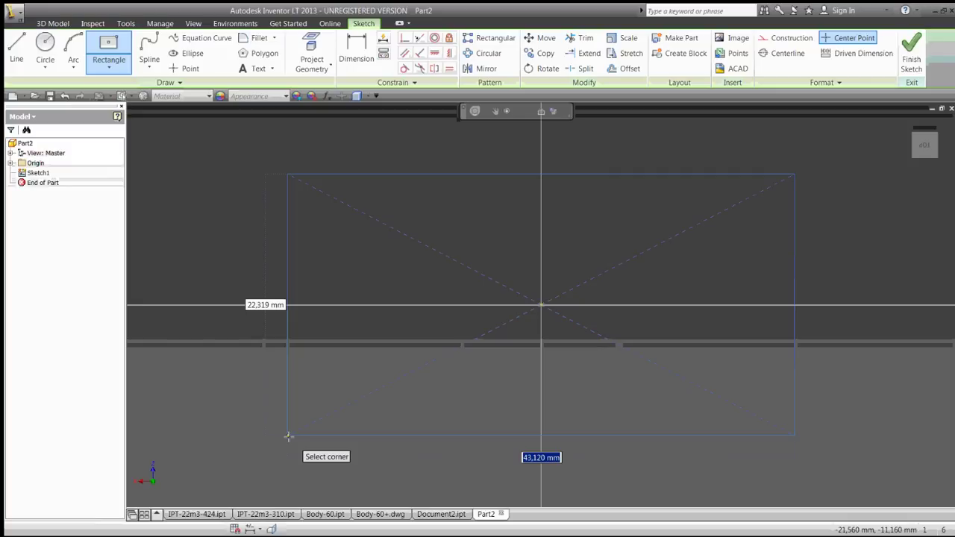
{"action": "type", "text": "60"}
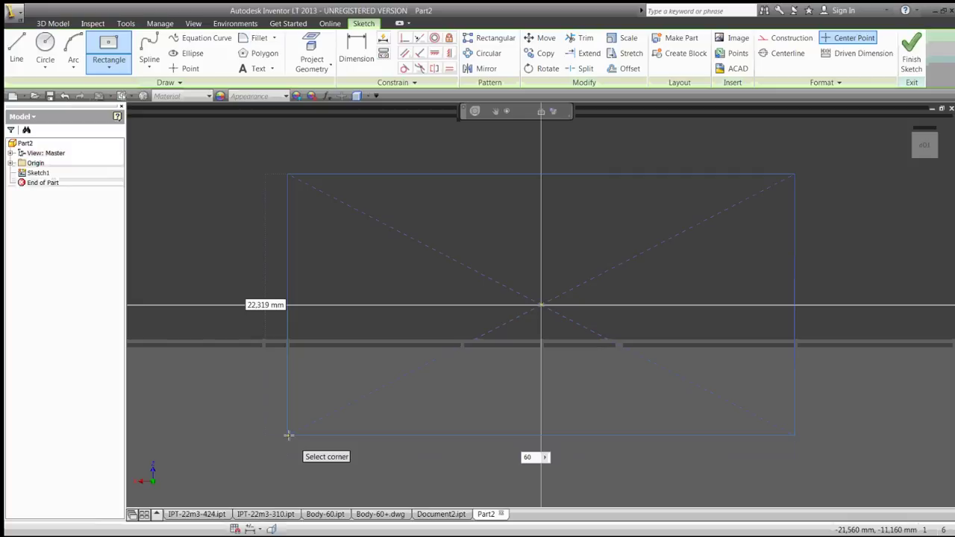
{"action": "key", "text": "Tab"}
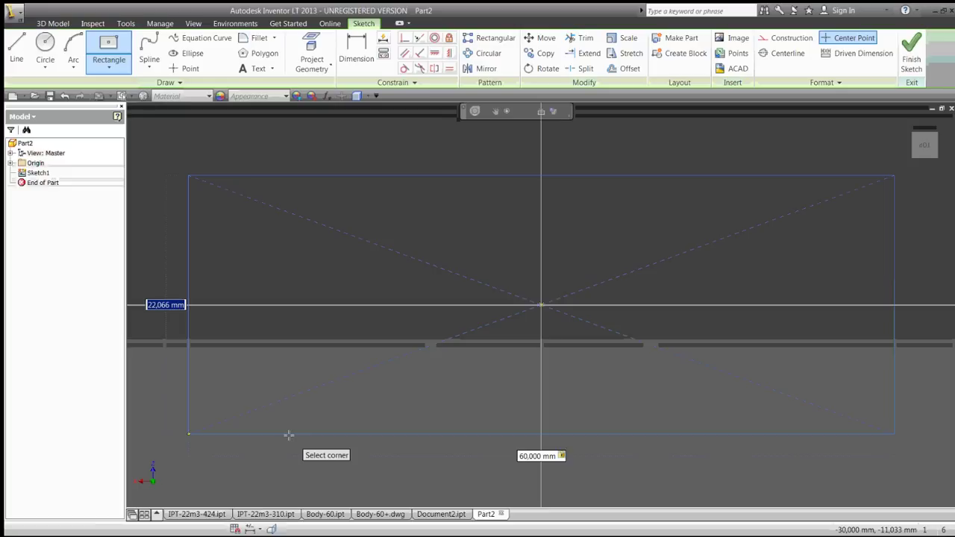
{"action": "type", "text": "40"}
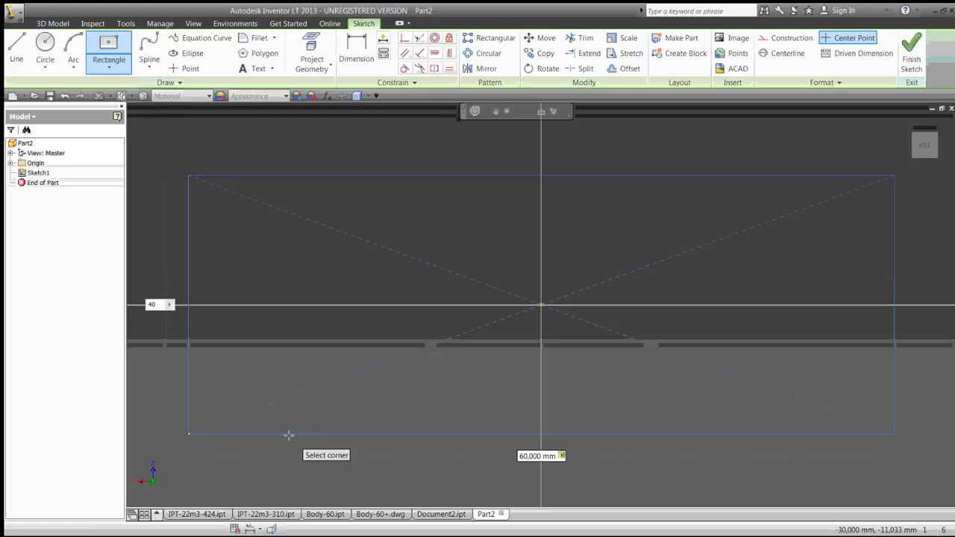
{"action": "key", "text": "Return"}
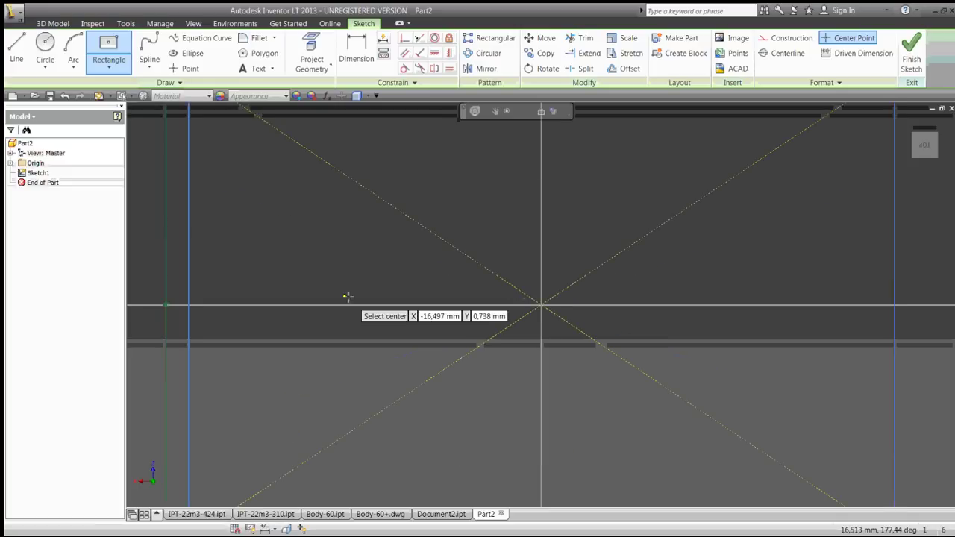
{"action": "key", "text": "Home"}
Zoom to fit the rectangle and finish Sketch1.
{"action": "right_click", "coordinate": [394, 243]}
{"action": "left_click", "coordinate": [394, 220]}
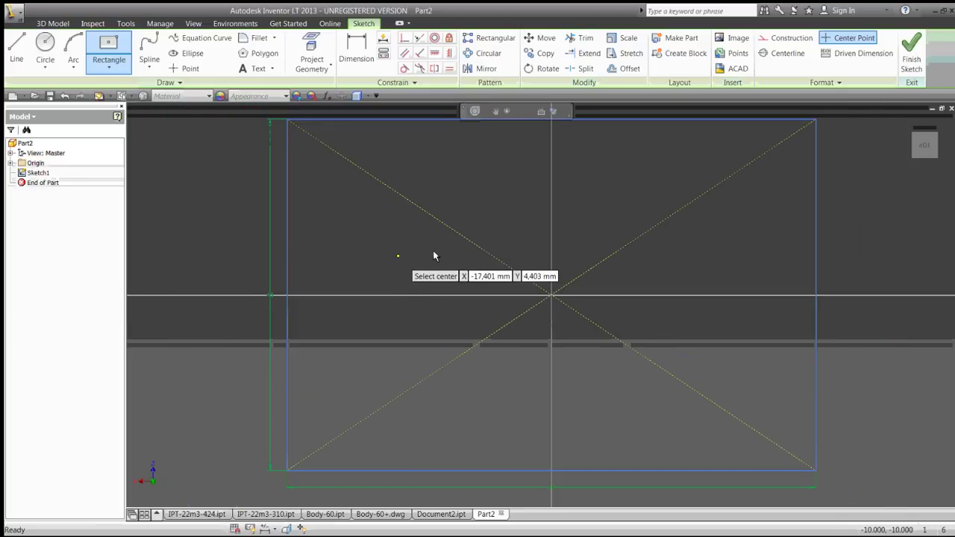
{"action": "right_click", "coordinate": [434, 256]}
{"action": "left_click", "coordinate": [447, 285]}
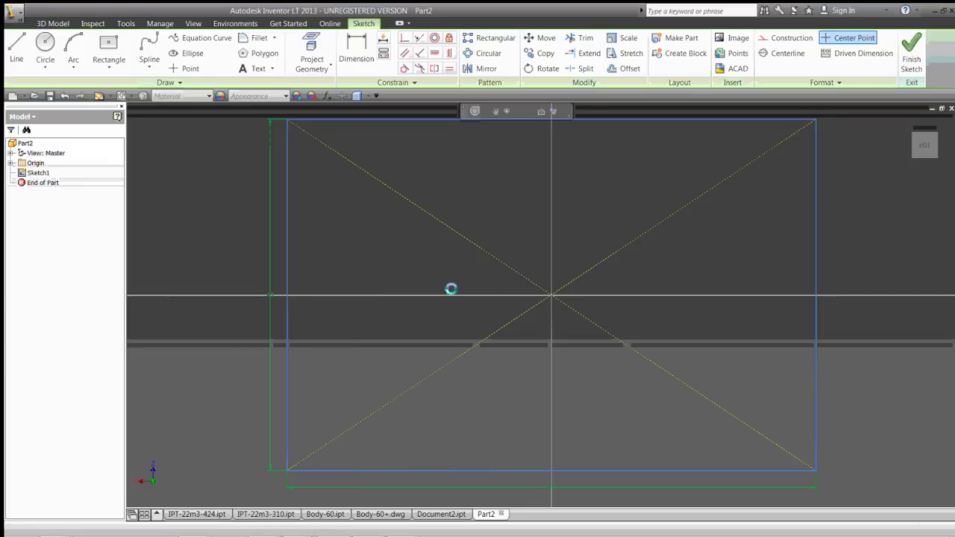
{"action": "right_click", "coordinate": [454, 253]}
Extrude the rectangle 40 mm, then edit Extrusion1's distance to 30 mm.
{"action": "key", "text": "Escape"}
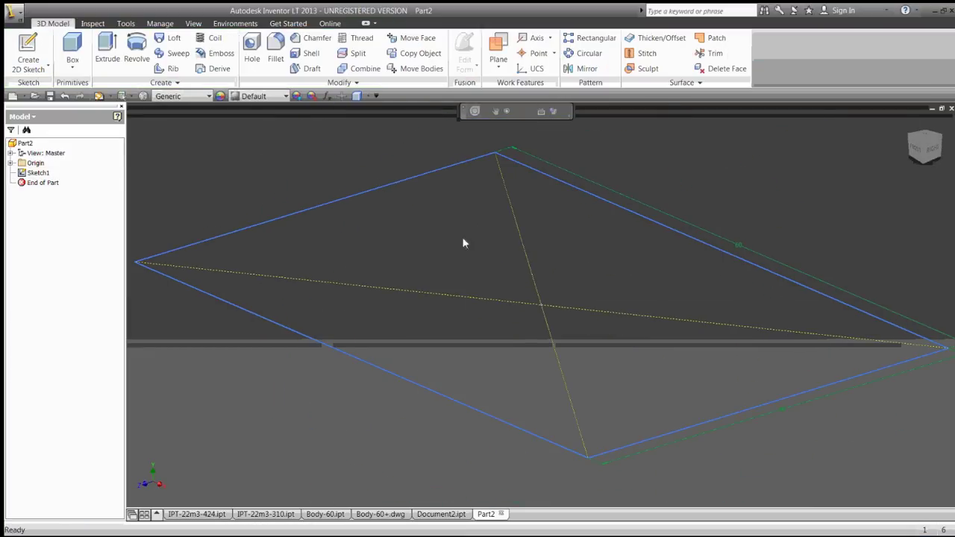
{"action": "key", "text": "e"}
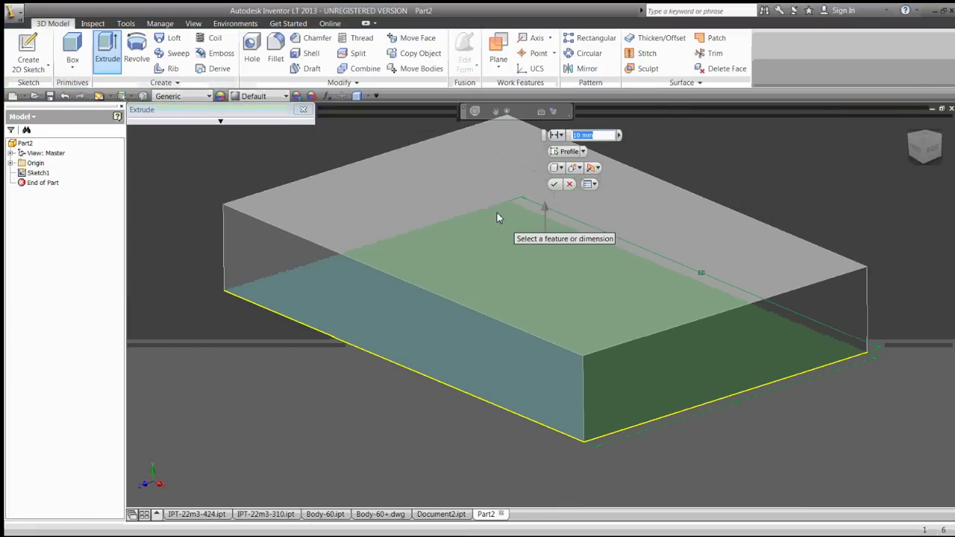
{"action": "type", "text": "40"}
{"action": "key", "text": "Return"}
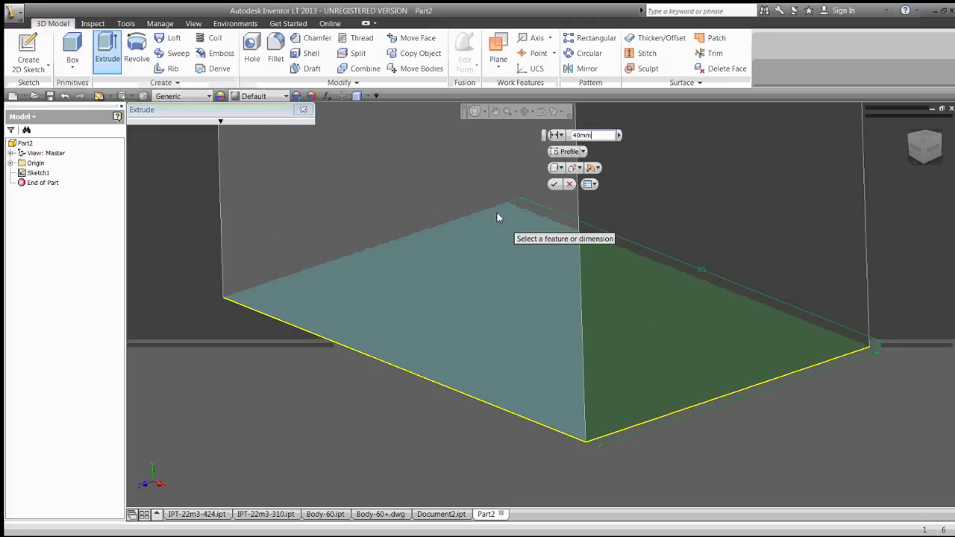
{"action": "key", "text": "F6"}
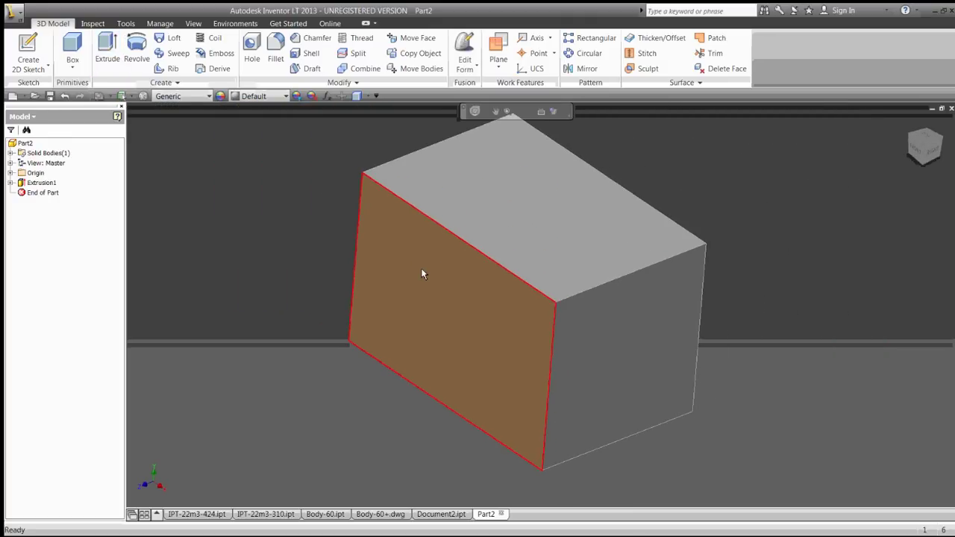
{"action": "left_click", "coordinate": [420, 274]}
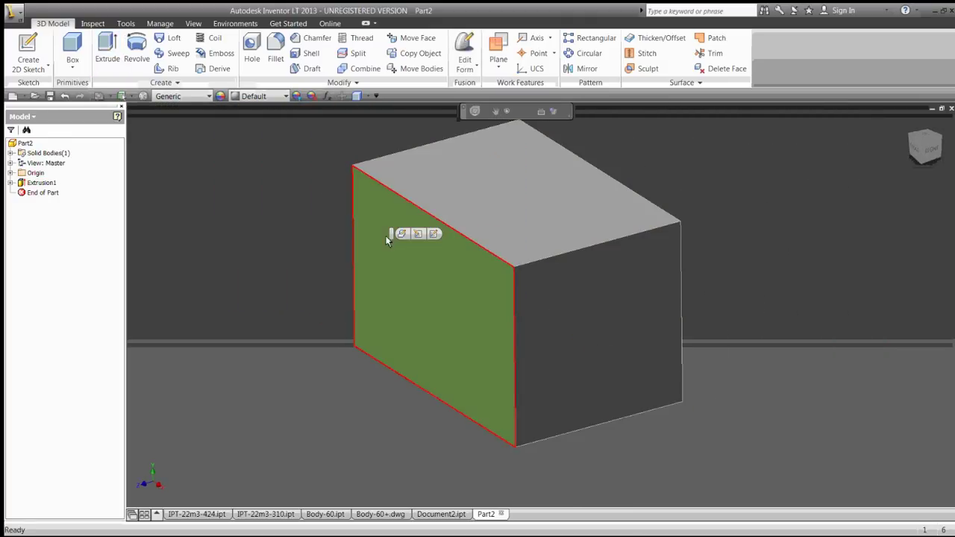
{"action": "left_click", "coordinate": [400, 233]}
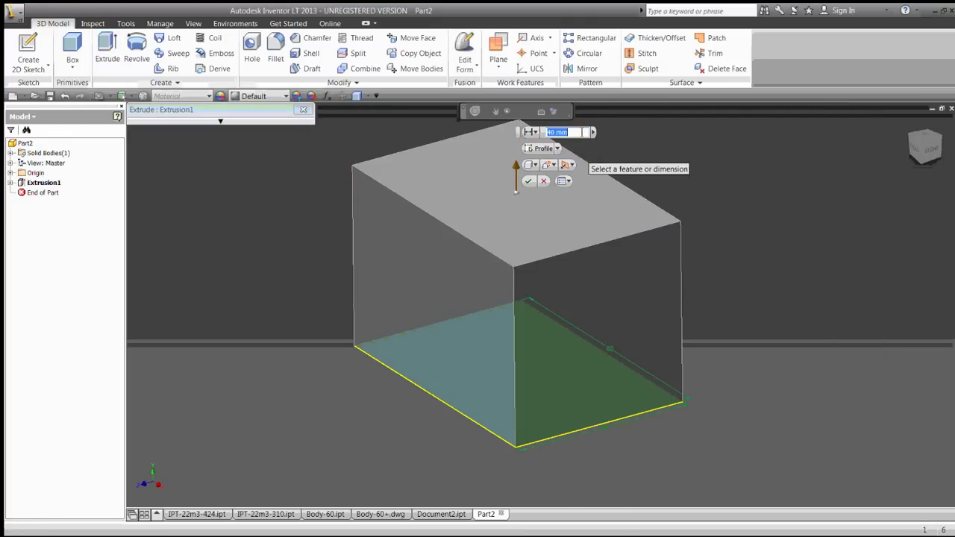
{"action": "type", "text": "30"}
{"action": "key", "text": "Return"}
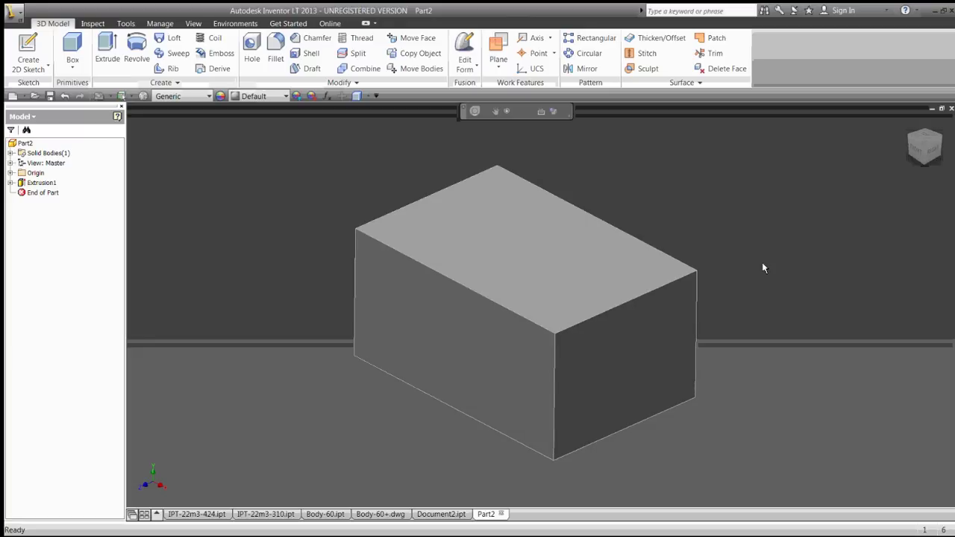
Select the box body with Edit Form and commit it to open in Inventor Fusion.
{"action": "left_click", "coordinate": [464, 52]}
{"action": "left_click", "coordinate": [443, 299]}
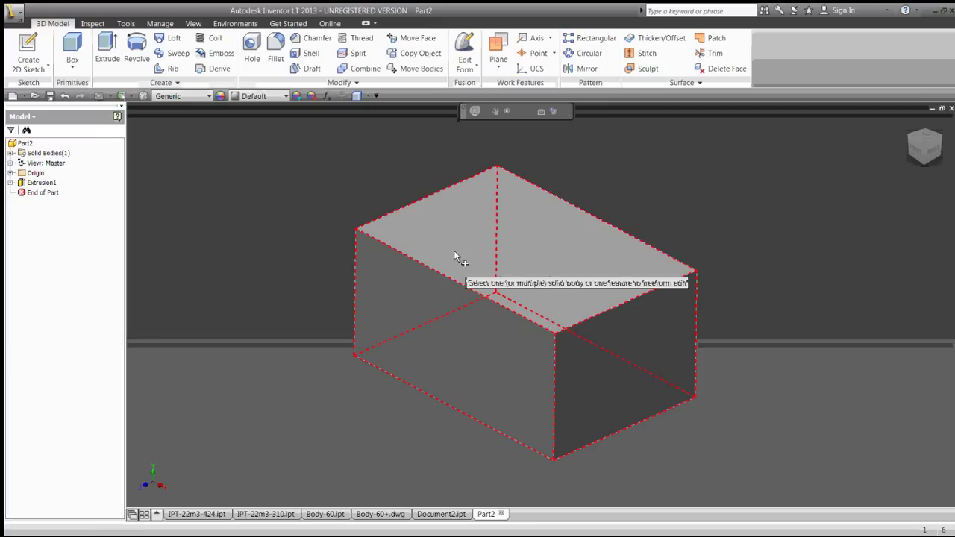
{"action": "left_click", "coordinate": [446, 268]}
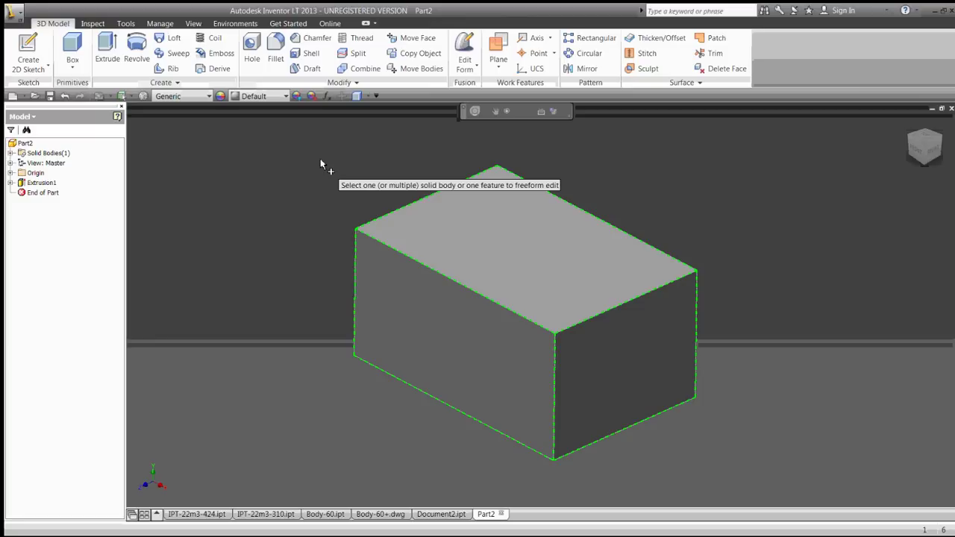
{"action": "right_click", "coordinate": [457, 326]}
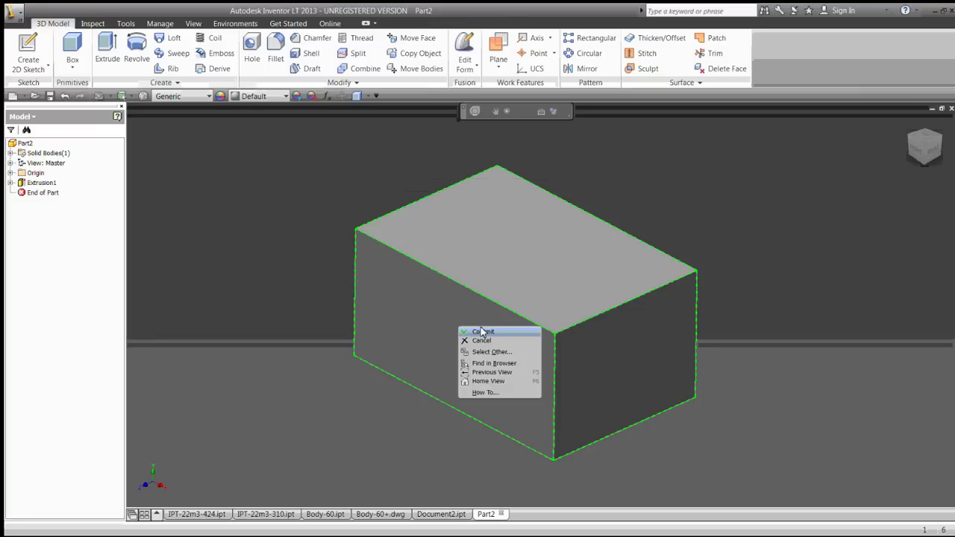
{"action": "left_click", "coordinate": [482, 331]}
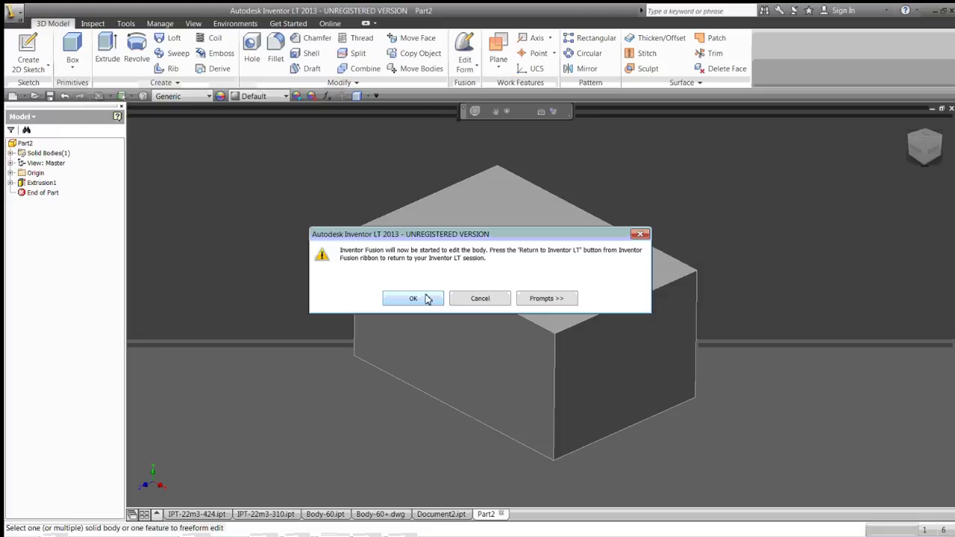
{"action": "left_click", "coordinate": [423, 299]}
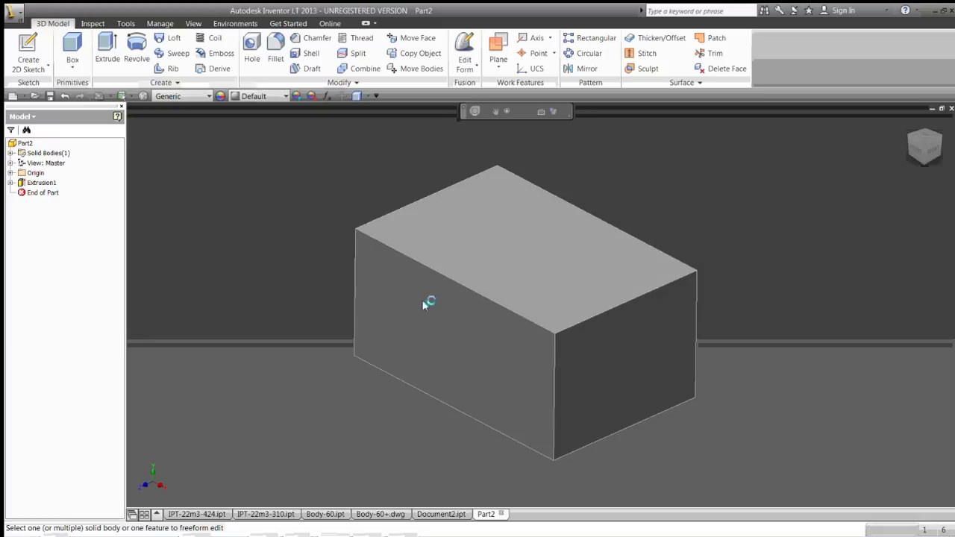
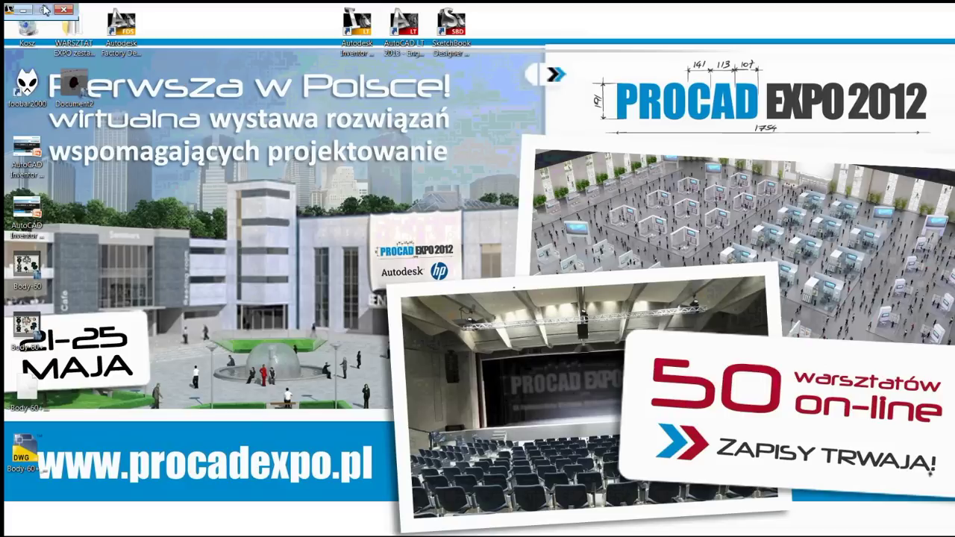
Switch back to the Inventor LT window holding the box part.
{"action": "left_click", "coordinate": [9, 11]}
{"action": "left_click", "coordinate": [53, 108]}
{"action": "left_click", "coordinate": [67, 141]}
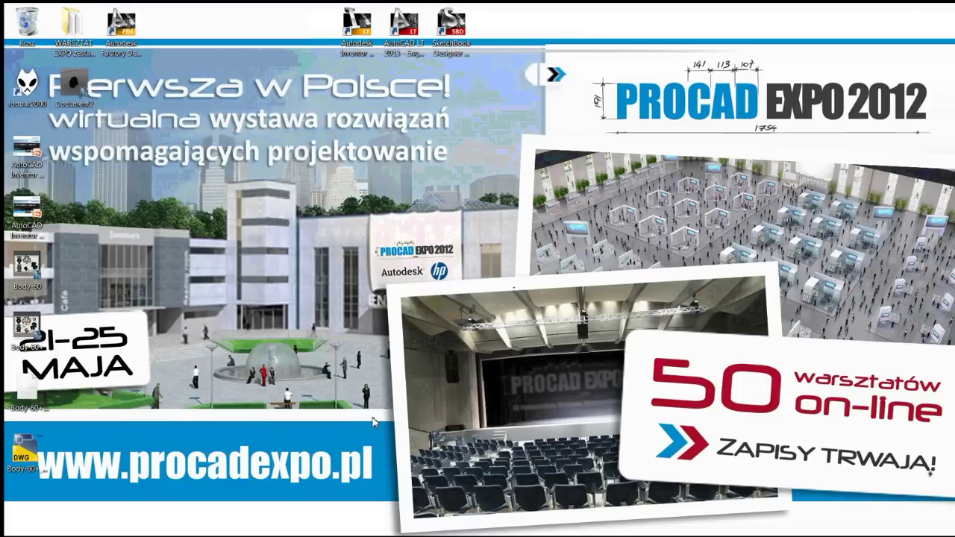
{"action": "left_click", "coordinate": [333, 530]}
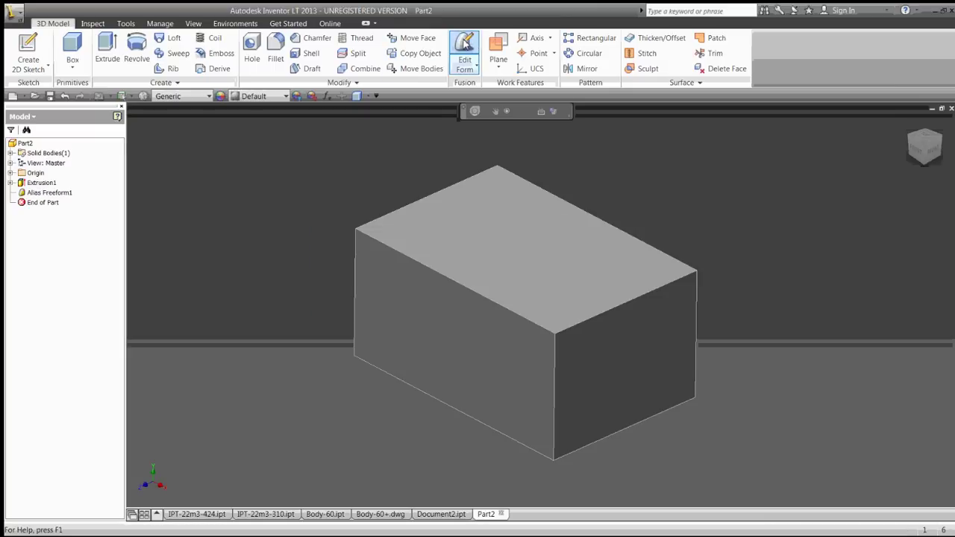
Start Edit Form, dismiss the notice, and commit the box to Inventor Fusion.
{"action": "left_click", "coordinate": [465, 44]}
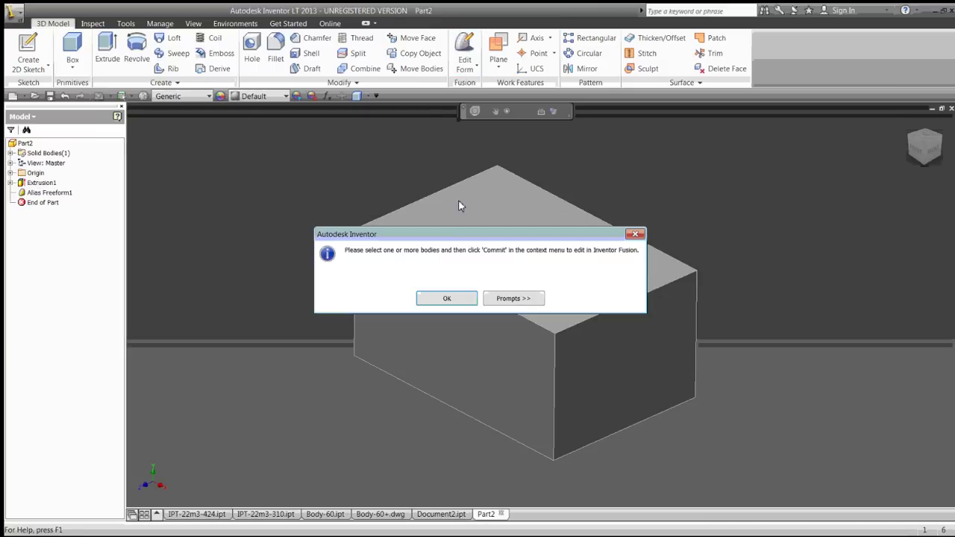
{"action": "left_click", "coordinate": [442, 298]}
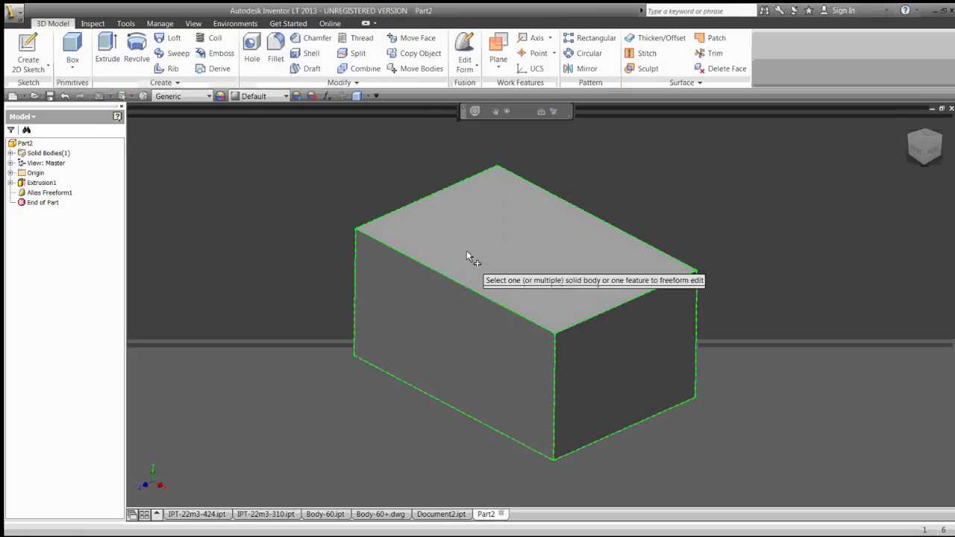
{"action": "right_click", "coordinate": [467, 255]}
{"action": "left_click", "coordinate": [486, 259]}
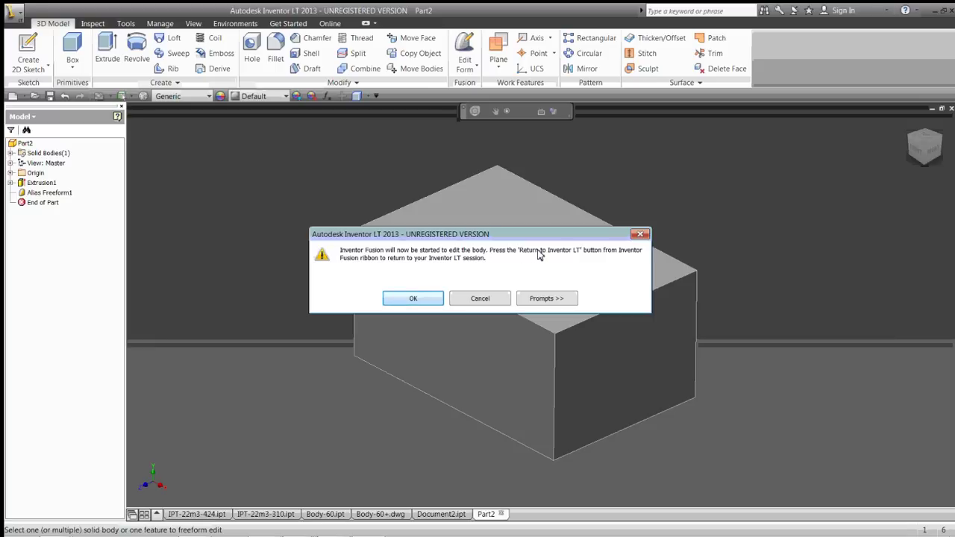
{"action": "left_click", "coordinate": [416, 298]}
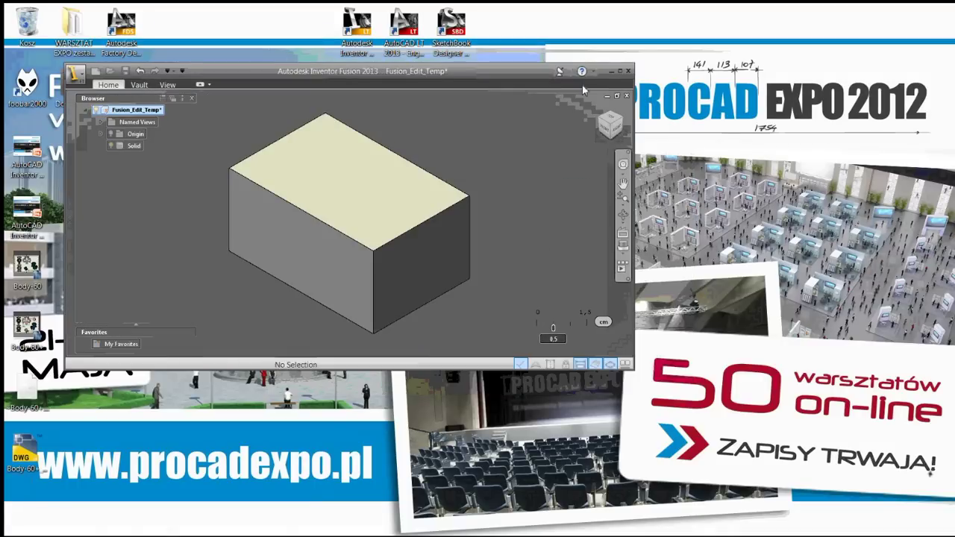
Maximize the Inventor Fusion window showing the box in Fusion_Edit_Temp.
{"action": "left_click", "coordinate": [619, 71]}
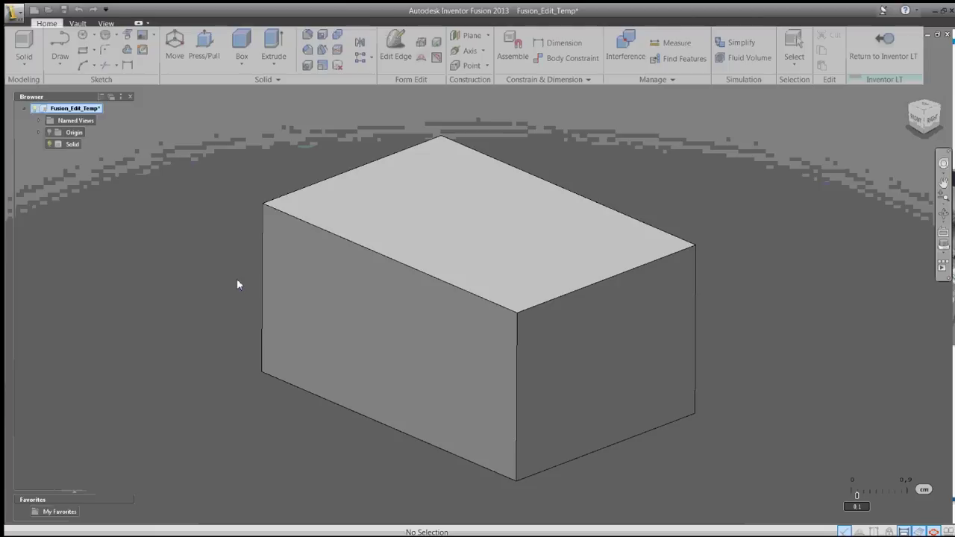
Start Edit Edge and pick the box's top-front edge.
{"action": "left_click", "coordinate": [394, 41]}
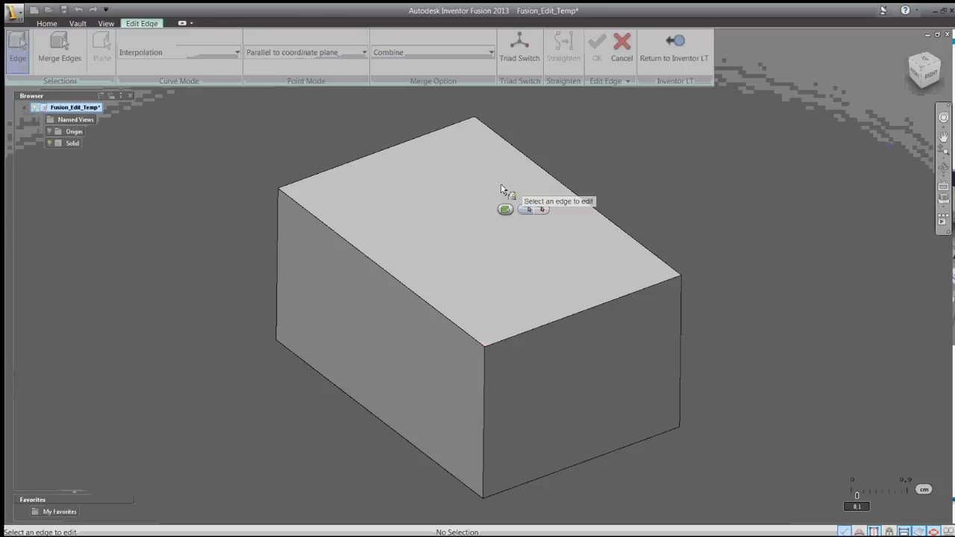
{"action": "middle_click_drag", "start_coordinate": [490, 192], "coordinate": [688, 260], "text": "shift"}
{"action": "left_click", "coordinate": [723, 261]}
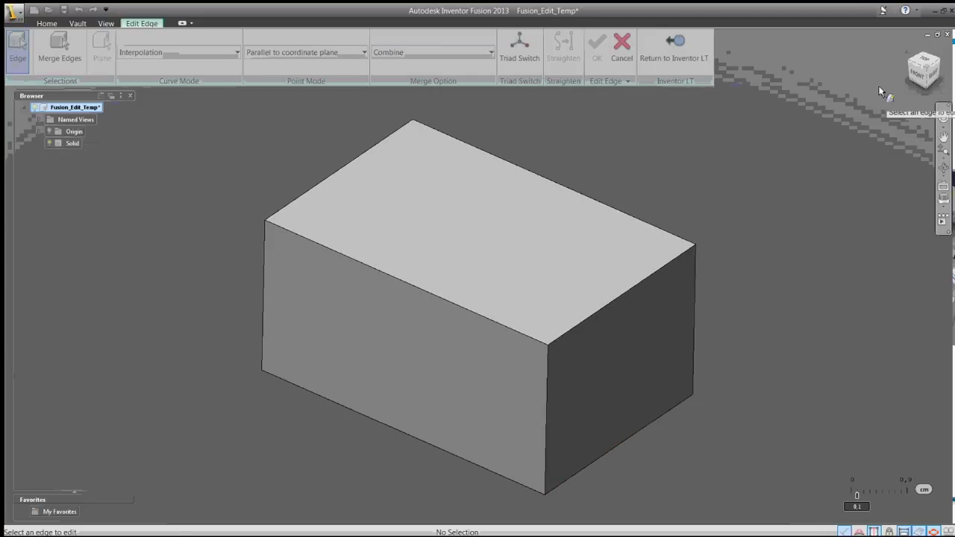
{"action": "middle_click_drag", "start_coordinate": [878, 85], "coordinate": [535, 261], "text": "shift"}
{"action": "left_click", "coordinate": [515, 278]}
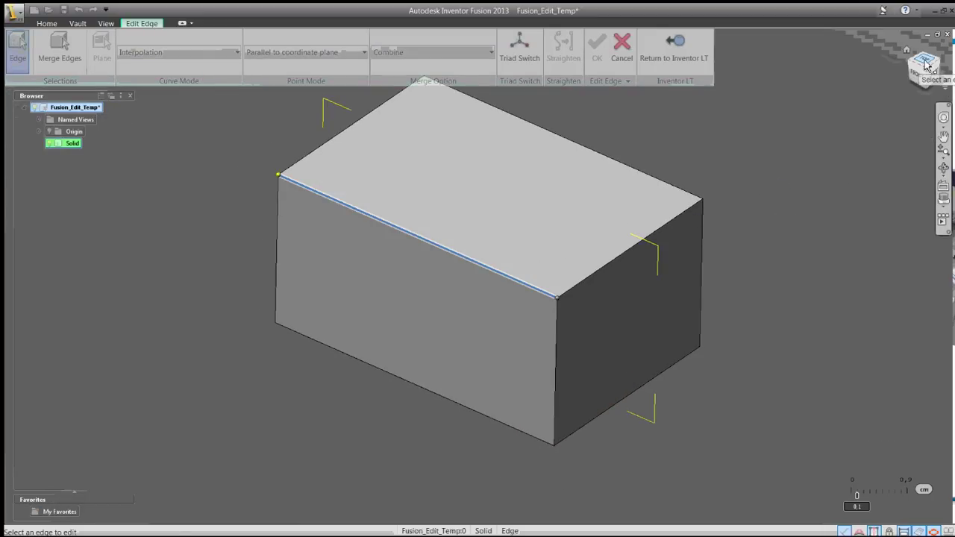
View the box from the top, zoom in, and select its left edge.
{"action": "left_click", "coordinate": [922, 65]}
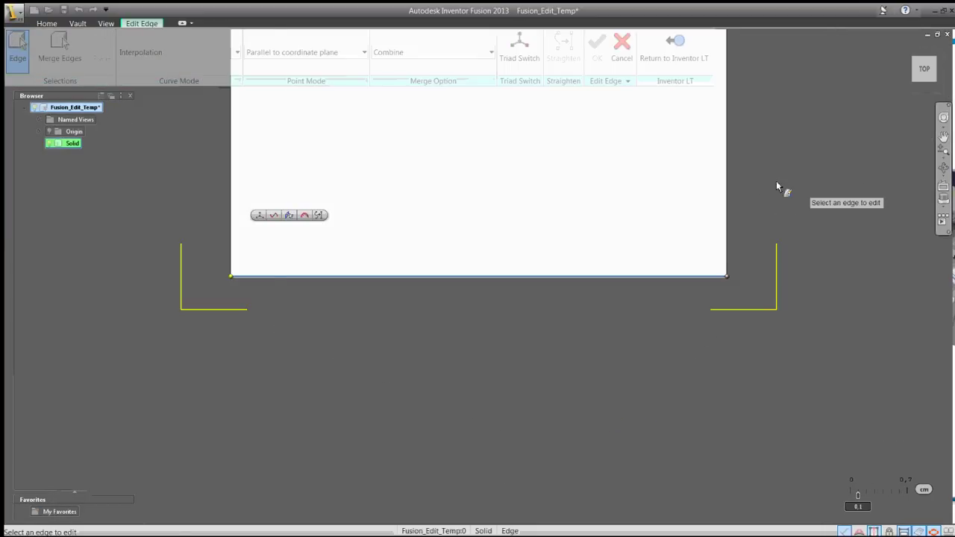
{"action": "mouse_move", "coordinate": [739, 185]}
{"action": "middle_mouse_down", "text": "shift"}
{"action": "mouse_move", "coordinate": [608, 277]}
{"action": "mouse_move", "coordinate": [433, 319]}
{"action": "middle_mouse_up", "text": "shift"}
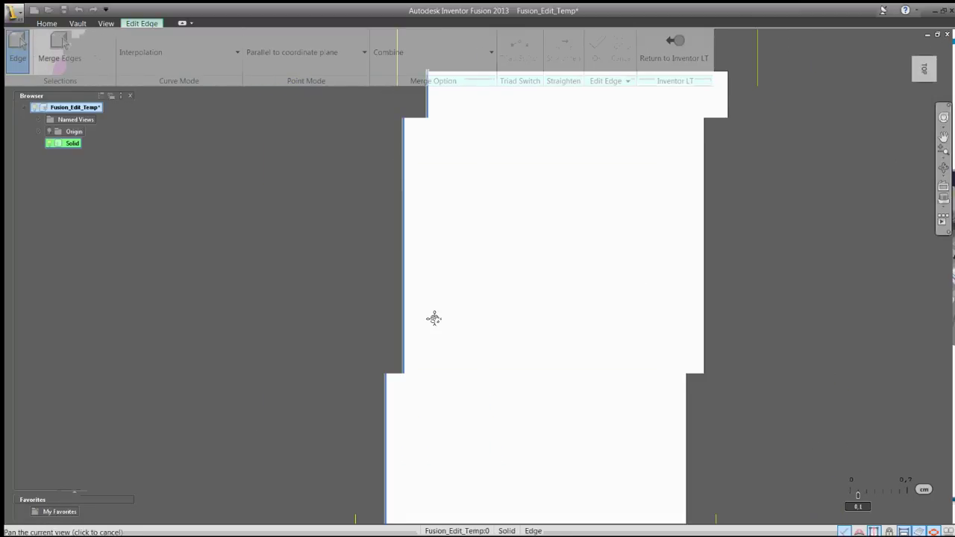
{"action": "key", "text": "Escape"}
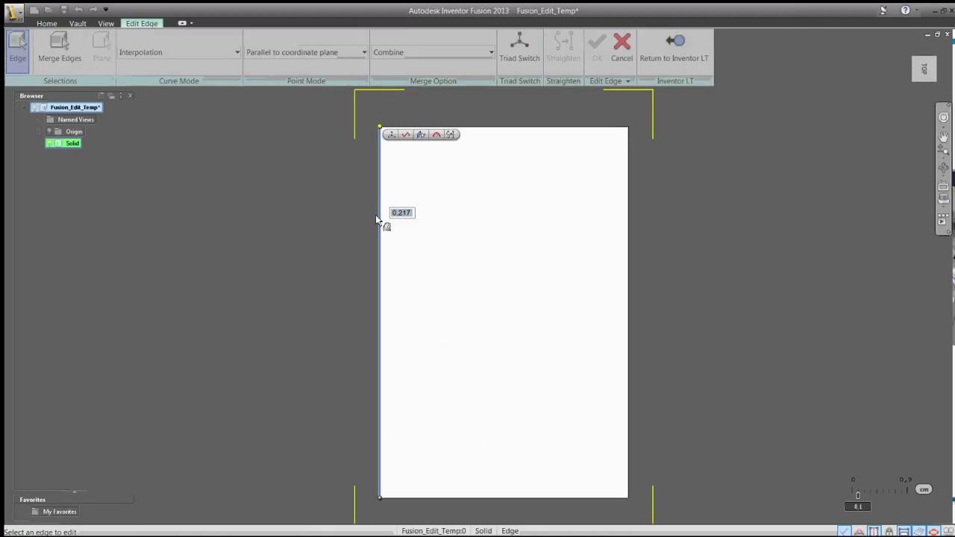
{"action": "left_click", "coordinate": [373, 499]}
{"action": "left_click", "coordinate": [380, 152]}
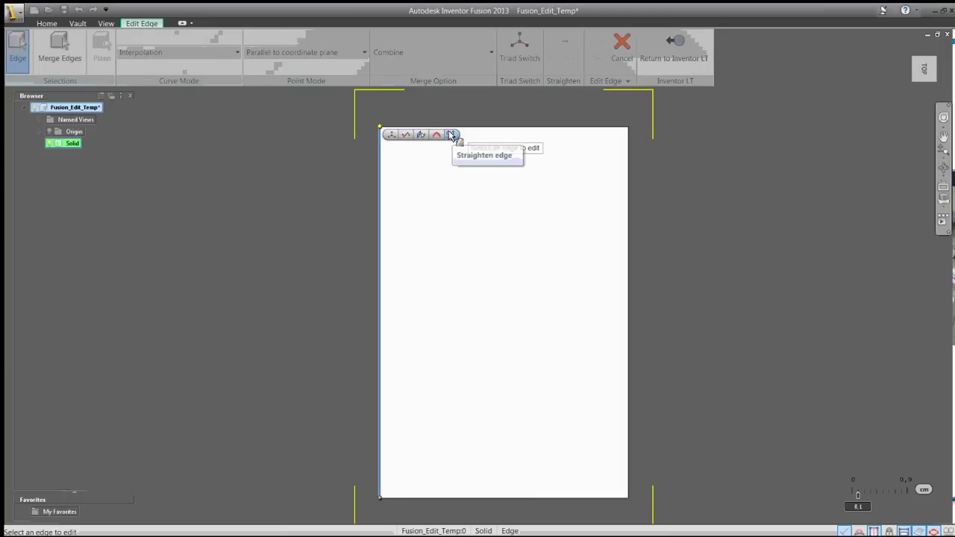
{"action": "mouse_move", "coordinate": [391, 135]}
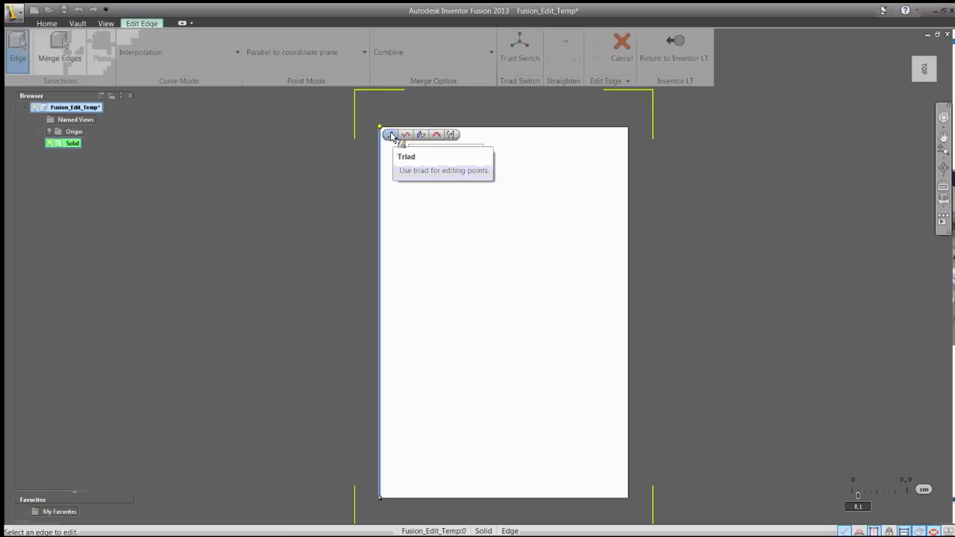
Set Point Mode to Parallel to screen and bend the left edge into an S-curve.
{"action": "left_click", "coordinate": [421, 134]}
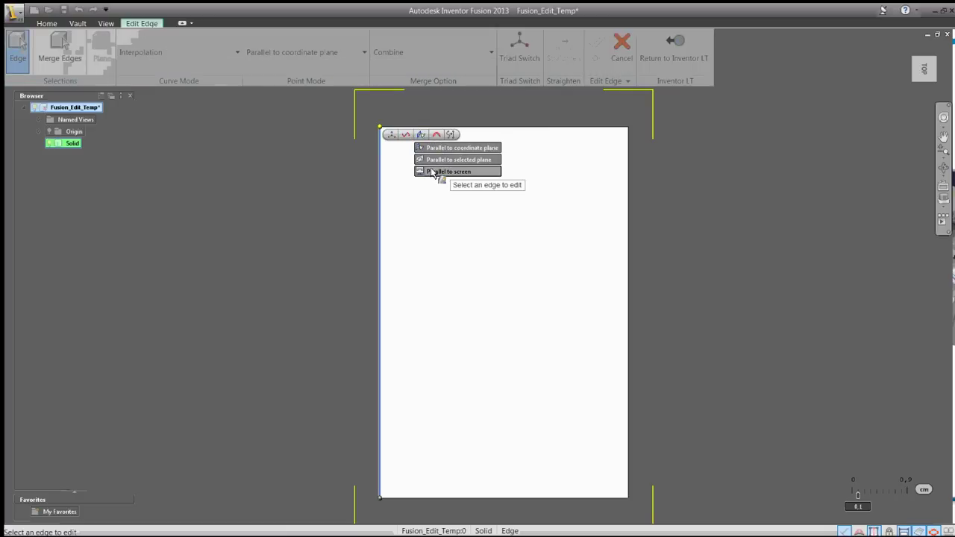
{"action": "left_click", "coordinate": [434, 172]}
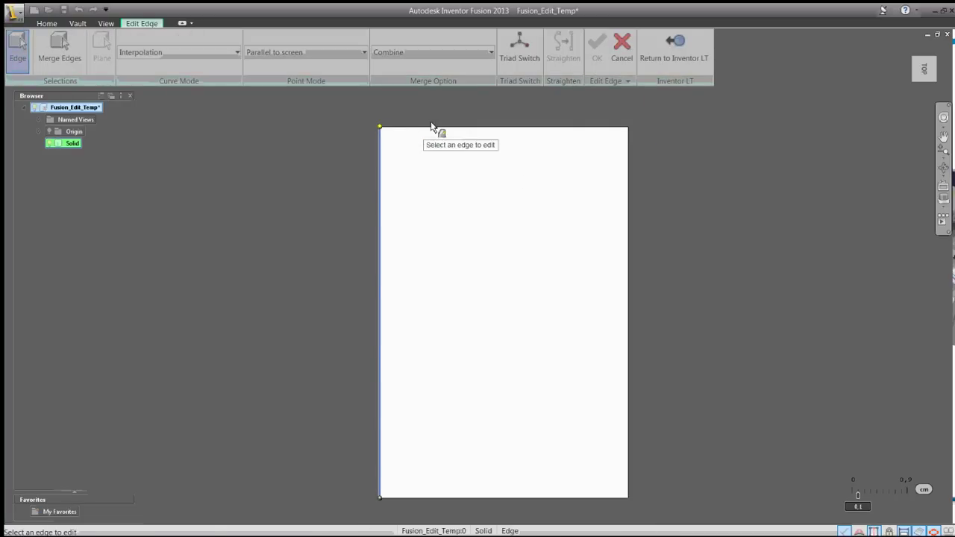
{"action": "mouse_move", "coordinate": [435, 128]}
{"action": "left_mouse_down"}
{"action": "mouse_move", "coordinate": [435, 116]}
{"action": "mouse_move", "coordinate": [431, 126]}
{"action": "left_mouse_up"}
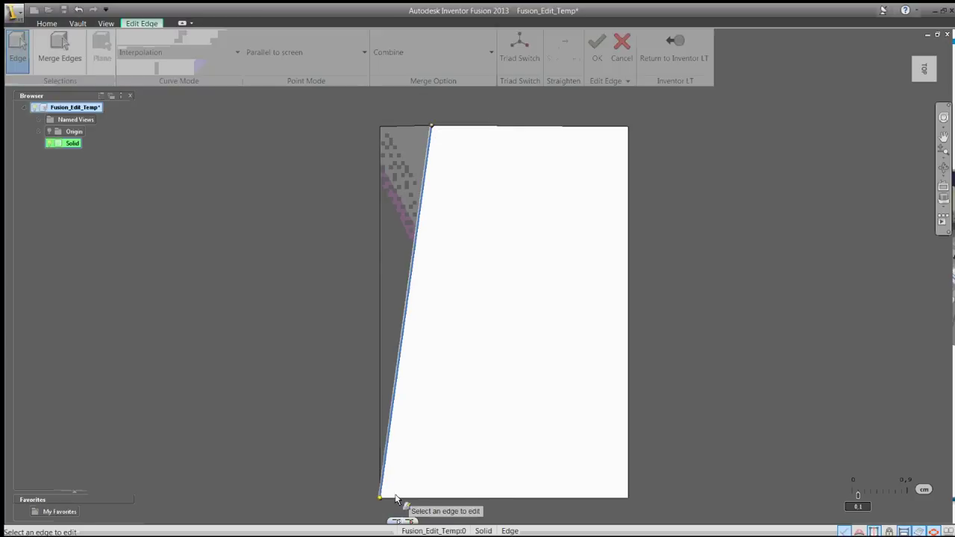
{"action": "left_click", "coordinate": [416, 337]}
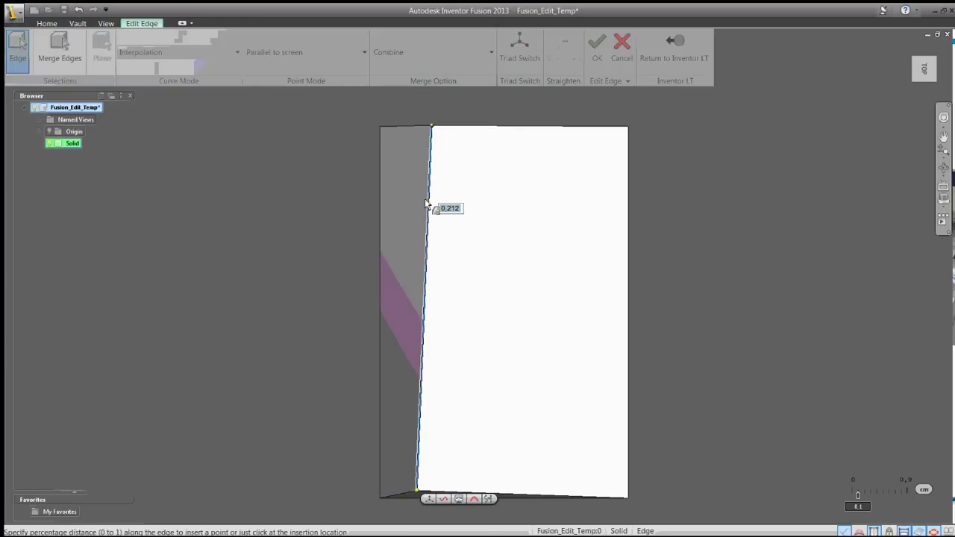
{"action": "left_click_drag", "start_coordinate": [428, 204], "coordinate": [337, 194]}
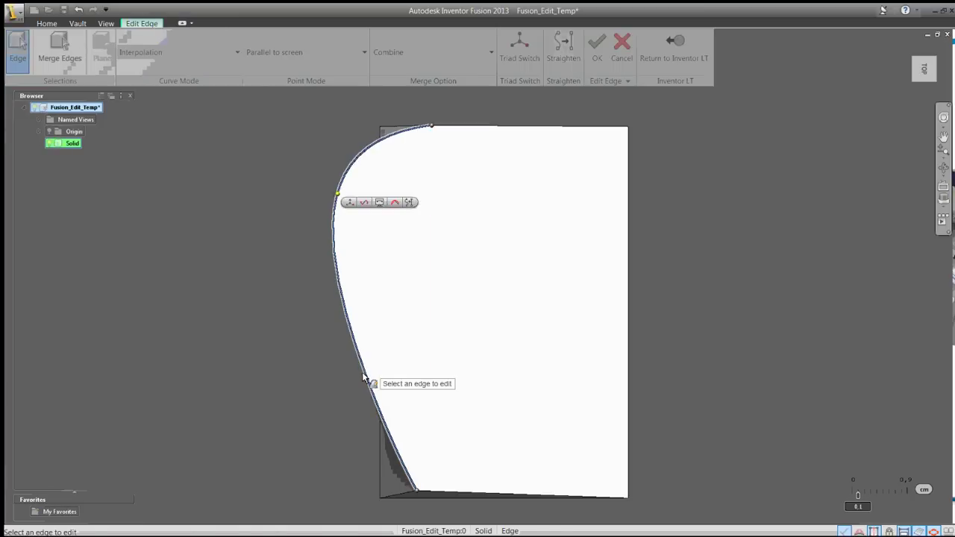
{"action": "mouse_move", "coordinate": [373, 376]}
{"action": "left_mouse_down"}
{"action": "mouse_move", "coordinate": [399, 362]}
{"action": "mouse_move", "coordinate": [402, 382]}
{"action": "left_mouse_up"}
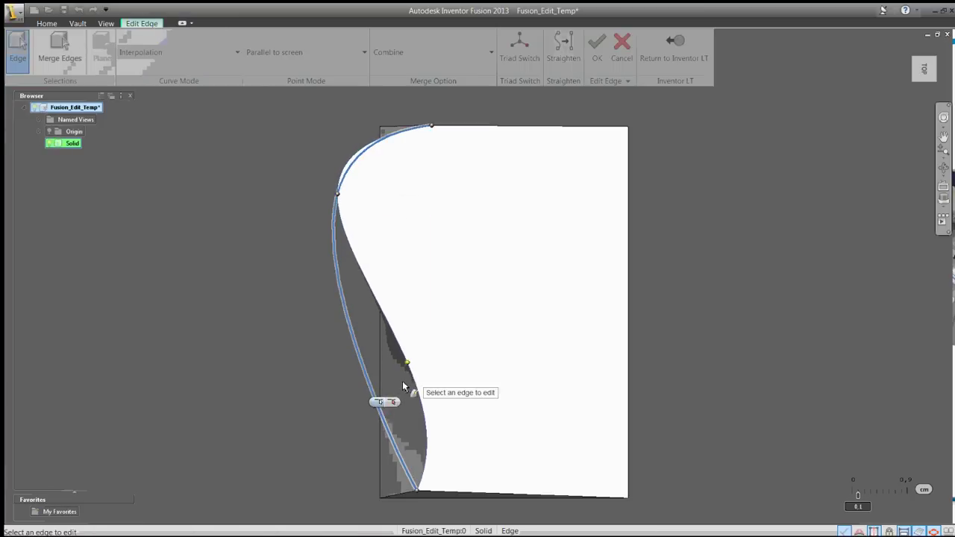
{"action": "left_click_drag", "start_coordinate": [335, 207], "coordinate": [355, 218]}
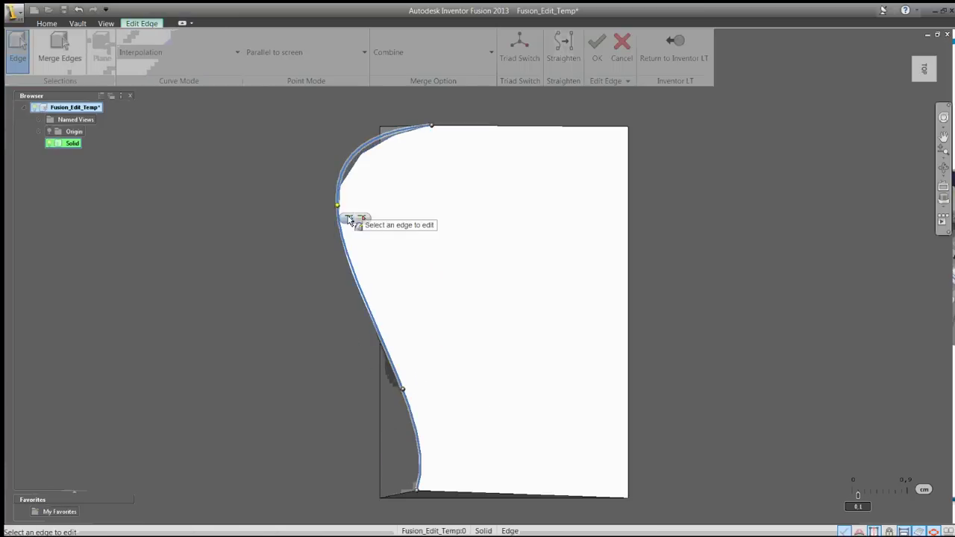
Bend the right edge into an S-curve by moving its corners and an added point.
{"action": "left_click", "coordinate": [627, 136]}
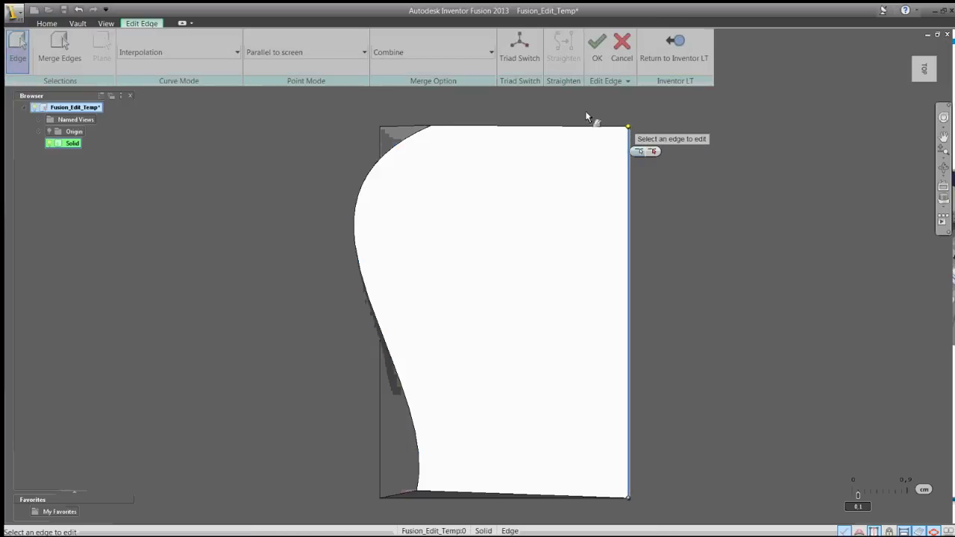
{"action": "left_click_drag", "start_coordinate": [628, 128], "coordinate": [571, 108]}
{"action": "left_click", "coordinate": [584, 197]}
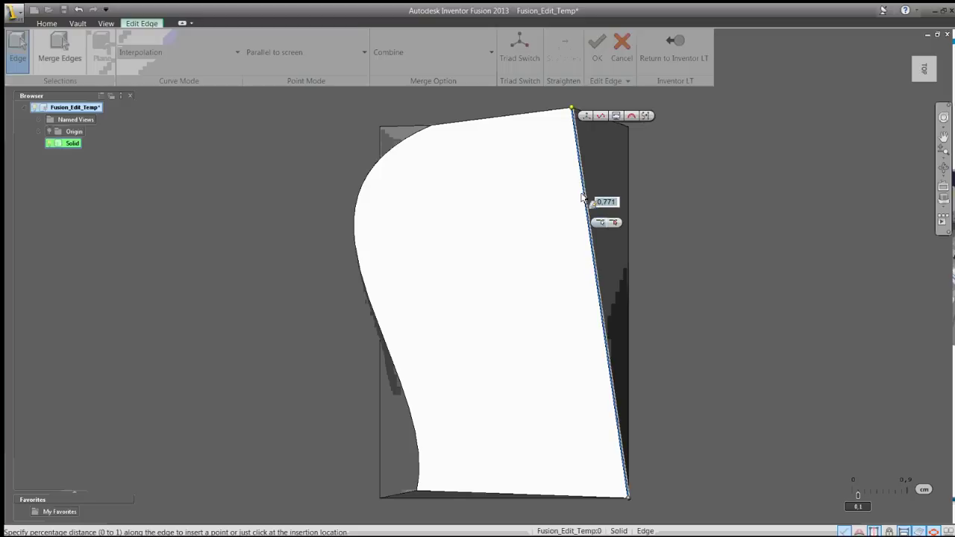
{"action": "left_click_drag", "start_coordinate": [615, 197], "coordinate": [640, 202]}
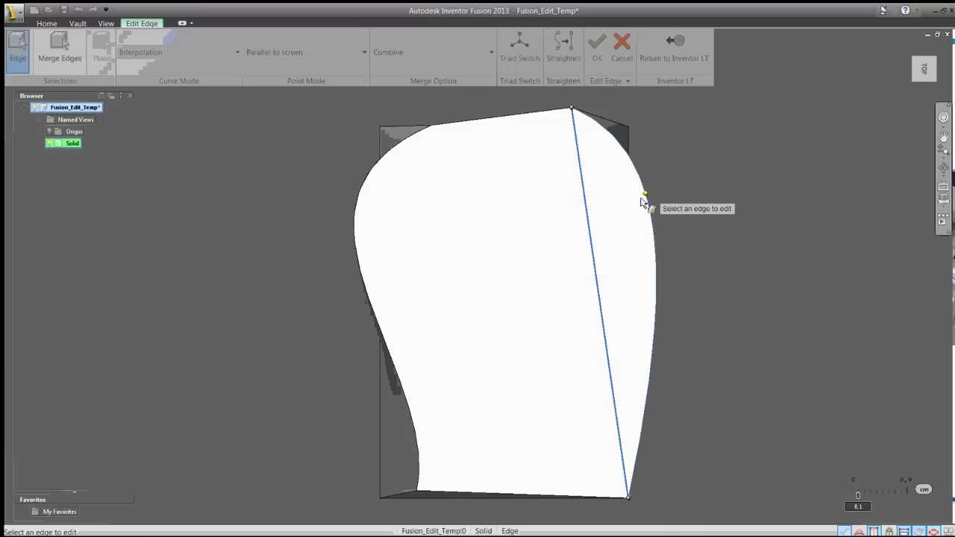
{"action": "left_click", "coordinate": [646, 379]}
{"action": "left_click_drag", "start_coordinate": [648, 380], "coordinate": [586, 362]}
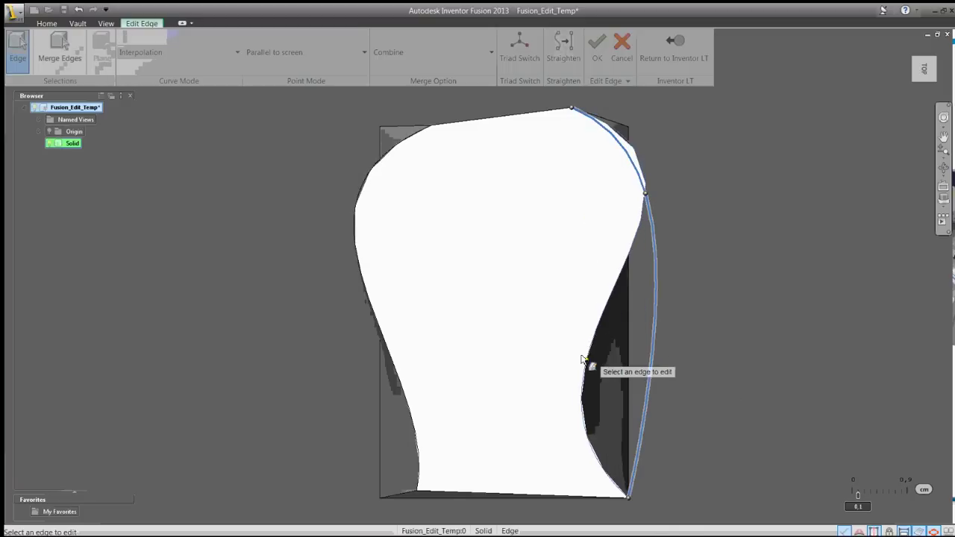
{"action": "left_click_drag", "start_coordinate": [625, 500], "coordinate": [570, 481]}
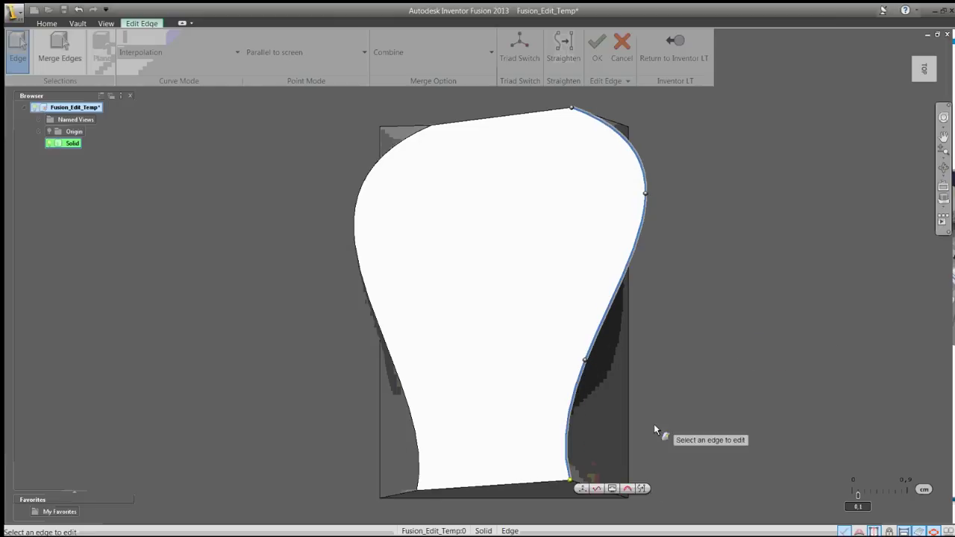
{"action": "mouse_move", "coordinate": [729, 355]}
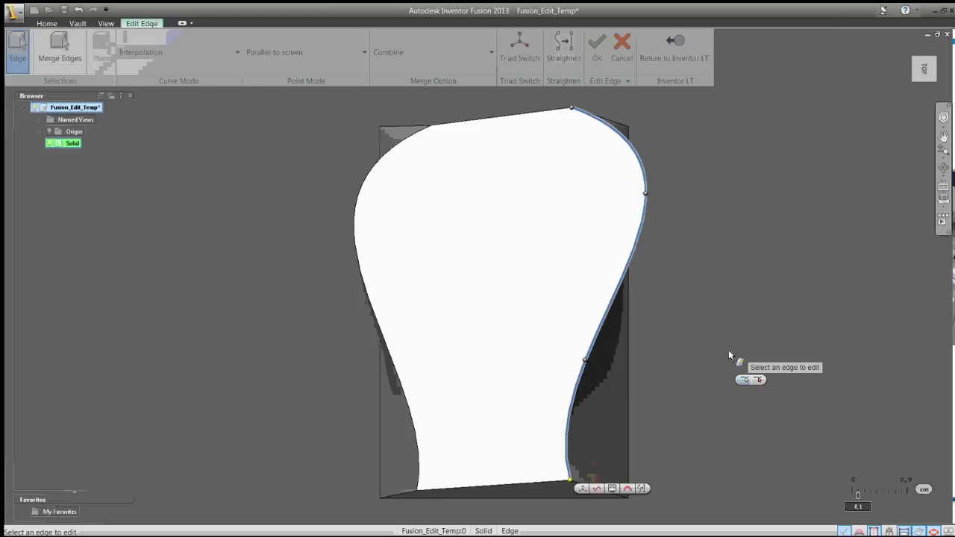
{"action": "middle_click_drag", "start_coordinate": [728, 355], "coordinate": [728, 355], "text": "shift"}
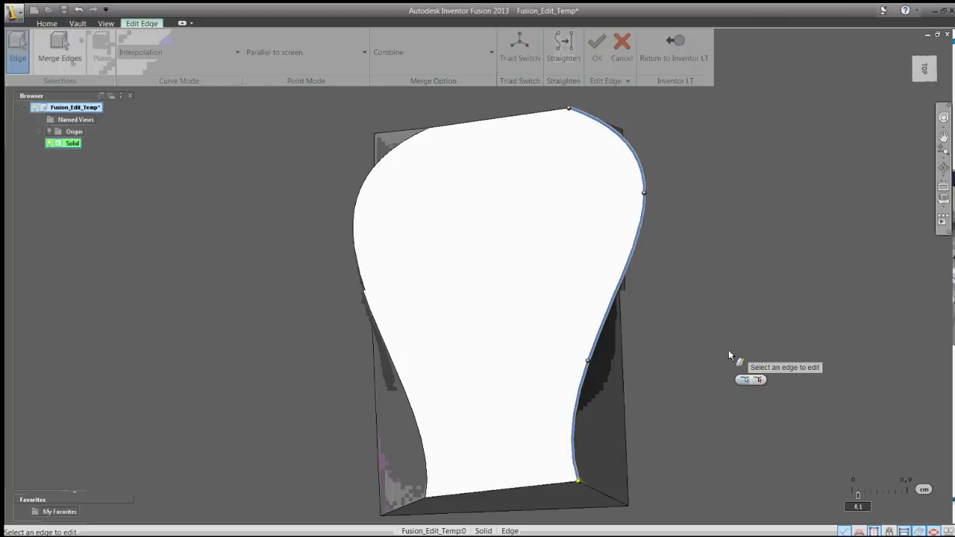
{"action": "key", "text": "F5"}
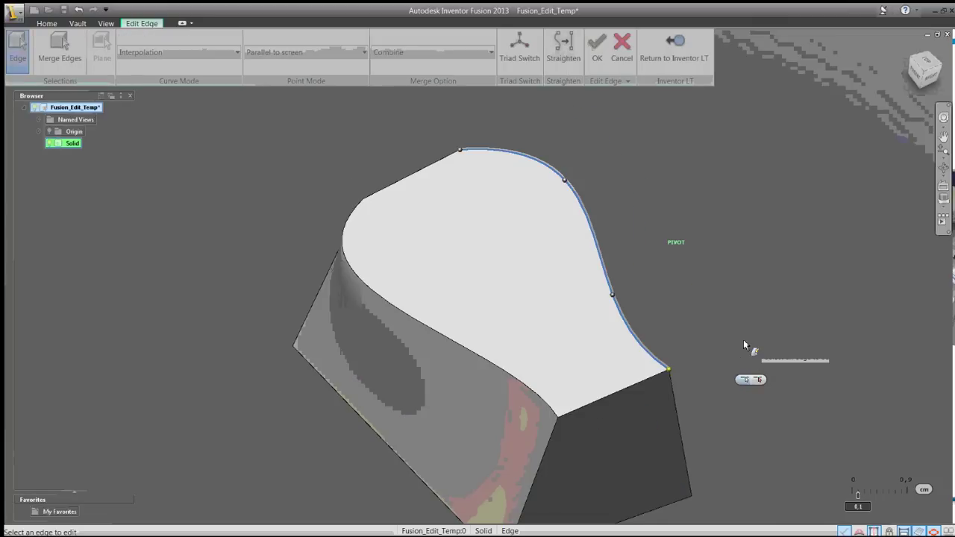
Pull the top edge's ends down both sides and lower its middle into a dome arc.
{"action": "key", "text": "F5"}
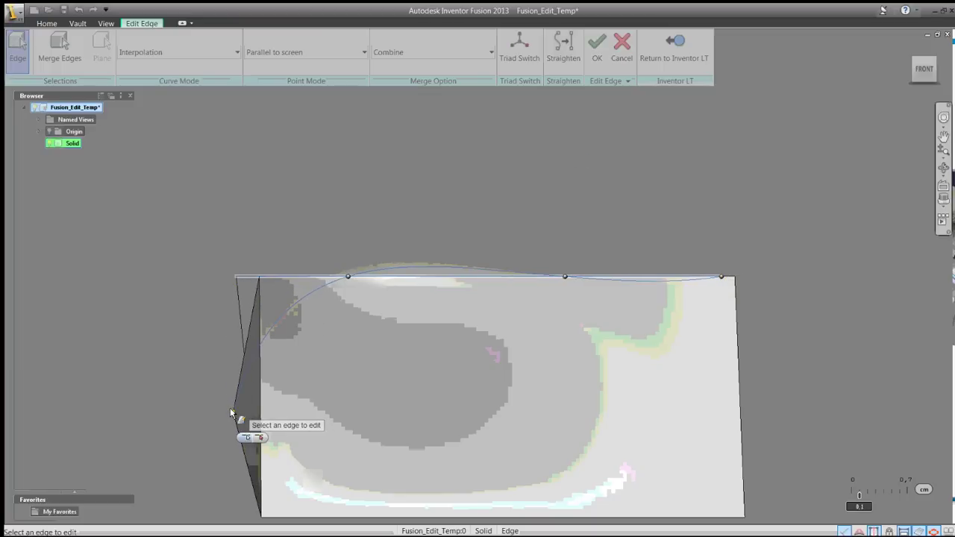
{"action": "left_click", "coordinate": [231, 409]}
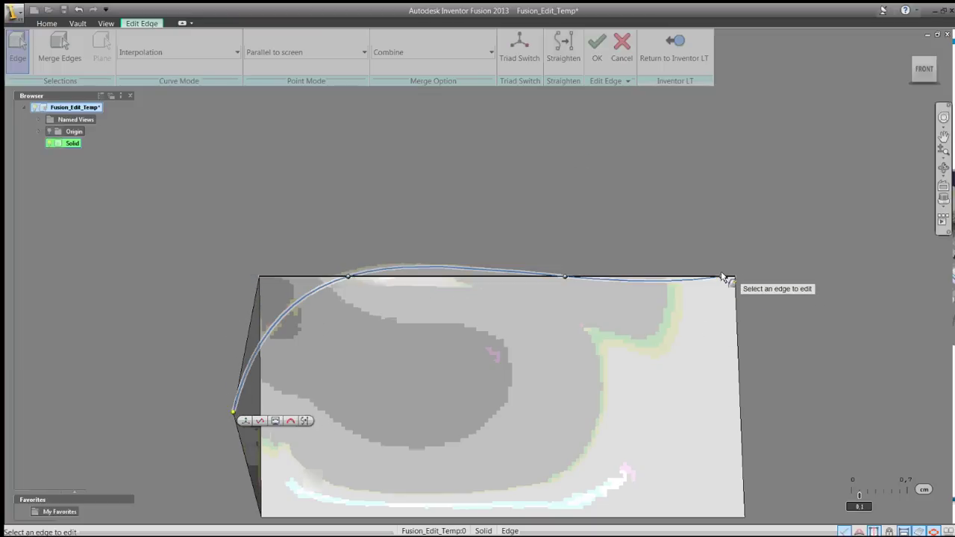
{"action": "left_click_drag", "start_coordinate": [727, 278], "coordinate": [736, 424]}
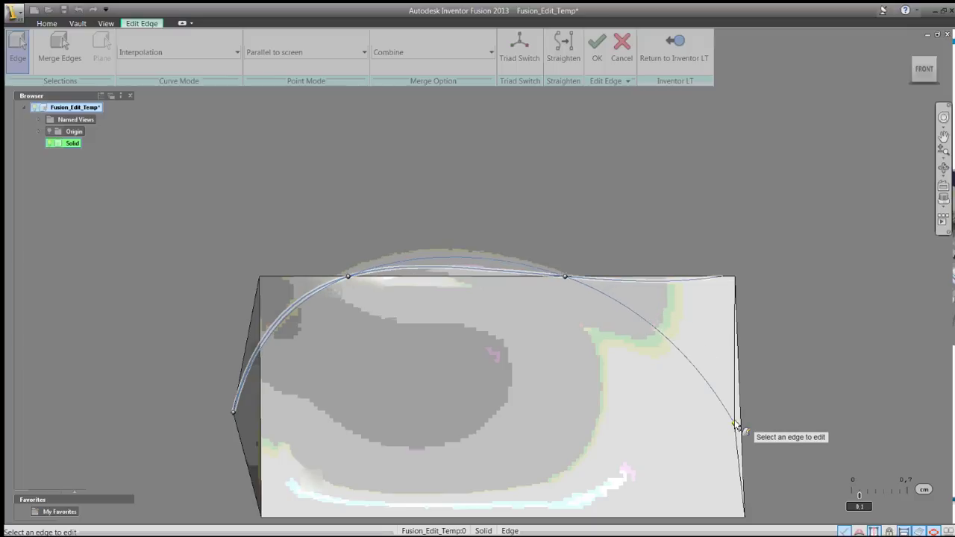
{"action": "left_click", "coordinate": [261, 278]}
{"action": "left_click_drag", "start_coordinate": [260, 276], "coordinate": [242, 416]}
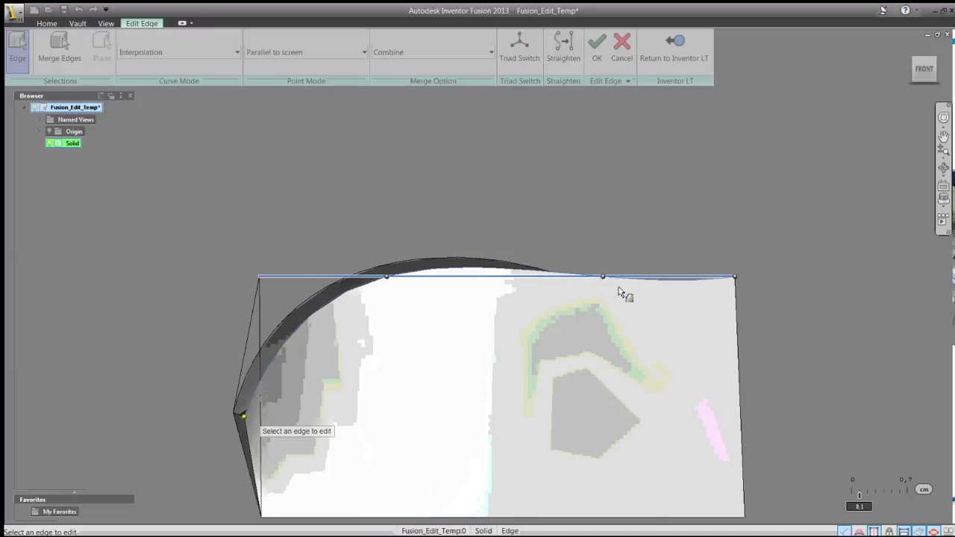
{"action": "left_click_drag", "start_coordinate": [736, 277], "coordinate": [744, 423]}
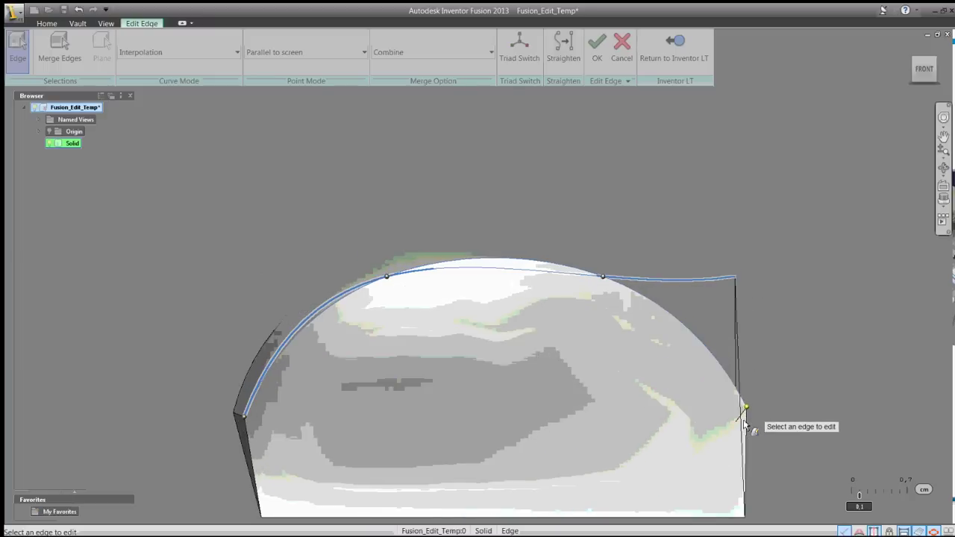
{"action": "left_click_drag", "start_coordinate": [602, 276], "coordinate": [598, 307]}
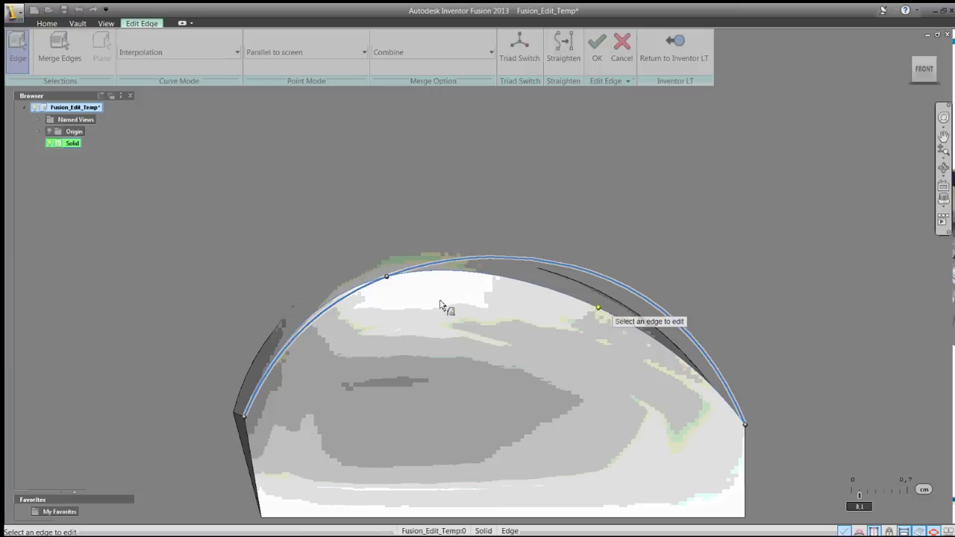
{"action": "left_click_drag", "start_coordinate": [384, 279], "coordinate": [413, 305]}
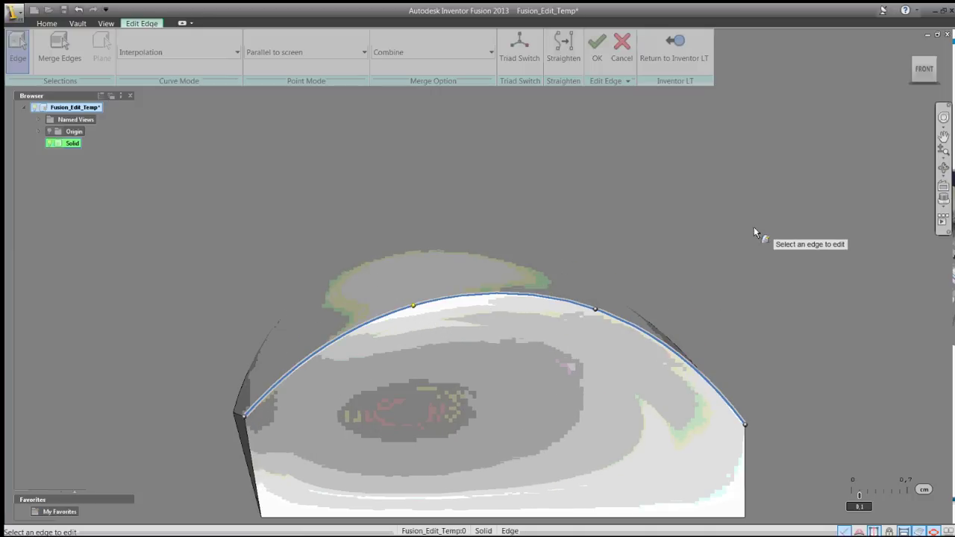
{"action": "mouse_move", "coordinate": [753, 227]}
{"action": "middle_mouse_down", "text": "shift"}
{"action": "mouse_move", "coordinate": [840, 182]}
{"action": "mouse_move", "coordinate": [794, 236]}
{"action": "mouse_move", "coordinate": [804, 241]}
{"action": "mouse_move", "coordinate": [251, 315]}
{"action": "middle_mouse_up", "text": "shift"}
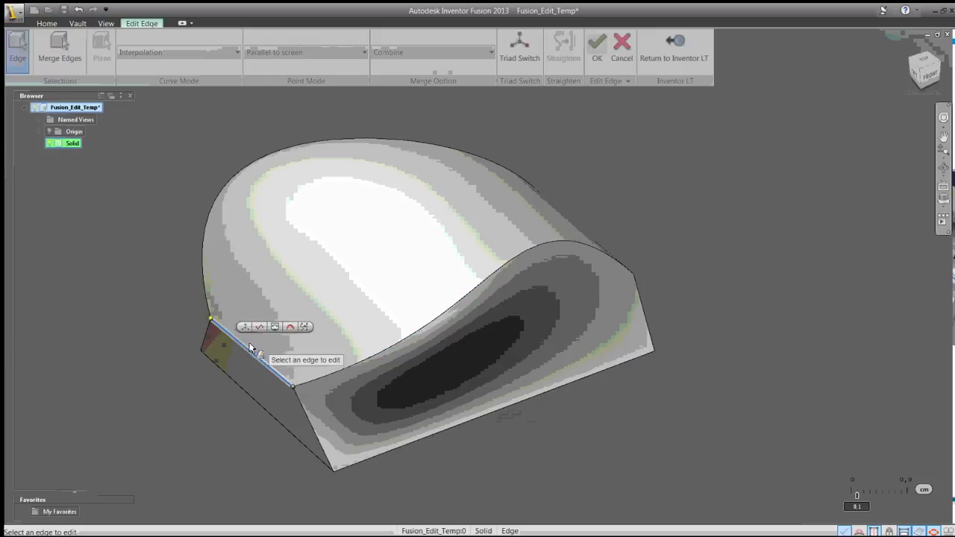
Add a point to the short left edge and bend it outward into a curve.
{"action": "left_click", "coordinate": [251, 351]}
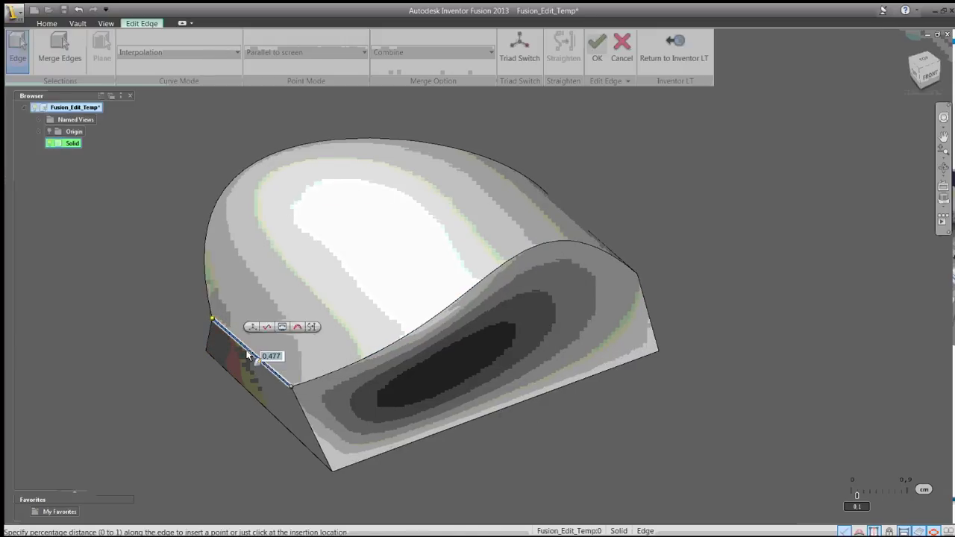
{"action": "left_click", "coordinate": [249, 350]}
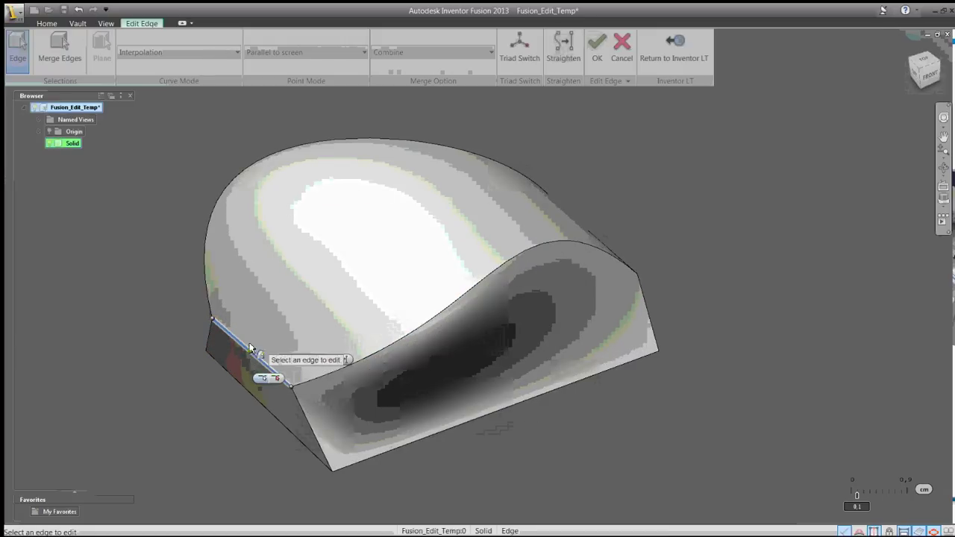
{"action": "left_click", "coordinate": [927, 63]}
{"action": "scroll", "coordinate": [429, 313], "scroll_direction": "up", "scroll_amount": 5}
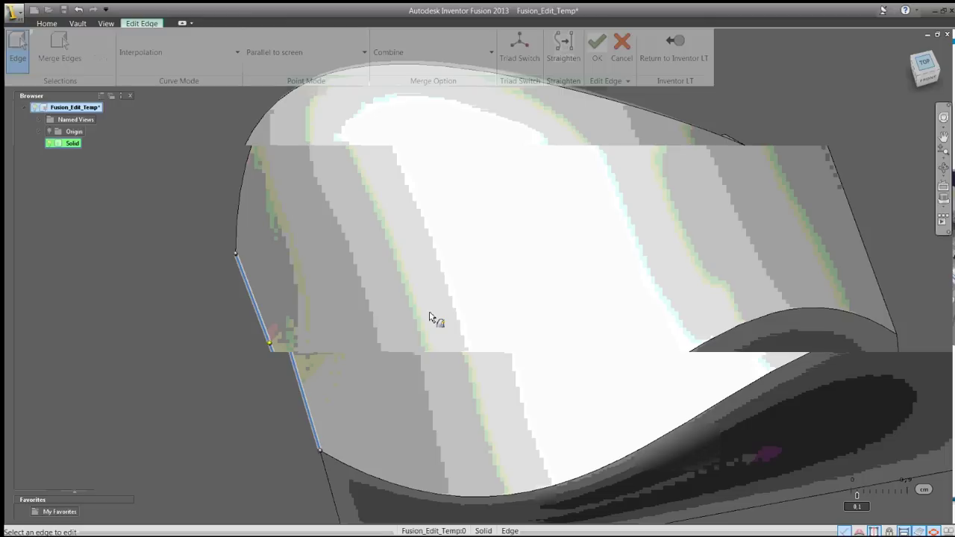
{"action": "scroll", "coordinate": [436, 279], "scroll_direction": "down", "scroll_amount": 2}
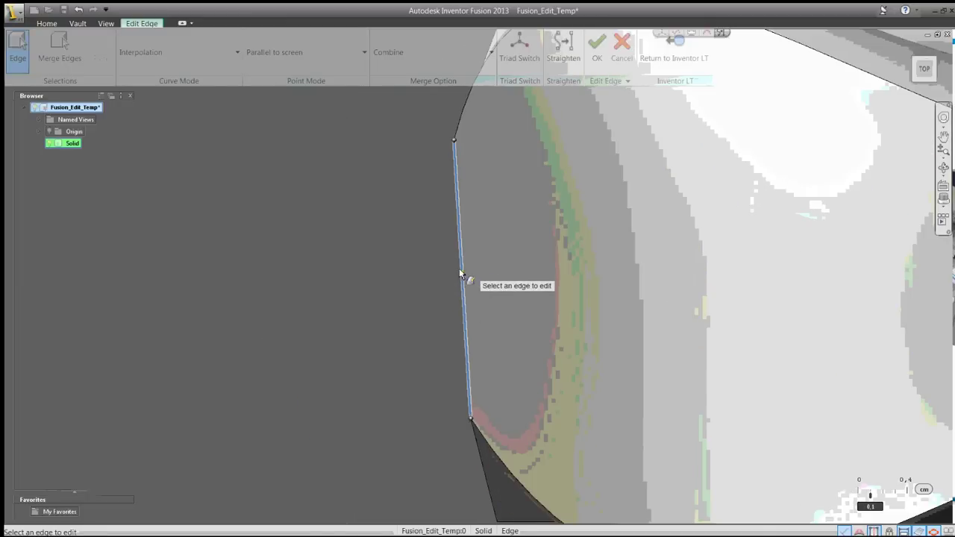
{"action": "left_click_drag", "start_coordinate": [427, 274], "coordinate": [420, 276]}
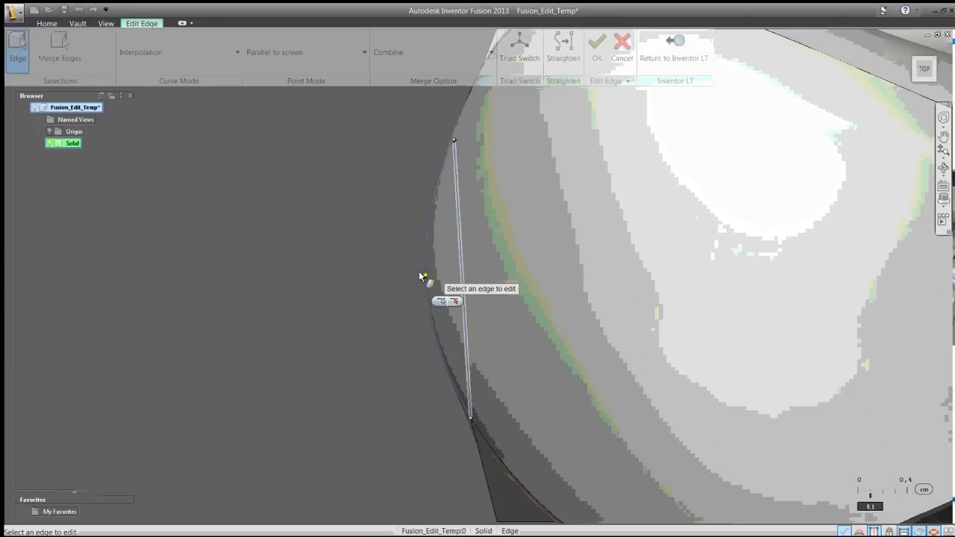
{"action": "scroll", "coordinate": [282, 317], "scroll_direction": "down", "scroll_amount": 2}
{"action": "scroll", "coordinate": [583, 339], "scroll_direction": "down", "scroll_amount": 5}
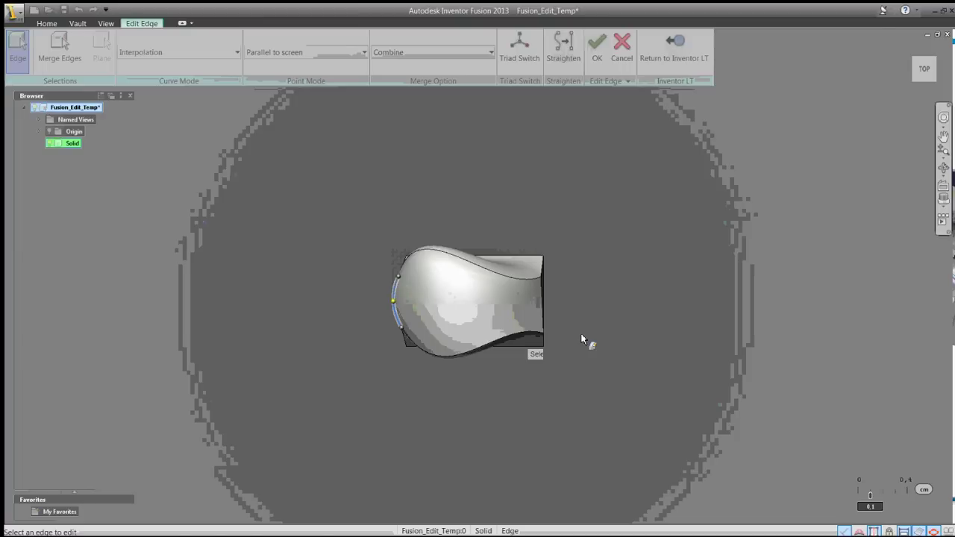
{"action": "scroll", "coordinate": [582, 340], "scroll_direction": "up", "scroll_amount": 3}
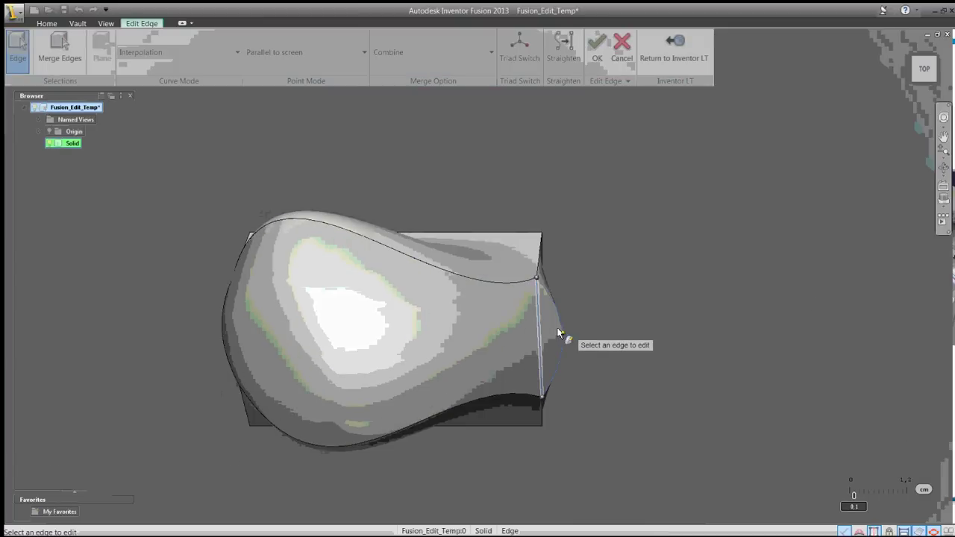
Add a point on the right edge and inspect the body's back and left side.
{"action": "left_click", "coordinate": [560, 333]}
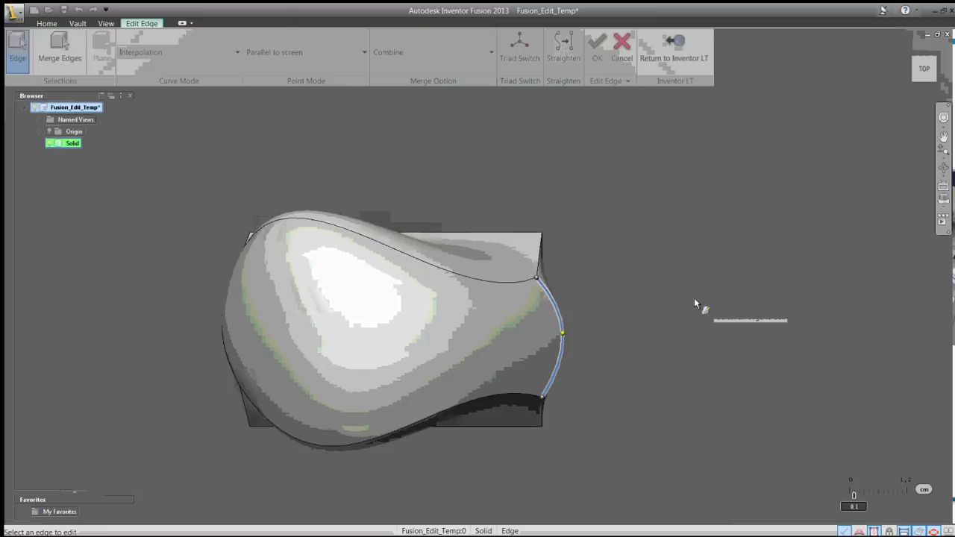
{"action": "key", "text": "F6"}
{"action": "mouse_move", "coordinate": [701, 296]}
{"action": "middle_mouse_down", "text": "shift"}
{"action": "mouse_move", "coordinate": [619, 433]}
{"action": "mouse_move", "coordinate": [366, 437]}
{"action": "mouse_move", "coordinate": [317, 418]}
{"action": "middle_mouse_up", "text": "shift"}
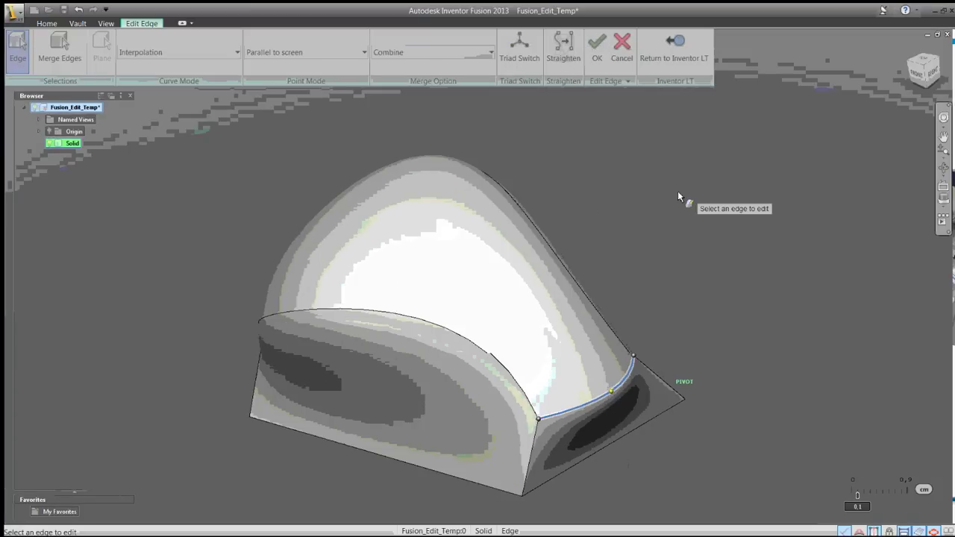
{"action": "left_click", "coordinate": [416, 462]}
{"action": "middle_click_drag", "start_coordinate": [337, 477], "coordinate": [378, 462], "text": "shift"}
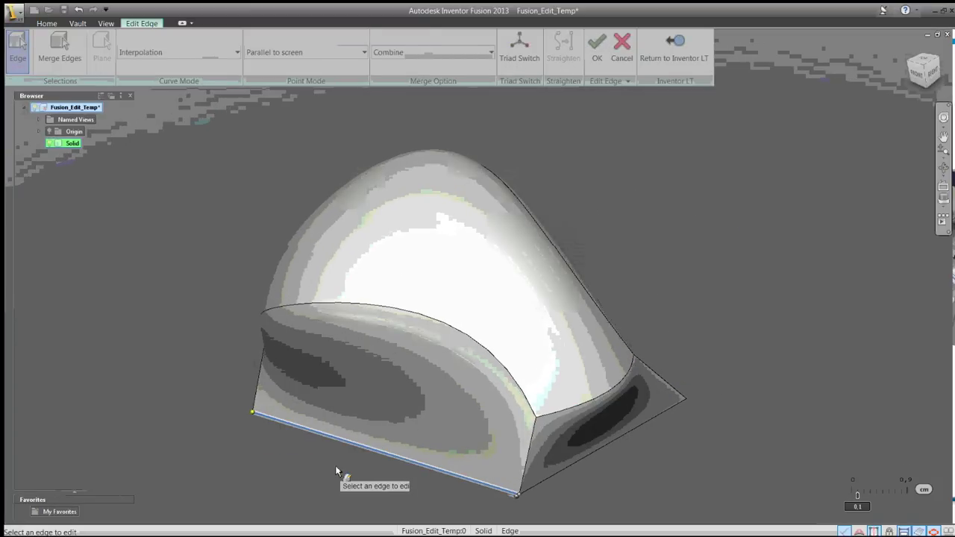
{"action": "left_click", "coordinate": [925, 61]}
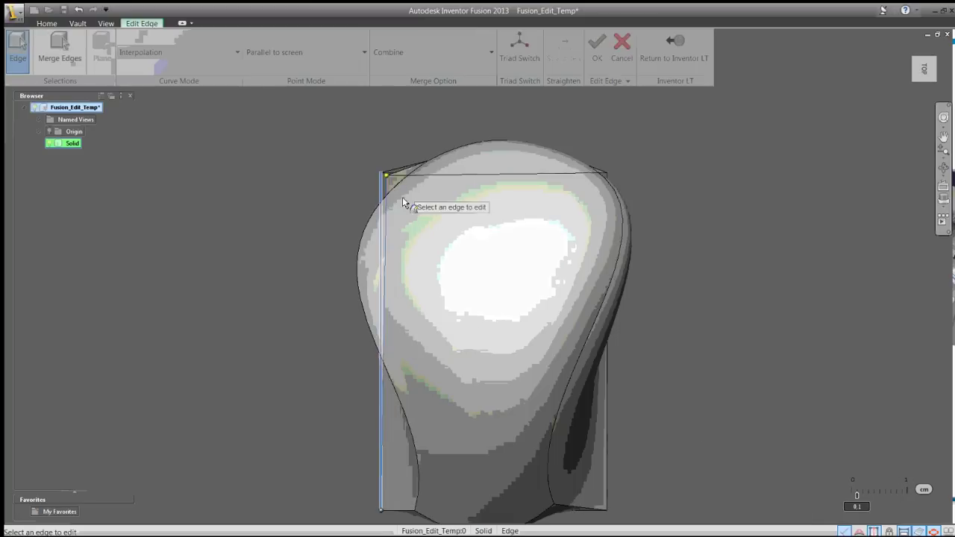
Bulge the long left edge outward using two newly added points.
{"action": "left_click", "coordinate": [381, 508]}
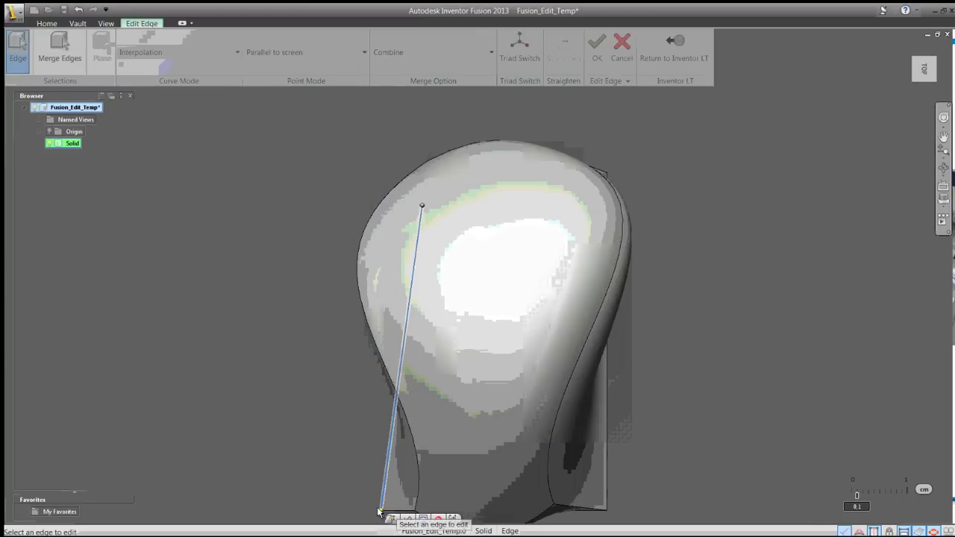
{"action": "left_click", "coordinate": [422, 259]}
{"action": "left_click_drag", "start_coordinate": [431, 265], "coordinate": [394, 263]}
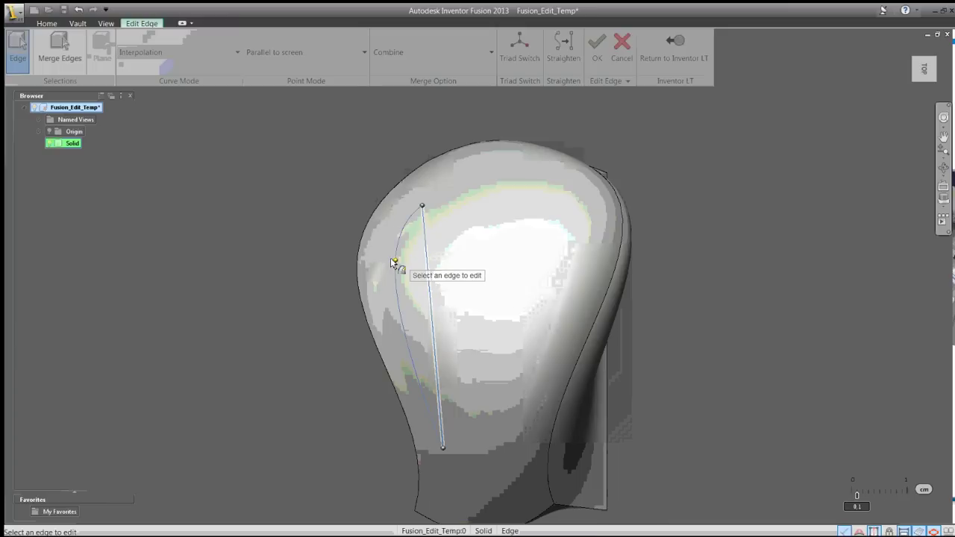
{"action": "left_click", "coordinate": [417, 382]}
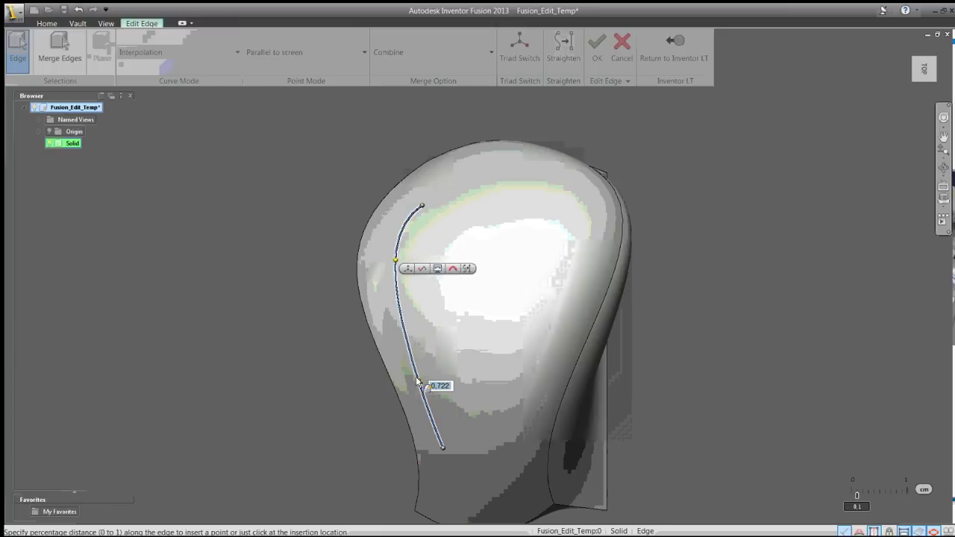
{"action": "left_click_drag", "start_coordinate": [415, 381], "coordinate": [339, 415]}
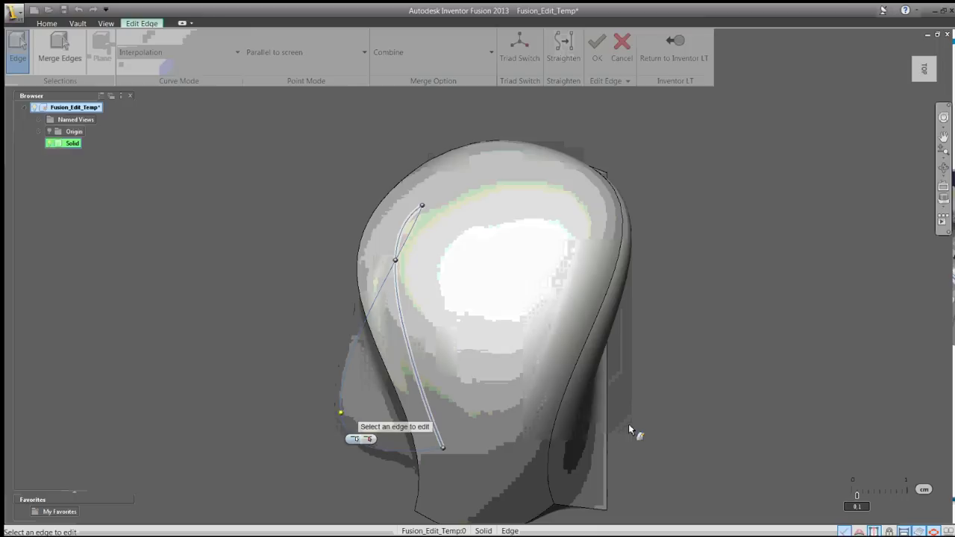
Pull the right edge inward near its top and bottom, then accept the edge edits.
{"action": "left_click", "coordinate": [608, 371]}
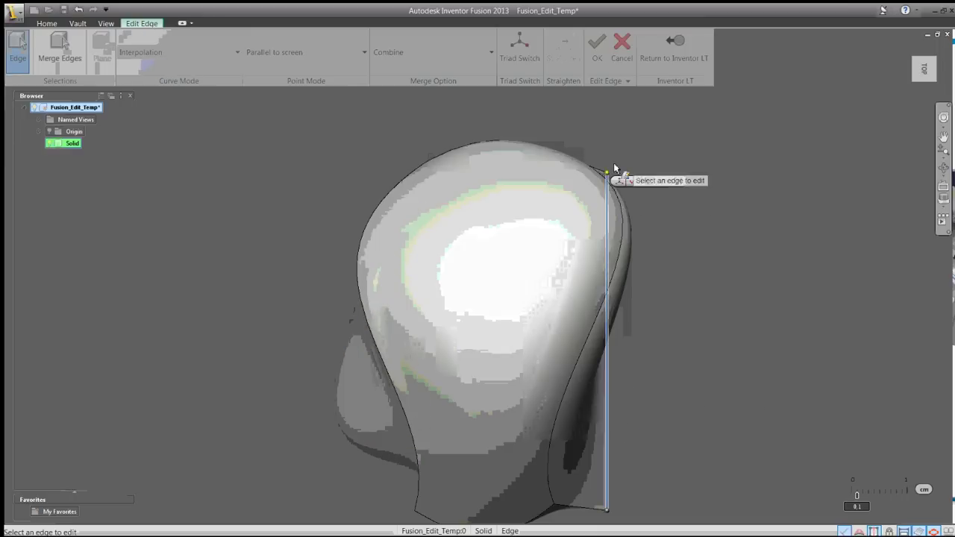
{"action": "left_click_drag", "start_coordinate": [608, 173], "coordinate": [568, 193]}
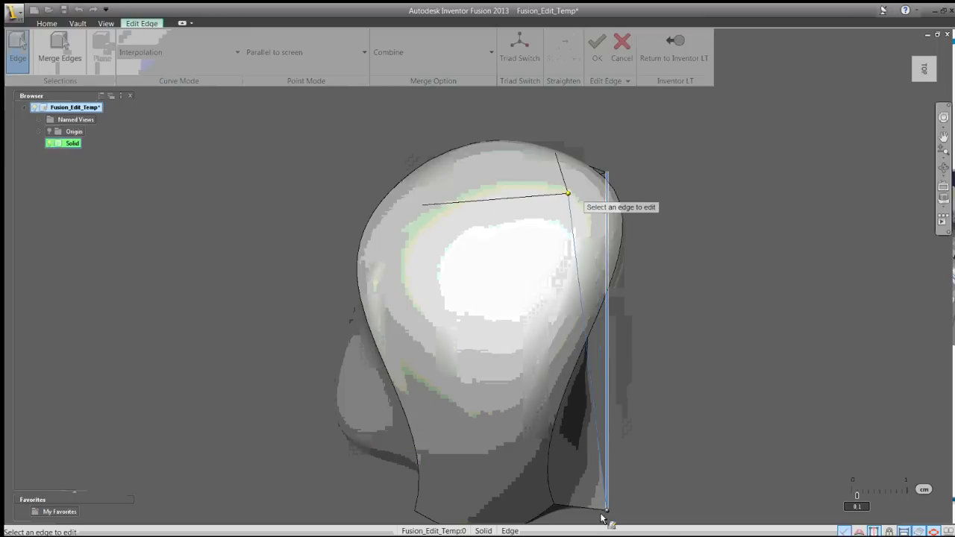
{"action": "left_click_drag", "start_coordinate": [604, 493], "coordinate": [551, 452]}
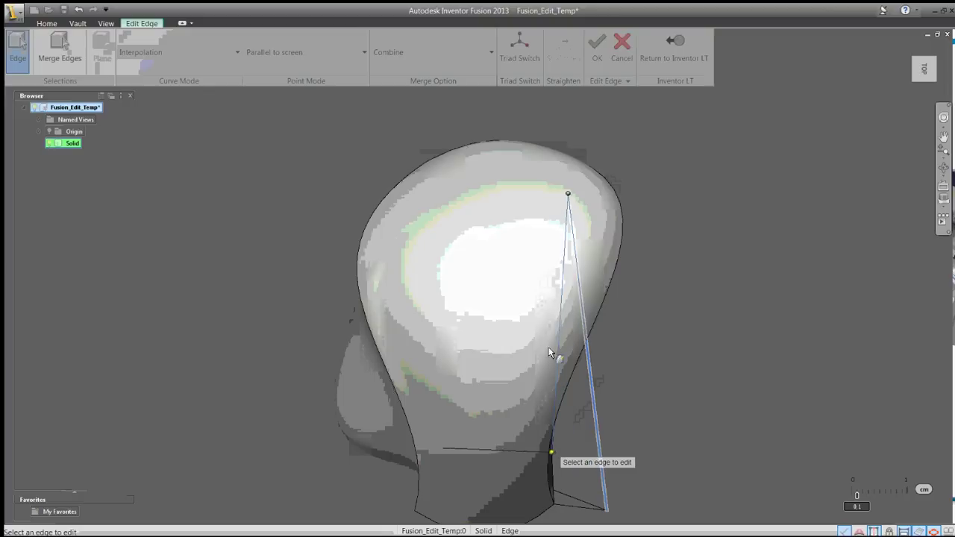
{"action": "left_click", "coordinate": [549, 450]}
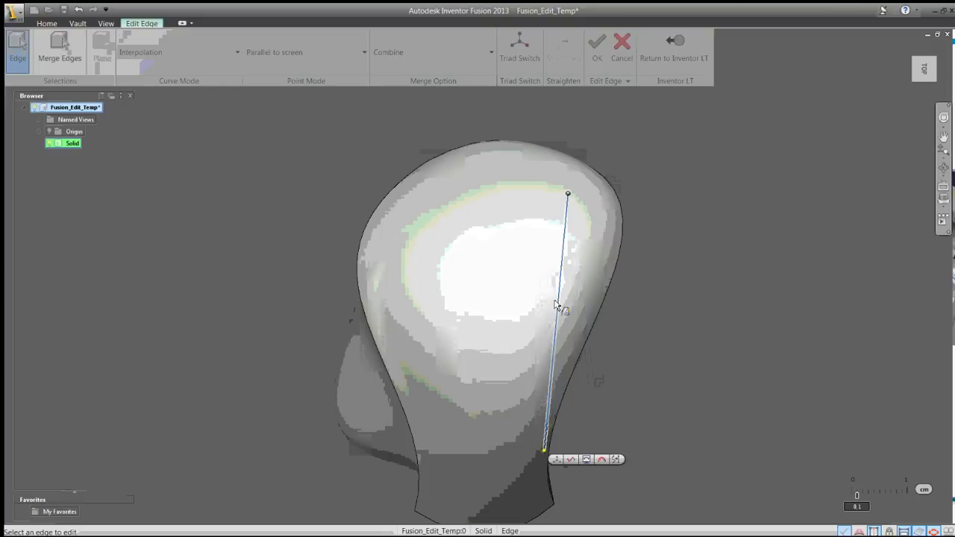
{"action": "left_click", "coordinate": [599, 294]}
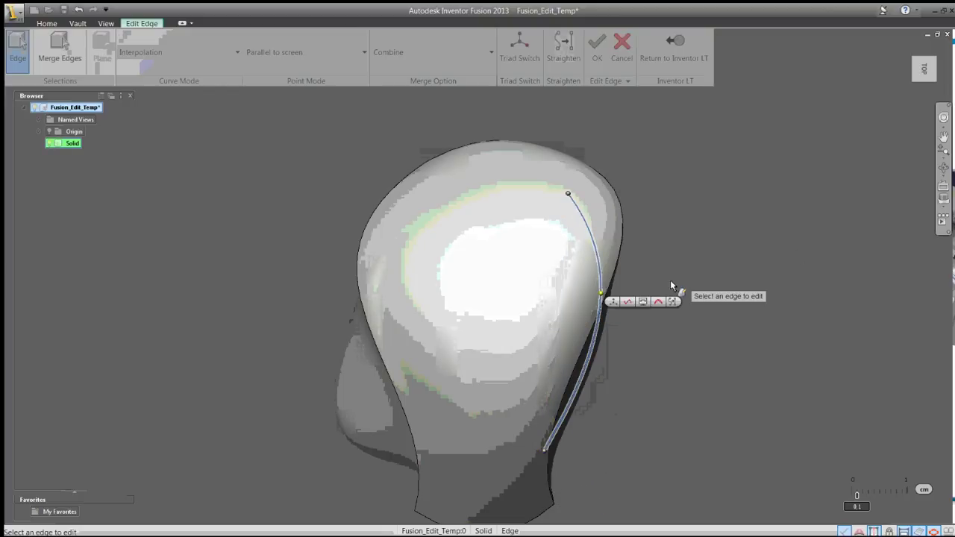
{"action": "mouse_move", "coordinate": [704, 219]}
{"action": "middle_mouse_down", "text": "shift"}
{"action": "mouse_move", "coordinate": [743, 310]}
{"action": "mouse_move", "coordinate": [749, 450]}
{"action": "mouse_move", "coordinate": [758, 408]}
{"action": "mouse_move", "coordinate": [767, 438]}
{"action": "mouse_move", "coordinate": [701, 318]}
{"action": "middle_mouse_up", "text": "shift"}
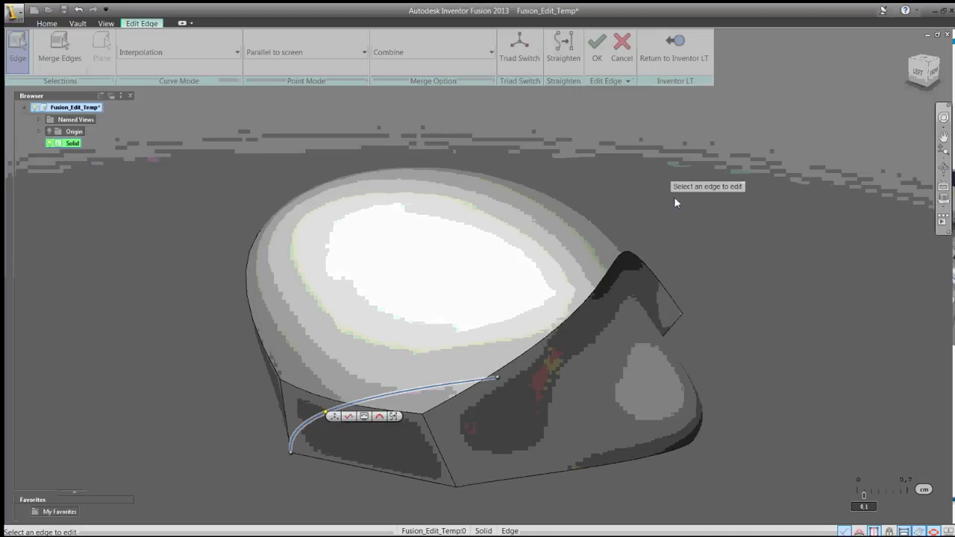
{"action": "left_click", "coordinate": [665, 43]}
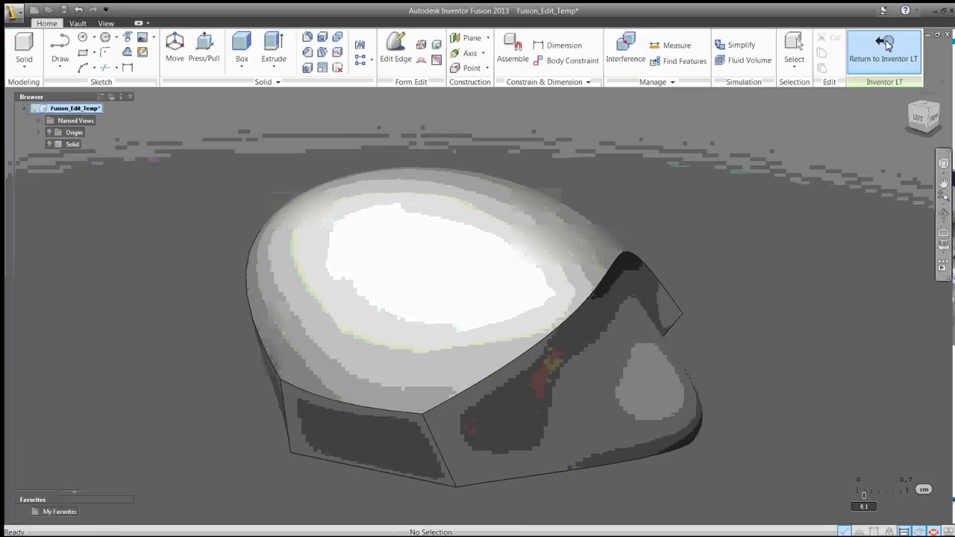
Return the reshaped body to Inventor LT and start a 2D sketch on its flat face.
{"action": "left_click", "coordinate": [886, 46]}
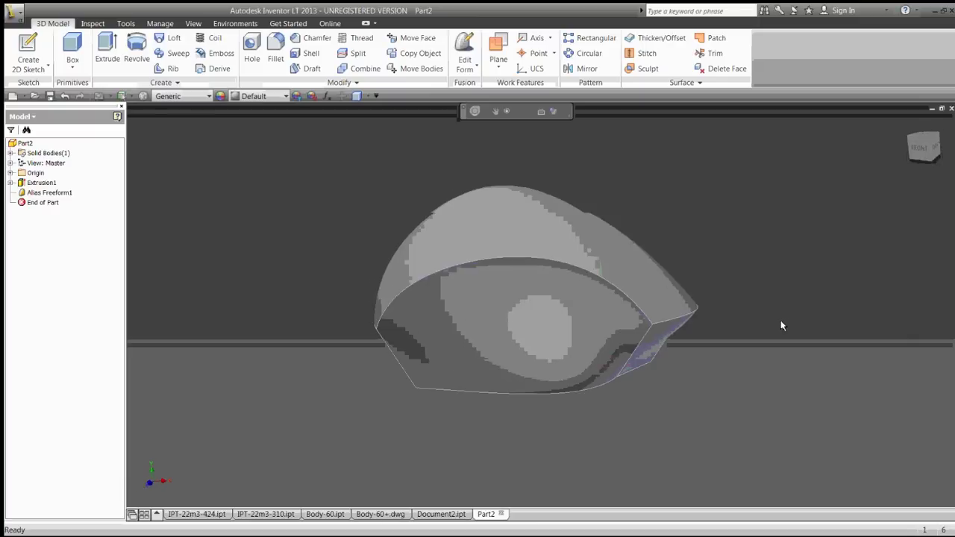
{"action": "mouse_move", "coordinate": [780, 320]}
{"action": "middle_mouse_down", "text": "shift"}
{"action": "mouse_move", "coordinate": [768, 370]}
{"action": "mouse_move", "coordinate": [779, 314]}
{"action": "mouse_move", "coordinate": [688, 259]}
{"action": "middle_mouse_up", "text": "shift"}
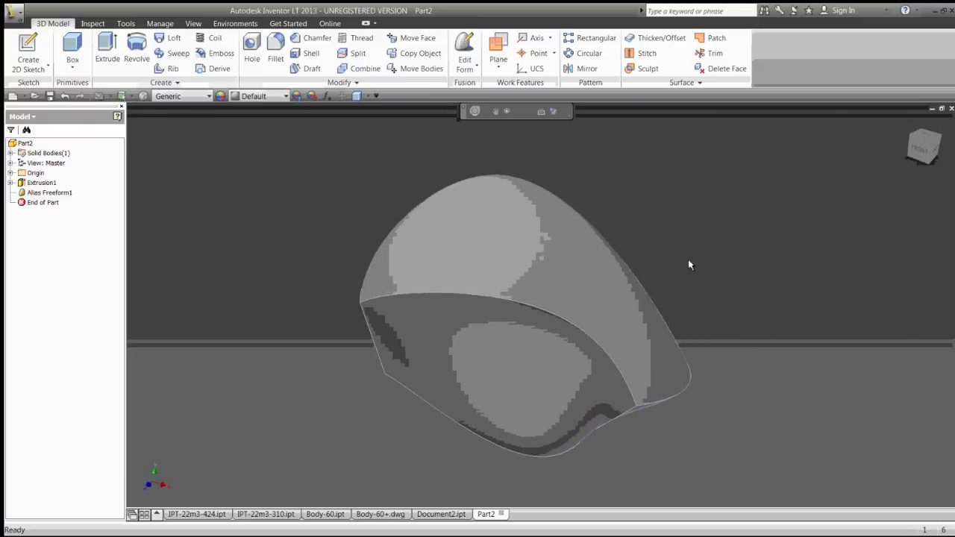
{"action": "mouse_move", "coordinate": [520, 202]}
{"action": "middle_mouse_down", "text": "shift"}
{"action": "mouse_move", "coordinate": [283, 217]}
{"action": "mouse_move", "coordinate": [262, 249]}
{"action": "mouse_move", "coordinate": [275, 278]}
{"action": "mouse_move", "coordinate": [372, 274]}
{"action": "middle_mouse_up", "text": "shift"}
{"action": "left_click", "coordinate": [443, 287]}
{"action": "middle_click_drag", "start_coordinate": [442, 287], "coordinate": [280, 311], "text": "shift"}
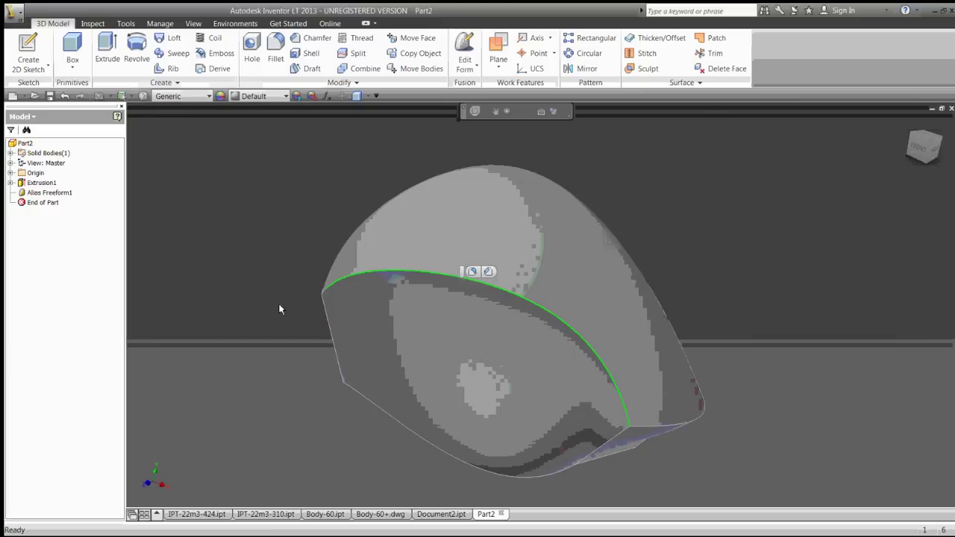
{"action": "middle_click_drag", "start_coordinate": [246, 227], "coordinate": [281, 194], "text": "shift"}
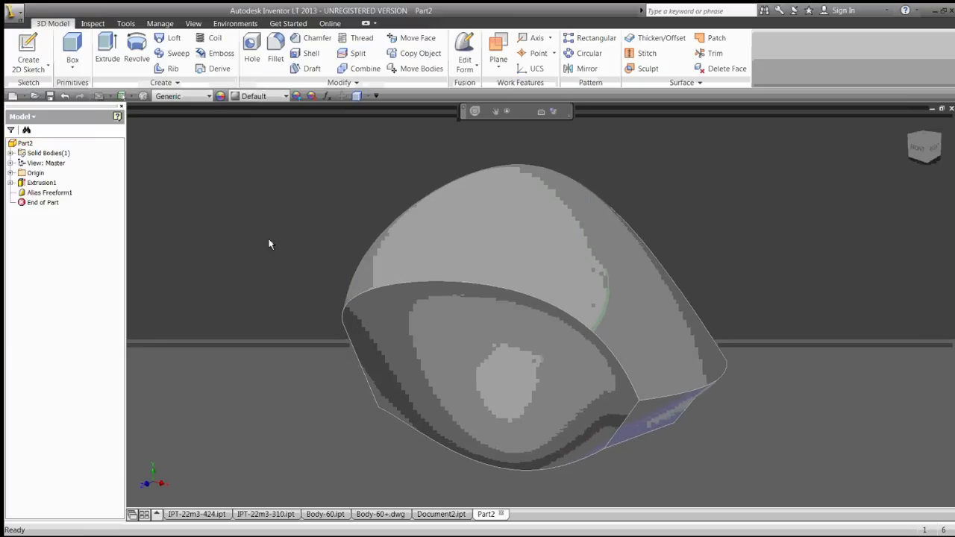
{"action": "mouse_move", "coordinate": [269, 240]}
{"action": "middle_mouse_down", "text": "shift"}
{"action": "mouse_move", "coordinate": [294, 174]}
{"action": "mouse_move", "coordinate": [264, 276]}
{"action": "mouse_move", "coordinate": [411, 471]}
{"action": "mouse_move", "coordinate": [565, 341]}
{"action": "middle_mouse_up", "text": "shift"}
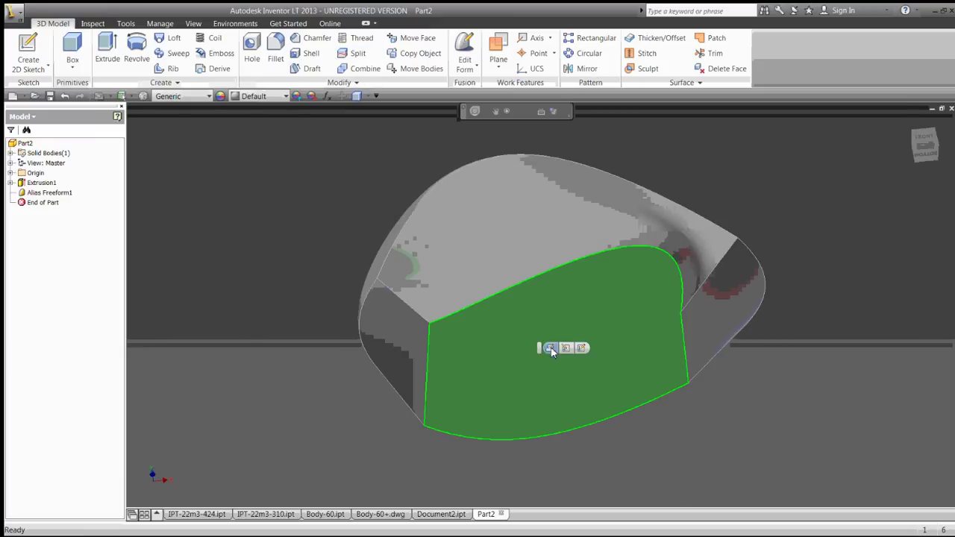
{"action": "left_click", "coordinate": [575, 352]}
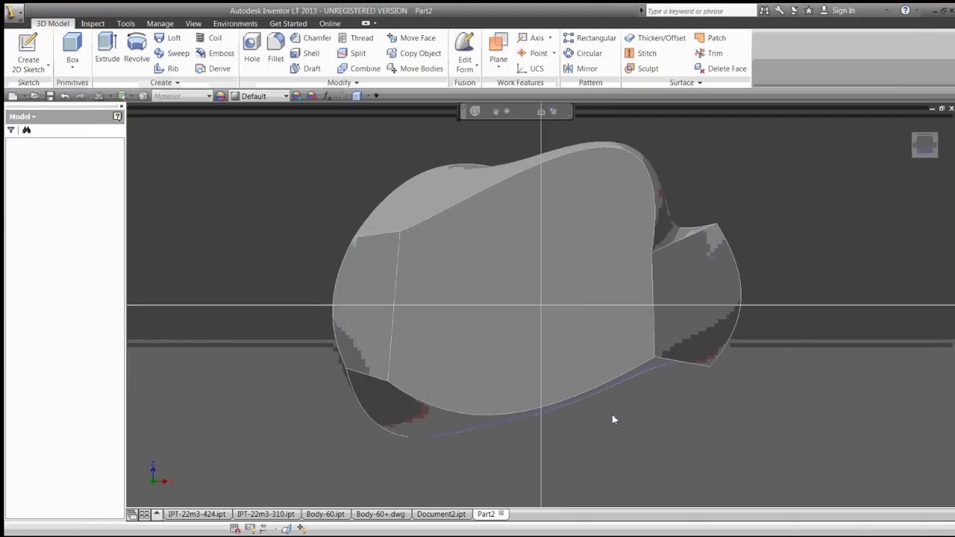
Draw the upper control-vertex spline across the body.
{"action": "left_click", "coordinate": [142, 62]}
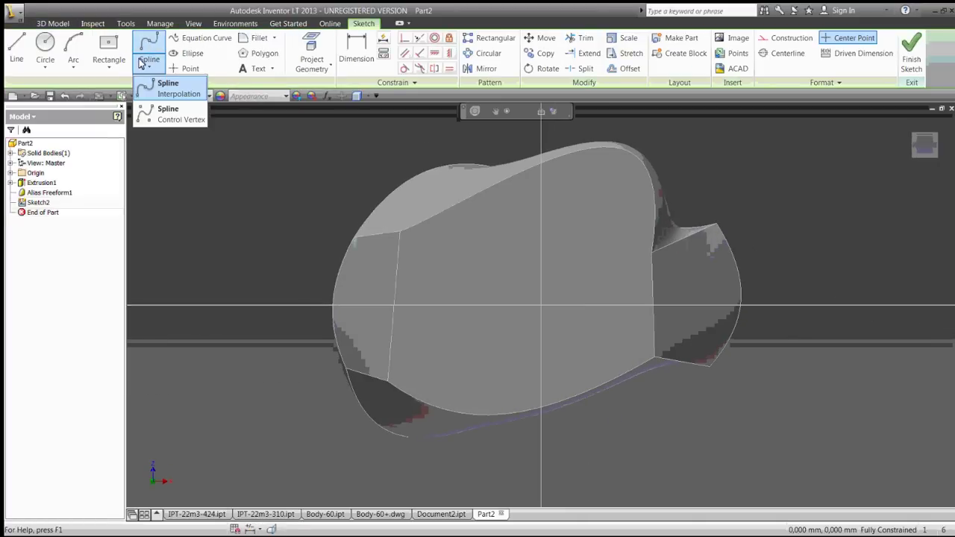
{"action": "left_click", "coordinate": [152, 114]}
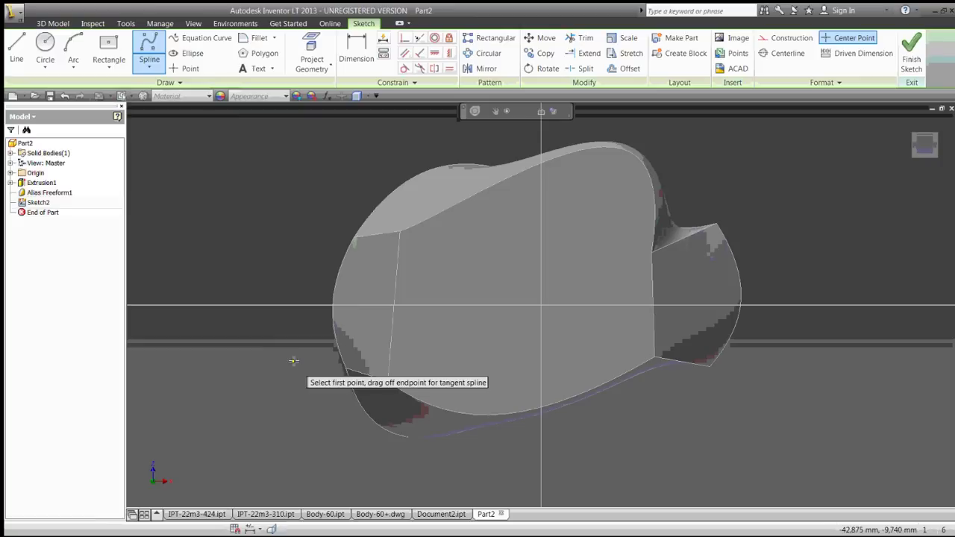
{"action": "left_click", "coordinate": [248, 201]}
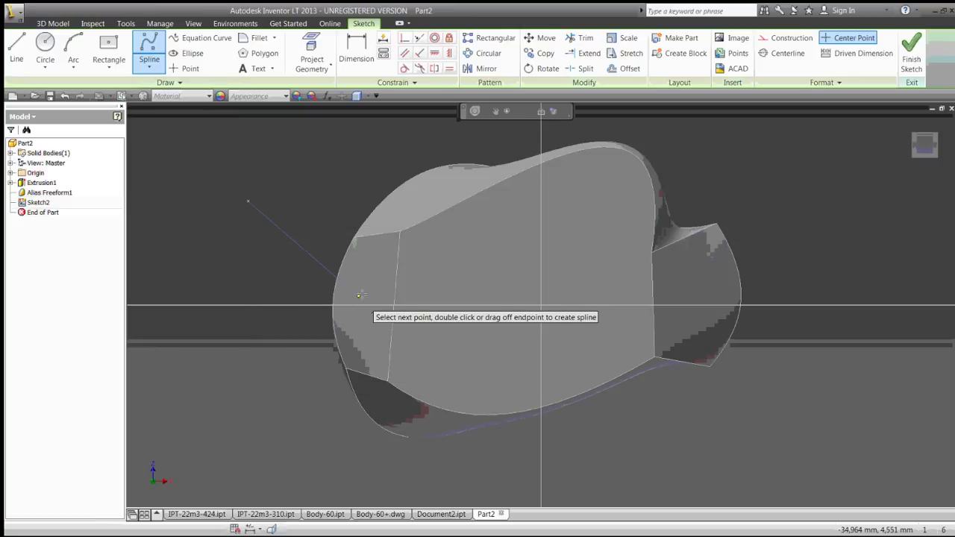
{"action": "key", "text": "Escape"}
{"action": "left_click", "coordinate": [493, 233]}
{"action": "left_click", "coordinate": [733, 215]}
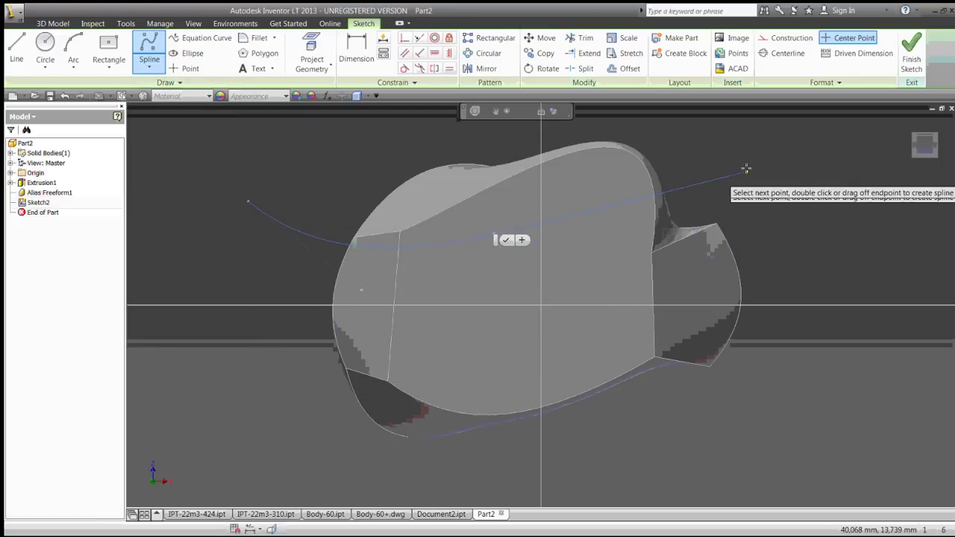
{"action": "double_click", "coordinate": [808, 242]}
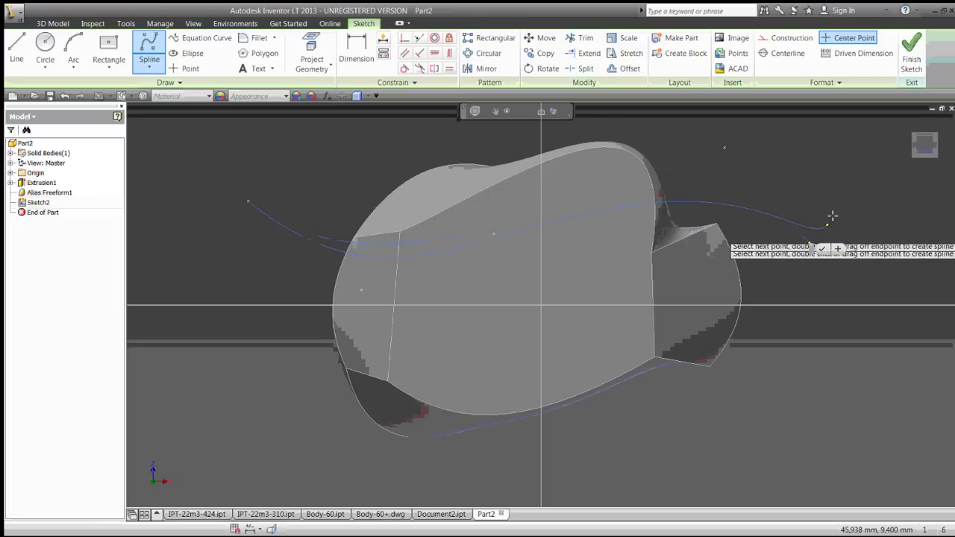
Draw the lower control-vertex spline from the lower left to the right.
{"action": "left_click", "coordinate": [227, 408]}
{"action": "left_click", "coordinate": [474, 329]}
{"action": "left_click", "coordinate": [551, 316]}
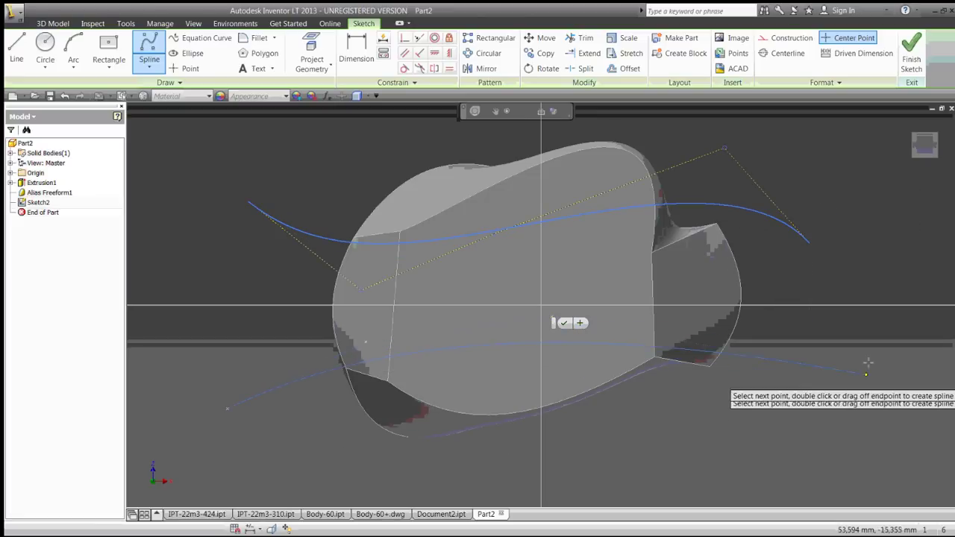
{"action": "left_click", "coordinate": [876, 348]}
{"action": "right_click", "coordinate": [861, 349]}
{"action": "left_click", "coordinate": [889, 345]}
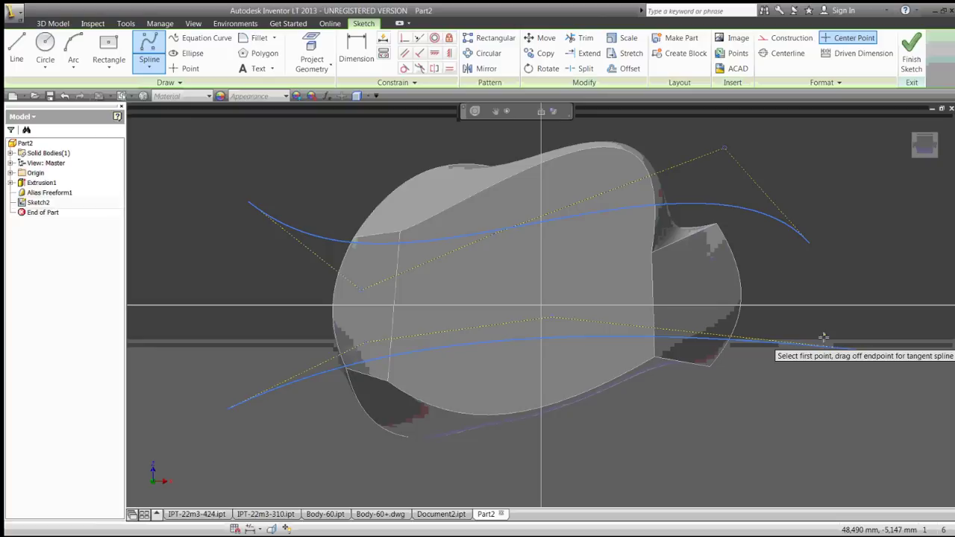
Stop the spline tool and finish the 2D sketch.
{"action": "middle_click_drag", "start_coordinate": [820, 335], "coordinate": [696, 441], "text": "shift"}
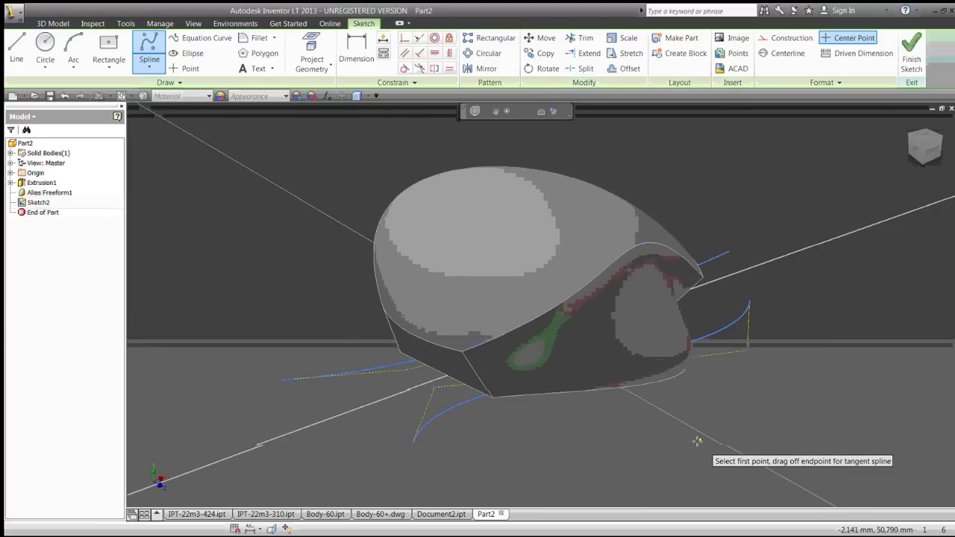
{"action": "middle_click_drag", "start_coordinate": [696, 441], "coordinate": [624, 399], "text": "shift"}
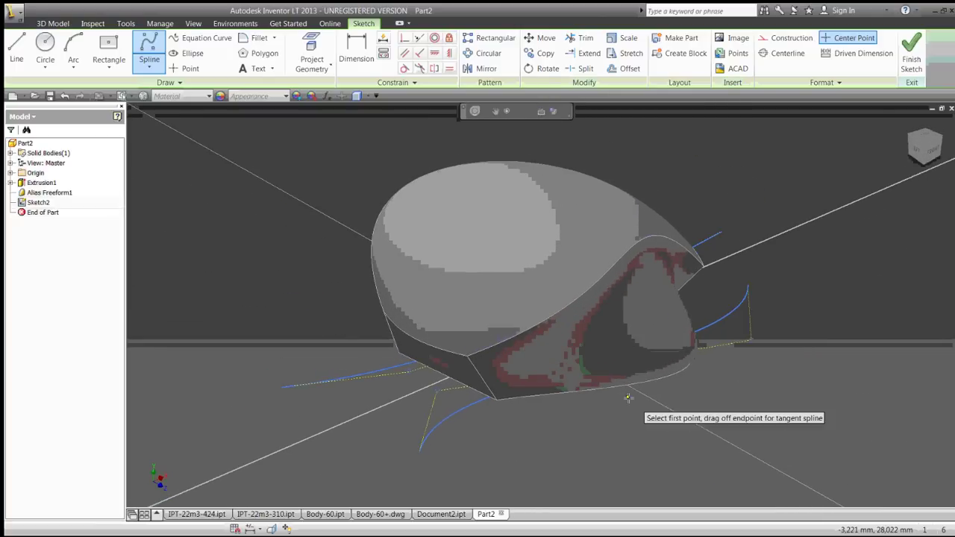
{"action": "right_click", "coordinate": [289, 278]}
{"action": "left_click", "coordinate": [313, 274]}
{"action": "right_click", "coordinate": [282, 284]}
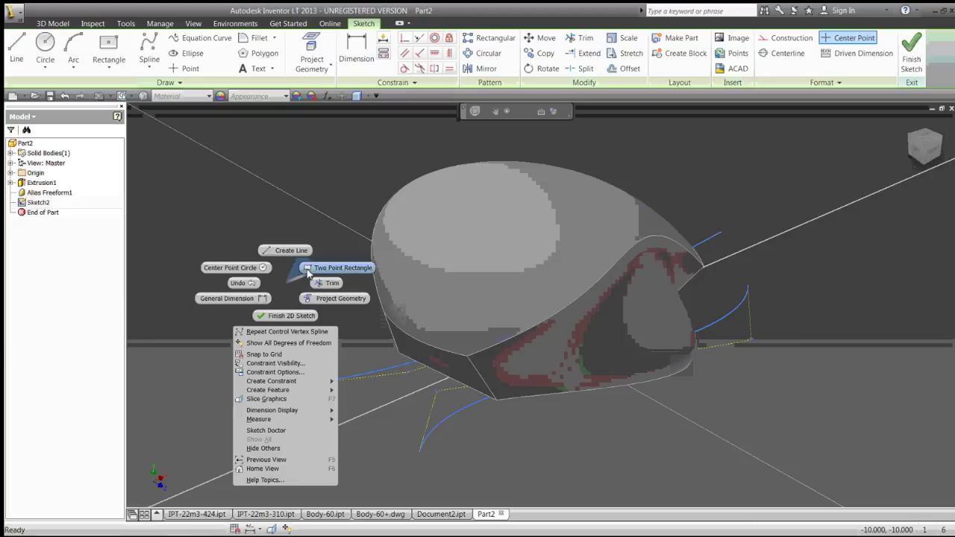
{"action": "left_click", "coordinate": [290, 315]}
Extrude the first spline as a surface about 39 mm tall (ExtrusionSrf1).
{"action": "right_click", "coordinate": [283, 265]}
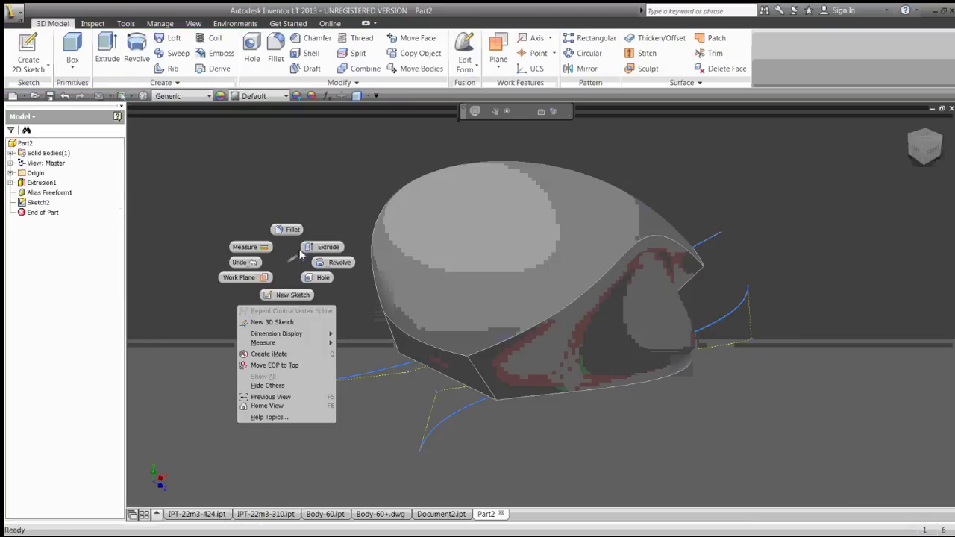
{"action": "left_click", "coordinate": [316, 251]}
{"action": "left_click", "coordinate": [443, 411]}
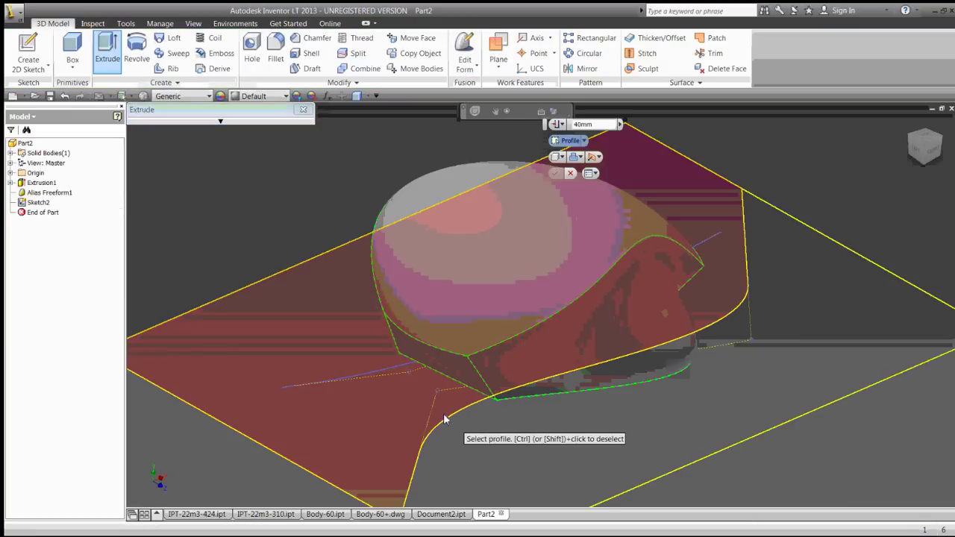
{"action": "left_click", "coordinate": [558, 157]}
{"action": "left_click", "coordinate": [575, 184]}
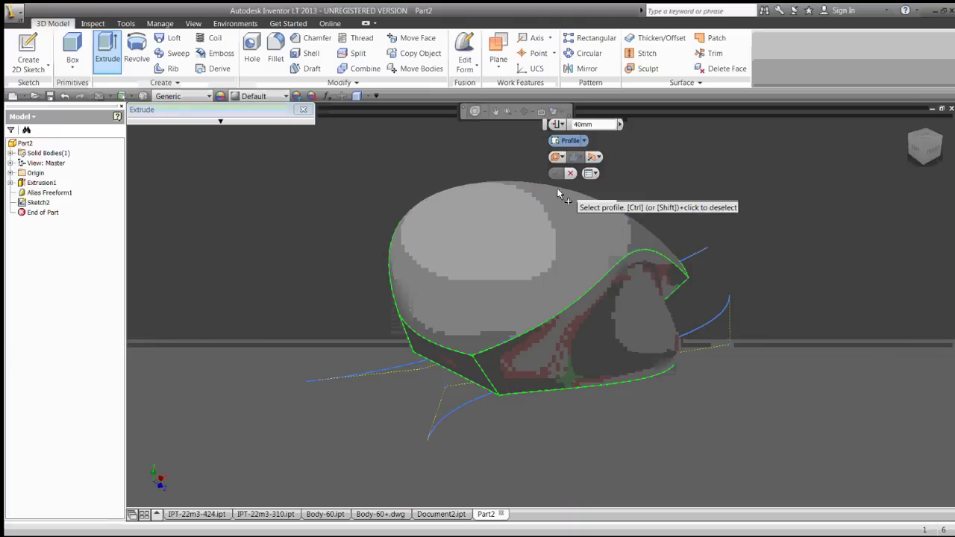
{"action": "left_click", "coordinate": [457, 408]}
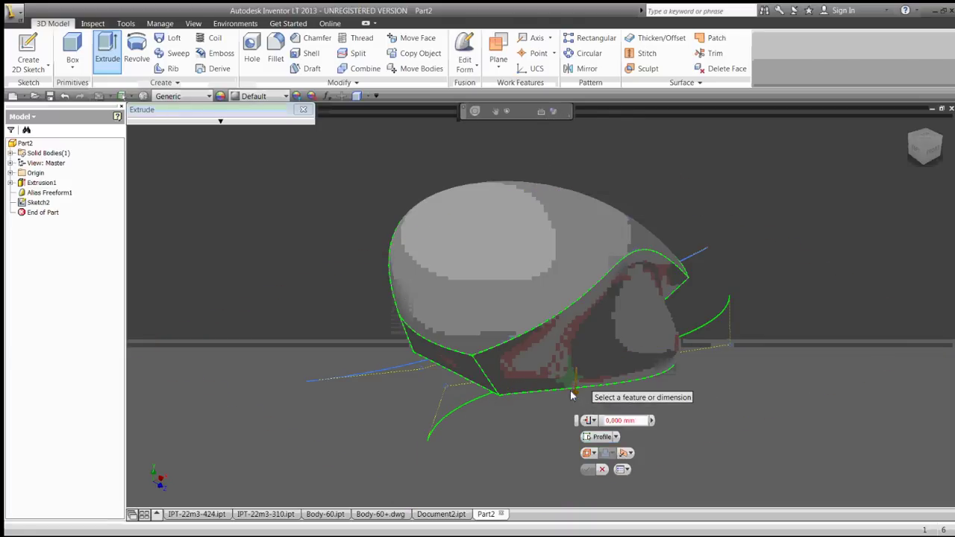
{"action": "left_click_drag", "start_coordinate": [572, 386], "coordinate": [573, 241]}
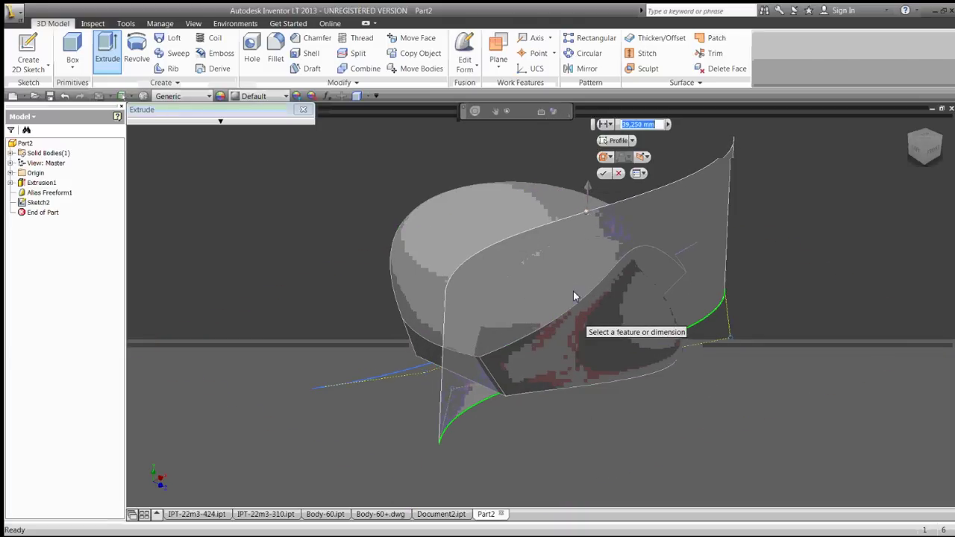
{"action": "left_click", "coordinate": [599, 169]}
Make Sketch2's curves visible again under ExtrusionSrf1.
{"action": "left_click", "coordinate": [10, 211]}
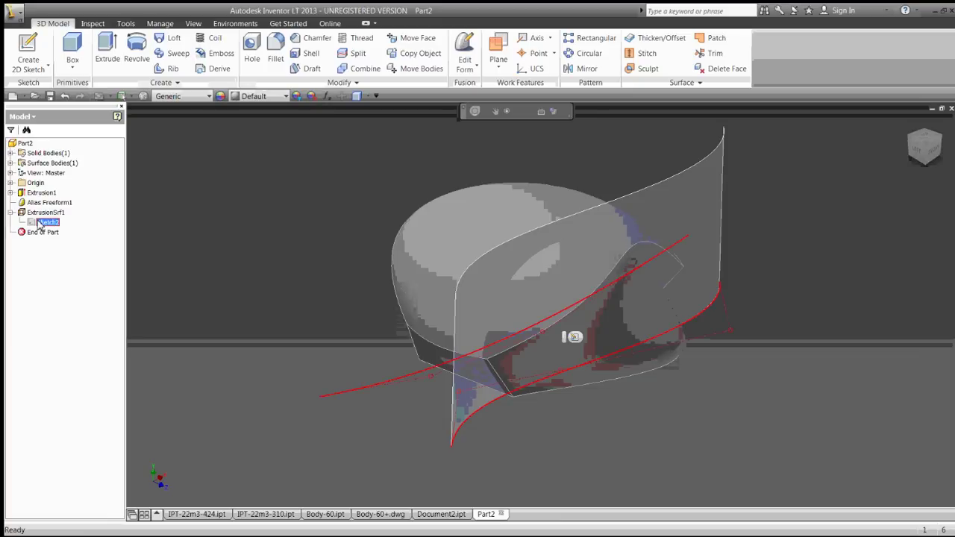
{"action": "right_click", "coordinate": [47, 222]}
{"action": "left_click", "coordinate": [78, 326]}
Extrude the other spline as a second surface about 43 mm tall.
{"action": "right_click", "coordinate": [356, 334]}
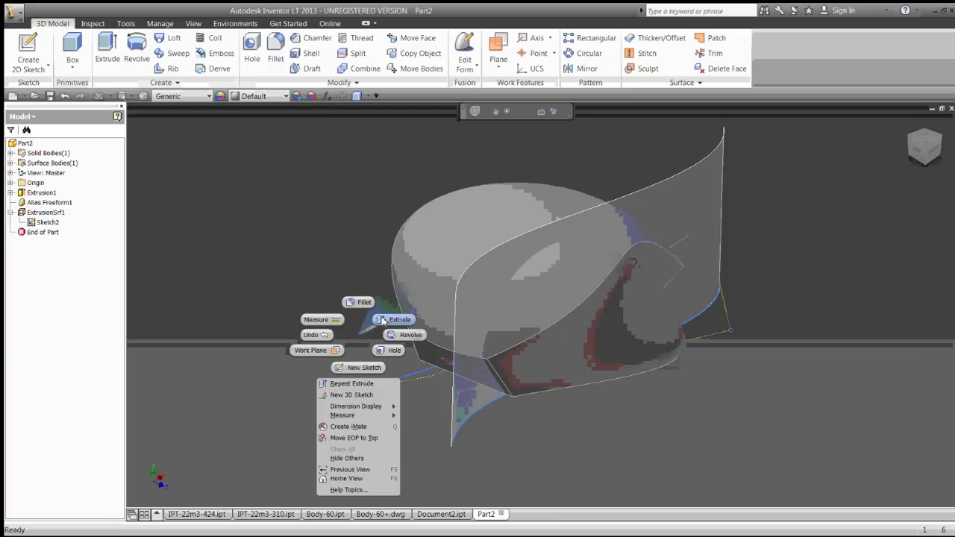
{"action": "left_click", "coordinate": [395, 316]}
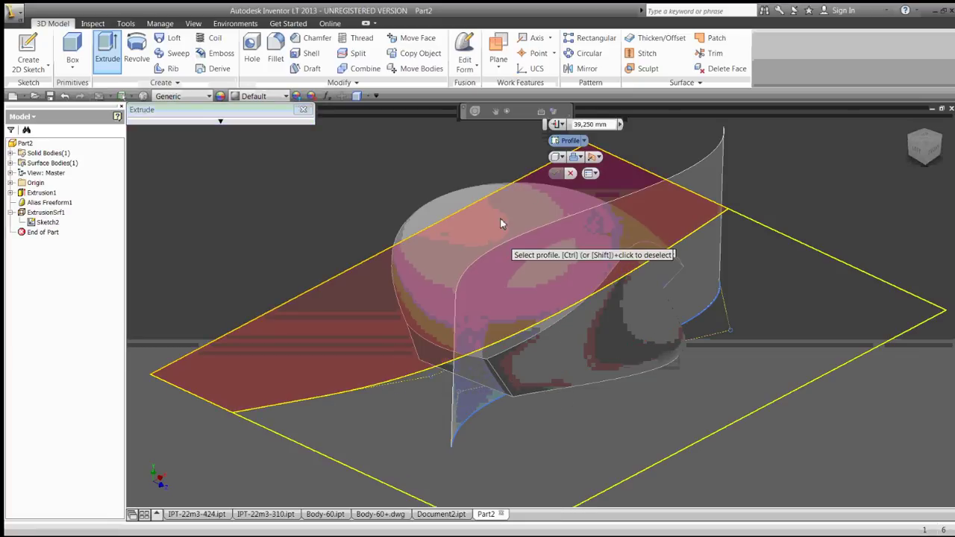
{"action": "left_click", "coordinate": [576, 159]}
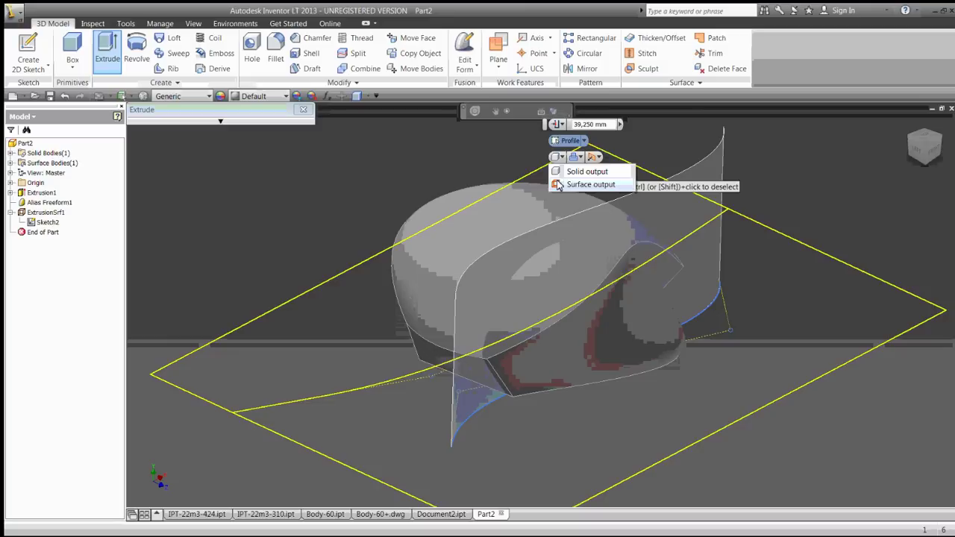
{"action": "left_click", "coordinate": [589, 185]}
{"action": "left_click", "coordinate": [406, 380]}
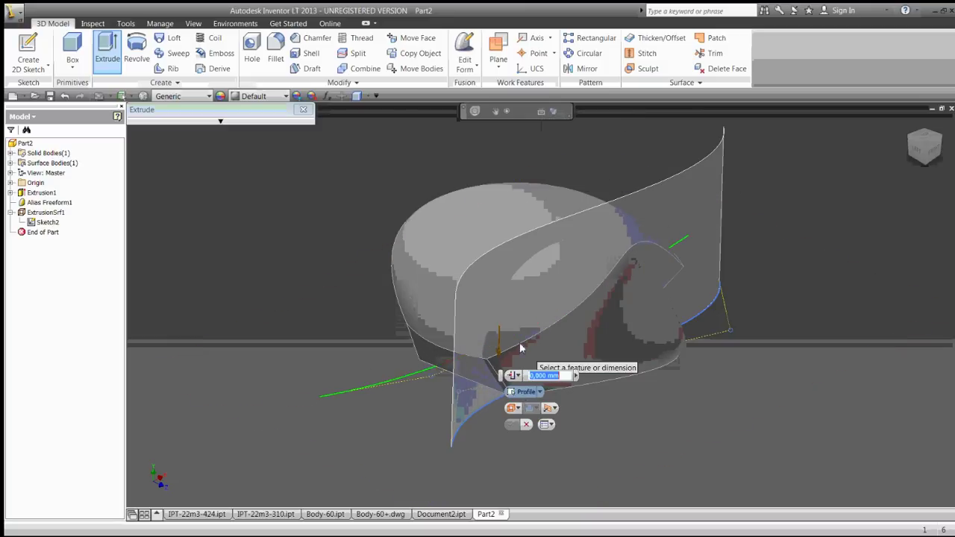
{"action": "left_click_drag", "start_coordinate": [501, 285], "coordinate": [507, 186]}
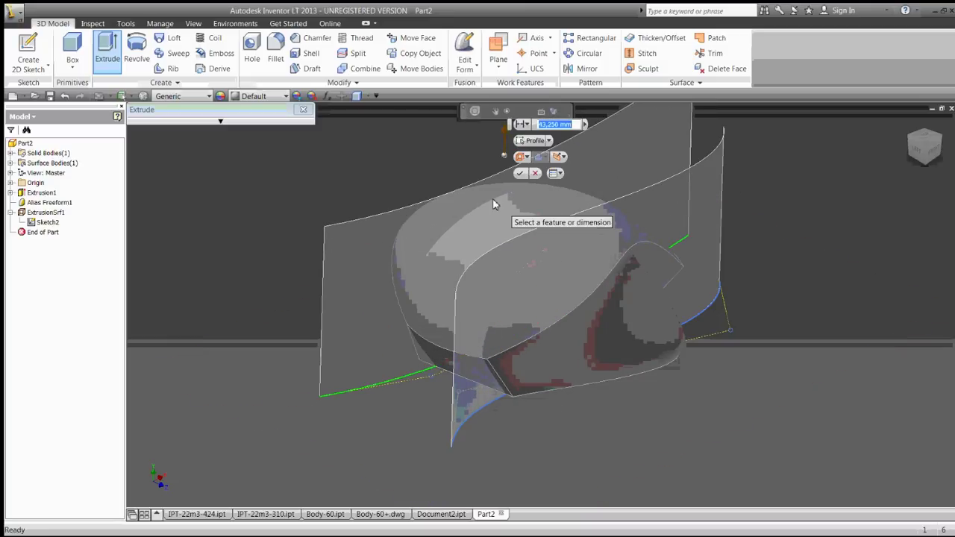
{"action": "left_click", "coordinate": [513, 179]}
{"action": "key", "text": "F6"}
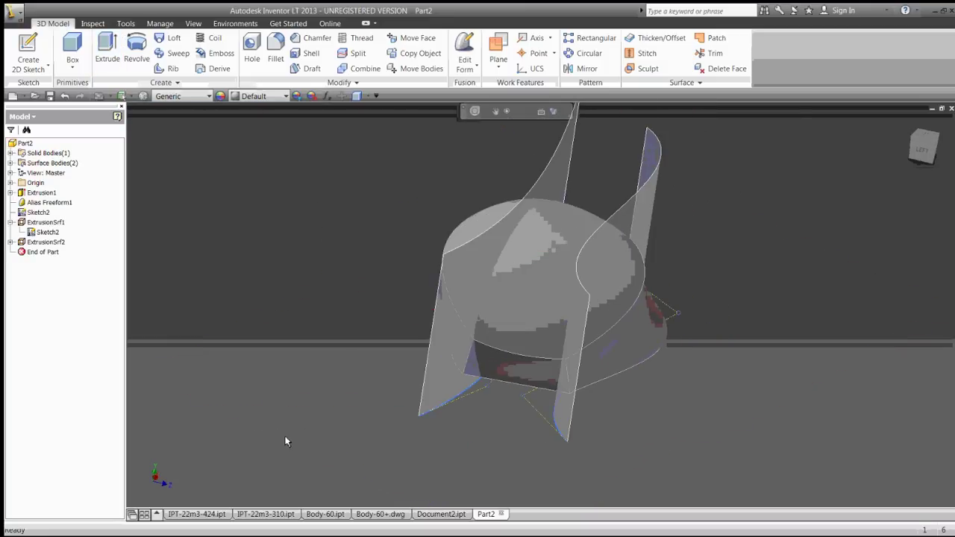
Split the body using the left extruded surface as the split tool.
{"action": "left_click", "coordinate": [353, 56]}
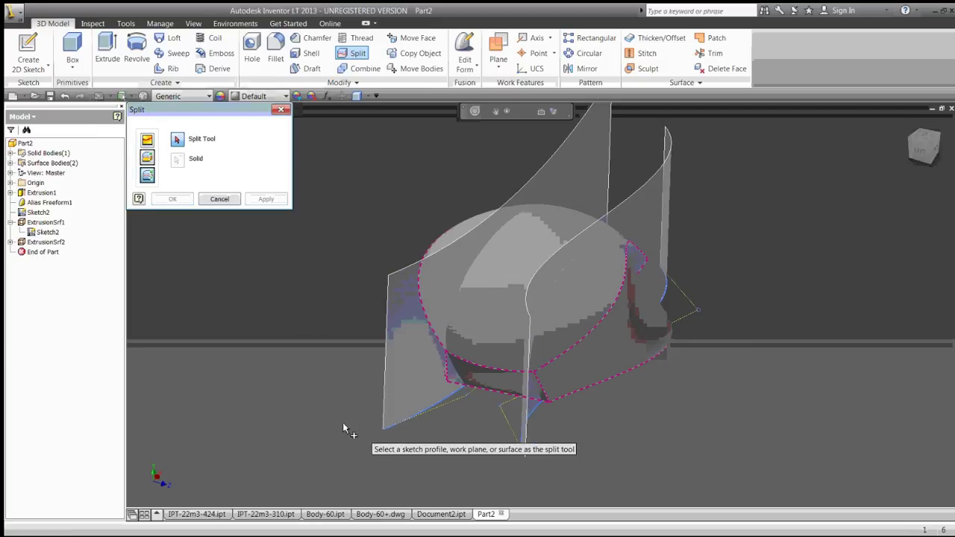
{"action": "middle_click_drag", "start_coordinate": [342, 422], "coordinate": [325, 443], "text": "shift"}
{"action": "left_click", "coordinate": [408, 426]}
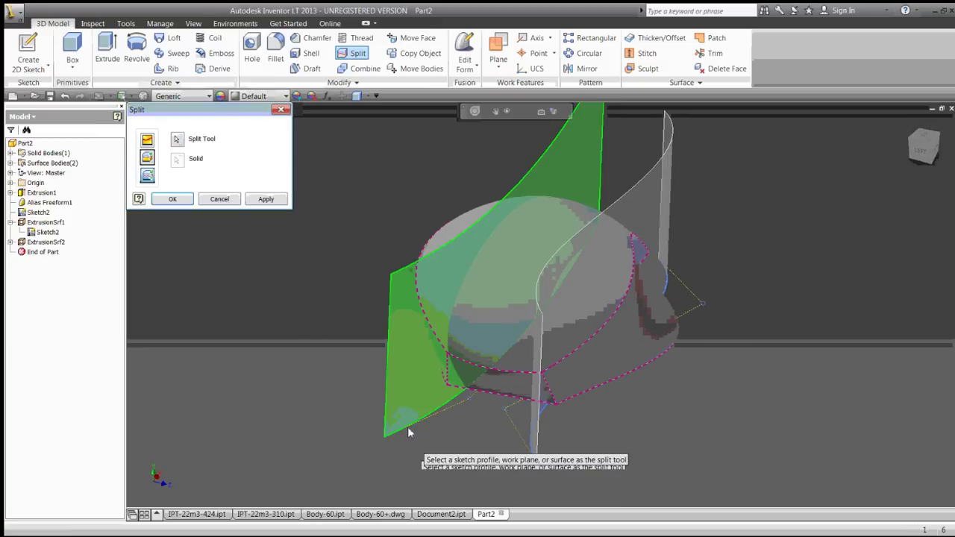
{"action": "left_click", "coordinate": [267, 199]}
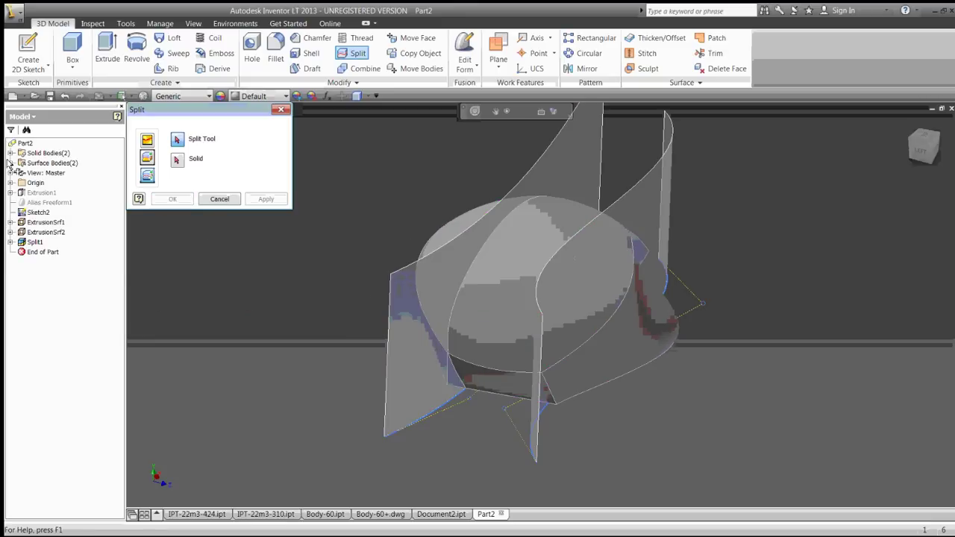
Set up a second split with the right surface as tool and Solid3 as the solid.
{"action": "left_click", "coordinate": [11, 163]}
{"action": "left_click", "coordinate": [11, 152]}
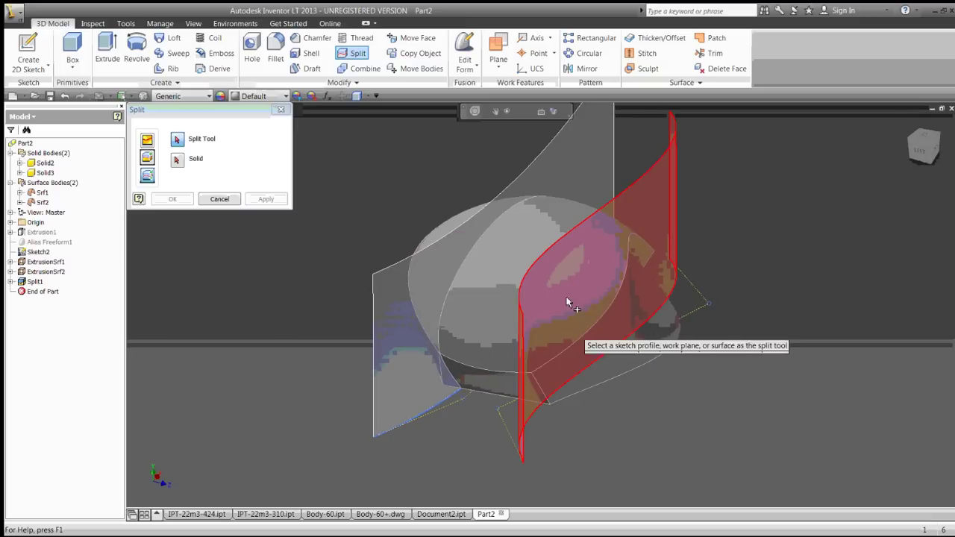
{"action": "left_click", "coordinate": [655, 198]}
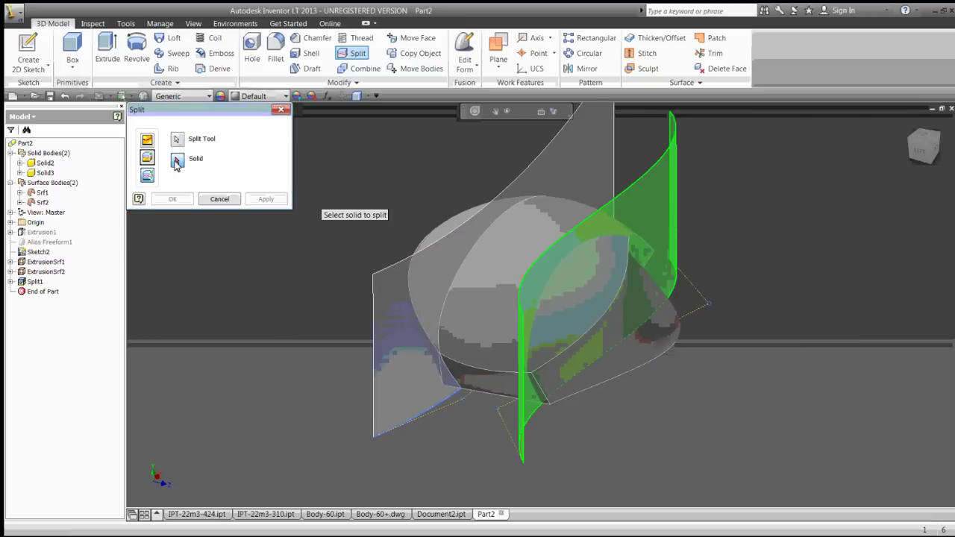
{"action": "left_click", "coordinate": [598, 327]}
Confirm the second split and return the view to its home orientation.
{"action": "middle_click_drag", "start_coordinate": [612, 333], "coordinate": [682, 359], "text": "shift"}
{"action": "left_click", "coordinate": [172, 198]}
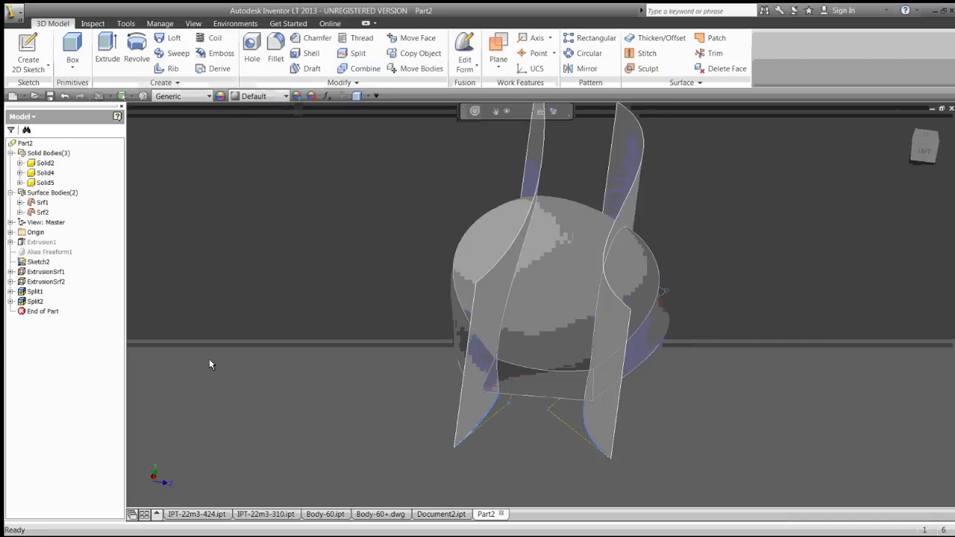
{"action": "key", "text": "F6"}
Turn off visibility of ExtrusionSrf1, ExtrusionSrf2 and Sketch2 in the browser.
{"action": "left_click", "coordinate": [45, 271]}
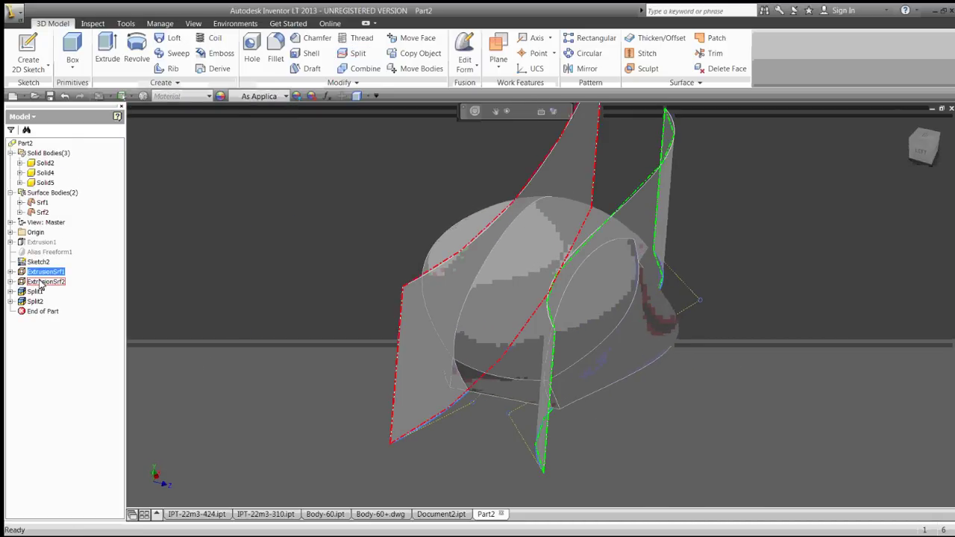
{"action": "left_click", "coordinate": [41, 282], "text": "ctrl"}
{"action": "right_click", "coordinate": [41, 282]}
{"action": "left_click", "coordinate": [71, 364]}
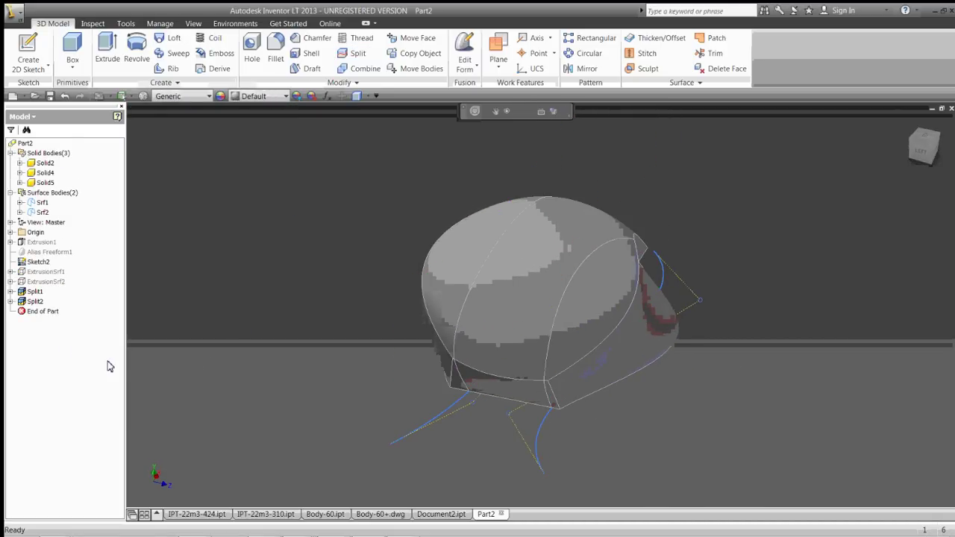
{"action": "left_click", "coordinate": [38, 262]}
{"action": "right_click", "coordinate": [38, 262]}
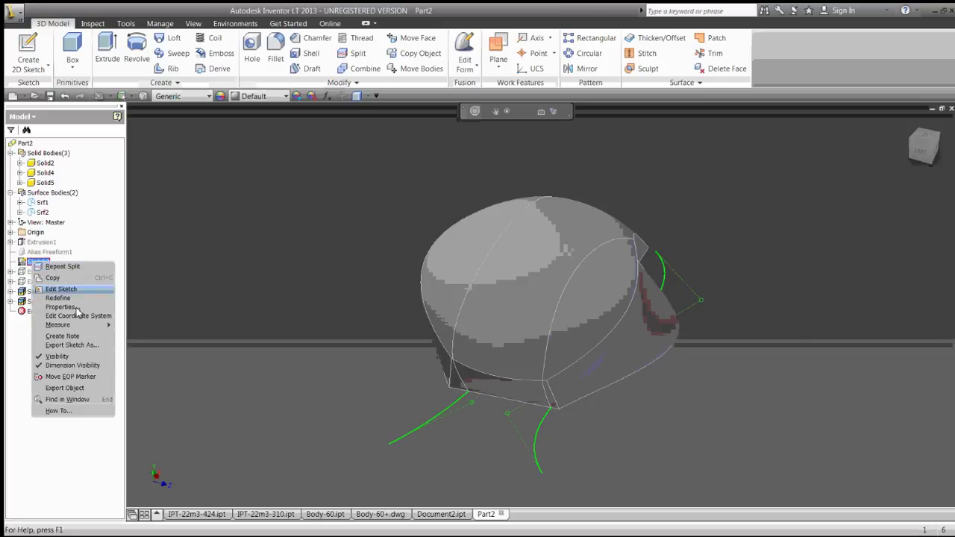
{"action": "left_click", "coordinate": [57, 356]}
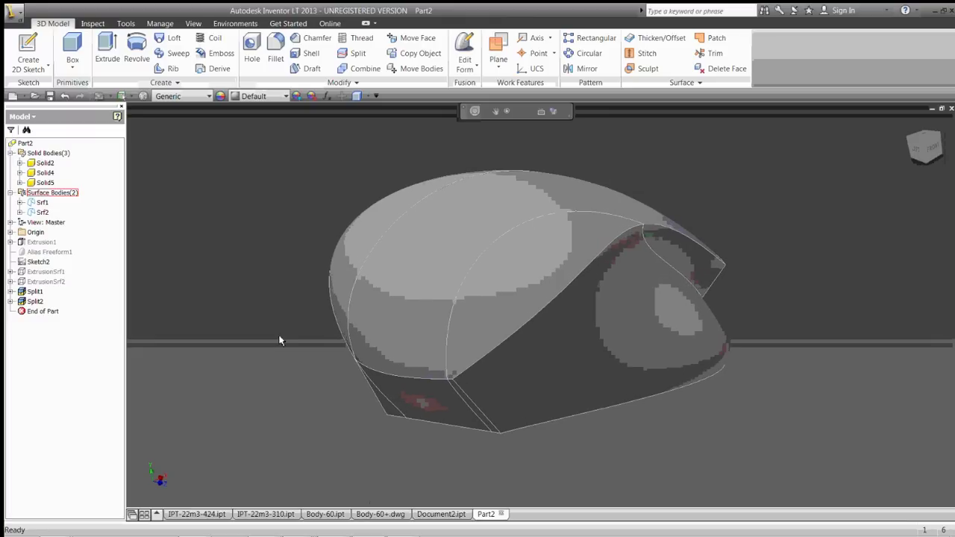
Bring up the Body-60 part document and set its visual style to Realistic.
{"action": "left_click", "coordinate": [371, 513]}
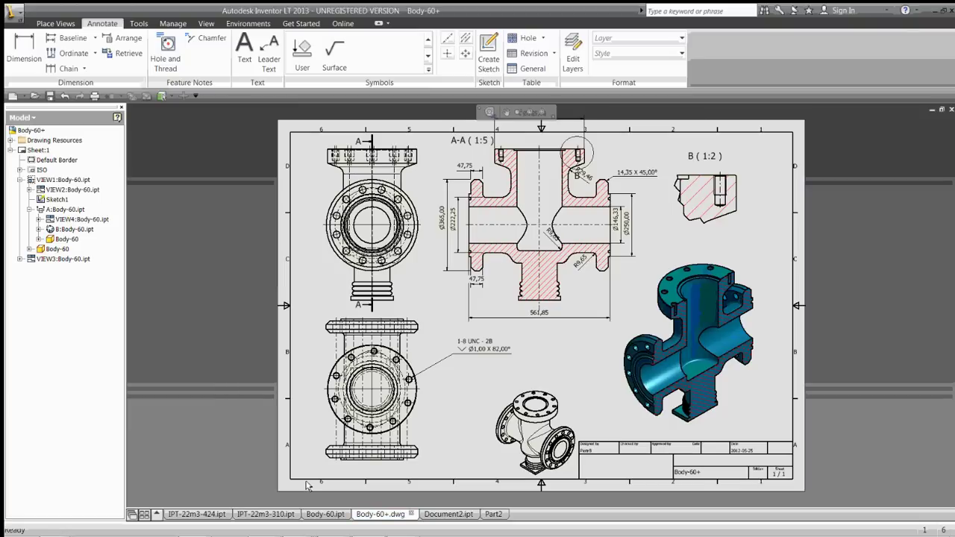
{"action": "left_click", "coordinate": [325, 514]}
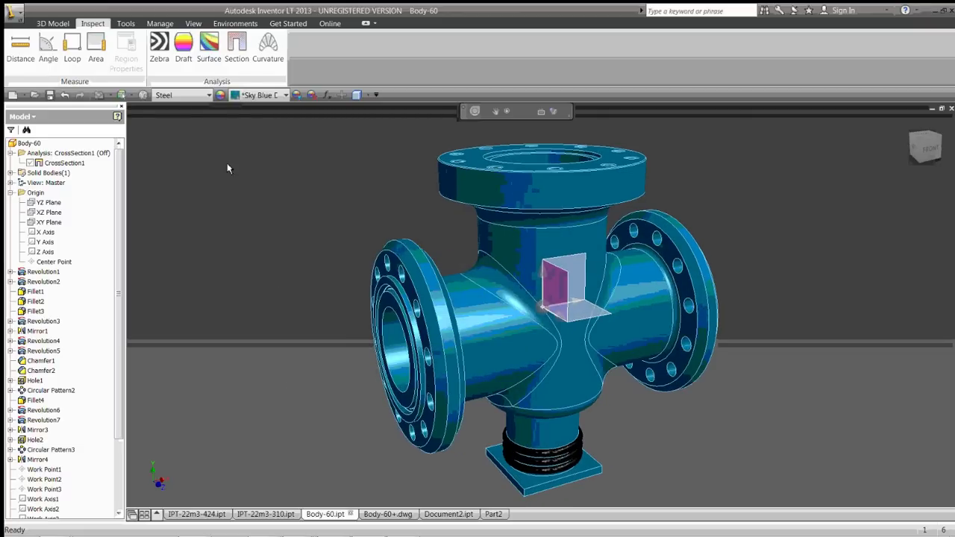
{"action": "left_click", "coordinate": [193, 23]}
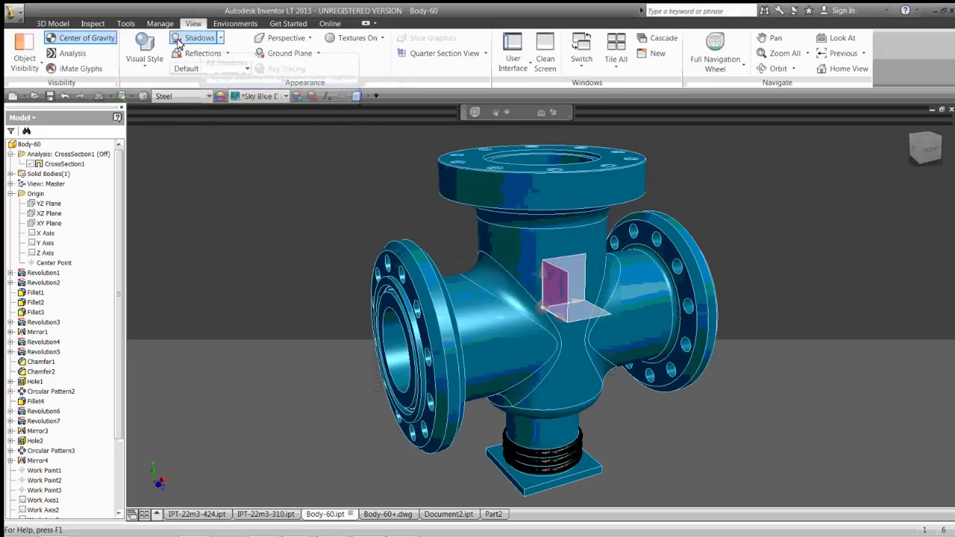
{"action": "left_click", "coordinate": [153, 65]}
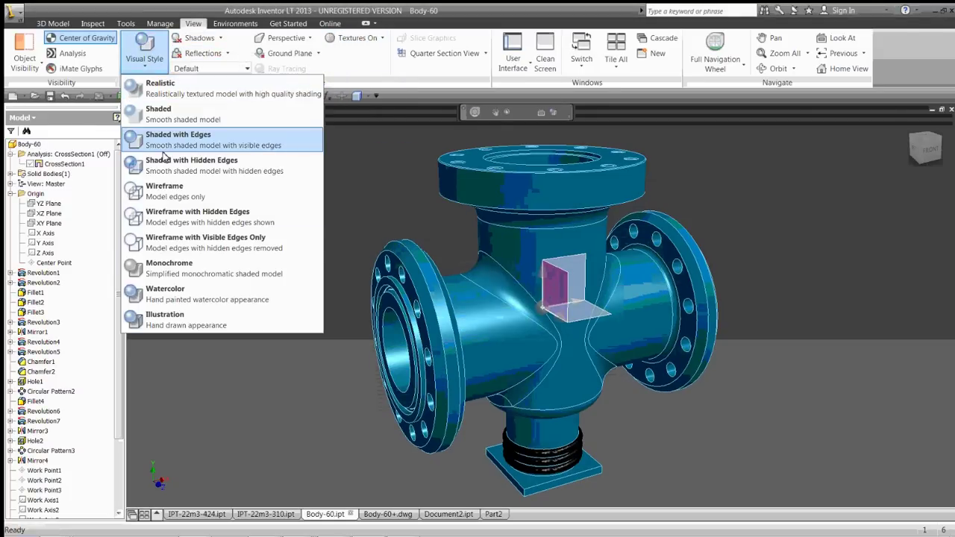
{"action": "left_click", "coordinate": [167, 89]}
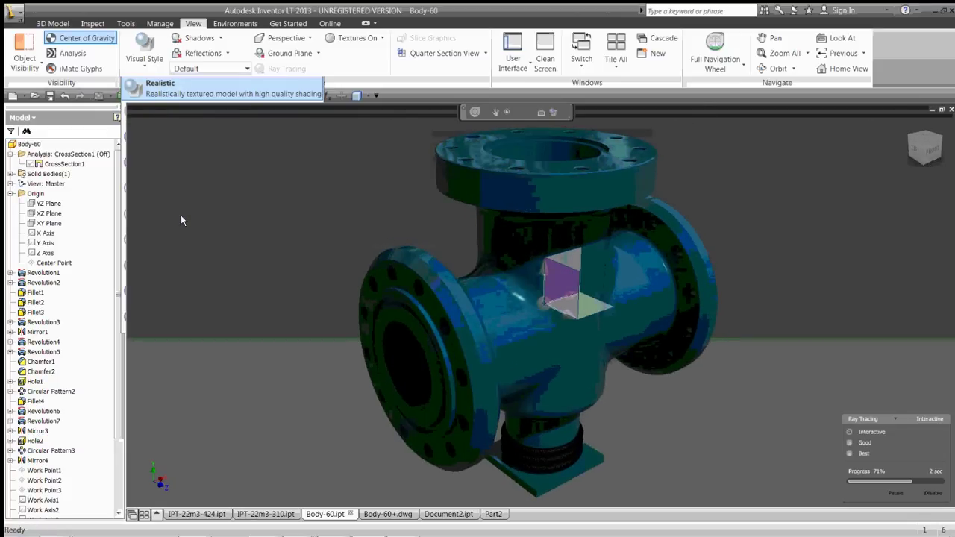
{"action": "left_click", "coordinate": [13, 12]}
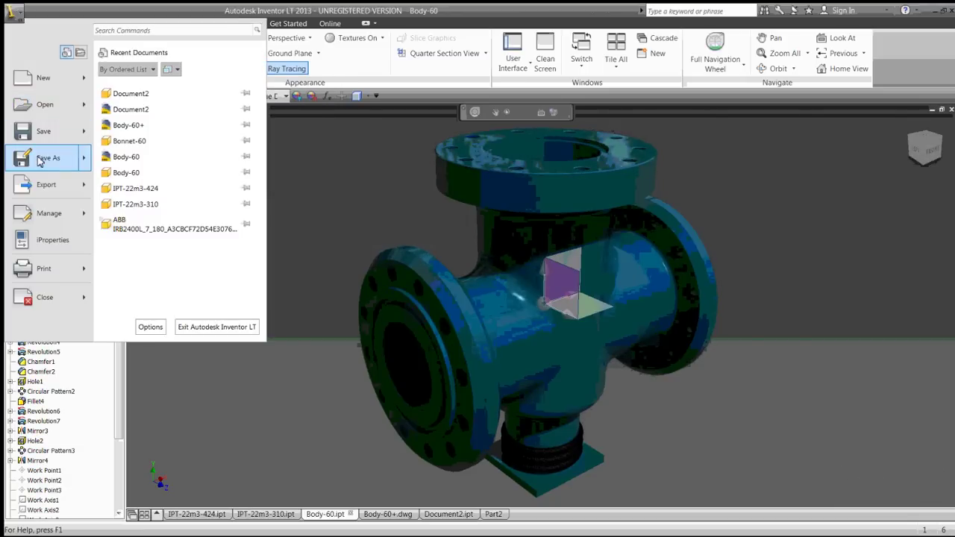
{"action": "mouse_move", "coordinate": [49, 158]}
{"action": "left_click", "coordinate": [153, 143]}
{"action": "left_click", "coordinate": [549, 383]}
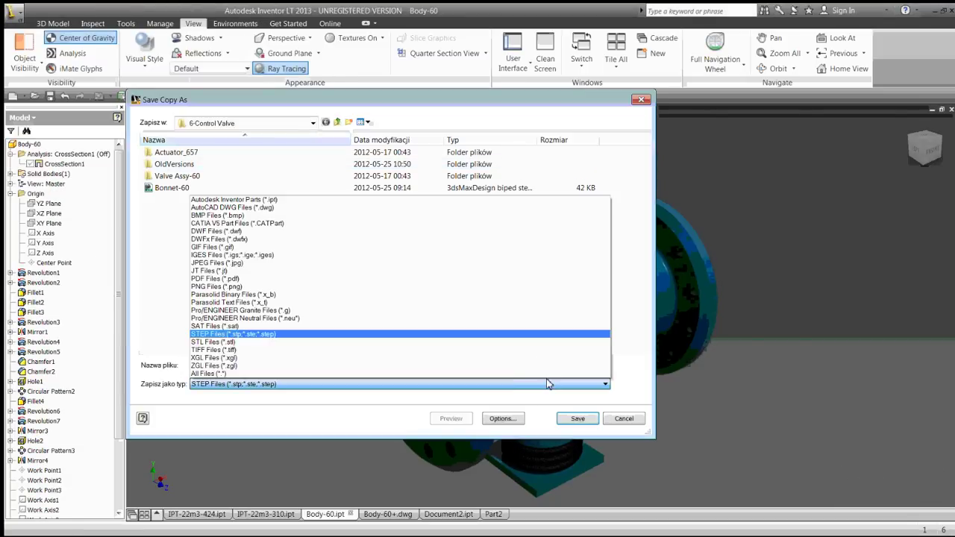
{"action": "left_click", "coordinate": [233, 286]}
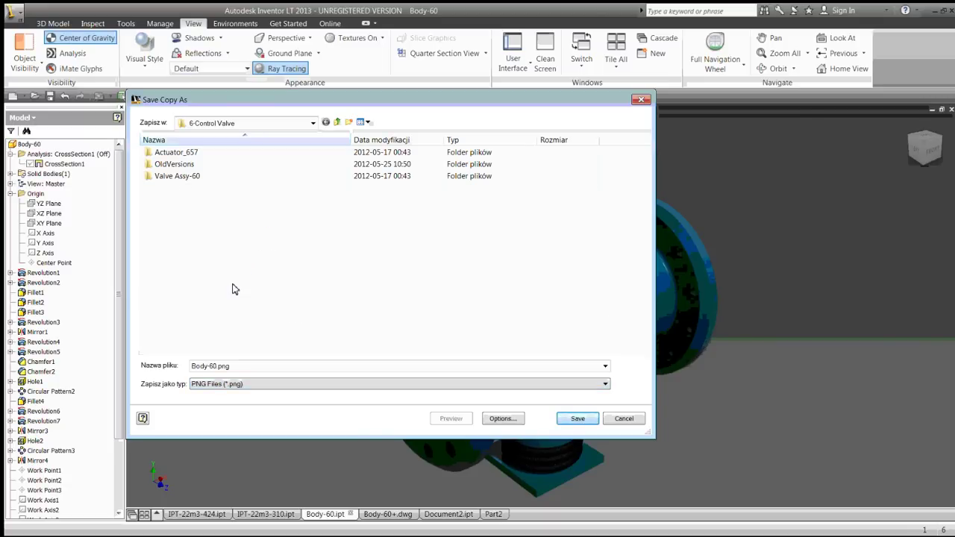
{"action": "left_click", "coordinate": [498, 418]}
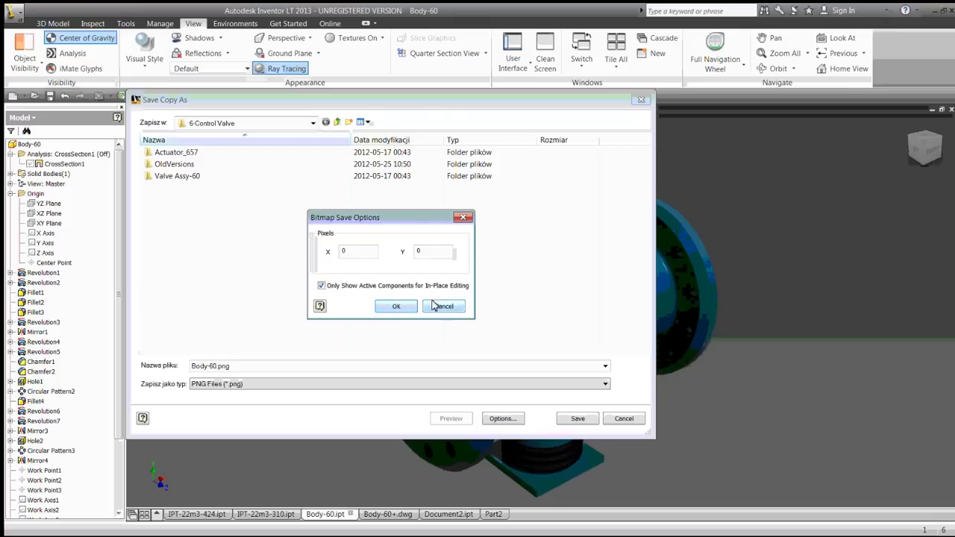
{"action": "left_click", "coordinate": [437, 306]}
{"action": "left_click", "coordinate": [619, 417]}
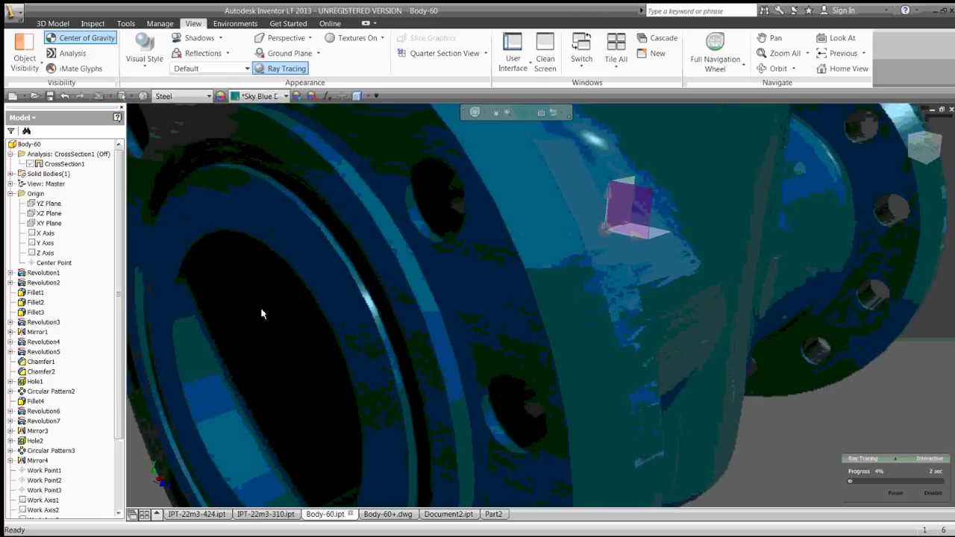
Fit the valve back in view in Inventor, then start a new blank SketchBook Designer document.
{"action": "key", "text": "F6"}
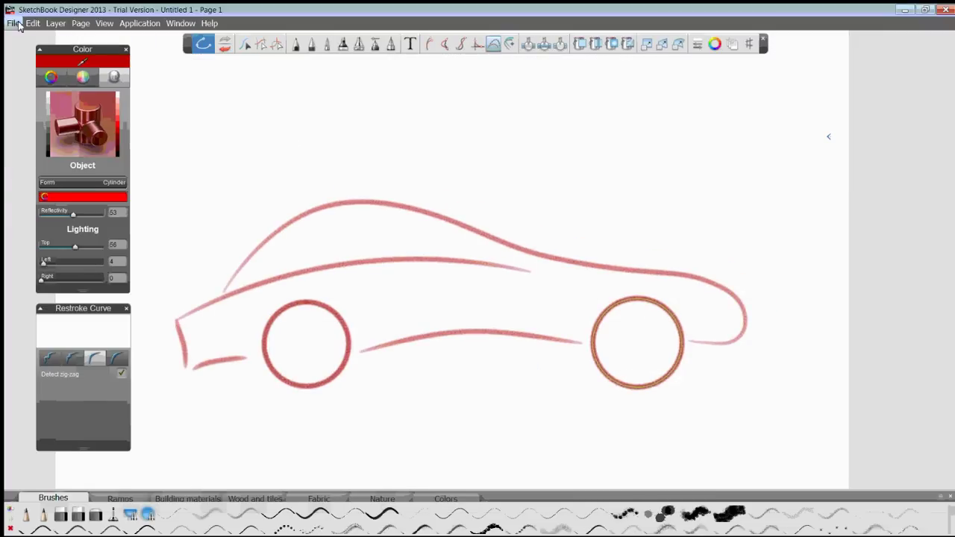
{"action": "left_click", "coordinate": [13, 24]}
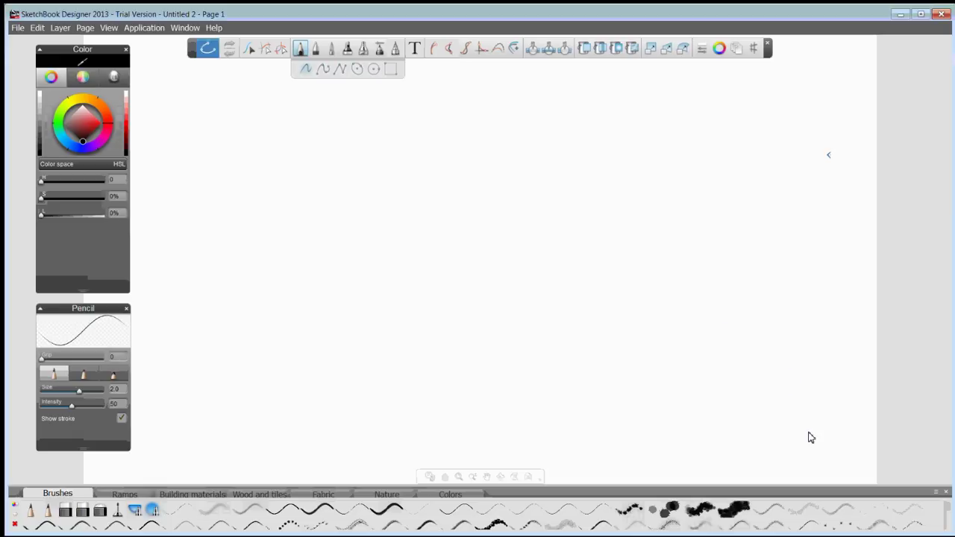
Show the Layers window and collapse the Color and Pencil palettes into pucks.
{"action": "key", "text": "ctrl+l"}
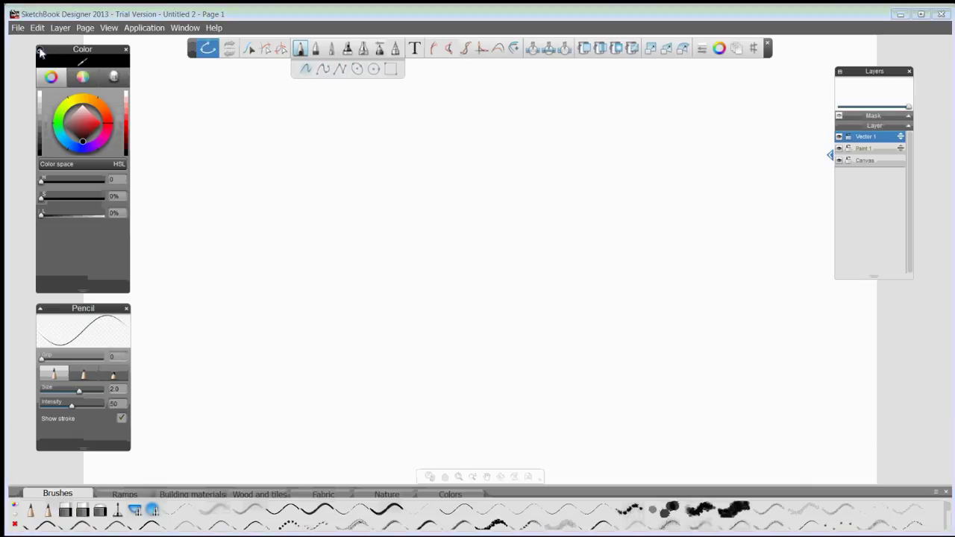
{"action": "left_click", "coordinate": [40, 51]}
{"action": "left_click", "coordinate": [39, 308]}
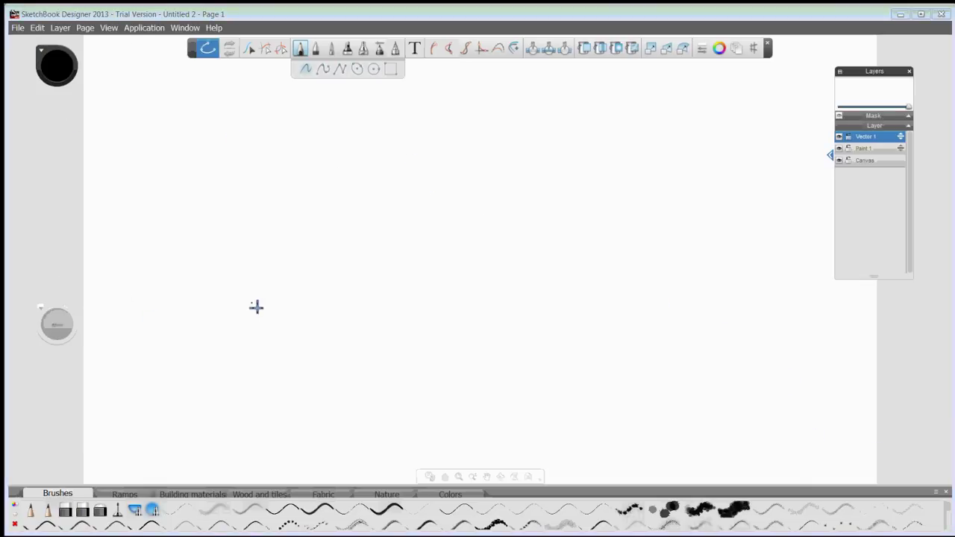
{"action": "left_click_drag", "start_coordinate": [43, 308], "coordinate": [41, 279]}
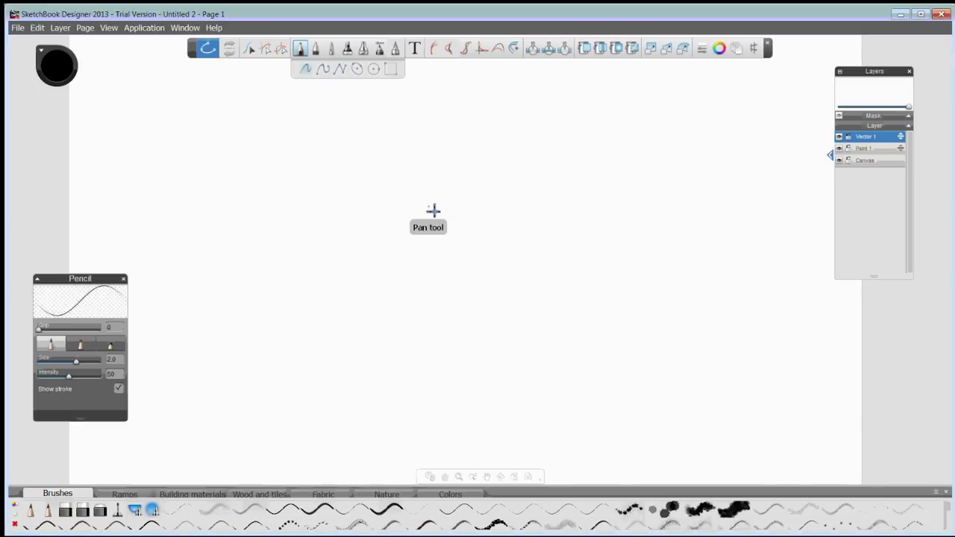
Pan the canvas and rotate it to -16° with the navigation controls.
{"action": "key", "text": "space"}
{"action": "key", "text": "space"}
{"action": "left_click_drag", "start_coordinate": [446, 188], "coordinate": [457, 212]}
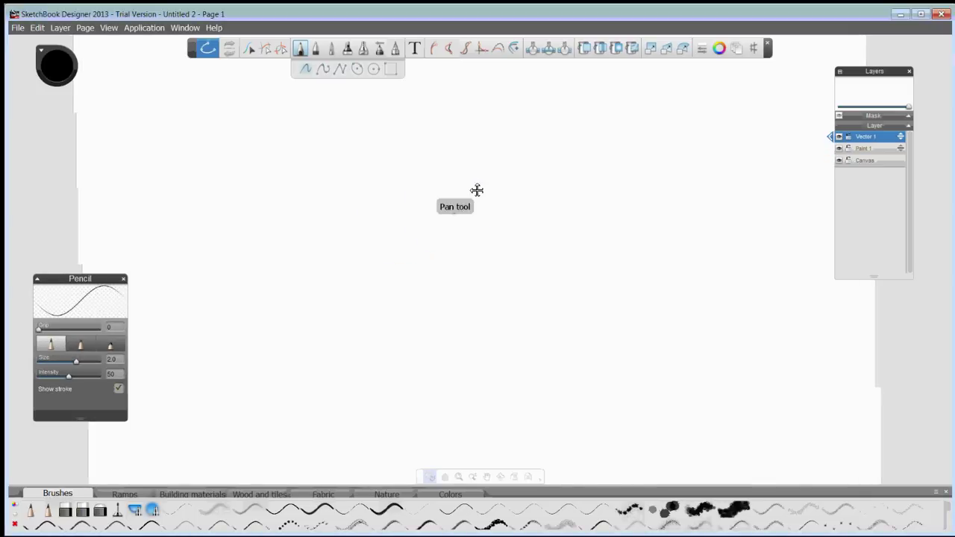
{"action": "key", "text": "space"}
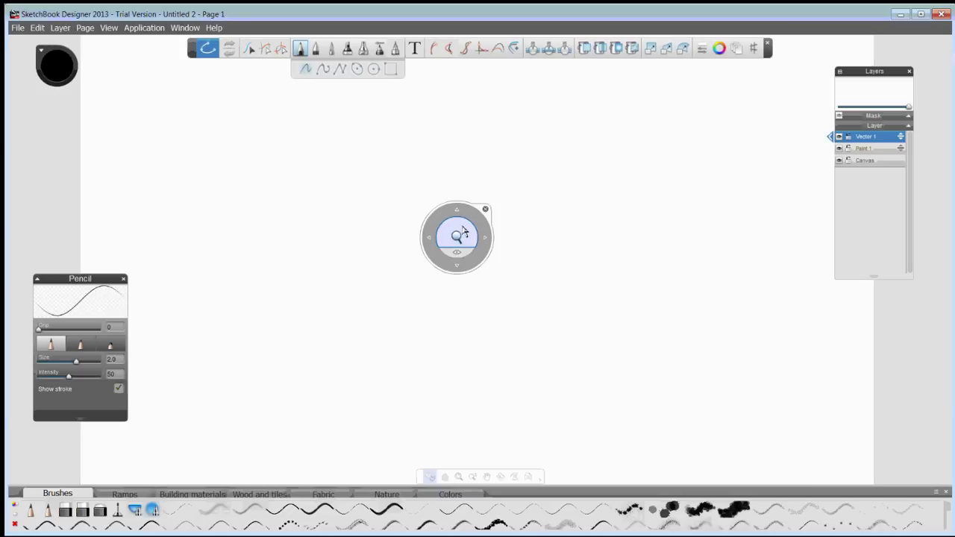
{"action": "mouse_move", "coordinate": [456, 249]}
{"action": "left_mouse_down"}
{"action": "mouse_move", "coordinate": [427, 259]}
{"action": "mouse_move", "coordinate": [467, 256]}
{"action": "mouse_move", "coordinate": [453, 256]}
{"action": "mouse_move", "coordinate": [456, 291]}
{"action": "mouse_move", "coordinate": [437, 306]}
{"action": "left_mouse_up"}
{"action": "key", "text": "space"}
{"action": "key", "text": "space"}
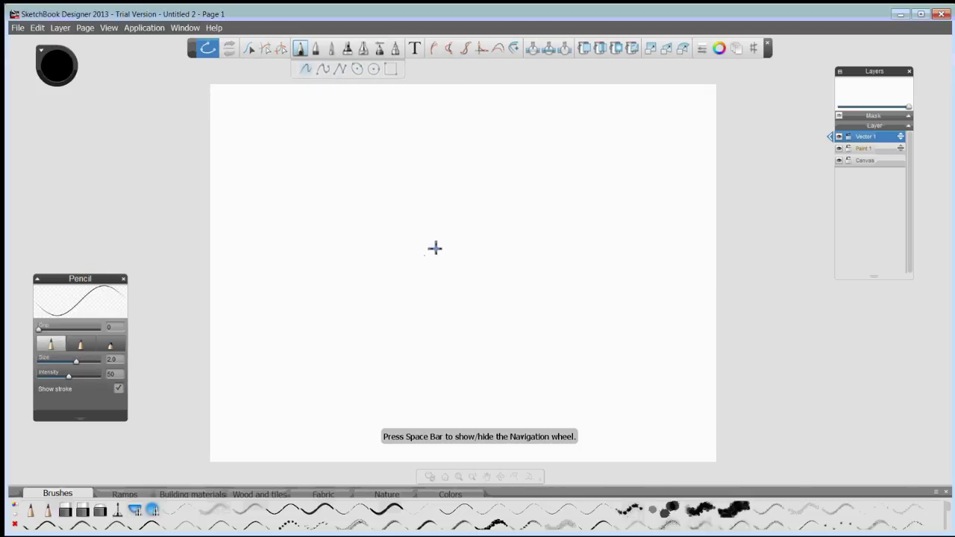
{"action": "mouse_move", "coordinate": [435, 247]}
{"action": "left_mouse_down"}
{"action": "mouse_move", "coordinate": [473, 221]}
{"action": "mouse_move", "coordinate": [437, 232]}
{"action": "left_mouse_up"}
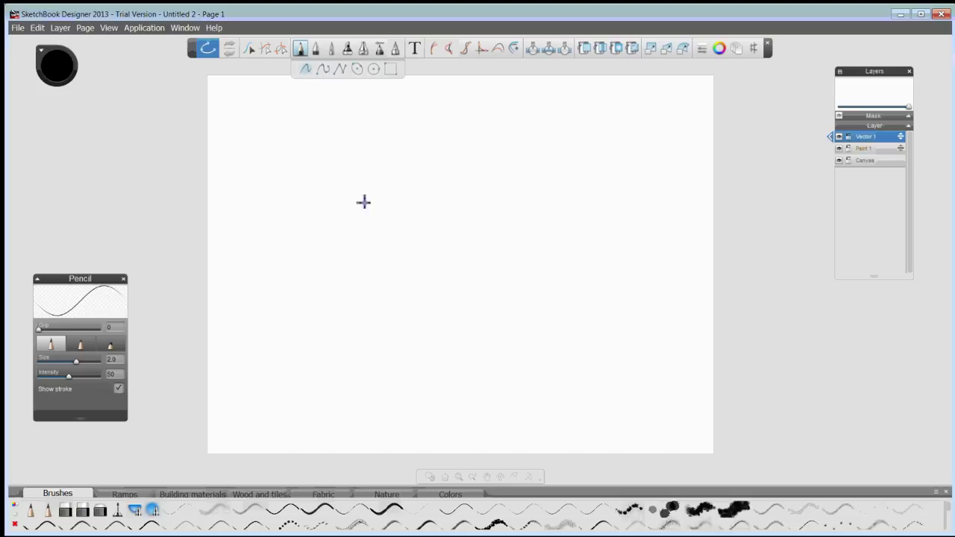
Expand the Color and Pencil palettes again, placing Pencil below Color.
{"action": "left_click", "coordinate": [37, 279]}
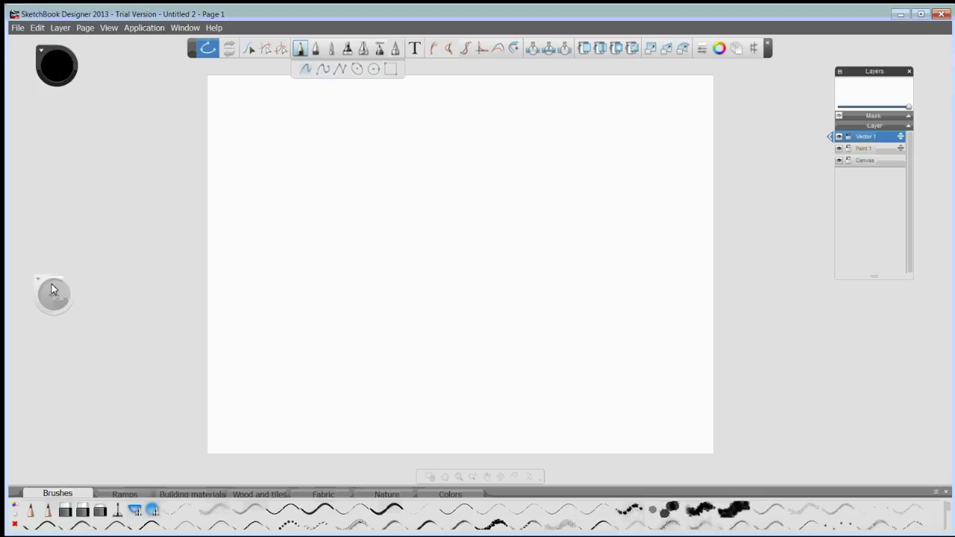
{"action": "left_click", "coordinate": [38, 51]}
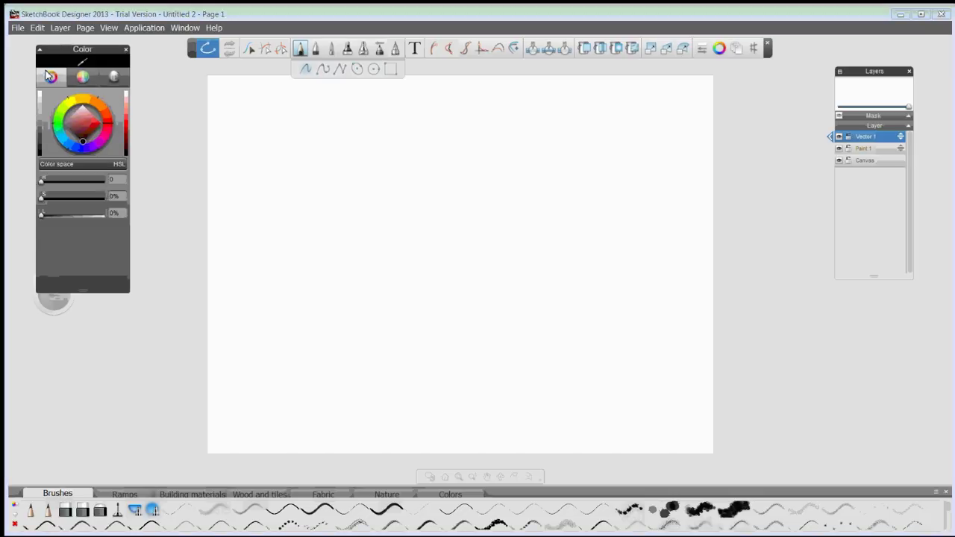
{"action": "left_click", "coordinate": [33, 287]}
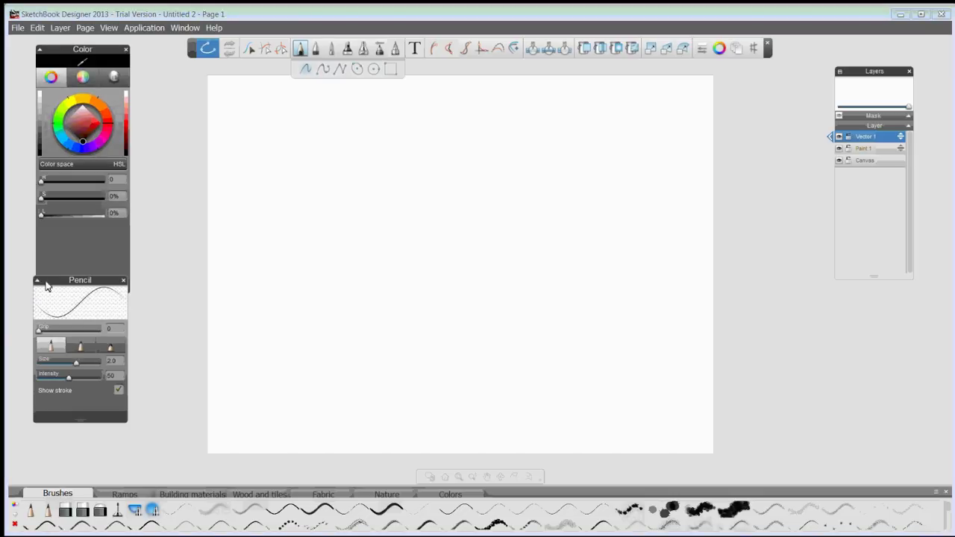
{"action": "left_click_drag", "start_coordinate": [44, 277], "coordinate": [49, 312]}
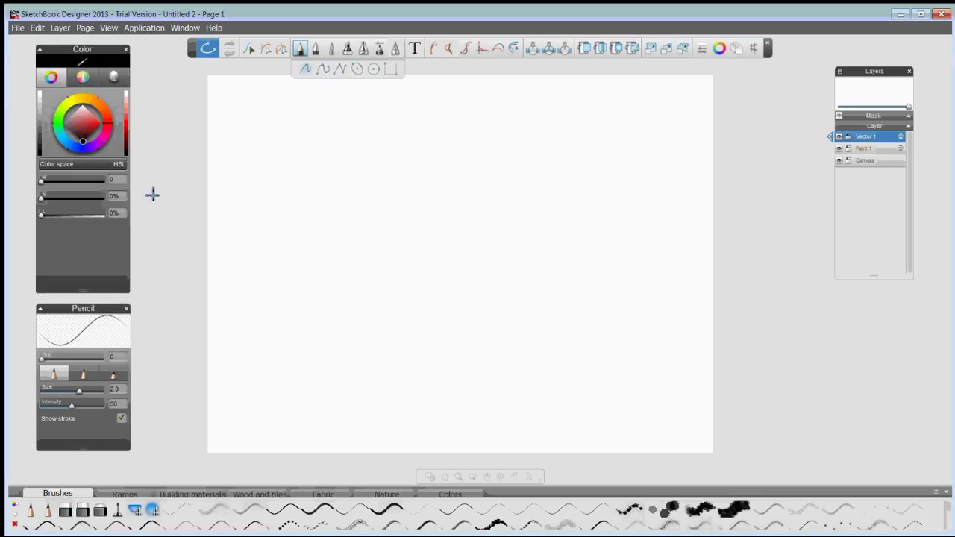
Try the paint and air brushes, settling on the custom brush.
{"action": "left_click", "coordinate": [333, 49]}
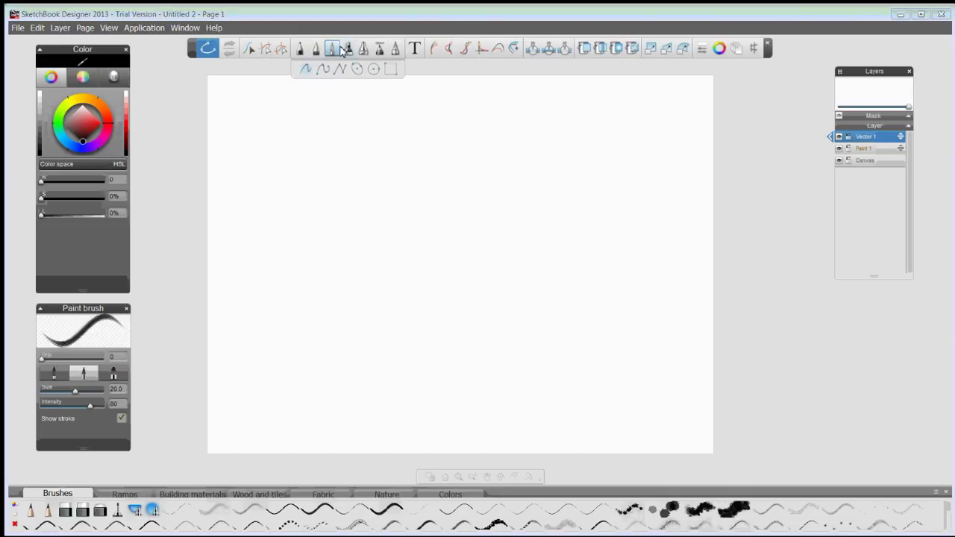
{"action": "left_click", "coordinate": [363, 49]}
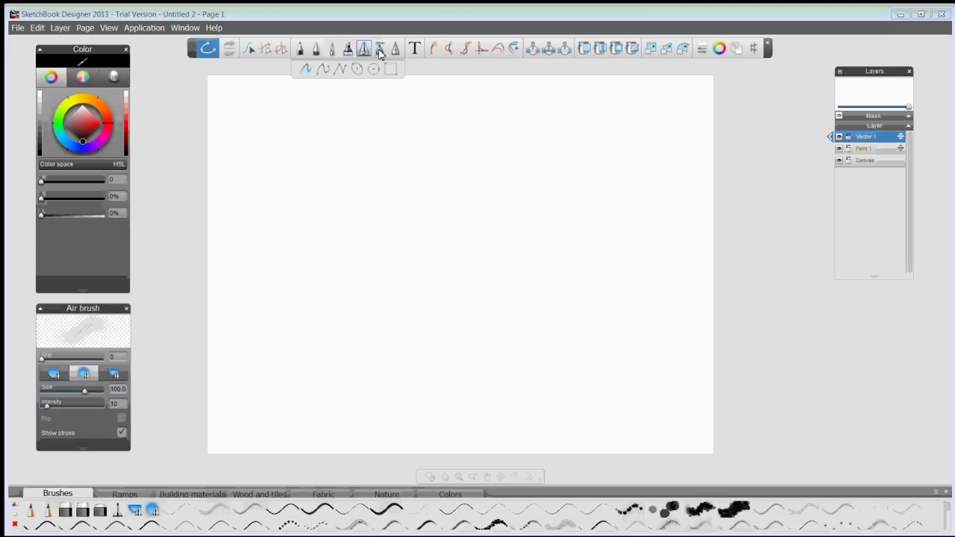
{"action": "left_click", "coordinate": [380, 51]}
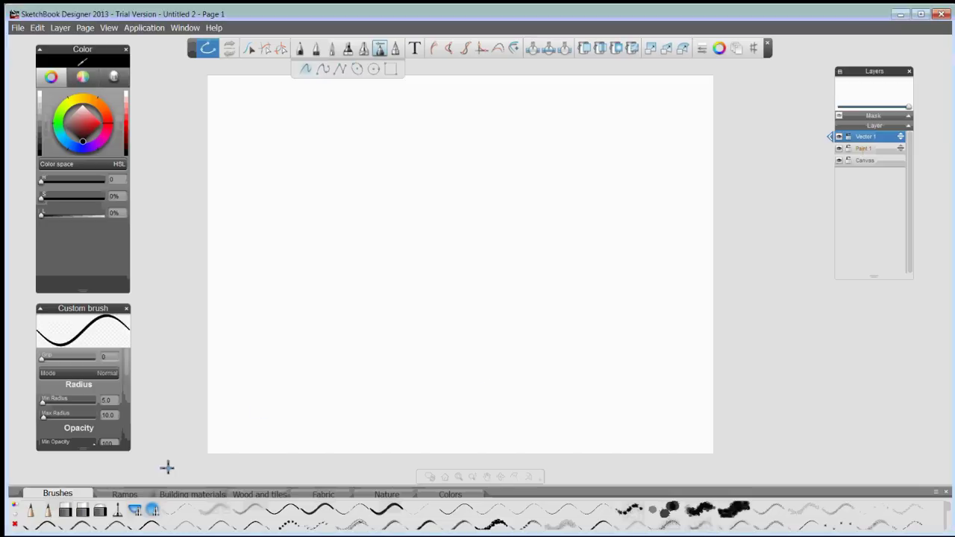
Browse the library swatch sets, switch the library to brush presets, and test a mark on the page.
{"action": "left_click", "coordinate": [125, 493]}
{"action": "left_click", "coordinate": [191, 494]}
{"action": "left_click", "coordinate": [260, 493]}
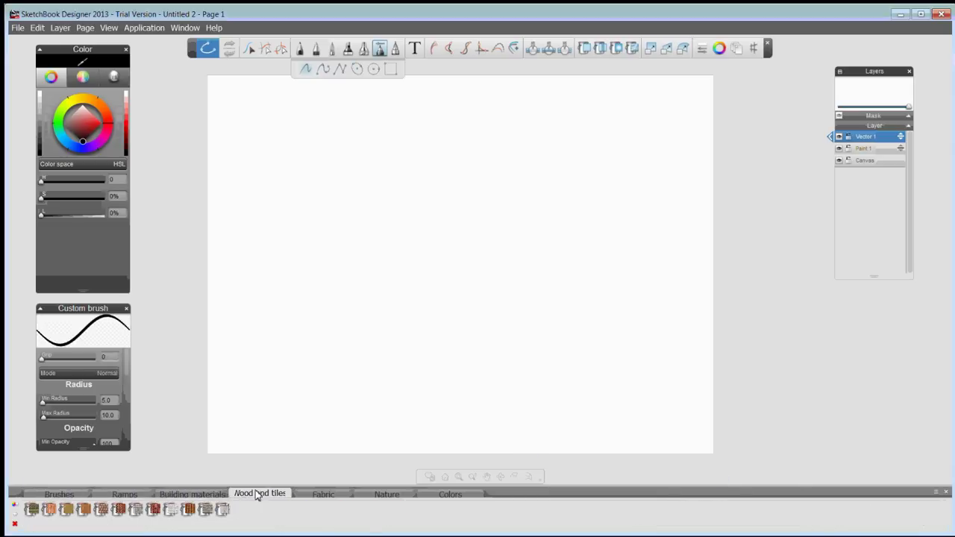
{"action": "left_click", "coordinate": [343, 495]}
{"action": "left_click", "coordinate": [382, 493]}
{"action": "left_click", "coordinate": [458, 492]}
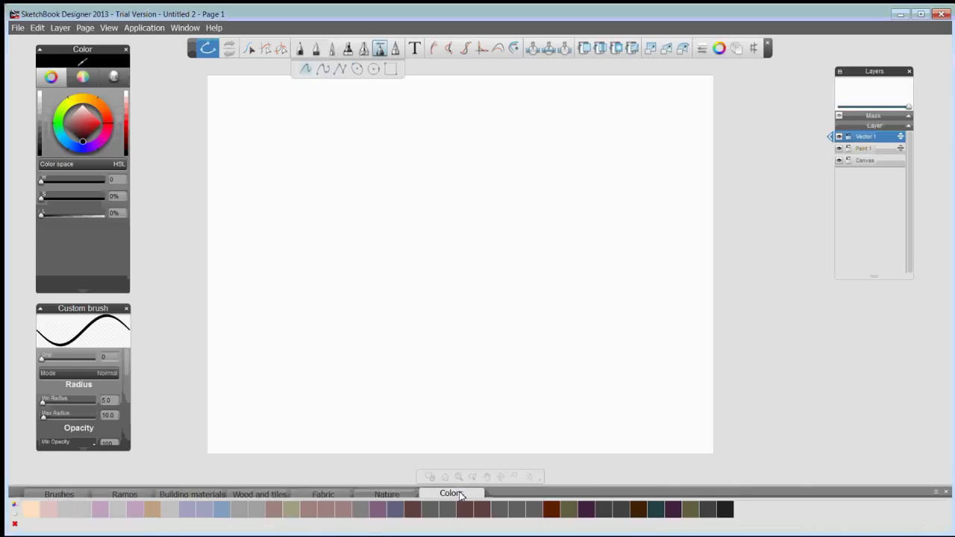
{"action": "left_click", "coordinate": [60, 493]}
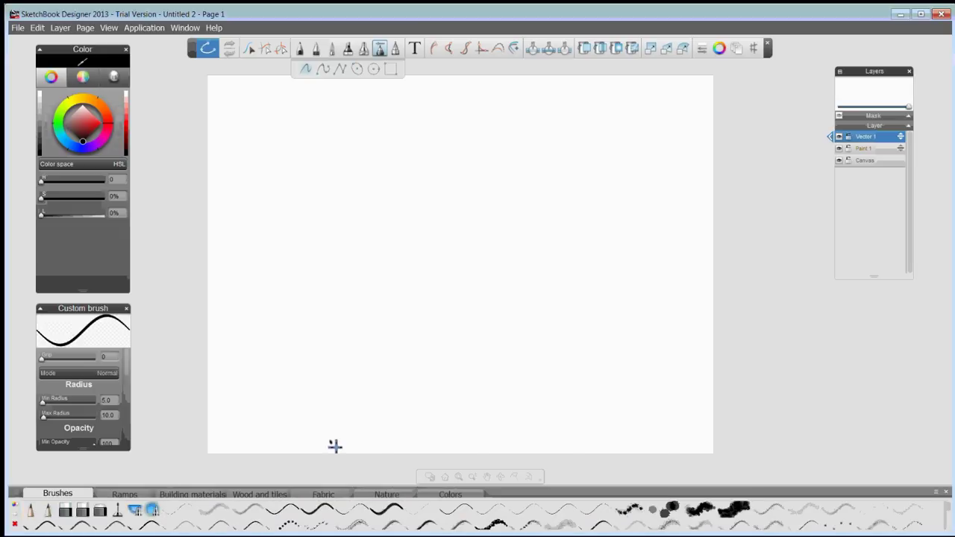
{"action": "left_click", "coordinate": [338, 309]}
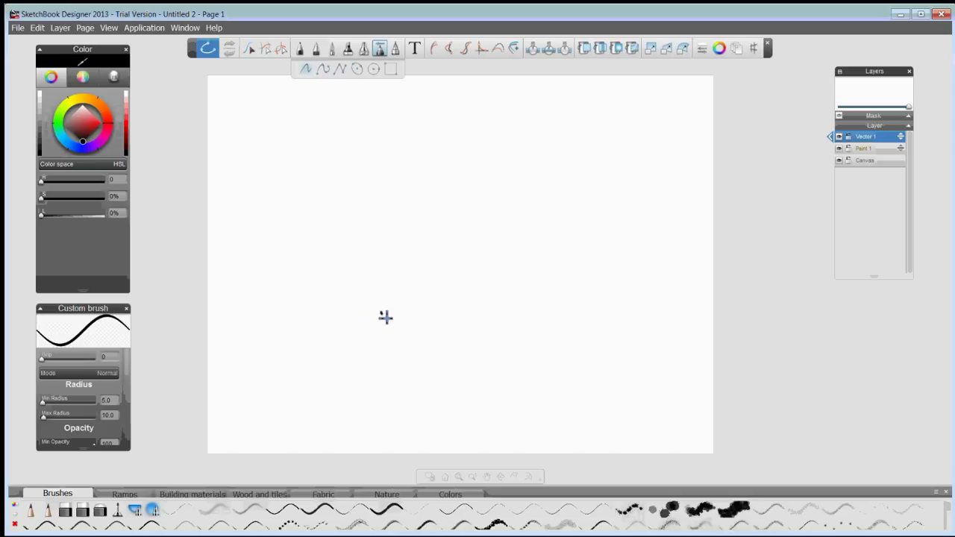
Sketch a loop near the page's top-left and convert it into a perfect circle.
{"action": "mouse_move", "coordinate": [289, 118]}
{"action": "left_mouse_down"}
{"action": "mouse_move", "coordinate": [322, 122]}
{"action": "mouse_move", "coordinate": [286, 128]}
{"action": "left_mouse_up"}
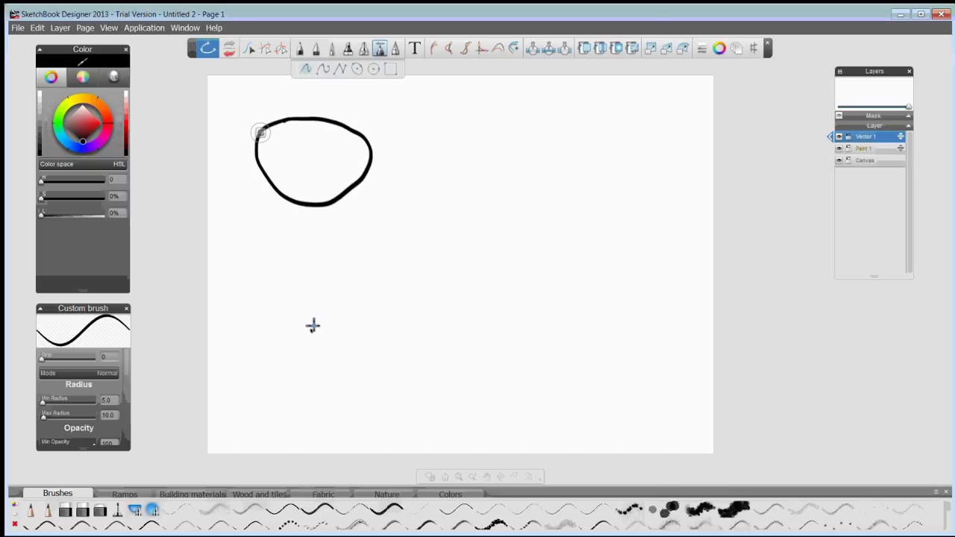
{"action": "left_click", "coordinate": [261, 134]}
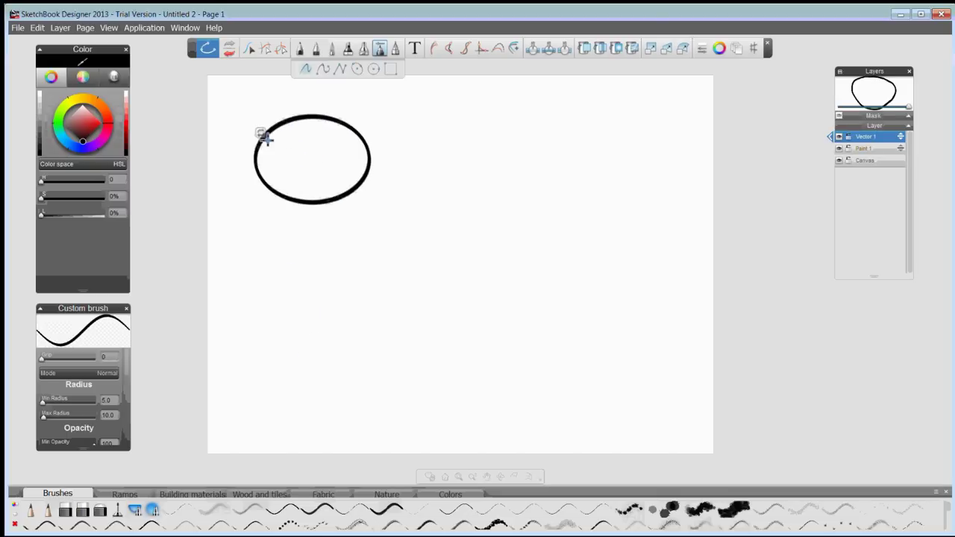
{"action": "left_click", "coordinate": [261, 133]}
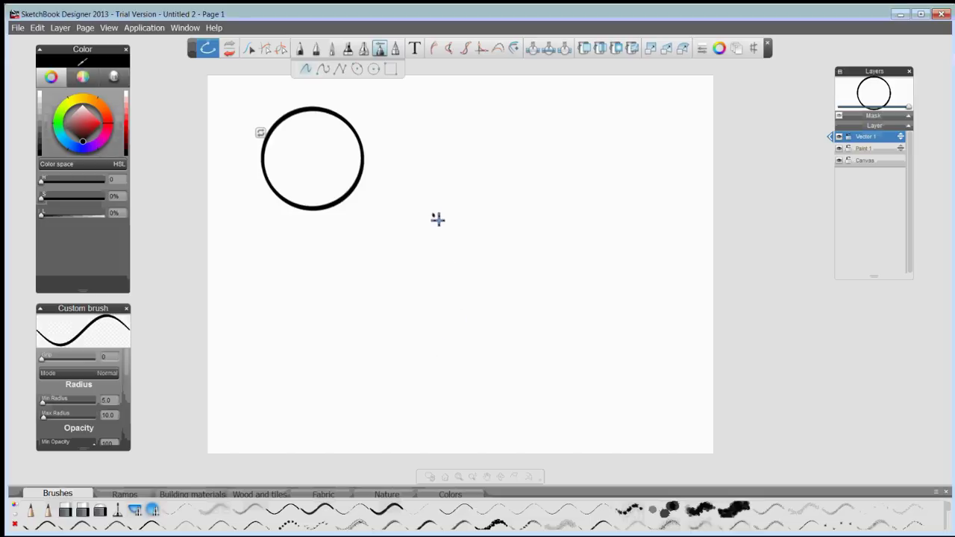
Draw a trial S-stroke mid-page and cycle its shapes, settling on a smooth arc.
{"action": "left_click_drag", "start_coordinate": [436, 216], "coordinate": [445, 403]}
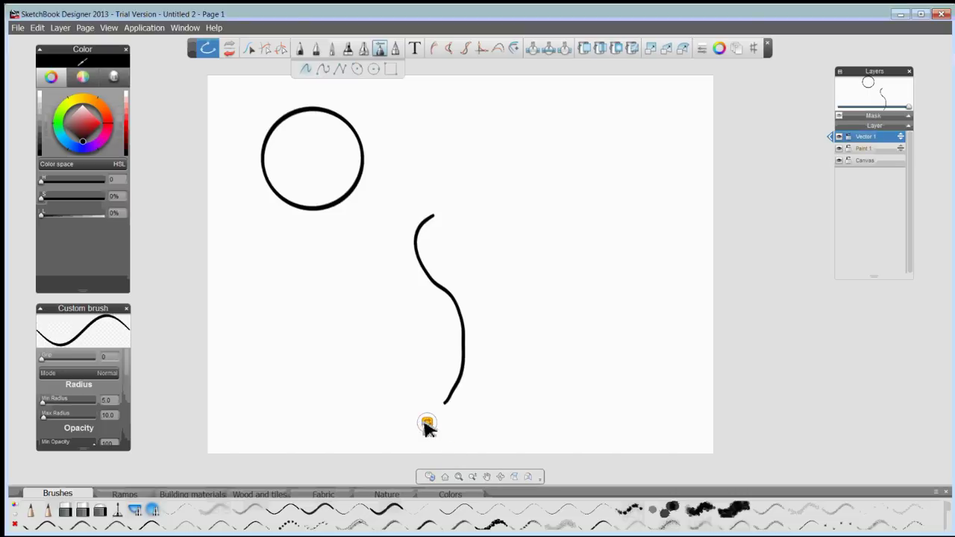
{"action": "left_click", "coordinate": [426, 423]}
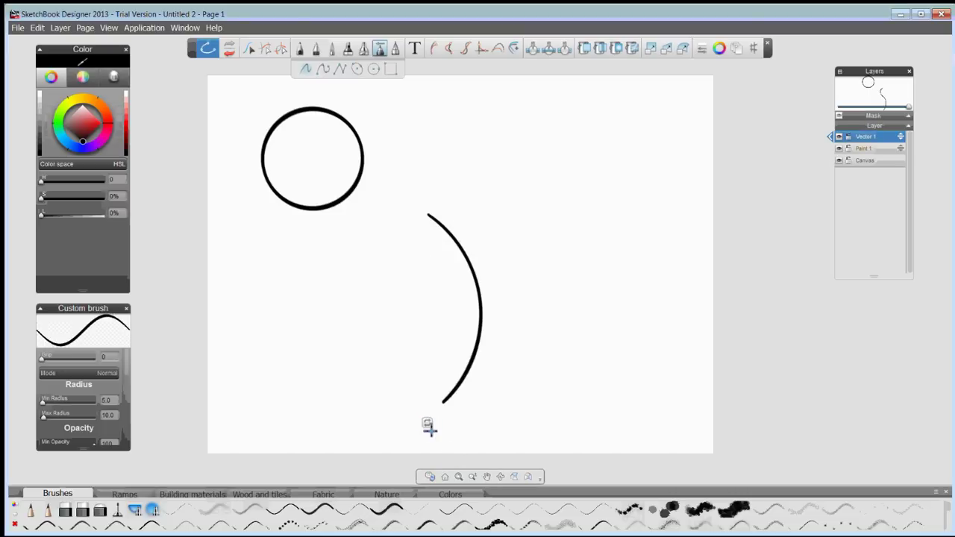
{"action": "left_click", "coordinate": [427, 424]}
{"action": "left_click", "coordinate": [427, 425]}
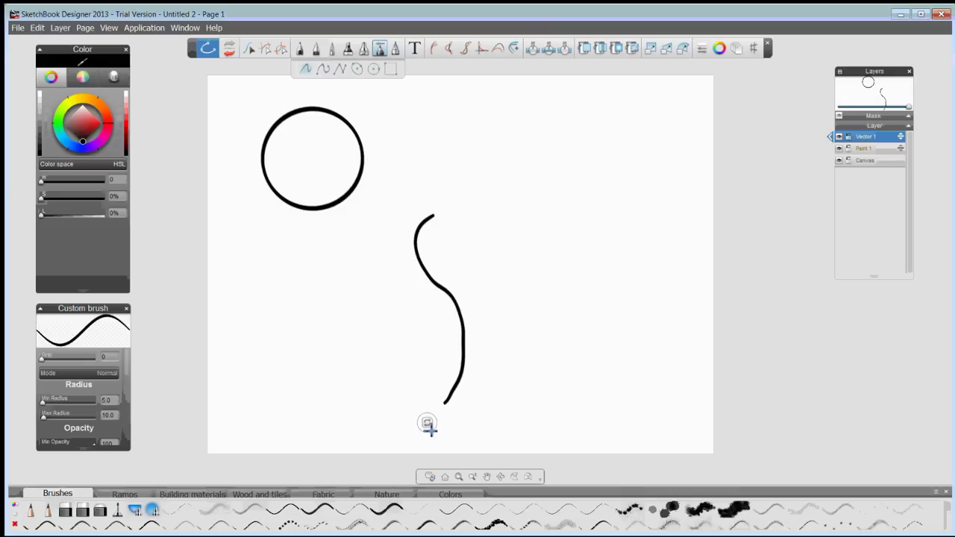
{"action": "left_click", "coordinate": [428, 424]}
{"action": "left_click", "coordinate": [428, 425]}
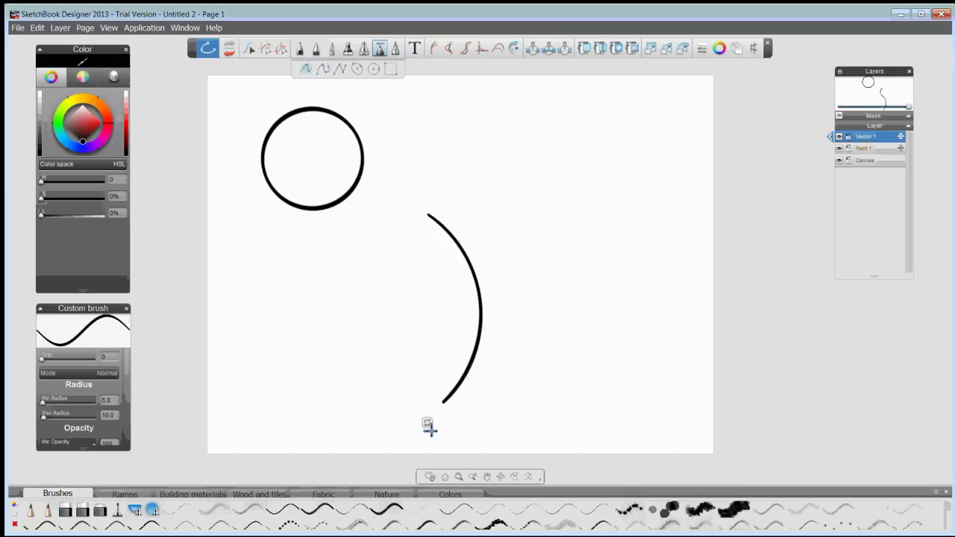
{"action": "left_click", "coordinate": [427, 424]}
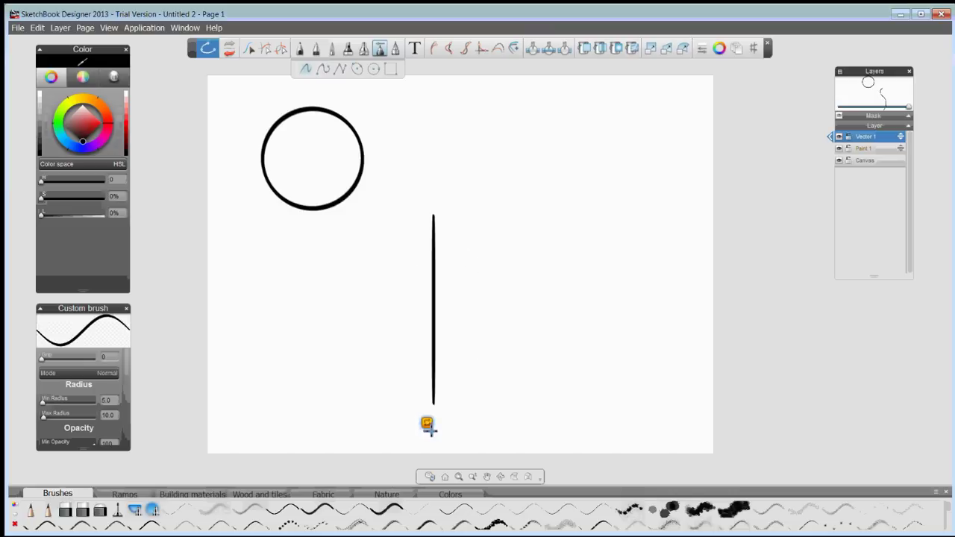
{"action": "left_click", "coordinate": [427, 425]}
{"action": "left_click", "coordinate": [427, 425]}
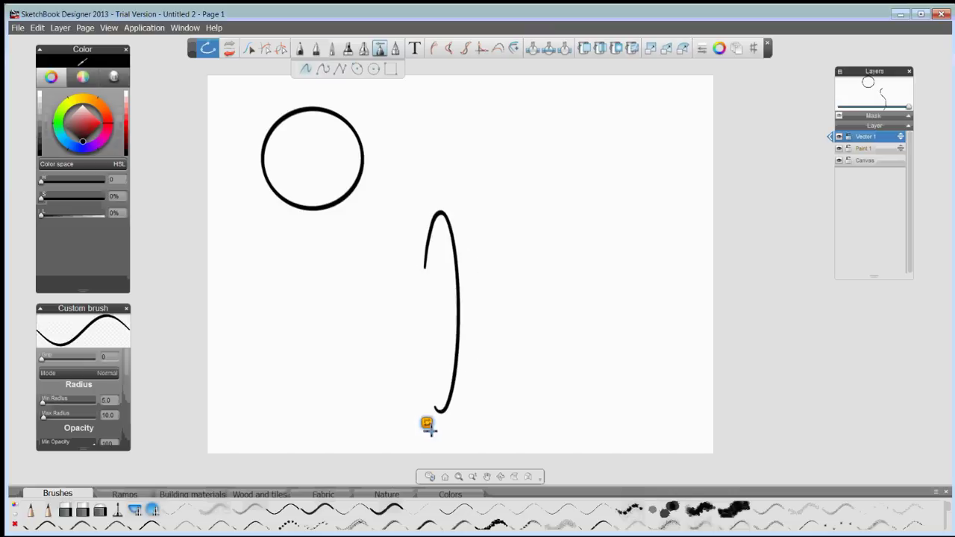
{"action": "left_click", "coordinate": [427, 424]}
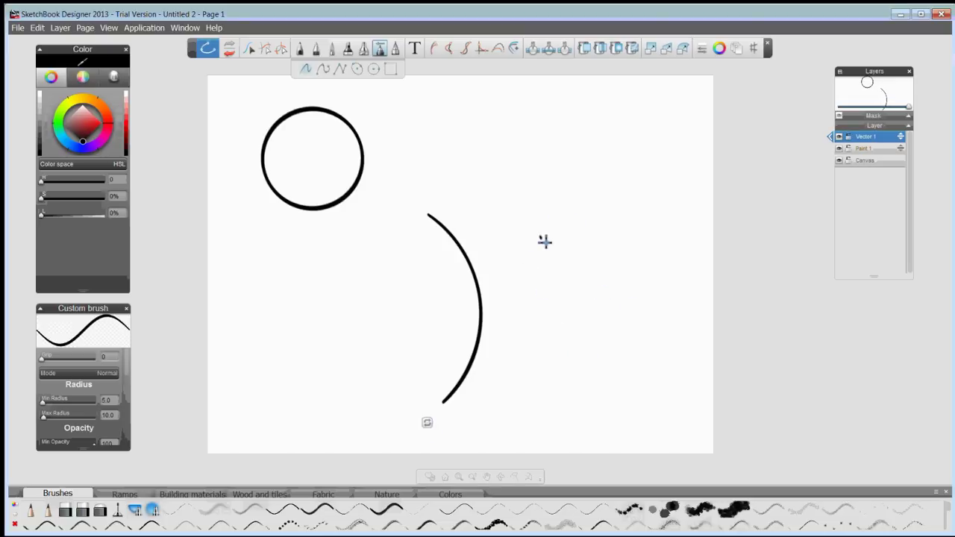
Select the trial arc stroke and delete it.
{"action": "left_click", "coordinate": [249, 48]}
{"action": "left_click", "coordinate": [464, 237]}
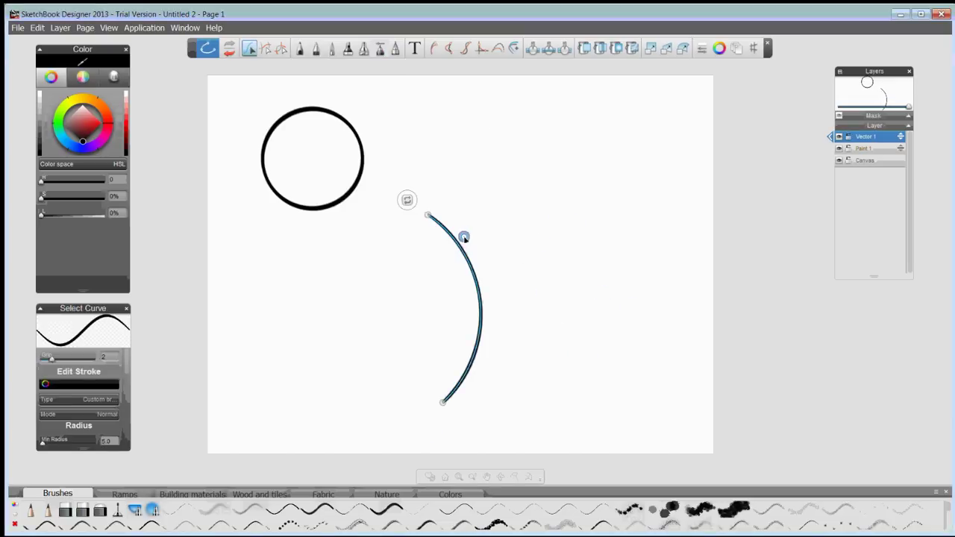
{"action": "key", "text": "Delete"}
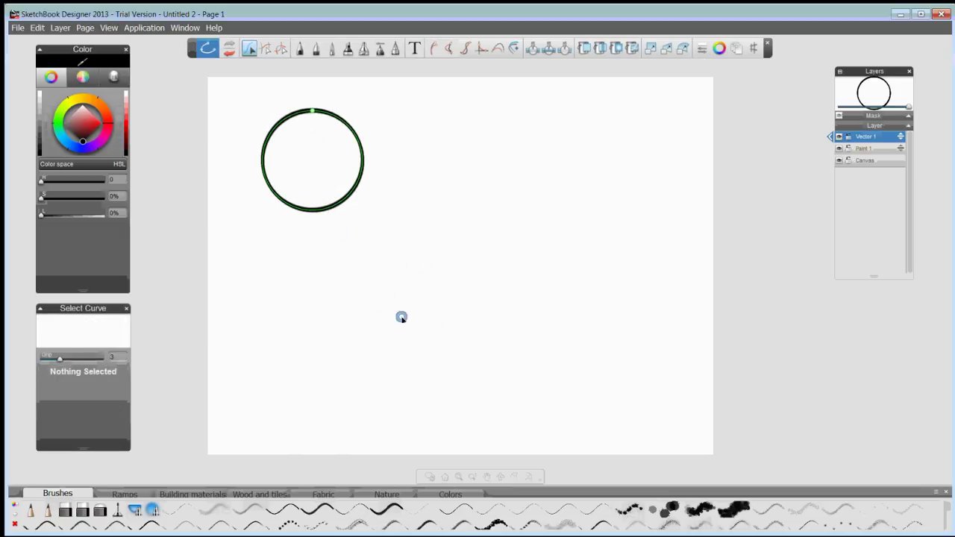
Pick the Pencil with the third nib, size 2.6 and intensity 63.
{"action": "left_click", "coordinate": [299, 48]}
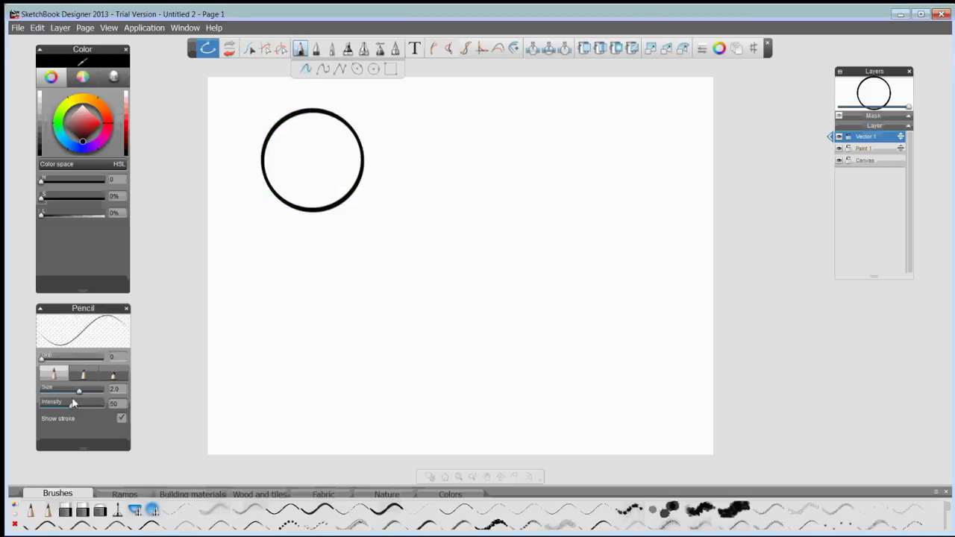
{"action": "left_click", "coordinate": [112, 375]}
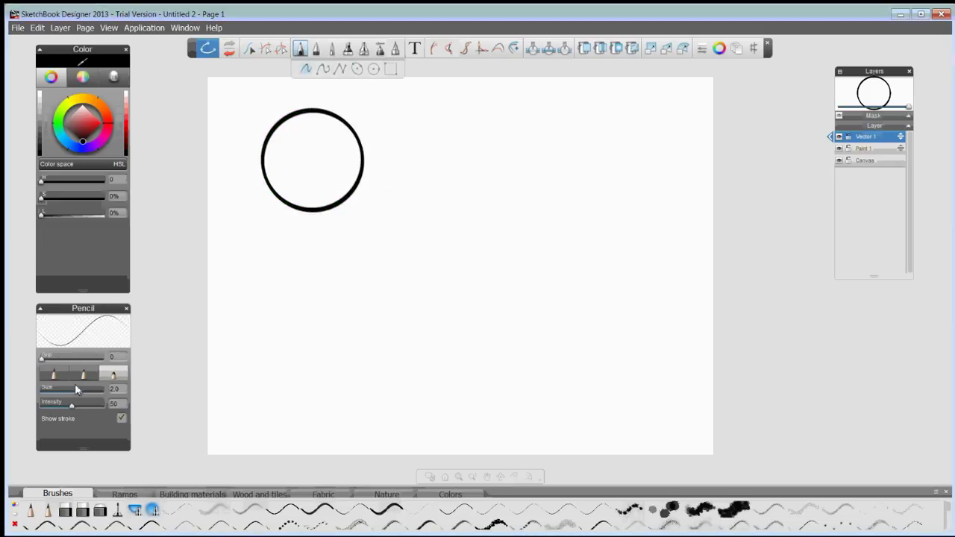
{"action": "left_click_drag", "start_coordinate": [75, 388], "coordinate": [77, 405]}
Sketch two small wheel loops side by side and convert them to circles.
{"action": "mouse_move", "coordinate": [362, 326]}
{"action": "left_mouse_down"}
{"action": "mouse_move", "coordinate": [379, 343]}
{"action": "mouse_move", "coordinate": [362, 329]}
{"action": "left_mouse_up"}
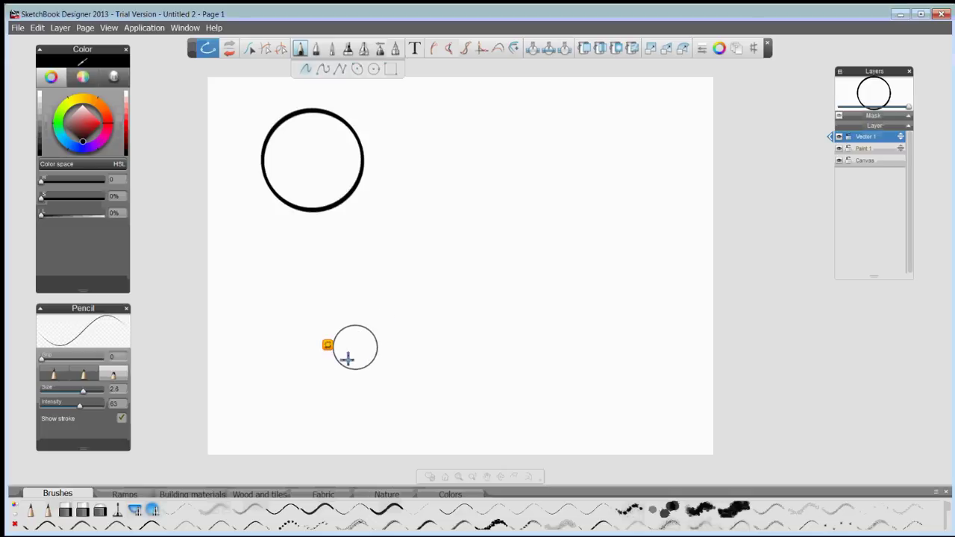
{"action": "mouse_move", "coordinate": [533, 340]}
{"action": "left_mouse_down"}
{"action": "mouse_move", "coordinate": [507, 345]}
{"action": "mouse_move", "coordinate": [534, 339]}
{"action": "left_mouse_up"}
{"action": "left_click", "coordinate": [505, 370]}
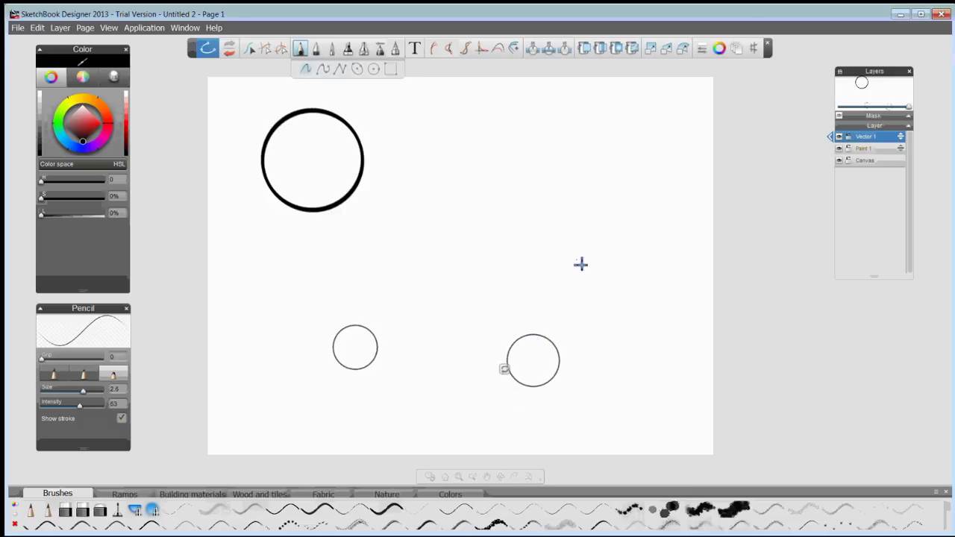
Move the right wheel circle up level with the left one.
{"action": "left_click", "coordinate": [650, 47]}
{"action": "left_click", "coordinate": [532, 361]}
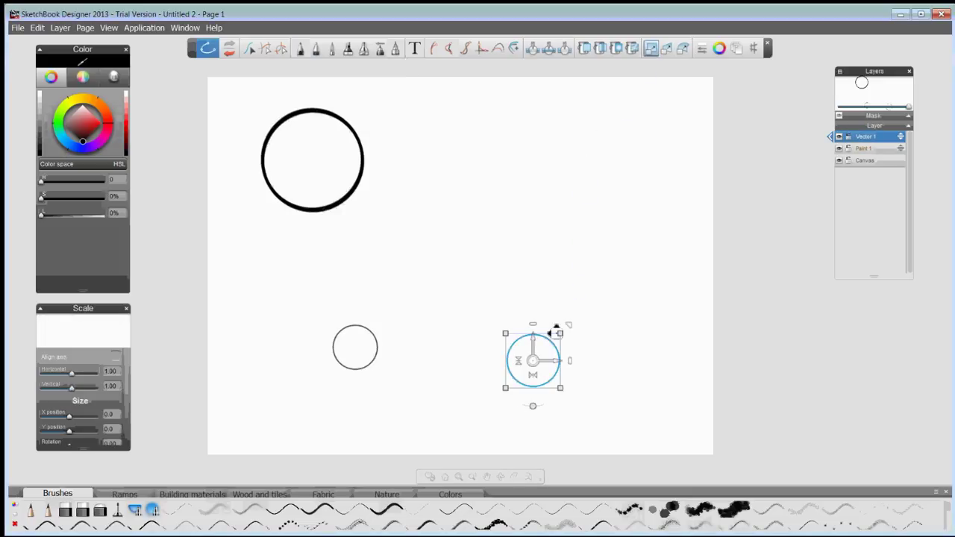
{"action": "mouse_move", "coordinate": [538, 344]}
{"action": "left_mouse_down"}
{"action": "mouse_move", "coordinate": [538, 329]}
{"action": "mouse_move", "coordinate": [563, 331]}
{"action": "mouse_move", "coordinate": [565, 316]}
{"action": "left_mouse_up"}
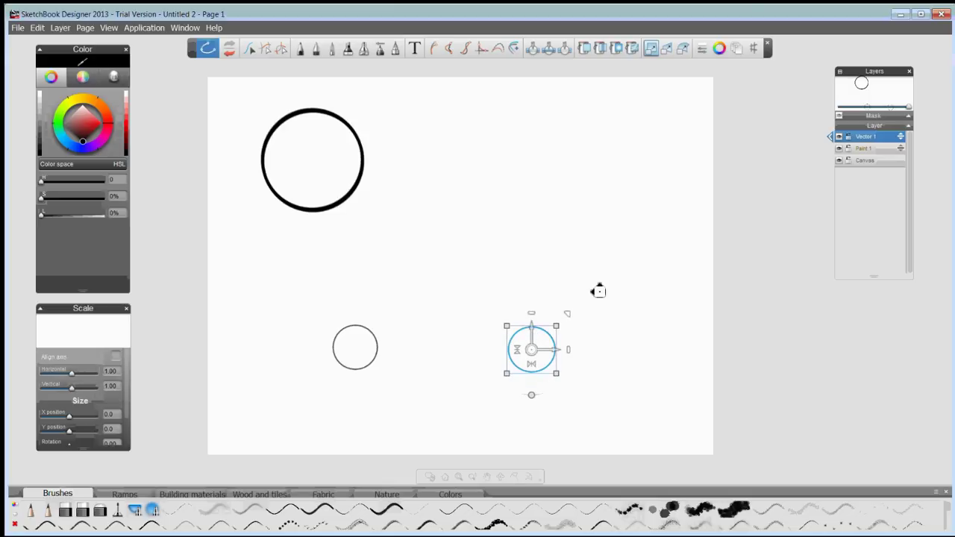
{"action": "left_click", "coordinate": [248, 49]}
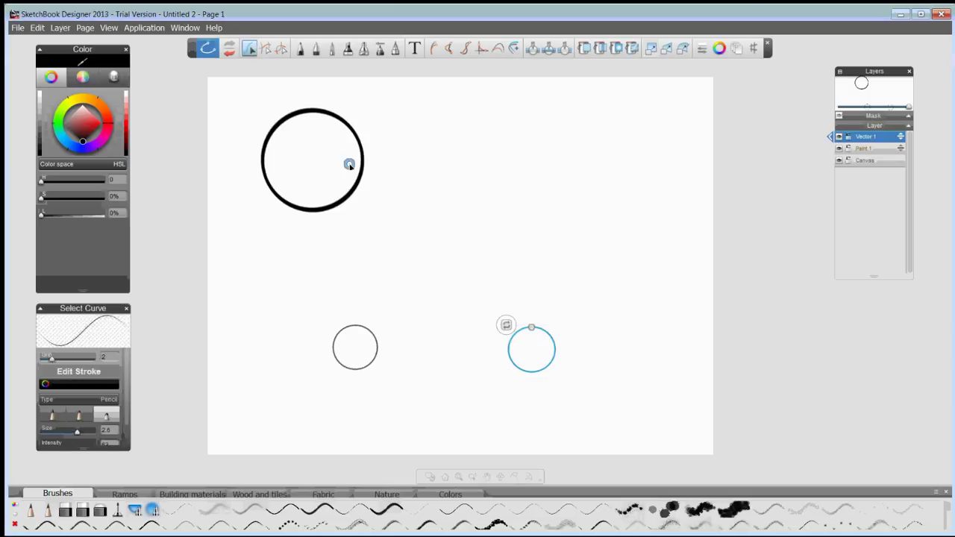
{"action": "left_click", "coordinate": [298, 49]}
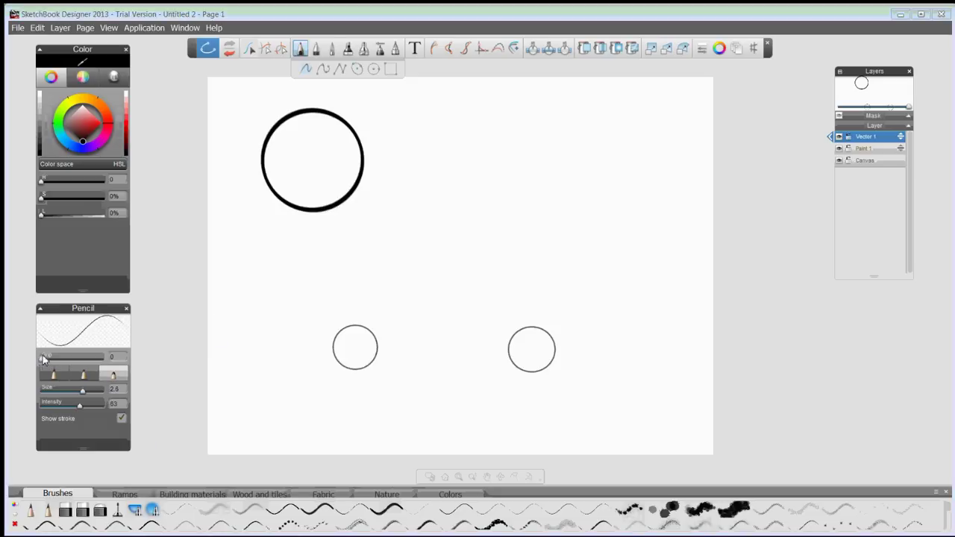
Set the pencil size to 8.4 and draw a smoothed, bold hood curve above the wheels.
{"action": "left_click_drag", "start_coordinate": [58, 359], "coordinate": [41, 359]}
{"action": "left_click_drag", "start_coordinate": [81, 390], "coordinate": [98, 390]}
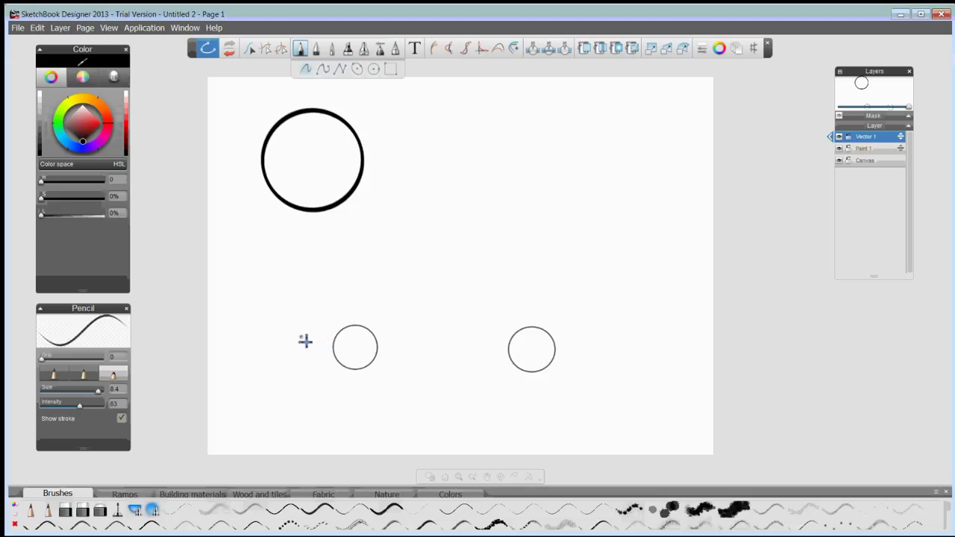
{"action": "left_click_drag", "start_coordinate": [298, 332], "coordinate": [456, 282]}
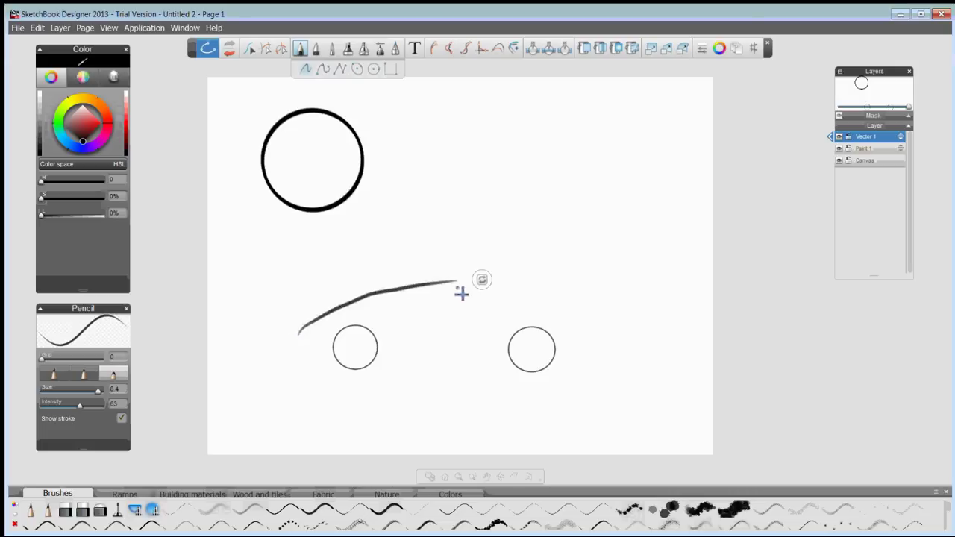
{"action": "left_click", "coordinate": [482, 280]}
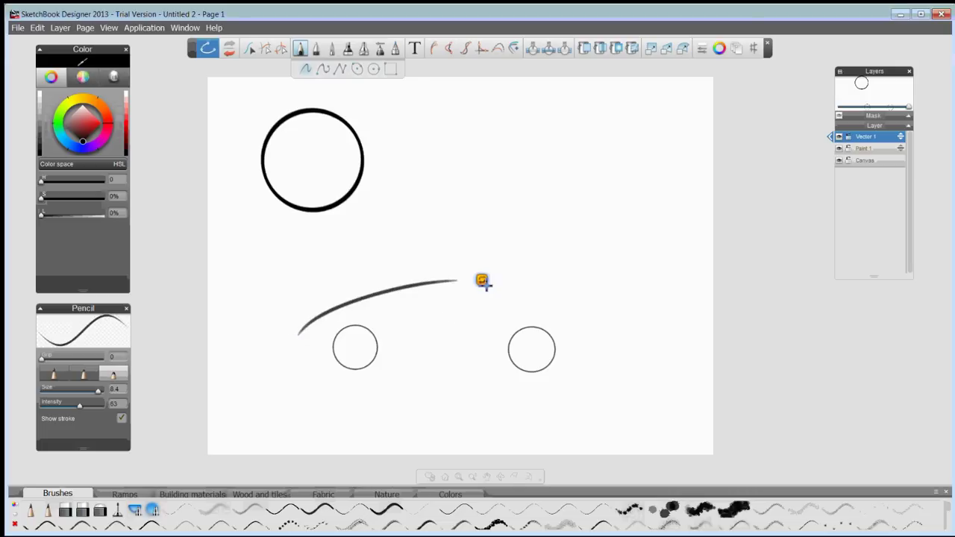
{"action": "left_click", "coordinate": [482, 280]}
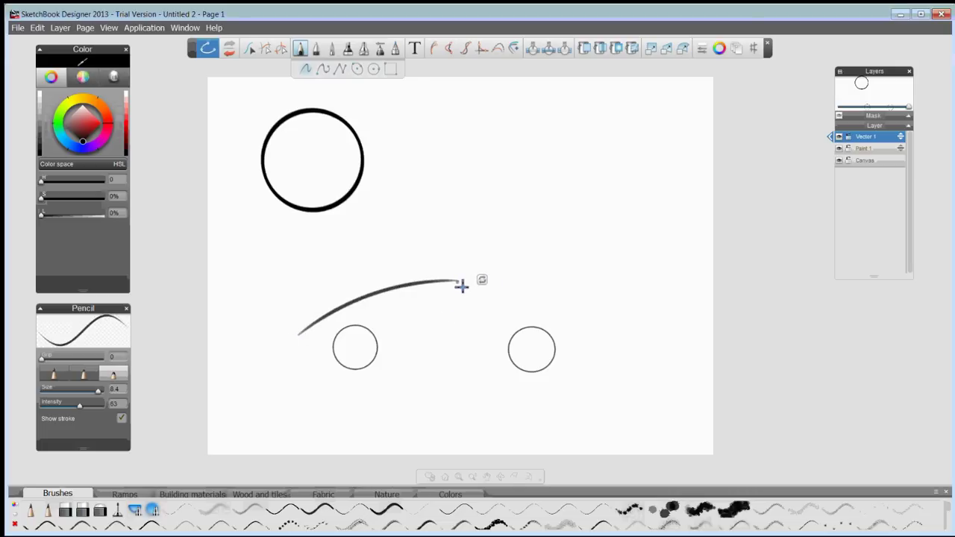
Draw the windshield step, straight rear deck, vertical tail, underbody and front bumper strokes.
{"action": "mouse_move", "coordinate": [460, 281]}
{"action": "left_mouse_down"}
{"action": "mouse_move", "coordinate": [460, 314]}
{"action": "mouse_move", "coordinate": [571, 308]}
{"action": "left_mouse_up"}
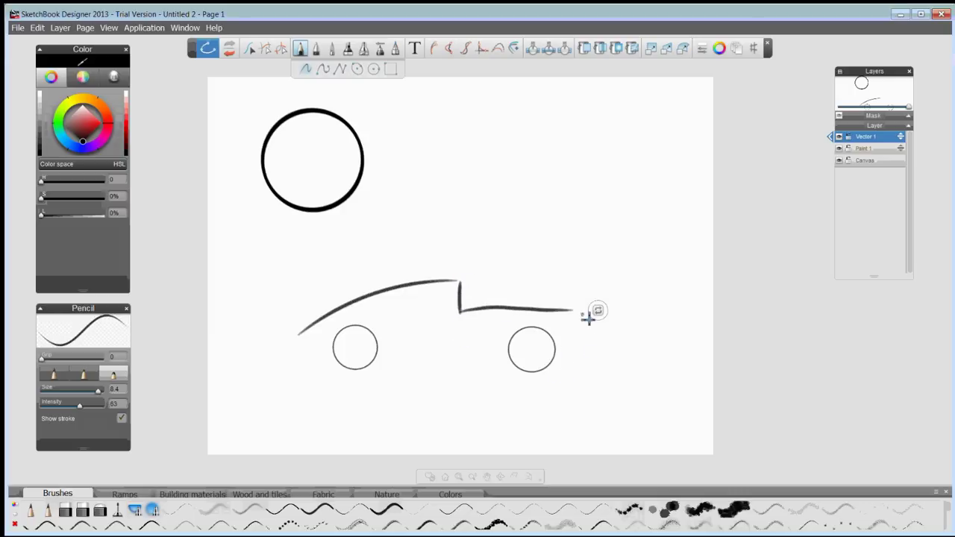
{"action": "left_click", "coordinate": [597, 310]}
{"action": "mouse_move", "coordinate": [575, 312]}
{"action": "left_mouse_down"}
{"action": "mouse_move", "coordinate": [575, 364]}
{"action": "mouse_move", "coordinate": [556, 361]}
{"action": "left_mouse_up"}
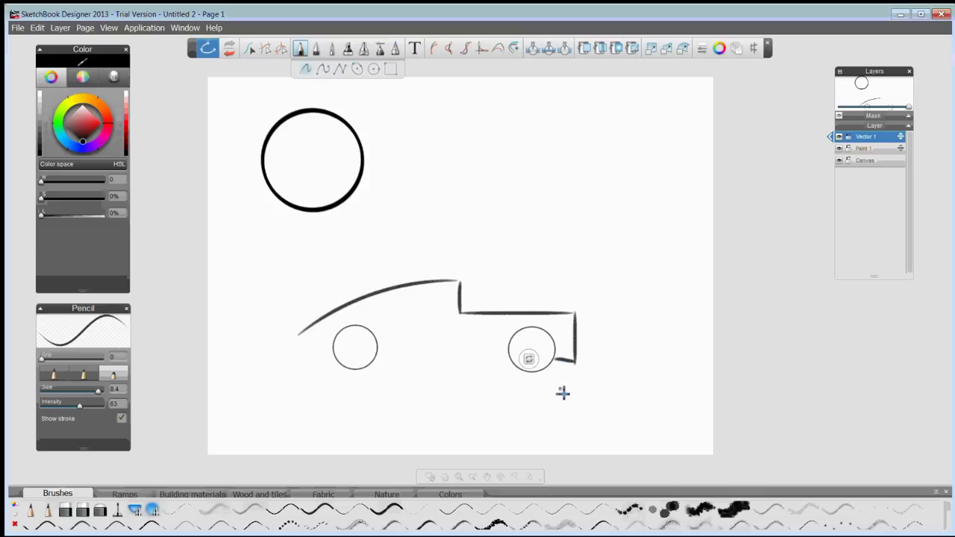
{"action": "left_click_drag", "start_coordinate": [497, 349], "coordinate": [369, 343]}
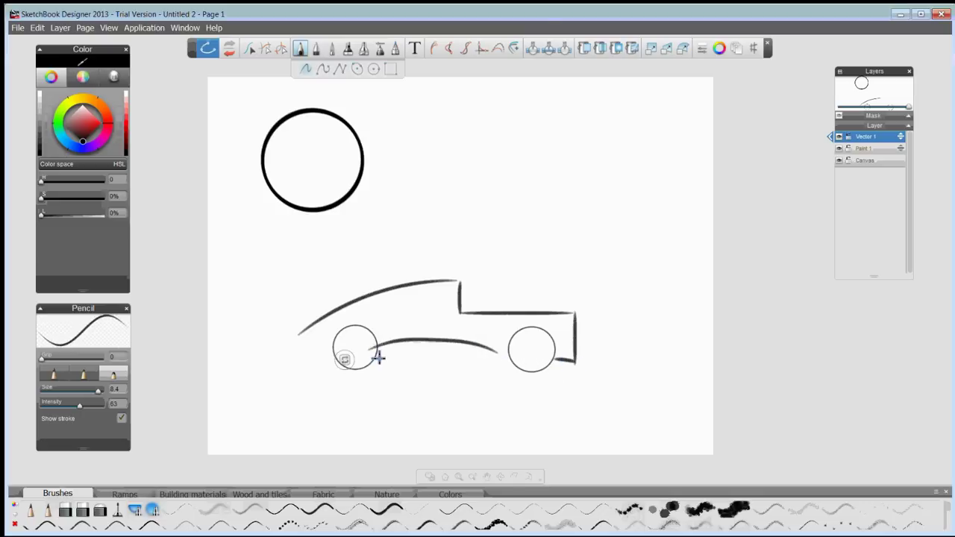
{"action": "mouse_move", "coordinate": [298, 333]}
{"action": "left_mouse_down"}
{"action": "mouse_move", "coordinate": [305, 355]}
{"action": "mouse_move", "coordinate": [334, 351]}
{"action": "left_mouse_up"}
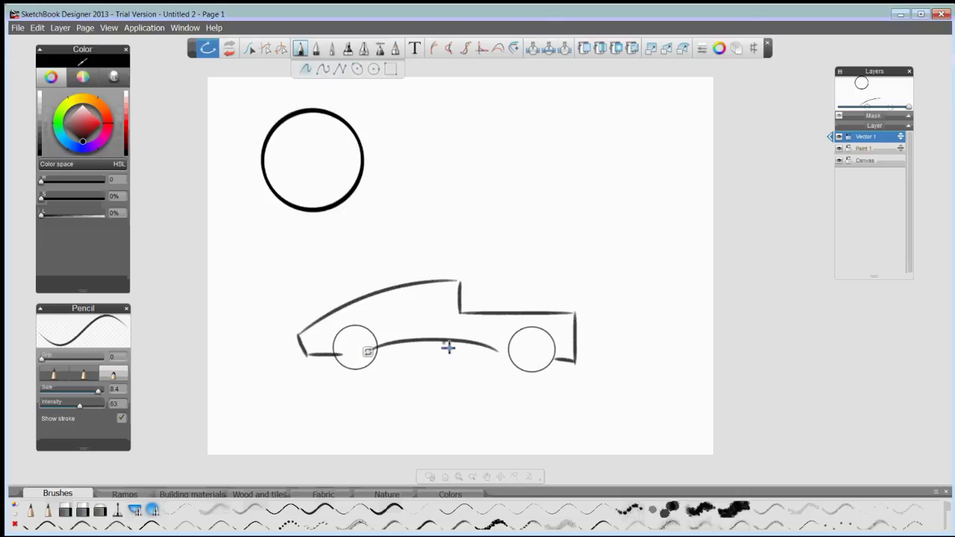
{"action": "key", "text": "space"}
{"action": "left_click_drag", "start_coordinate": [443, 322], "coordinate": [451, 246]}
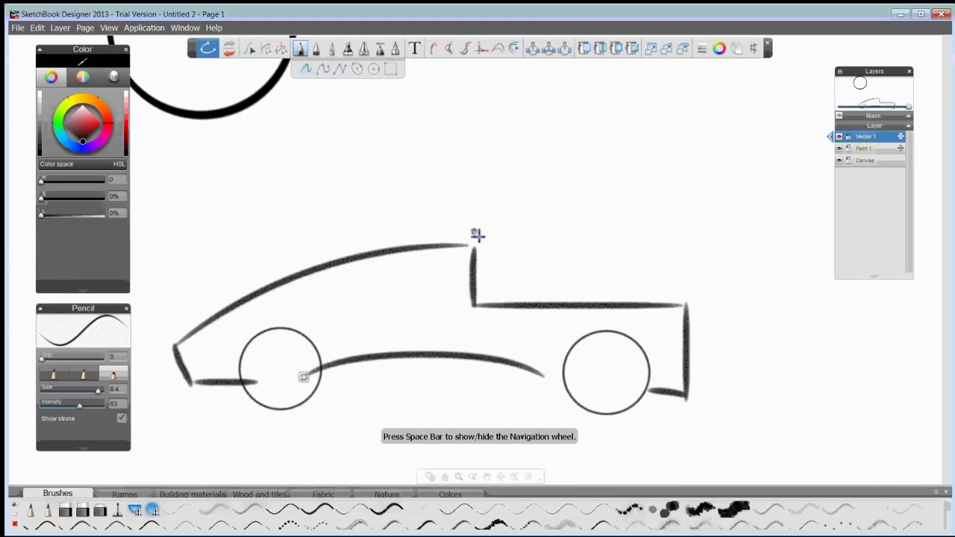
Combine the roof with the pillar and the rear deck with the tail using enlarged rounded corners.
{"action": "left_click", "coordinate": [477, 46]}
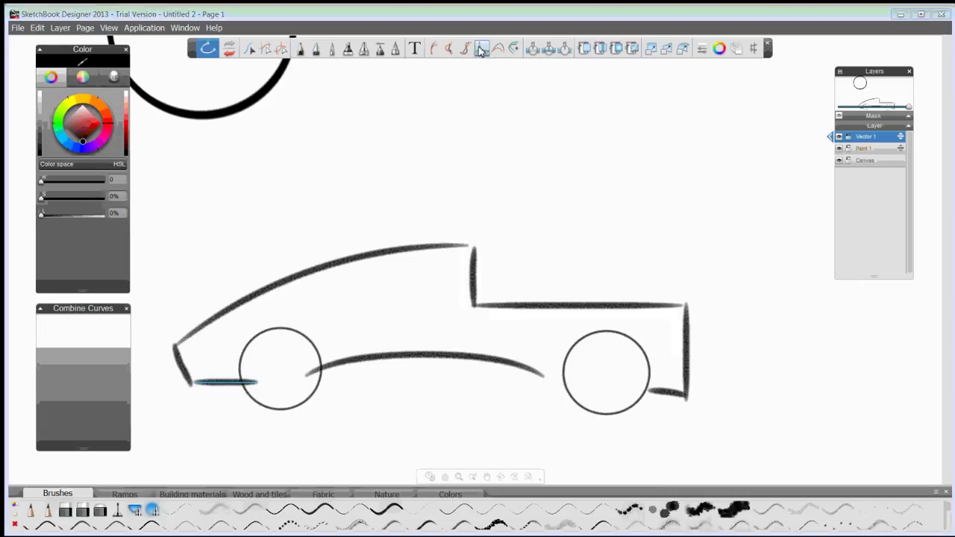
{"action": "left_click", "coordinate": [466, 261]}
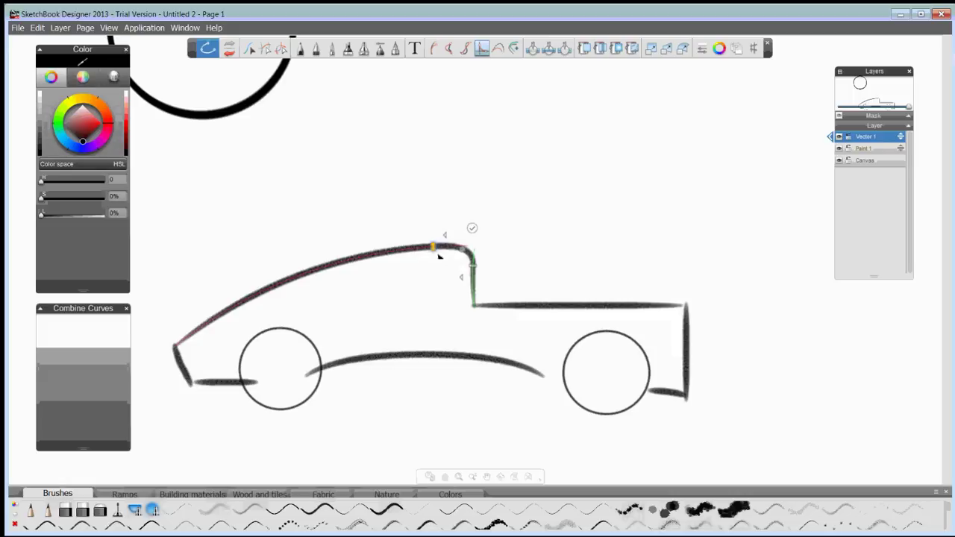
{"action": "left_click_drag", "start_coordinate": [438, 255], "coordinate": [477, 290]}
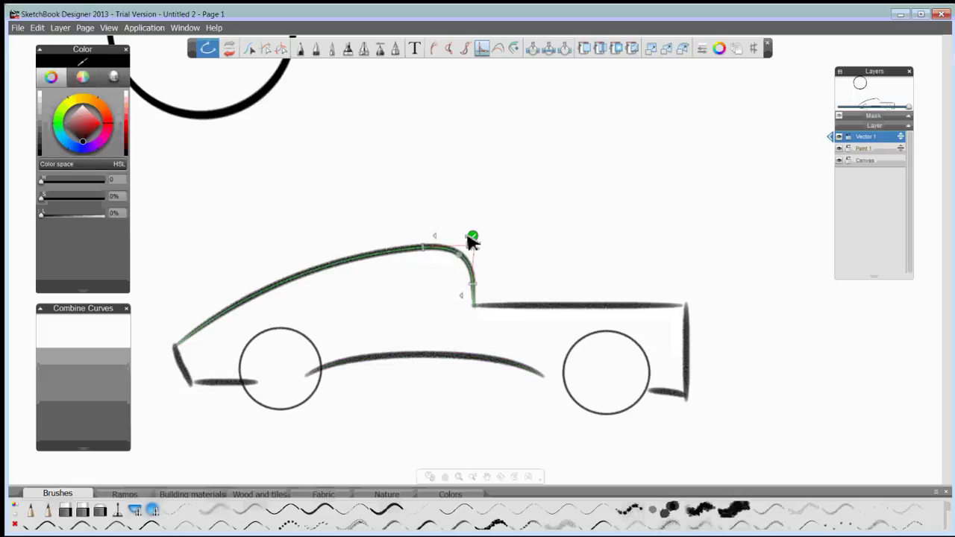
{"action": "left_click", "coordinate": [472, 237]}
{"action": "left_click", "coordinate": [649, 305]}
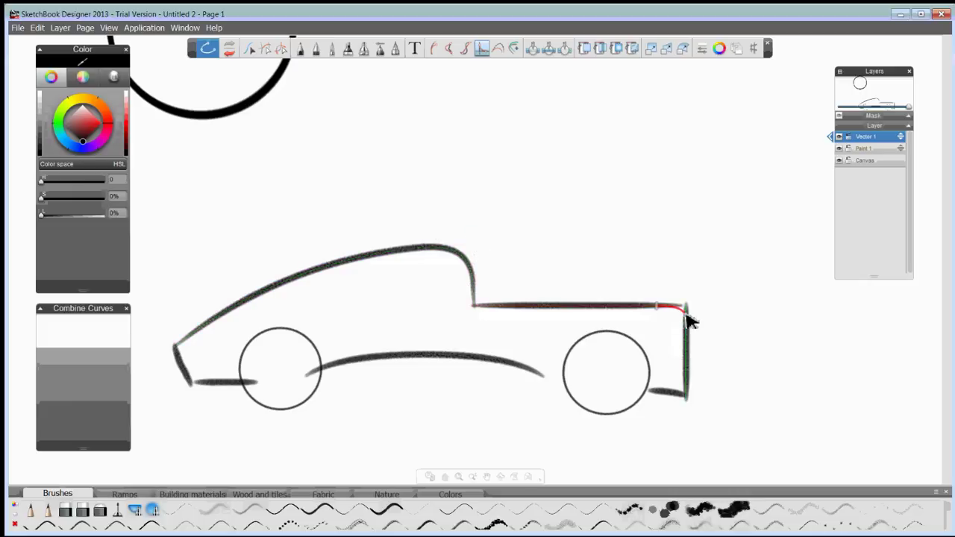
{"action": "left_click", "coordinate": [687, 321]}
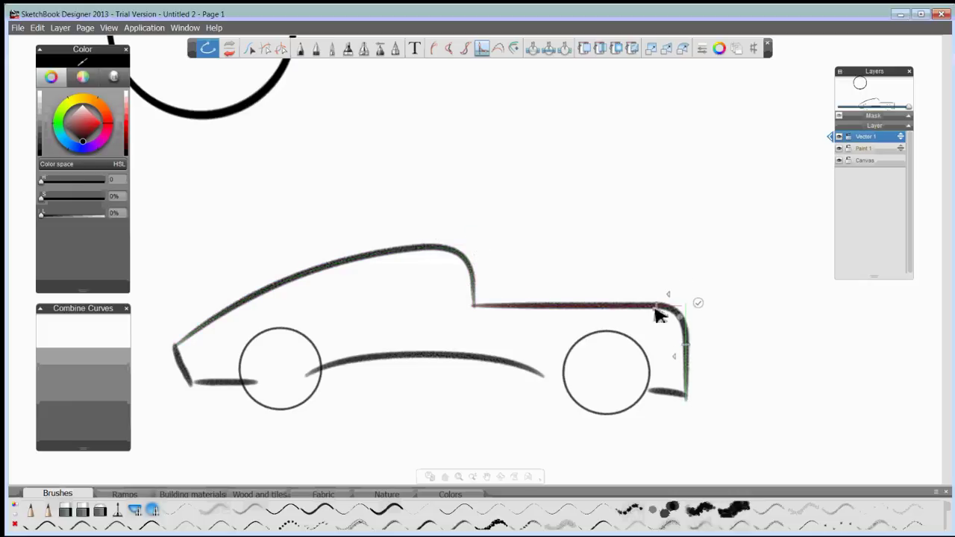
{"action": "left_click_drag", "start_coordinate": [658, 315], "coordinate": [629, 305]}
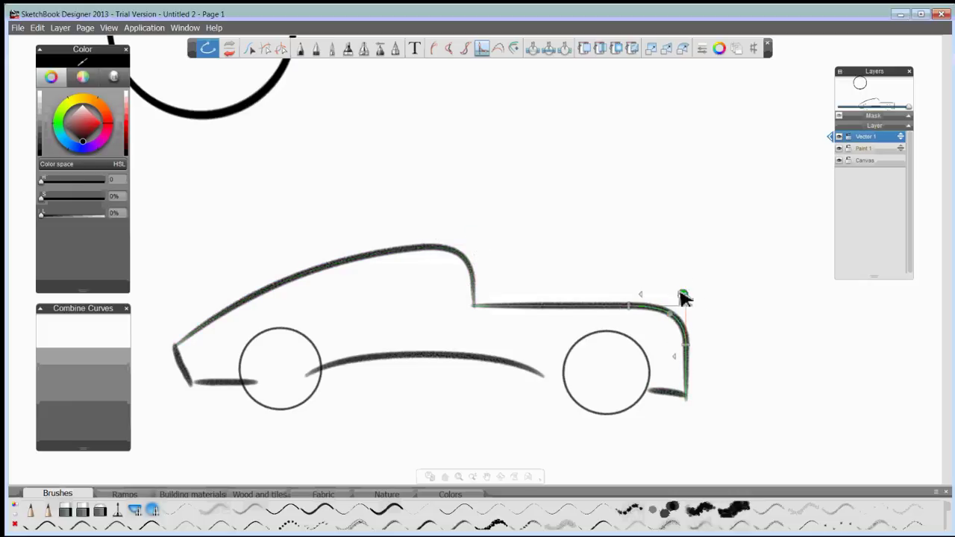
{"action": "left_click", "coordinate": [683, 297]}
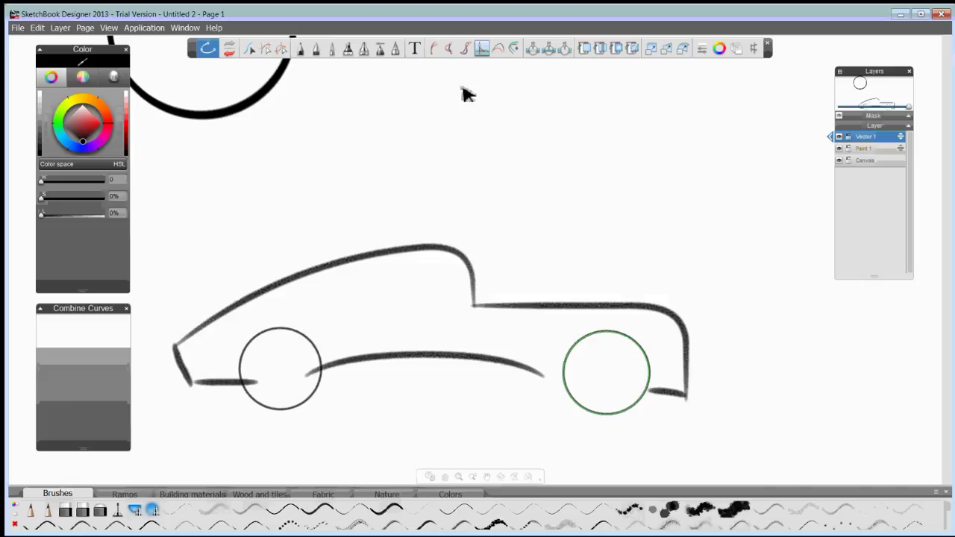
Smooth the rear part of the roof curve near the corner.
{"action": "left_click", "coordinate": [449, 47]}
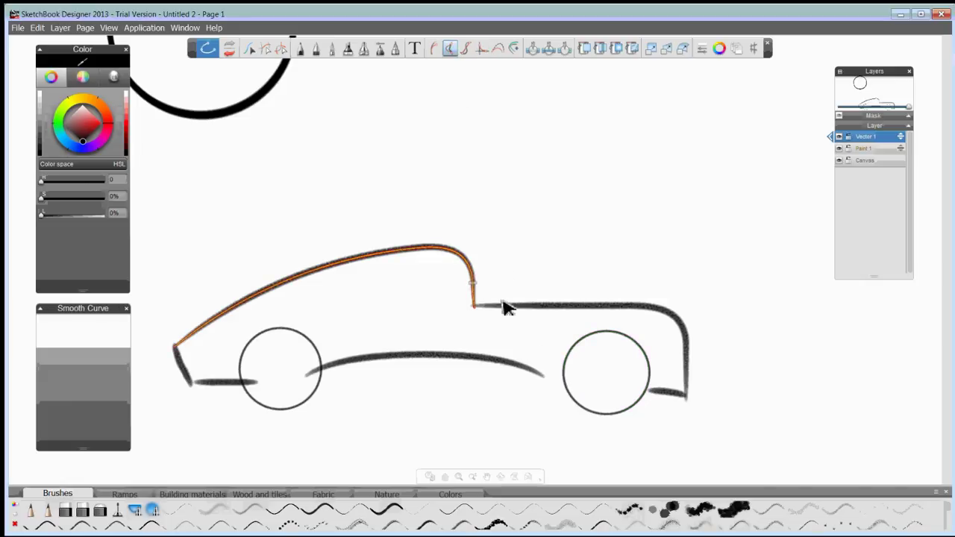
{"action": "left_click_drag", "start_coordinate": [470, 276], "coordinate": [361, 258]}
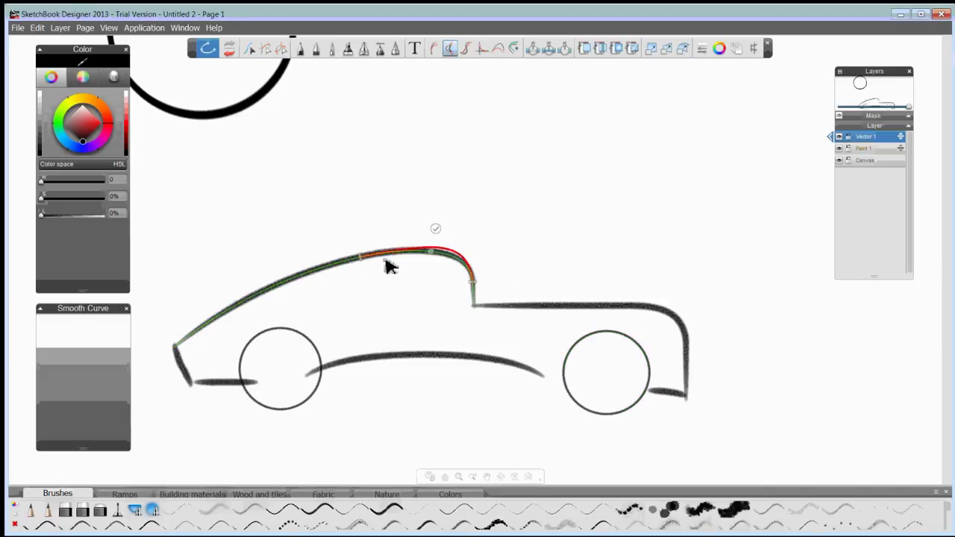
{"action": "mouse_move", "coordinate": [437, 251]}
{"action": "left_mouse_down"}
{"action": "mouse_move", "coordinate": [433, 291]}
{"action": "mouse_move", "coordinate": [444, 253]}
{"action": "mouse_move", "coordinate": [348, 261]}
{"action": "mouse_move", "coordinate": [293, 278]}
{"action": "mouse_move", "coordinate": [443, 252]}
{"action": "left_mouse_up"}
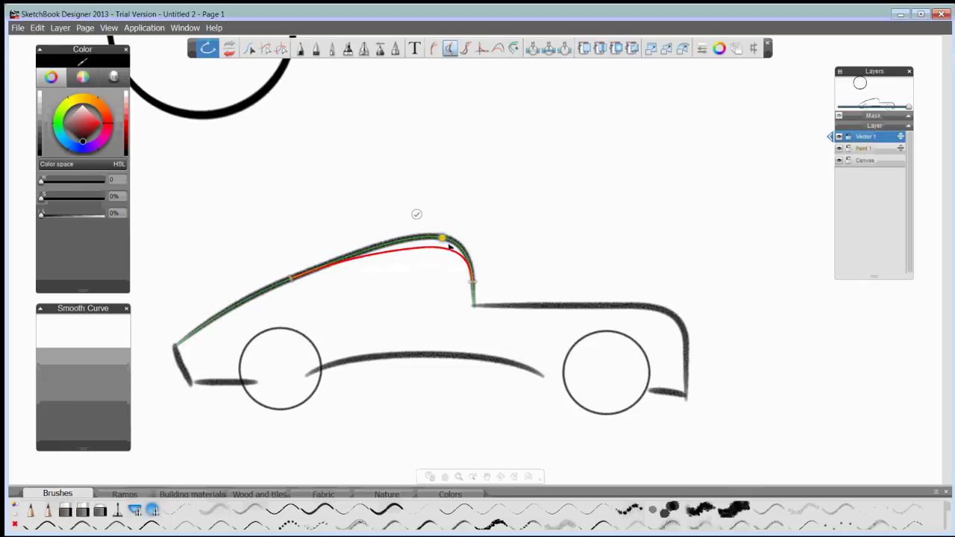
{"action": "left_click", "coordinate": [416, 214]}
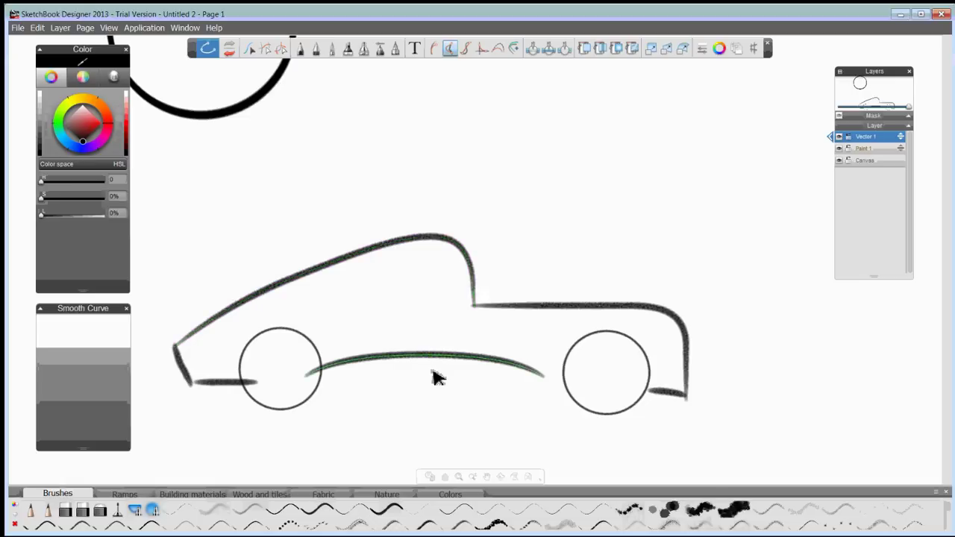
Join the roof and rear deck curves into one upper body outline.
{"action": "left_click", "coordinate": [482, 48]}
{"action": "left_click_drag", "start_coordinate": [472, 292], "coordinate": [495, 306]}
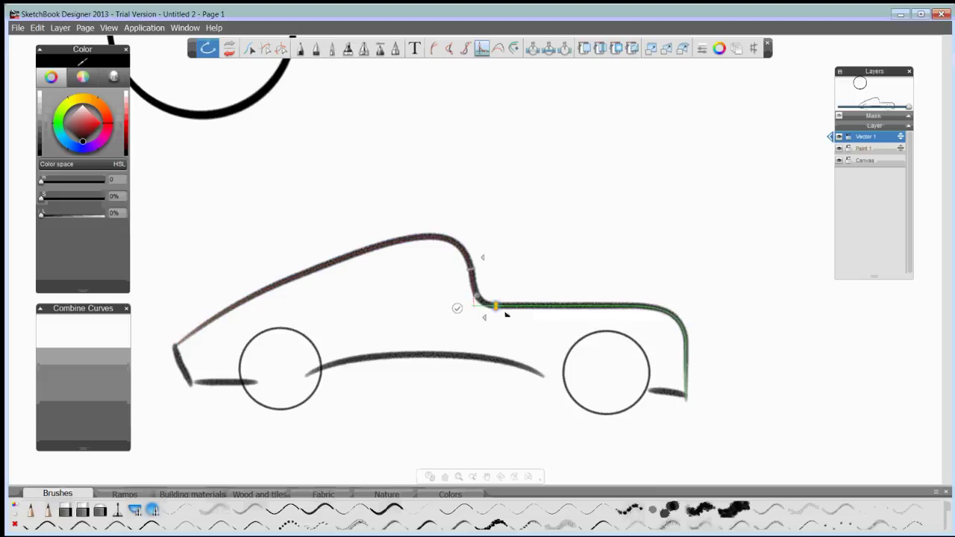
{"action": "mouse_move", "coordinate": [505, 314]}
{"action": "left_mouse_down"}
{"action": "mouse_move", "coordinate": [620, 319]}
{"action": "mouse_move", "coordinate": [488, 300]}
{"action": "left_mouse_up"}
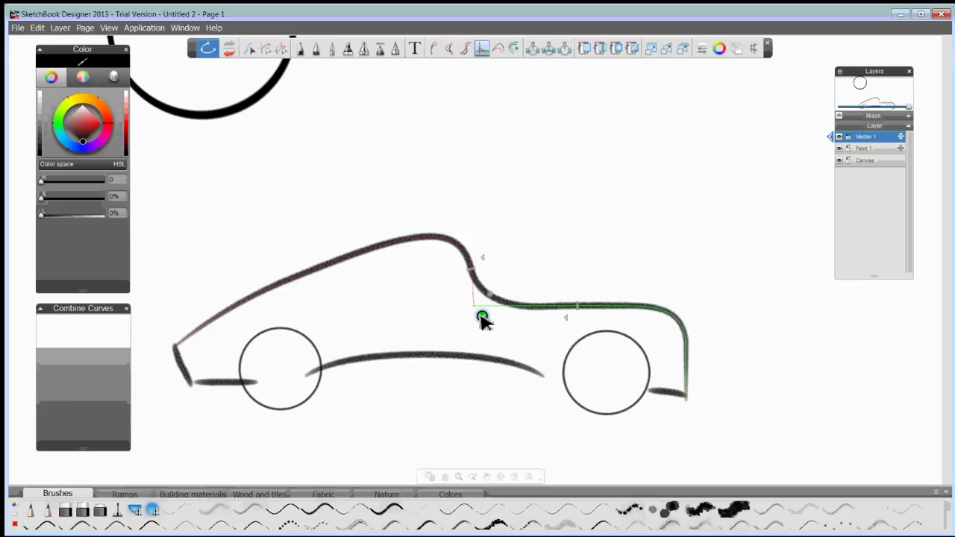
{"action": "left_click", "coordinate": [487, 320]}
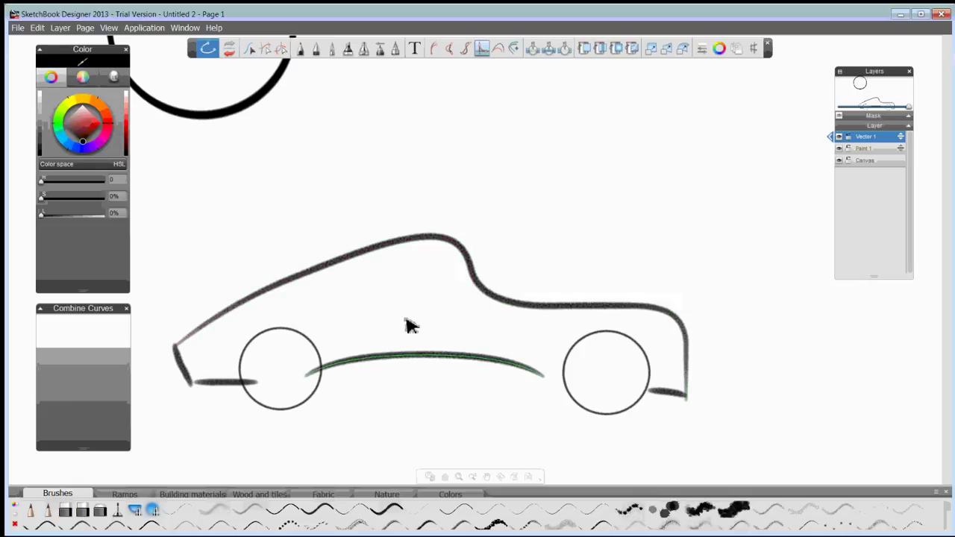
{"action": "left_click", "coordinate": [425, 237]}
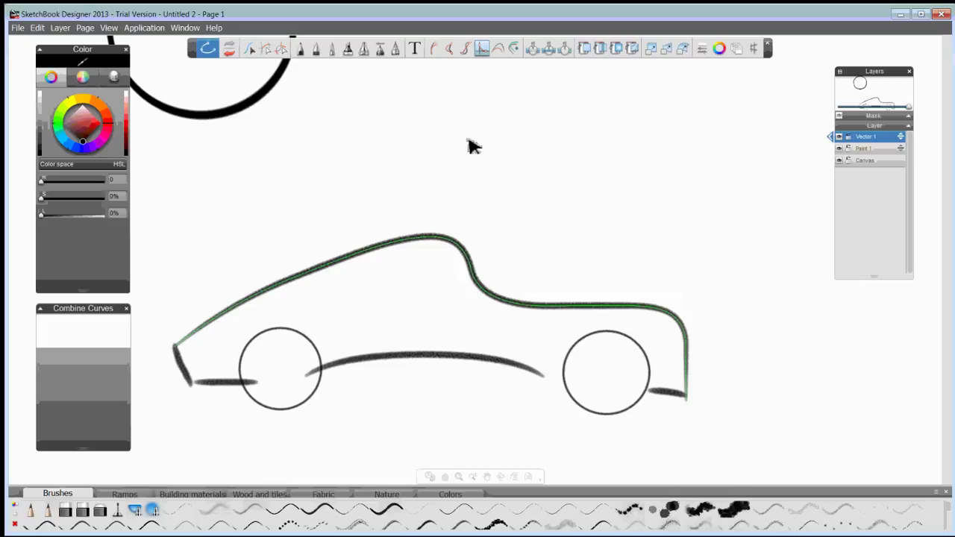
Restroke the underbody curve between the wheels into a higher arch.
{"action": "left_click", "coordinate": [497, 49]}
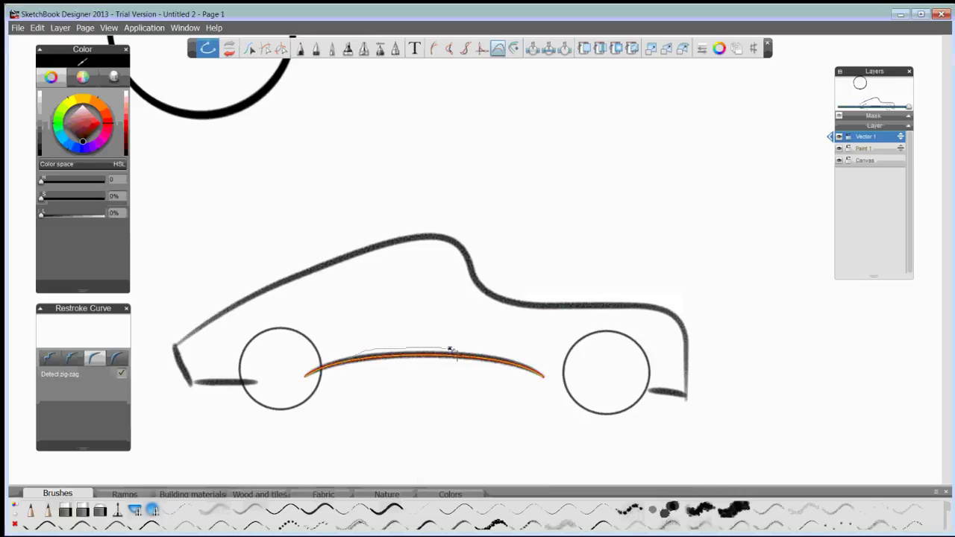
{"action": "left_click_drag", "start_coordinate": [350, 364], "coordinate": [459, 349]}
{"action": "left_click_drag", "start_coordinate": [352, 369], "coordinate": [447, 336]}
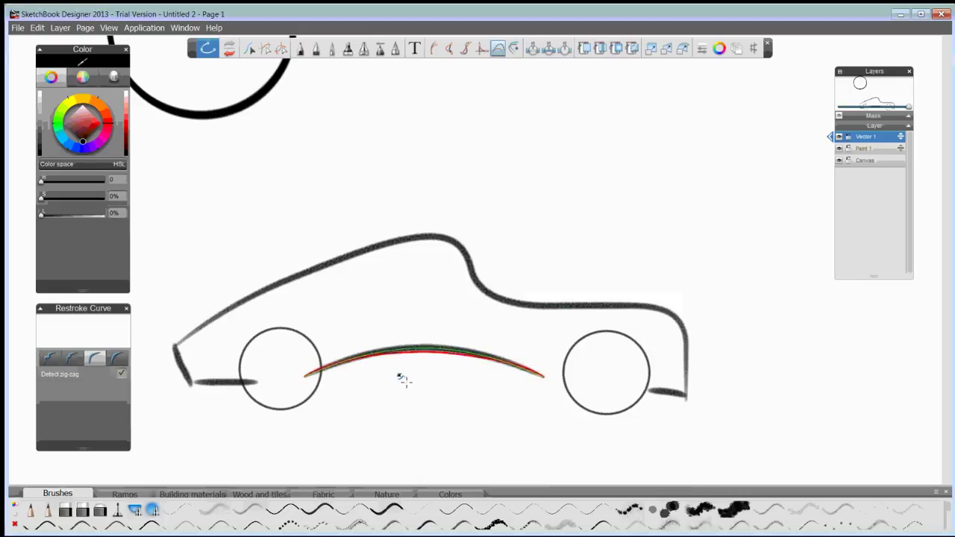
{"action": "left_click_drag", "start_coordinate": [351, 366], "coordinate": [435, 329]}
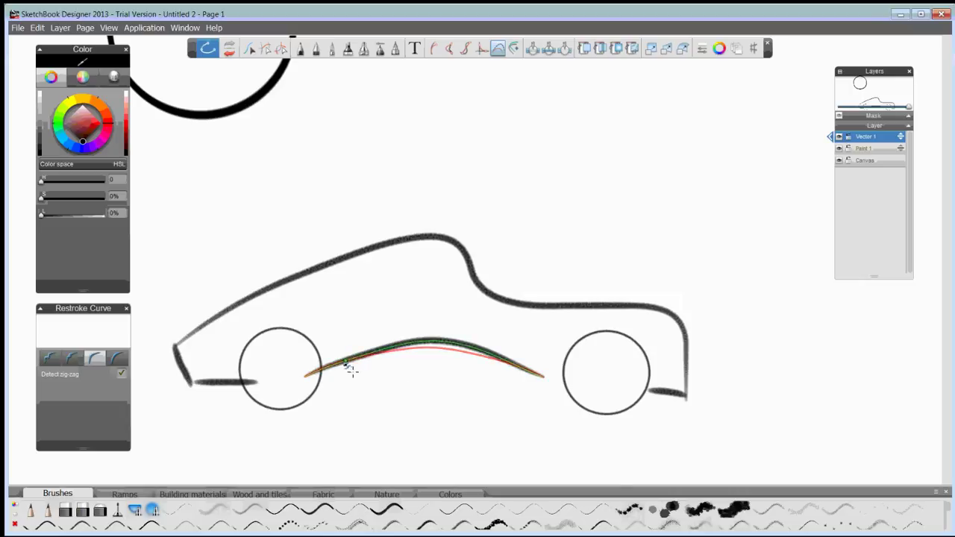
{"action": "left_click_drag", "start_coordinate": [348, 366], "coordinate": [500, 361]}
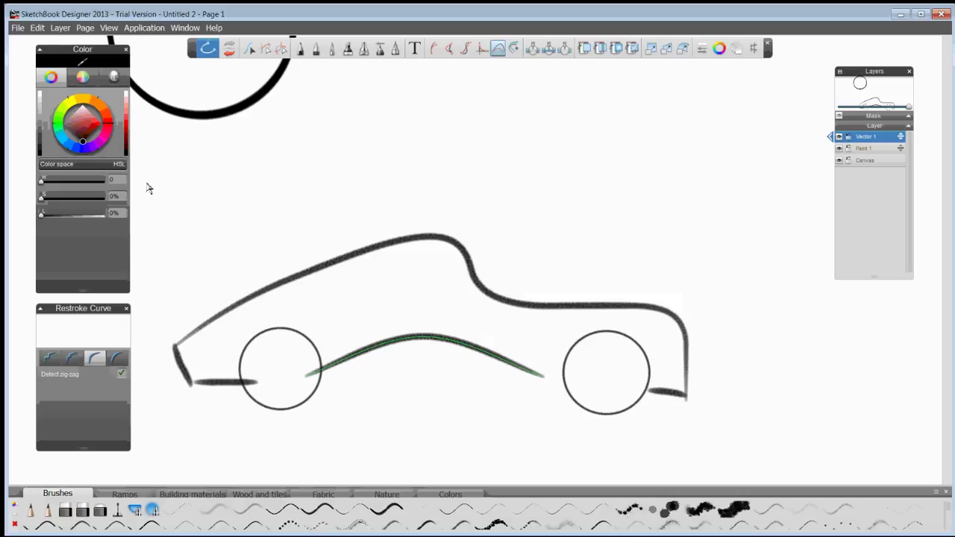
Zoom out to see the whole page, then switch to the PowerPoint presentation.
{"action": "left_click", "coordinate": [317, 267]}
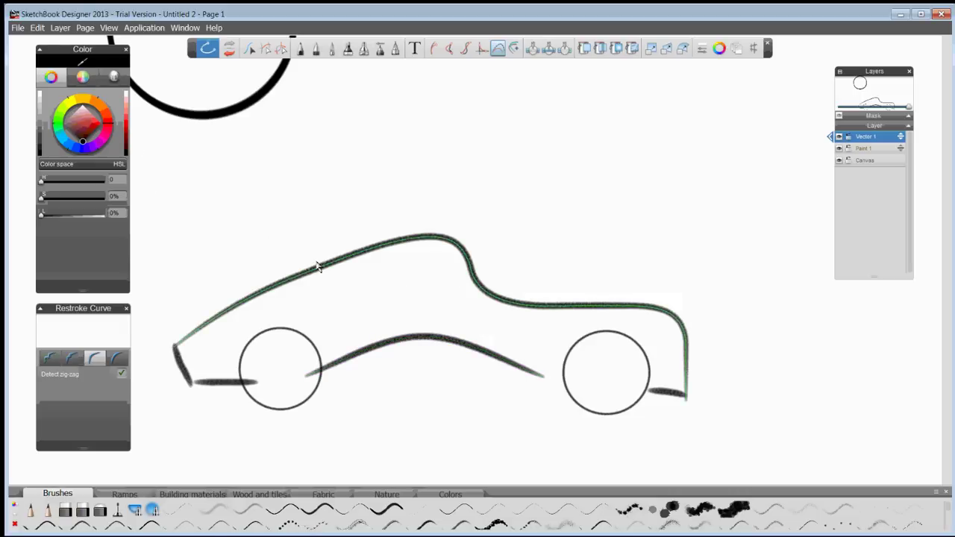
{"action": "key", "text": "space"}
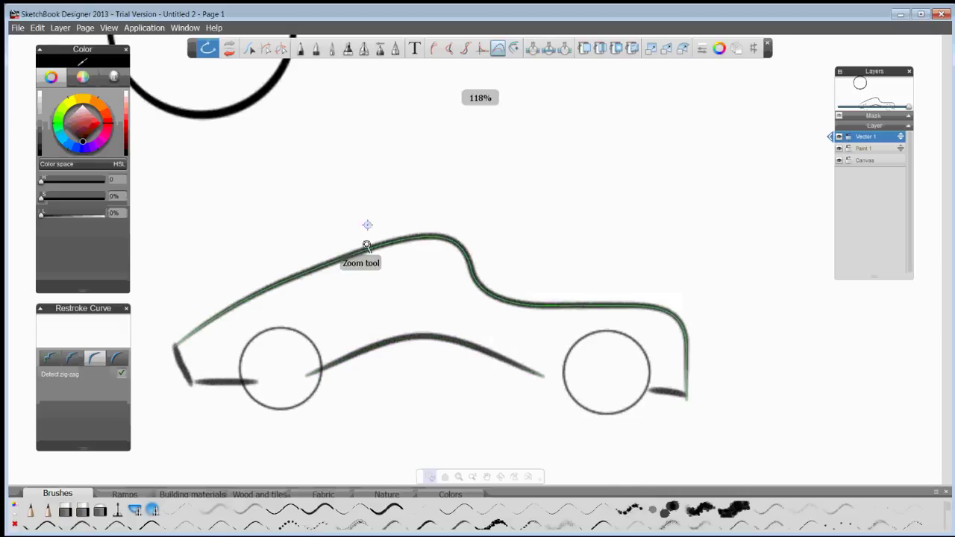
{"action": "key", "text": "space"}
{"action": "key", "text": "space"}
{"action": "mouse_move", "coordinate": [363, 246]}
{"action": "left_mouse_down"}
{"action": "mouse_move", "coordinate": [386, 326]}
{"action": "mouse_move", "coordinate": [481, 352]}
{"action": "left_mouse_up"}
{"action": "key", "text": "space"}
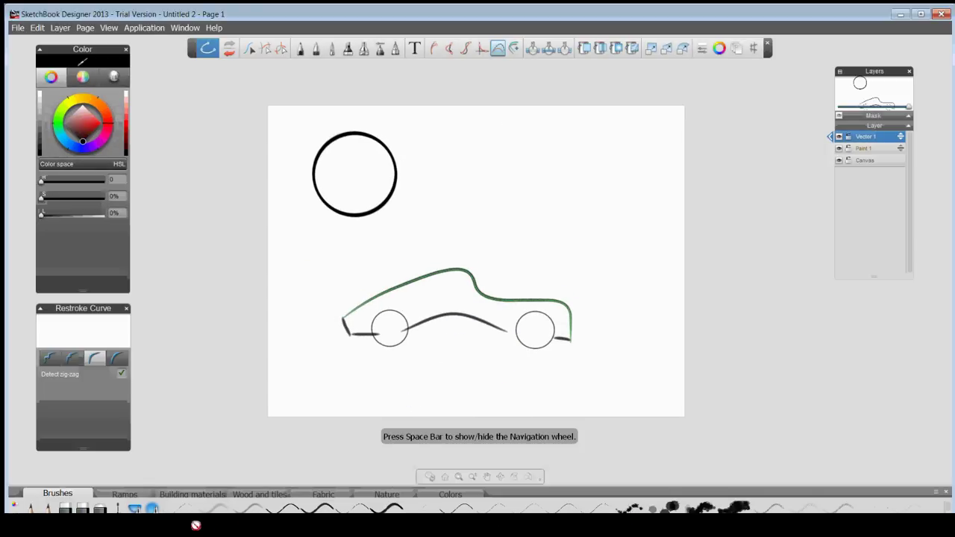
{"action": "left_click", "coordinate": [264, 525]}
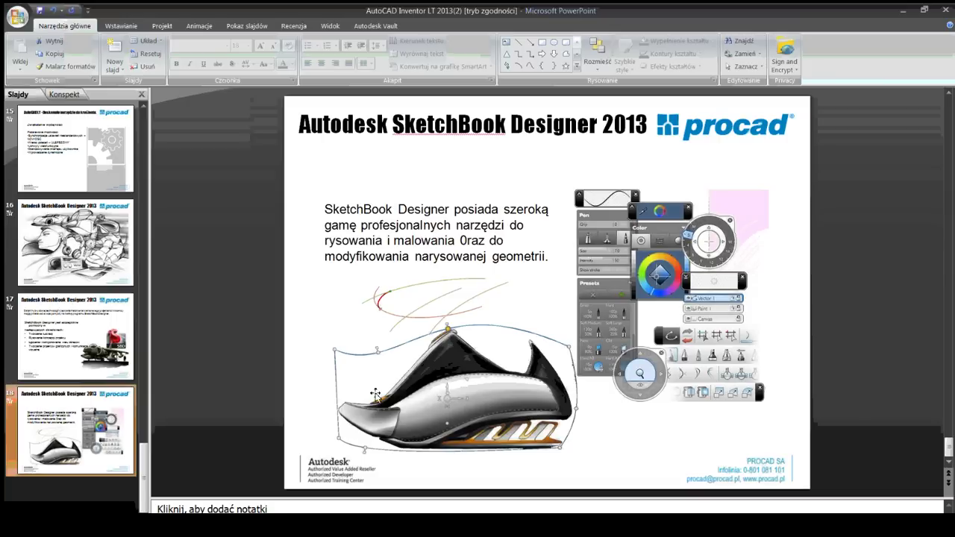
Page PowerPoint back to the SketchBook slide, minimize it, and show the sketch canvas without palettes.
{"action": "scroll", "coordinate": [375, 393], "scroll_direction": "up", "scroll_amount": 1}
{"action": "scroll", "coordinate": [387, 358], "scroll_direction": "up", "scroll_amount": 1}
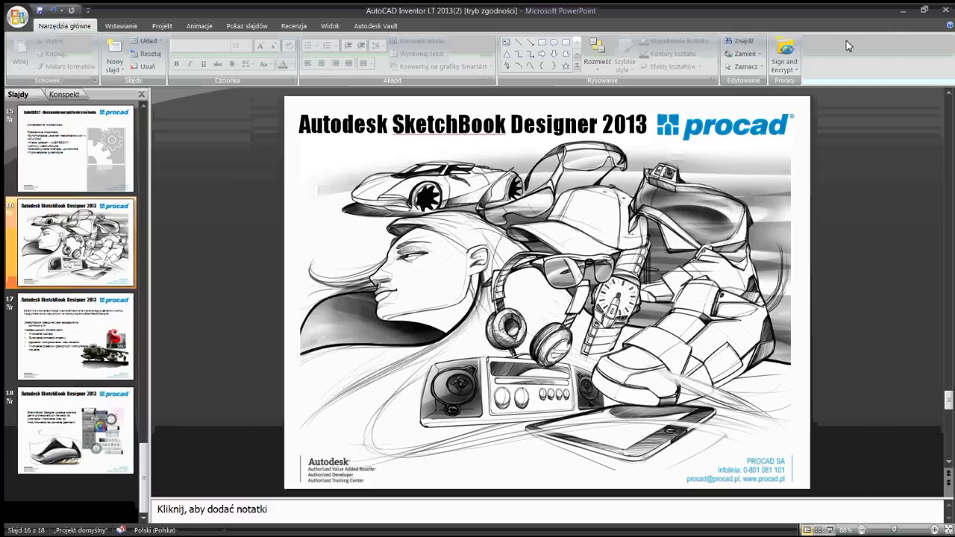
{"action": "left_click", "coordinate": [901, 10]}
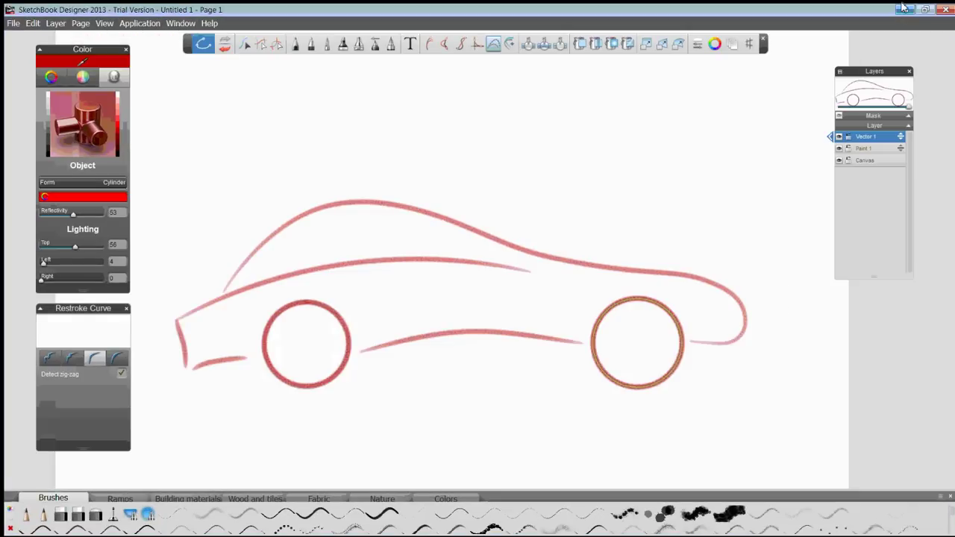
{"action": "key", "text": "Tab"}
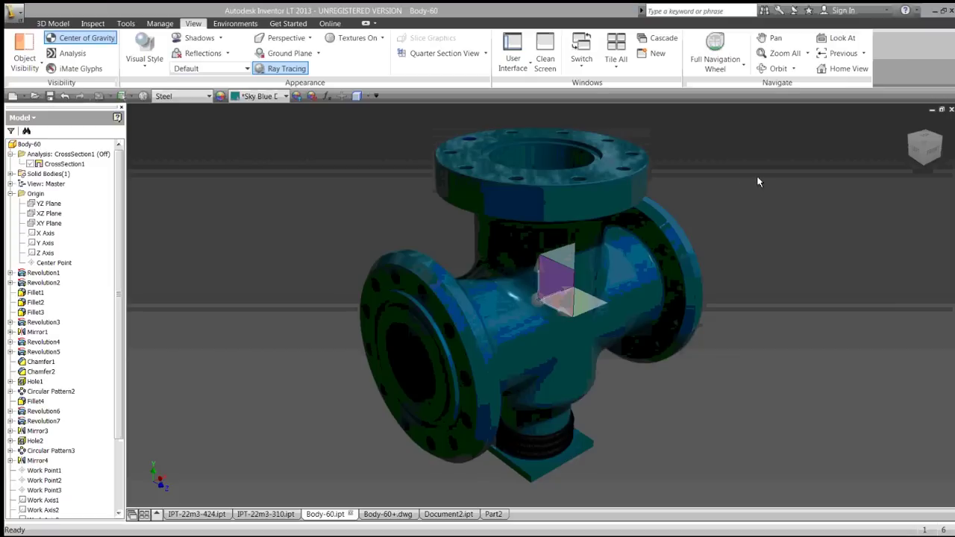